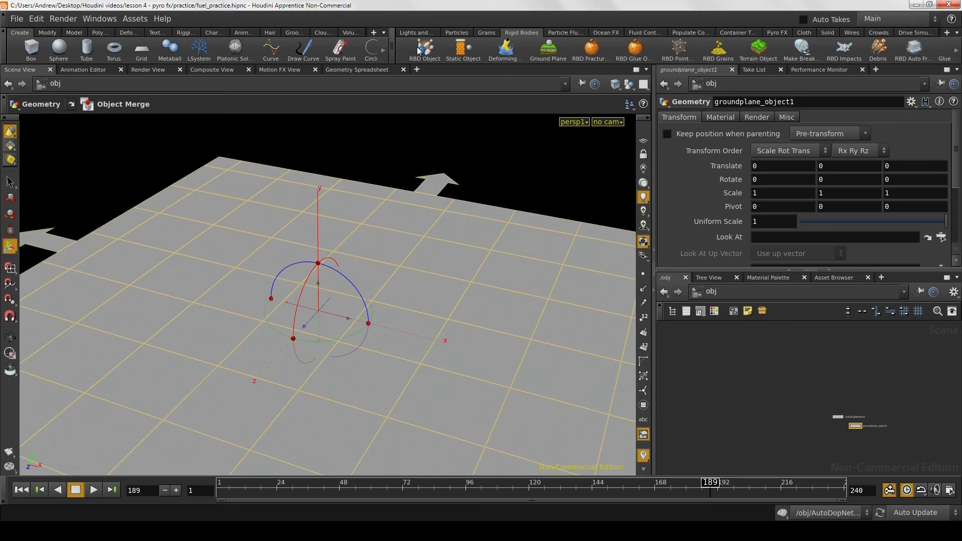
Step: Create a tube object at the scene origin
left_click(87, 49)
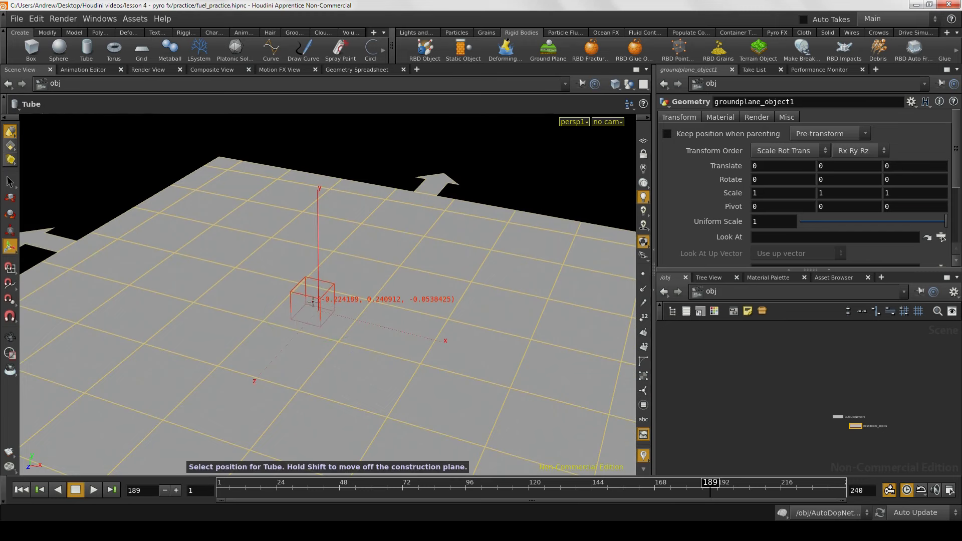
key("Return")
right_click_drag(312, 302, 518, 279, "alt")
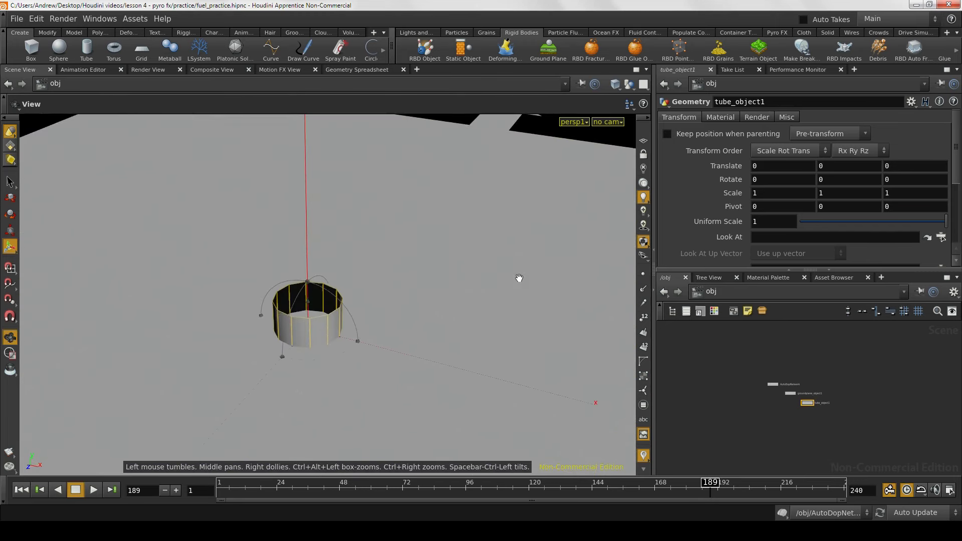
left_click_drag(518, 279, 538, 254, "alt")
right_click_drag(538, 254, 459, 257, "alt")
left_click_drag(459, 256, 495, 282)
key("Return")
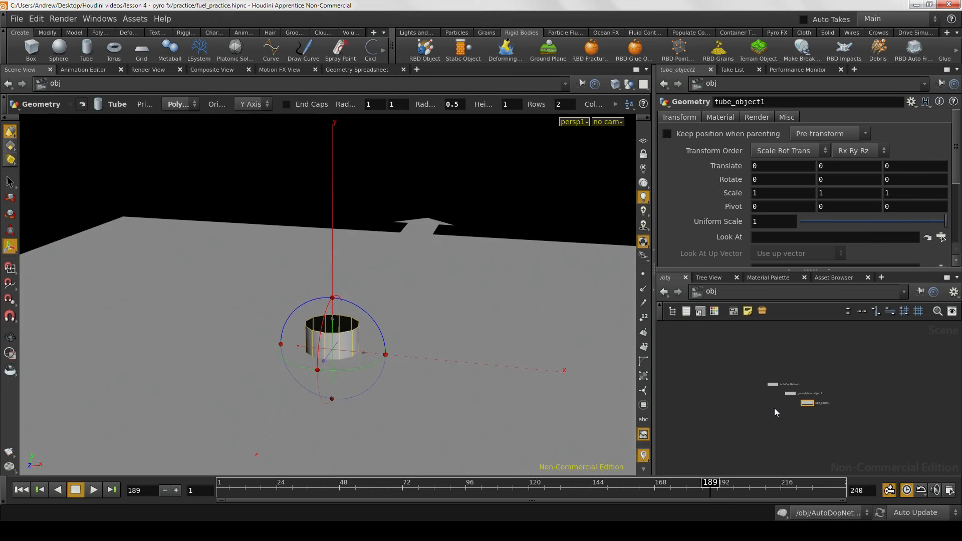
Step: Go inside tube_object1 and raise the tube's center to about 1.33 in Y
scroll(774, 407, "up", 5)
scroll(761, 442, "up", 3)
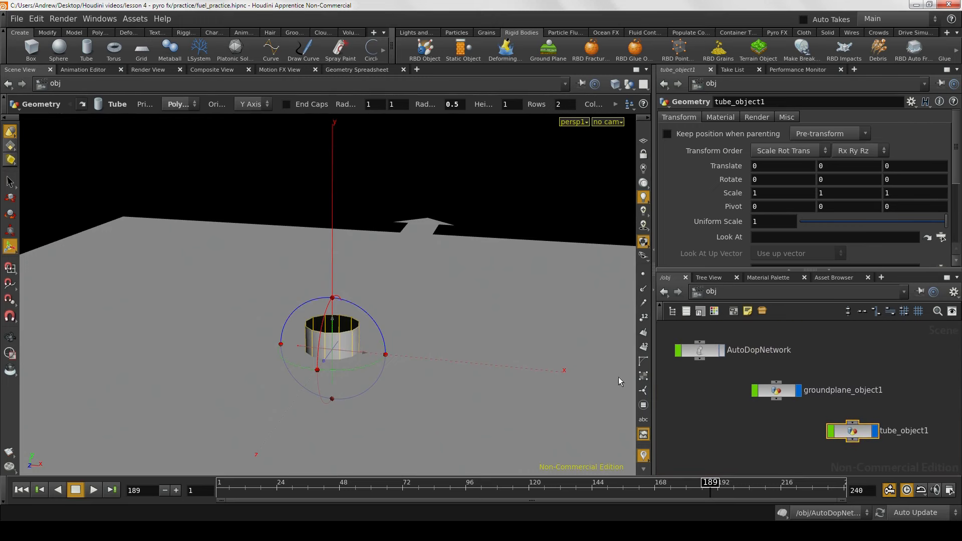
double_click(852, 430)
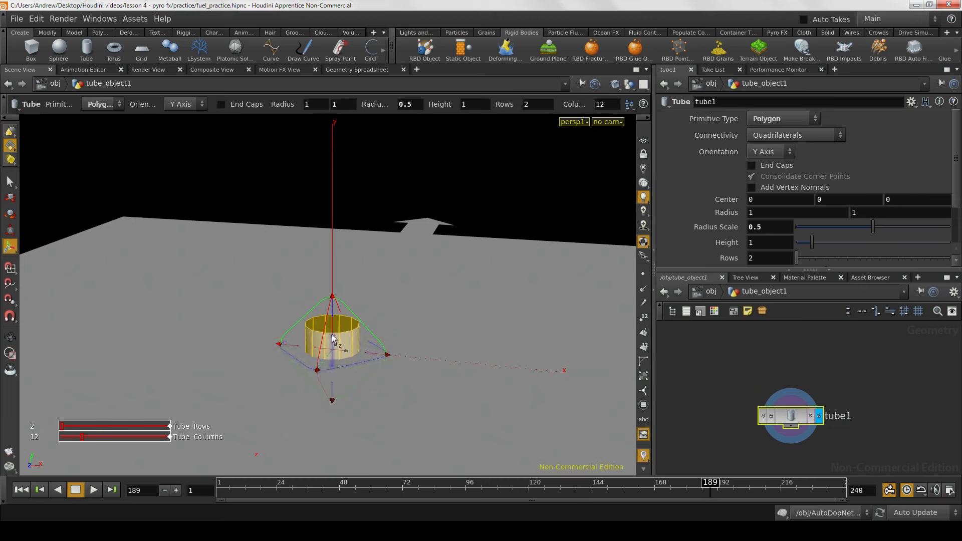
left_click_drag(334, 339, 333, 281)
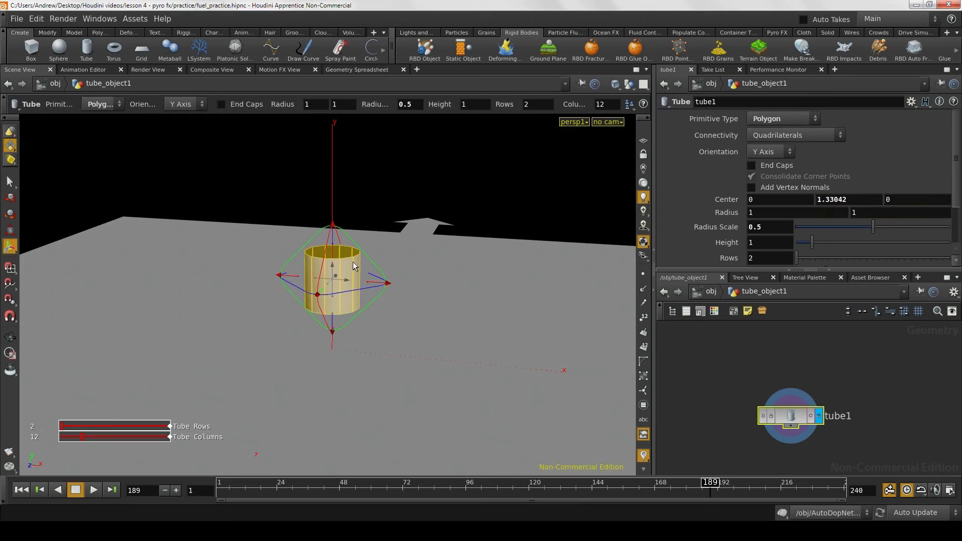
Step: Enable end caps on the tube and set its primitive type to Primitive
left_click(752, 165)
left_click(771, 121)
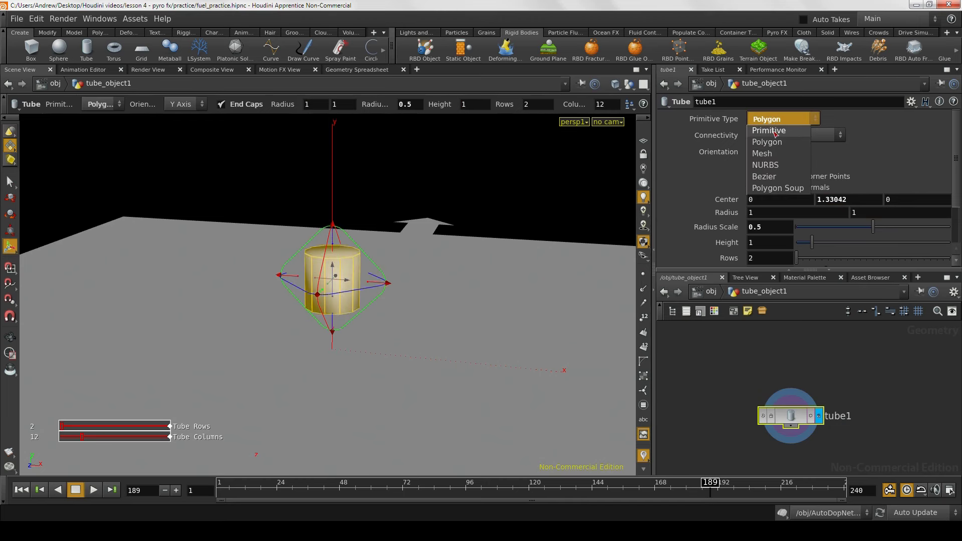
left_click(769, 130)
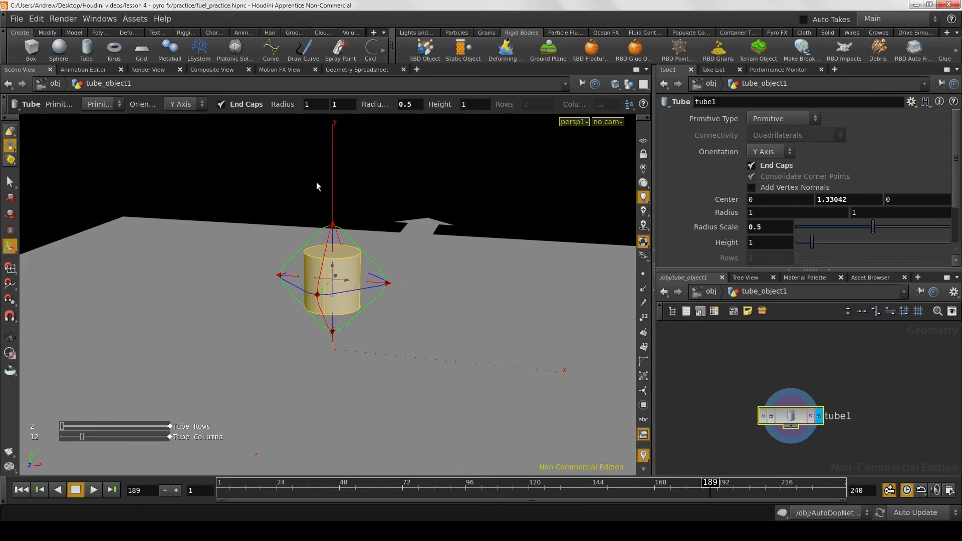
Step: Set the tube's height to 1.25
right_click_drag(261, 198, 349, 204, "alt")
left_click_drag(349, 204, 374, 221, "alt")
middle_click_drag(373, 221, 371, 256, "alt")
right_click_drag(371, 255, 425, 254, "alt")
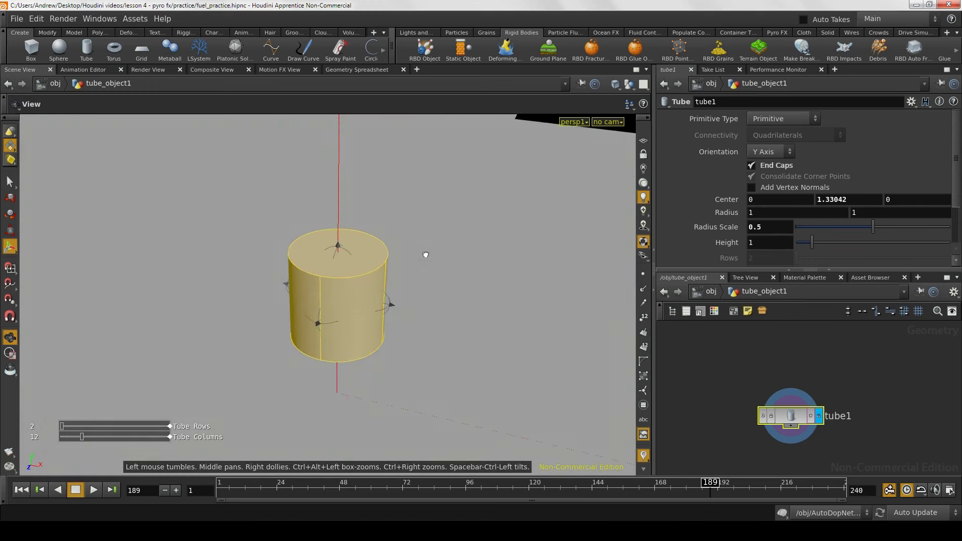
left_click_drag(425, 255, 434, 236)
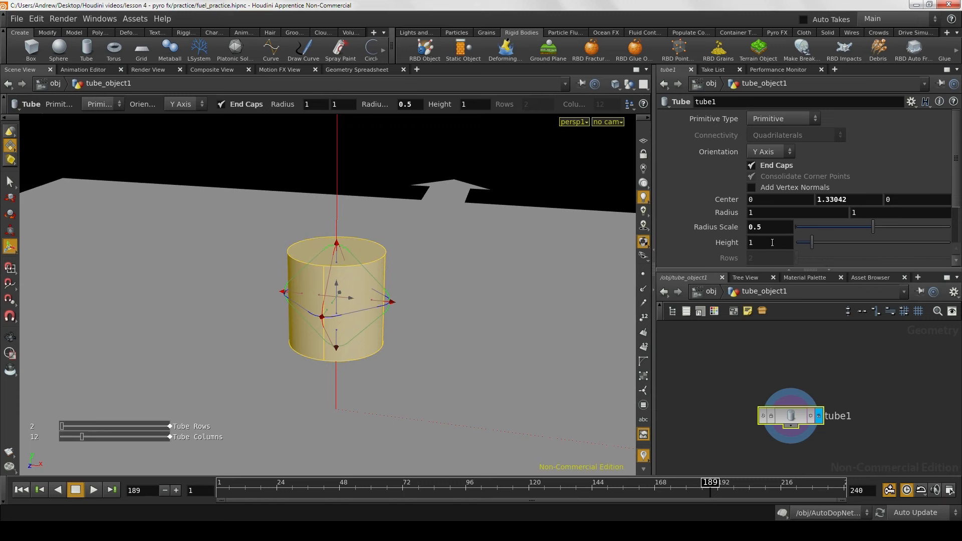
type("1.25")
key("Return")
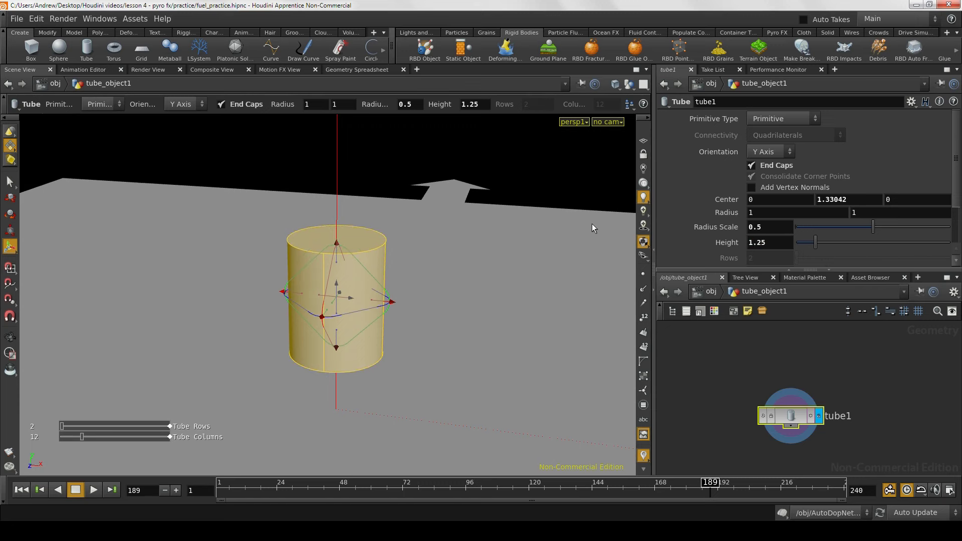
Step: Duplicate the tube1 node beside the original and raise the copy's center to about 2.42 in Y
right_click_drag(482, 271, 432, 277, "alt")
middle_click_drag(794, 441, 758, 408)
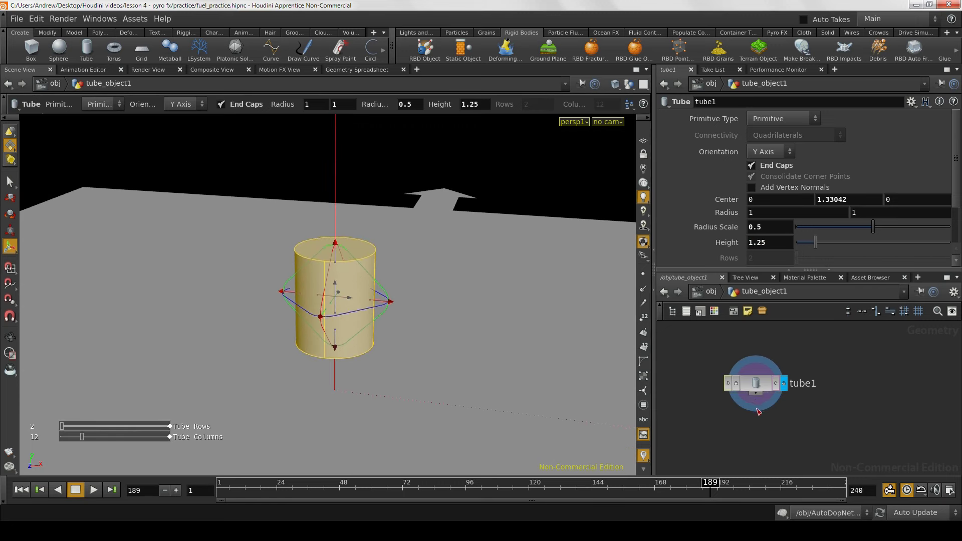
key("ctrl+c")
key("ctrl+v")
left_click_drag(765, 367, 838, 383)
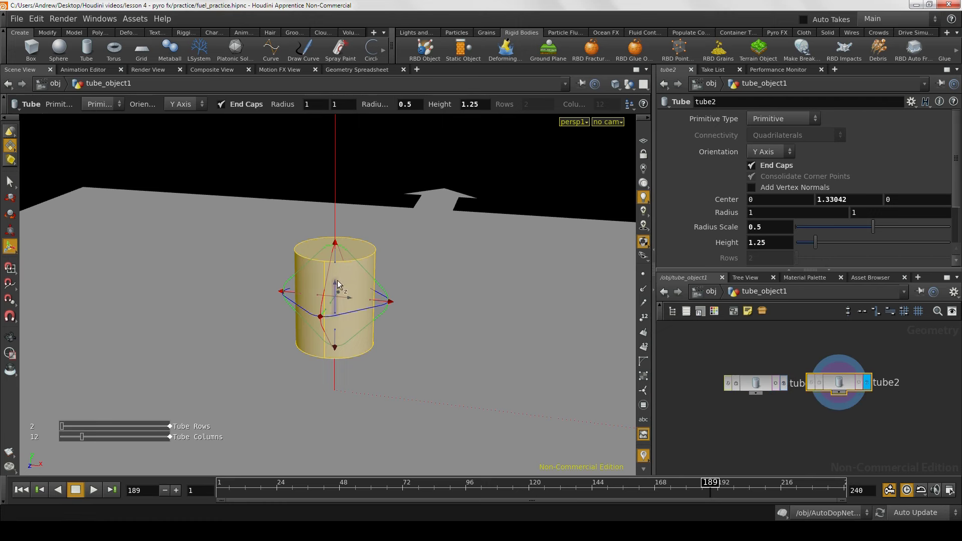
left_click_drag(338, 281, 341, 195)
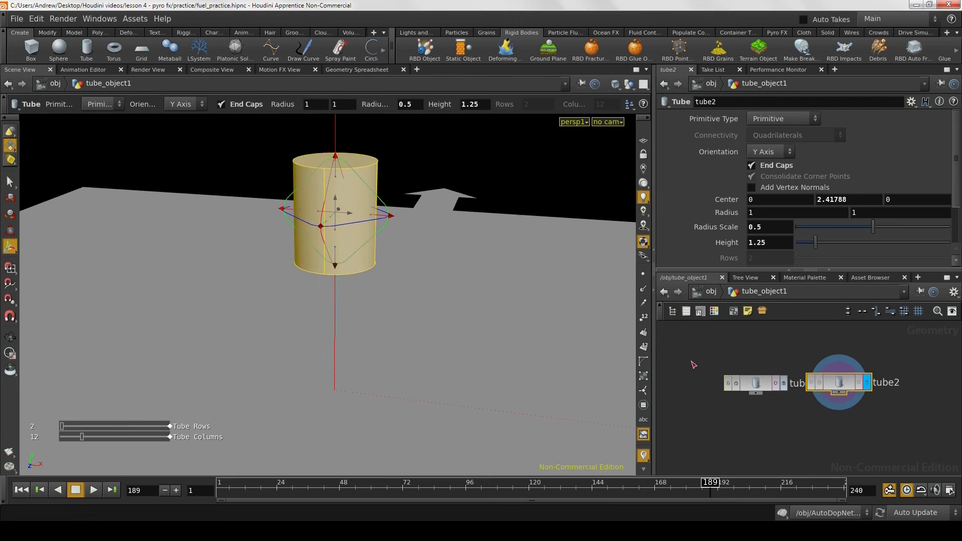
Step: Turn on template display for tube1 and reposition both tube nodes side by side in the network
left_click(775, 384)
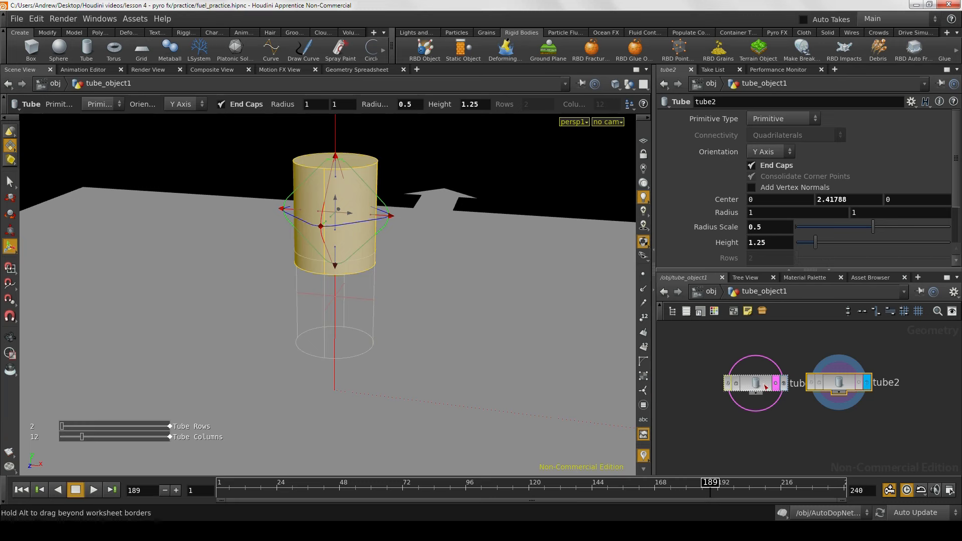
left_click(772, 385)
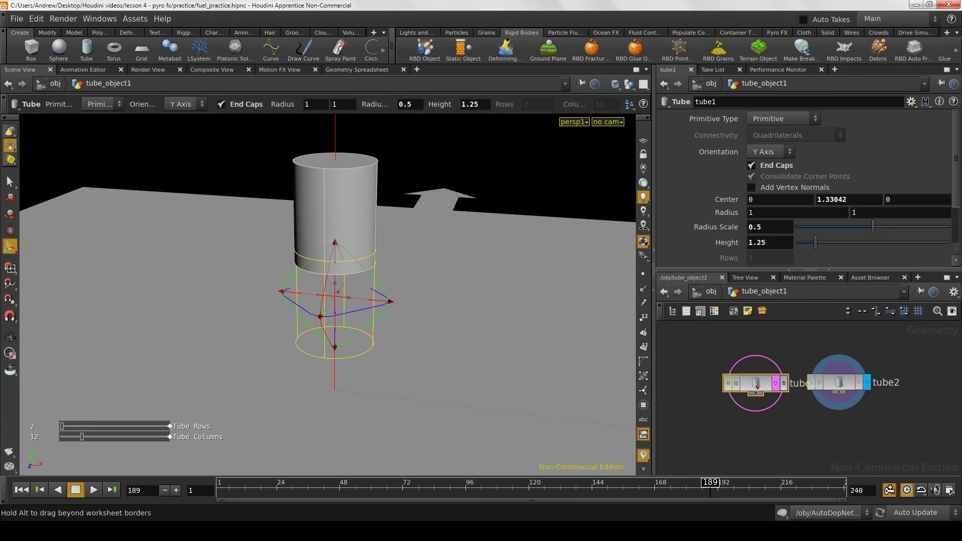
left_click_drag(757, 385, 735, 374)
left_click_drag(834, 384, 824, 373)
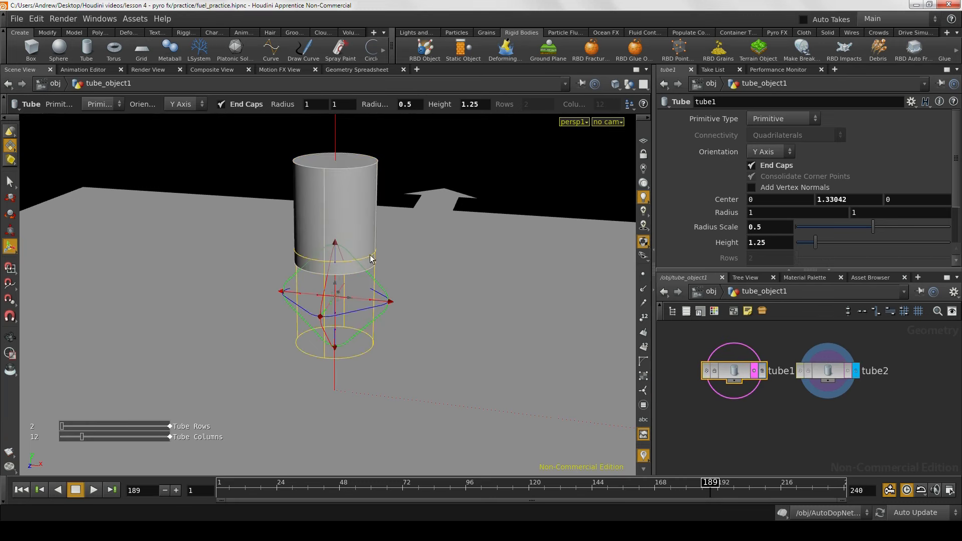
Step: Shrink tube2 into a small flat disc with height 0.03 and radius scale 0.085
right_click_drag(372, 259, 416, 239, "alt")
middle_click_drag(416, 239, 397, 302, "alt")
right_click_drag(398, 302, 453, 323, "alt")
left_click_drag(454, 323, 483, 301, "alt")
middle_click_drag(483, 300, 481, 320, "alt")
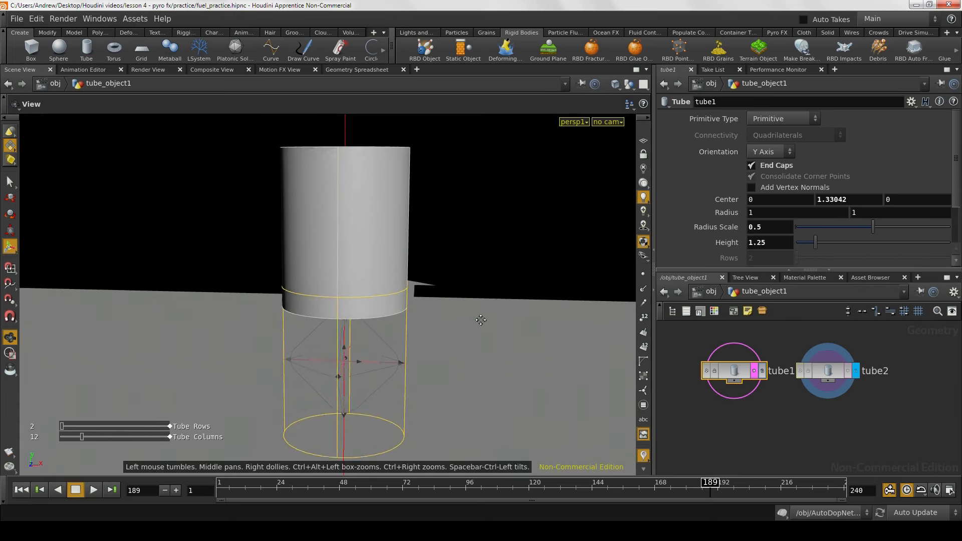
right_click_drag(481, 320, 511, 335, "alt")
left_click_drag(511, 335, 501, 345, "alt")
right_click_drag(501, 346, 446, 339, "alt")
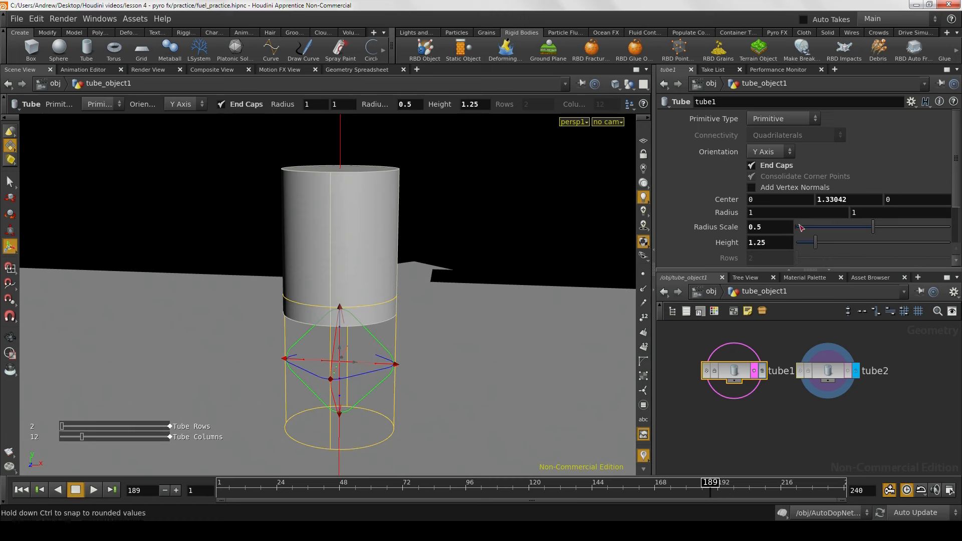
left_click_drag(816, 243, 798, 249)
left_click(820, 373)
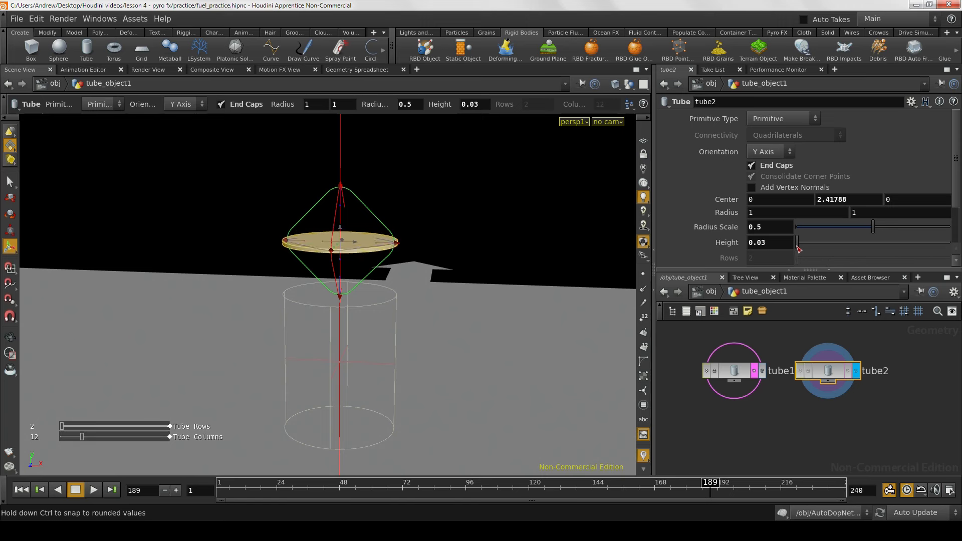
left_click_drag(860, 232, 810, 230)
Step: Move the small tube2 disc near the rim of the large tube's top, at about 0.32 in X and 1.97 in Y
left_click_drag(547, 263, 537, 294)
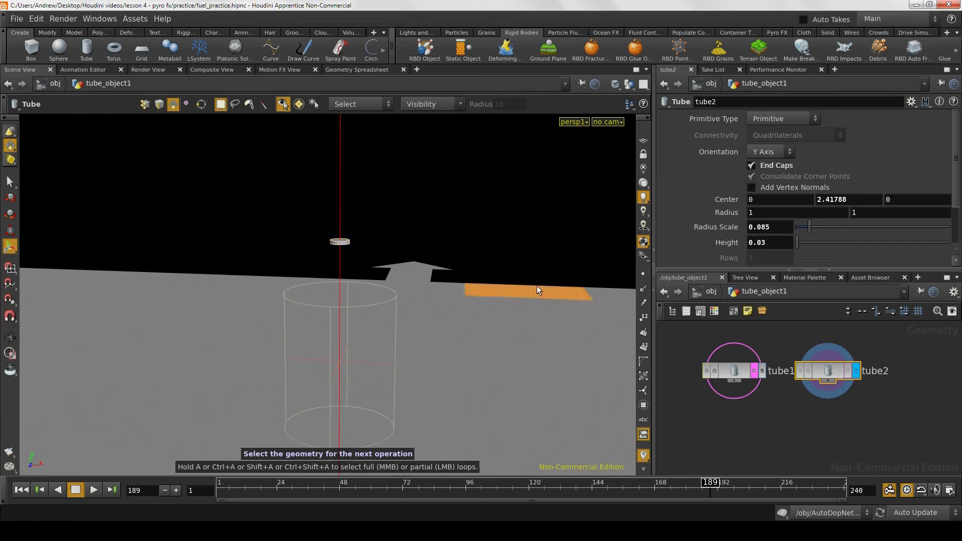
left_click_drag(507, 228, 498, 261, "alt")
left_click(827, 372)
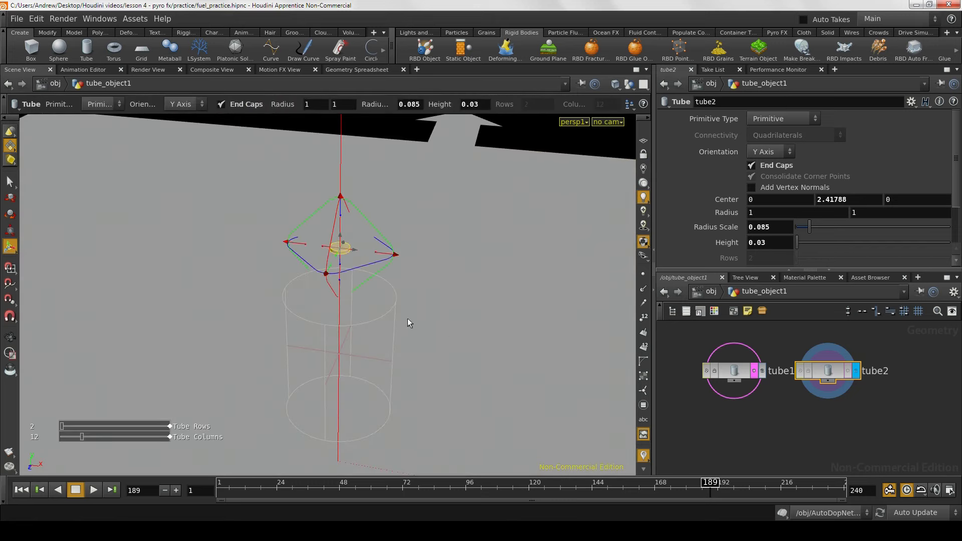
right_click_drag(408, 322, 435, 301, "alt")
left_click_drag(436, 301, 432, 283, "alt")
left_click_drag(345, 223, 358, 277)
left_click_drag(377, 268, 382, 217, "alt")
key("Escape")
left_click_drag(344, 271, 425, 330)
key("ctrl+z")
key("ctrl+z")
key("t")
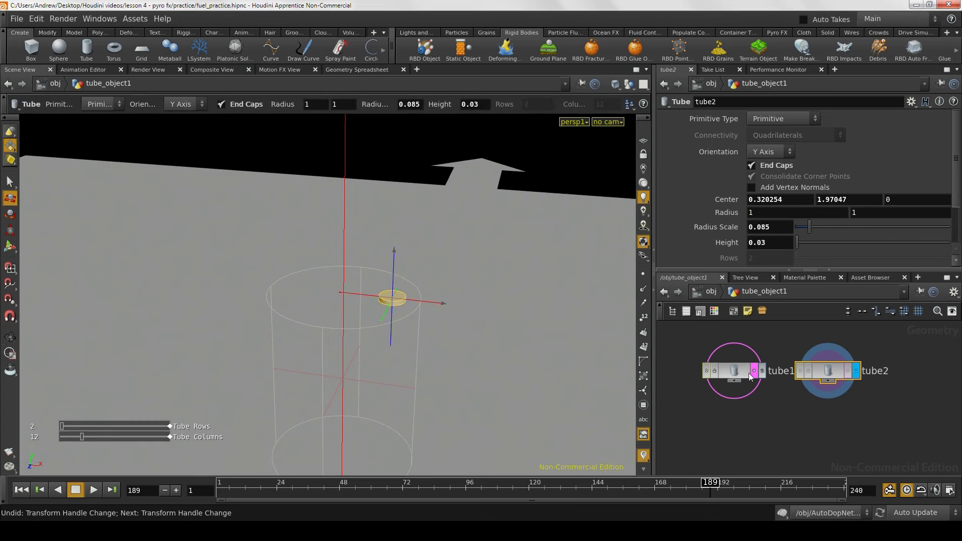
Step: Add a Merge node below the tubes, connect tube1 and tube2 to it, and display the merged result
key("alt")
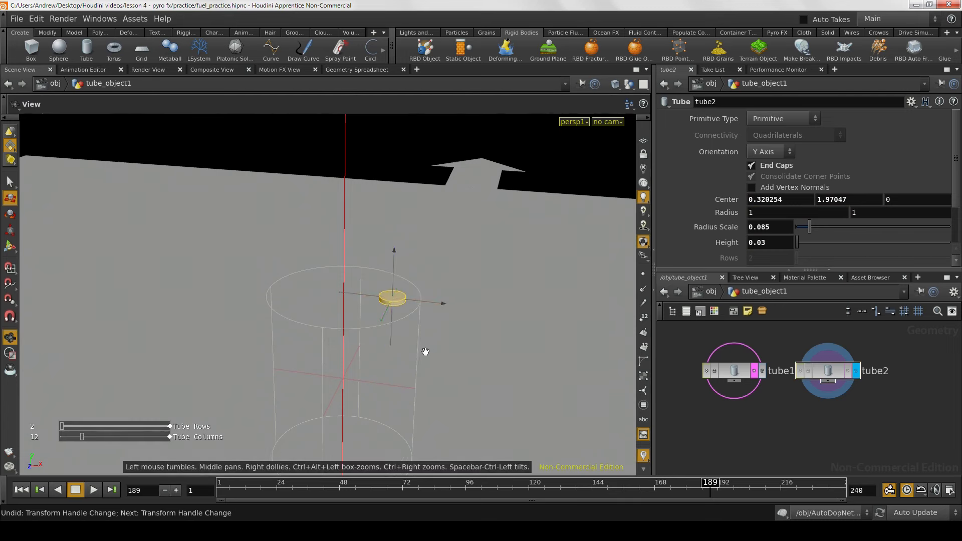
left_click_drag(425, 352, 506, 355, "alt")
key("Tab")
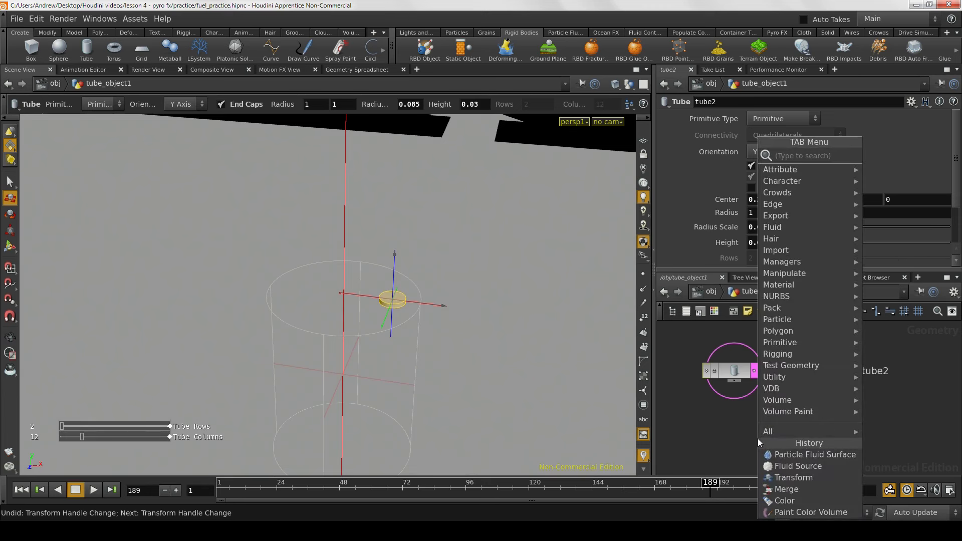
type("merge")
key("Return")
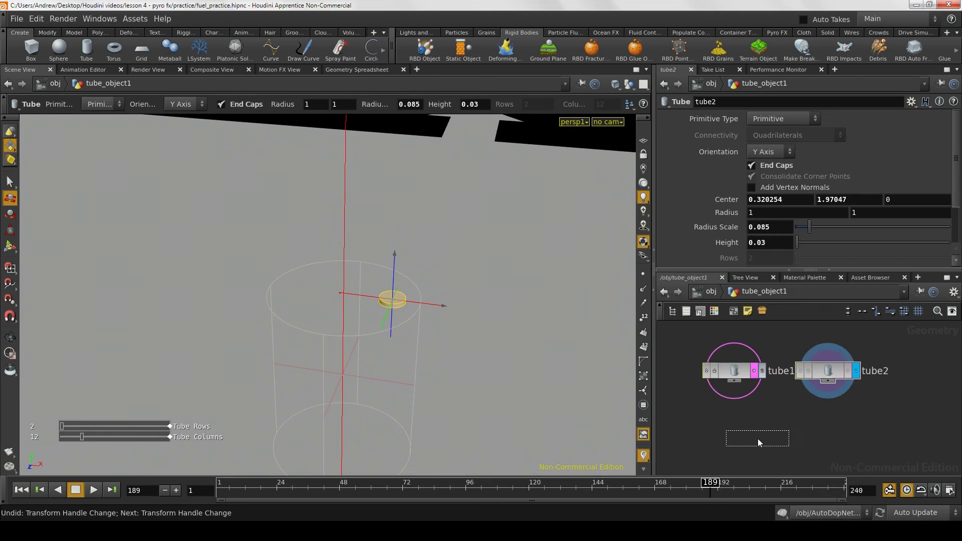
left_click(794, 440)
left_click_drag(734, 382, 790, 423)
left_click_drag(823, 390, 789, 440)
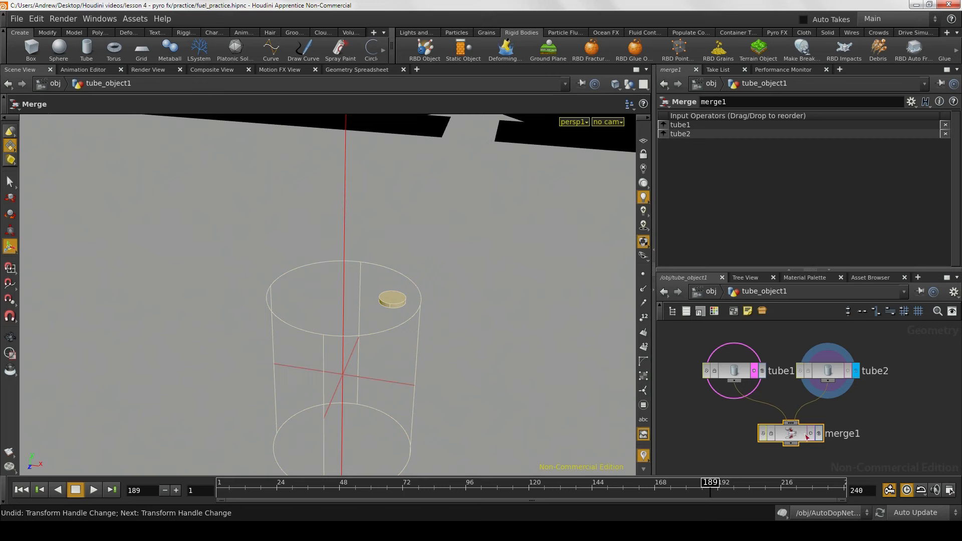
left_click(818, 433)
Step: Return to the object level and rotate tube_object1 to -90 degrees about Z so it lies on its side
key("Escape")
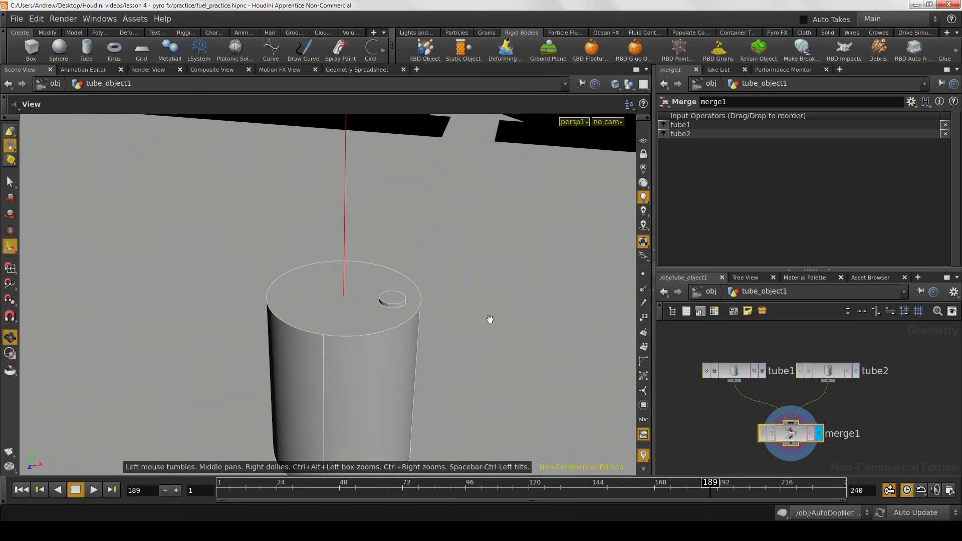
right_click_drag(490, 319, 314, 314)
left_click_drag(314, 313, 381, 330)
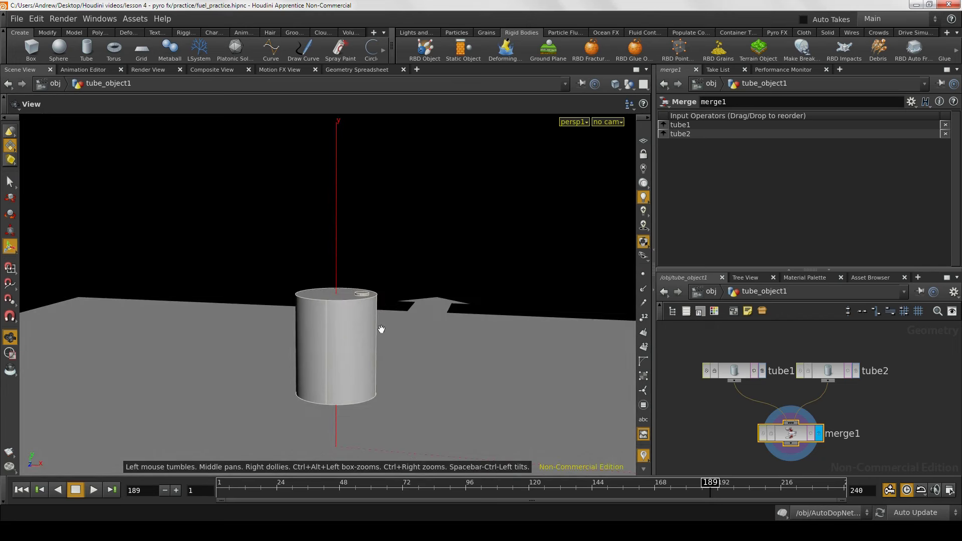
key("Return")
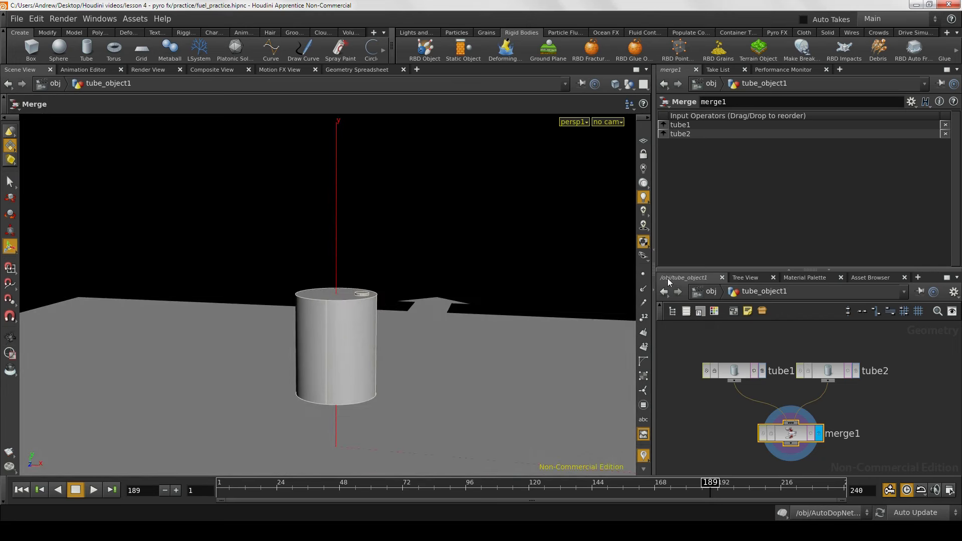
left_click(712, 293)
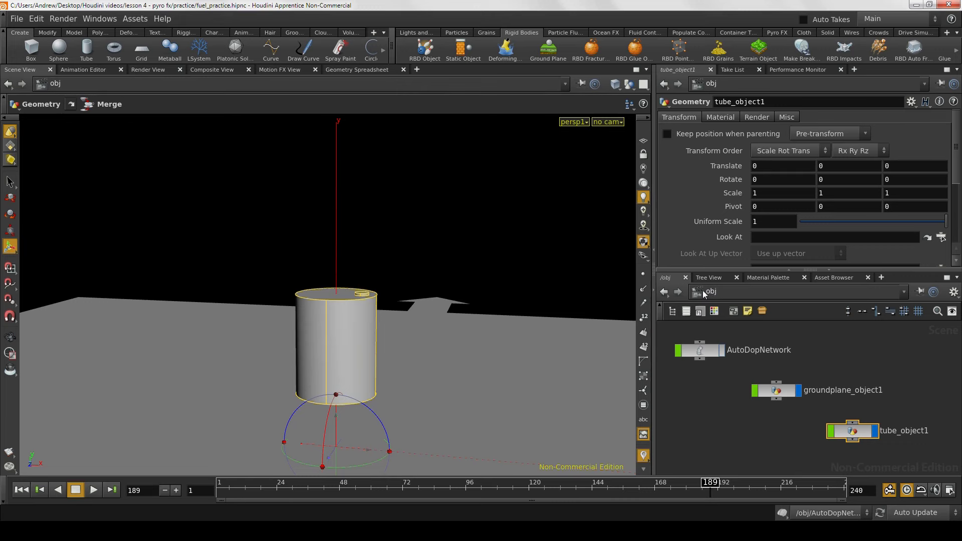
key("Escape")
mouse_move(440, 313)
left_mouse_down()
mouse_move(475, 375)
mouse_move(454, 321)
left_mouse_up()
right_click_drag(454, 320, 321, 321)
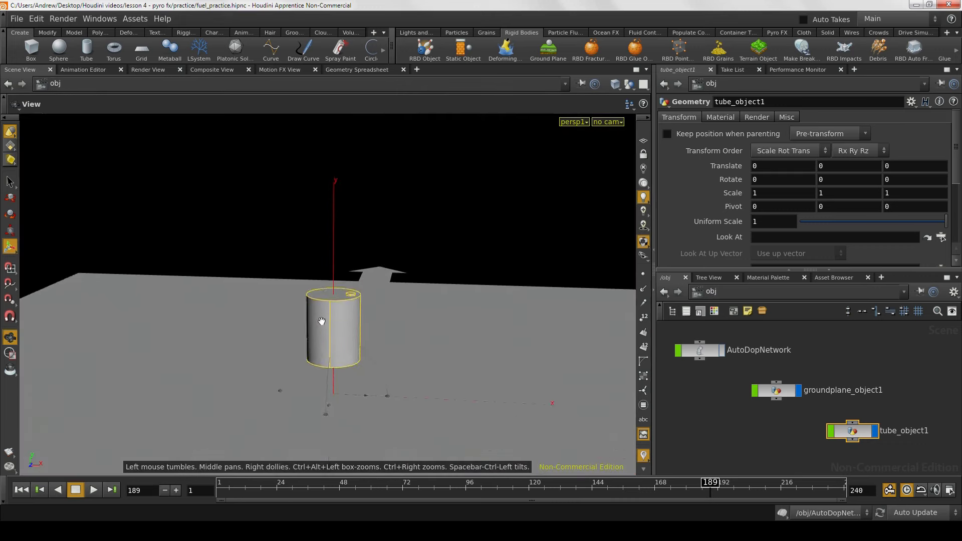
left_click_drag(322, 321, 416, 285)
key("Return")
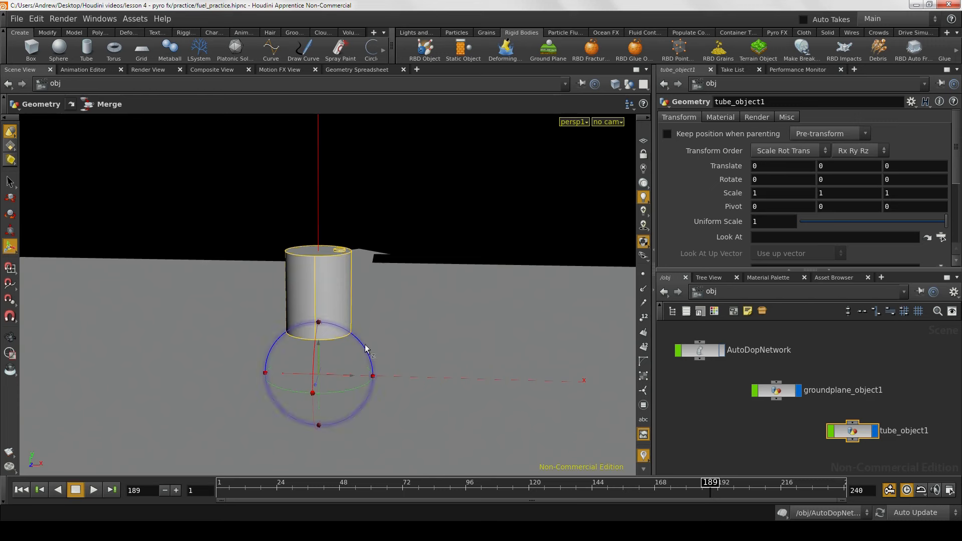
left_click_drag(370, 350, 674, 454)
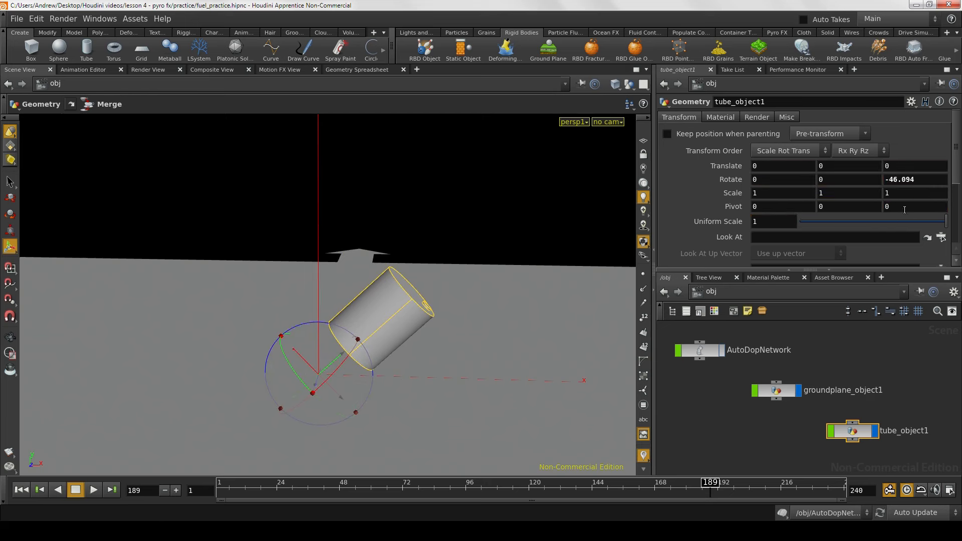
type("-90")
key("Return")
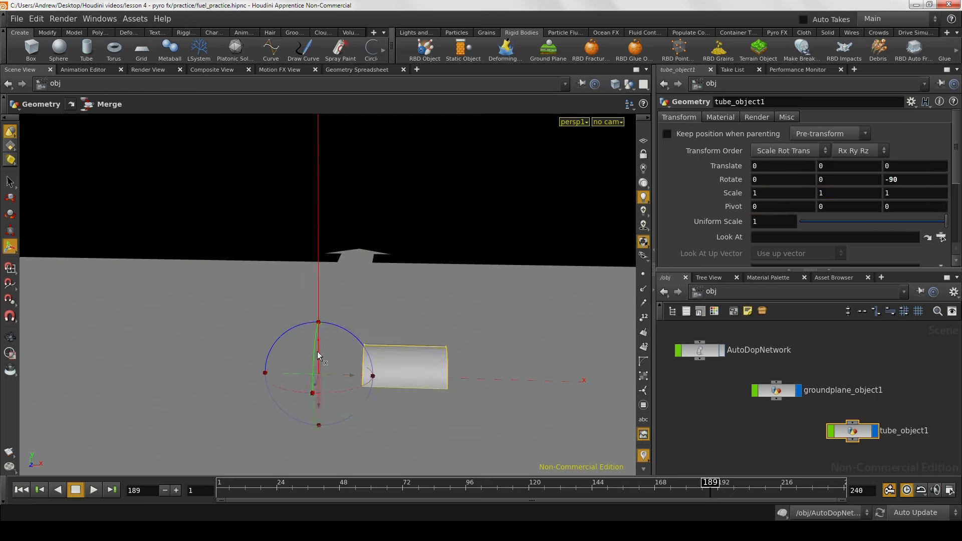
Step: Move tube_object1 to about -2.53 in X and 0.49 in Y so it rests on the ground plane
left_click_drag(317, 351, 401, 367)
left_click_drag(340, 346, 194, 322)
left_click_drag(261, 385, 247, 404, "alt")
middle_click_drag(247, 404, 251, 363, "alt")
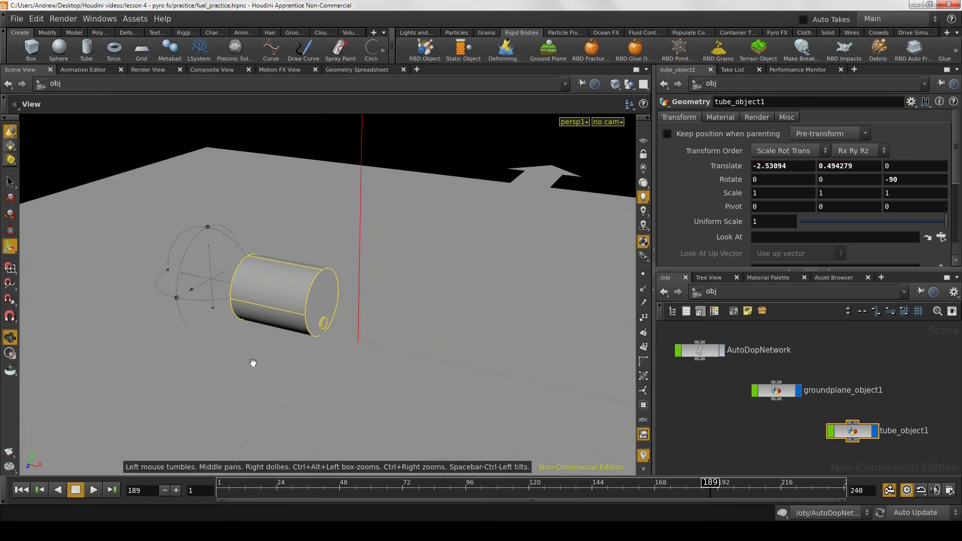
right_click_drag(251, 363, 410, 380, "alt")
middle_click_drag(410, 380, 402, 316, "alt")
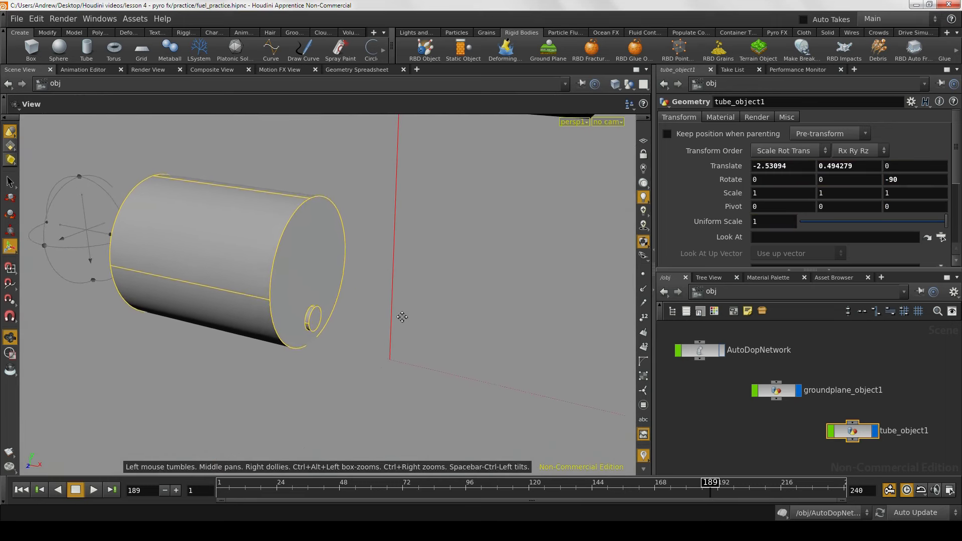
left_click_drag(393, 318, 381, 329, "alt")
key("r")
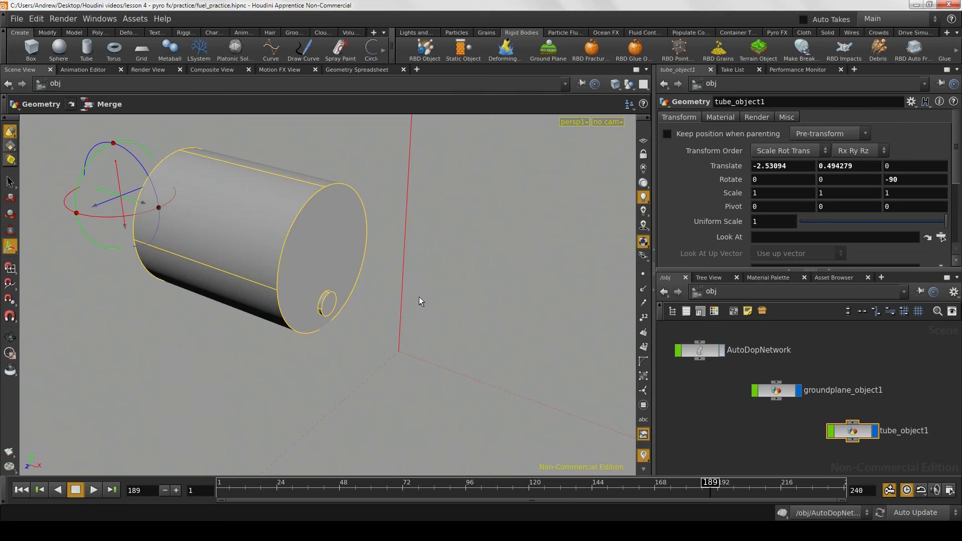
Step: Rename the tube_object1 node as barrel
left_click(724, 411)
middle_click_drag(780, 431, 726, 399)
left_click(845, 398)
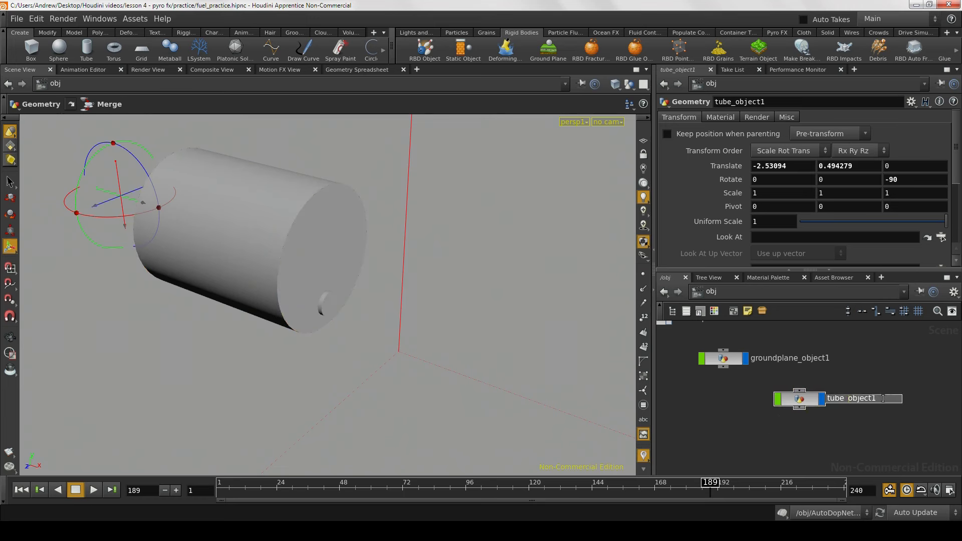
left_click_drag(882, 399, 757, 394)
type("barrel")
key("Return")
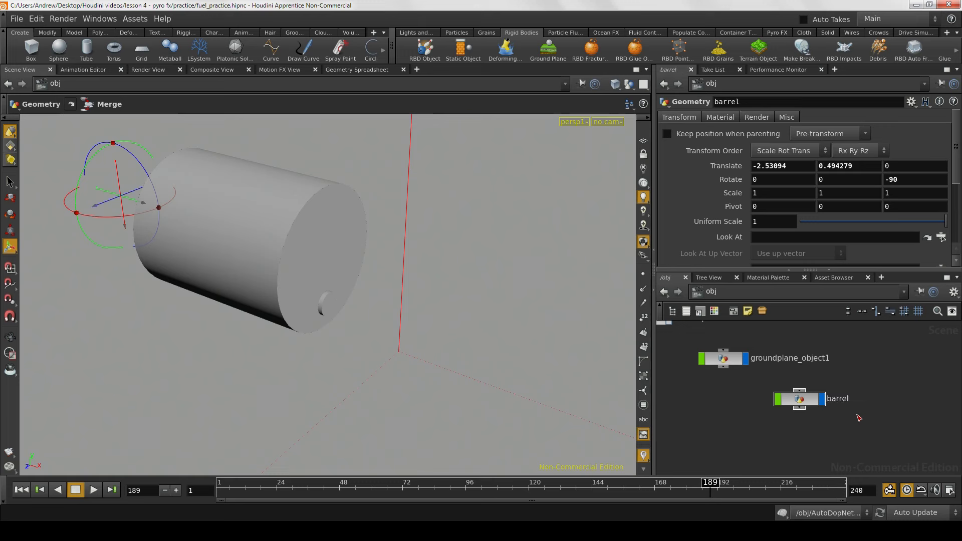
Step: Duplicate the barrel object, place the copy just below the original and rename it particle_source_barrel
left_click(810, 400)
key("ctrl+c")
key("ctrl+v")
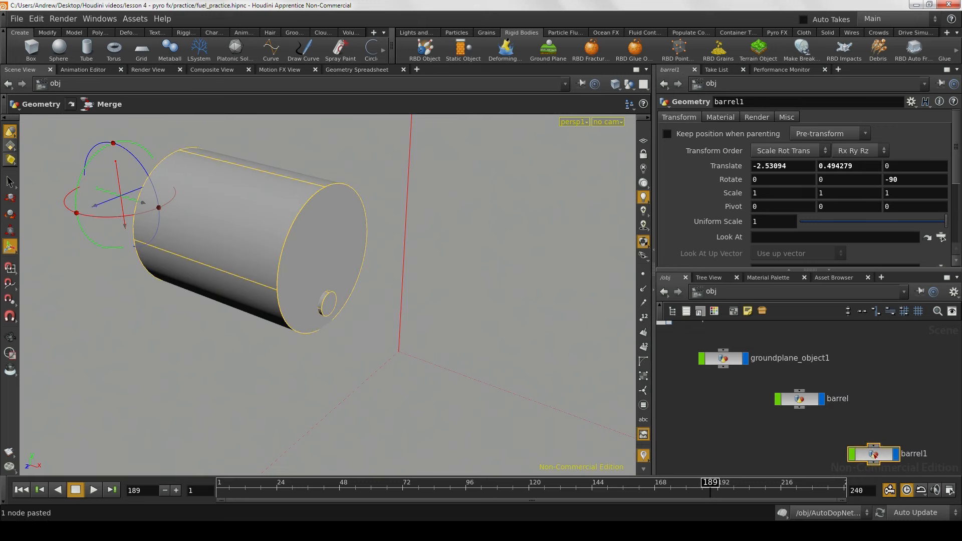
left_click_drag(875, 454, 814, 439)
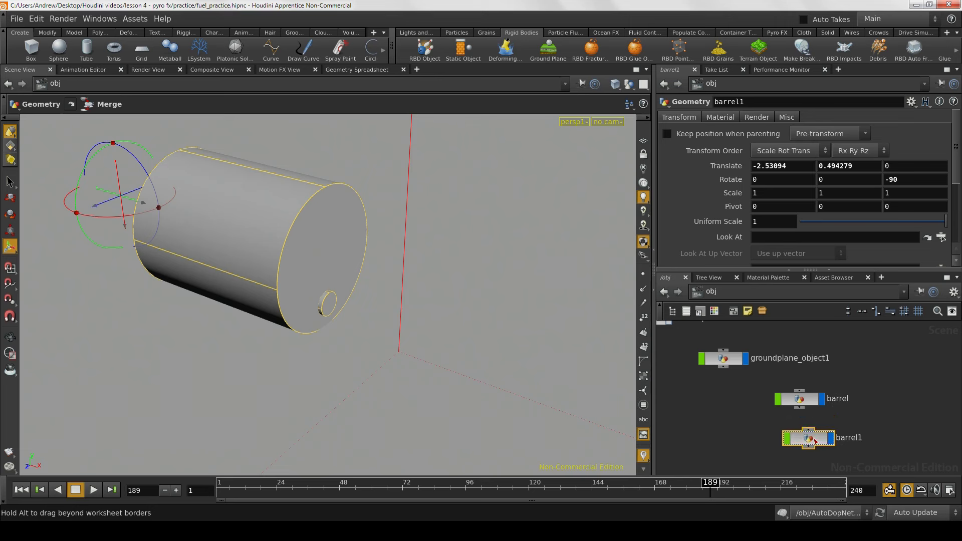
double_click(847, 438)
type("particle_s")
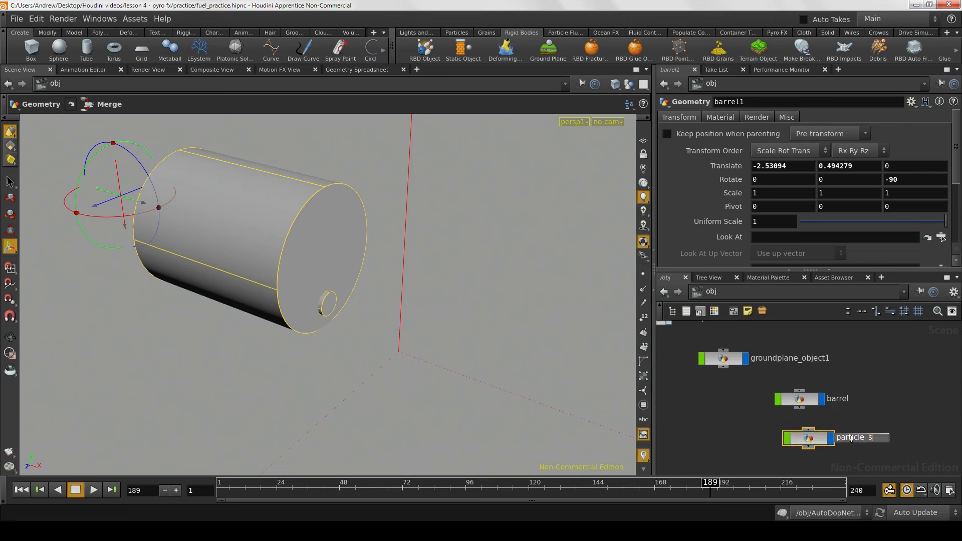
type("ource")
type("_barrel")
key("Return")
Step: Inside particle_source_barrel, delete the large tube1 and the merge1 node so that only tube2 is left
double_click(808, 438)
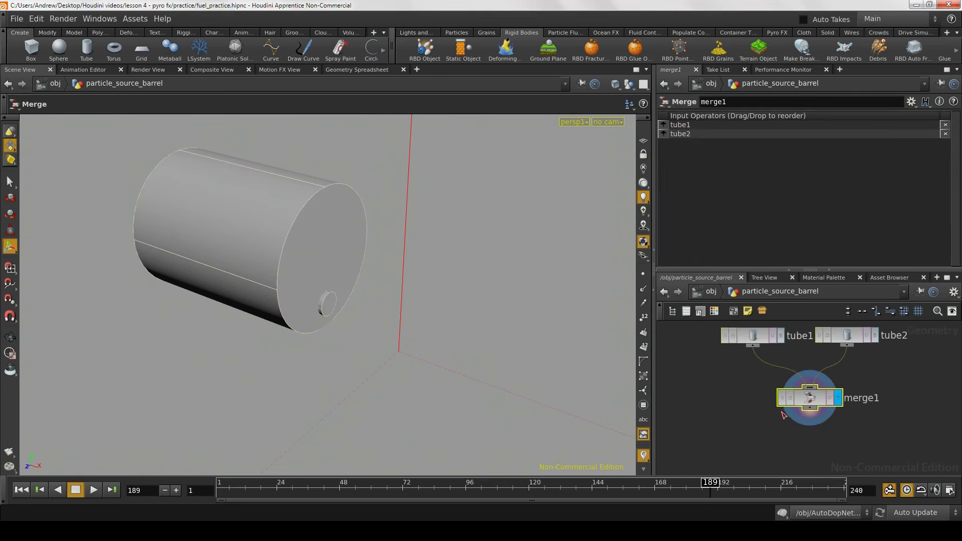
left_click(747, 362)
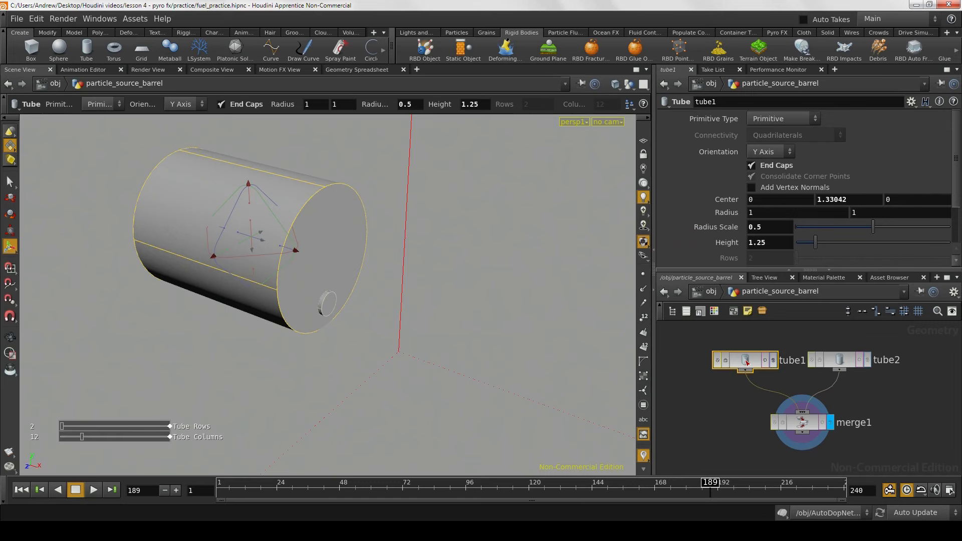
key("Delete")
key("Escape")
right_click_drag(390, 332, 547, 305)
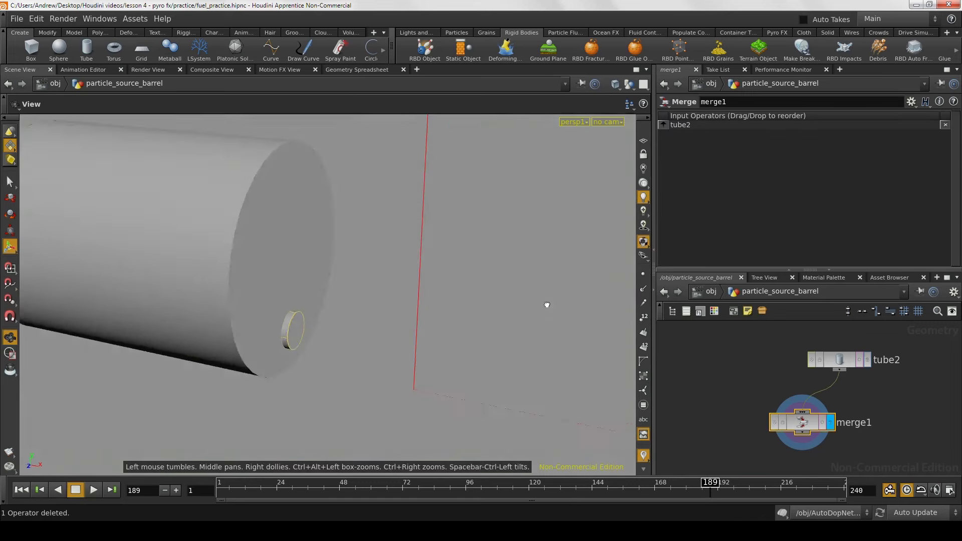
left_click_drag(547, 305, 550, 304, "alt")
middle_click_drag(292, 332, 370, 270, "alt")
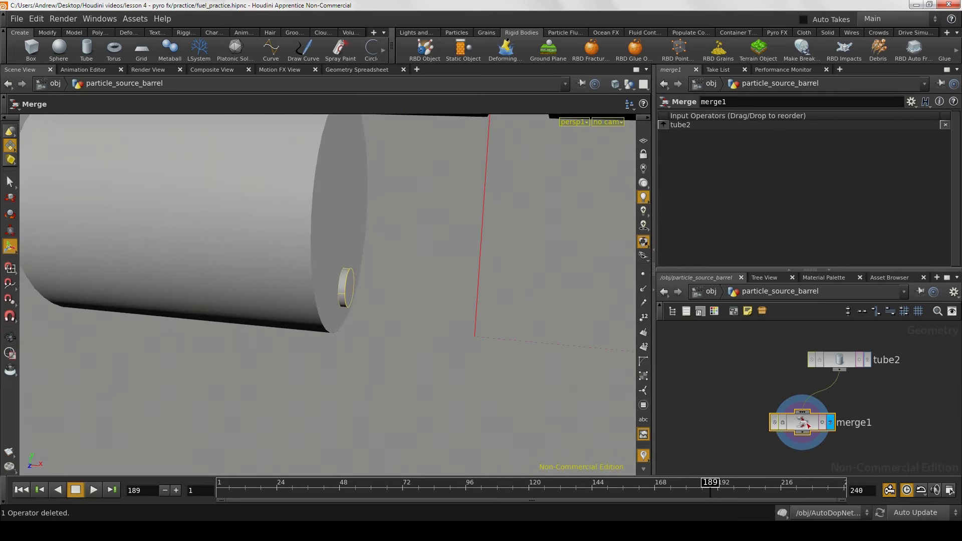
key("Delete")
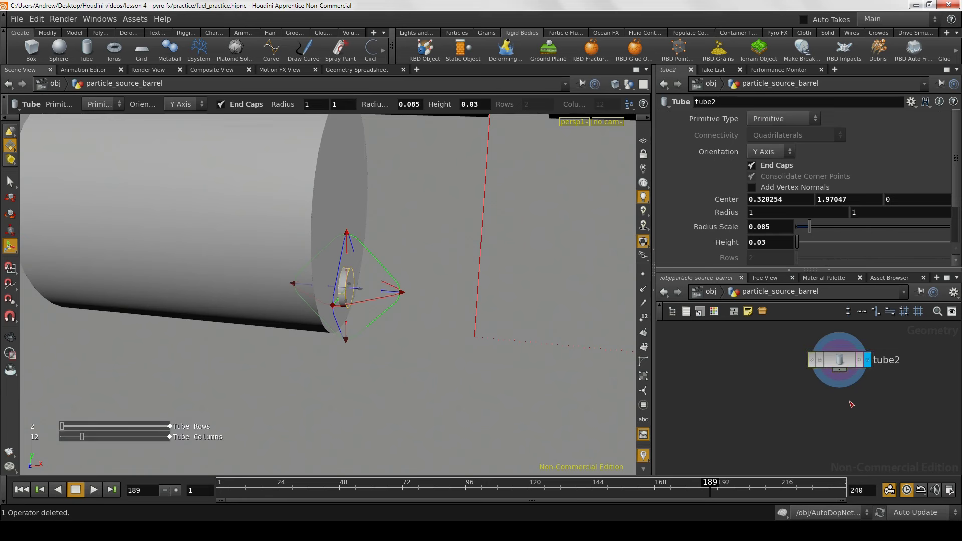
Step: Add a Transform node below tube2, fed by tube2's output
key("Tab")
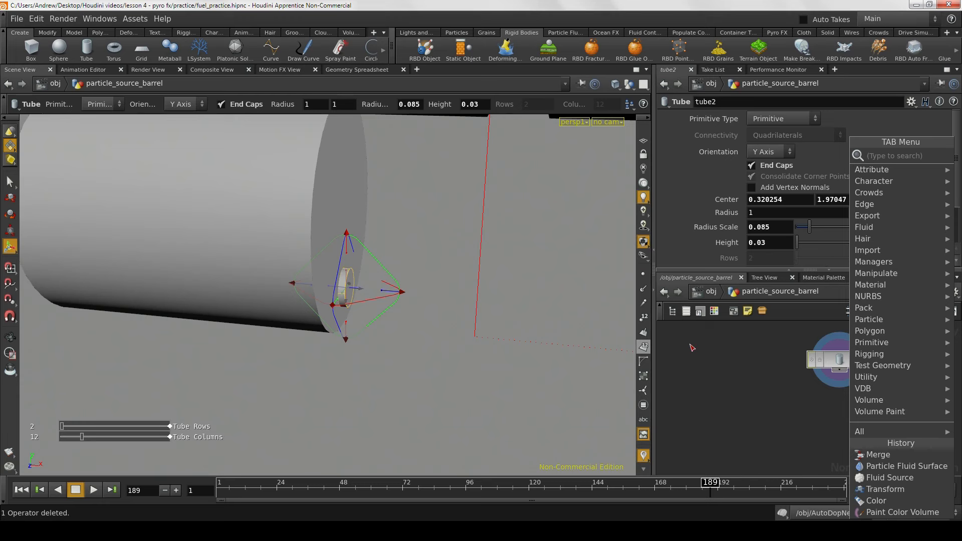
type("transform")
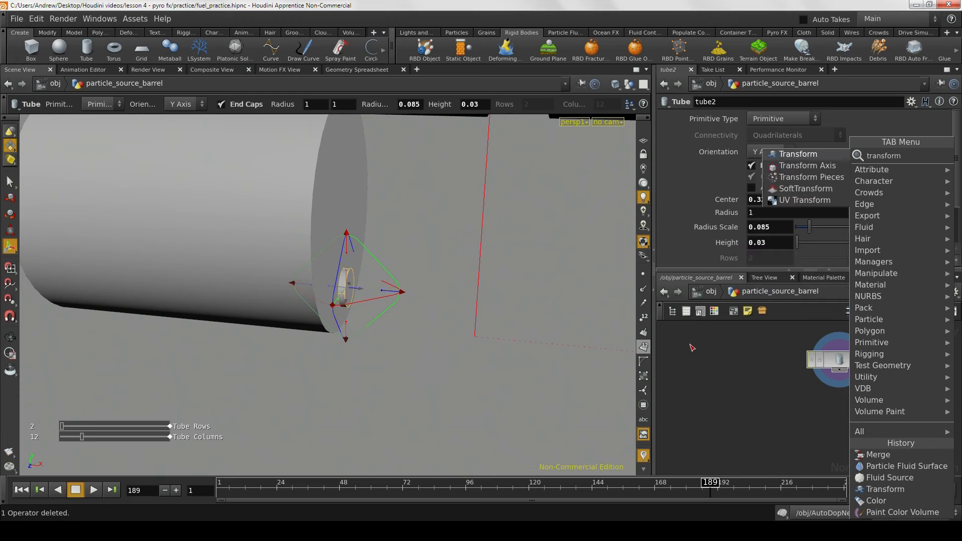
key("Return")
left_click(843, 414)
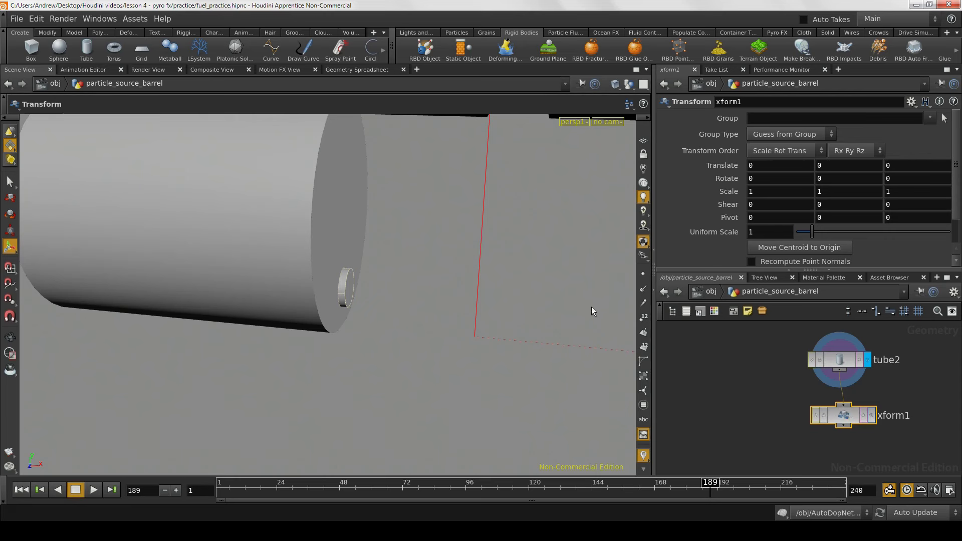
Step: Offset the disc by 0.03 in Y with the xform1 node and display that node's result
key("Escape")
scroll(535, 310, "up", 3)
left_click_drag(535, 311, 582, 302, "alt")
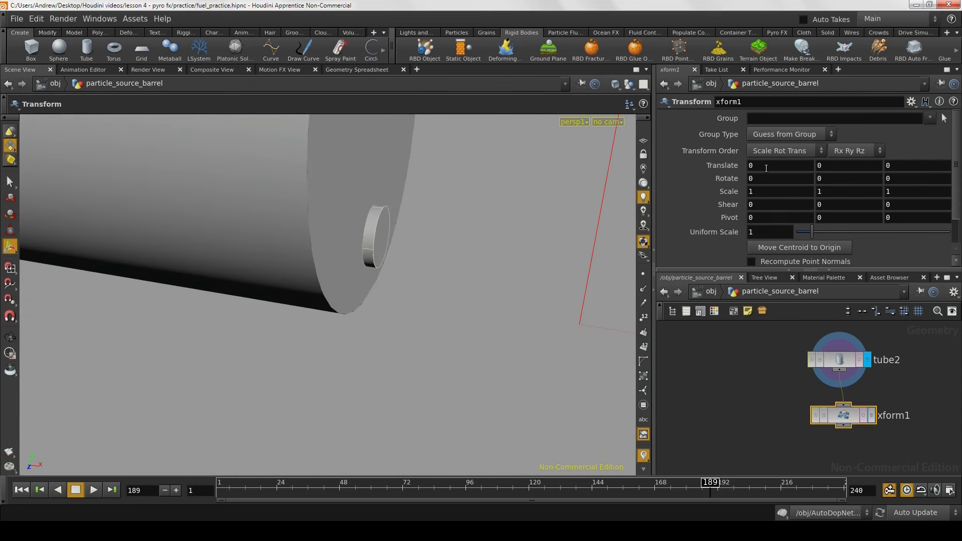
mouse_move(766, 168)
middle_mouse_down()
mouse_move(767, 187)
mouse_move(777, 186)
mouse_move(775, 172)
middle_mouse_up()
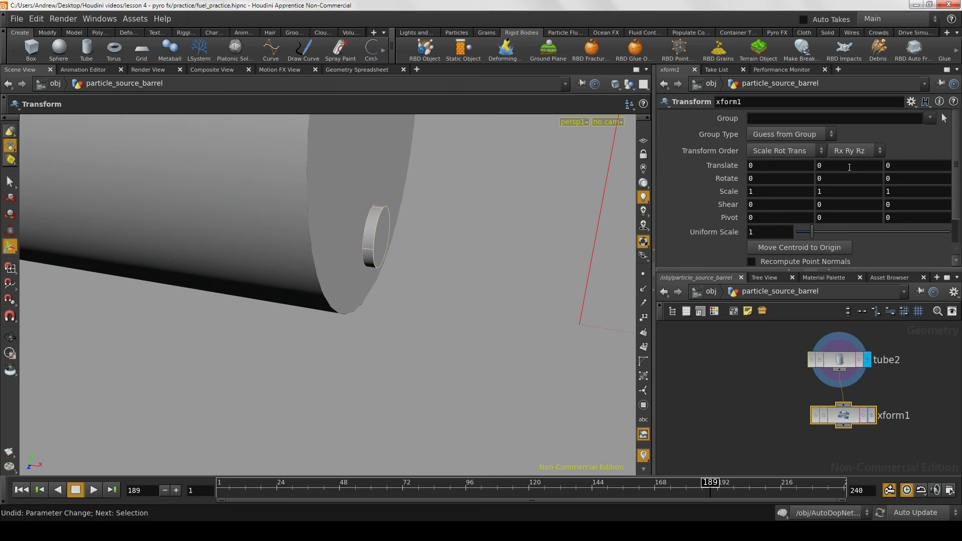
middle_click_drag(845, 169, 858, 196)
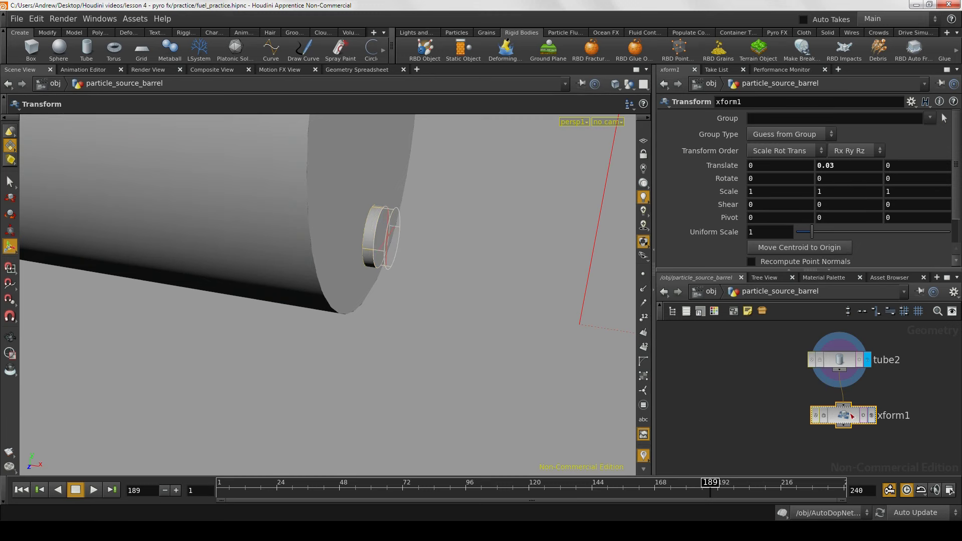
left_click(872, 416)
key("Escape")
Step: Flatten the emitter disc with a Y scale of 0.1 and set its Y translation to 1.8, just in front of the spout
left_click_drag(568, 335, 555, 310)
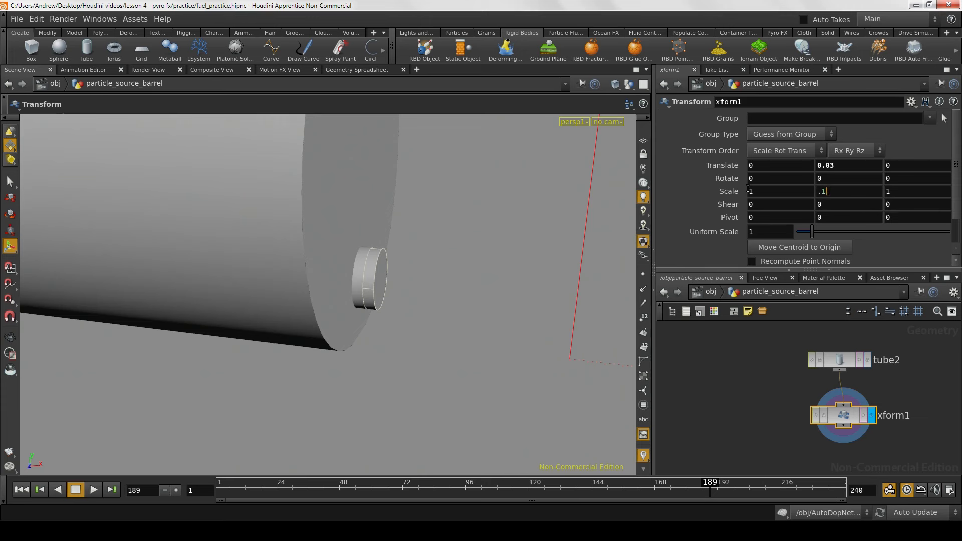
key("Return")
middle_click_drag(850, 170, 950, 193)
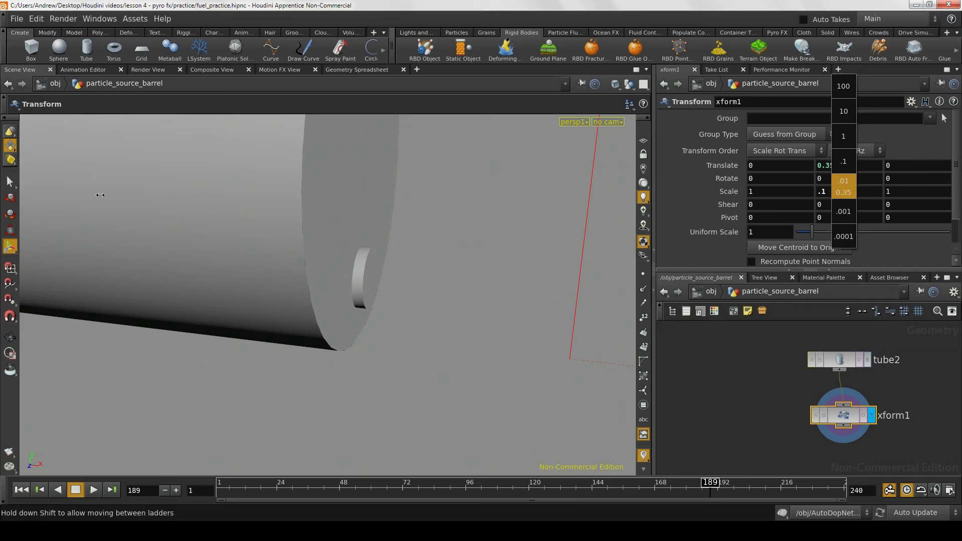
middle_click_drag(101, 195, 877, 188)
key("Escape")
left_click_drag(331, 324, 365, 305)
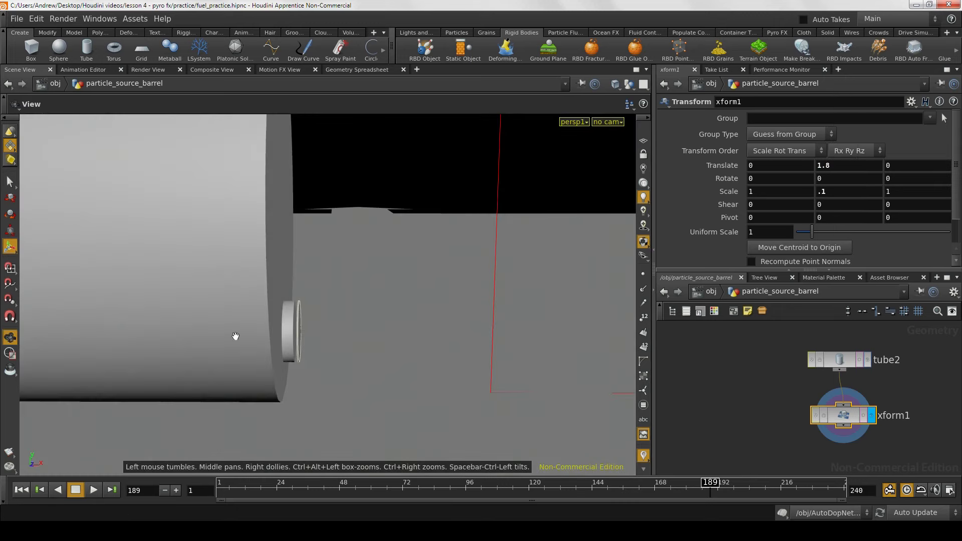
left_click_drag(228, 337, 250, 331)
key("Return")
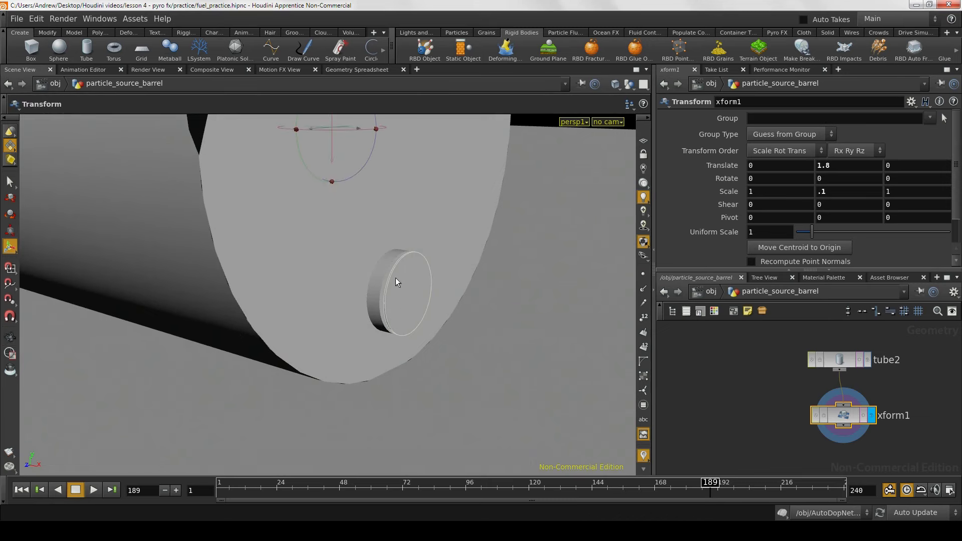
left_click_drag(386, 316, 318, 310)
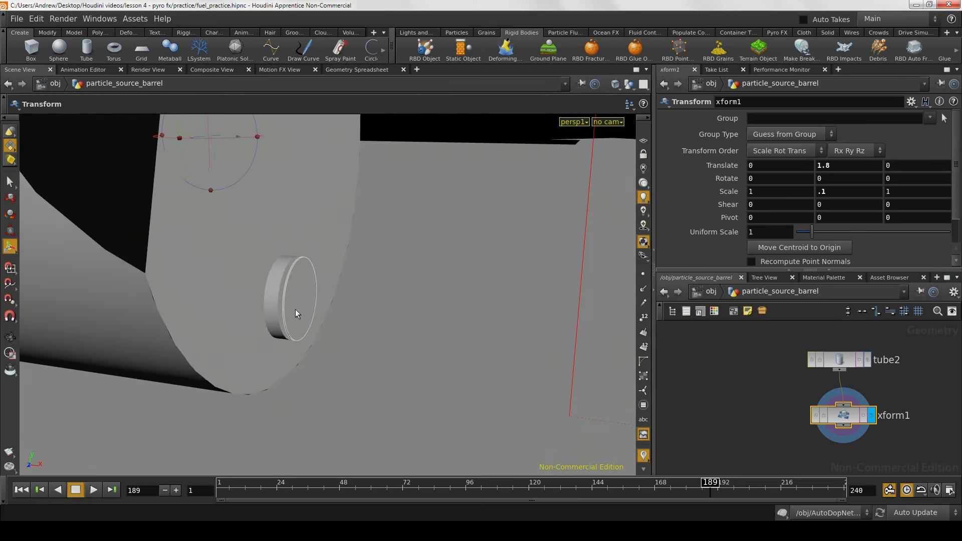
left_click_drag(261, 293, 264, 337)
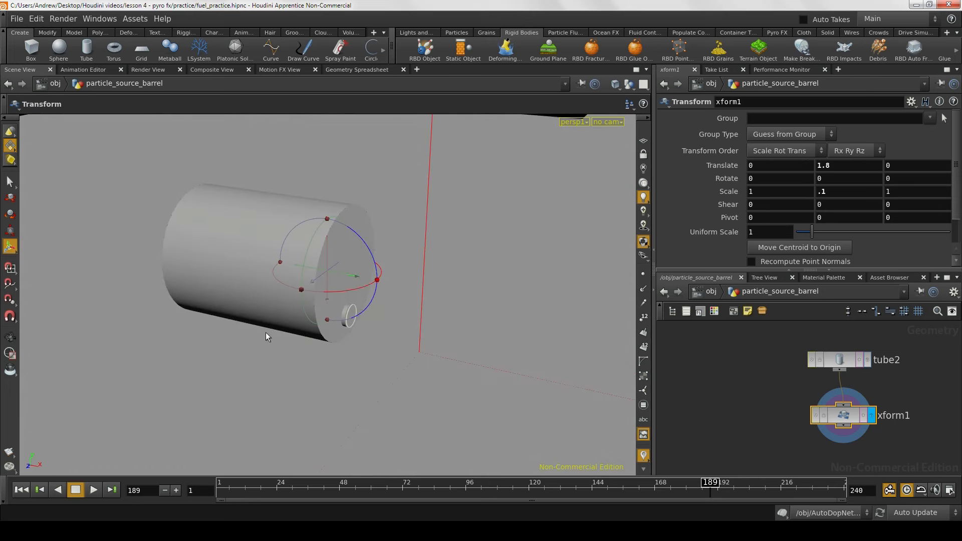
Step: Return to the object level and create a particle source that emits from the particle_source_barrel object
left_click(709, 291)
mouse_move(360, 365)
right_mouse_down()
mouse_move(364, 375)
mouse_move(344, 376)
mouse_move(369, 378)
right_mouse_up()
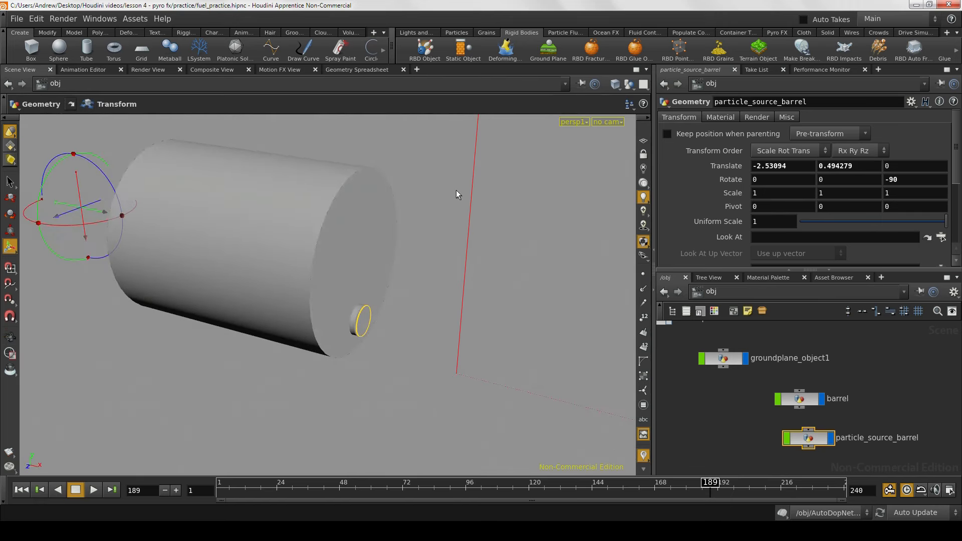
left_click(456, 33)
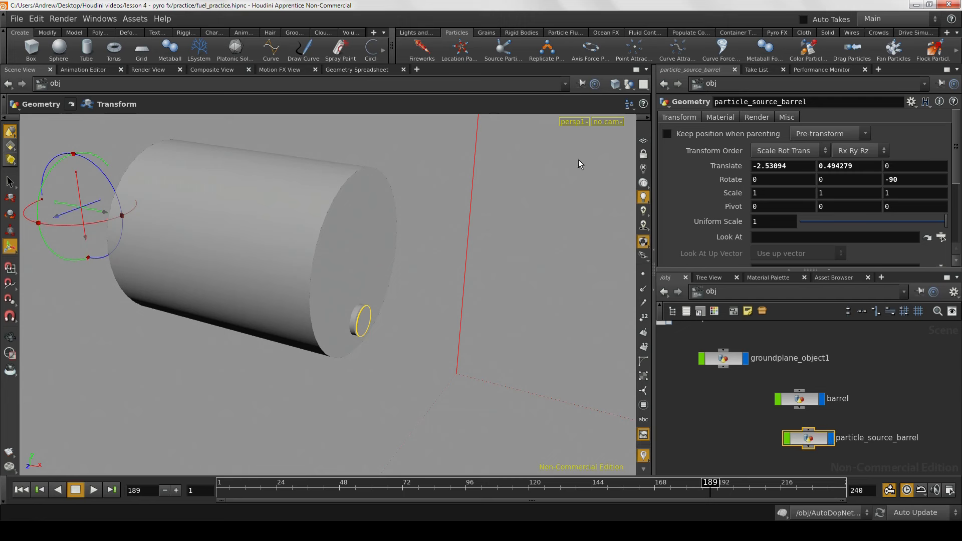
left_click(507, 48)
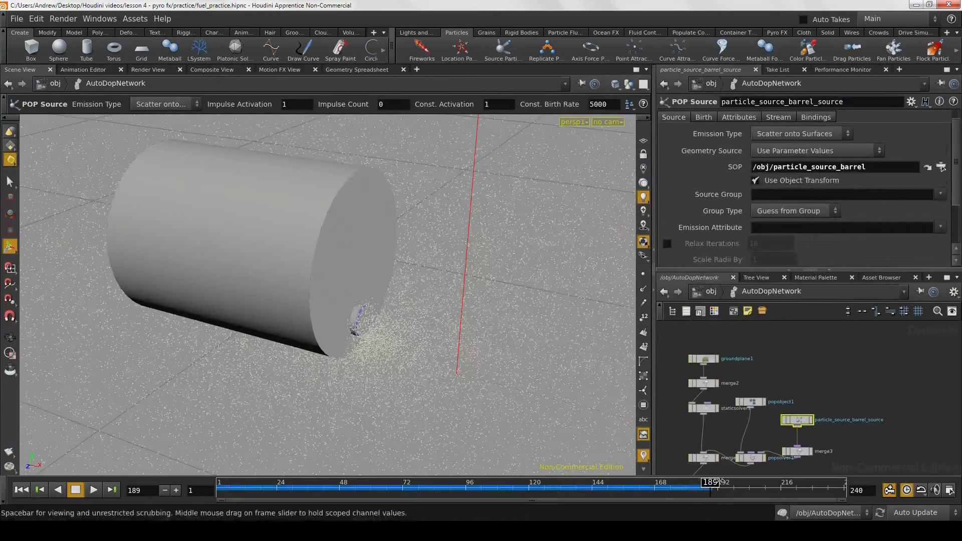
Step: Play the particle simulation from frame 1, stop it at about frame 86, and examine the emission at the spout and the dynamics network
right_click_drag(488, 351, 323, 362, "alt")
left_click_drag(323, 362, 315, 406, "alt")
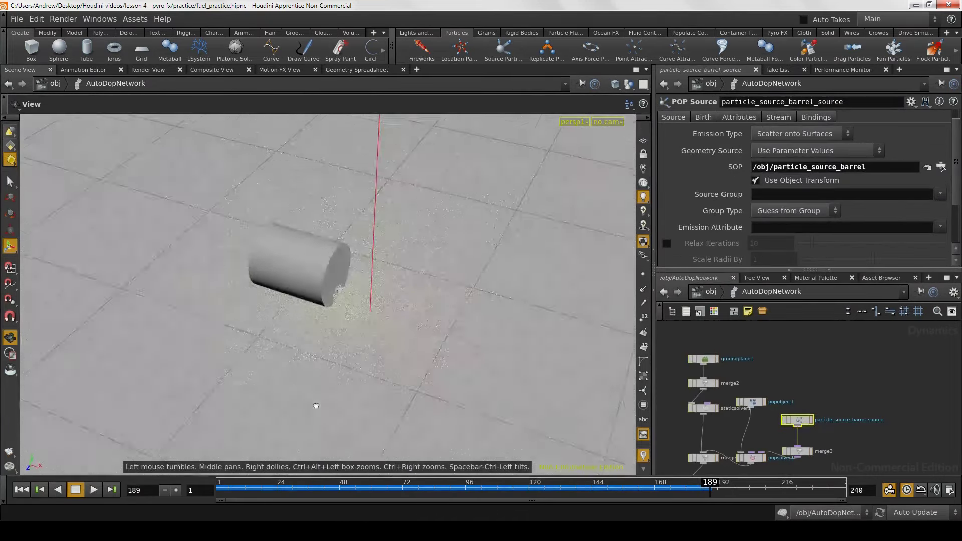
scroll(354, 380, "up", 6)
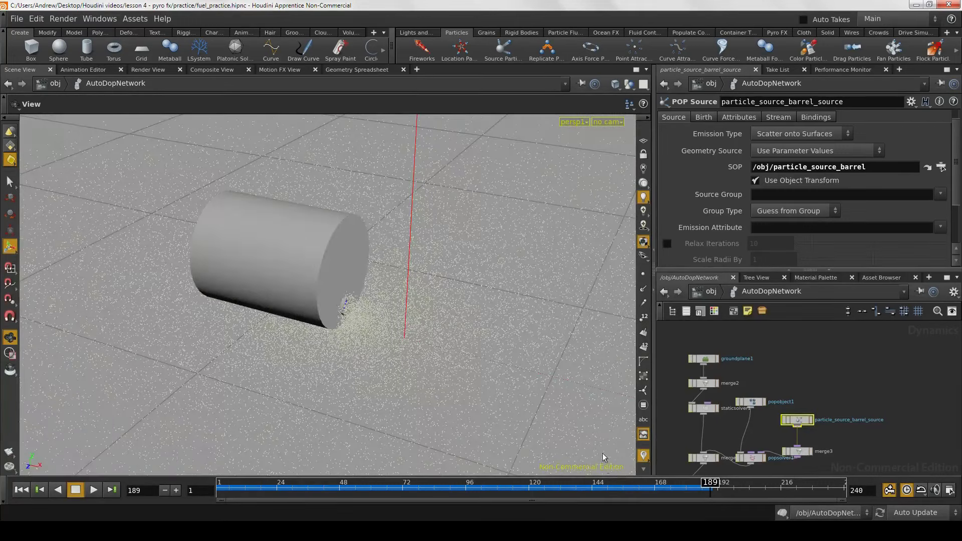
key("Return")
left_click(18, 491)
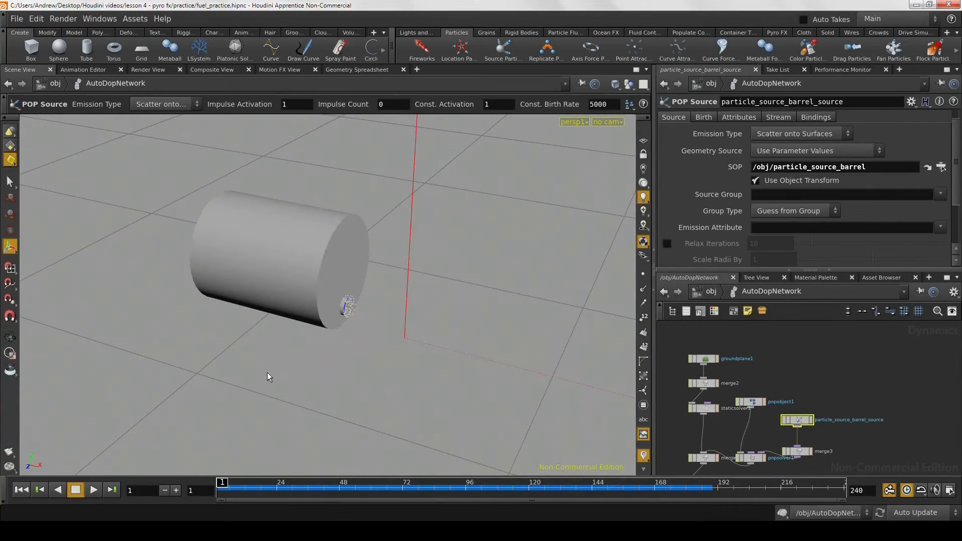
key("Escape")
left_click_drag(268, 375, 248, 360)
key("Return")
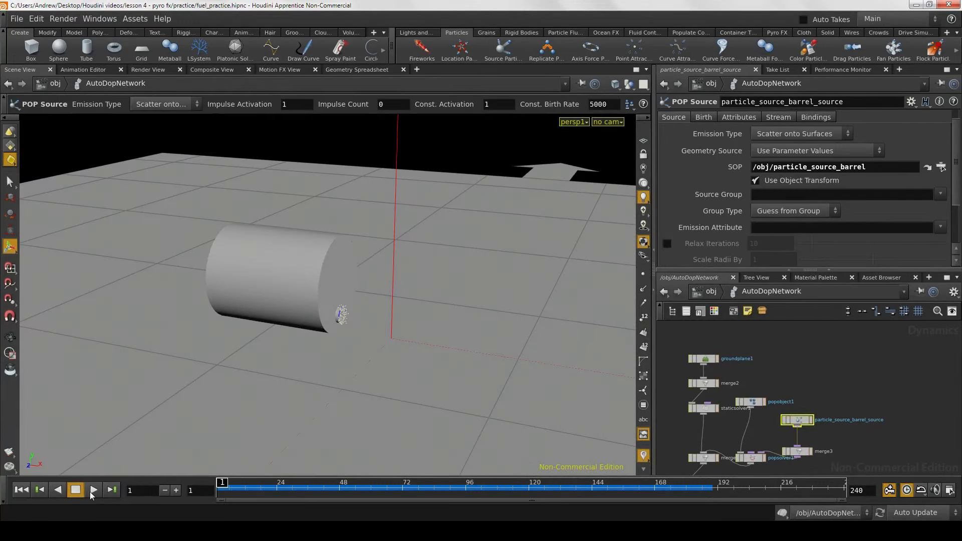
left_click(93, 490)
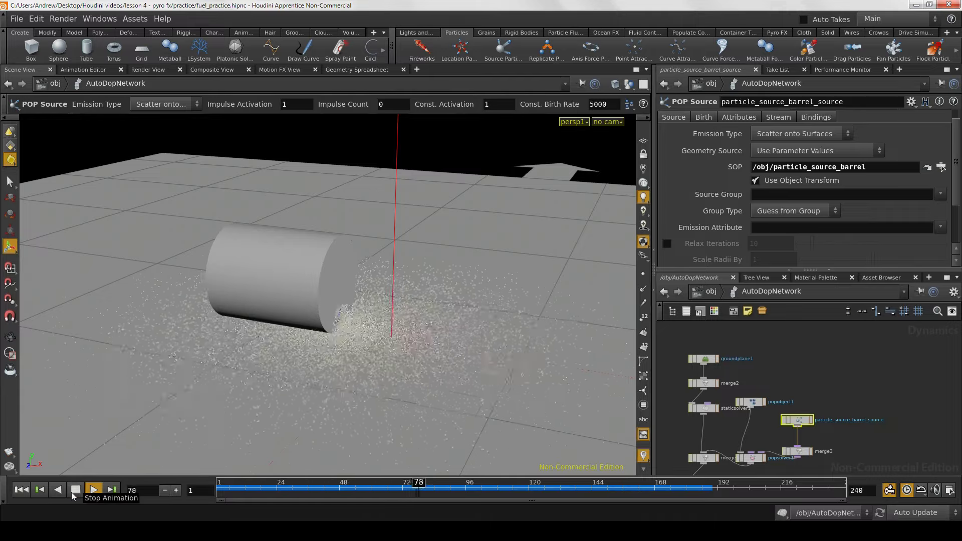
left_click(73, 493)
mouse_move(238, 372)
left_mouse_down("alt")
mouse_move(281, 372)
mouse_move(310, 422)
mouse_move(234, 361)
left_mouse_up("alt")
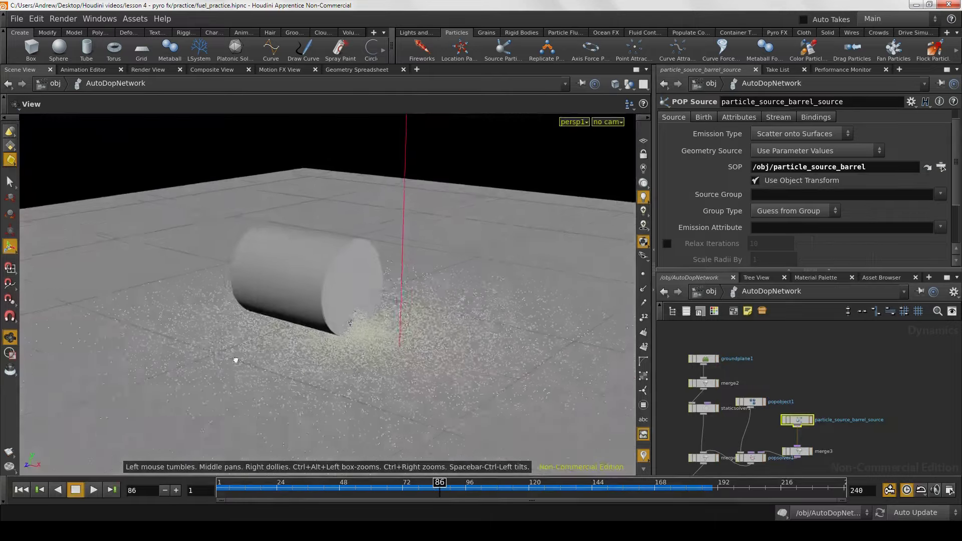
right_click_drag(234, 361, 353, 369, "alt")
mouse_move(352, 369)
left_mouse_down("alt")
mouse_move(365, 384)
mouse_move(327, 398)
mouse_move(242, 361)
mouse_move(361, 387)
mouse_move(250, 377)
mouse_move(281, 337)
mouse_move(298, 365)
mouse_move(346, 369)
left_mouse_up("alt")
middle_click_drag(816, 381, 822, 334)
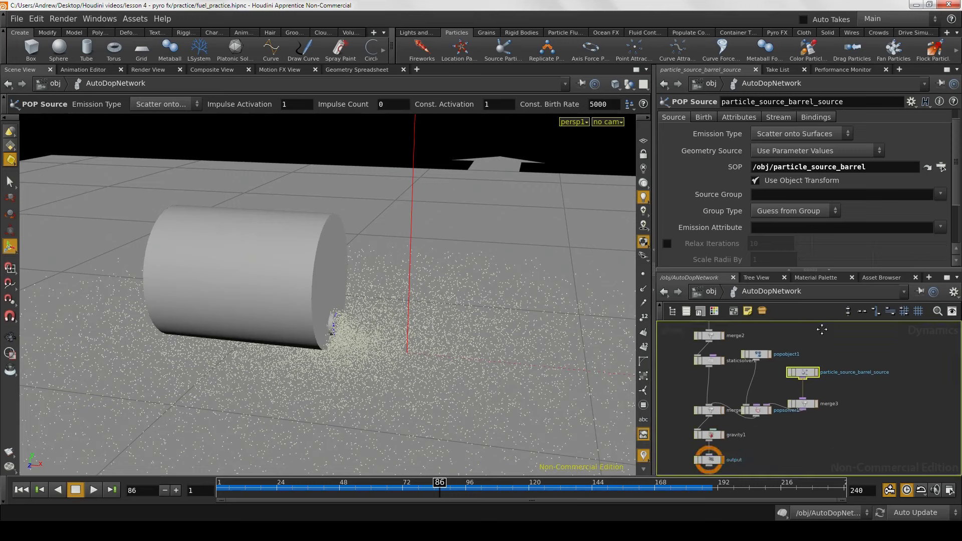
Step: Enlarge the network editor in height and width and frame the whole dynamics network in it
scroll(874, 368, "down", 3)
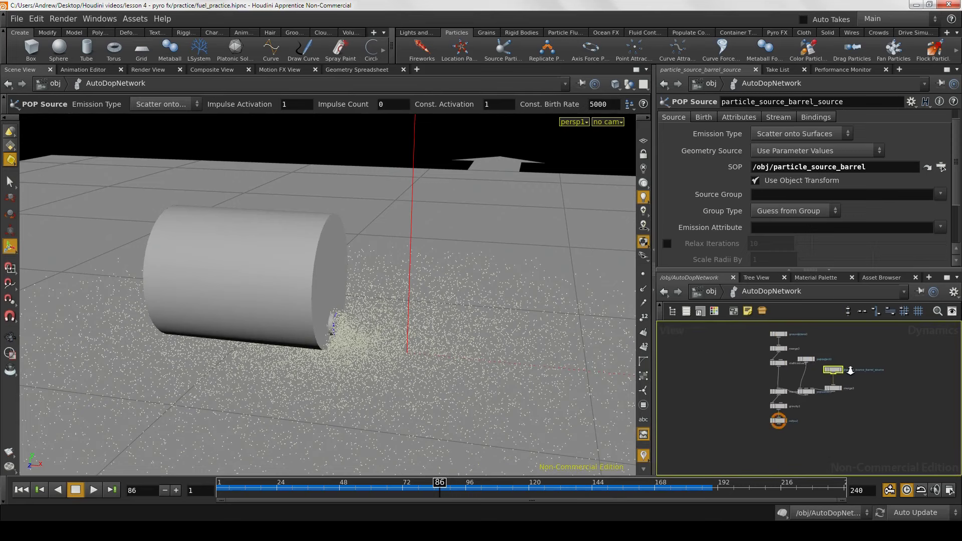
left_click_drag(810, 273, 810, 198)
left_click_drag(656, 272, 628, 273)
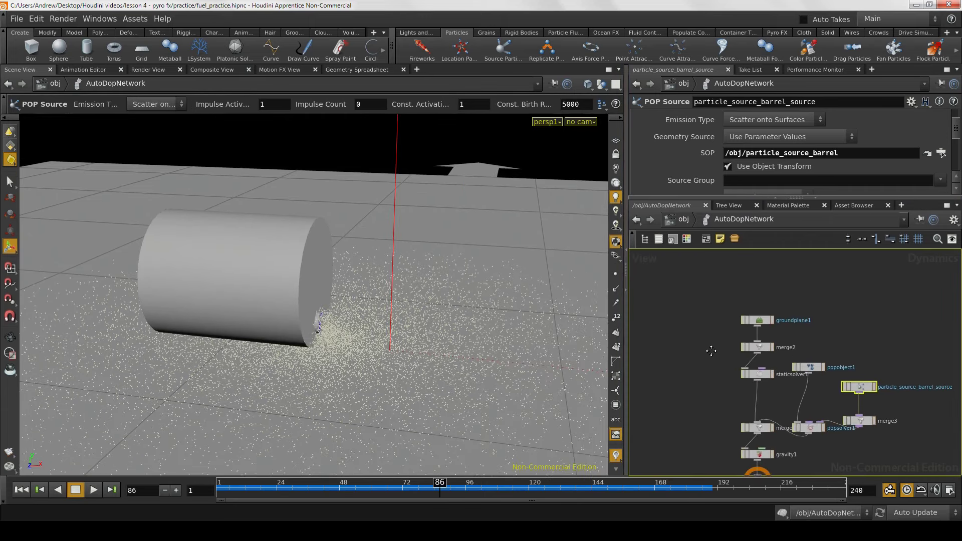
key("h")
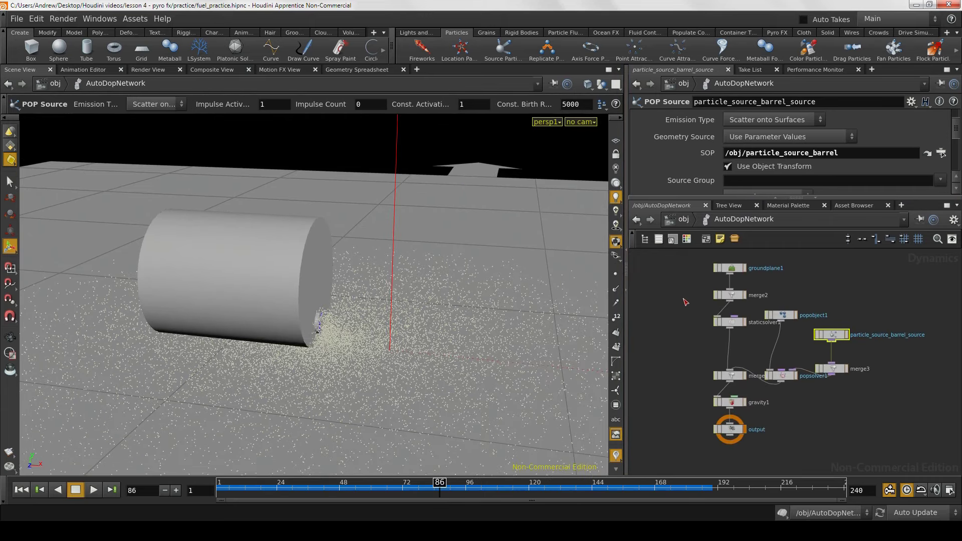
Step: Go up to the object level and reposition the AutoDopNetwork and particle_source_barrel nodes
left_click(683, 219)
scroll(850, 332, "up", 3)
middle_click_drag(851, 332, 877, 332)
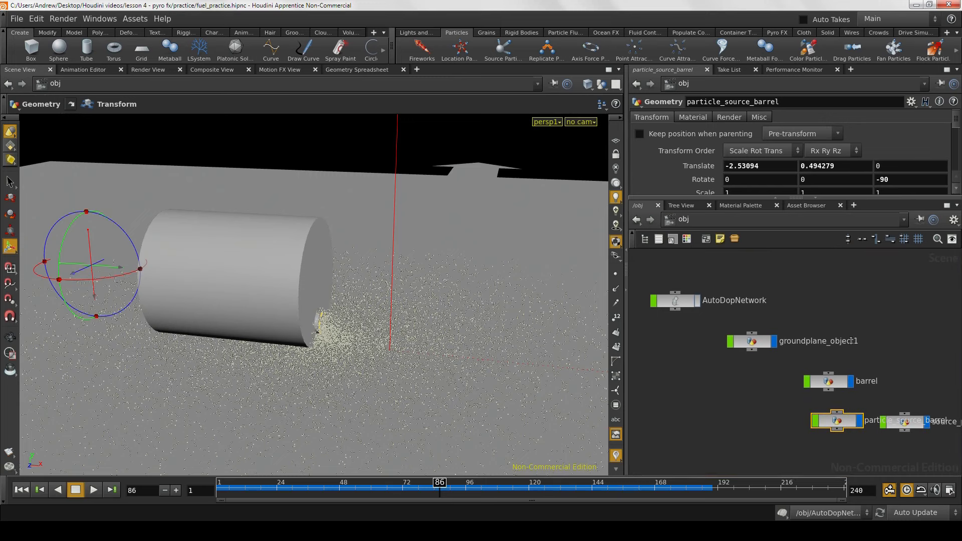
left_click_drag(690, 302, 745, 400)
middle_click_drag(772, 403, 732, 395)
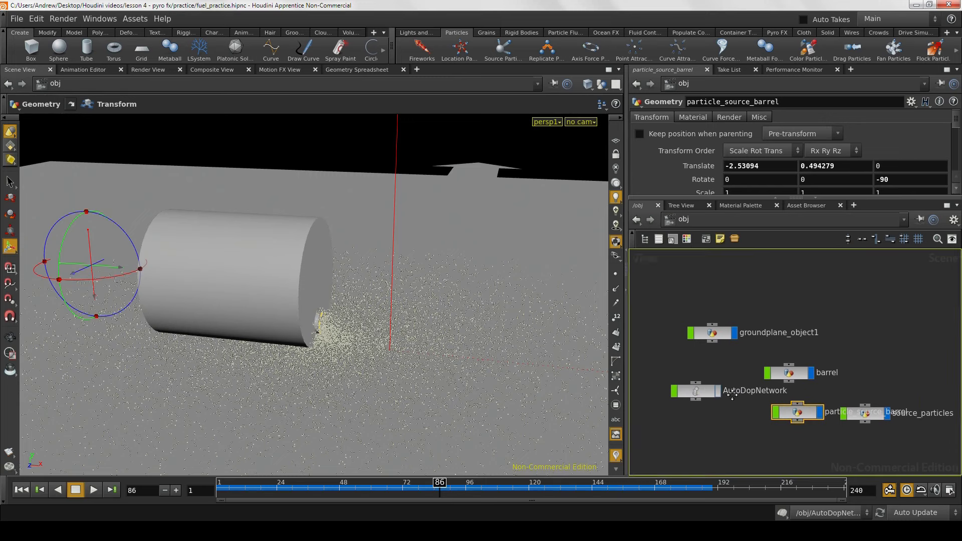
left_click_drag(803, 415, 806, 357)
Step: Open AutoDopNetwork and move the four particle nodes clear of the ground plane chain, with popsolver1 slightly lower
left_click(697, 394)
double_click(697, 395)
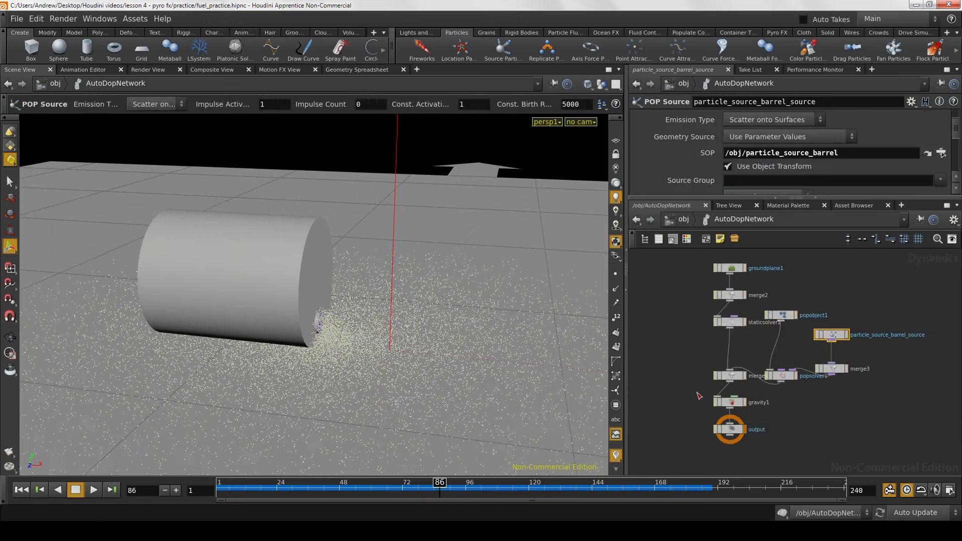
left_click_drag(875, 300, 784, 386)
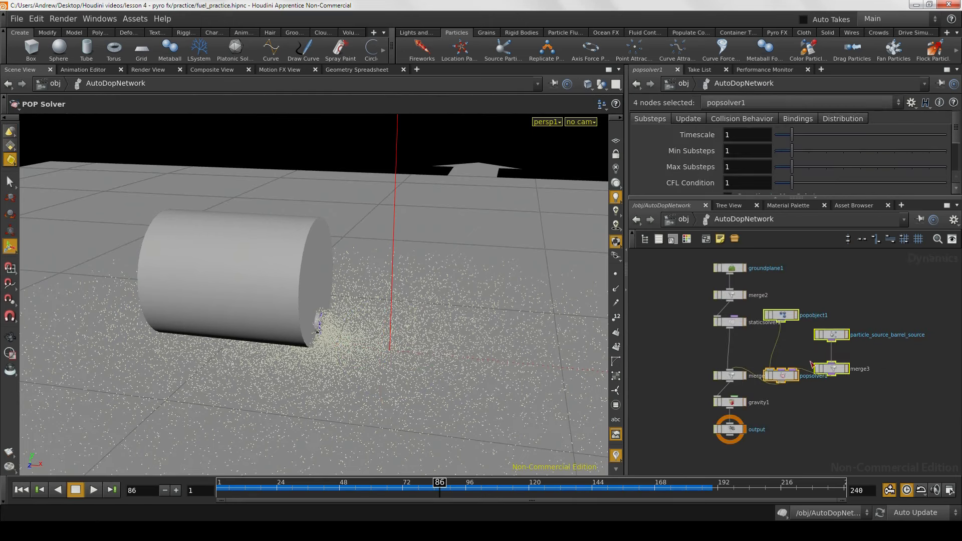
left_click_drag(784, 318, 835, 290)
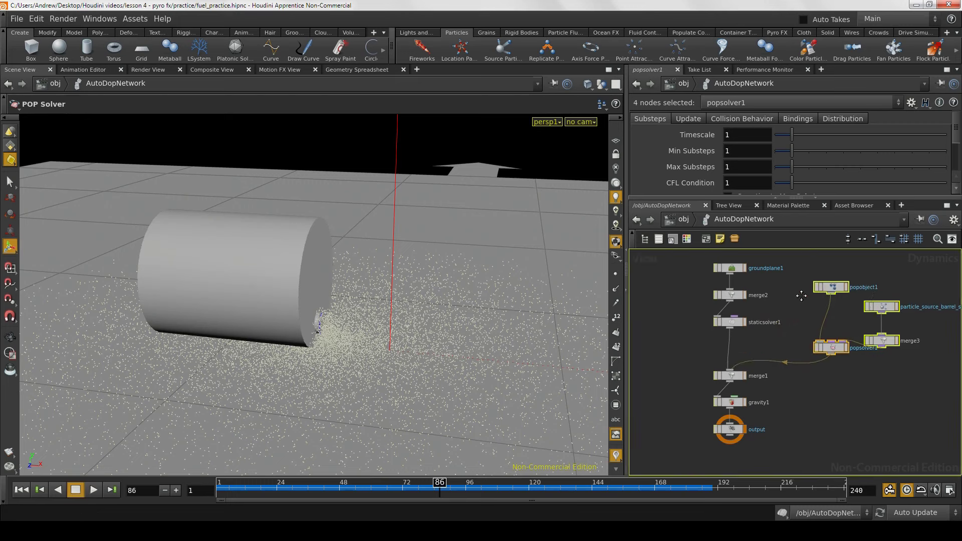
middle_click_drag(801, 296, 746, 314)
left_click(777, 324)
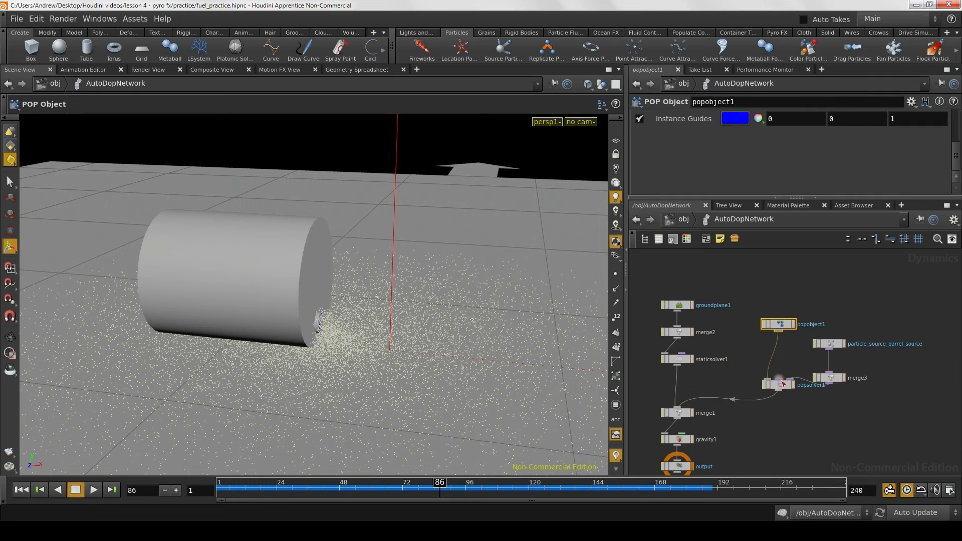
left_click_drag(783, 384, 780, 399)
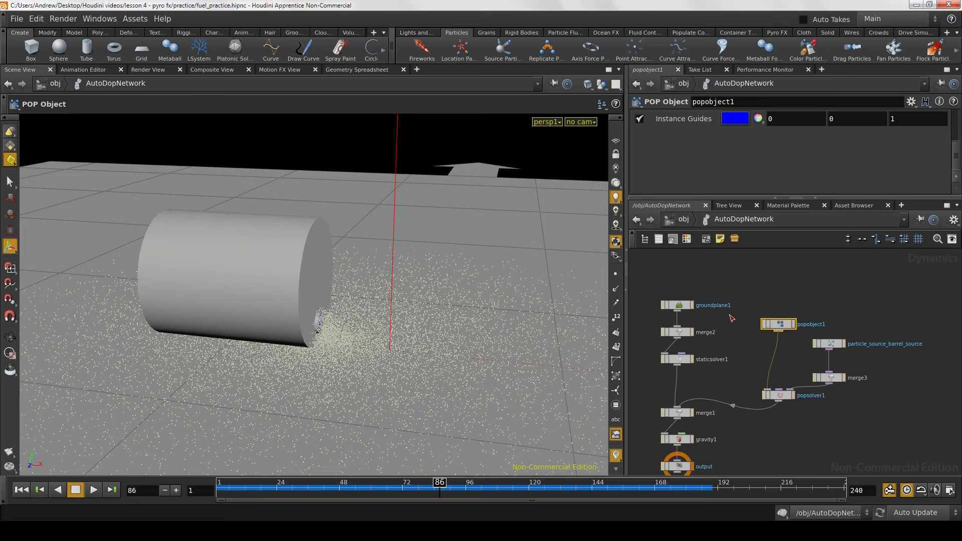
Step: Examine how popobject1, the particle source and popsolver1 are wired together in the dynamics network
middle_click_drag(799, 306, 822, 320)
right_click_drag(822, 320, 798, 331)
middle_click_drag(798, 331, 848, 314)
right_click(830, 317)
left_click(868, 317)
right_click_drag(852, 318, 866, 314)
middle_click_drag(866, 313, 888, 301)
right_click_drag(888, 301, 880, 311)
middle_click_drag(880, 311, 855, 330)
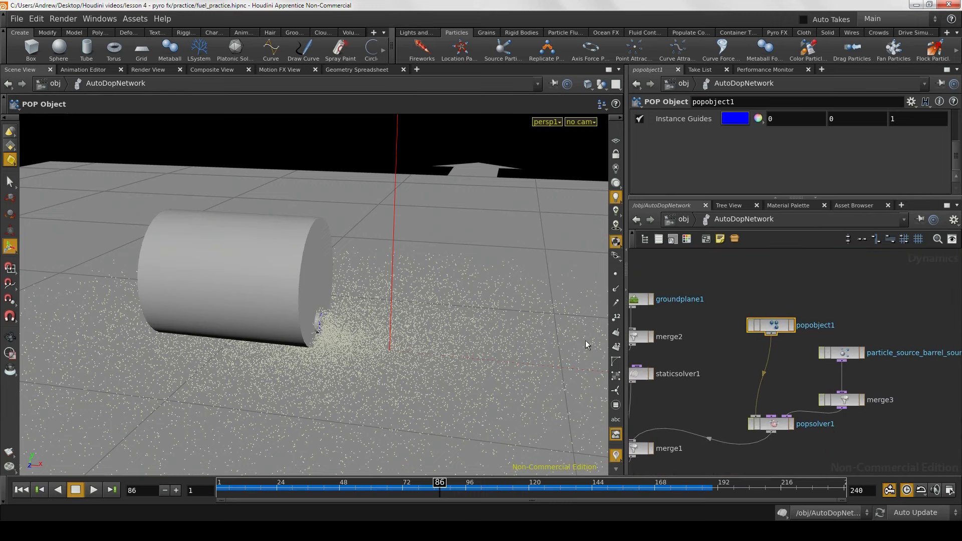
Step: Show the physical properties of popobject1 and enlarge the parameter area to fit them all
left_click_drag(585, 341, 506, 356, "alt")
scroll(843, 157, "up", 3)
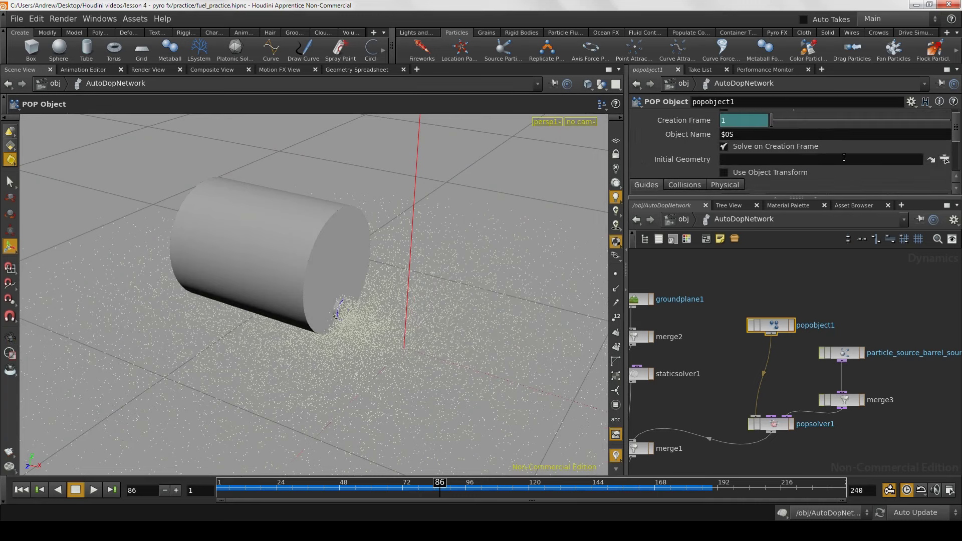
left_click_drag(805, 201, 805, 250)
key("h")
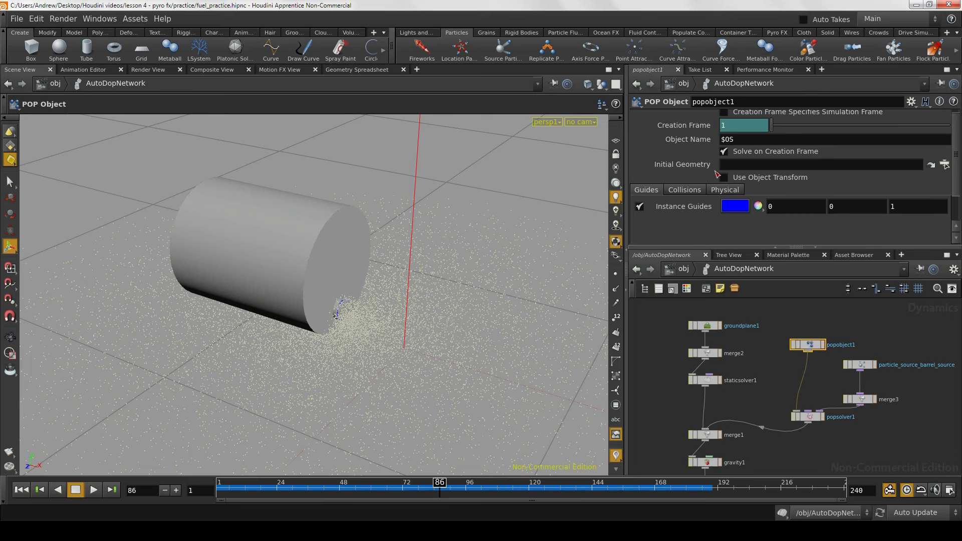
left_click(725, 191)
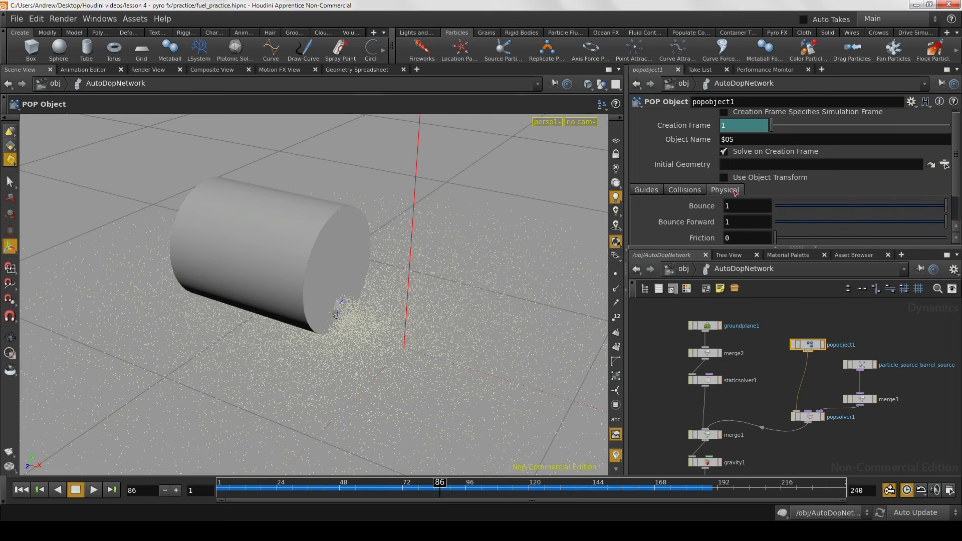
scroll(735, 189, "down", 1)
left_click_drag(960, 185, 961, 200)
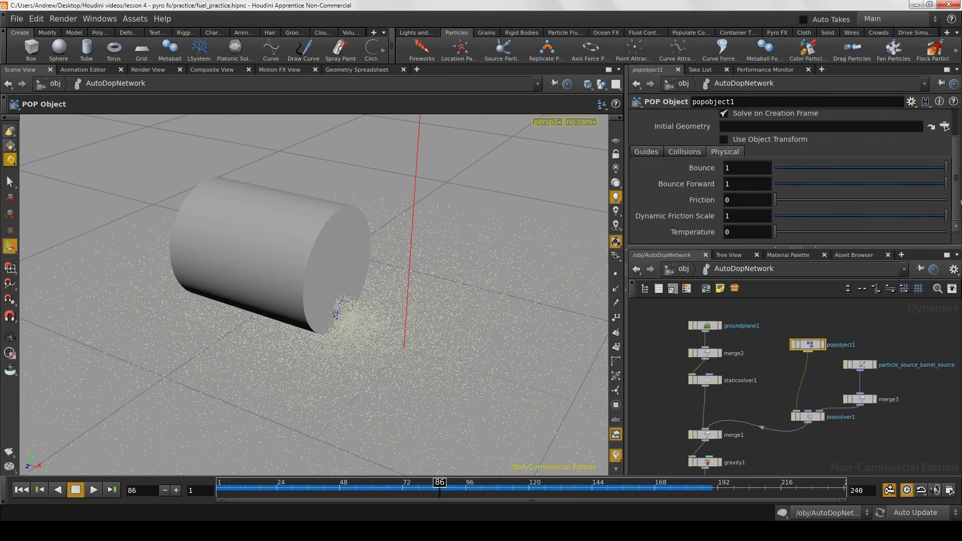
left_click_drag(800, 249, 802, 265)
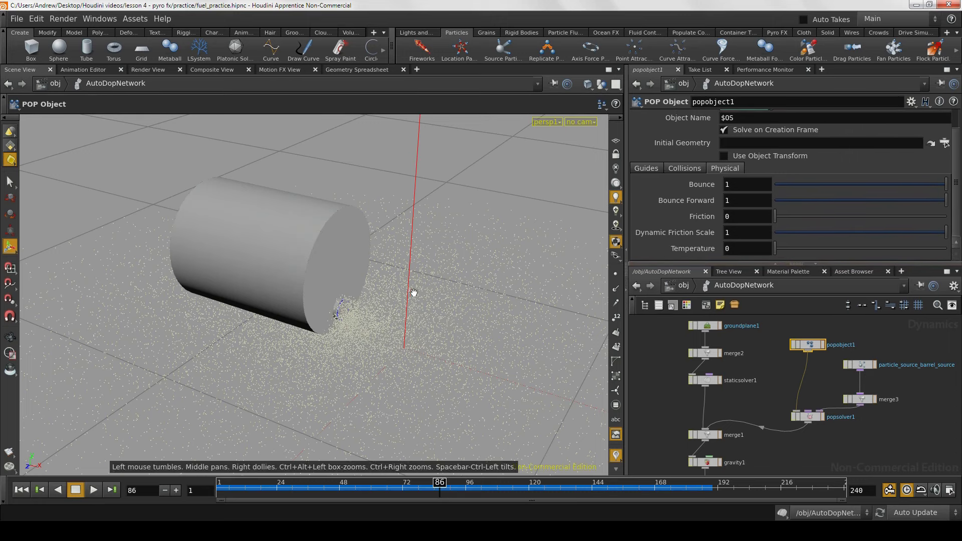
Step: Set popobject1's friction to 0.196, bounce to 0.734 and bounce forward to 0.632
right_click_drag(400, 295, 269, 309, "alt")
left_click_drag(268, 308, 224, 280, "alt")
right_click_drag(222, 280, 420, 316)
left_click_drag(421, 316, 473, 318)
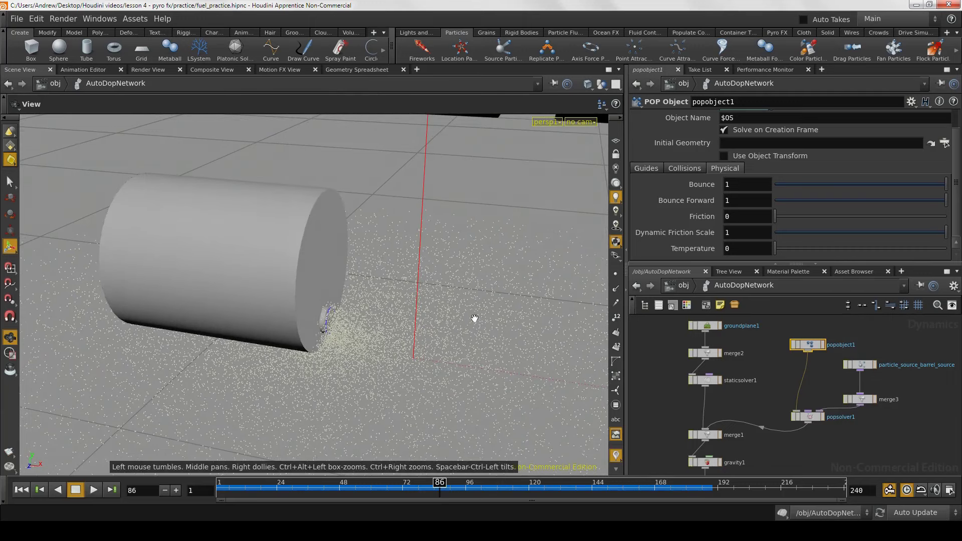
left_click_drag(775, 216, 807, 221)
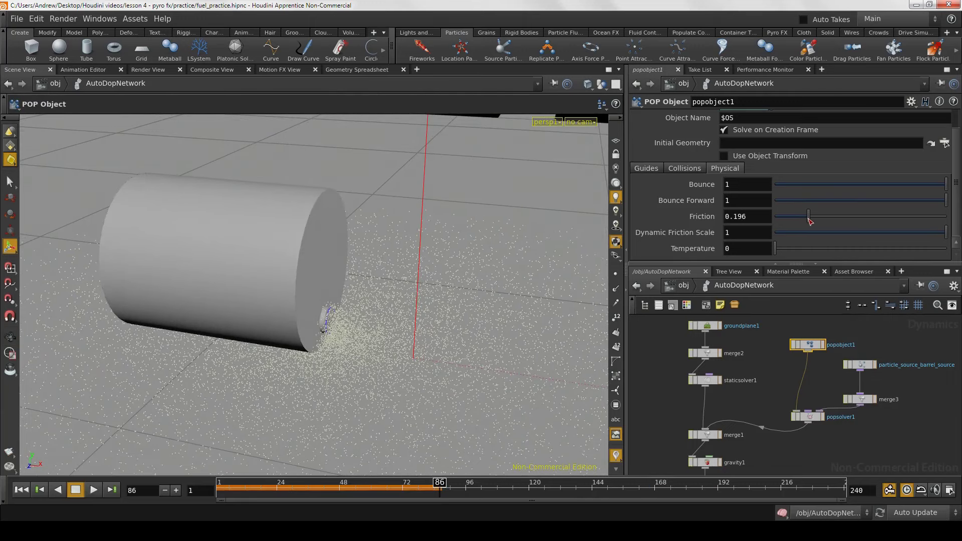
right_click_drag(441, 332, 301, 344)
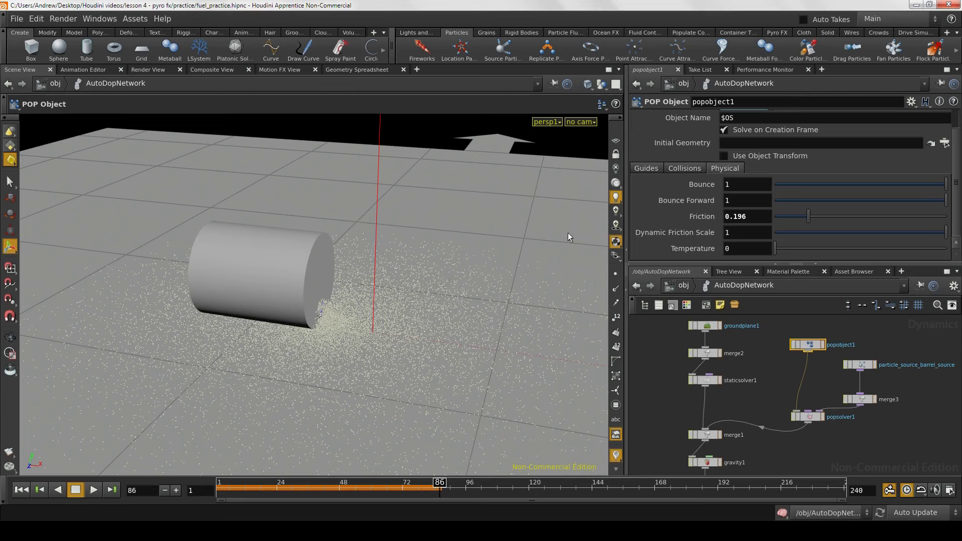
right_click_drag(326, 316, 483, 314, "alt")
left_click_drag(483, 314, 472, 340, "alt")
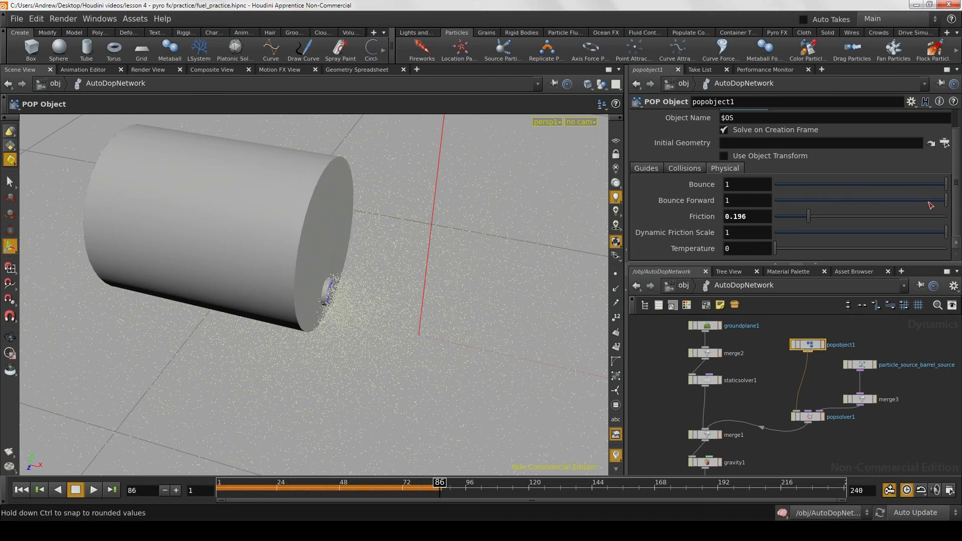
left_click_drag(945, 185, 885, 208)
Step: Examine the particle spread around the barrel and its spout from several angles and distances
right_click_drag(457, 274, 323, 289, "alt")
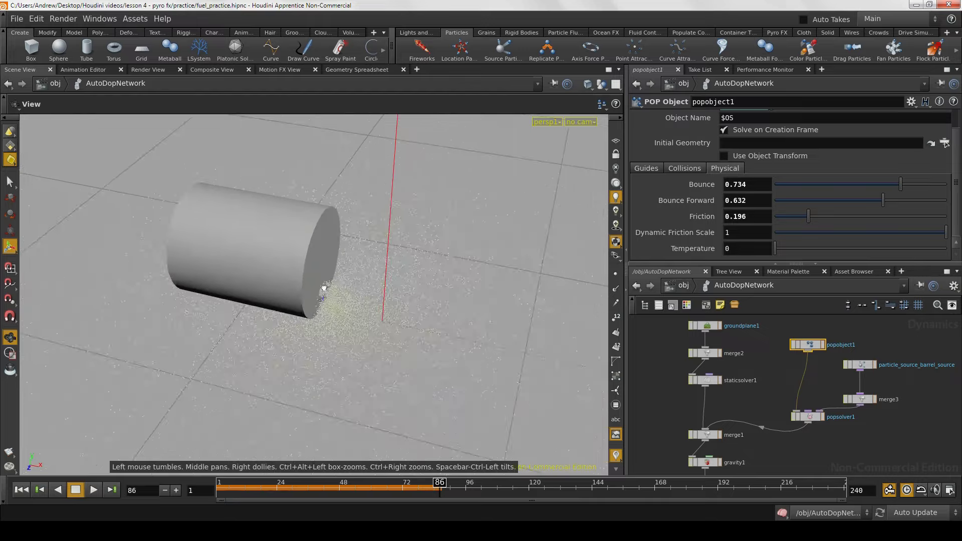
mouse_move(323, 289)
left_mouse_down("alt")
mouse_move(341, 219)
mouse_move(339, 251)
mouse_move(318, 286)
left_mouse_up("alt")
right_click_drag(317, 286, 481, 340, "alt")
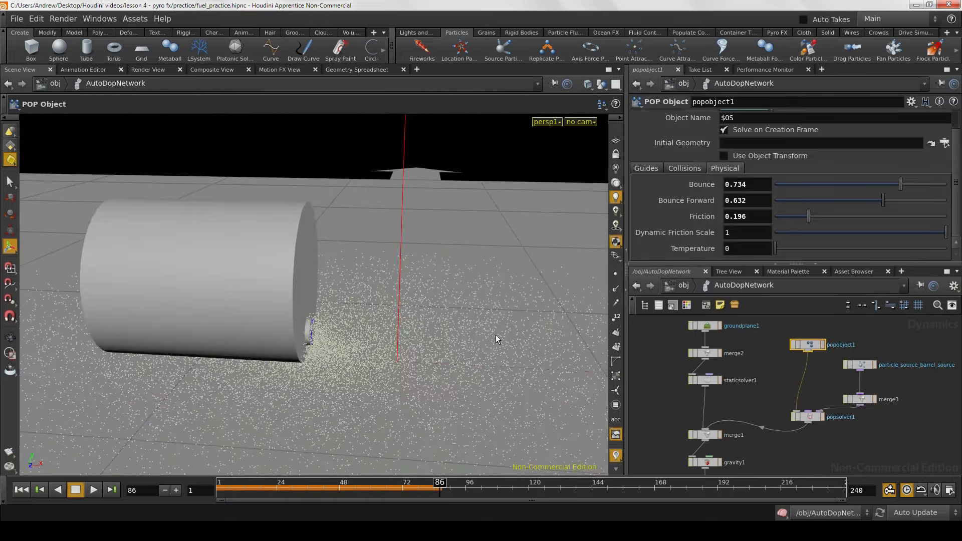
left_click_drag(425, 344, 417, 369, "alt")
right_click_drag(417, 369, 444, 361, "alt")
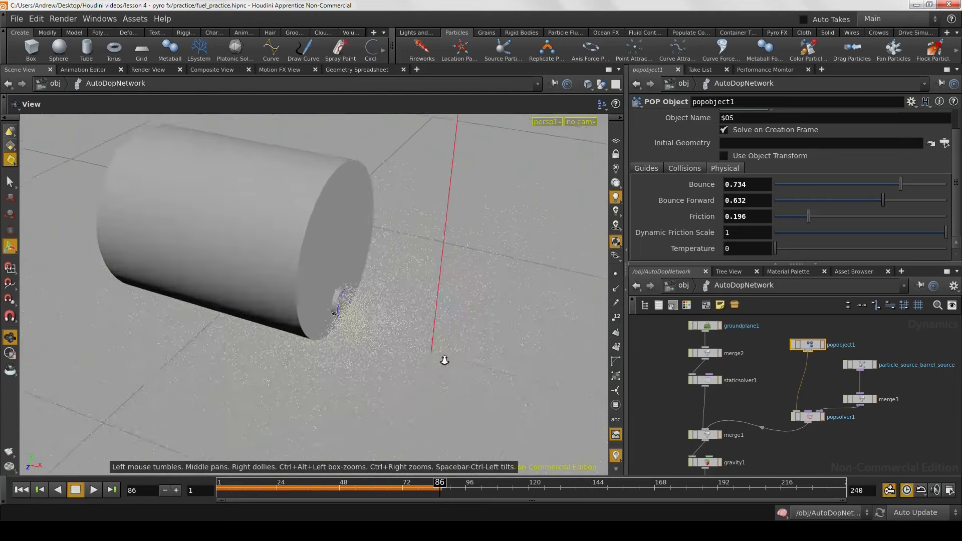
left_click_drag(445, 361, 394, 341, "alt")
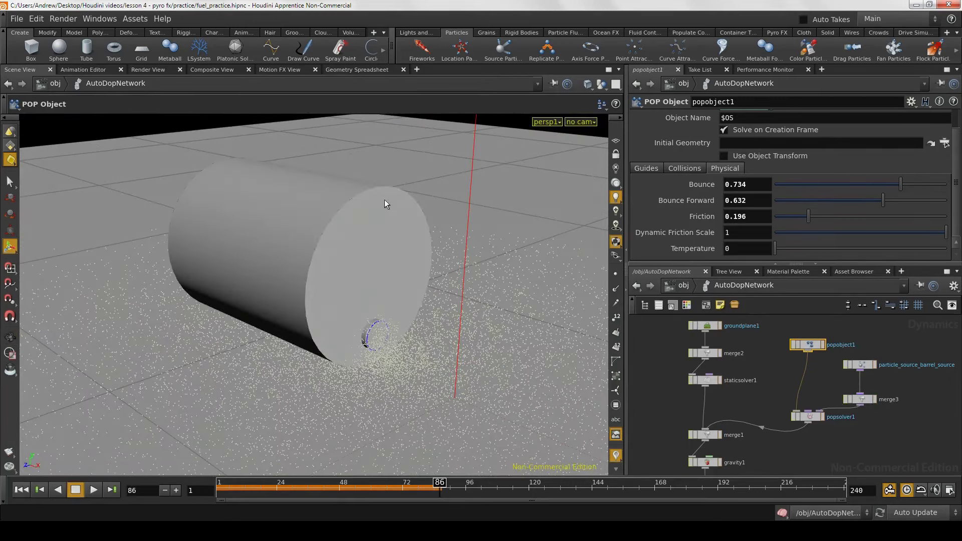
left_click_drag(386, 225, 357, 266)
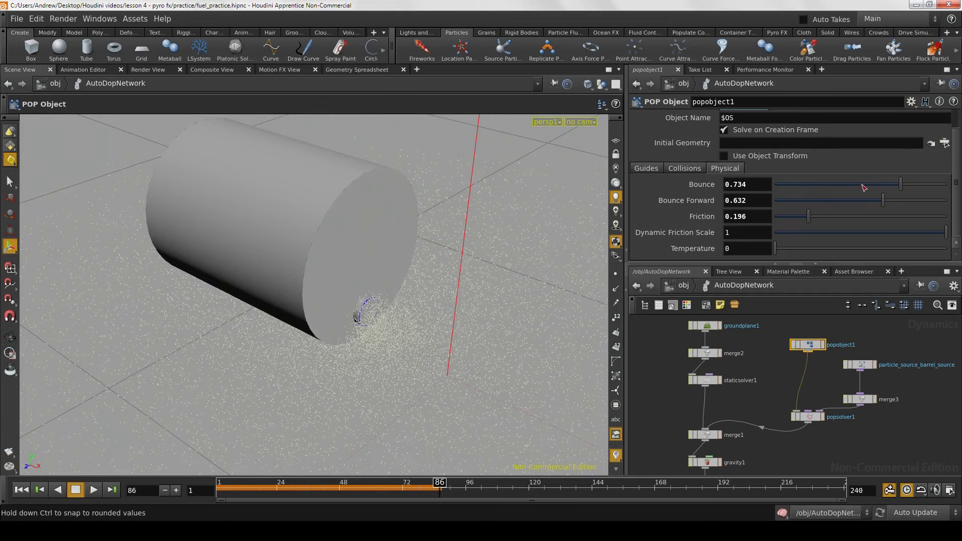
left_click_drag(411, 320, 368, 352)
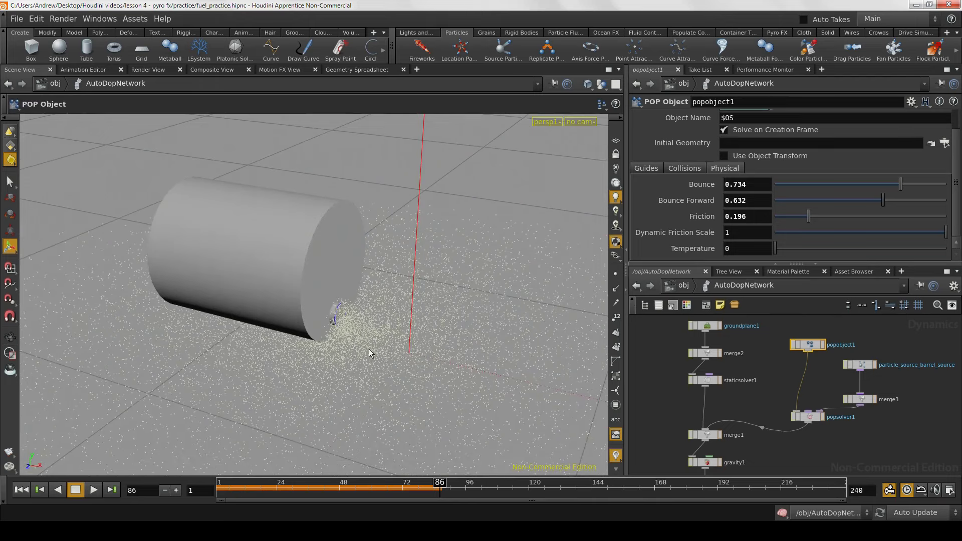
mouse_move(440, 298)
left_mouse_down()
mouse_move(486, 275)
mouse_move(431, 290)
left_mouse_up()
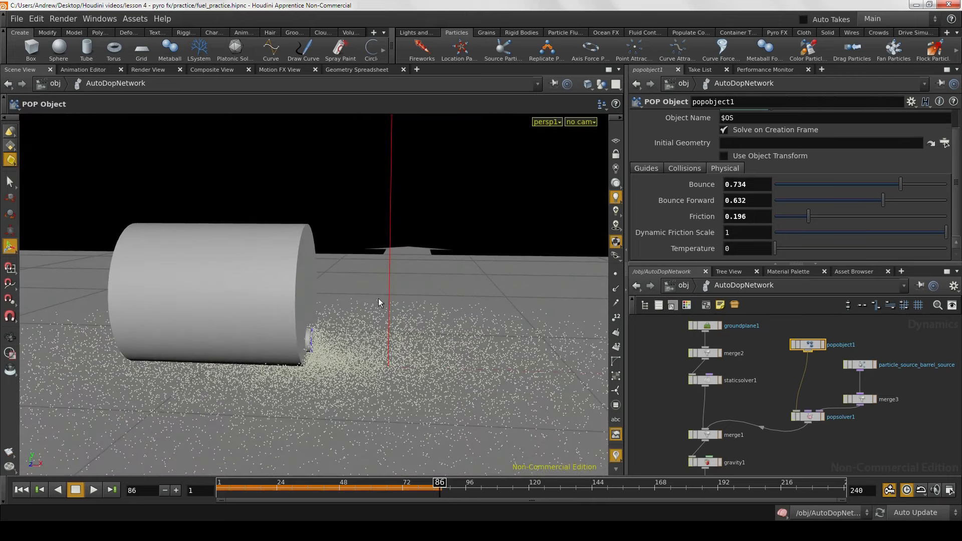
left_click_drag(557, 257, 464, 297)
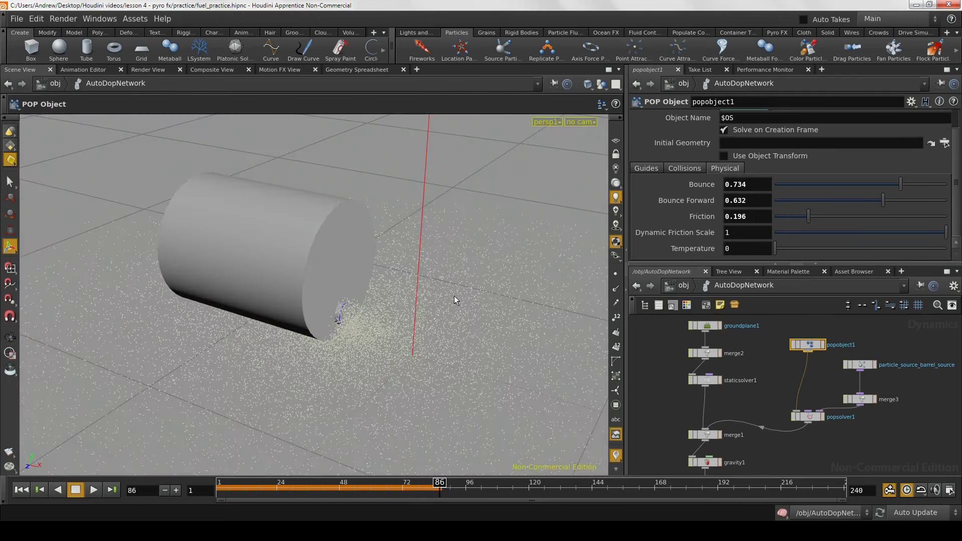
right_click_drag(290, 381, 418, 397, "alt")
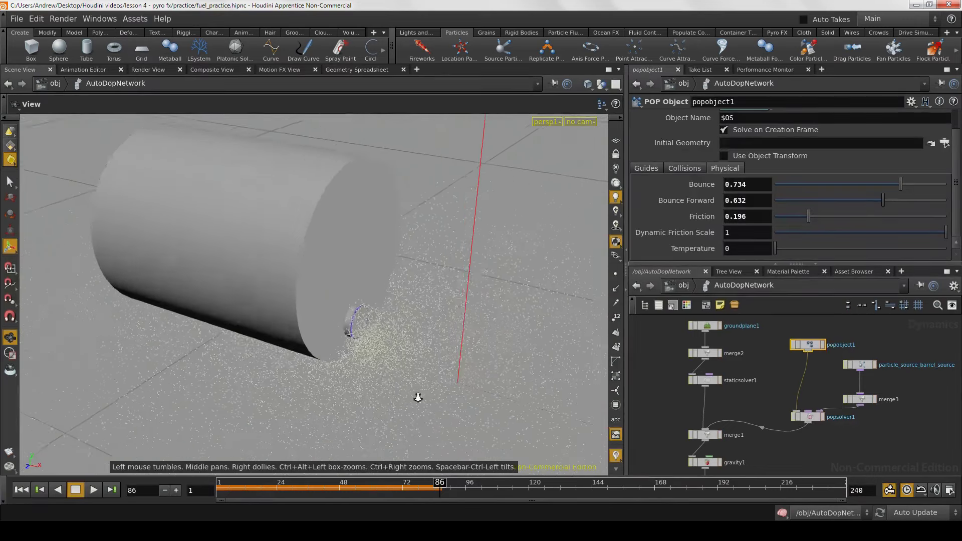
middle_click_drag(418, 398, 339, 362, "alt")
Step: Replay the particle simulation from frame 1, viewing the spout from a low side angle, and stop it at frame 57
key("Return")
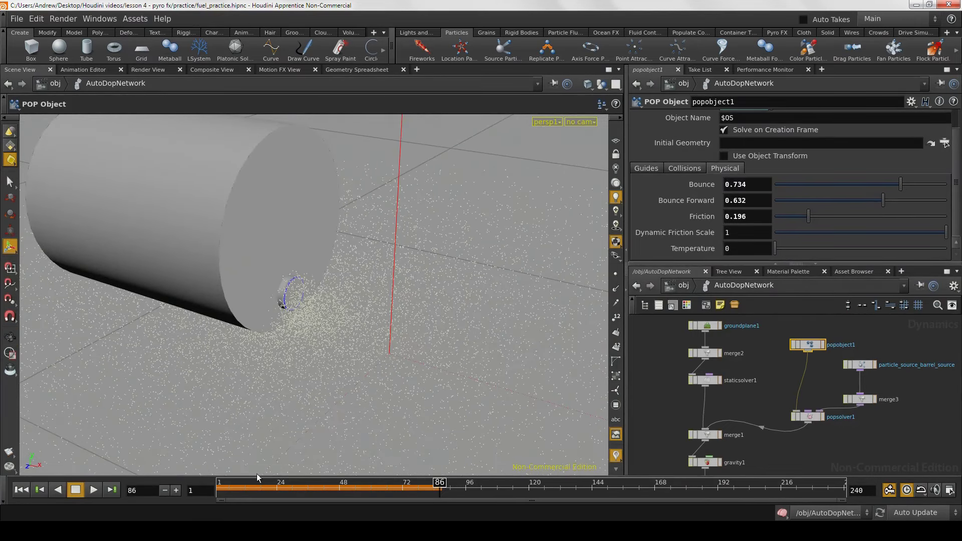
left_click(24, 493)
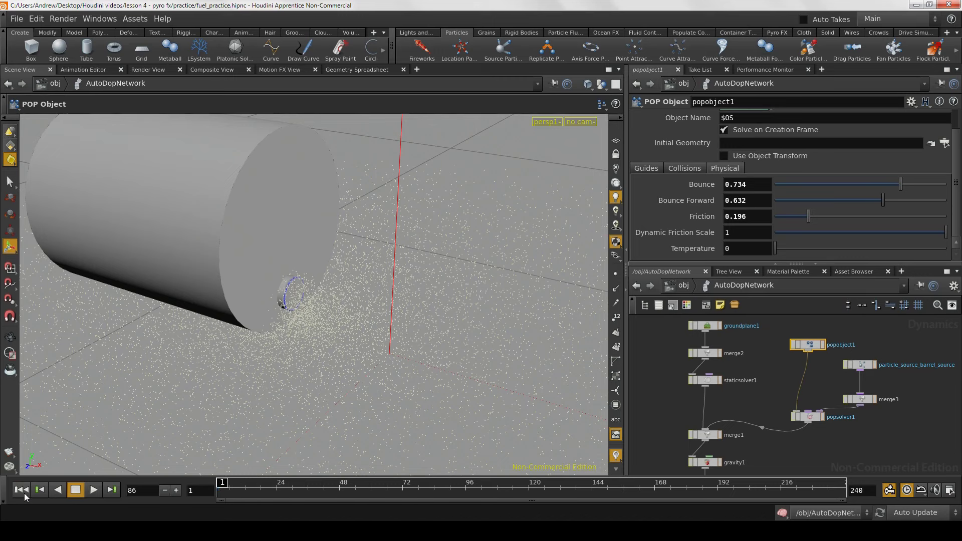
left_click(94, 491)
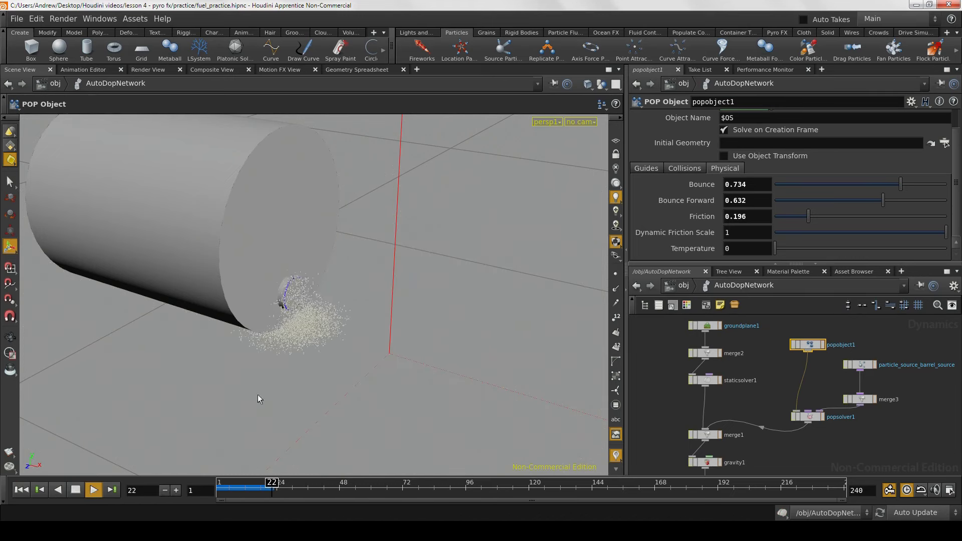
left_click_drag(259, 395, 321, 358, "alt")
left_click(94, 489)
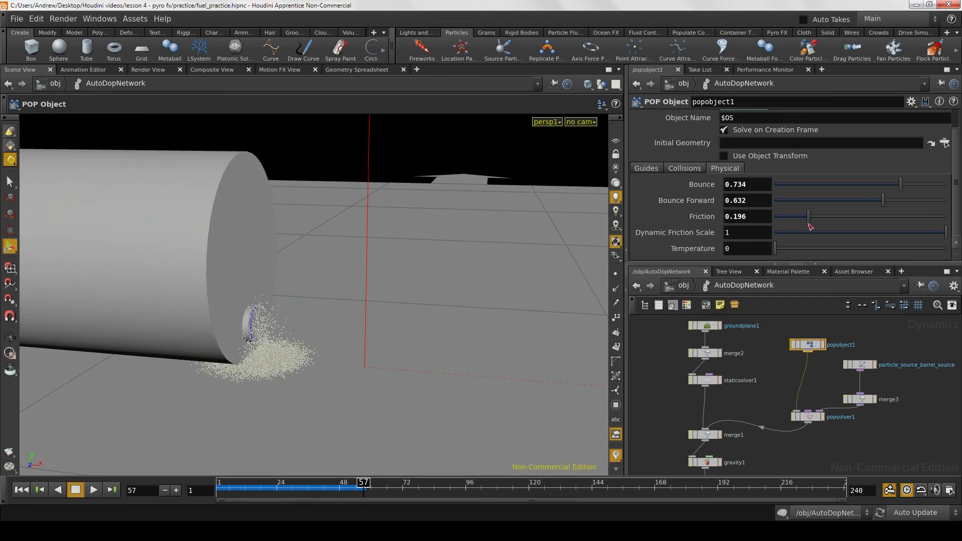
Step: Adjust popobject1's friction to 0.12 and its bounce forward to 0.863
left_click_drag(808, 216, 797, 218)
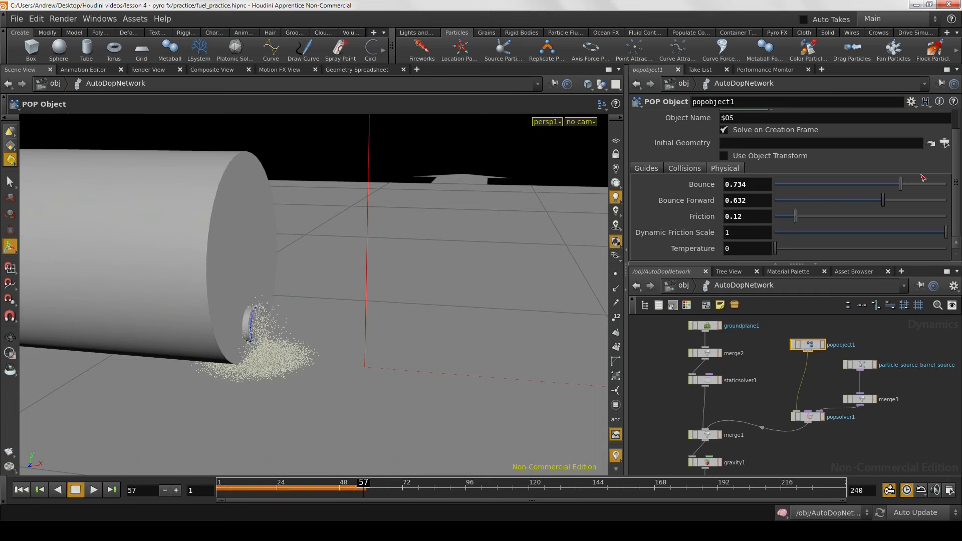
left_click_drag(884, 202, 923, 202)
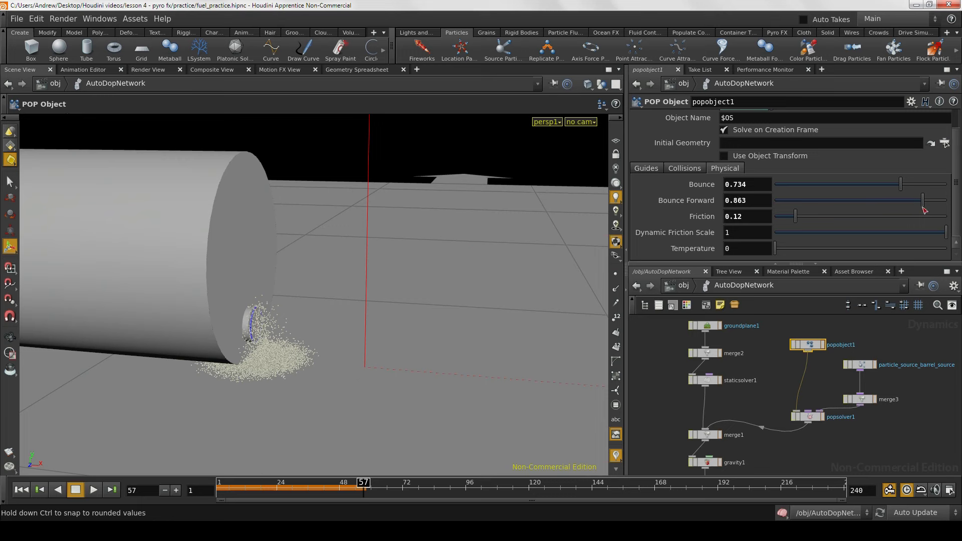
Step: Replay the particle simulation from frame 1 and stop it at frame 57
left_click(21, 490)
left_click(93, 489)
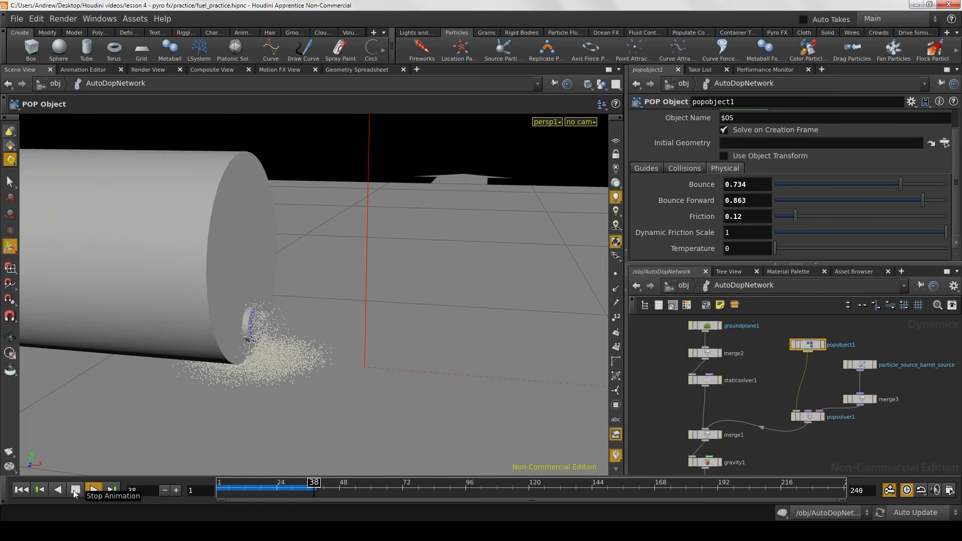
left_click(75, 490)
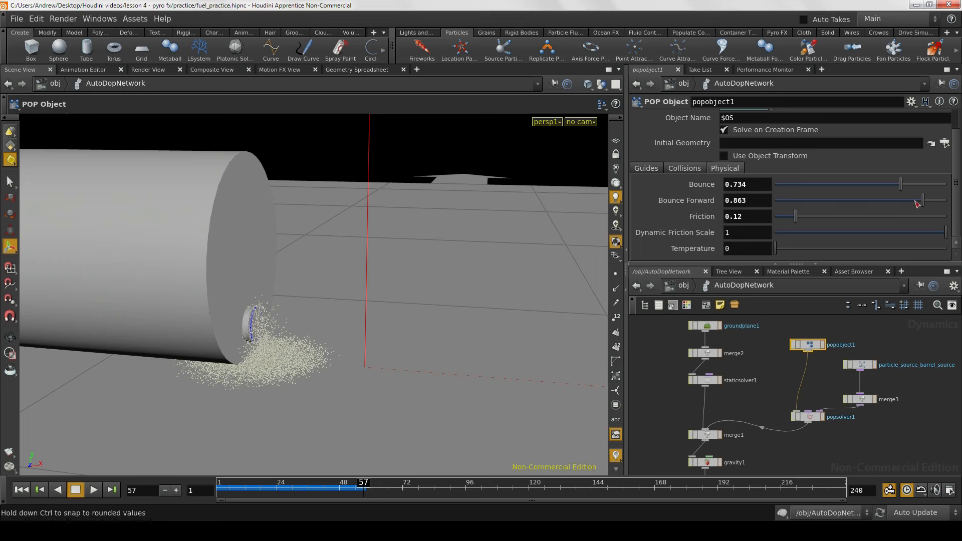
Step: Set popobject1's bounce to 0.918, bounce forward to 0.939 and friction to 0.088, and replay the simulation from frame 1 to frame 46
mouse_move(927, 201)
left_mouse_down()
mouse_move(919, 184)
mouse_move(933, 184)
mouse_move(937, 202)
left_mouse_up()
left_click_drag(780, 223, 774, 222)
left_click(21, 490)
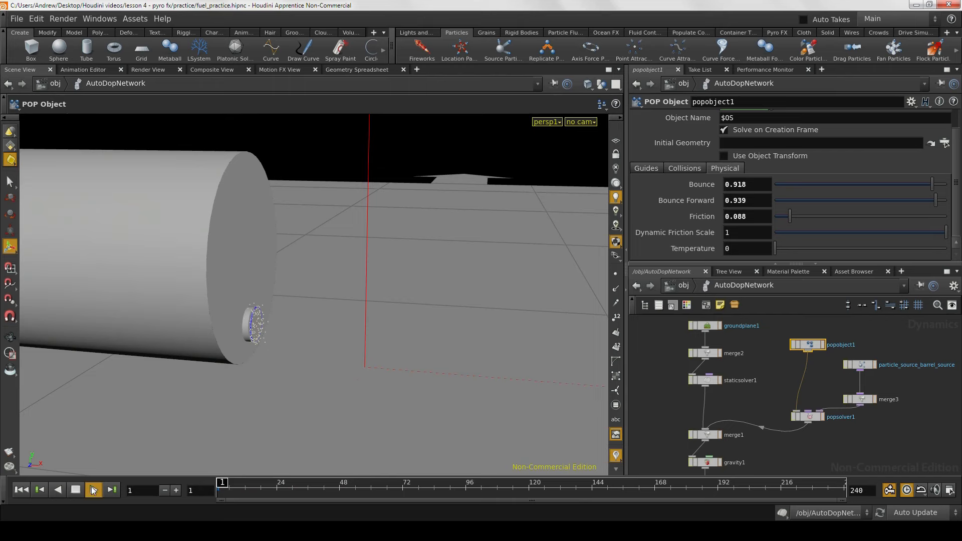
left_click(93, 490)
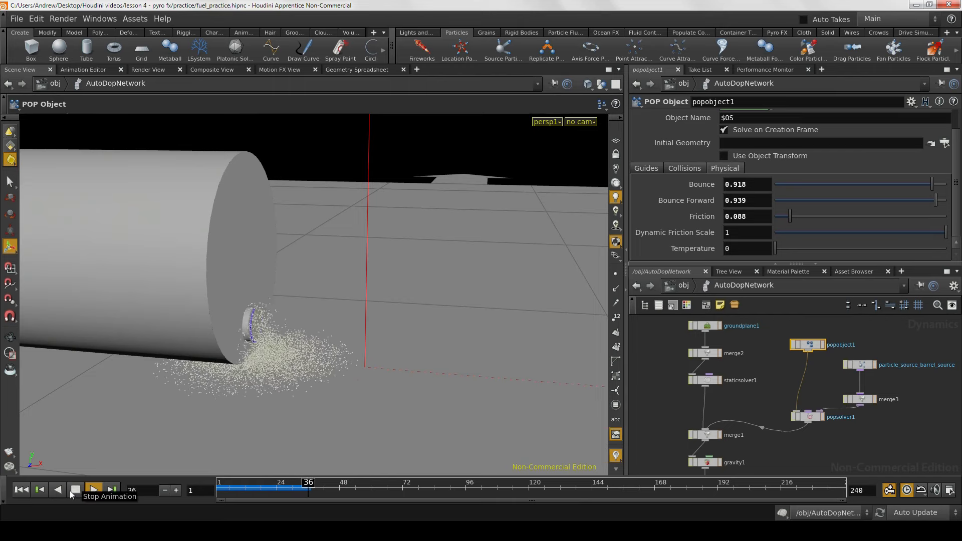
left_click(75, 493)
left_click_drag(228, 357, 355, 349, "alt")
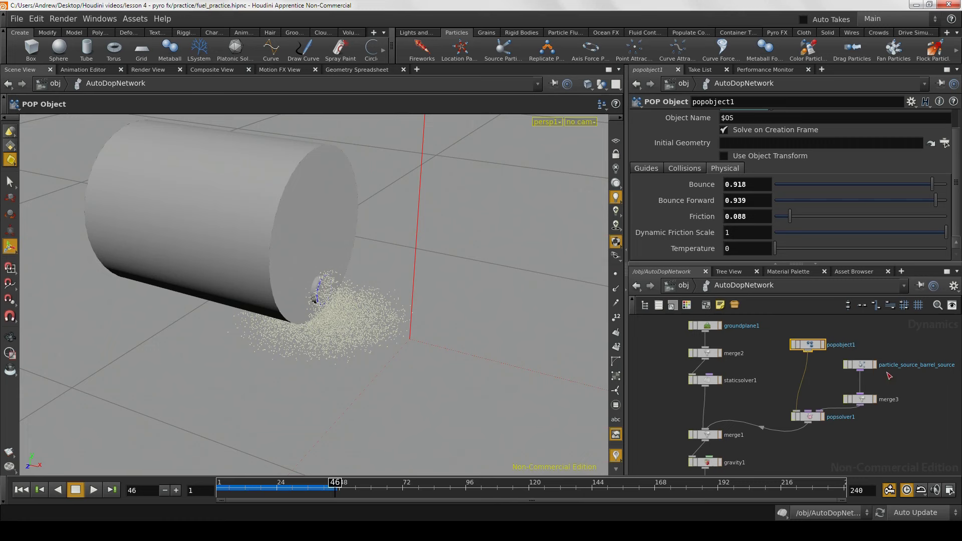
Step: Set the constant birth rate of particle_source_barrel_source to 2500
left_click(868, 365)
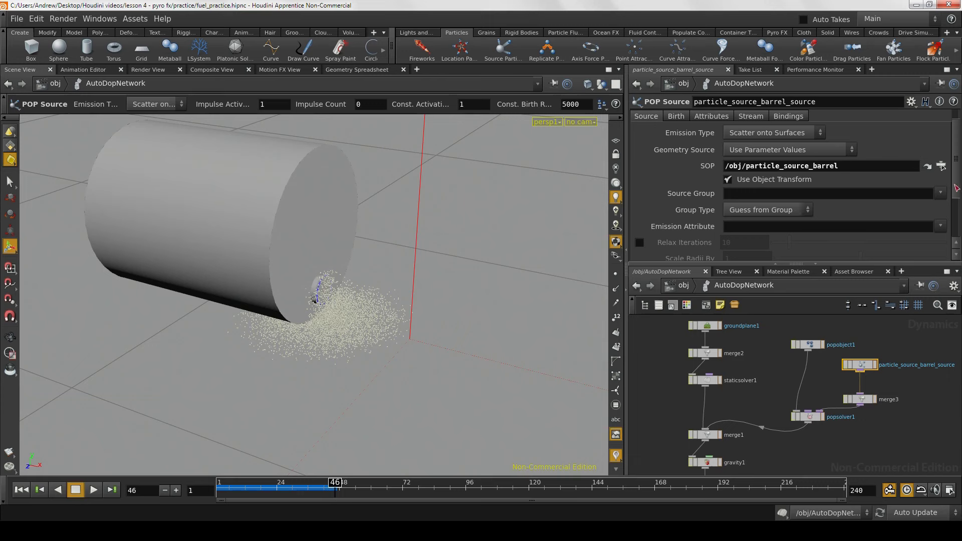
scroll(813, 200, "up", 1)
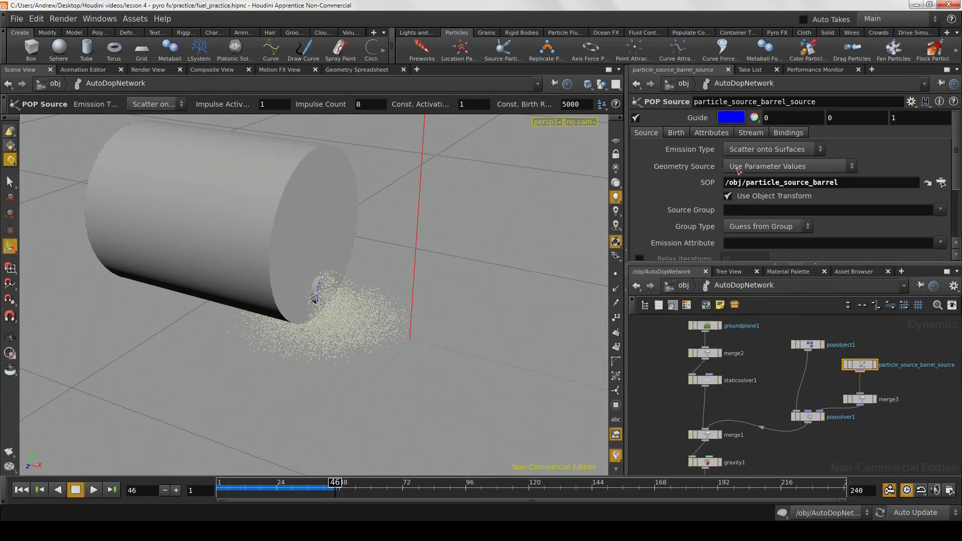
left_click(684, 136)
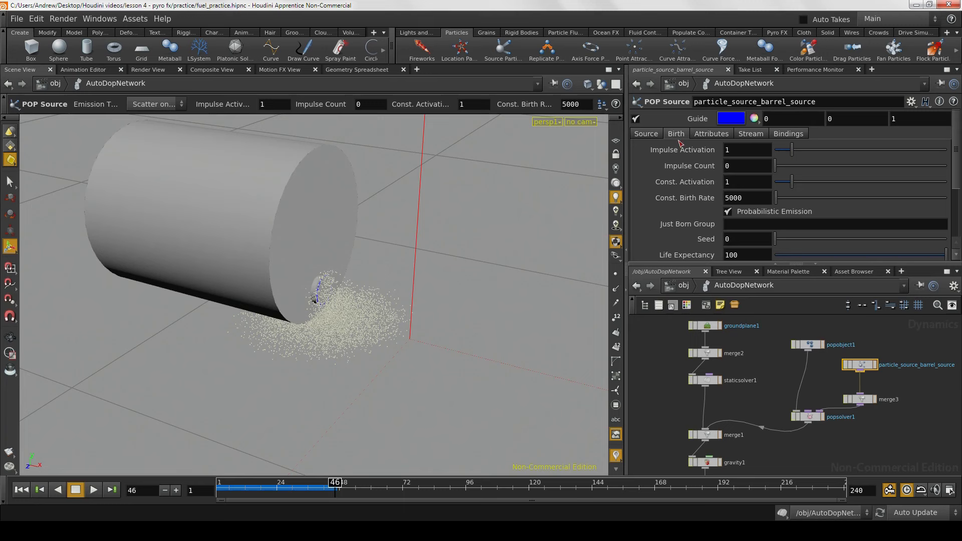
scroll(957, 139, "down", 6)
scroll(958, 141, "up", 5)
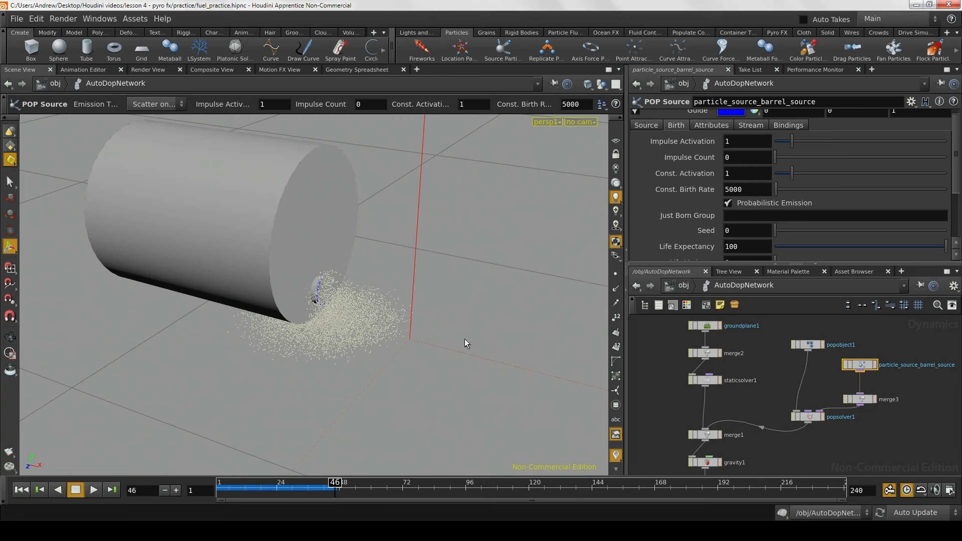
double_click(746, 189)
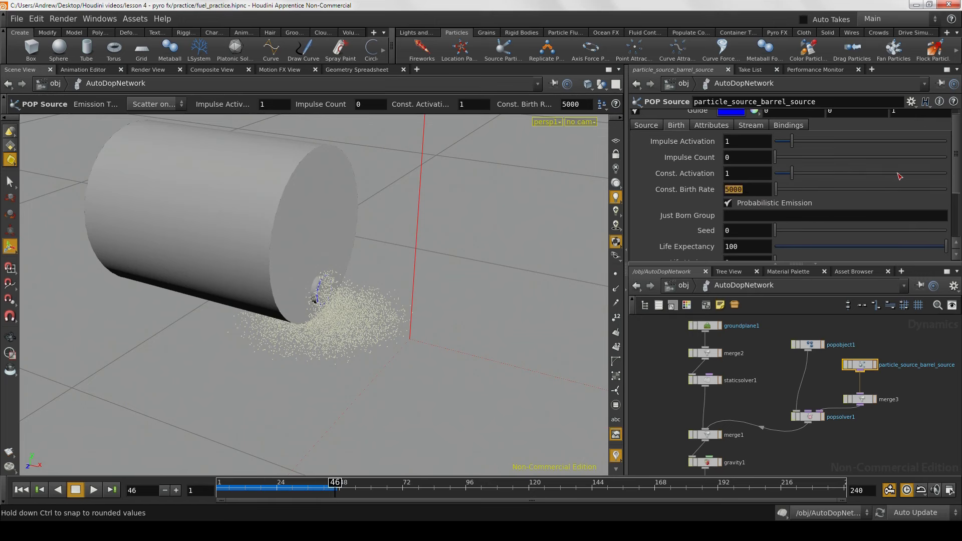
type("2")
key("Return")
Step: Replay the simulation from frame 1, stop it at frame 71 and inspect the particles around the spout
left_click(22, 494)
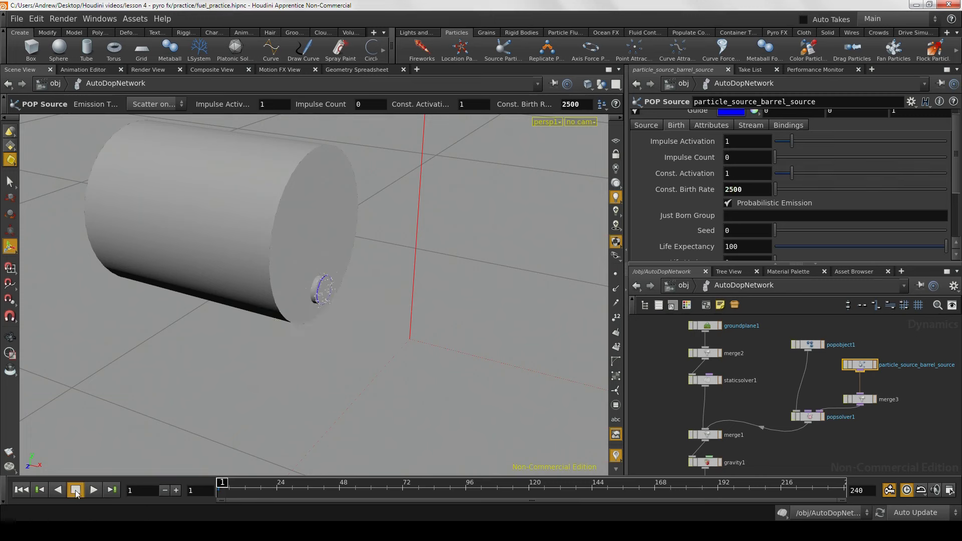
left_click(93, 492)
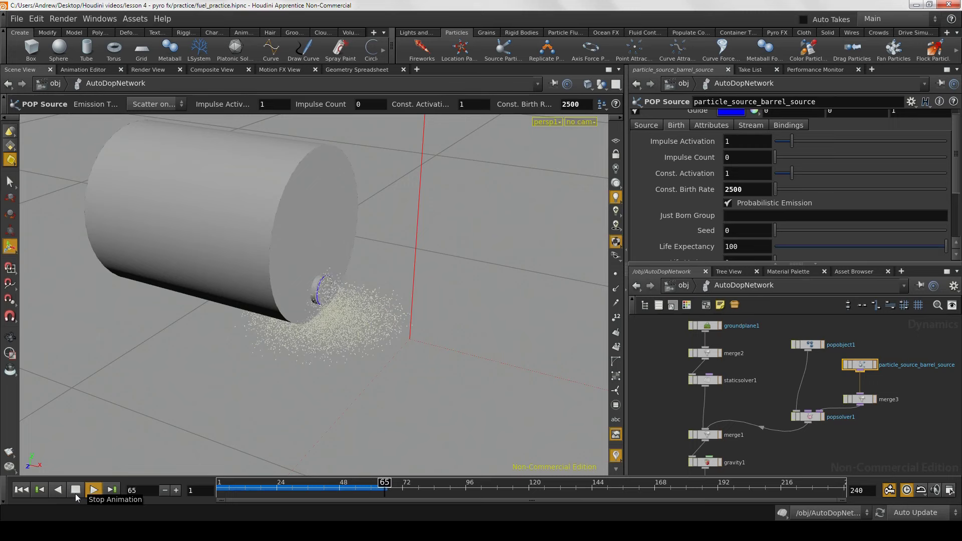
left_click(75, 489)
left_click_drag(329, 350, 425, 365)
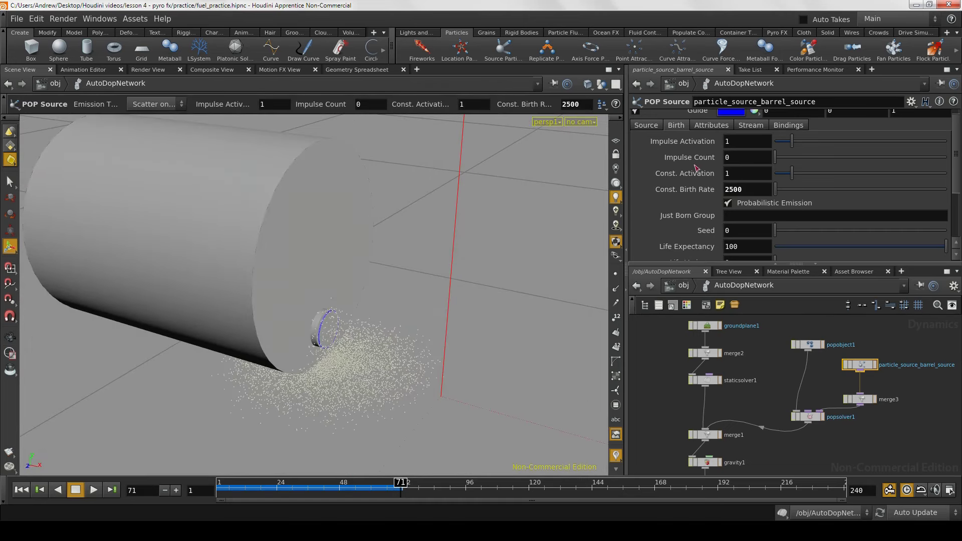
Step: Set the X component of the barrel particle source's initial velocity to 1
scroll(697, 168, "up", 1)
left_click(707, 135)
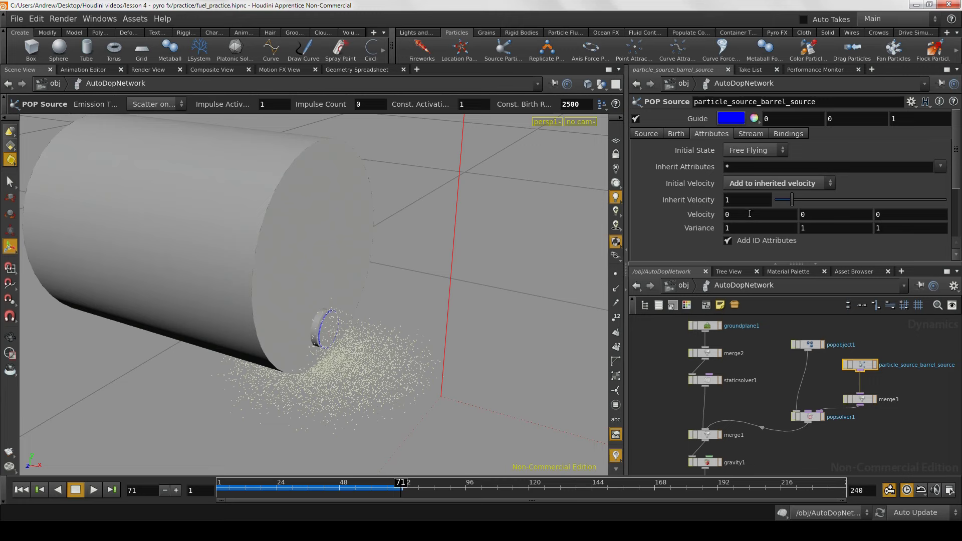
key("Escape")
left_click_drag(535, 253, 456, 280)
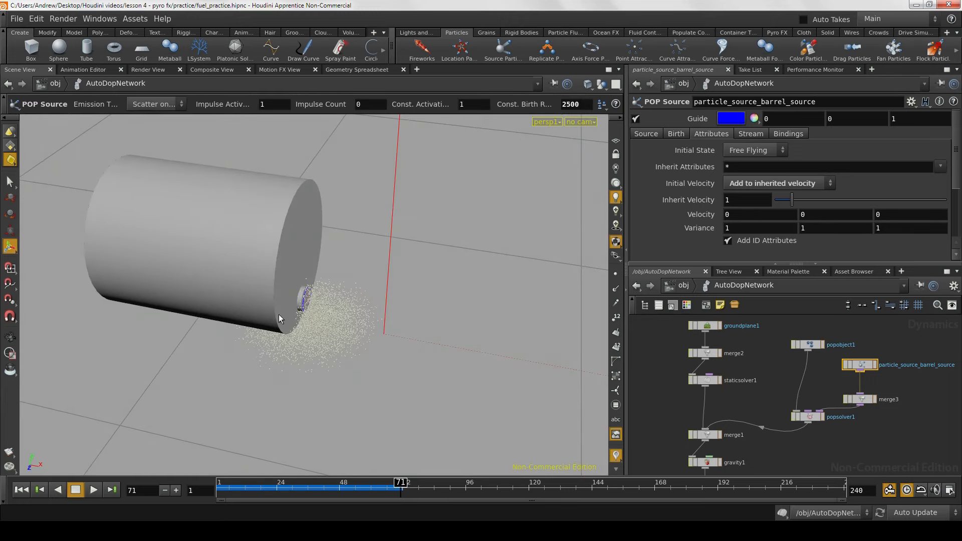
left_click_drag(367, 307, 312, 333)
key("Escape")
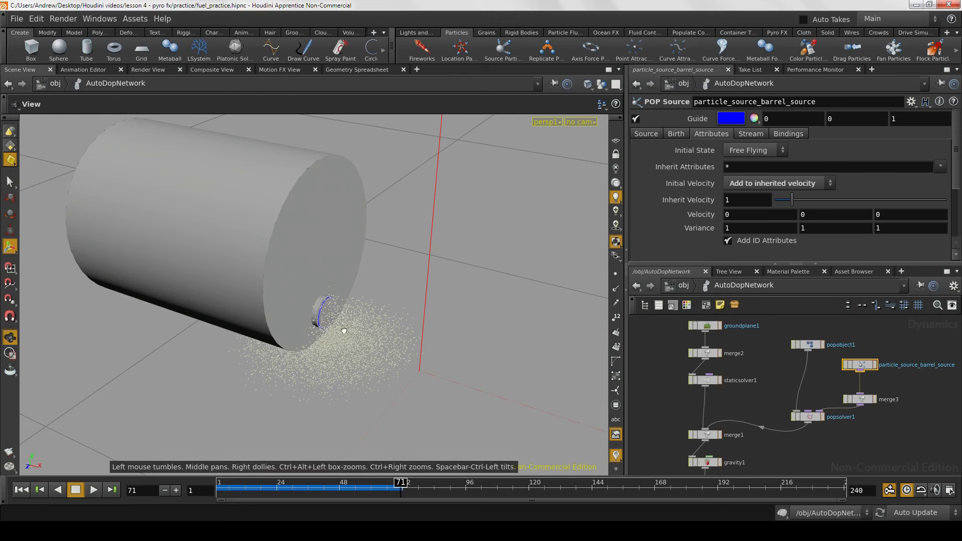
mouse_move(343, 331)
left_mouse_down("alt")
mouse_move(384, 345)
mouse_move(354, 345)
left_mouse_up("alt")
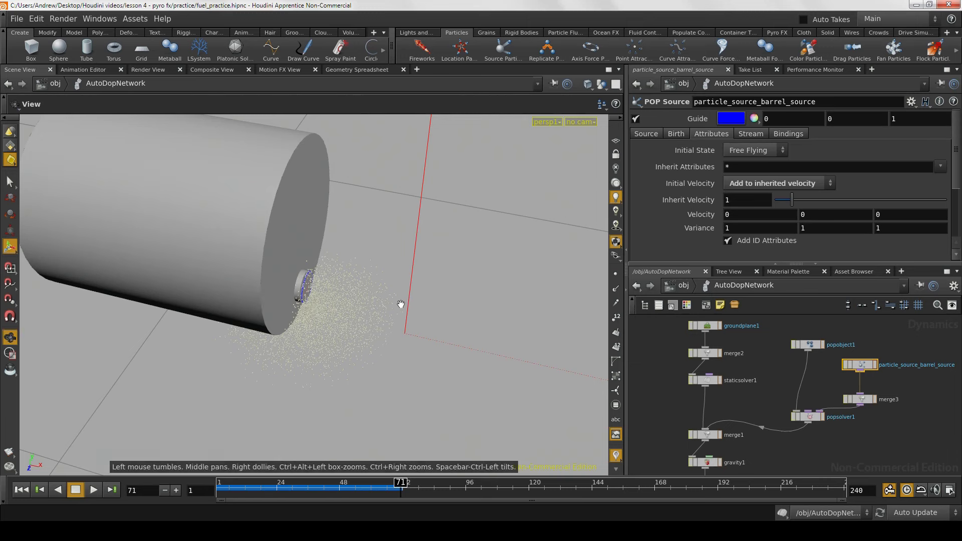
left_click_drag(399, 305, 408, 281)
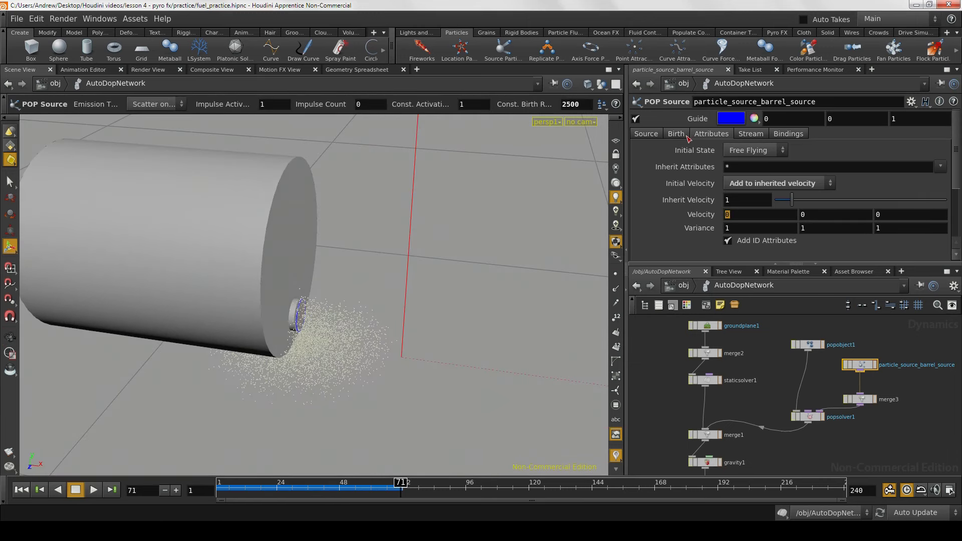
type("1")
key("Return")
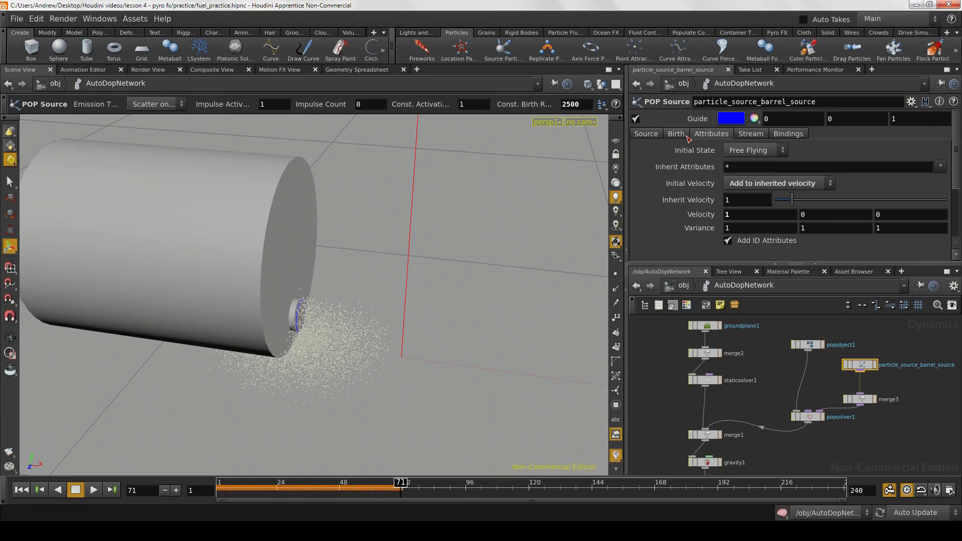
Step: Replay the simulation from frame 1 with the whole barrel in view, stop it at frame 77 and examine the particle spread
left_click_drag(344, 281, 42, 476)
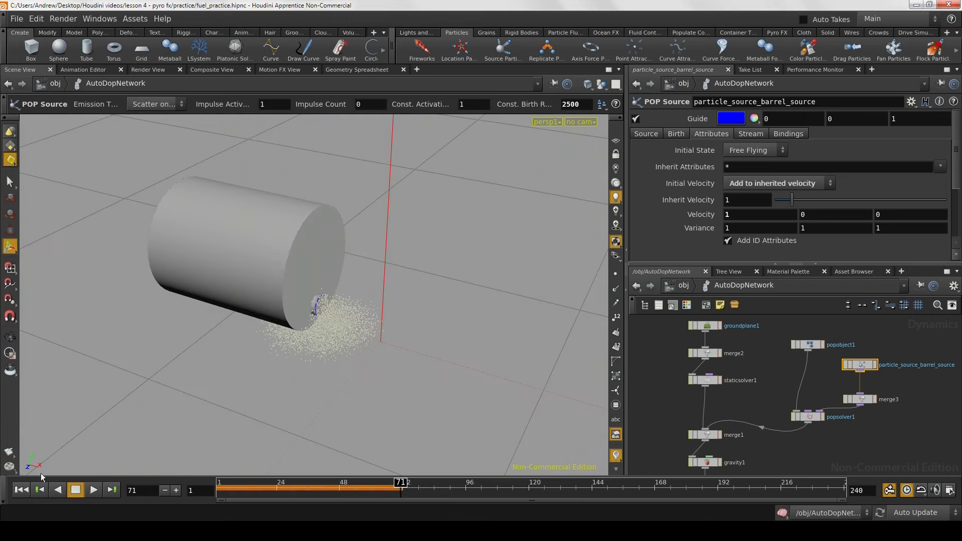
left_click(21, 489)
left_click(93, 490)
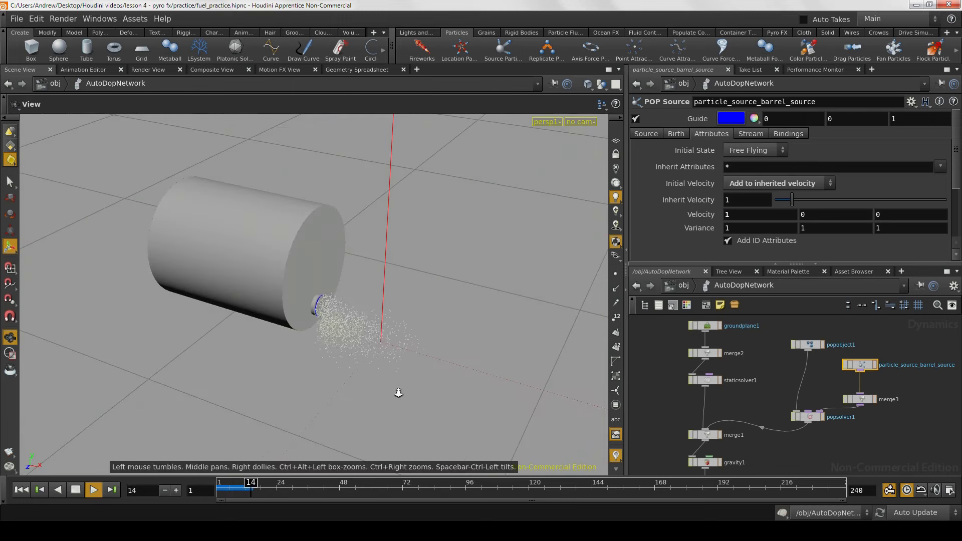
left_click_drag(271, 466, 323, 335)
left_click(76, 490)
left_click_drag(245, 362, 477, 315)
key("Escape")
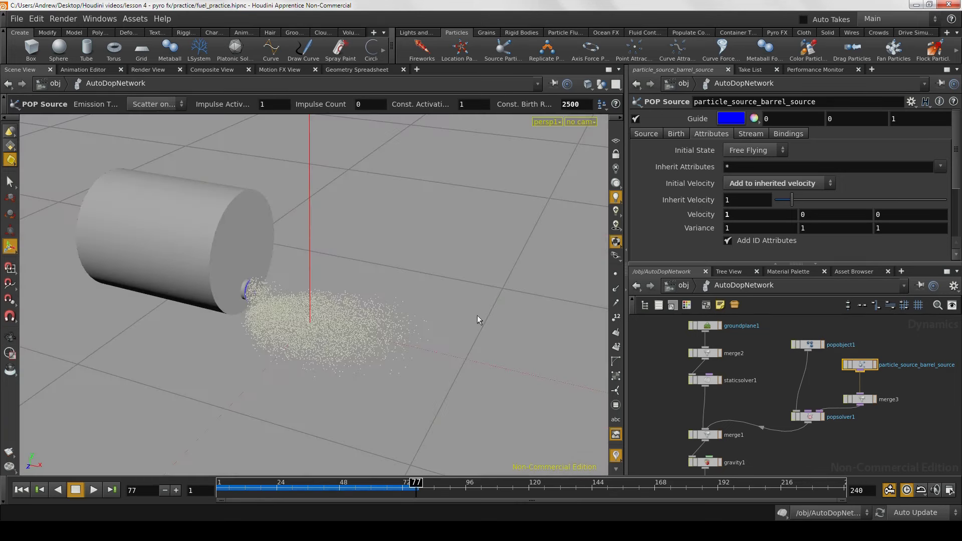
Step: Set the barrel particle source's X velocity to 2 and replay the simulation from frame 1 to frame 53
type("2")
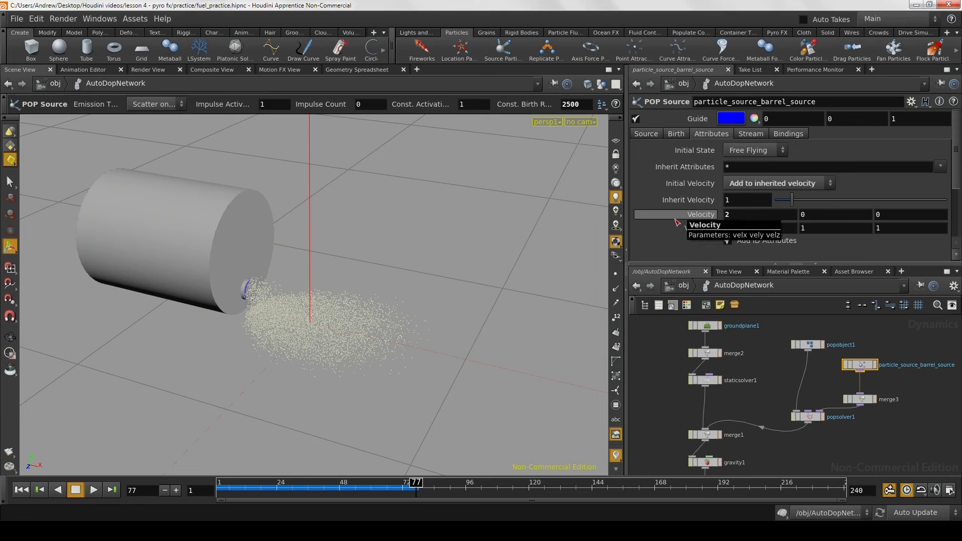
key("Return")
left_click(22, 490)
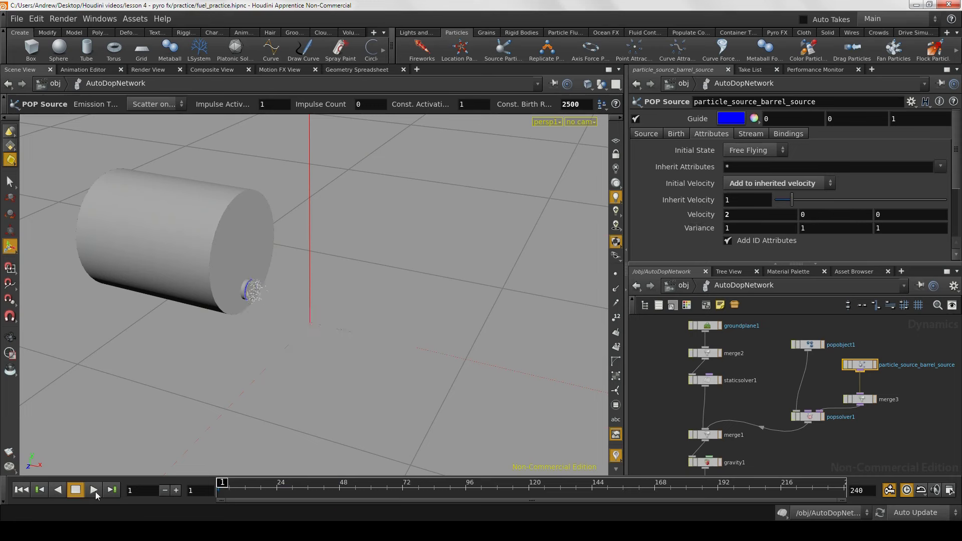
left_click(93, 490)
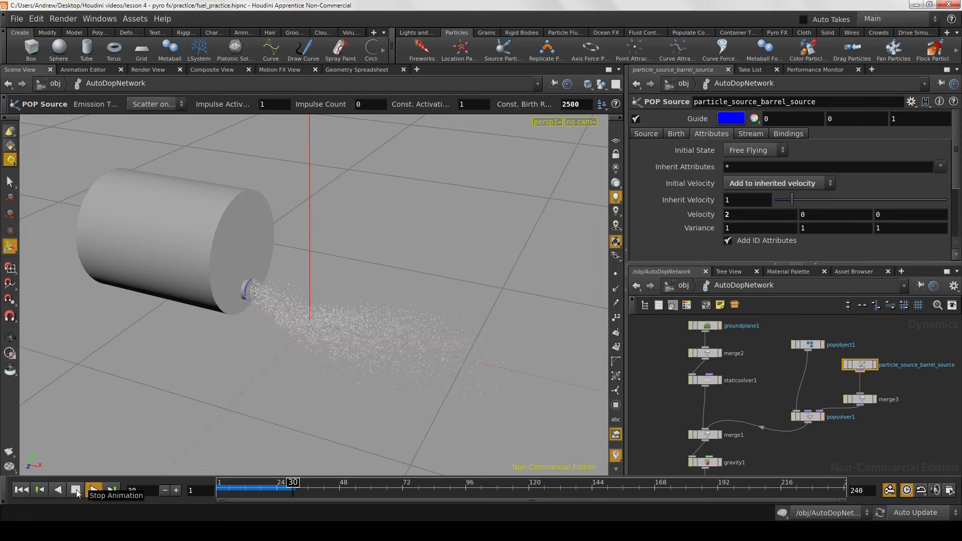
left_click(76, 490)
key("Escape")
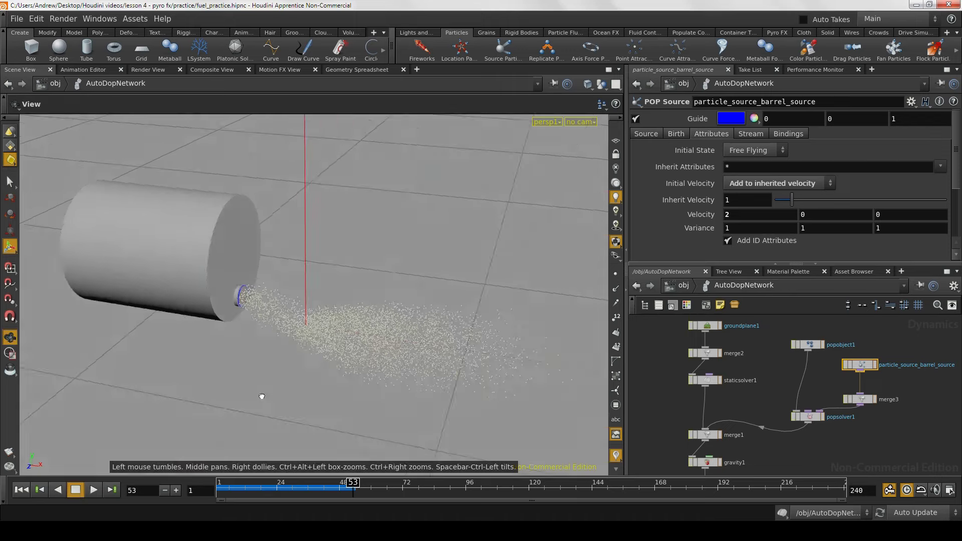
left_click_drag(260, 393, 221, 398)
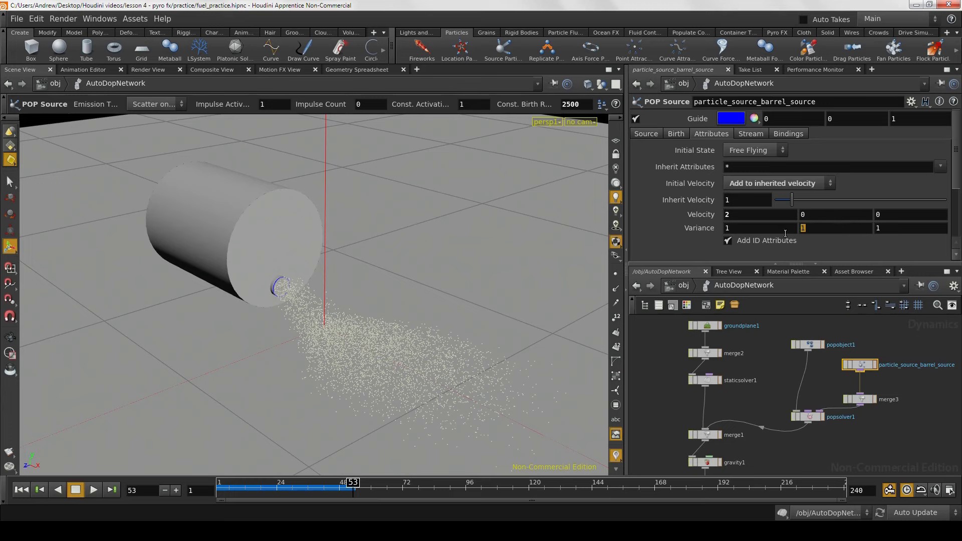
Step: Set the Z component of the particle source's velocity variance to 2 and replay the simulation from frame 1 to frame 60
key("Escape")
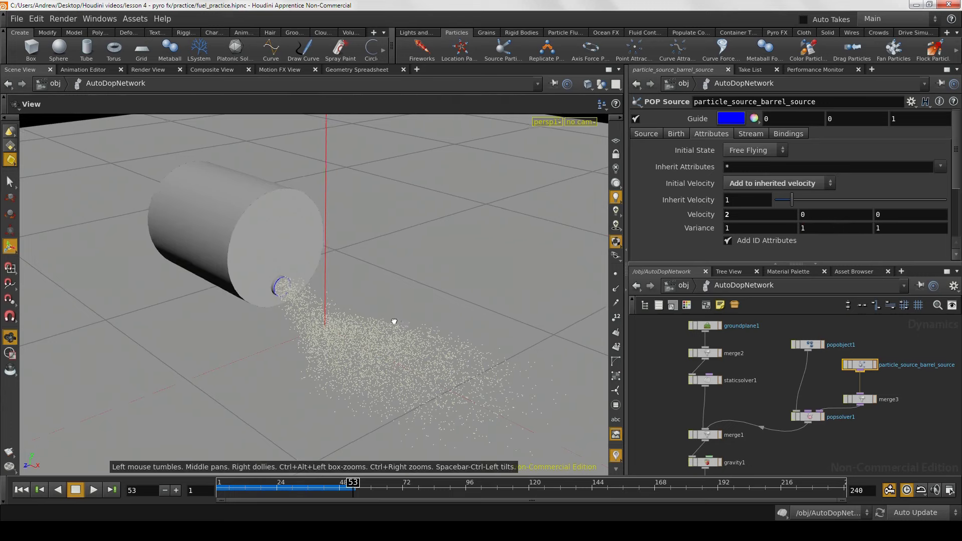
mouse_move(401, 321)
left_mouse_down()
mouse_move(317, 333)
mouse_move(394, 325)
left_mouse_up()
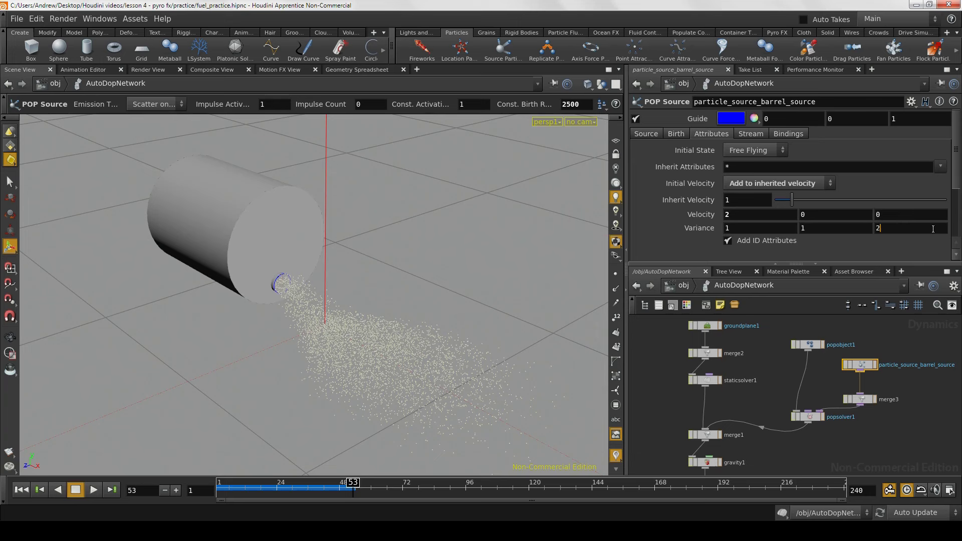
key("Return")
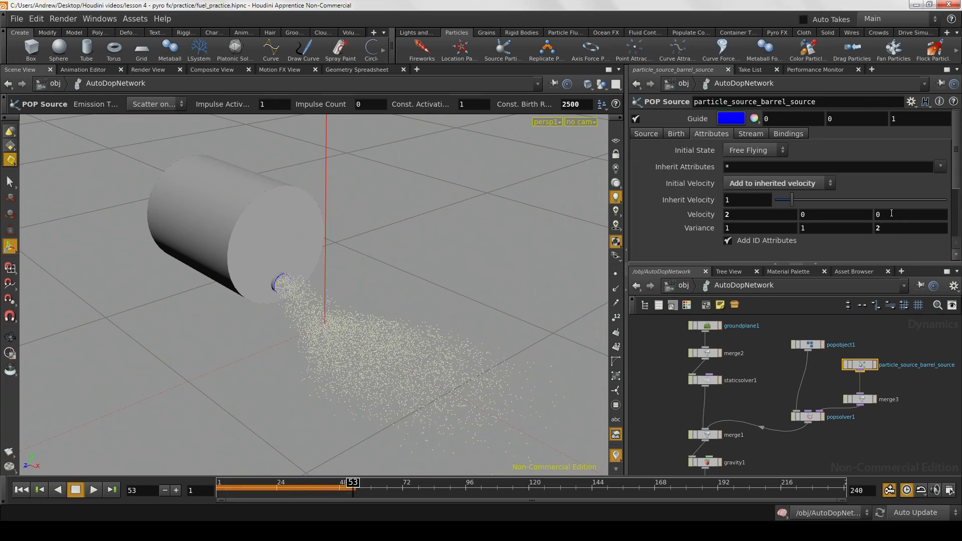
left_click(22, 490)
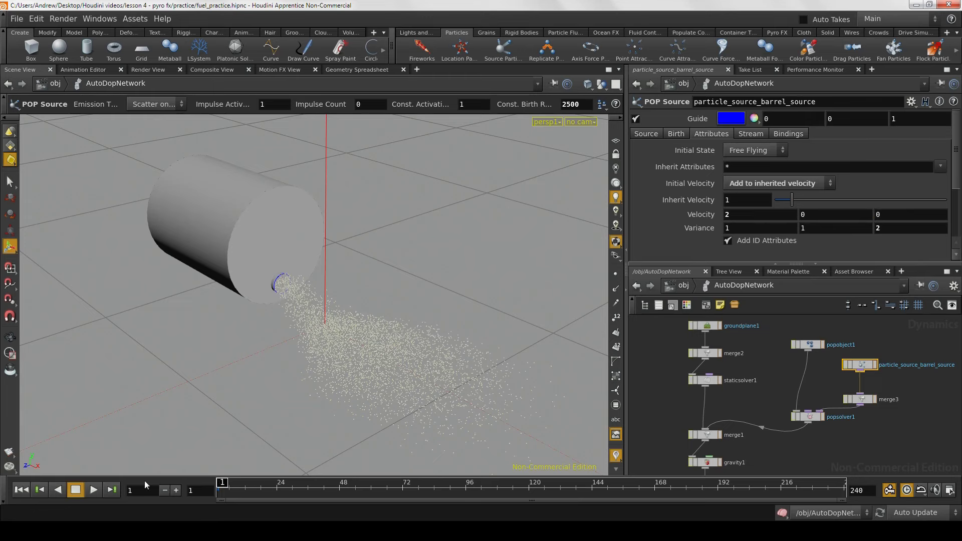
left_click(91, 490)
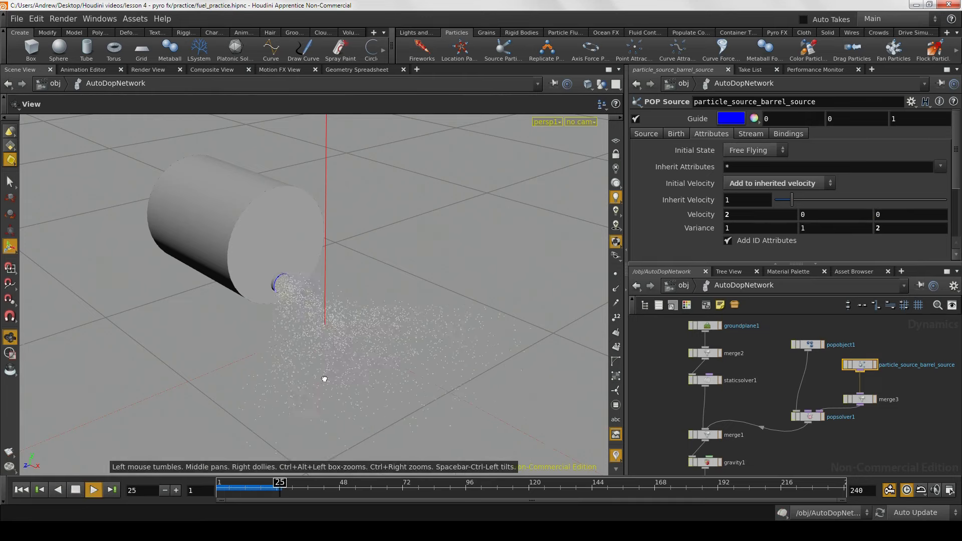
left_click_drag(324, 381, 272, 396, "alt")
left_click(76, 489)
left_click_drag(290, 339, 357, 367)
Step: Set the X component of the barrel particle source's velocity variance to 1.5 and replay the simulation from frame 1 to frame 56
key("Return")
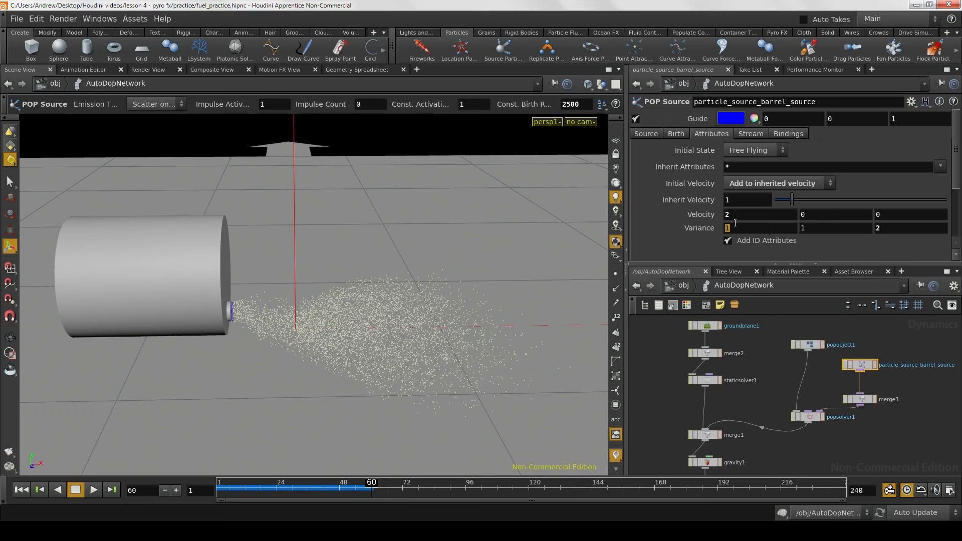
type("5")
key("Return")
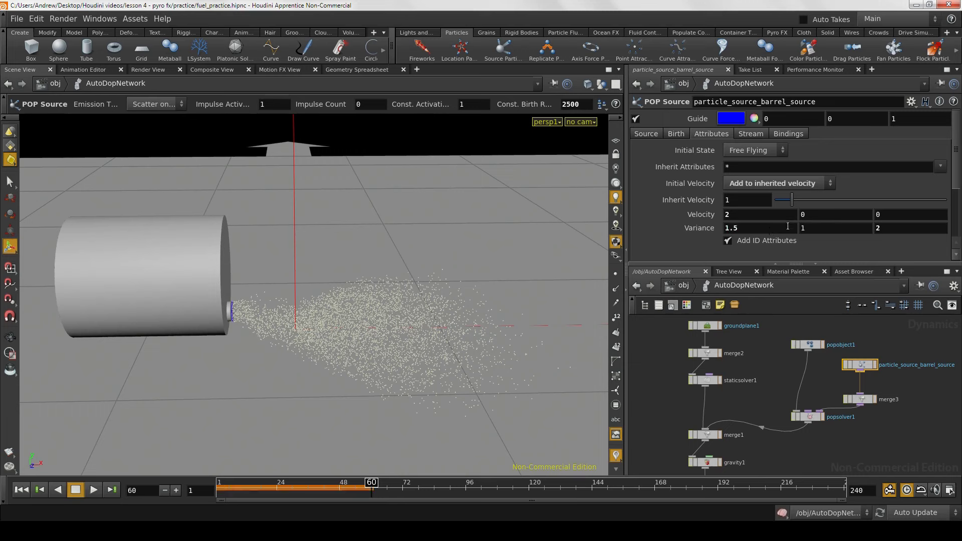
left_click(28, 492)
left_click(94, 490)
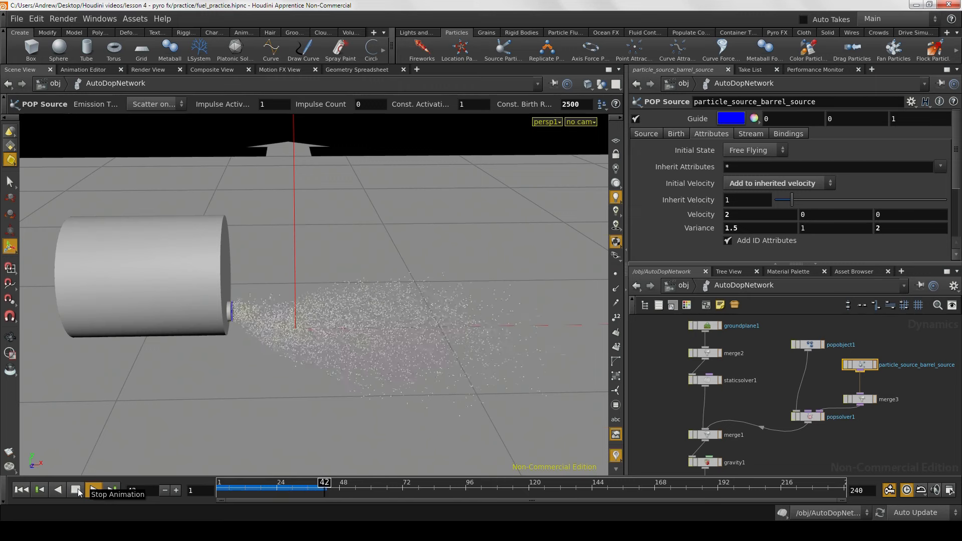
mouse_move(256, 377)
left_mouse_down()
mouse_move(440, 354)
mouse_move(314, 369)
mouse_move(307, 412)
mouse_move(338, 348)
mouse_move(472, 316)
mouse_move(440, 350)
mouse_move(333, 318)
mouse_move(357, 298)
mouse_move(266, 347)
mouse_move(311, 322)
mouse_move(367, 332)
mouse_move(377, 344)
mouse_move(378, 322)
mouse_move(361, 331)
mouse_move(393, 354)
left_mouse_up()
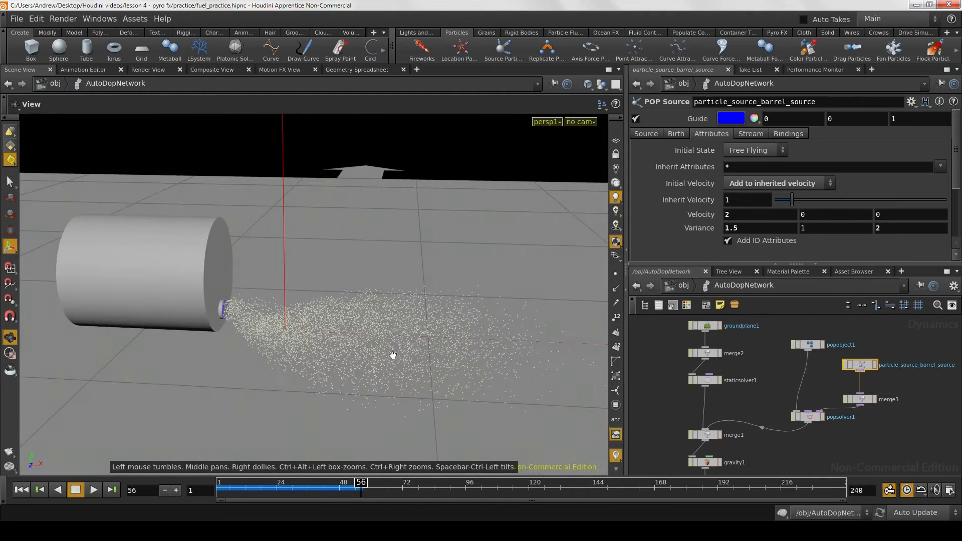
mouse_move(402, 393)
left_mouse_down()
mouse_move(423, 395)
mouse_move(393, 368)
mouse_move(396, 393)
mouse_move(462, 378)
left_mouse_up()
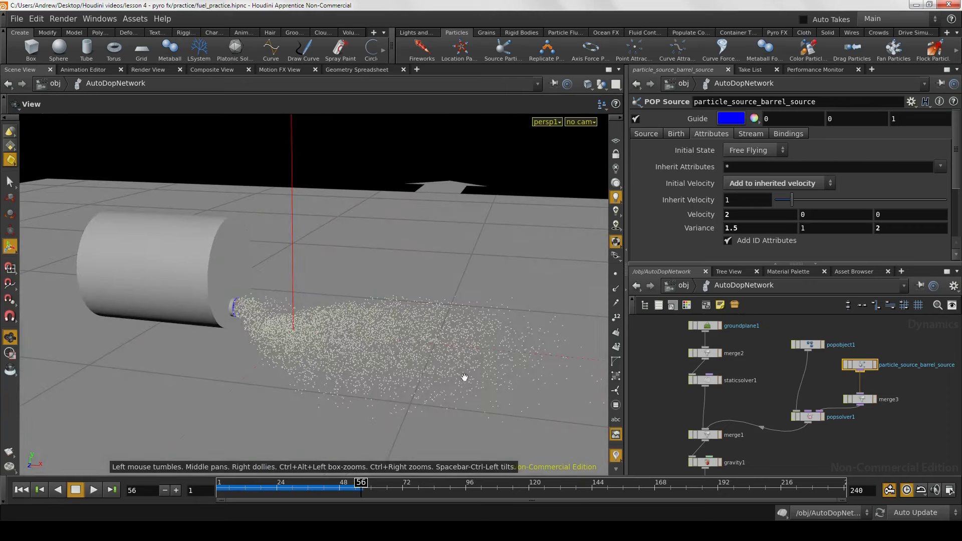
key("space")
left_click_drag(474, 345, 345, 362)
right_click_drag(344, 362, 358, 406)
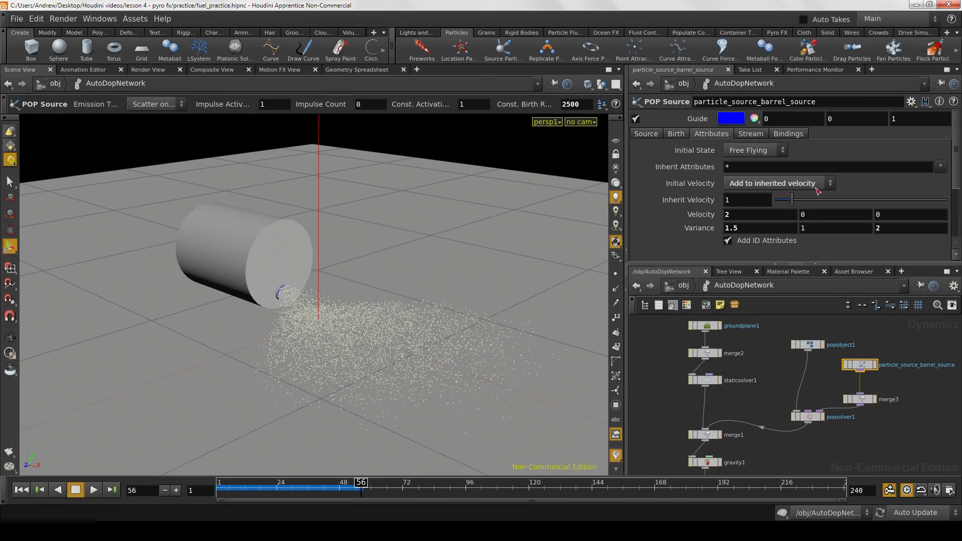
Step: Keyframe the barrel particle source's Const. Activation at 1 on frame 56 and at 0 on frame 57
left_click(677, 134)
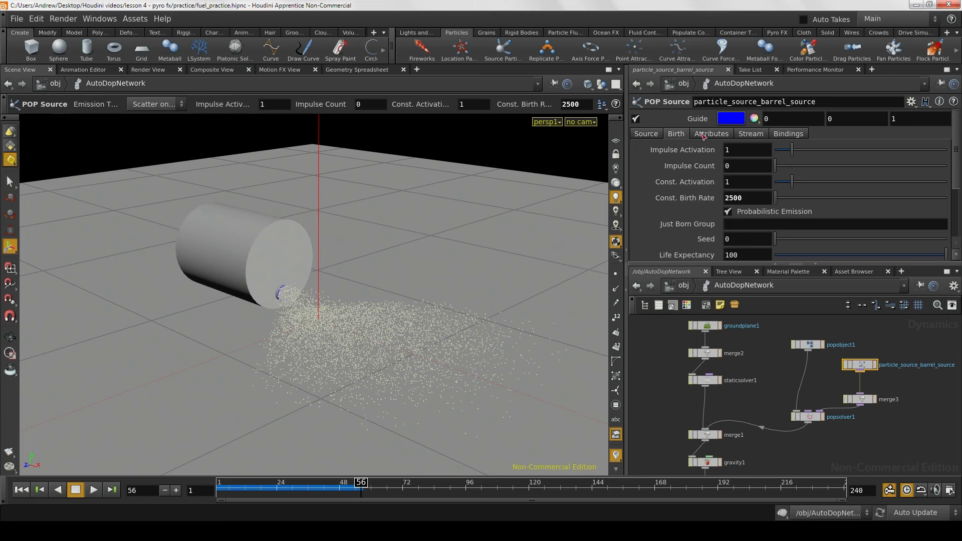
left_click(745, 182, "alt")
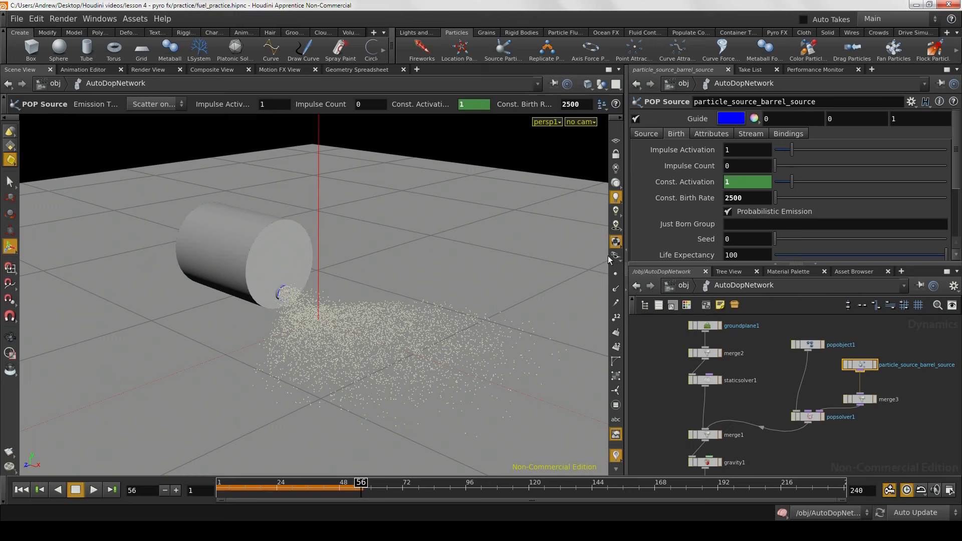
left_click(176, 493)
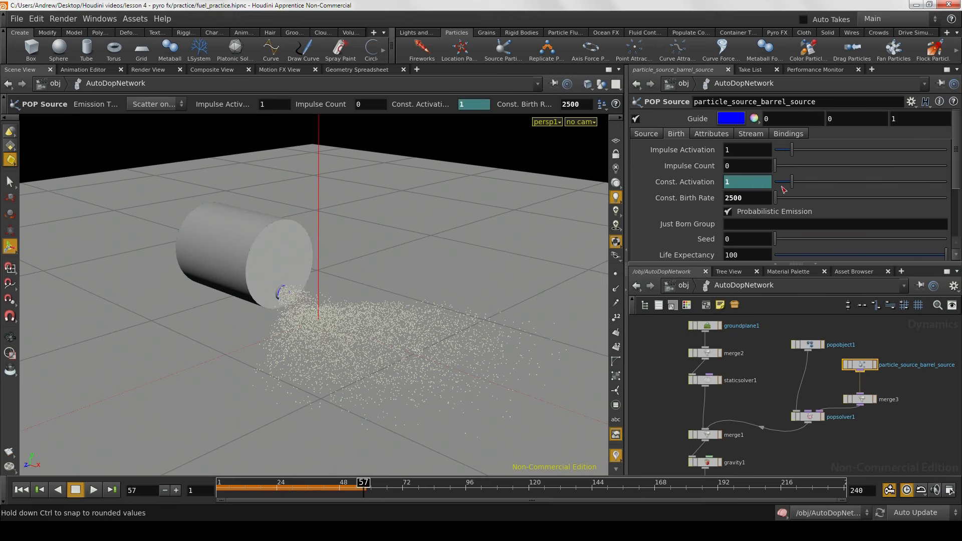
left_click_drag(792, 181, 769, 185)
left_click_drag(285, 283, 316, 319, "alt")
key("Return")
key("Escape")
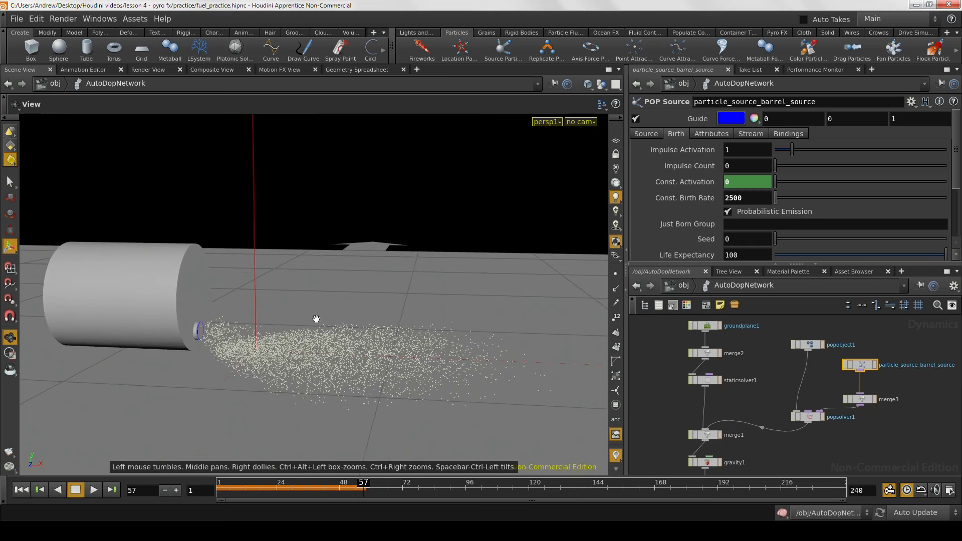
key("Return")
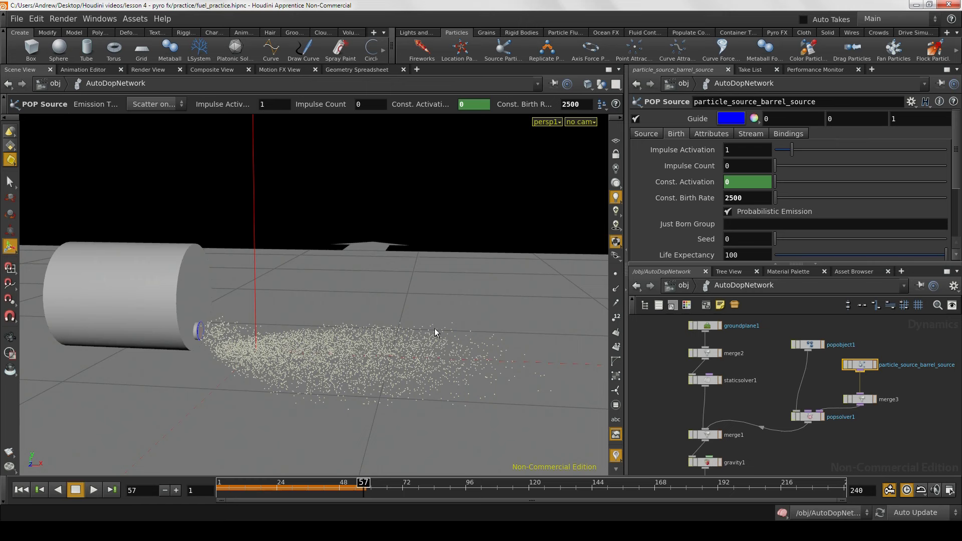
left_click(712, 134)
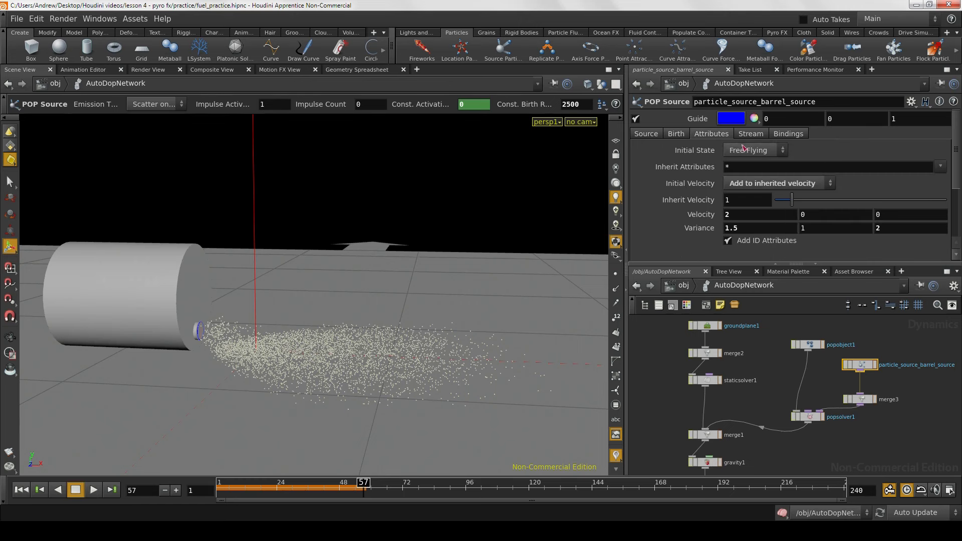
left_click(751, 134)
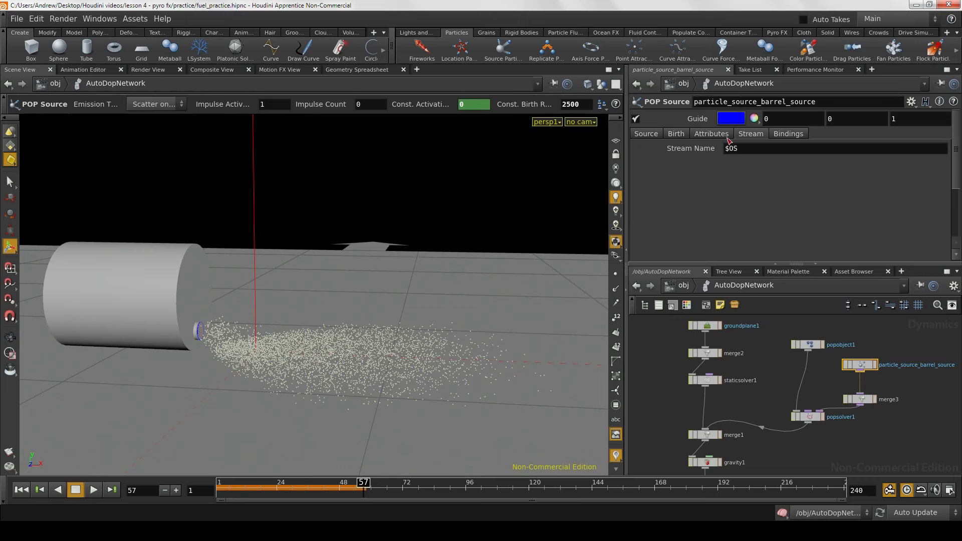
left_click(711, 133)
left_click(676, 134)
Step: Replay the simulation from frame 1 to frame 105 and examine the spilled particles and the spout from several angles
key("space")
left_click_drag(375, 329, 320, 349)
left_click(33, 492)
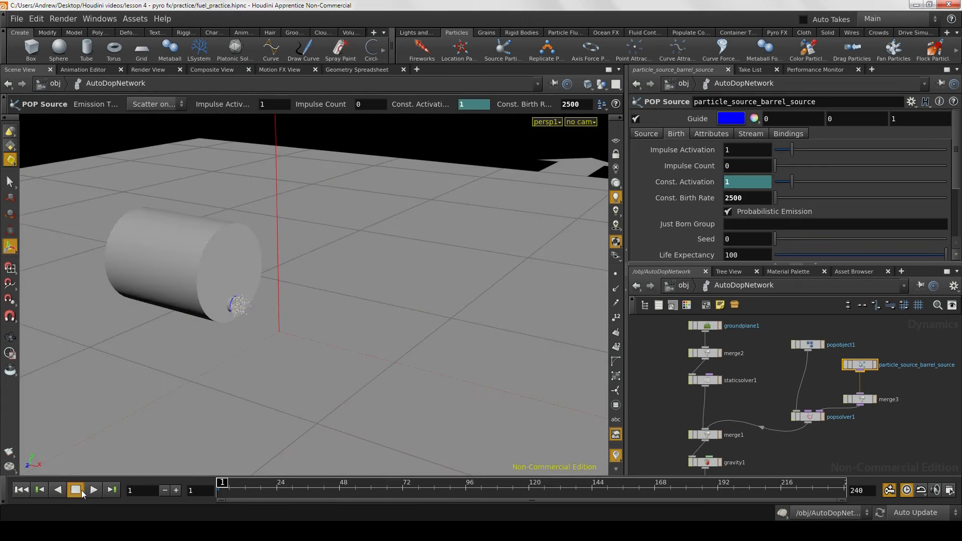
left_click(91, 490)
key("space")
left_click_drag(293, 362, 322, 385)
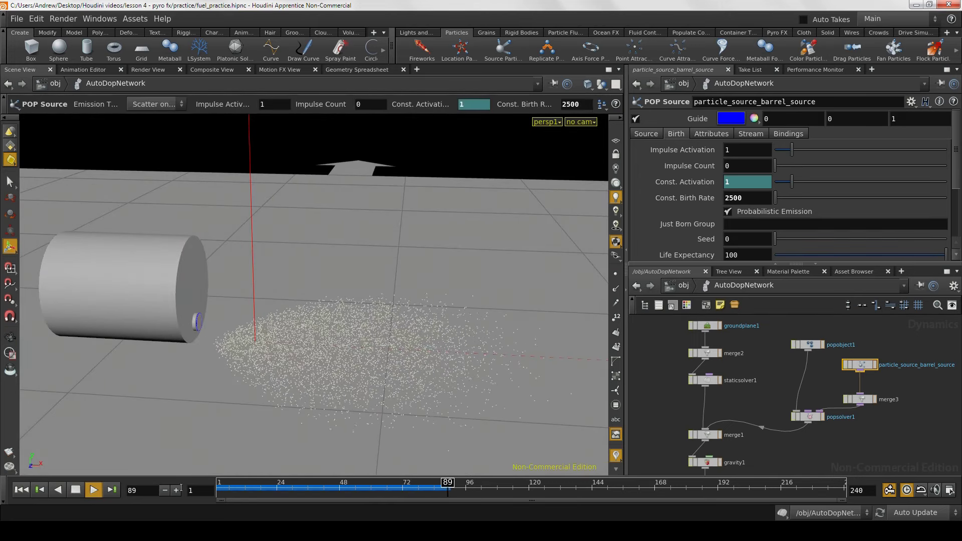
left_click(76, 490)
left_click_drag(256, 428, 238, 355)
left_click_drag(171, 351, 194, 343)
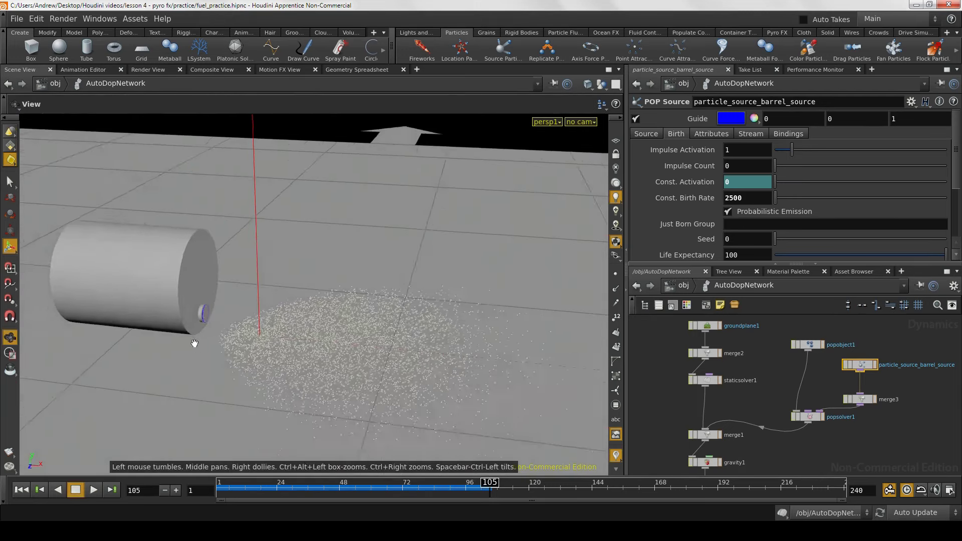
right_click_drag(194, 344, 451, 361)
left_click_drag(451, 361, 414, 376)
right_click_drag(414, 375, 264, 393)
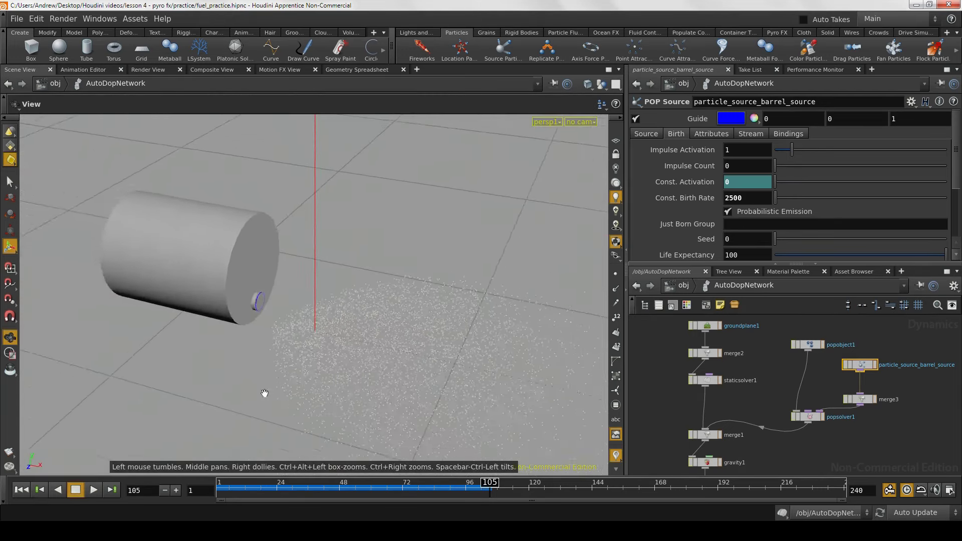
left_click_drag(264, 393, 251, 393)
Step: Scrub from frame 1 to frame 57 and change the Const. Activation keyframe there to 1
left_click(31, 490)
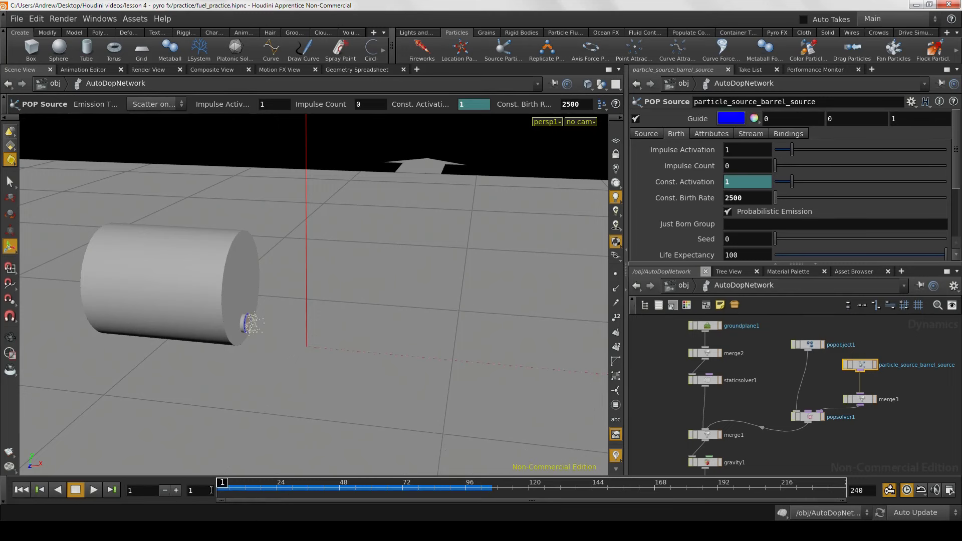
left_click(94, 490)
left_click(271, 482)
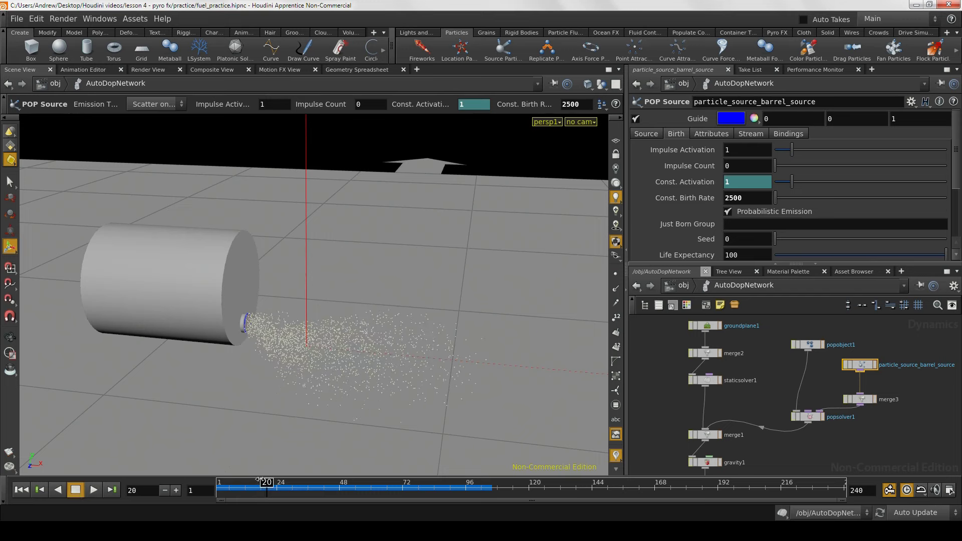
mouse_move(272, 482)
left_mouse_down()
mouse_move(415, 495)
mouse_move(358, 502)
left_mouse_up()
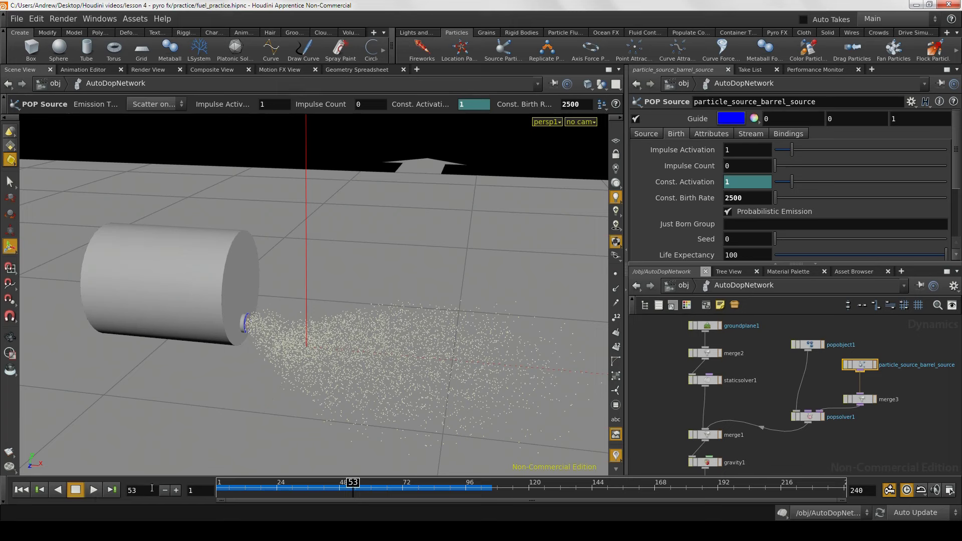
left_click(175, 493)
left_click(175, 493)
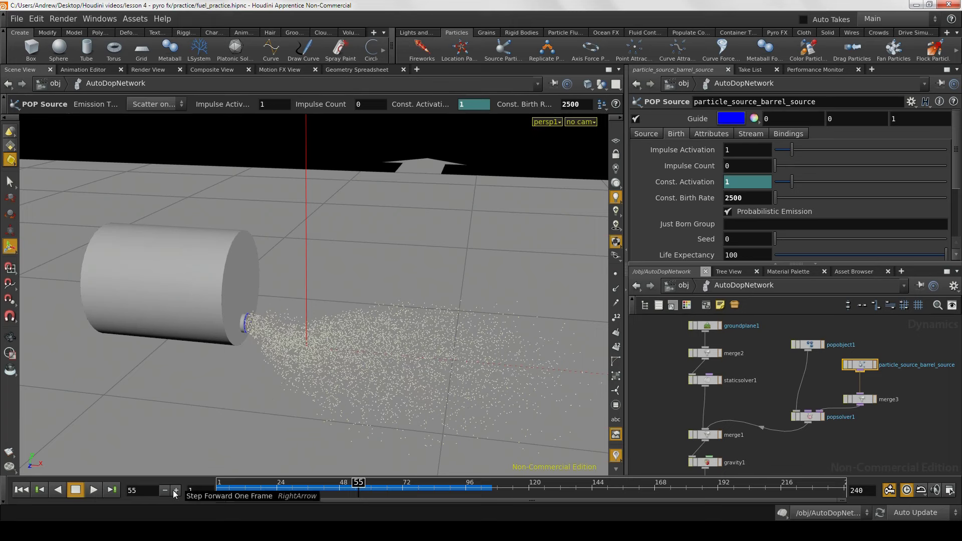
left_click(175, 493)
left_click(175, 493)
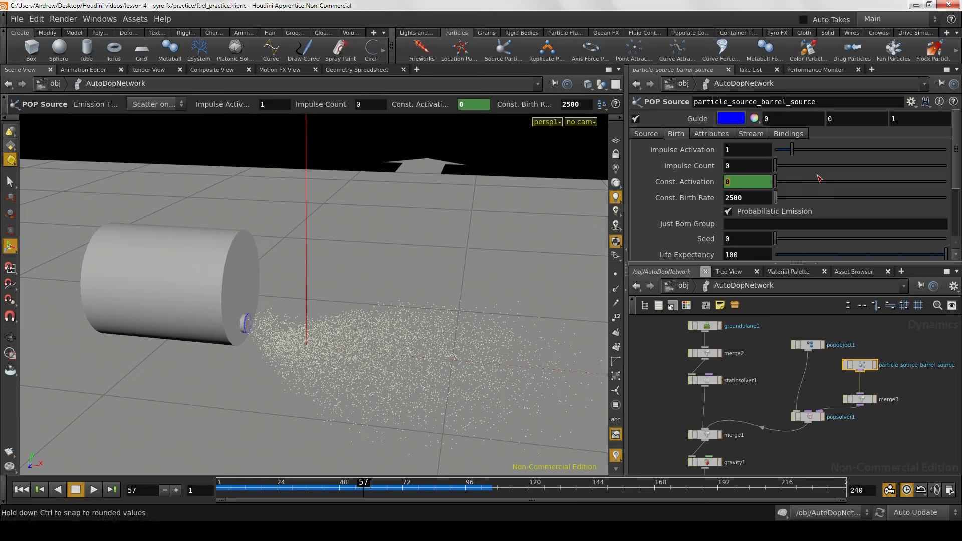
left_click_drag(819, 177, 792, 181)
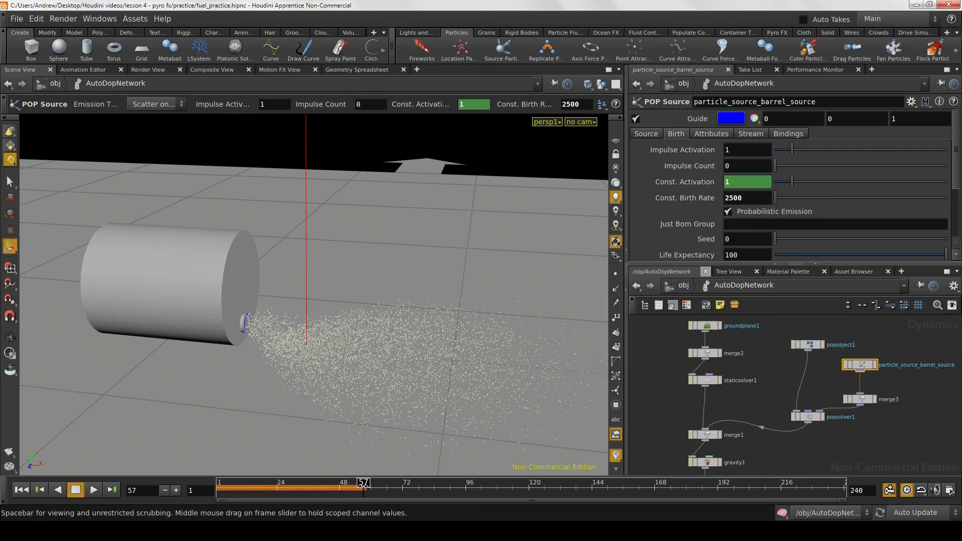
Step: Keyframe the barrel particle source's Const. Activation at 0 on frame 72
left_click_drag(363, 483, 401, 491)
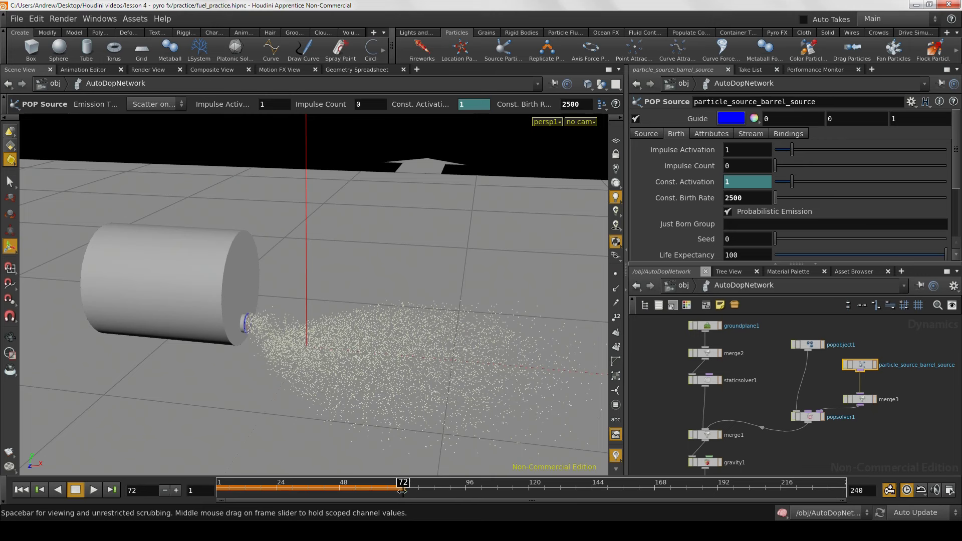
left_click(760, 185)
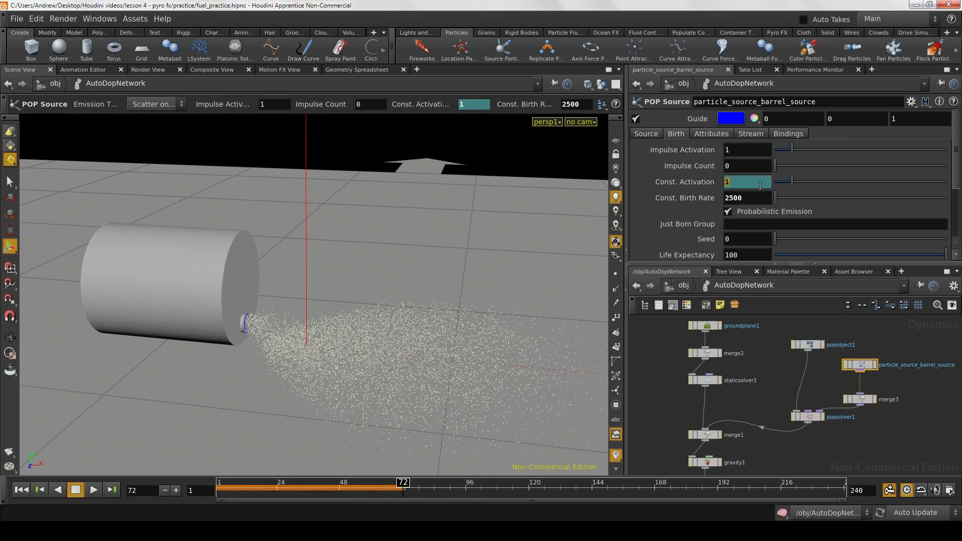
type("0")
key("Return")
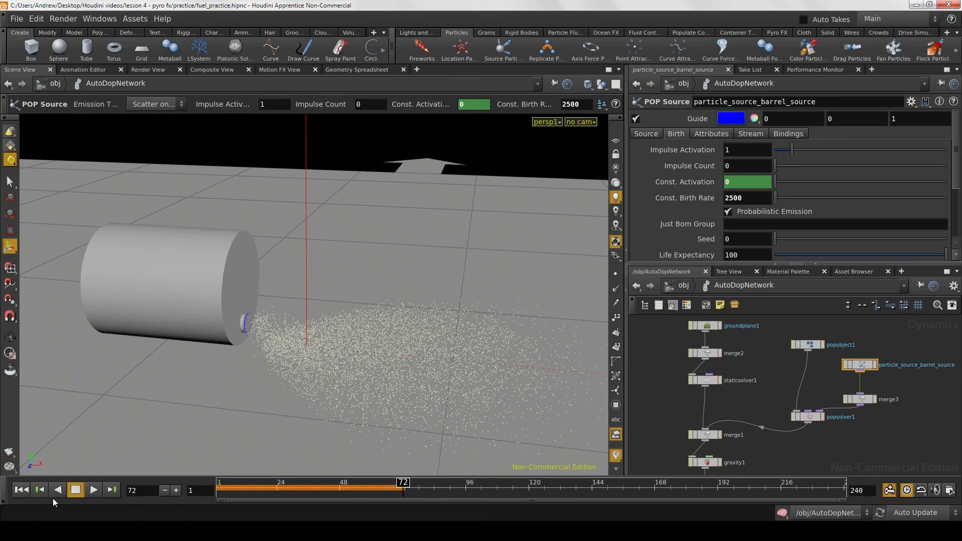
Step: Replay the simulation from frame 1 to frame 114 and inspect the settled particles on the ground plane from several angles
left_click(42, 490)
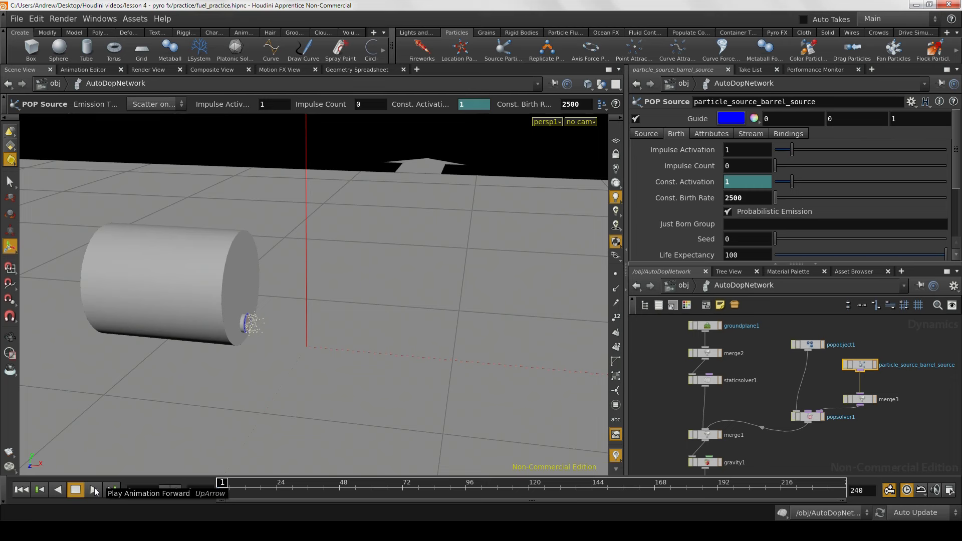
left_click(94, 490)
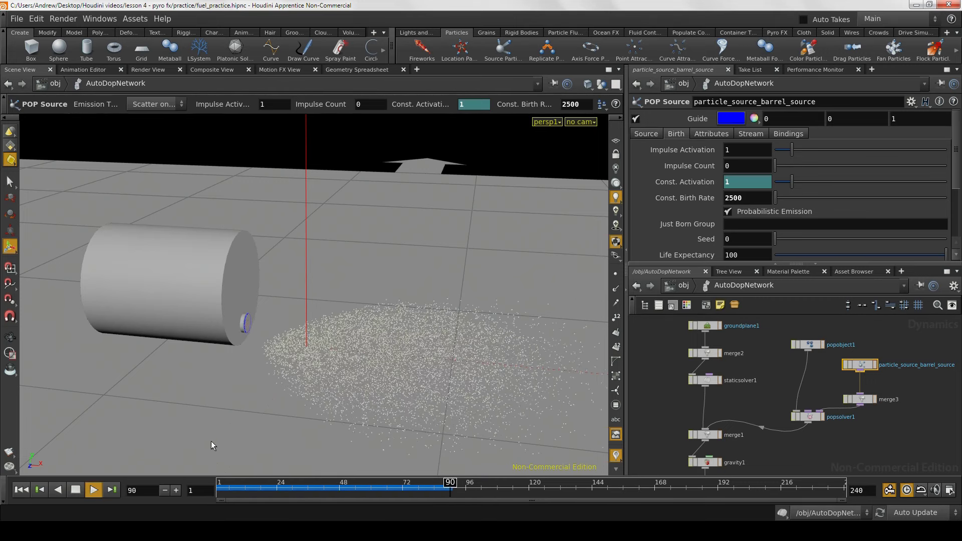
left_click(73, 492)
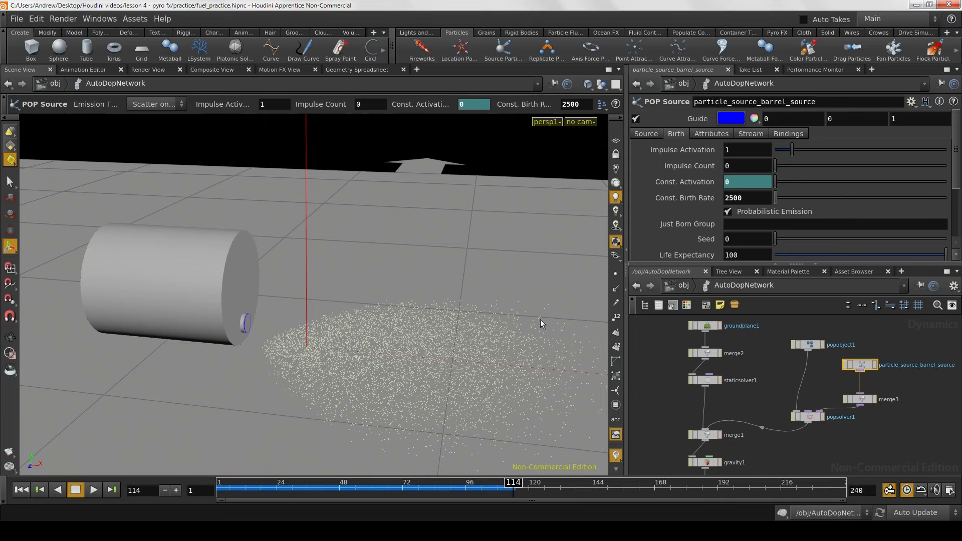
key("Escape")
left_click_drag(516, 303, 488, 319)
key("Return")
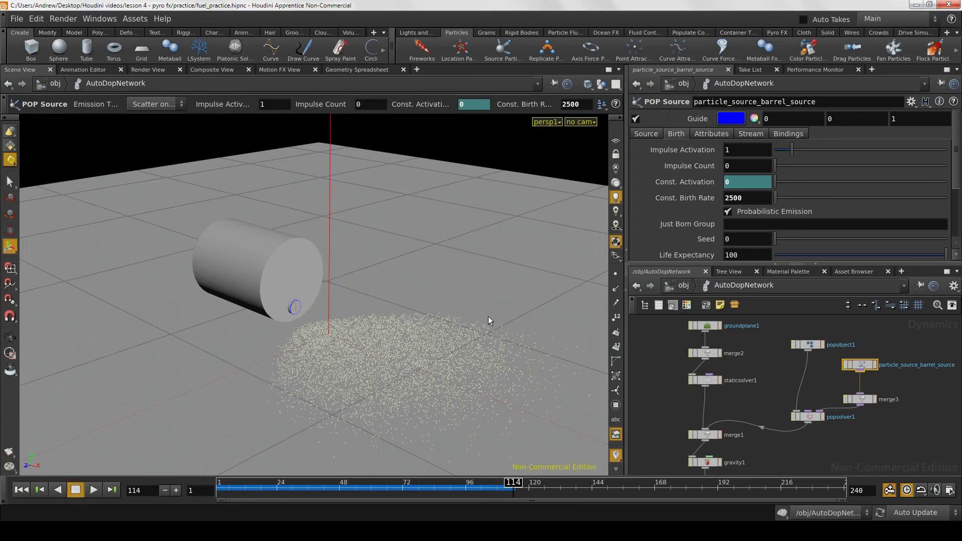
key("Escape")
left_click_drag(430, 335, 396, 313)
key("Return")
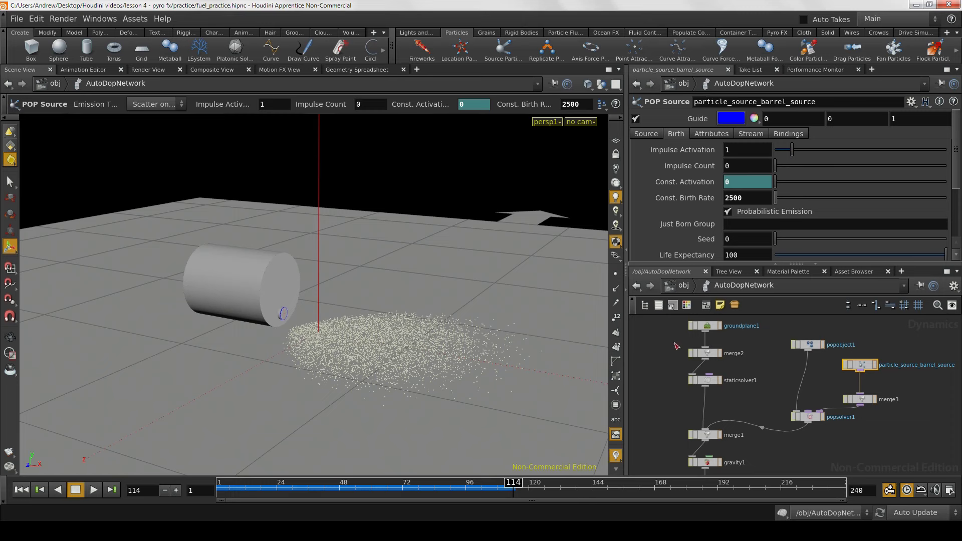
Step: Return to the obj level, shift the particle_source_barrel and barrel nodes aside together, and select the source_particles node
left_click(683, 286)
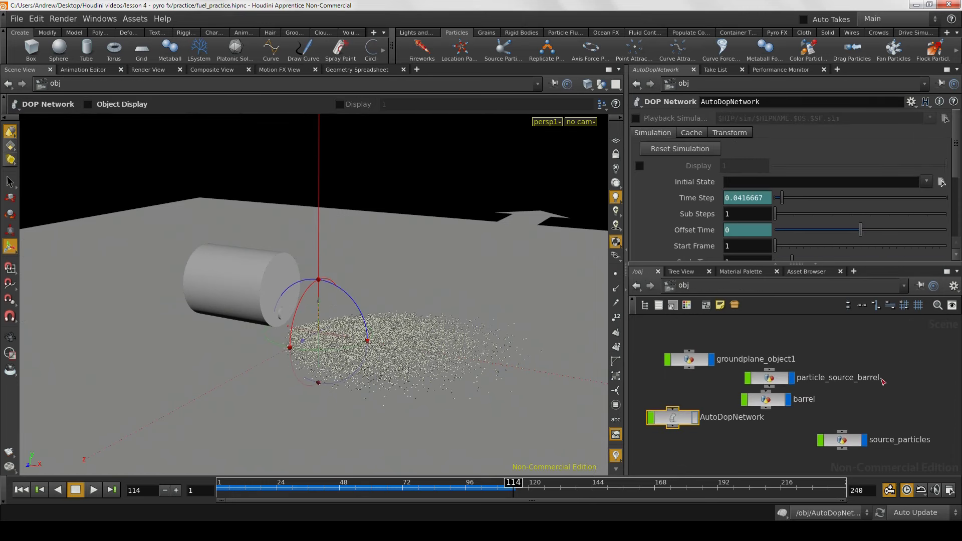
left_click_drag(900, 377, 803, 401)
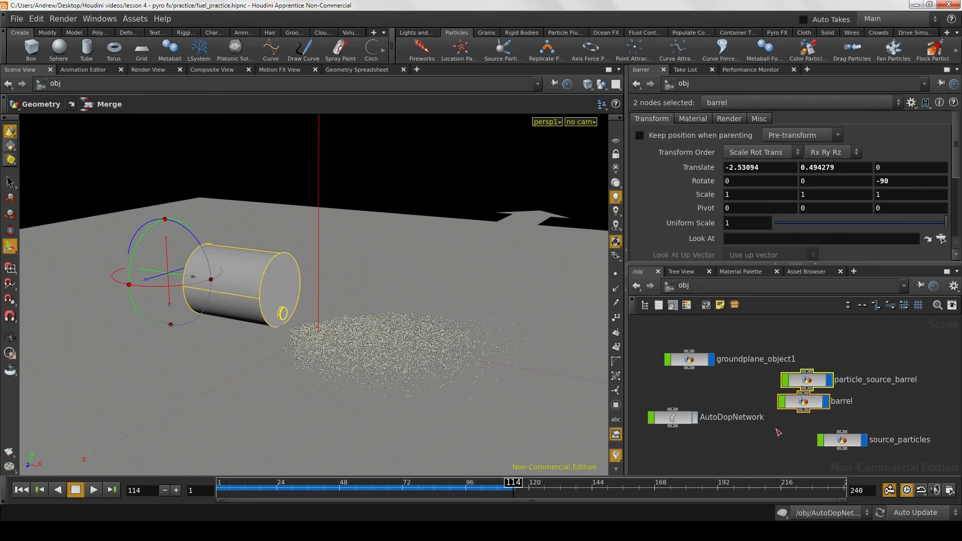
left_click(674, 421)
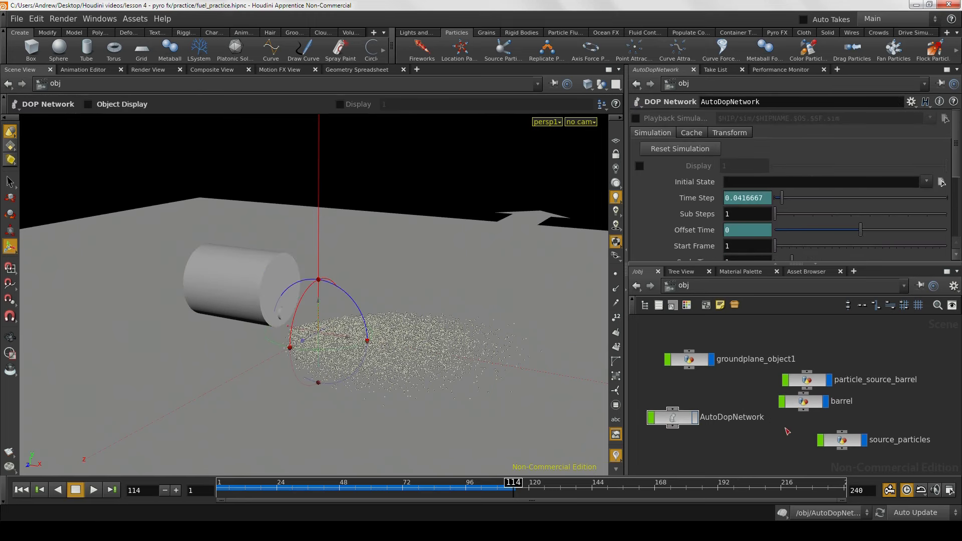
middle_click_drag(833, 445, 751, 408)
left_click(756, 408)
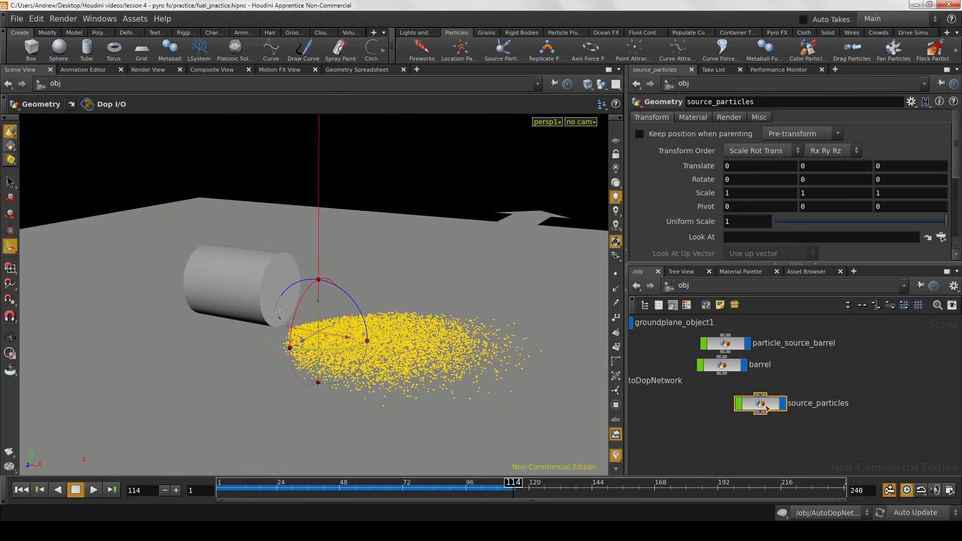
Step: Tidy the obj network by moving the source_particles node below the barrel nodes, and open the source_particles network
left_click_drag(767, 408, 751, 428)
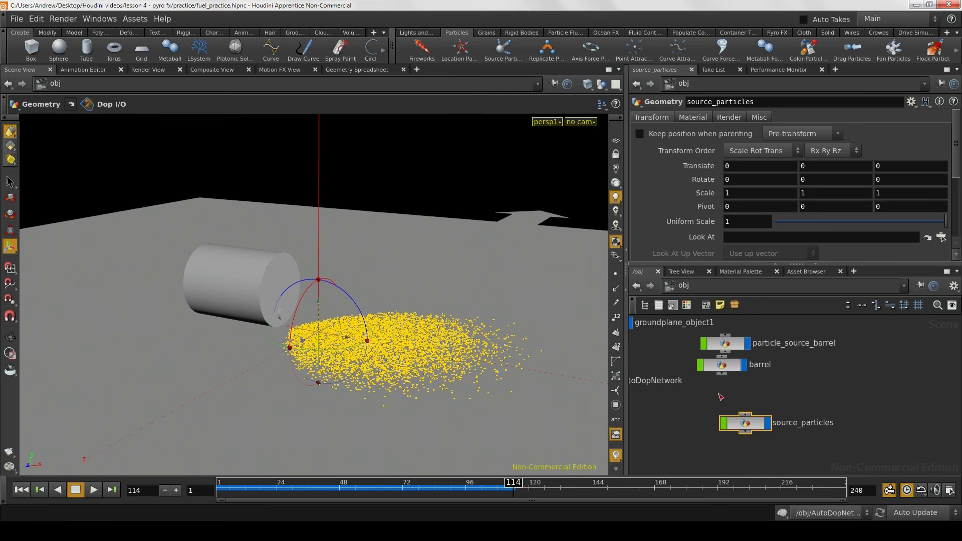
middle_click_drag(720, 397, 760, 415)
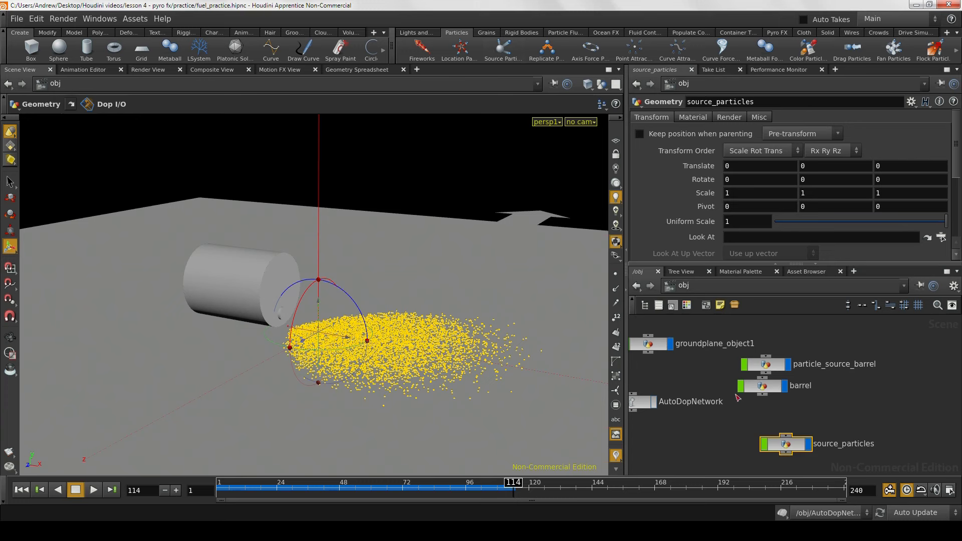
left_click(767, 365)
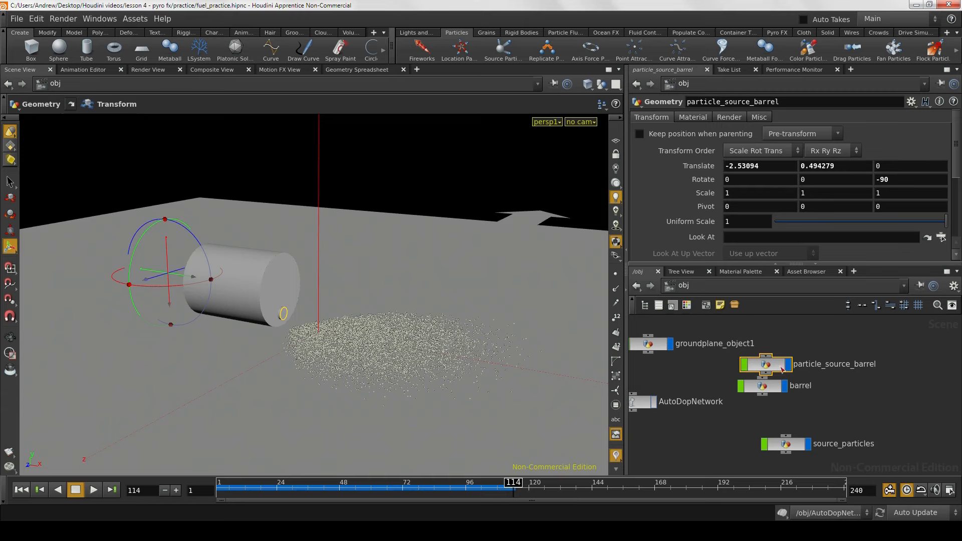
left_click(789, 445)
double_click(789, 445)
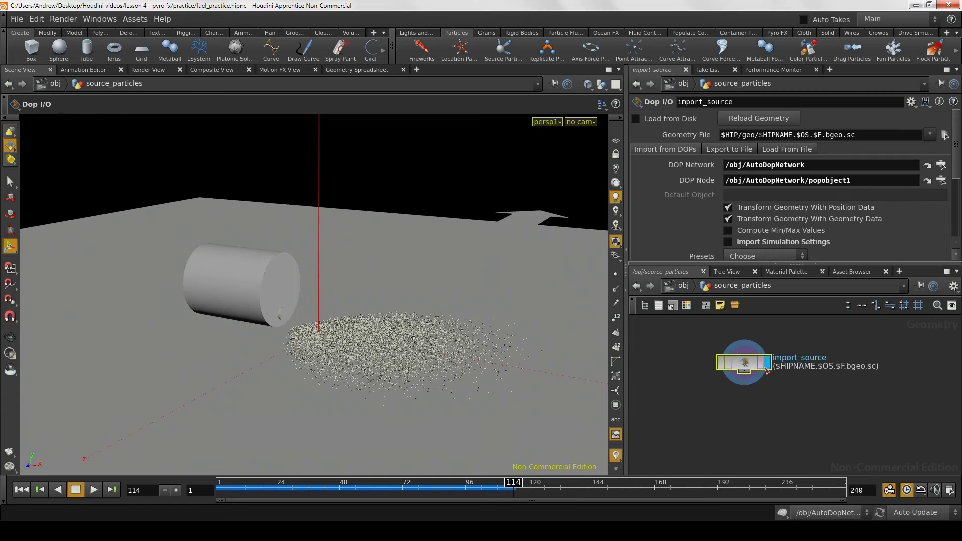
Step: Replay the simulation from frame 1 to frame 90 and examine the imported particles spreading from the barrel spout
right_click_drag(371, 376, 444, 381, "alt")
left_click_drag(445, 381, 298, 319, "alt")
right_click_drag(298, 318, 408, 349, "alt")
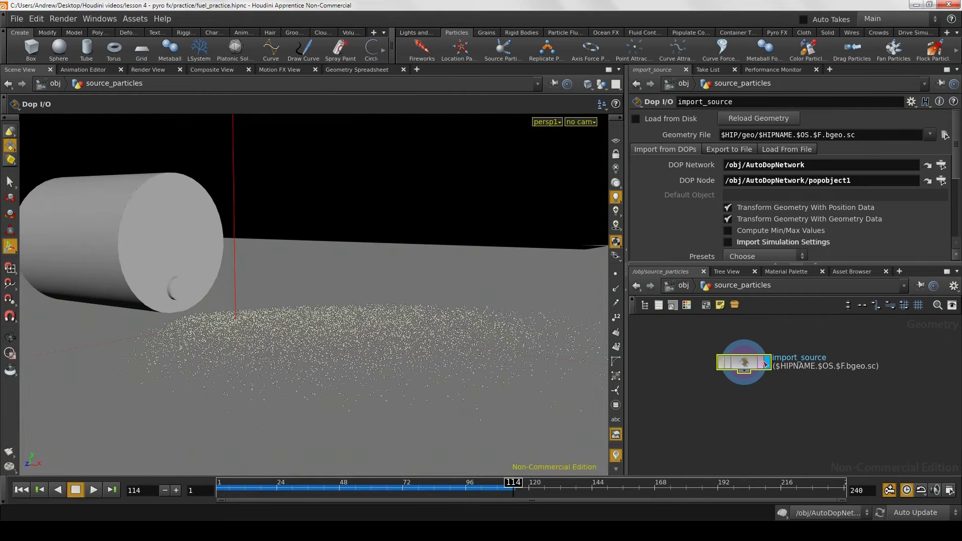
left_click_drag(746, 362, 748, 346)
left_click(21, 490)
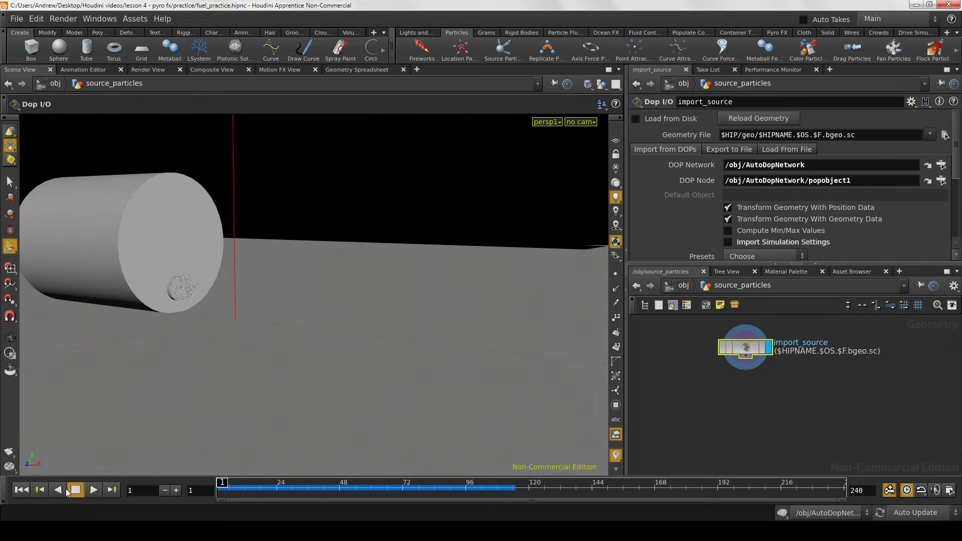
left_click(89, 490)
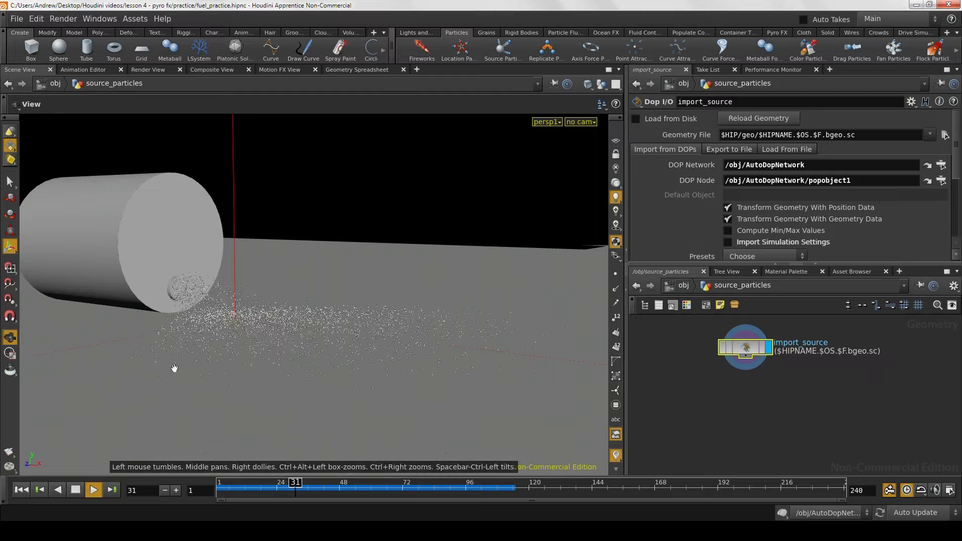
left_click_drag(174, 369, 171, 427, "alt")
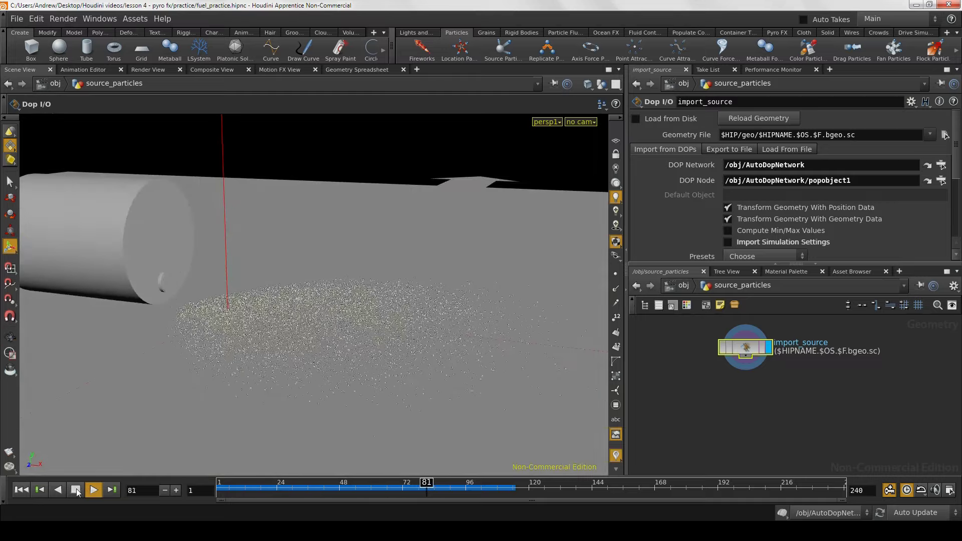
left_click(75, 489)
left_click_drag(197, 392, 266, 385)
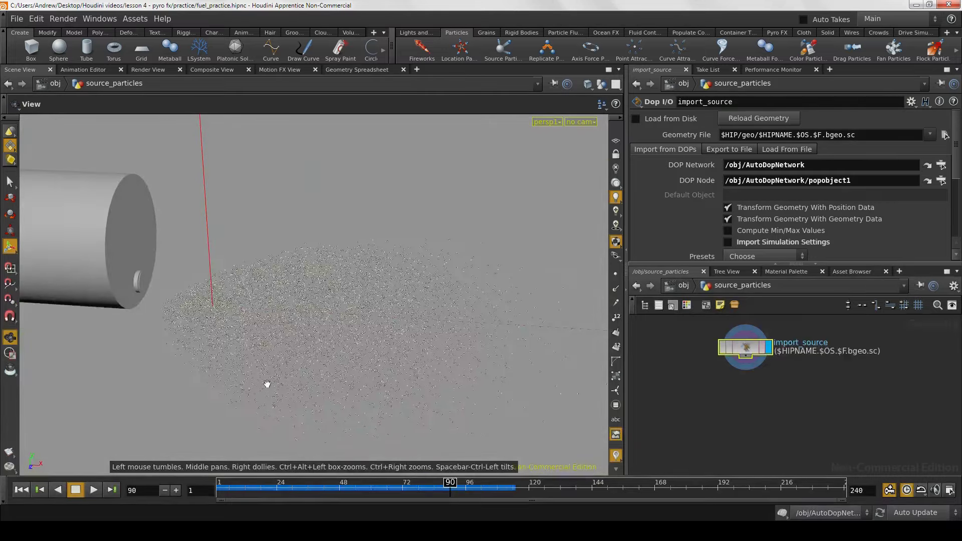
Step: Add a Particle Fluid Surface node, connect import_source to its first input and display the resulting surface
left_click(741, 399)
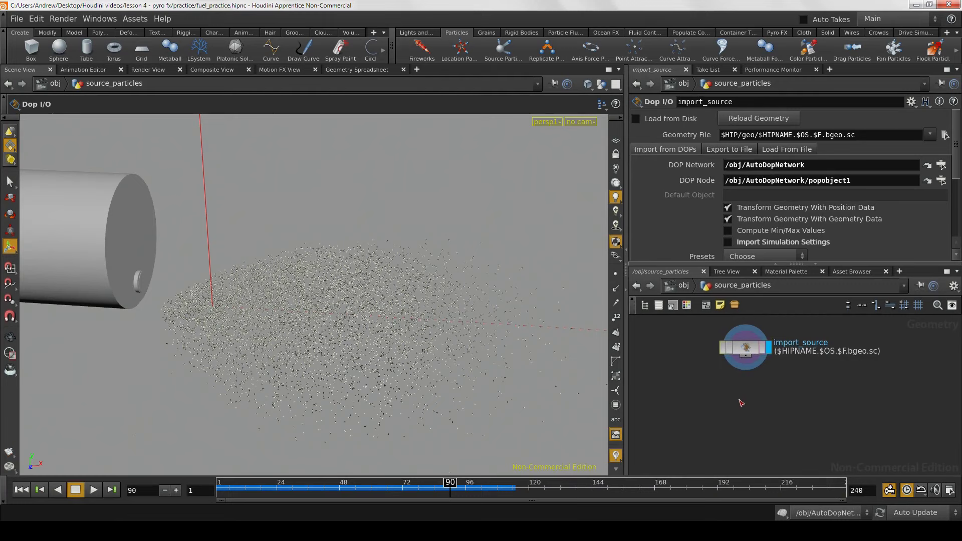
key("Tab")
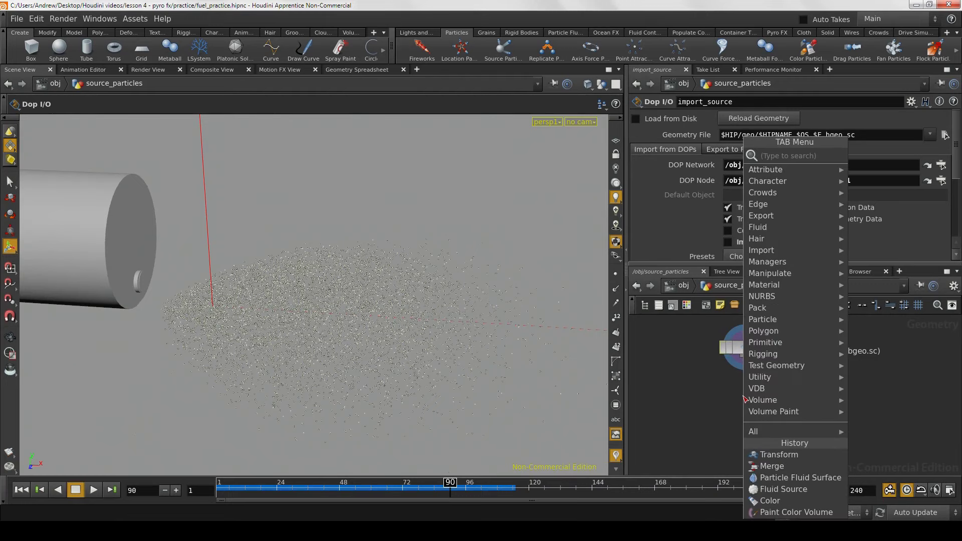
type("particle flu")
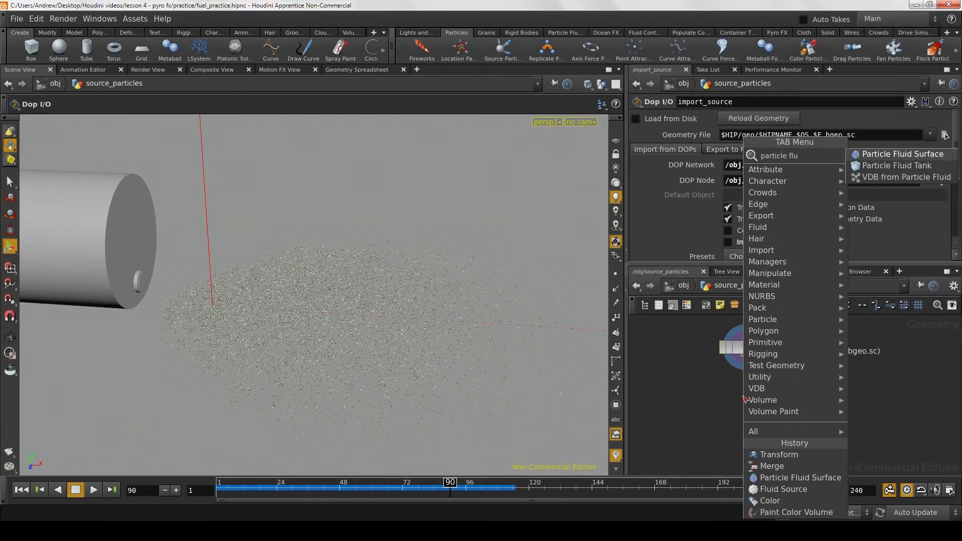
type("id source")
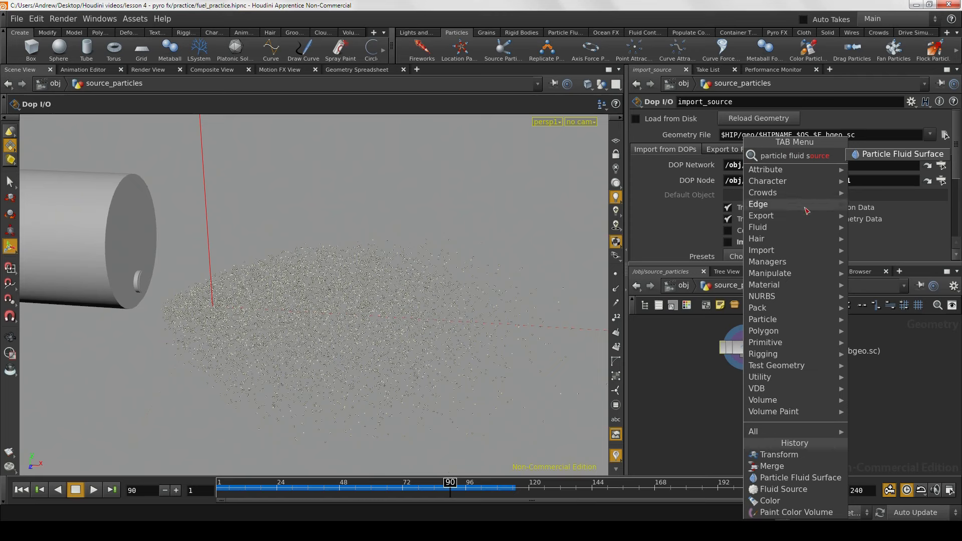
left_click(874, 154)
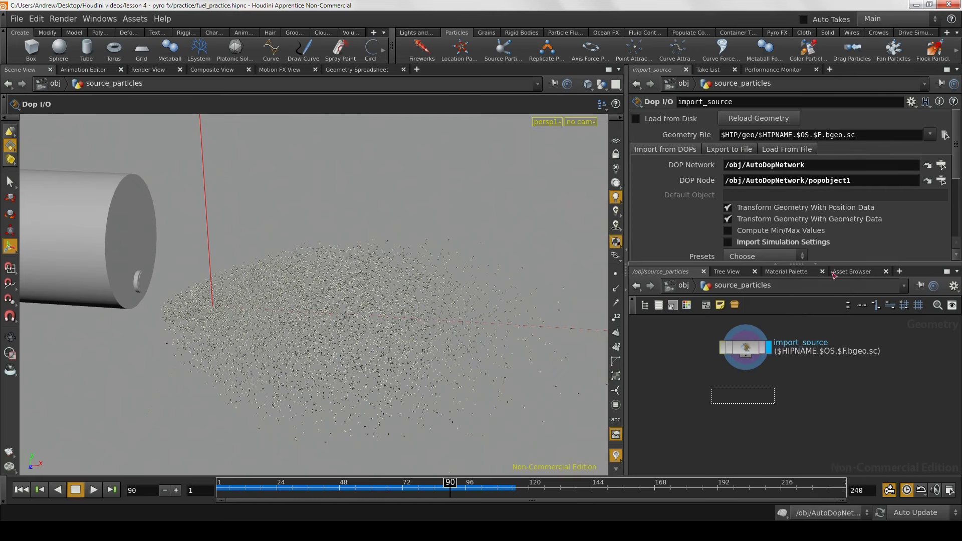
left_click(739, 396)
left_click_drag(737, 393, 745, 357)
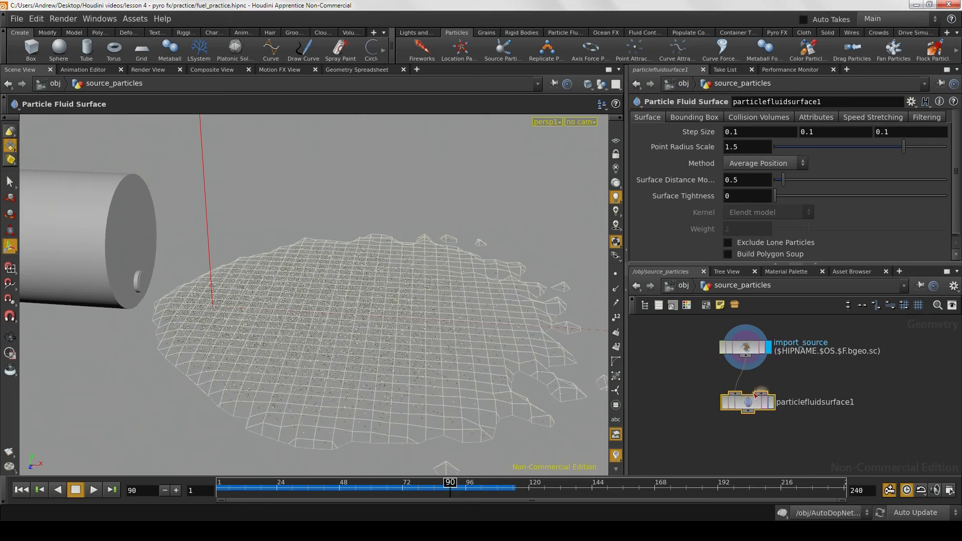
left_click(771, 402)
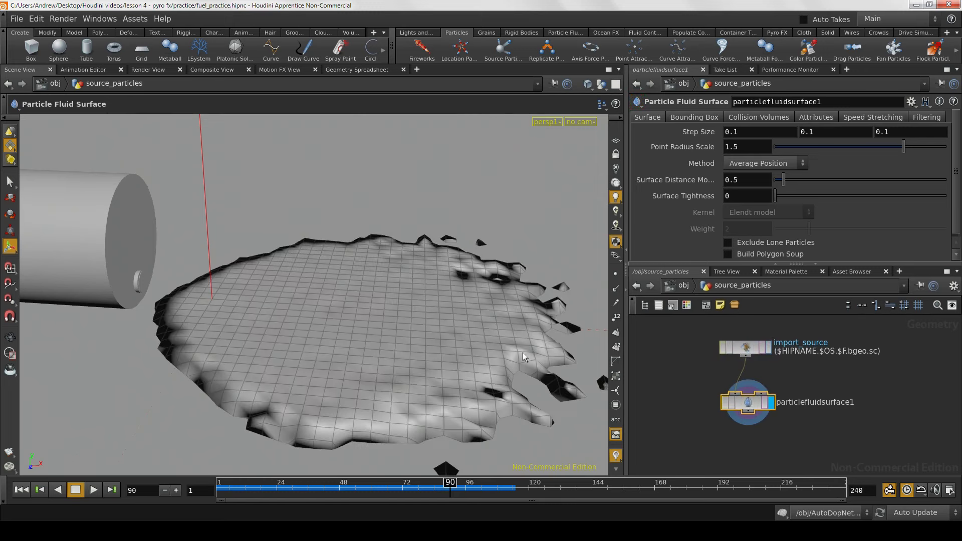
Step: Set the particle fluid surface's Method to Metaball and check the puddle mesh from several angles
key("Escape")
mouse_move(522, 353)
left_mouse_down()
mouse_move(327, 334)
mouse_move(288, 309)
mouse_move(343, 314)
left_mouse_up()
left_click_drag(454, 366, 506, 344, "alt")
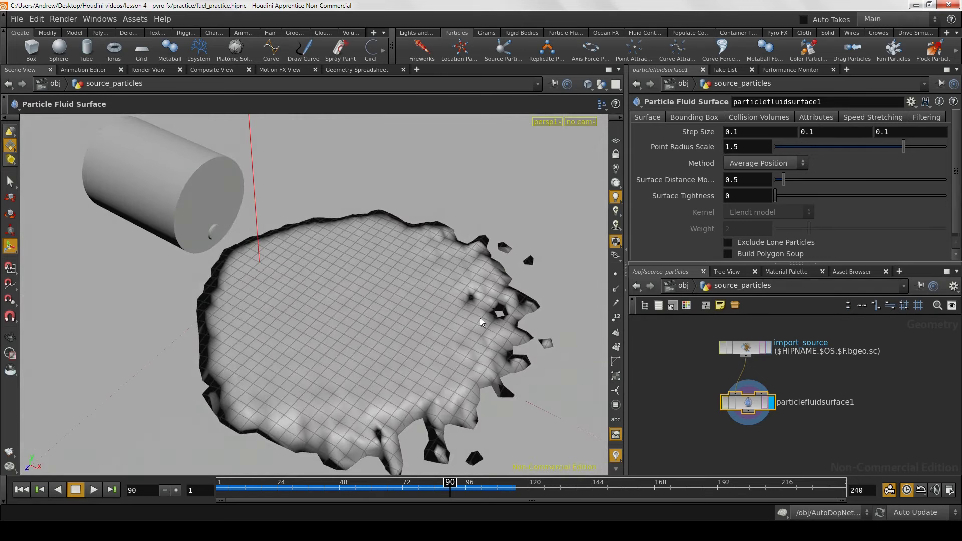
left_click_drag(406, 352, 354, 356)
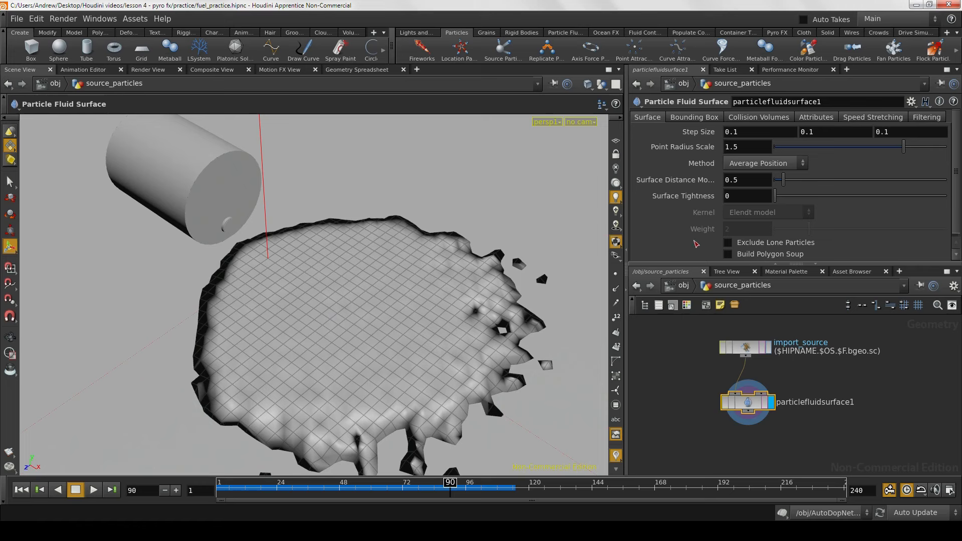
left_click(792, 163)
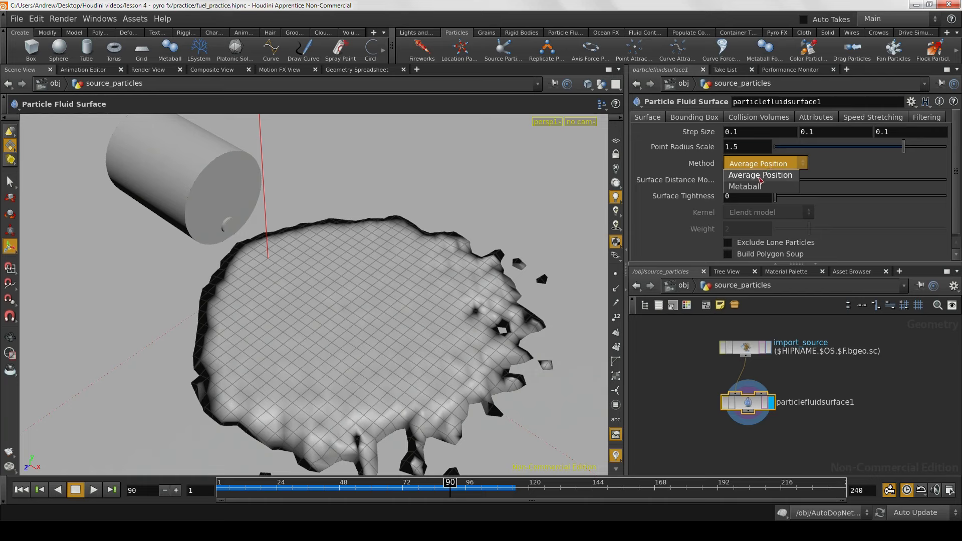
left_click(754, 186)
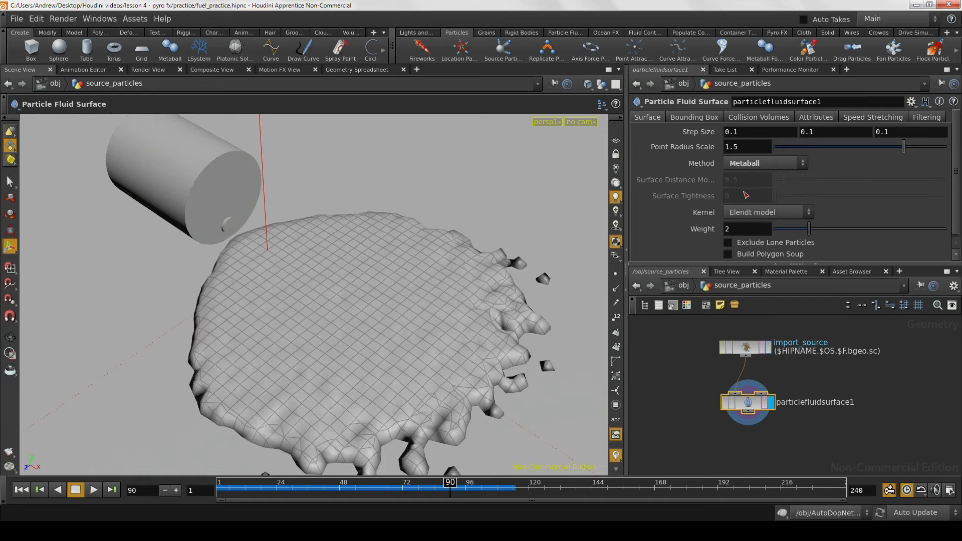
key("Escape")
left_click_drag(477, 322, 478, 292)
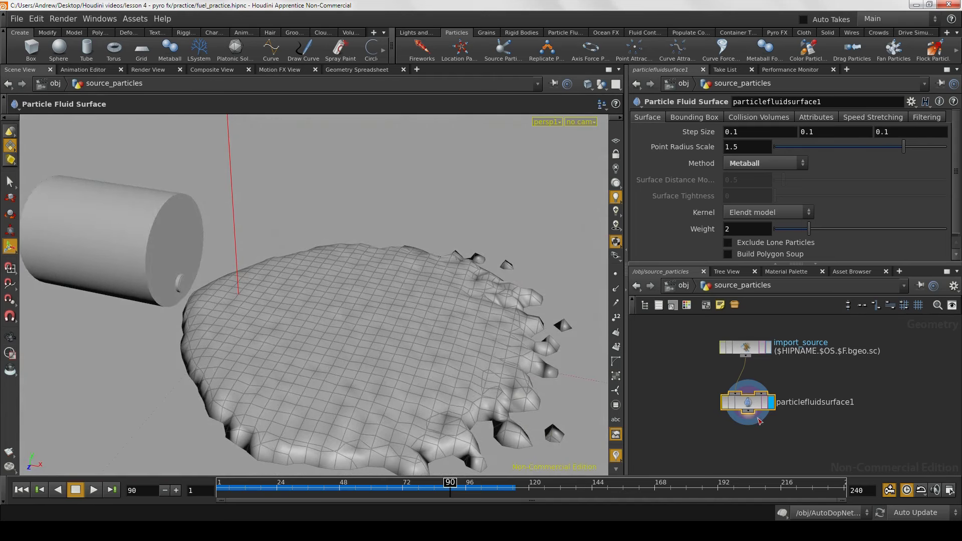
key("Return")
key("Escape")
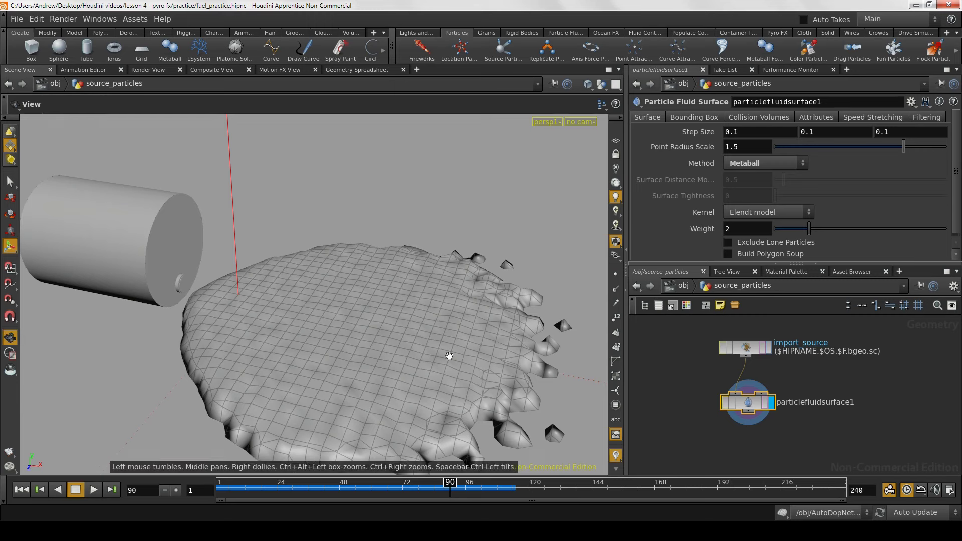
mouse_move(446, 354)
left_mouse_down()
mouse_move(440, 361)
mouse_move(454, 337)
mouse_move(446, 346)
left_mouse_up()
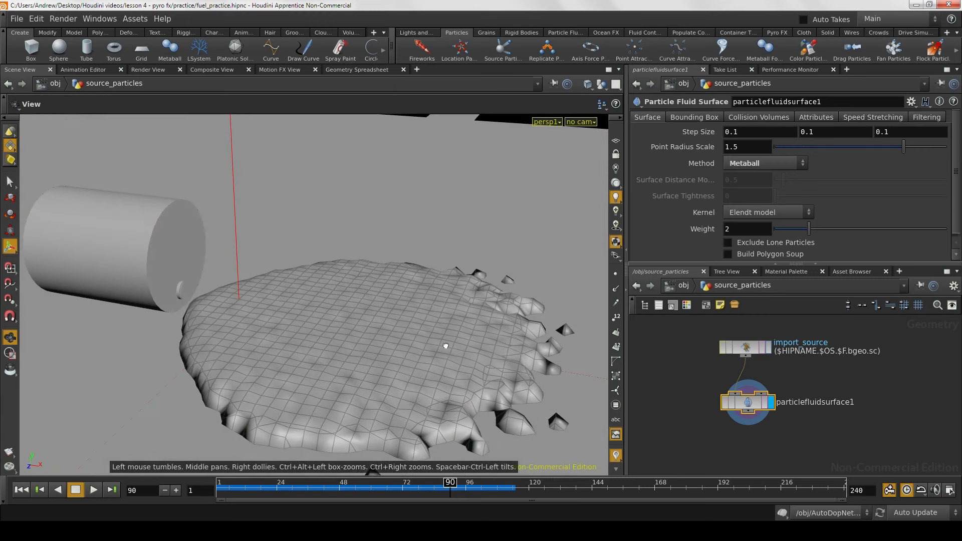
key("Return")
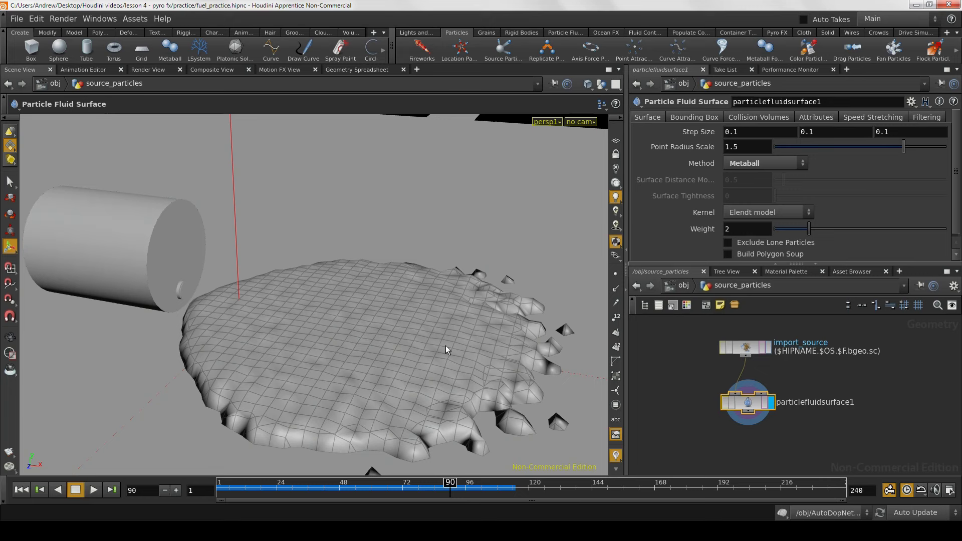
Step: Display import_source while keeping the fluid surface node selected, and compare the surface wireframe with the particles up close
left_click(760, 350)
key("Escape")
left_click_drag(411, 368, 419, 373)
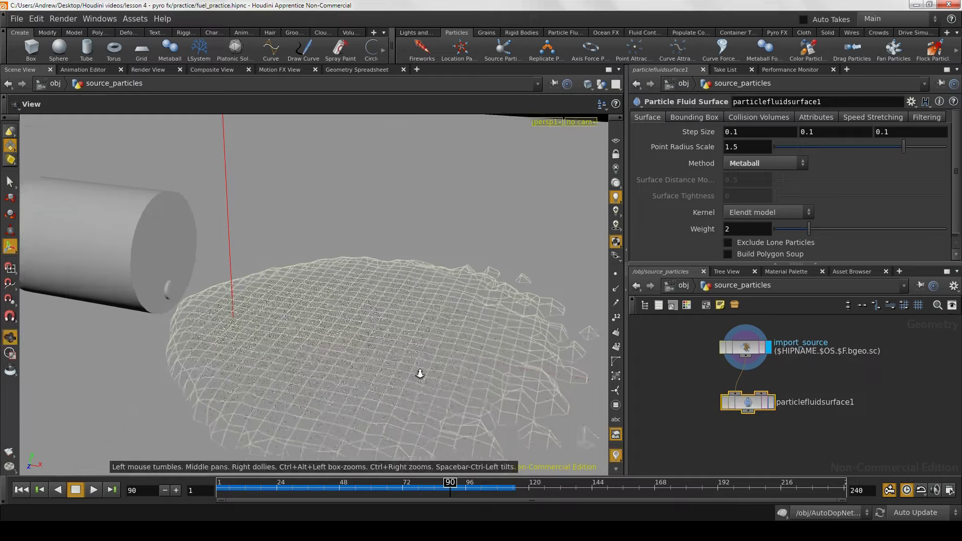
right_click_drag(420, 374, 503, 354)
left_click_drag(502, 354, 522, 403)
middle_click_drag(519, 363, 302, 363)
middle_click_drag(425, 359, 406, 370)
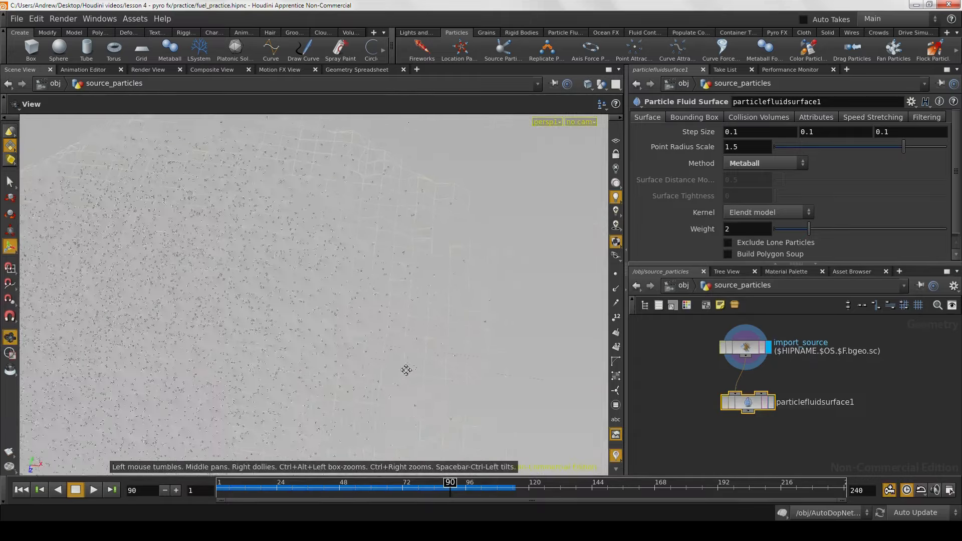
right_click_drag(340, 377, 256, 328)
key("Escape")
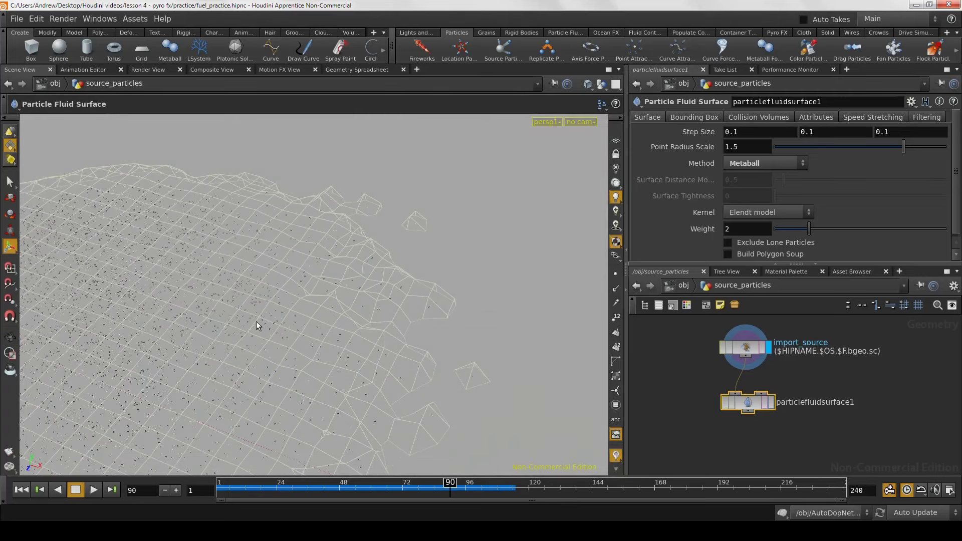
left_click_drag(317, 337, 292, 317, "alt")
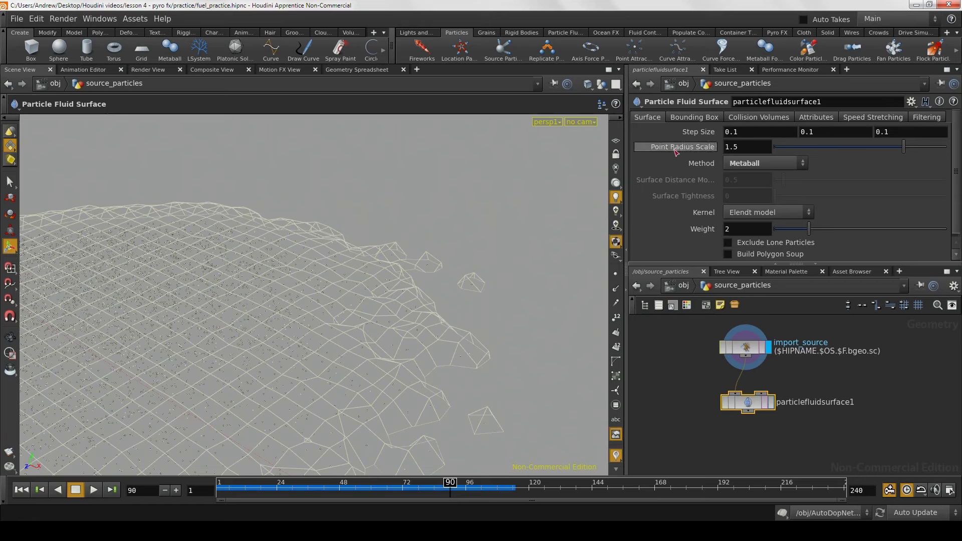
Step: Reduce the particle fluid surface's Point Radius Scale to 0.561 and check how the wireframe fits the particles
left_click_drag(905, 150, 765, 174)
left_click_drag(210, 400, 288, 352, "alt")
right_click_drag(288, 352, 413, 354)
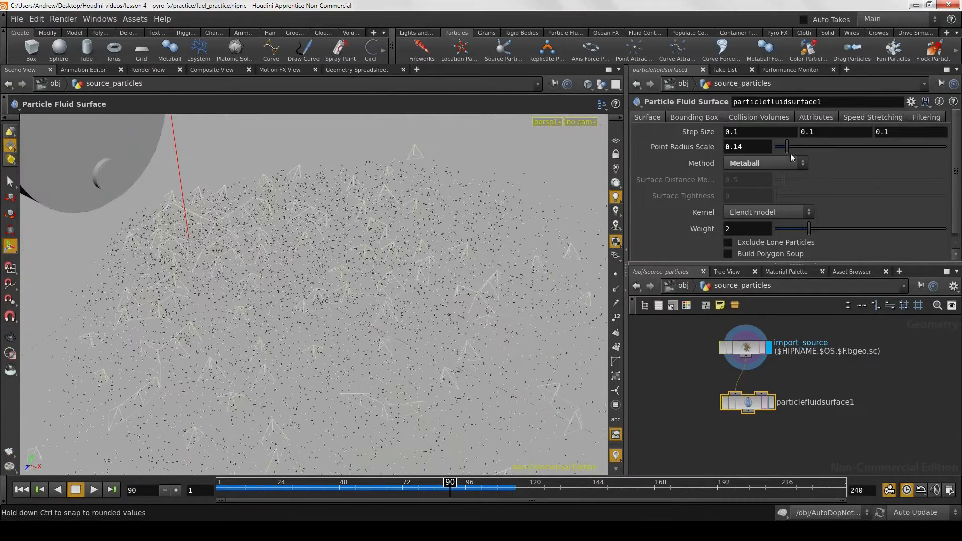
left_click_drag(791, 148, 823, 167)
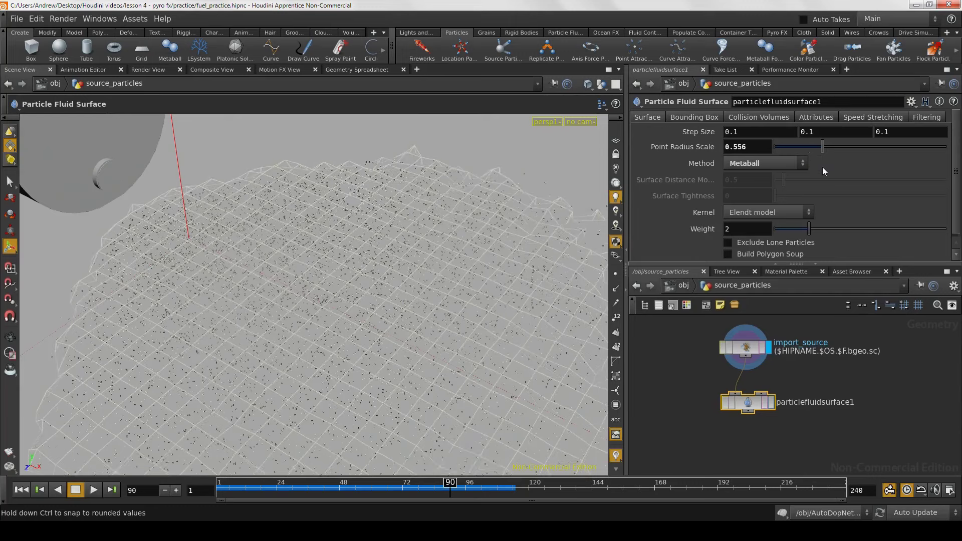
left_click_drag(447, 279, 455, 249, "alt")
right_click_drag(456, 249, 296, 255, "alt")
left_click_drag(296, 256, 311, 281, "alt")
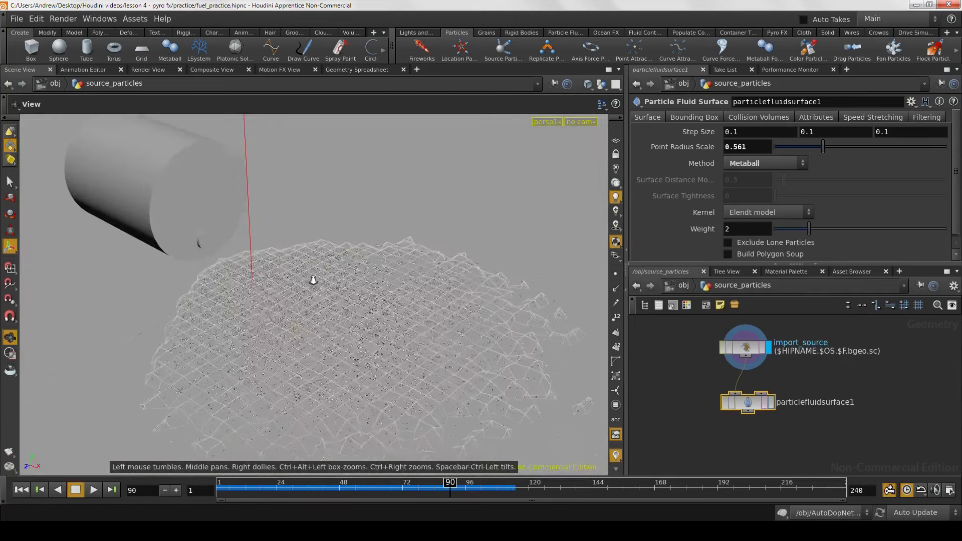
middle_click_drag(311, 281, 291, 218, "alt")
left_click_drag(290, 218, 414, 283)
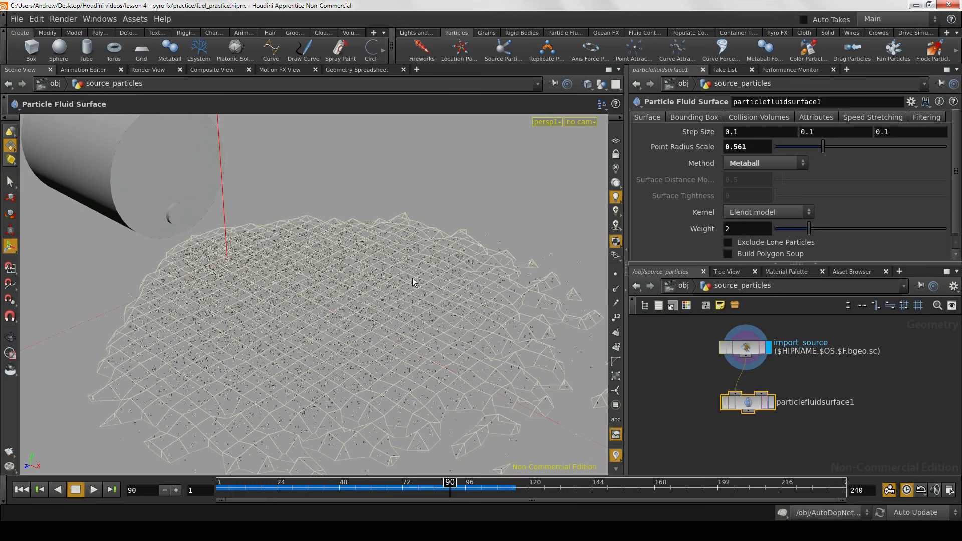
left_click_drag(756, 136, 722, 133)
left_click(770, 132)
key("s")
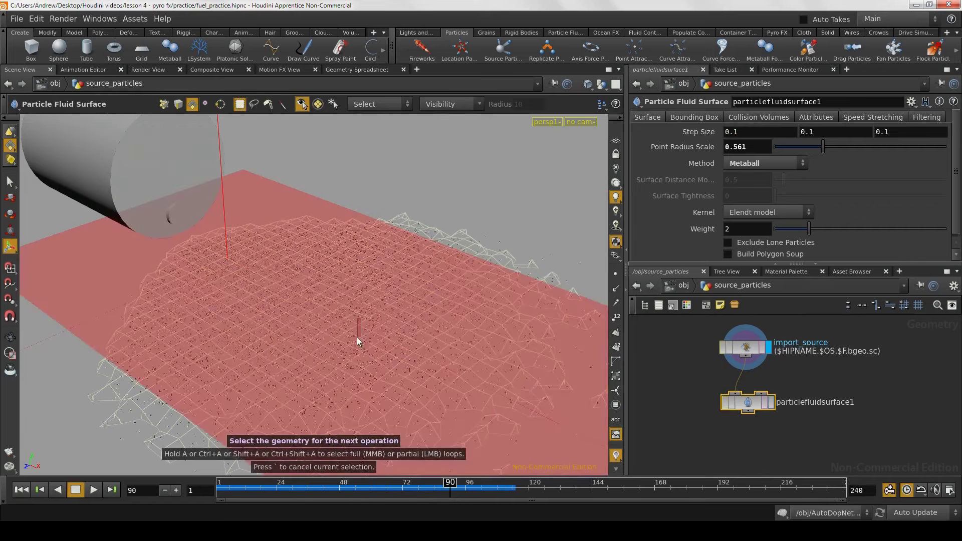
left_click(359, 341)
left_click(514, 191)
right_click_drag(514, 191, 397, 286, "alt")
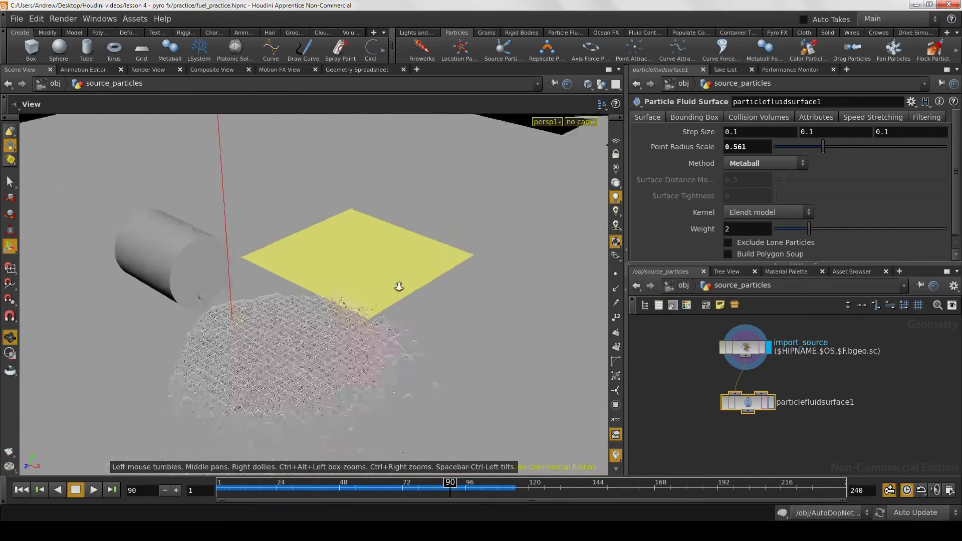
left_click_drag(397, 286, 452, 202, "alt")
right_click_drag(452, 203, 363, 307, "alt")
left_click_drag(362, 307, 298, 372, "alt")
middle_click_drag(298, 372, 339, 314, "alt")
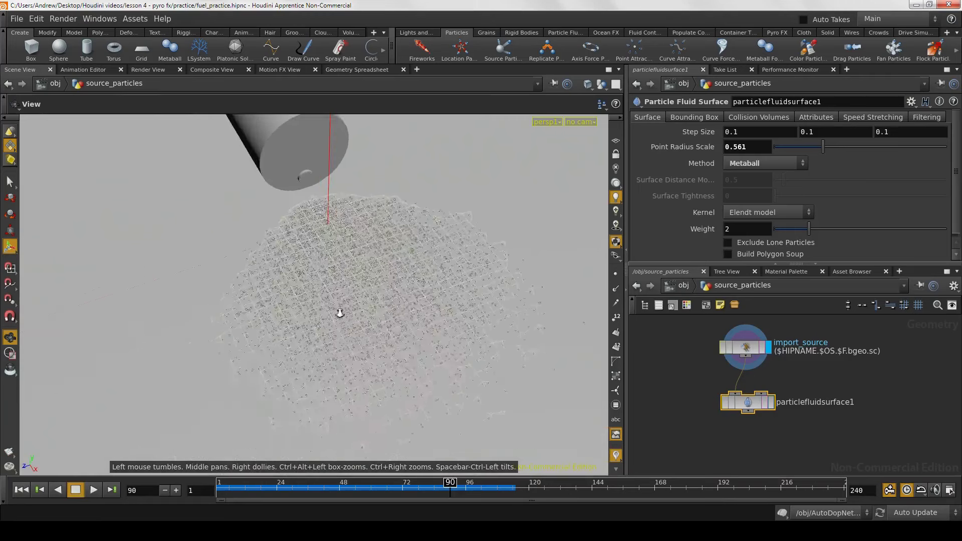
Step: Display the particle fluid surface instead of the raw particles and raise its Point Radius Scale to 1.327
right_click_drag(339, 313, 471, 312, "alt")
key("s")
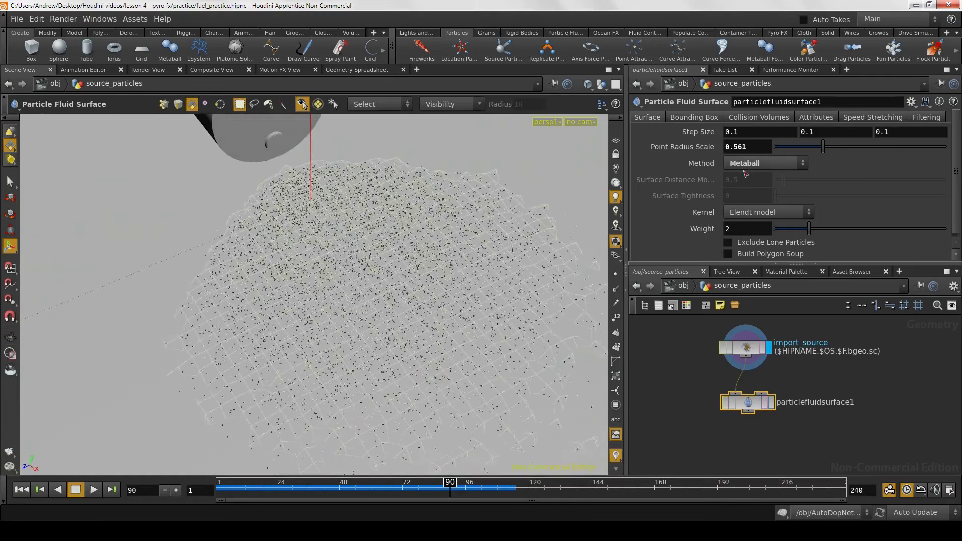
right_click_drag(446, 250, 505, 262, "alt")
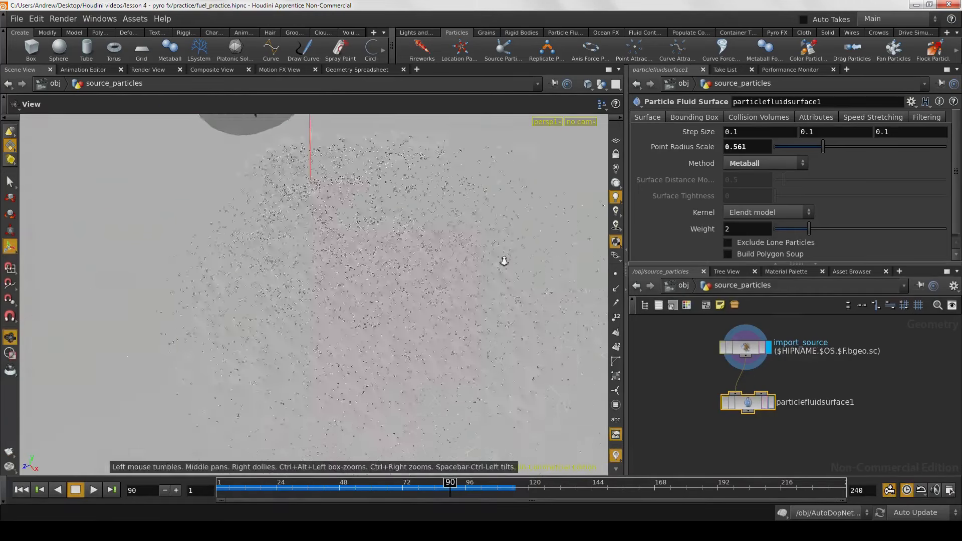
left_click_drag(504, 262, 494, 241, "alt")
middle_click_drag(494, 240, 447, 250, "alt")
left_click(773, 402)
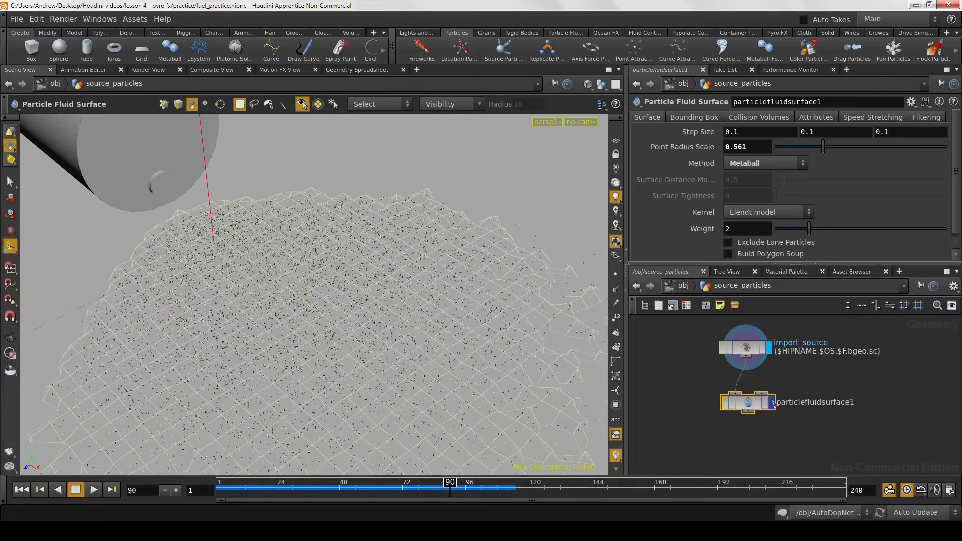
left_click_drag(822, 147, 889, 151)
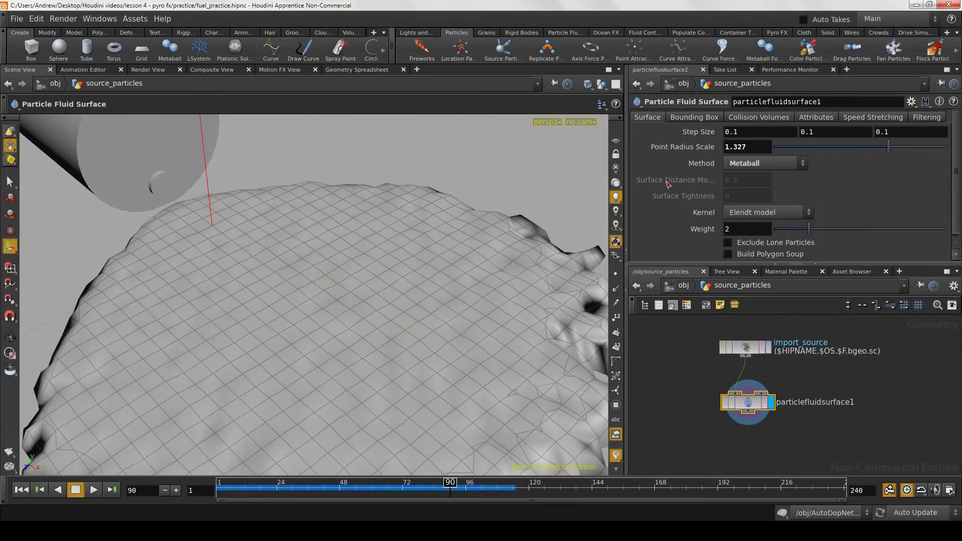
left_click_drag(488, 293, 462, 309, "alt")
right_click_drag(461, 309, 316, 329, "alt")
middle_click_drag(316, 329, 350, 278, "alt")
right_click_drag(351, 278, 395, 241, "alt")
left_click_drag(395, 241, 396, 275, "alt")
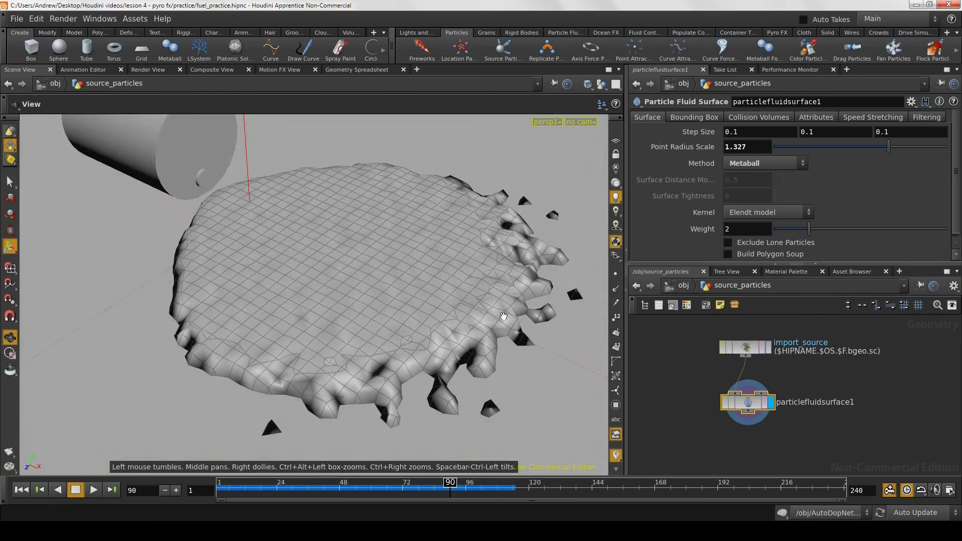
Step: Set the fluid surface's Step Size to 0.05 on all three axes and lower its Point Radius Scale to 1.129
left_click(755, 132)
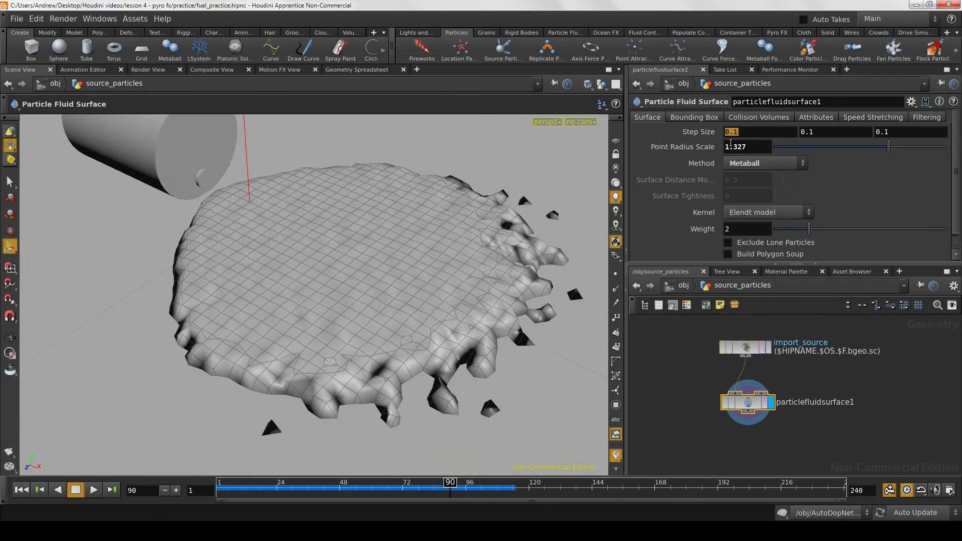
middle_click_drag(713, 131, 675, 154)
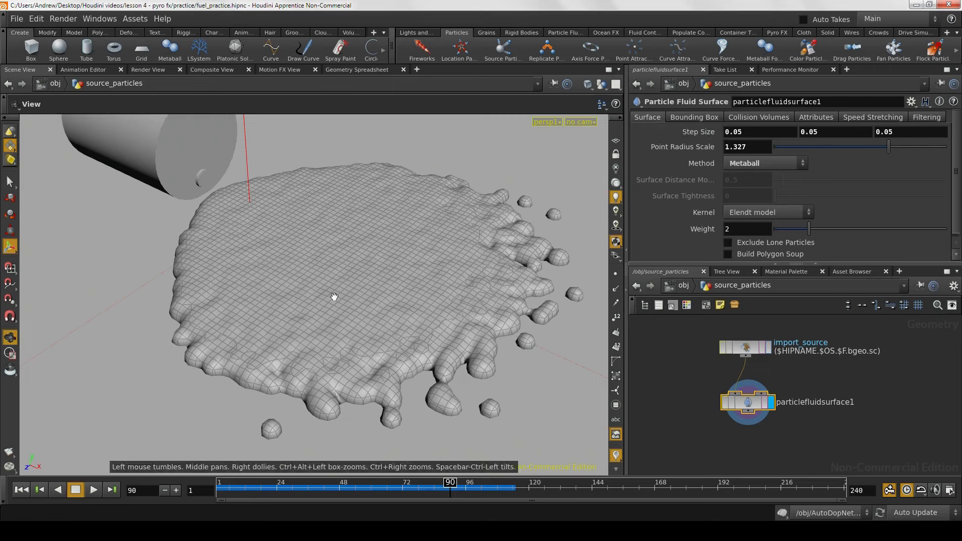
left_click_drag(333, 297, 315, 312, "alt")
right_click_drag(315, 312, 400, 301, "alt")
left_click_drag(400, 300, 449, 283, "alt")
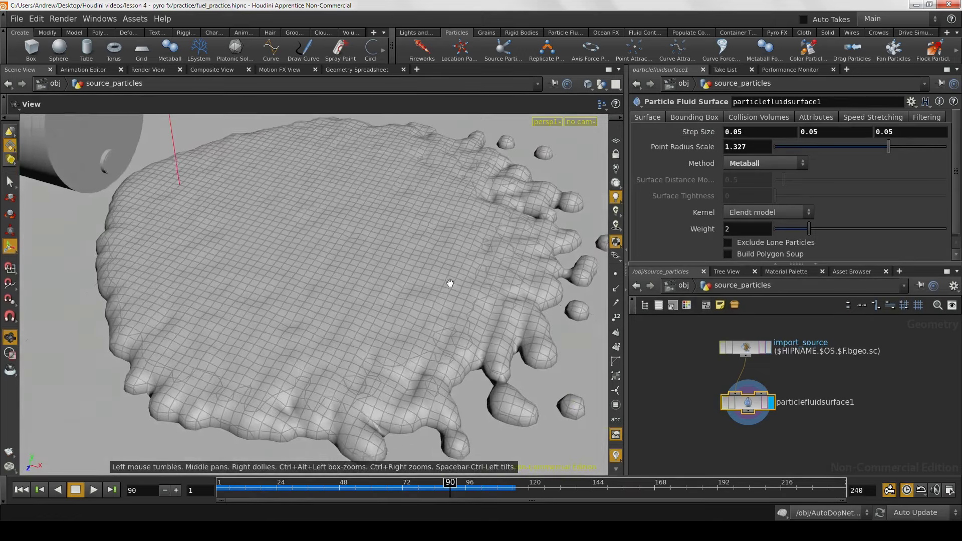
middle_click_drag(449, 283, 324, 302, "alt")
mouse_move(890, 154)
left_mouse_down()
mouse_move(858, 153)
mouse_move(872, 154)
left_mouse_up()
left_click_drag(381, 320, 395, 347)
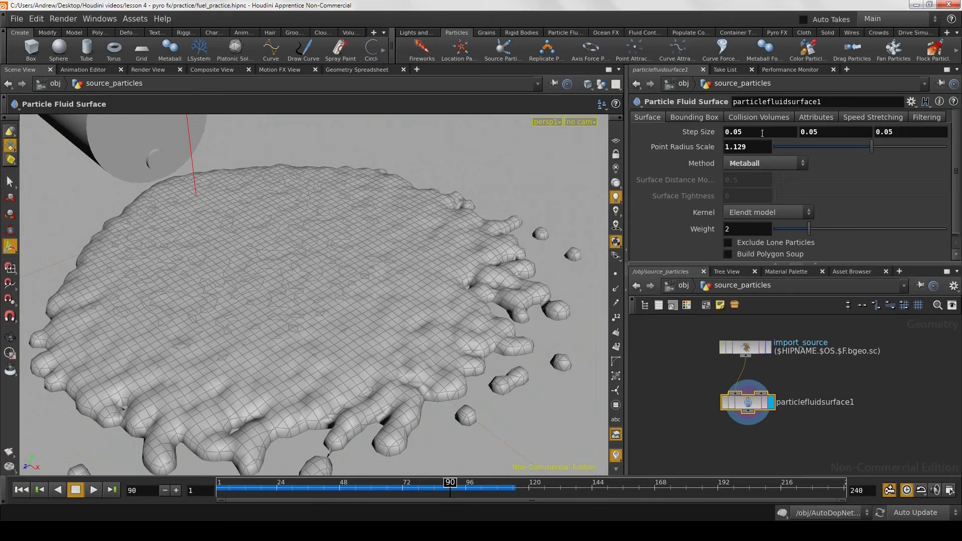
Step: Return to frame 1 and set the fluid surface's Step Size to .01 on all three axes
middle_click_drag(696, 132, 593, 173)
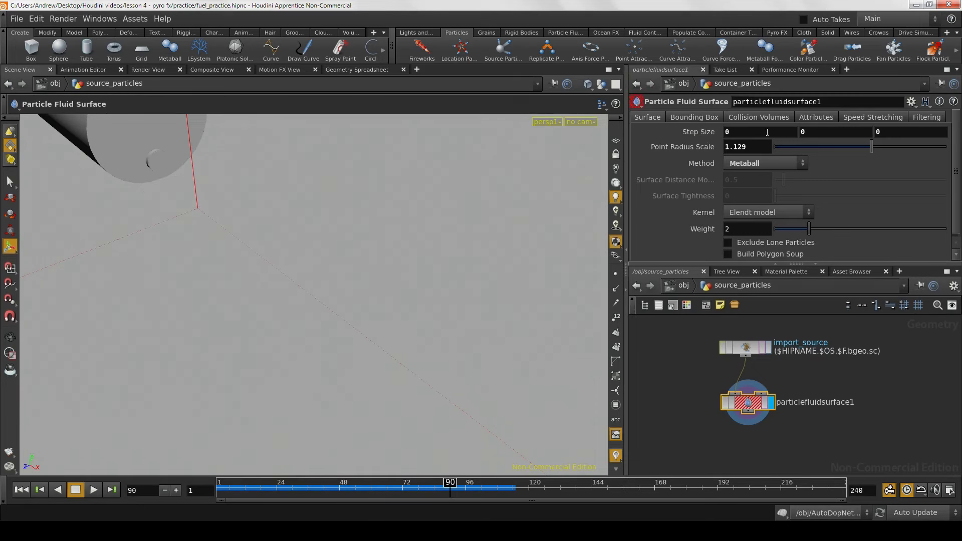
left_click(766, 132)
left_click(21, 489)
left_click_drag(761, 132, 615, 129)
type(".01")
key("Tab")
type(".01")
key("Tab")
type(".01")
key("Return")
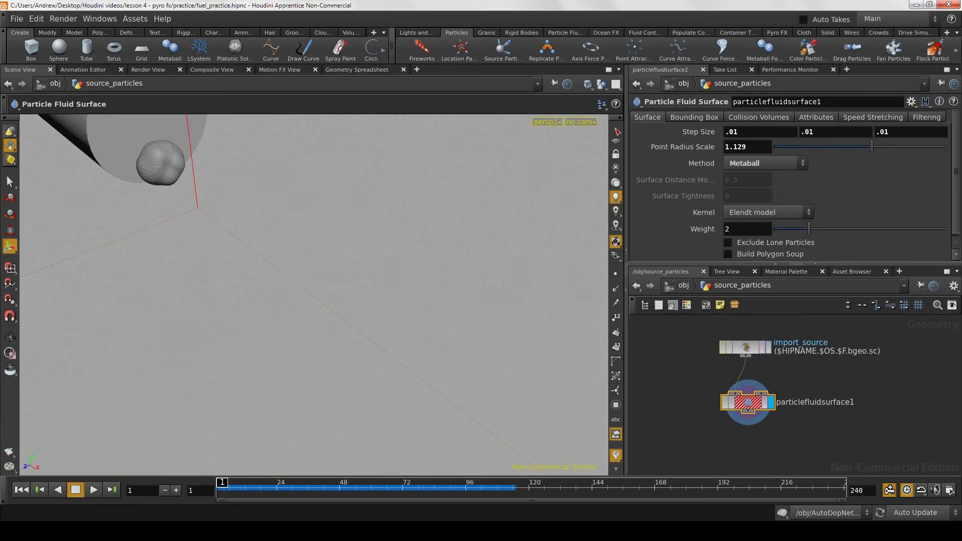
Step: Play the simulation to frame 12 and lower the fluid surface's Point Radius Scale to 0.836
left_click(95, 491)
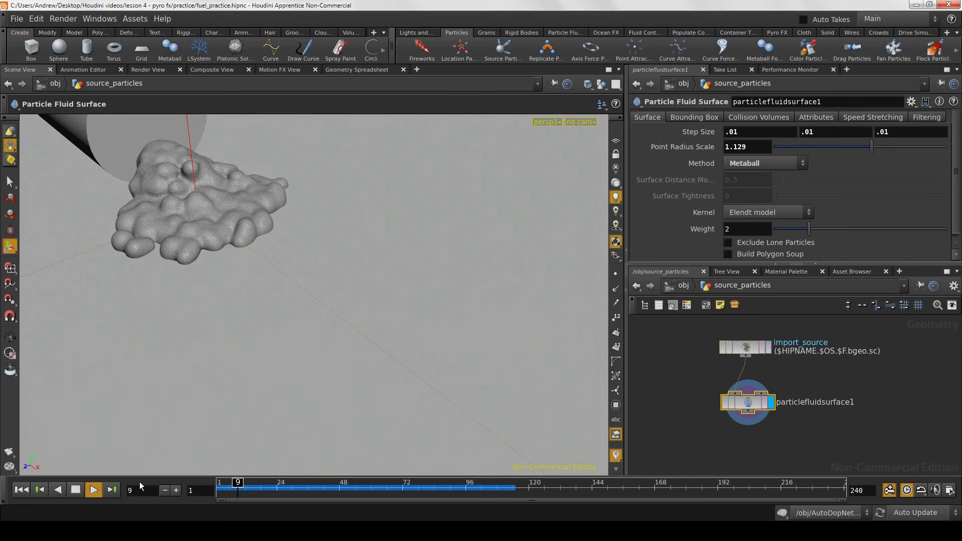
left_click(75, 490)
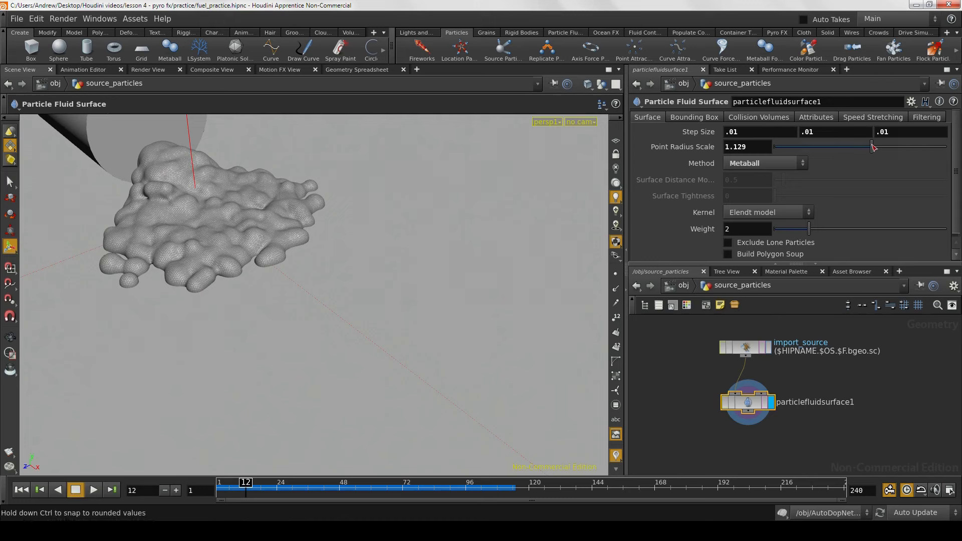
left_click_drag(873, 147, 846, 149)
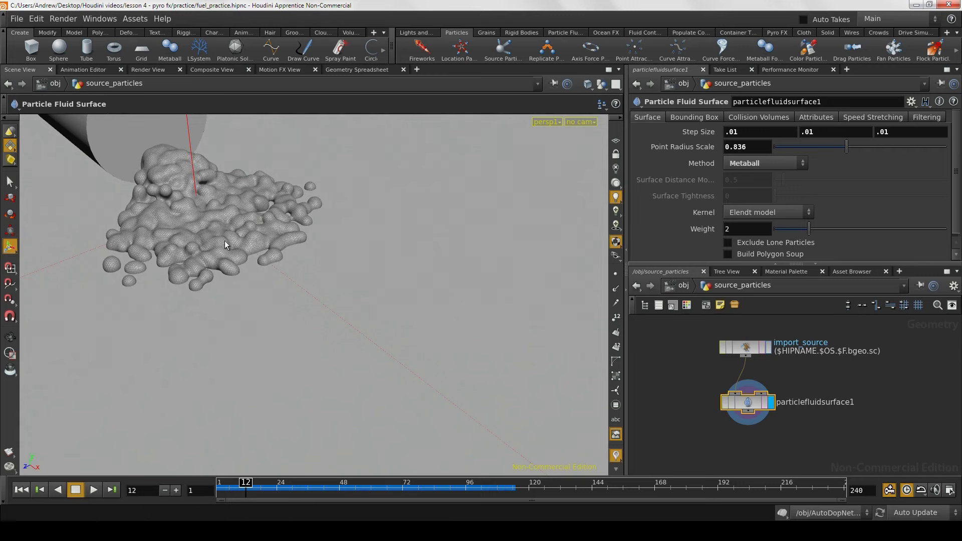
Step: Examine the finely meshed fluid surface in front of the barrel from several angles and distances
middle_click_drag(313, 267, 448, 381, "alt")
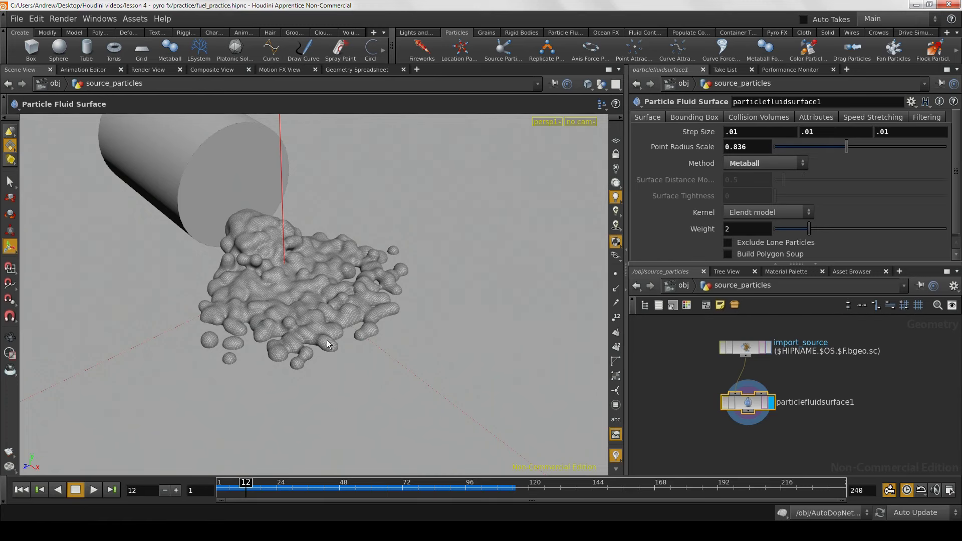
left_click_drag(285, 252, 326, 315, "alt")
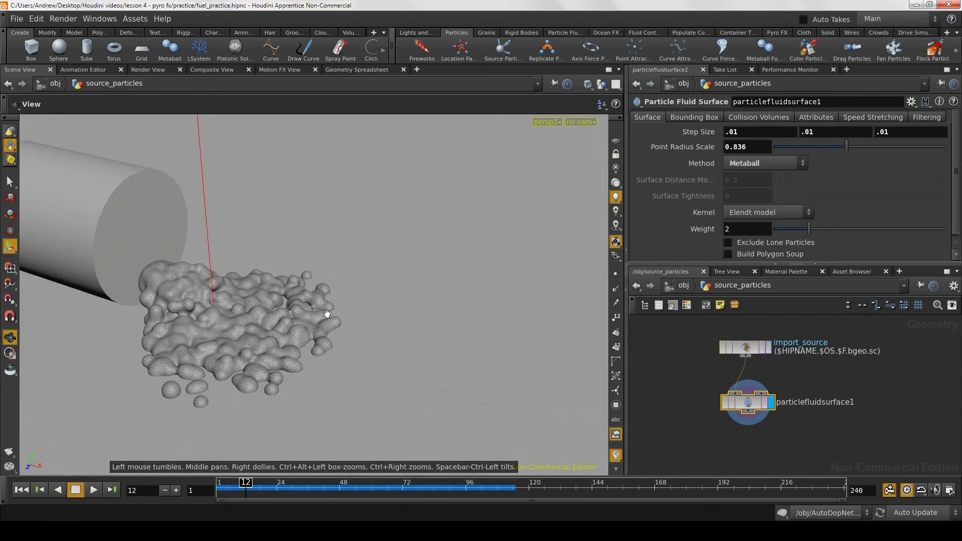
middle_click_drag(326, 316, 396, 366, "alt")
right_click_drag(395, 365, 295, 367, "alt")
left_click_drag(295, 368, 313, 360)
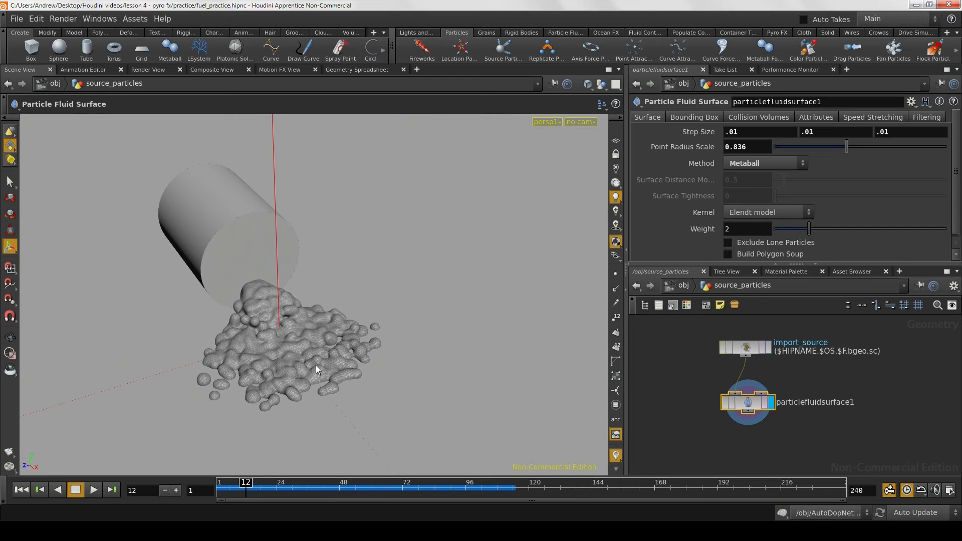
left_click_drag(316, 367, 336, 393, "alt")
middle_click_drag(336, 392, 305, 297, "alt")
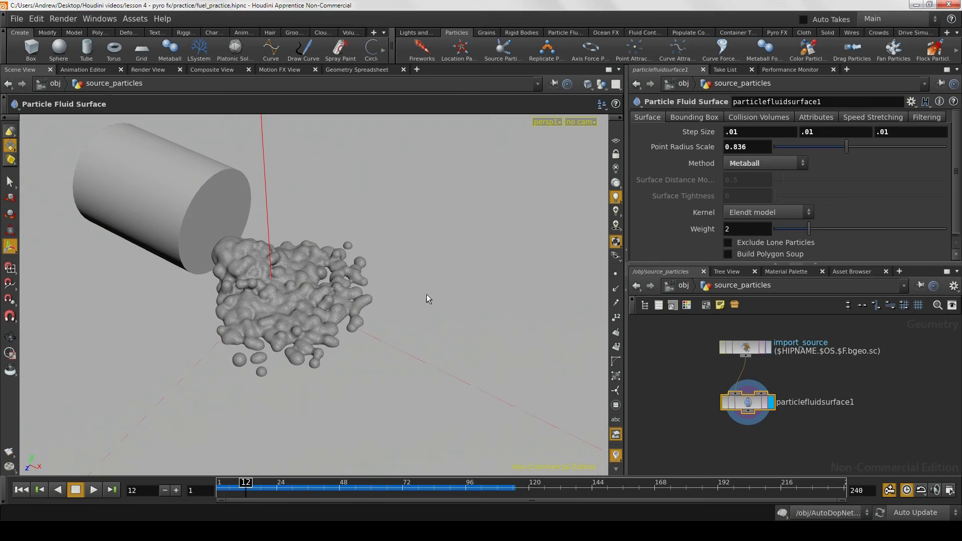
middle_click_drag(426, 294, 382, 350, "alt")
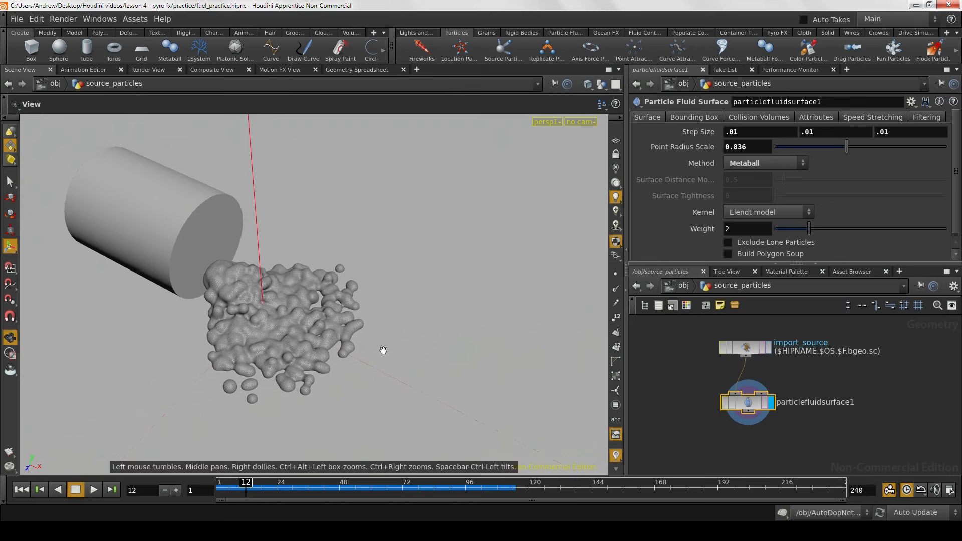
right_click_drag(382, 350, 453, 365, "alt")
left_click_drag(453, 365, 397, 363, "alt")
middle_click_drag(397, 363, 287, 356, "alt")
right_click_drag(287, 356, 402, 376, "alt")
left_click_drag(401, 377, 419, 371, "alt")
middle_click_drag(418, 371, 502, 319, "alt")
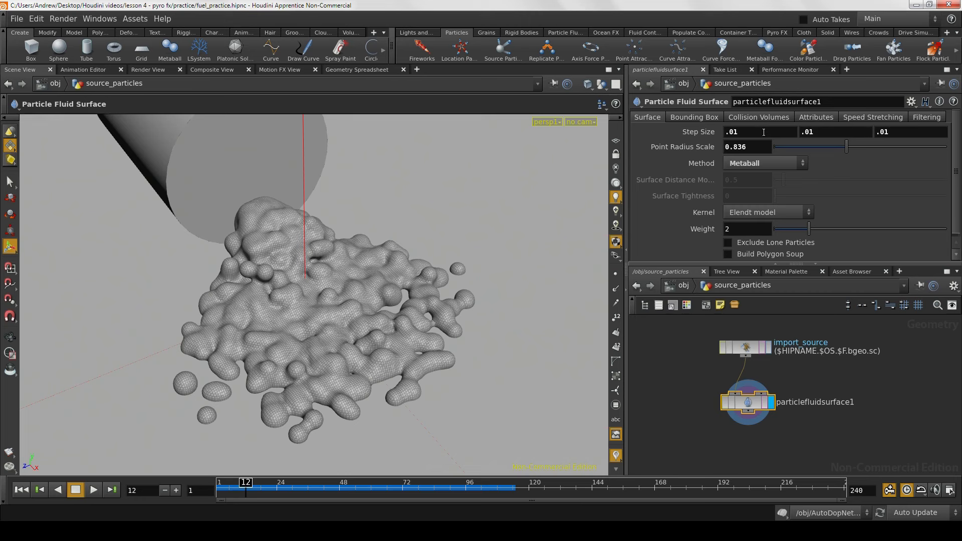
Step: Go back to frame 1 and set the fluid surface's Step Size to .1 on all three axes
left_click(766, 132)
left_click(35, 490)
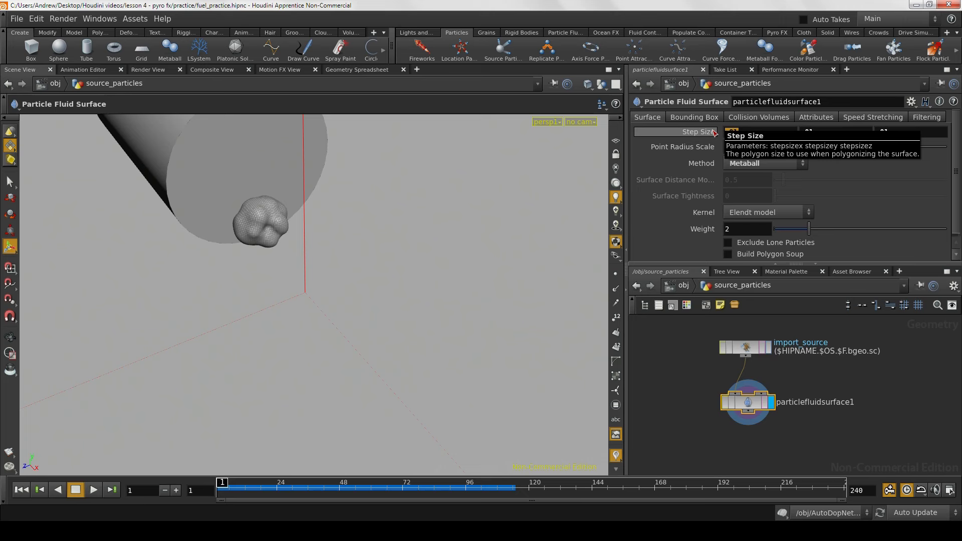
key("BackSpace")
type("1")
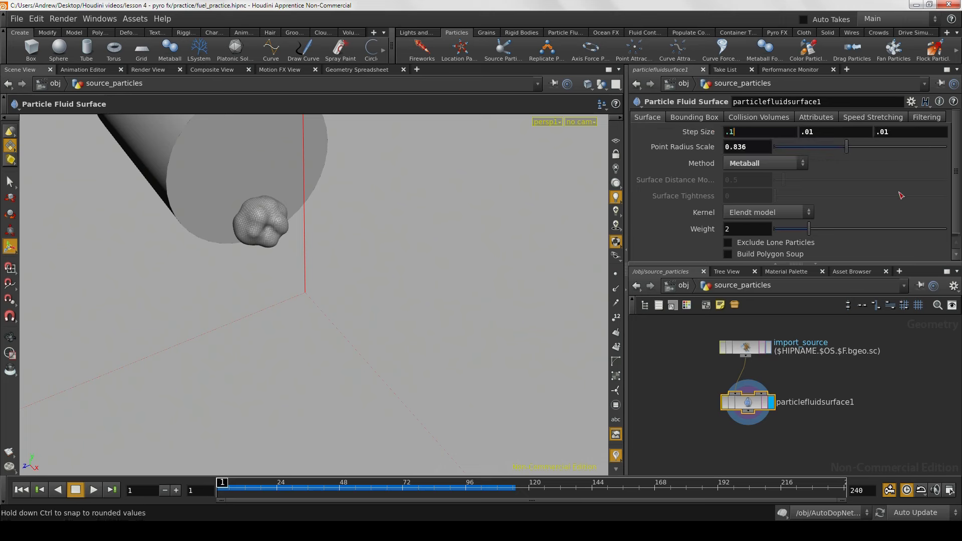
key("Tab")
type(".1")
key("Tab")
type(".1")
key("Return")
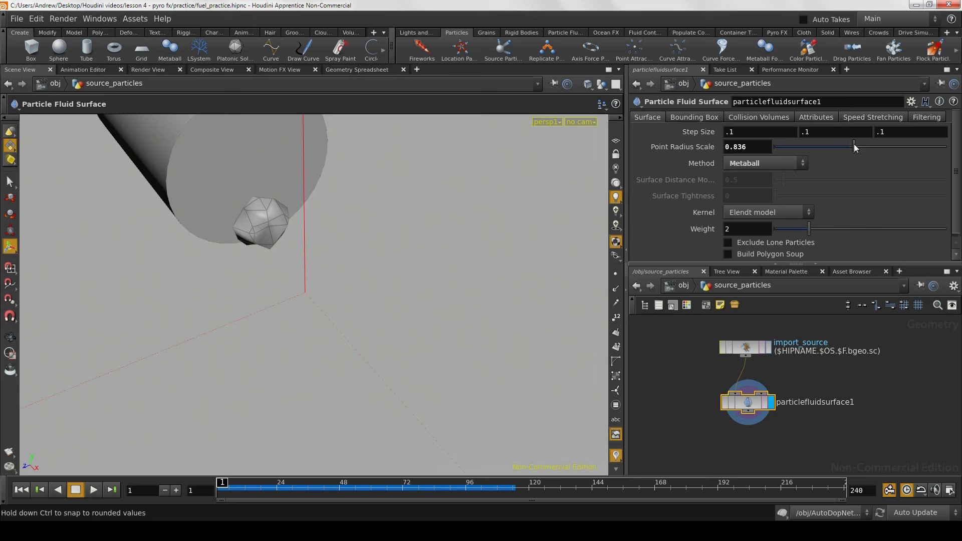
Step: Raise the fluid surface's Point Radius Scale to 1.281 and play the simulation to frame 36
left_click_drag(853, 143, 881, 145)
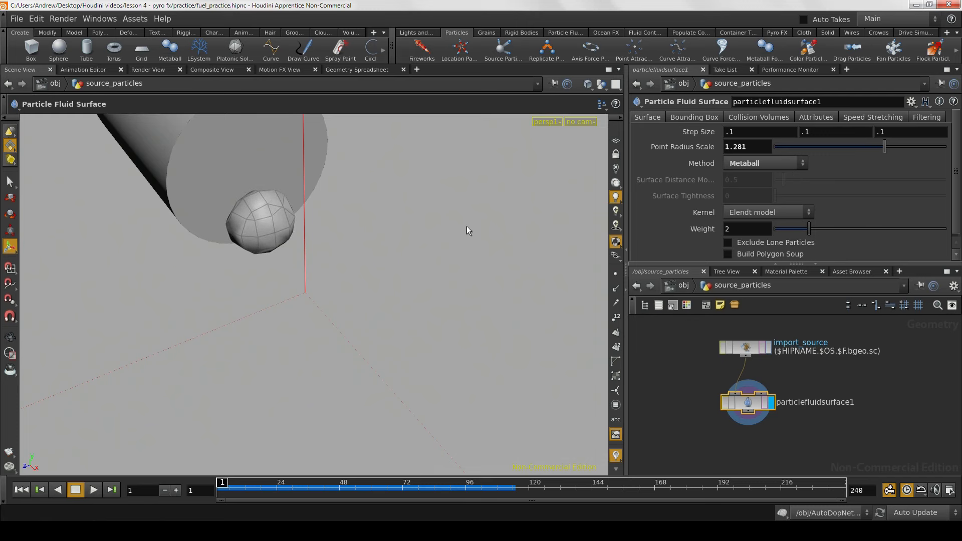
key("Escape")
left_click_drag(467, 231, 323, 252)
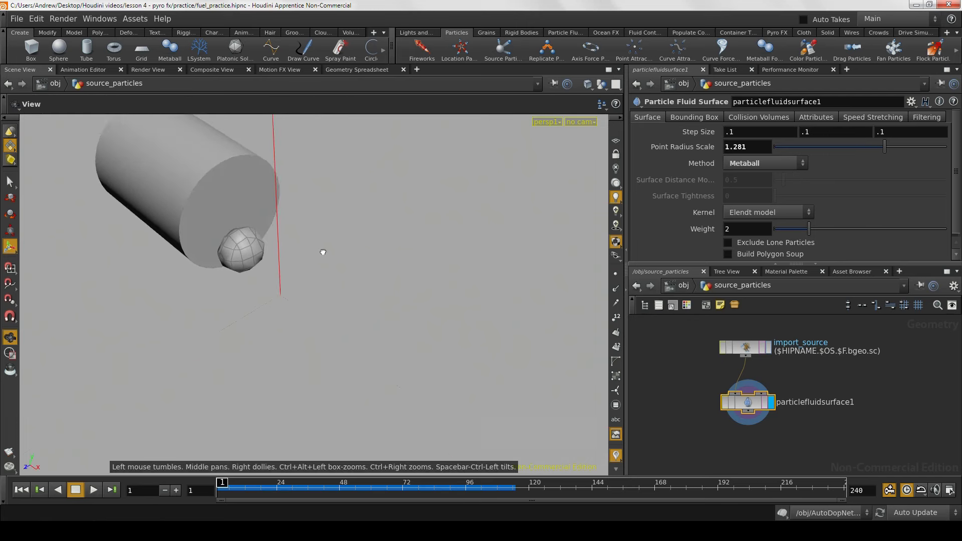
left_click(94, 490)
left_click(76, 494)
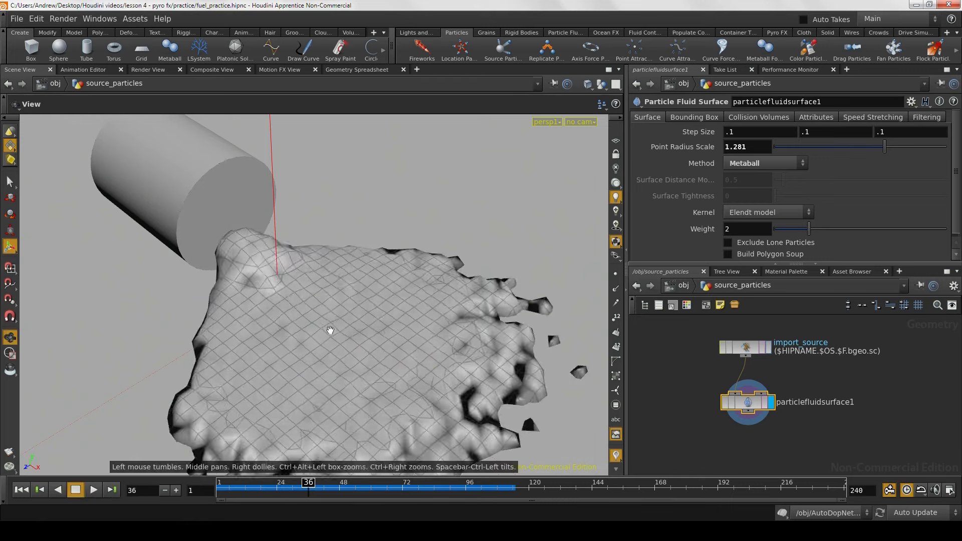
left_click_drag(329, 332, 187, 333)
Step: Increase the fluid surface's Point Radius Scale through 1.392 to 1.596 so the fluid mesh thickens
left_click_drag(897, 146, 895, 152)
left_click_drag(344, 351, 416, 360, "alt")
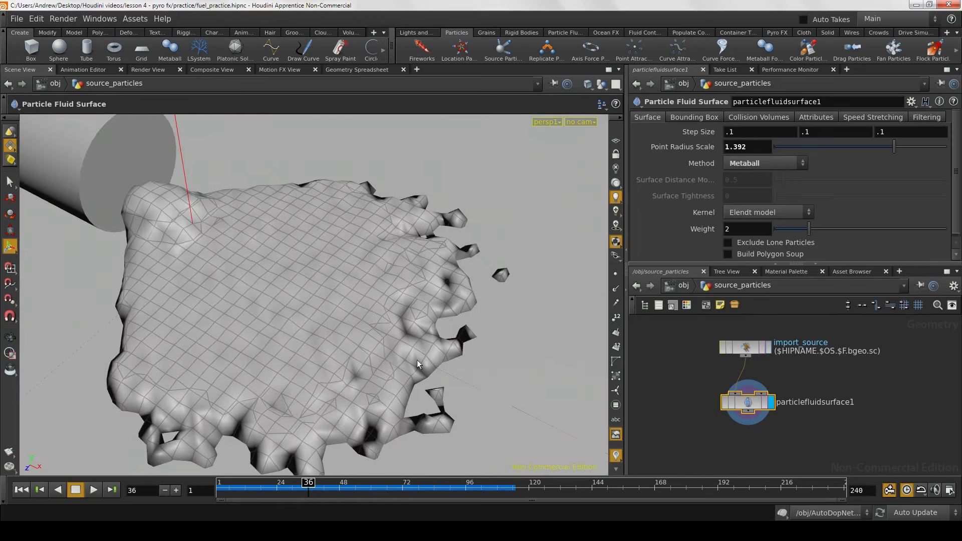
left_click_drag(895, 154, 912, 156)
left_click_drag(343, 333, 308, 290)
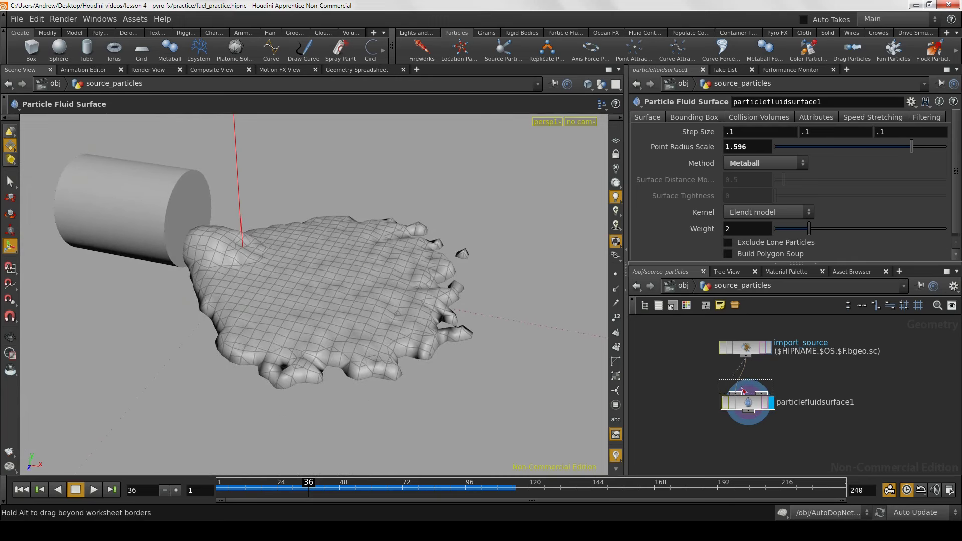
Step: Add a Fluid Source node fed by particlefluidsurface1, line both nodes up under import_source, and check the source's bounds around the puddle
left_click_drag(747, 404, 745, 388)
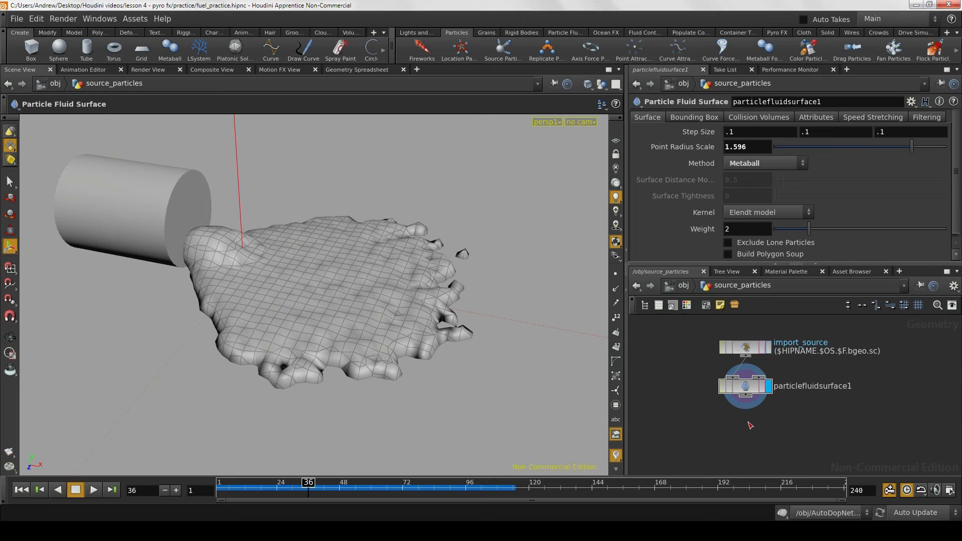
key("Tab")
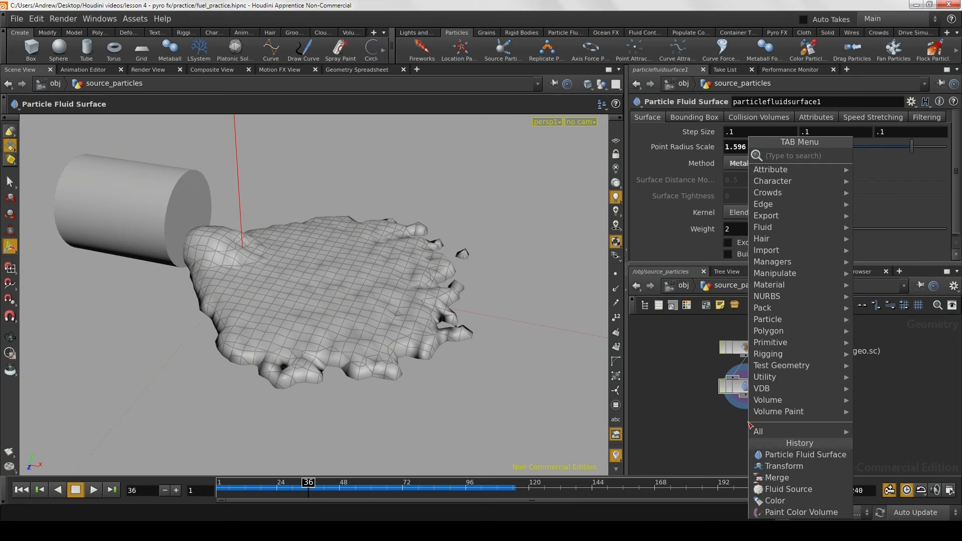
type("fluid")
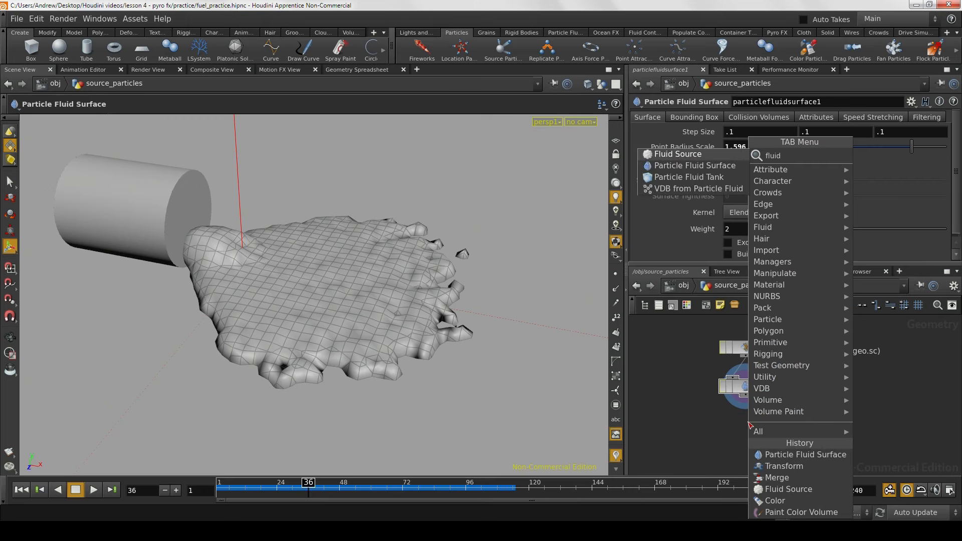
key("Down")
key("Up")
key("Return")
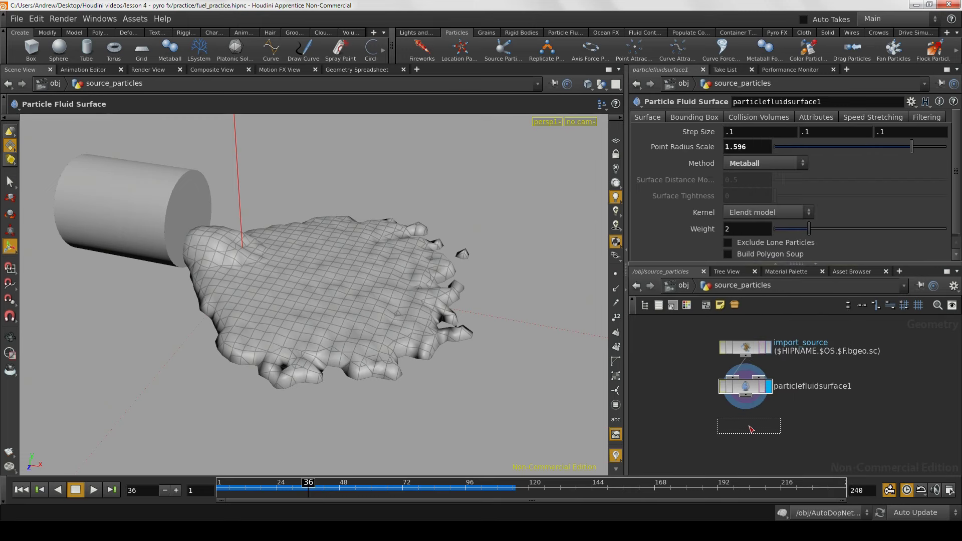
left_click(750, 429)
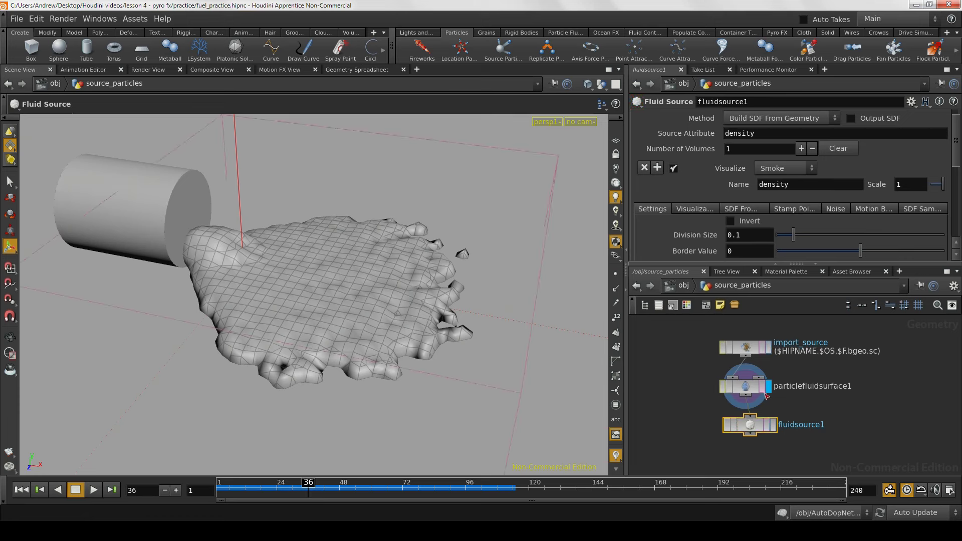
left_click_drag(756, 426, 751, 430)
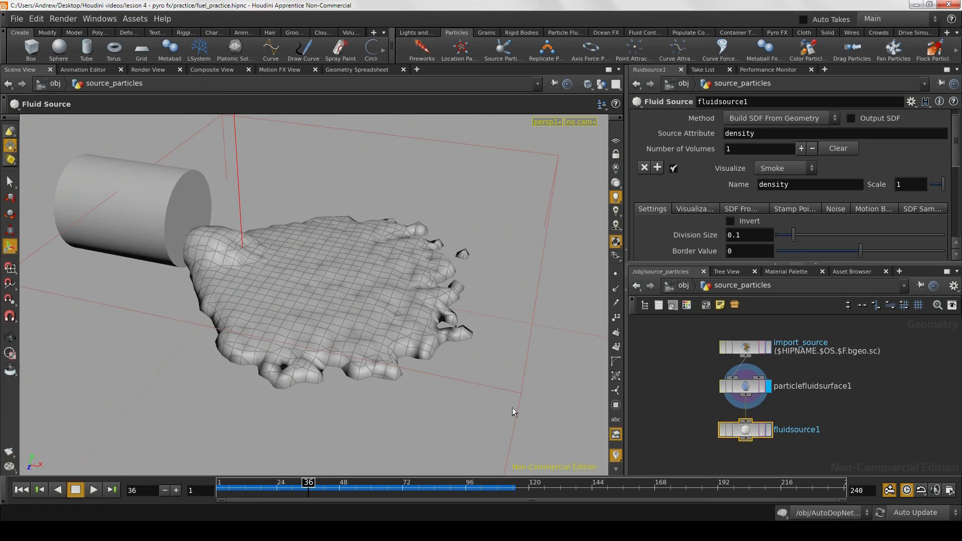
left_click_drag(493, 393, 389, 388, "alt")
key("Return")
key("Escape")
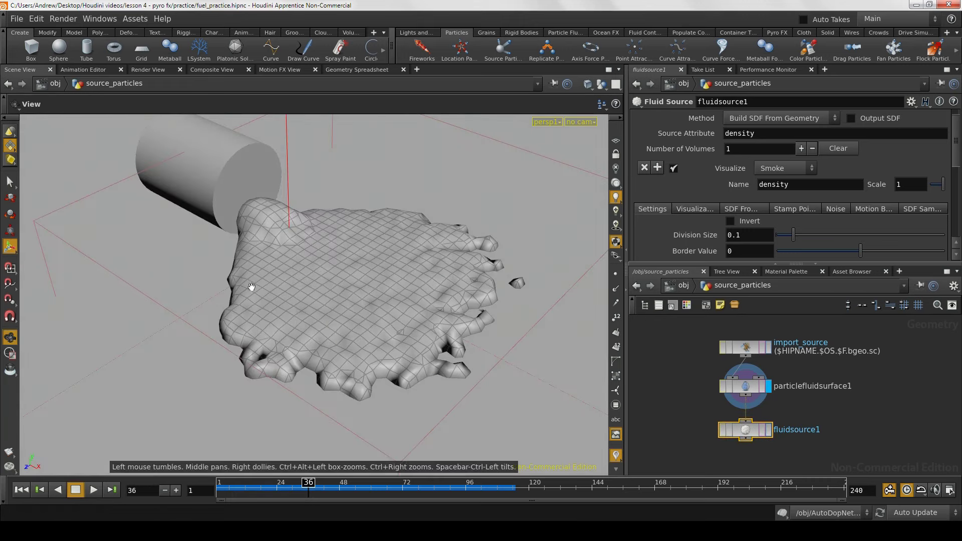
Step: Display the fluidsource1 output in the viewport and inspect the smoke volume in front of the barrel
left_click_drag(251, 285, 261, 321)
right_click_drag(260, 321, 233, 325, "alt")
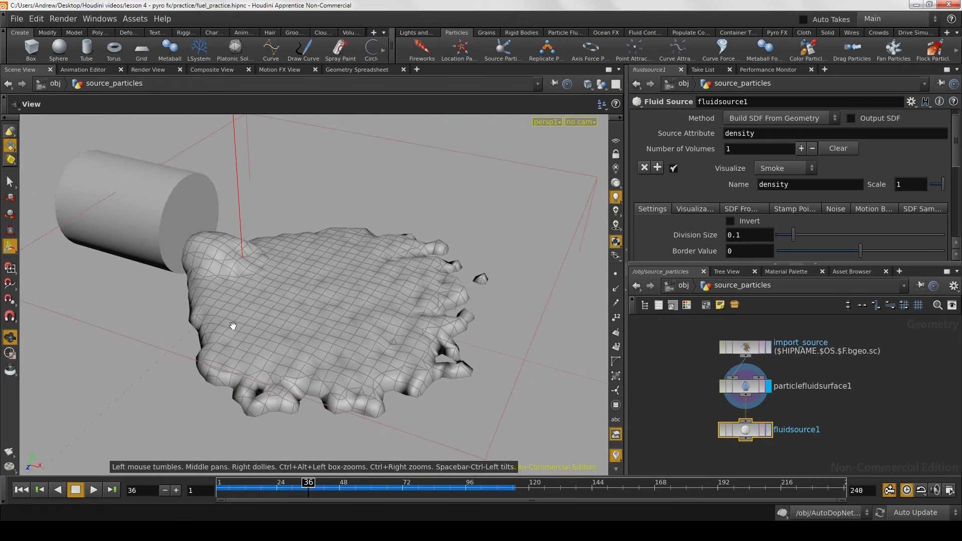
left_click_drag(254, 325, 216, 314, "alt")
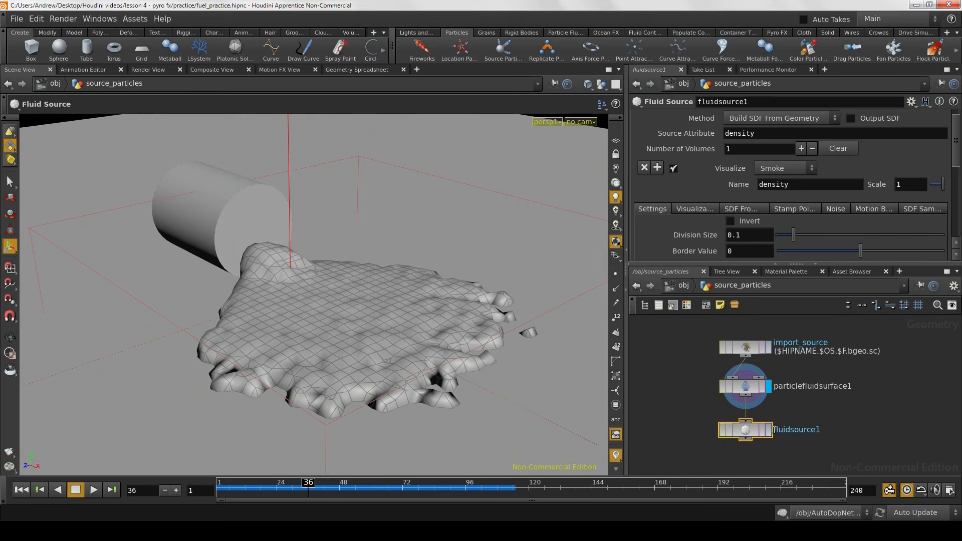
left_click(769, 429)
key("Escape")
left_click_drag(397, 329, 326, 382)
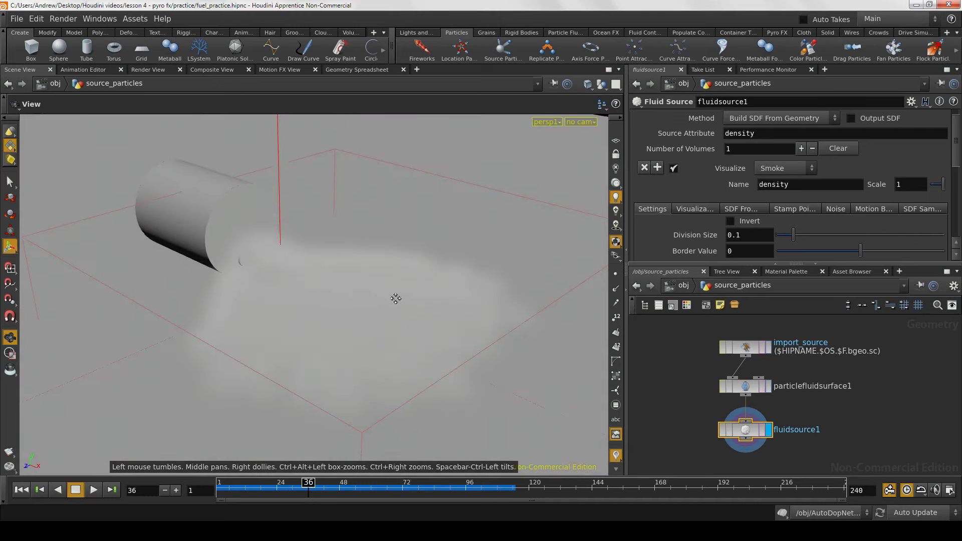
middle_click_drag(396, 298, 414, 319)
left_click_drag(331, 327, 403, 393)
right_click_drag(404, 393, 364, 389)
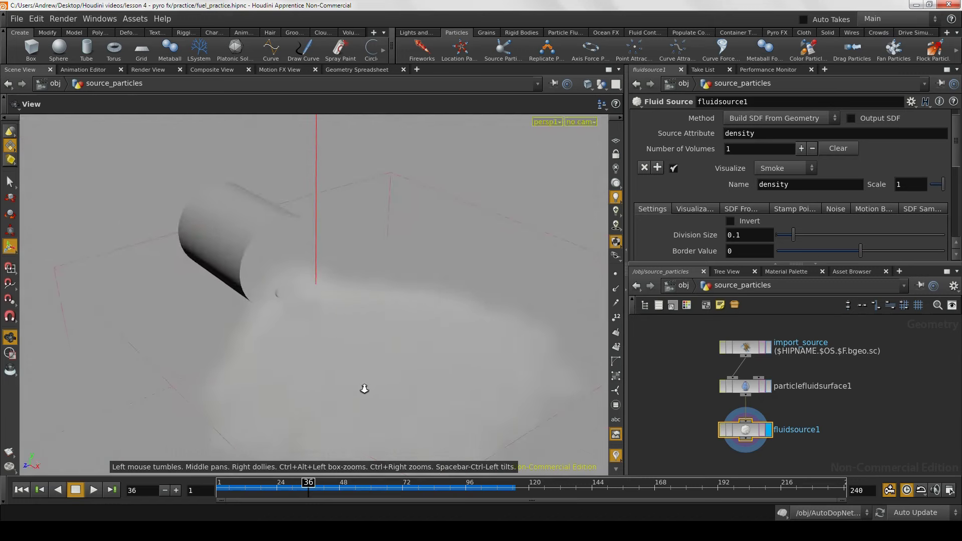
left_click_drag(364, 389, 456, 326)
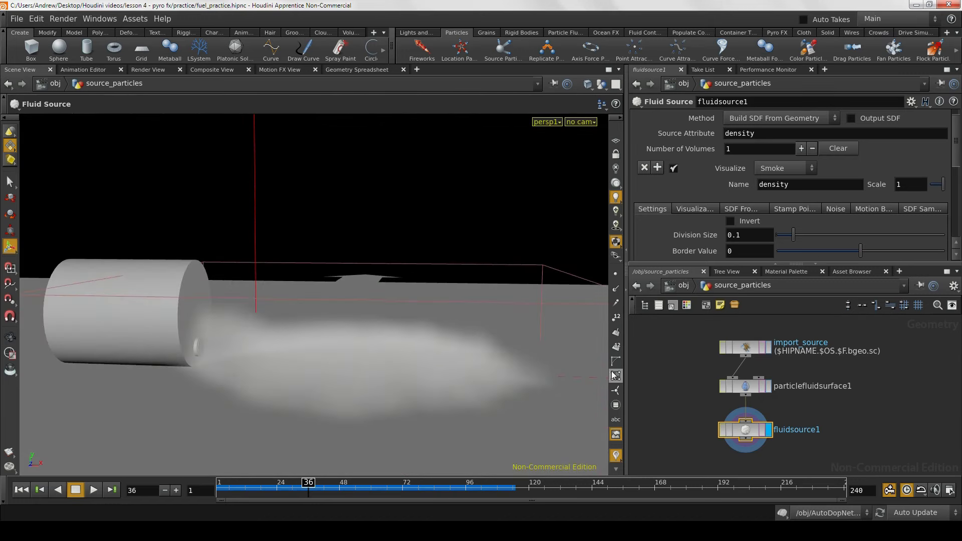
Step: Review the Step Size of particlefluidsurface1, then go back to the fluidsource1 parameters
left_click(753, 389)
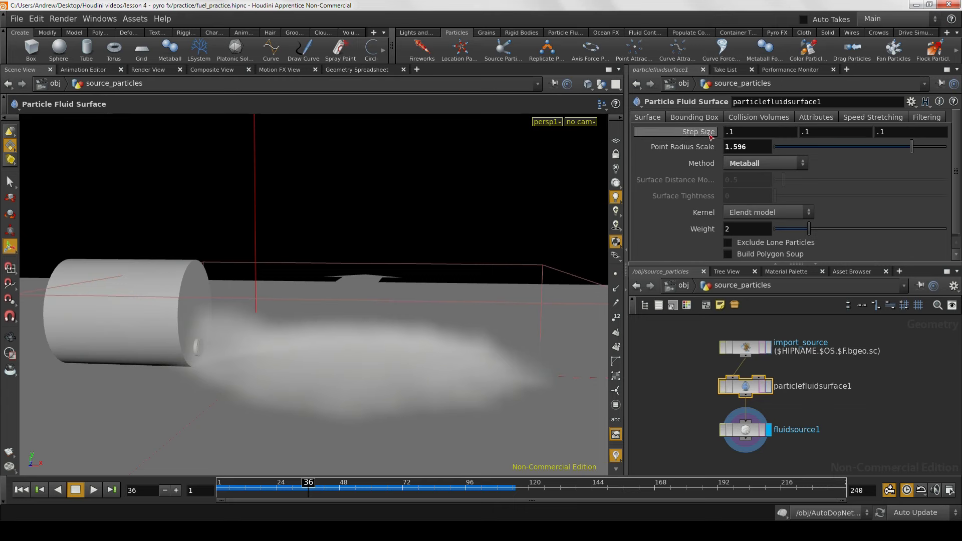
left_click_drag(451, 295, 362, 337, "alt")
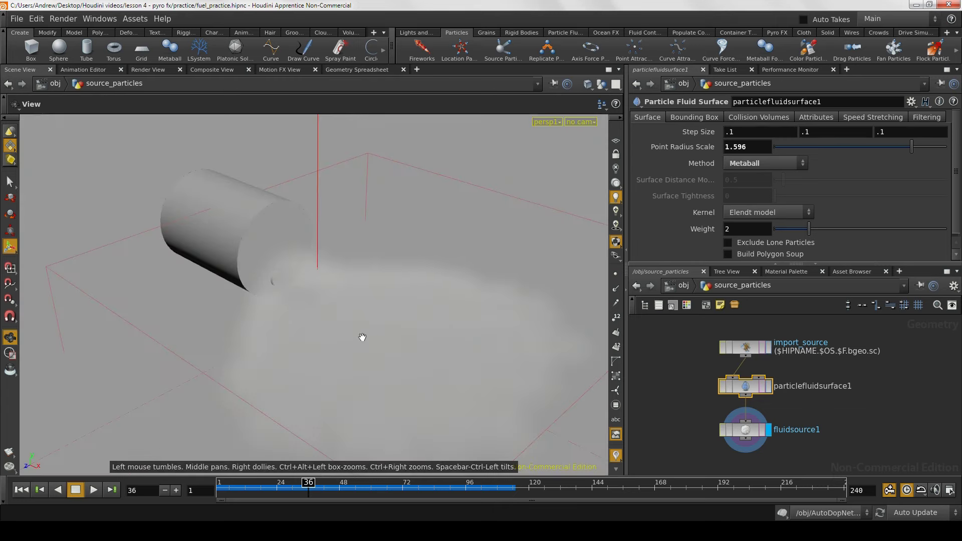
left_click_drag(470, 329, 511, 308)
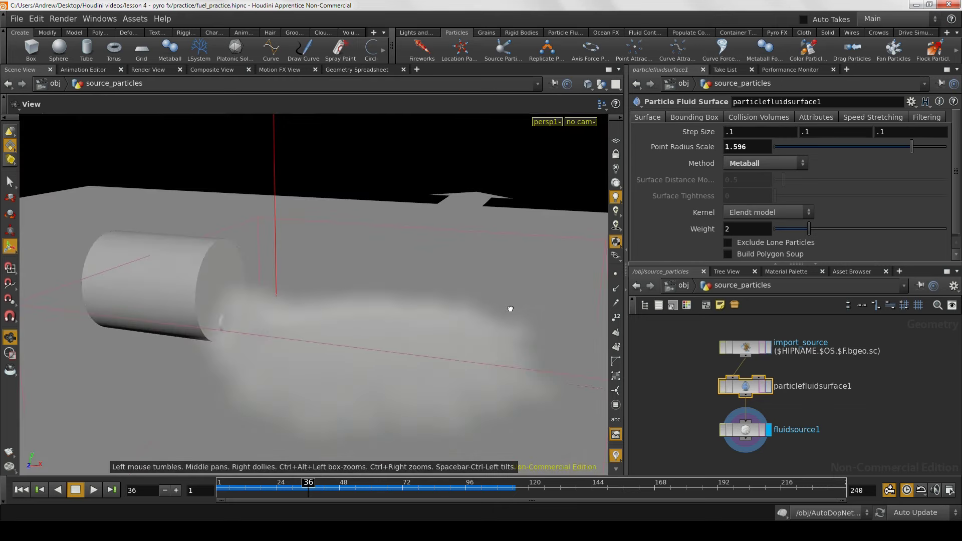
left_click(756, 432)
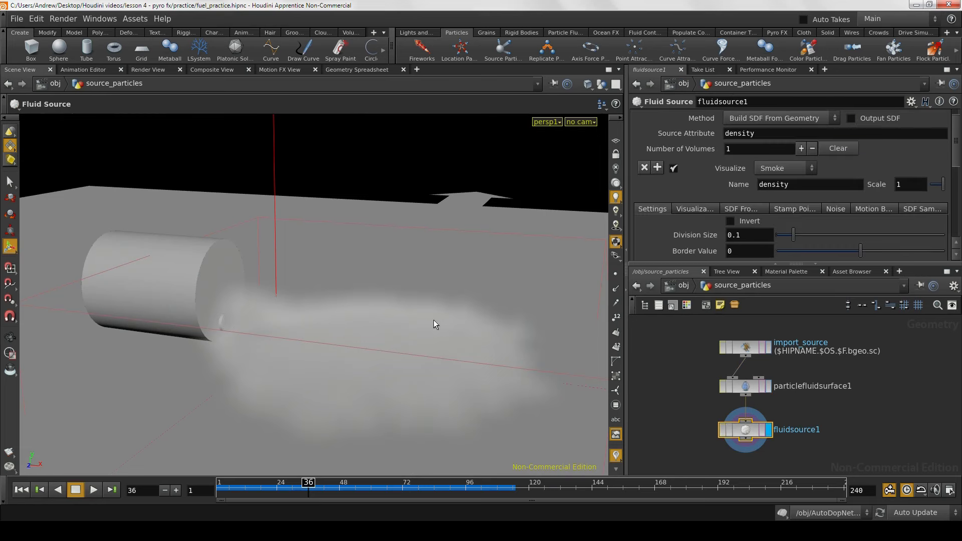
key("Escape")
left_click_drag(453, 311, 421, 329)
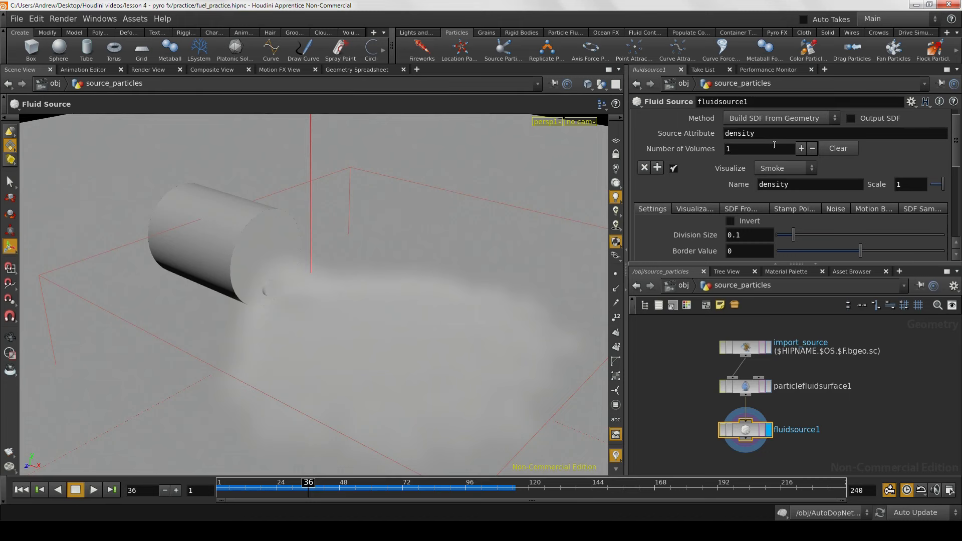
Step: Examine the fluid source's Source Attribute and how its density volume covers the puddle around the spout
scroll(774, 145, "up", 1)
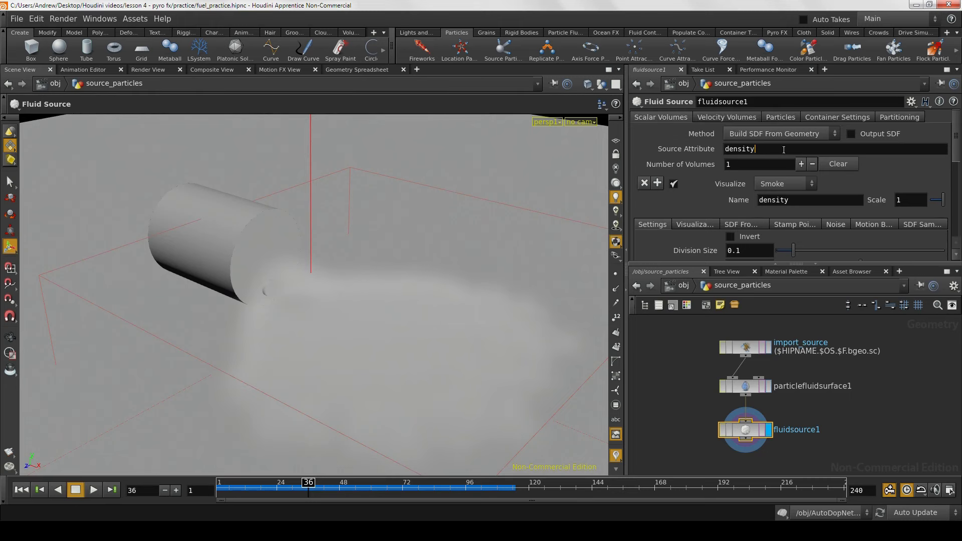
left_click_drag(756, 148, 723, 149)
left_click_drag(347, 275, 260, 307)
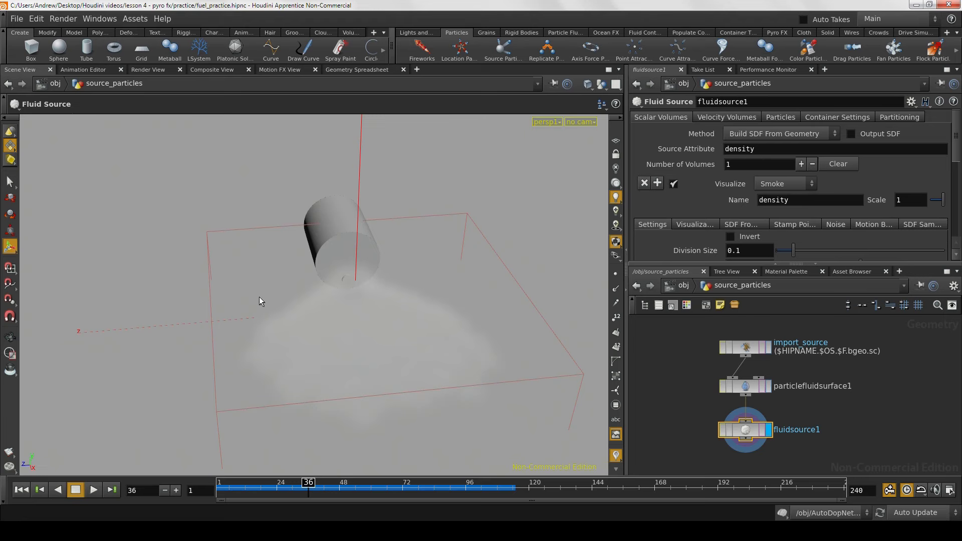
key("Escape")
left_click_drag(259, 297, 364, 287)
key("Return")
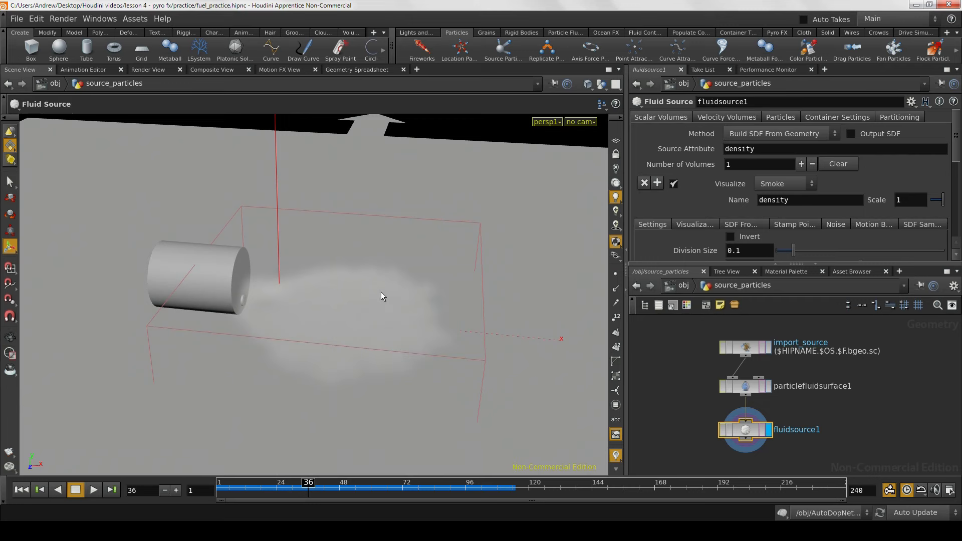
key("Escape")
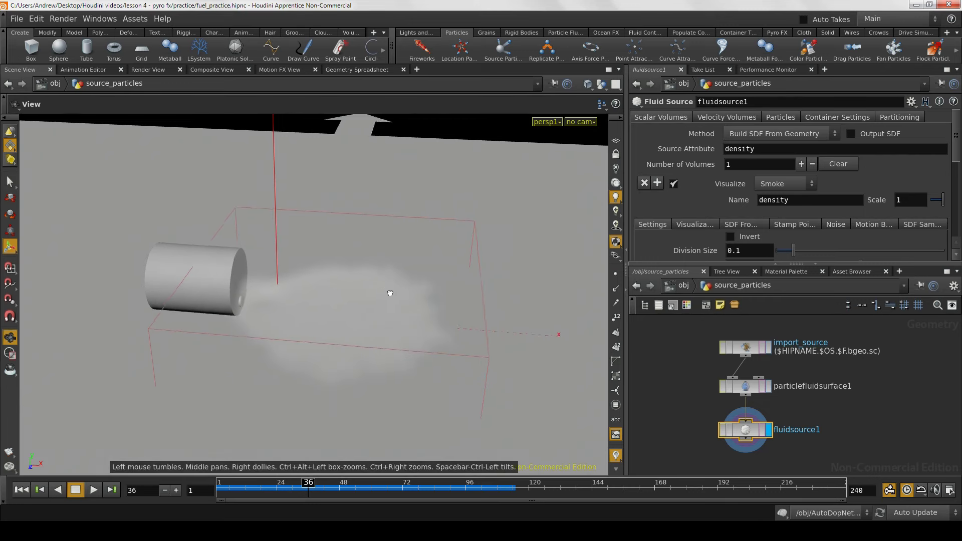
left_click_drag(389, 292, 436, 314)
key("Return")
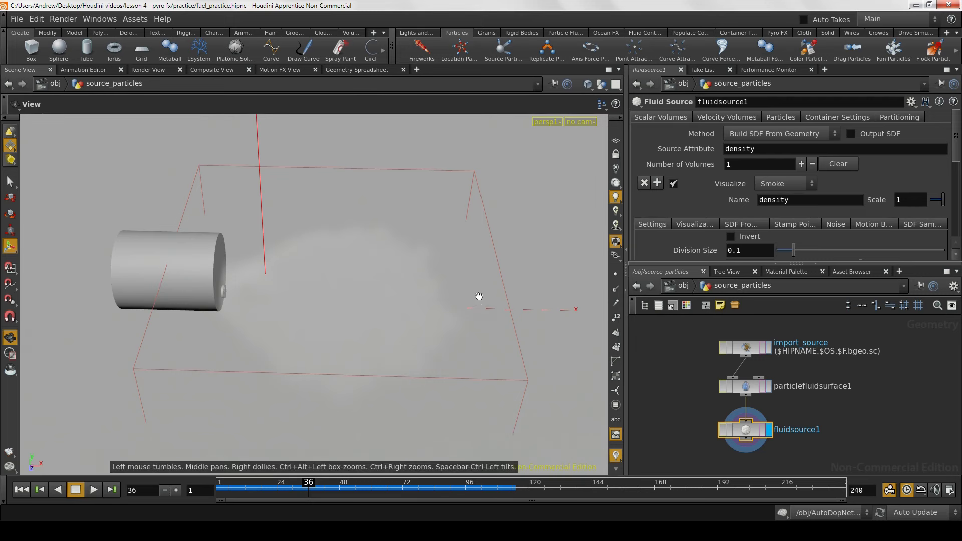
left_click_drag(479, 297, 471, 257)
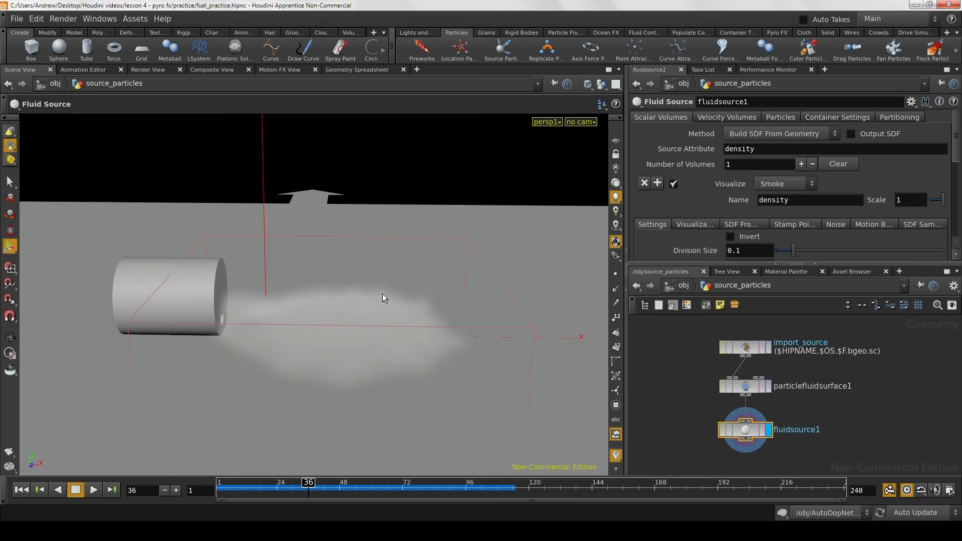
Step: Initialize the fluid source as Source Fuel and remove its temperature volume, keeping only the fuel volume
left_click(813, 119)
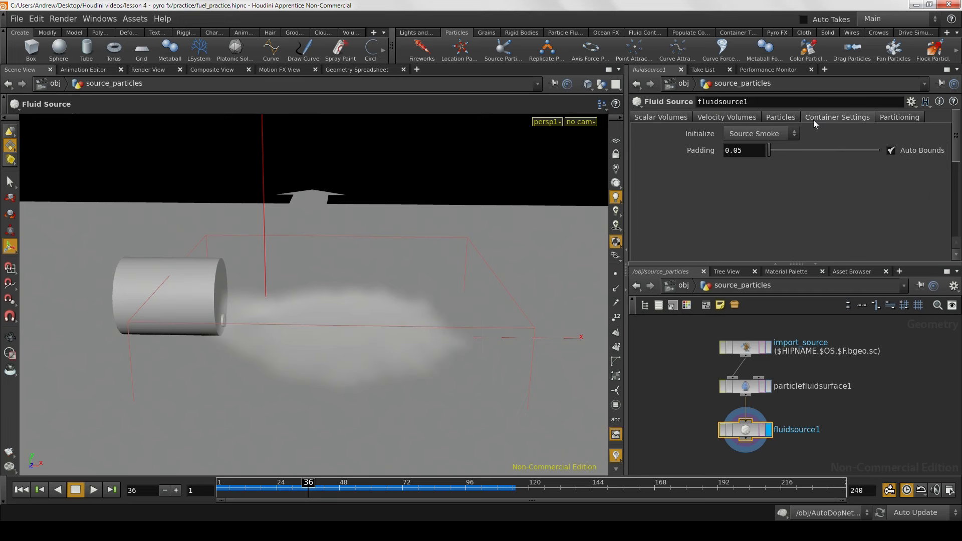
left_click(774, 132)
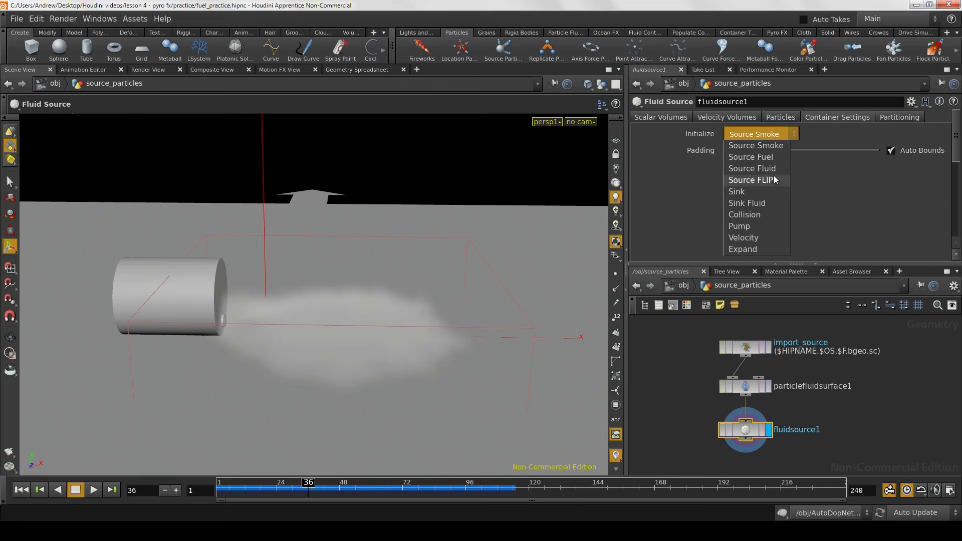
left_click(771, 159)
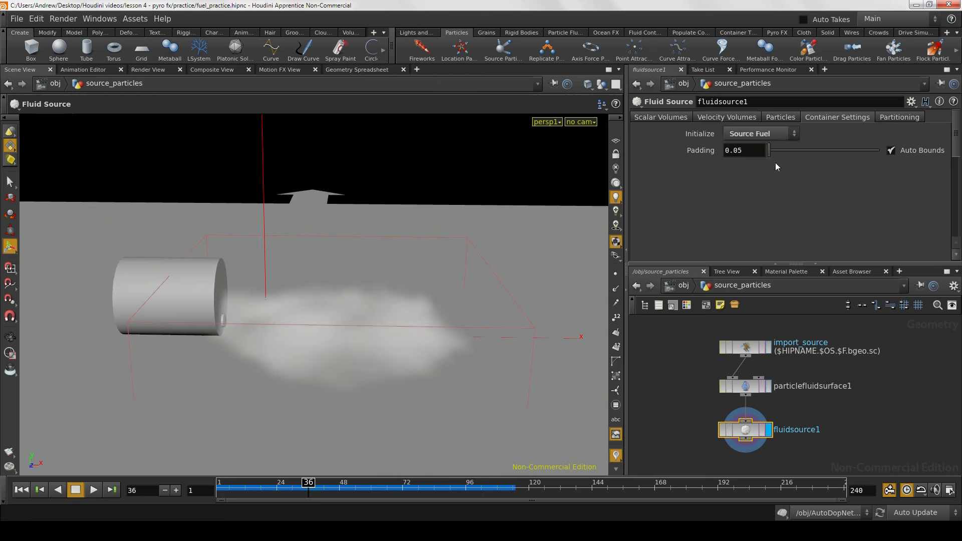
left_click(673, 120)
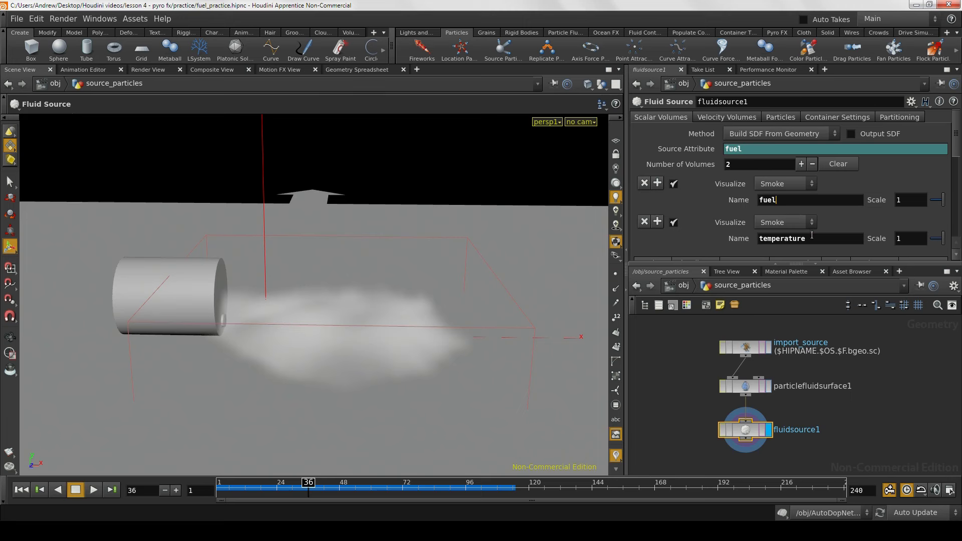
scroll(735, 193, "down", 2)
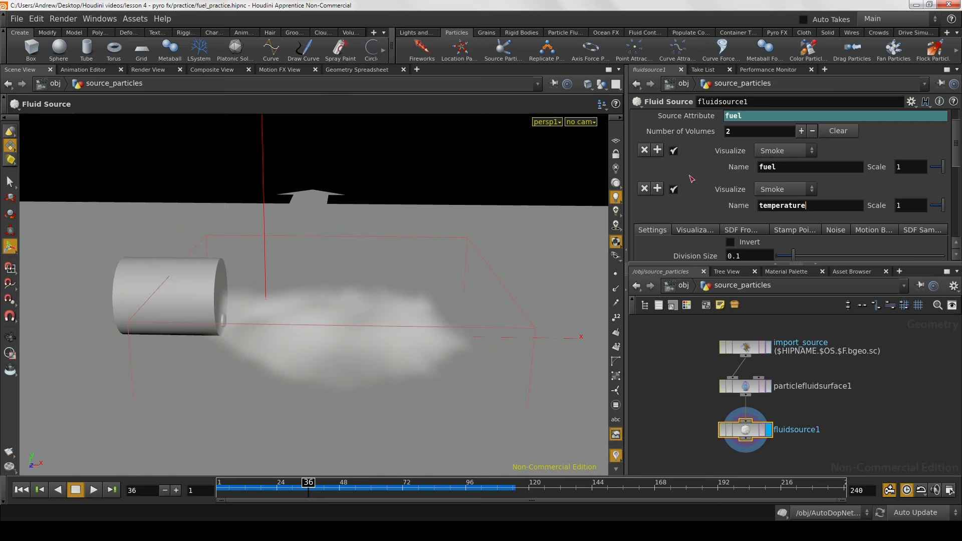
left_click(645, 190)
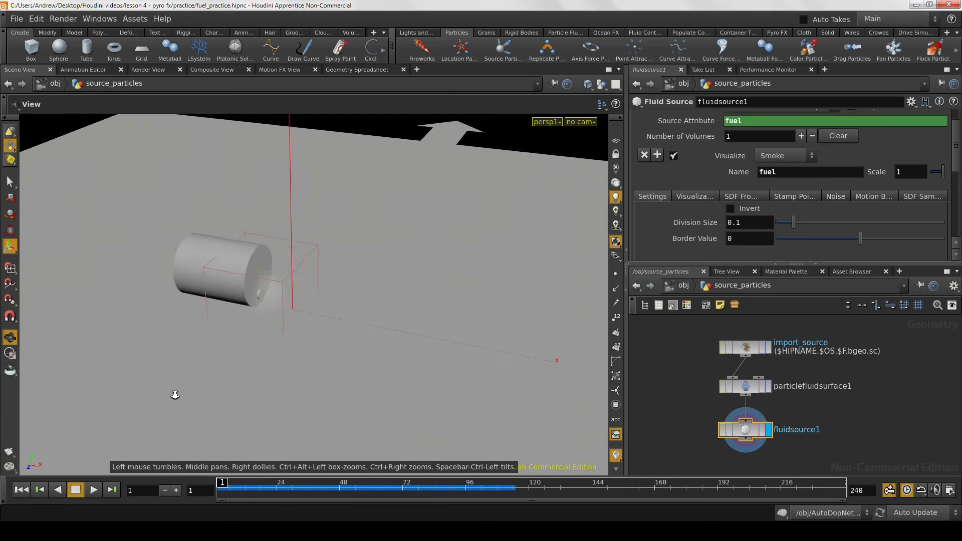
Step: Play the simulation from frame 1 to frame 101 and examine how the fuel volume spreads from the barrel
right_click_drag(174, 393, 168, 416, "alt")
left_click(95, 490)
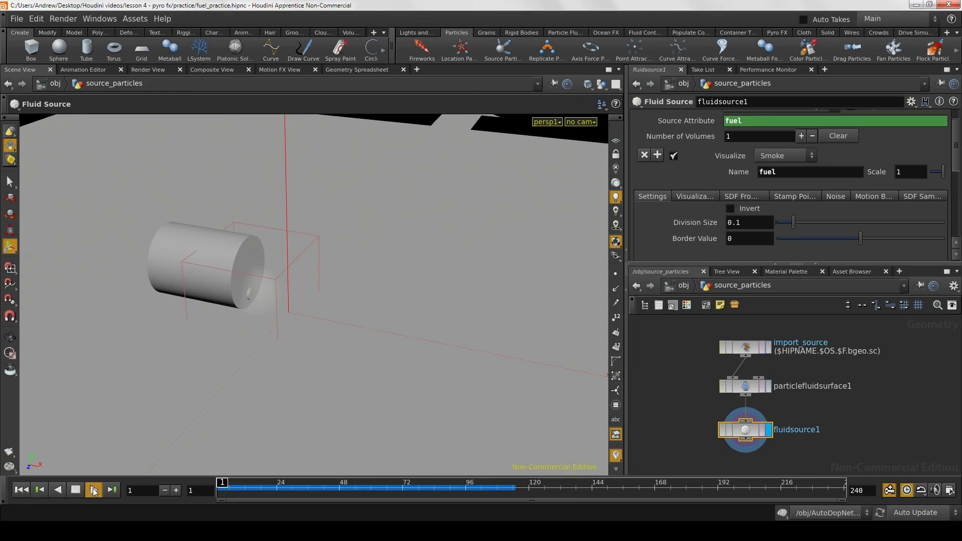
left_click_drag(241, 381, 275, 385, "alt")
left_click_drag(155, 422, 131, 420)
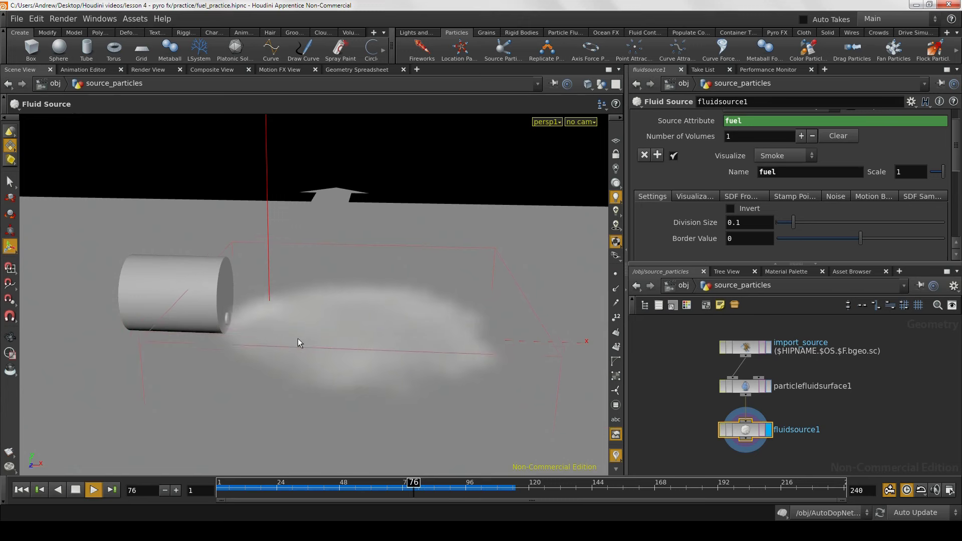
key("space")
left_click_drag(397, 367, 463, 335)
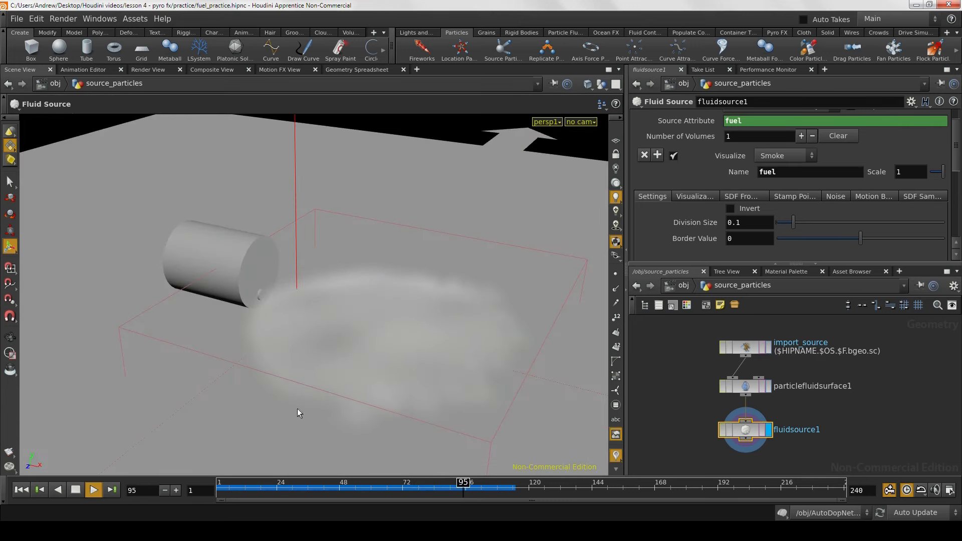
left_click(76, 489)
key("space")
left_click_drag(317, 366, 429, 292)
middle_click_drag(460, 291, 316, 323)
left_click_drag(316, 323, 324, 337)
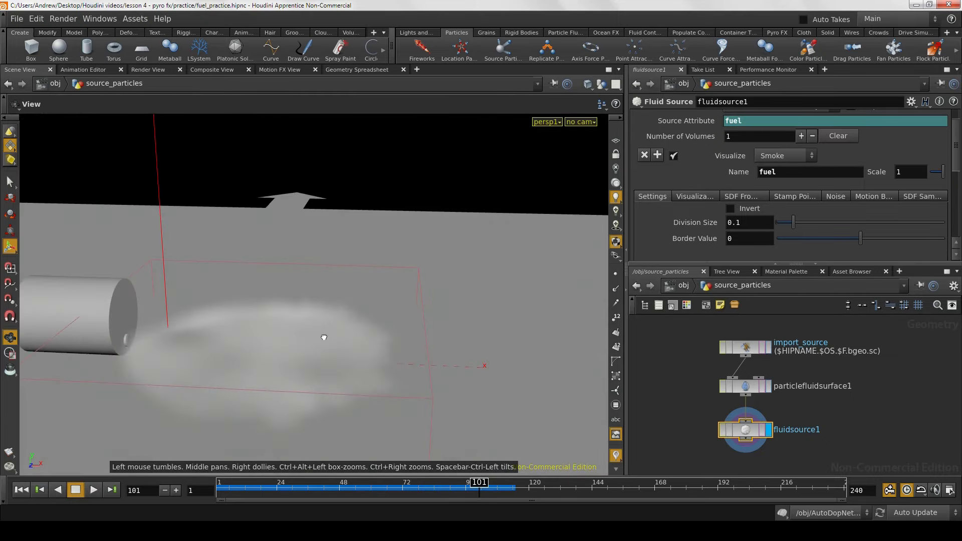
key("Return")
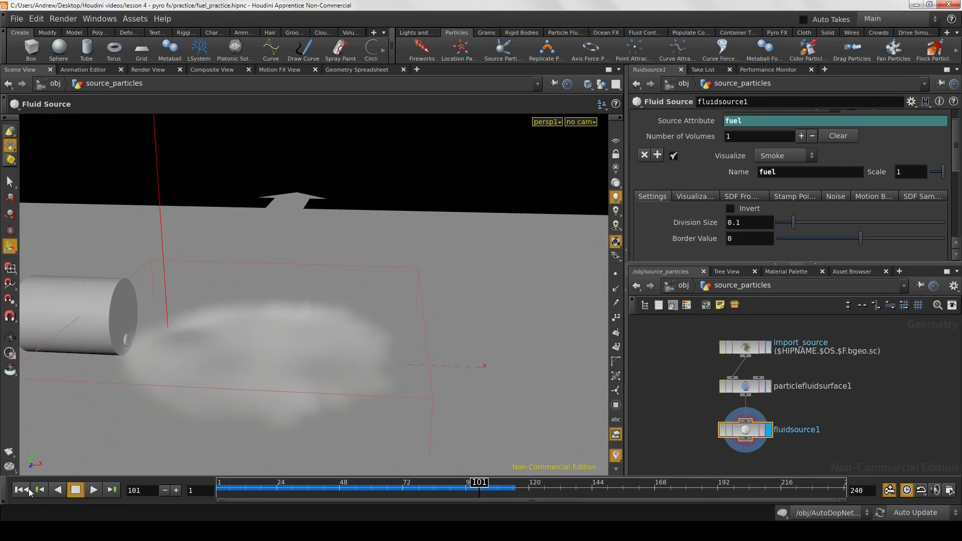
Step: Rewind to frame 1, replay to frame 41 and inspect the fuel volume up close from several angles
left_click(28, 490)
middle_click_drag(281, 361, 350, 355, "alt")
left_click_drag(350, 354, 342, 369, "alt")
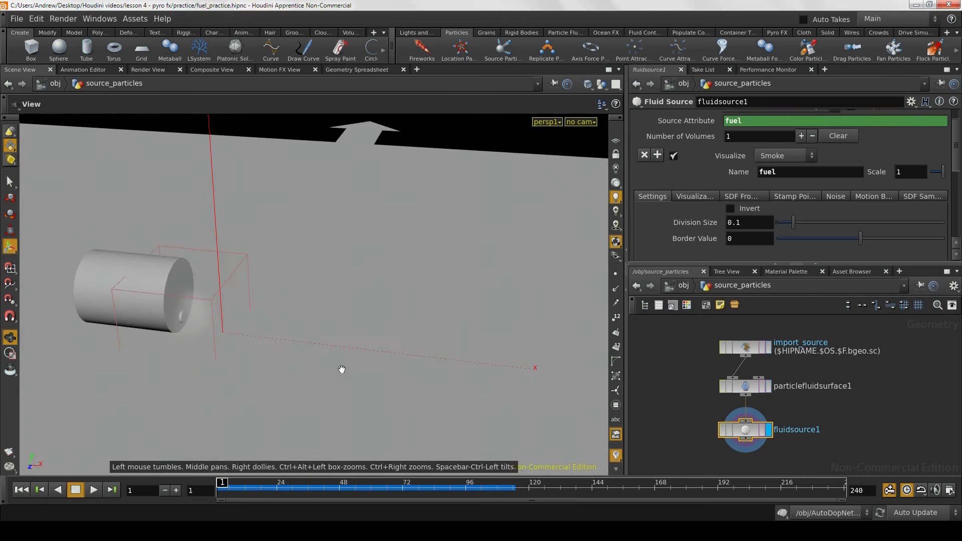
key("Return")
left_click(95, 489)
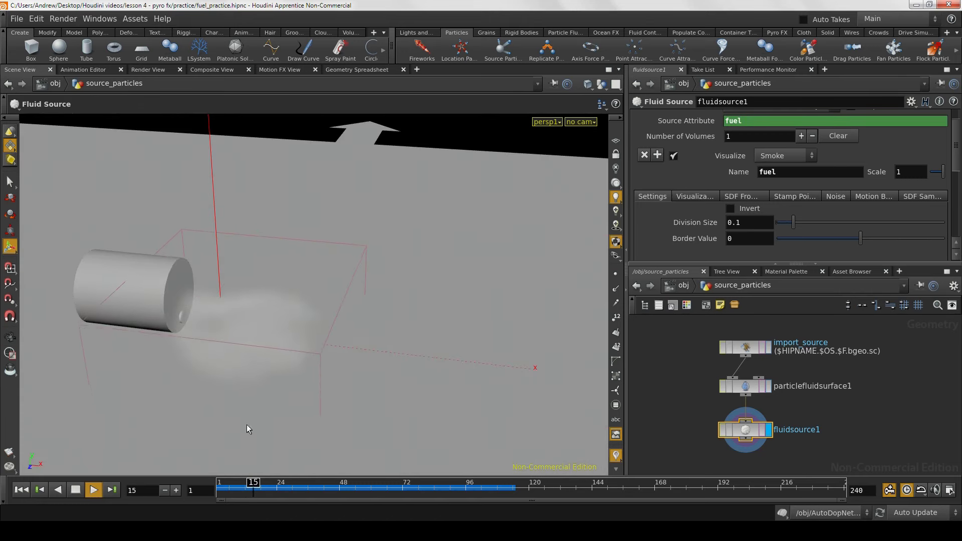
key("Escape")
left_click_drag(369, 378, 377, 369)
key("Return")
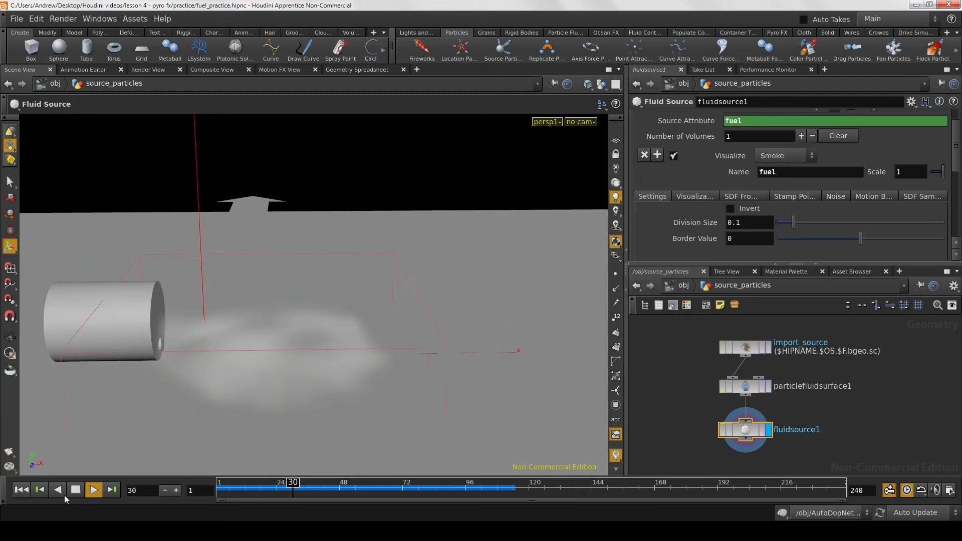
left_click(75, 489)
key("Escape")
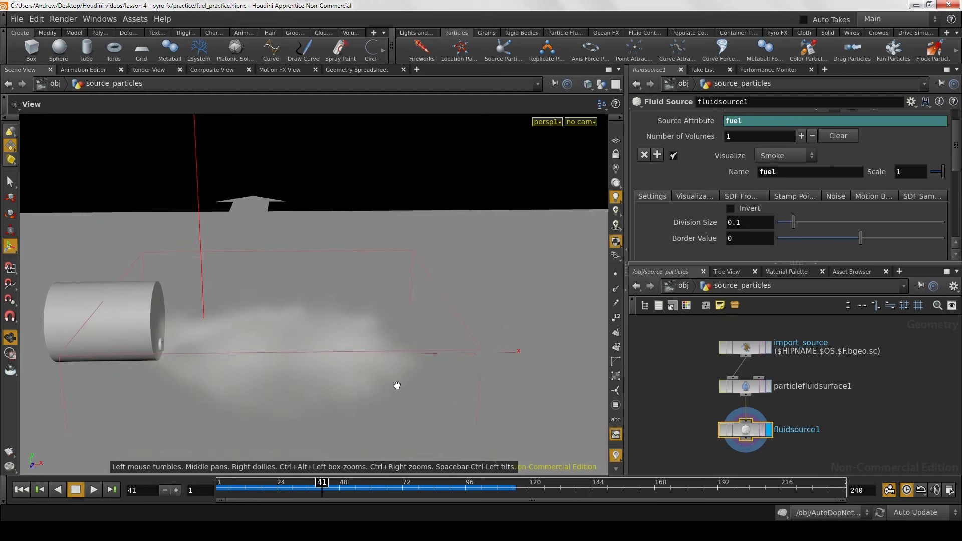
left_click_drag(397, 386, 360, 404, "alt")
right_click_drag(361, 404, 481, 399, "alt")
middle_click_drag(481, 399, 430, 350, "alt")
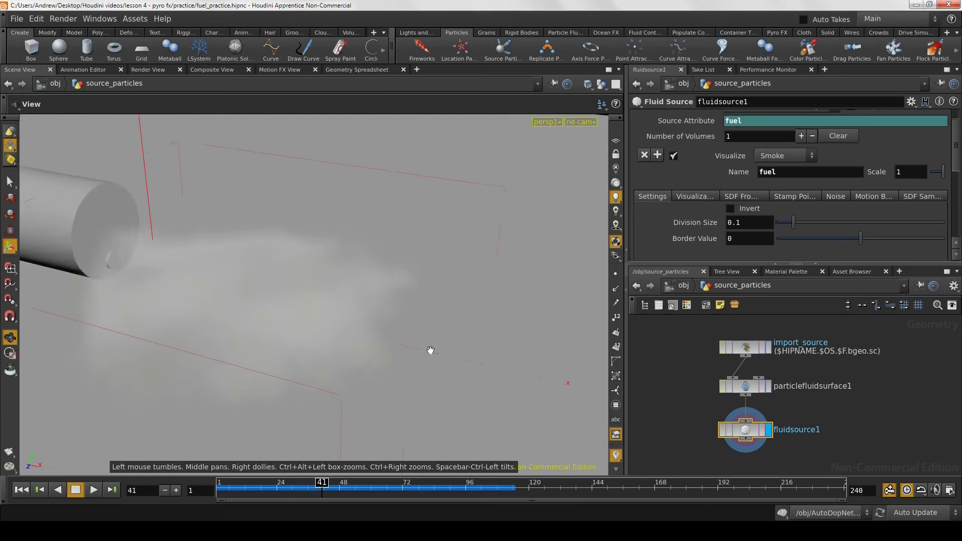
left_click_drag(429, 350, 254, 326)
key("Return")
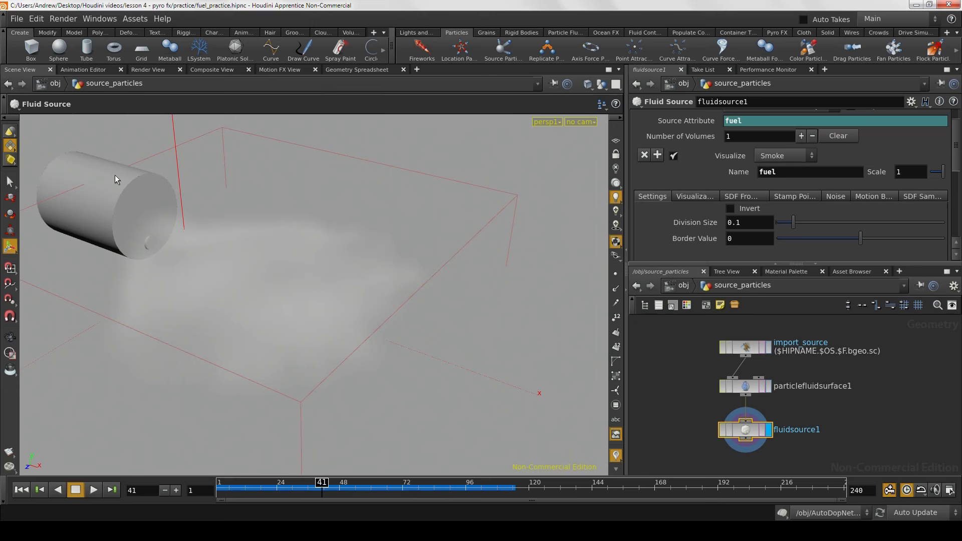
Step: Create a sphere object with a radius of 0.5 at the scene origin, beside the barrel's spout
left_click(60, 48)
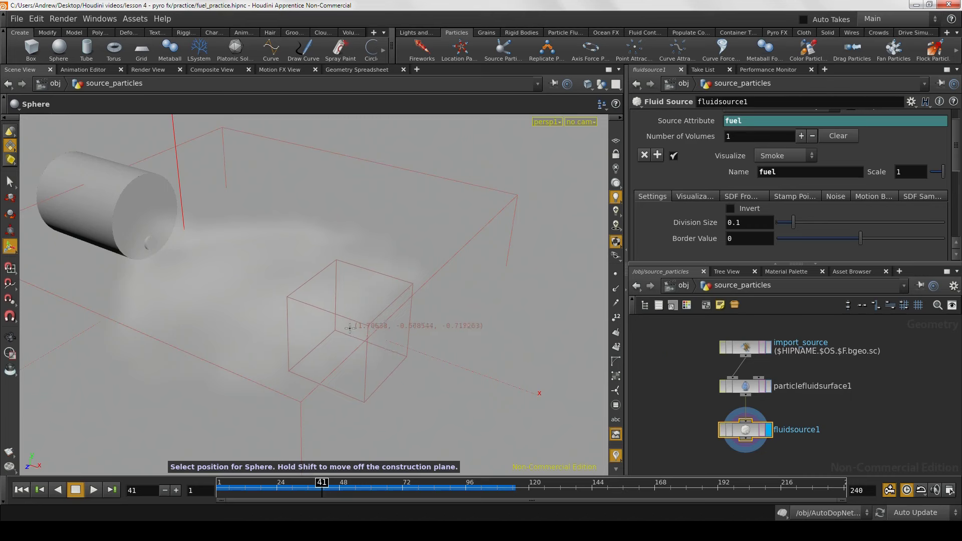
key("Return")
left_click_drag(351, 316, 210, 297, "alt")
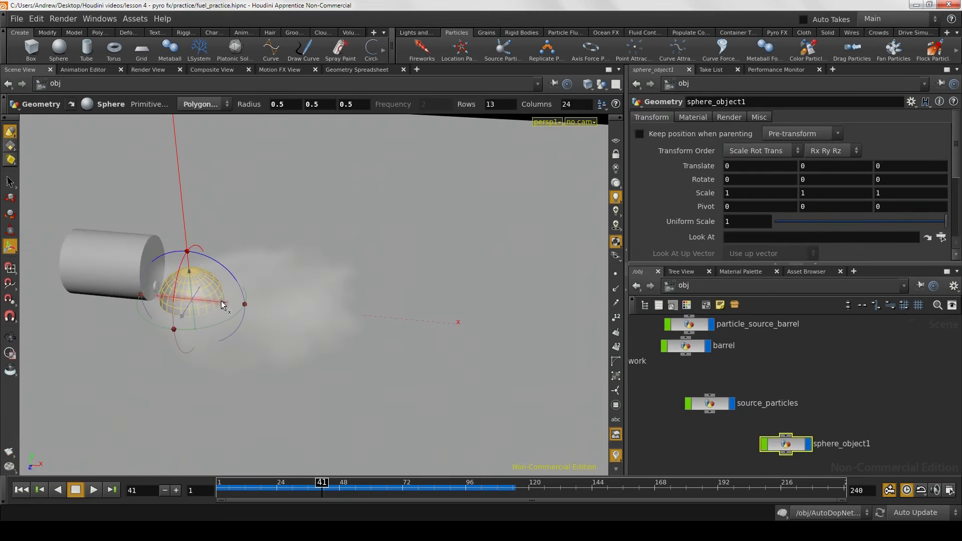
Step: Move the sphere along X to about 3.82, away from the barrel, and play the simulation to frame 69 to compare it with the fuel spread
left_click_drag(221, 306, 468, 340)
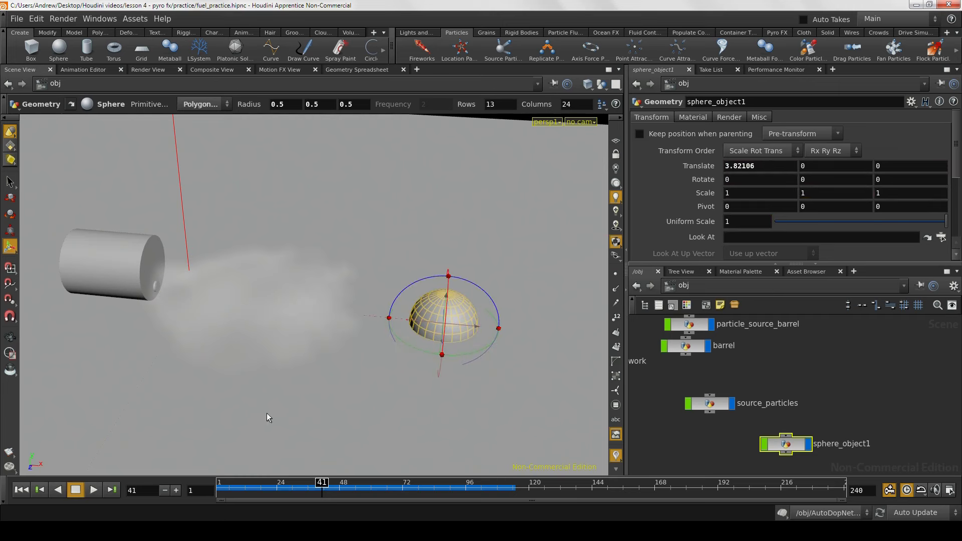
left_click(91, 493)
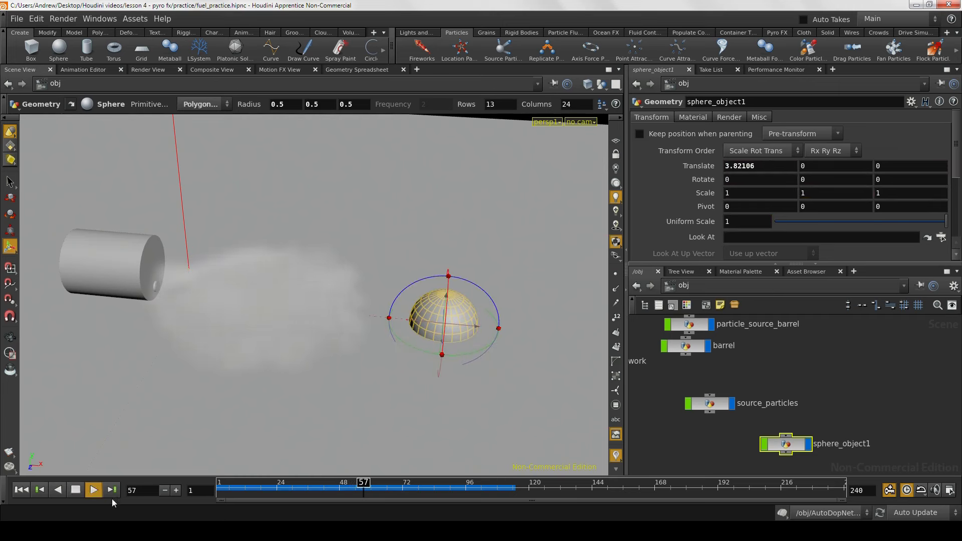
left_click(77, 490)
key("Escape")
left_click_drag(275, 382, 351, 356)
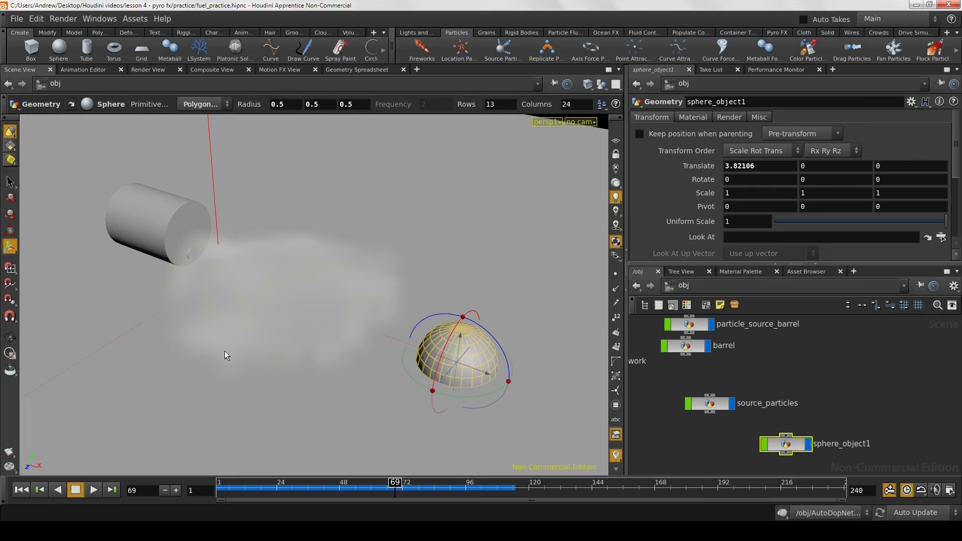
left_click_drag(371, 321, 355, 297)
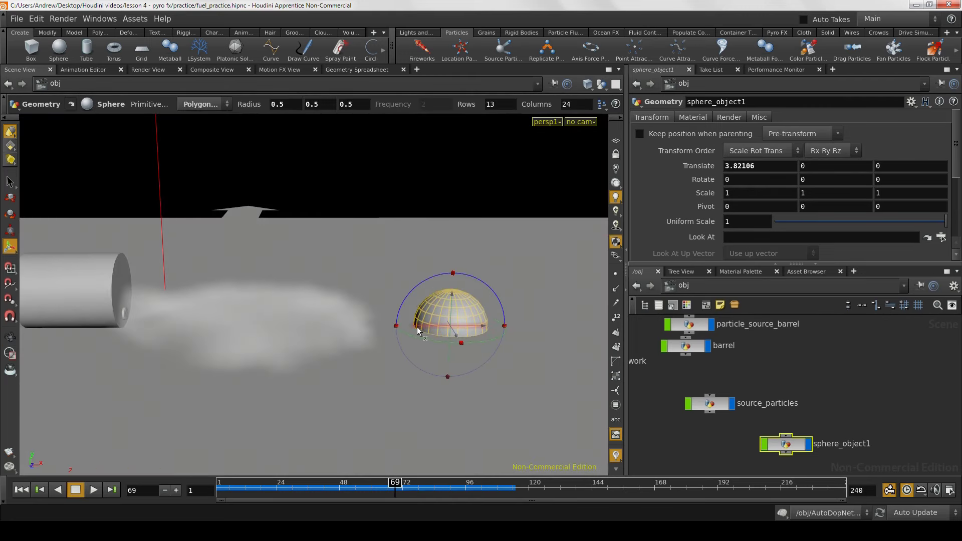
Step: Place the sphere at the fuel cloud's far edge, about X 2.64 and Y 0.24, and set its uniform scale to 0.1
left_click_drag(474, 323, 194, 336)
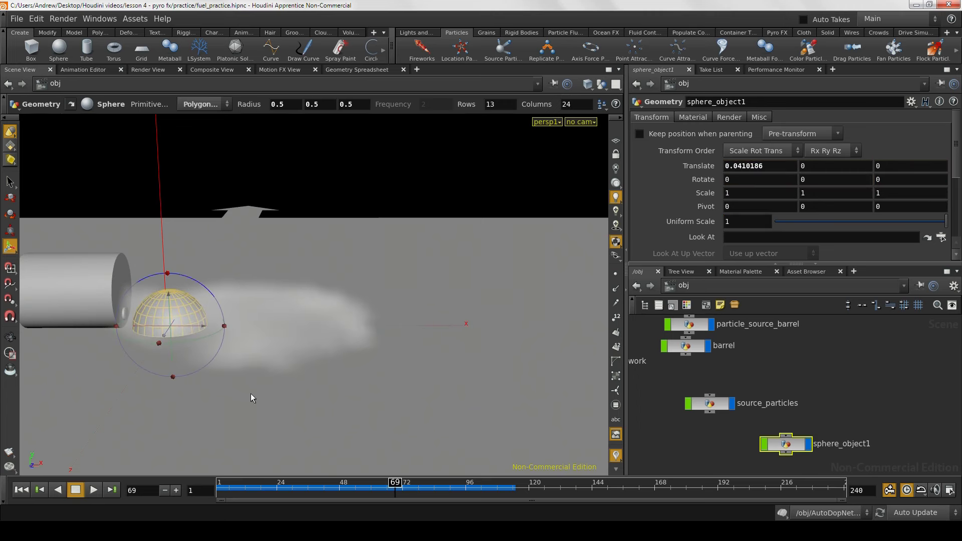
left_click_drag(203, 326, 368, 287)
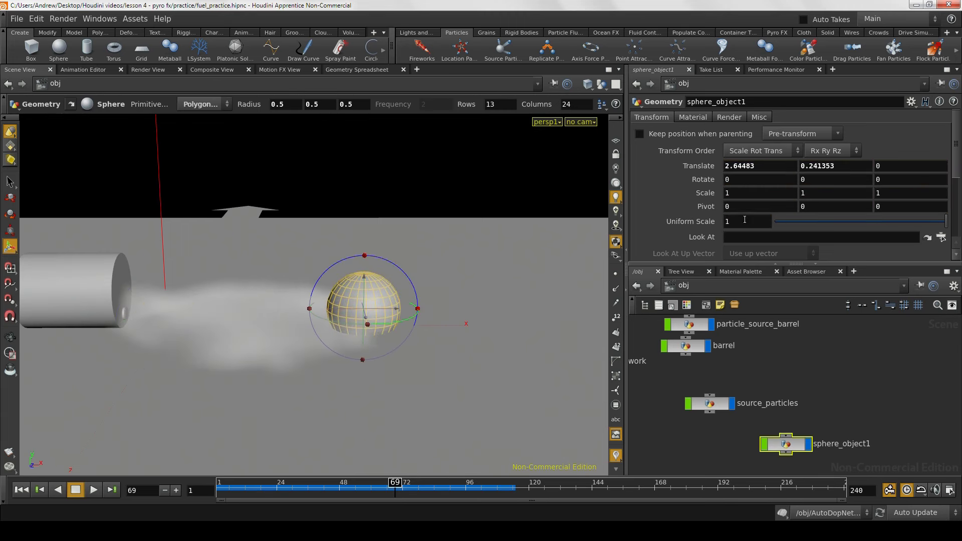
left_click(770, 221)
key("Return")
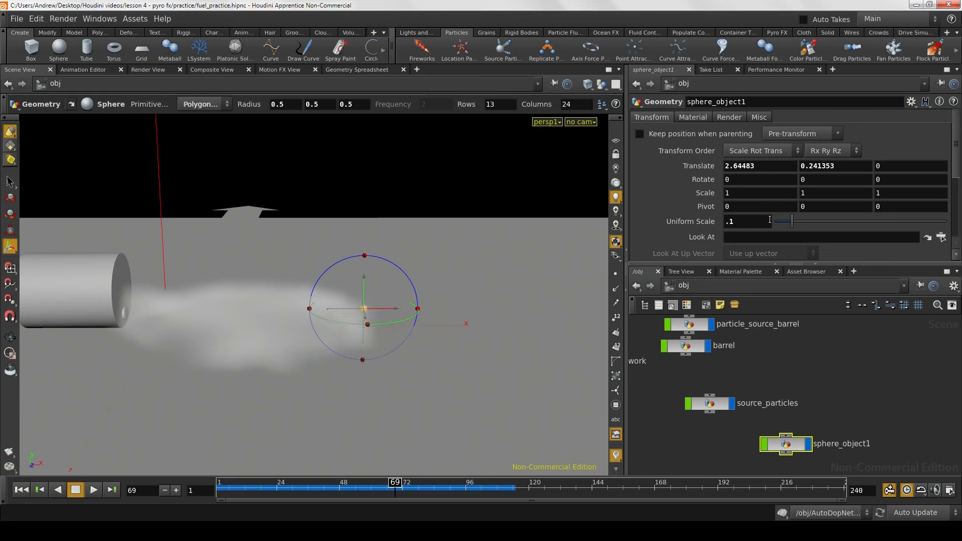
Step: Lower the small sphere close to the ground inside the fuel's leading edge, at about X 2.58 and Y 0.02
left_click_drag(279, 308, 289, 276, "alt")
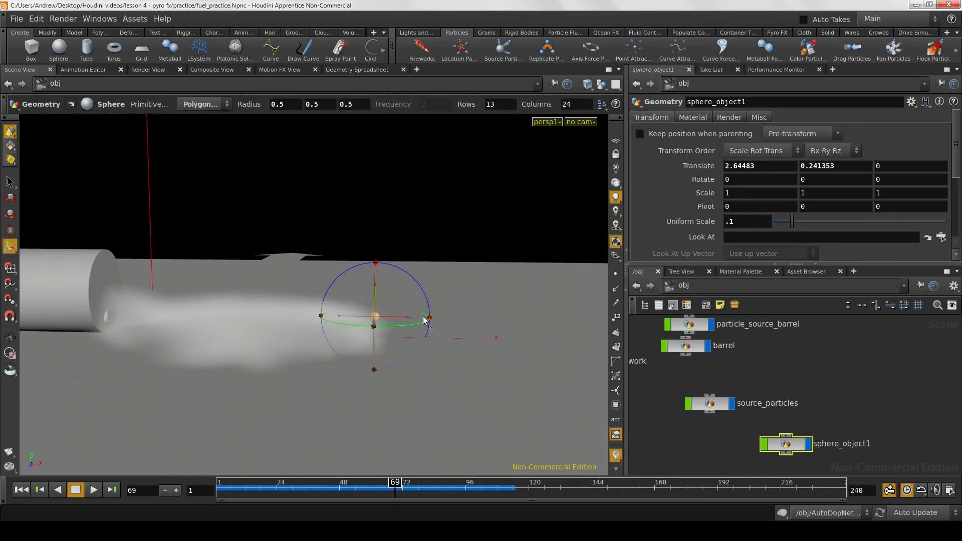
middle_click_drag(408, 315, 401, 315)
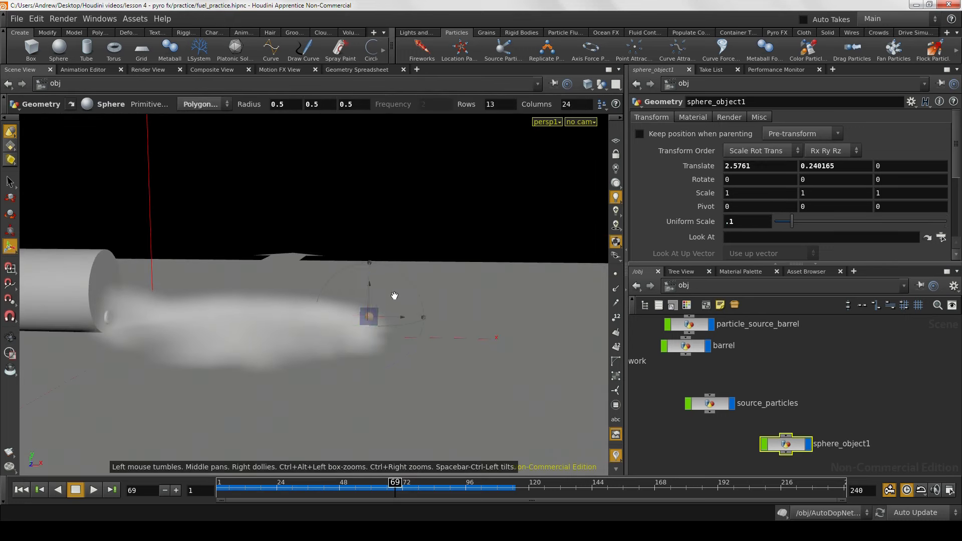
left_click_drag(393, 295, 451, 350, "alt")
key("Escape")
key("Escape")
key("Escape")
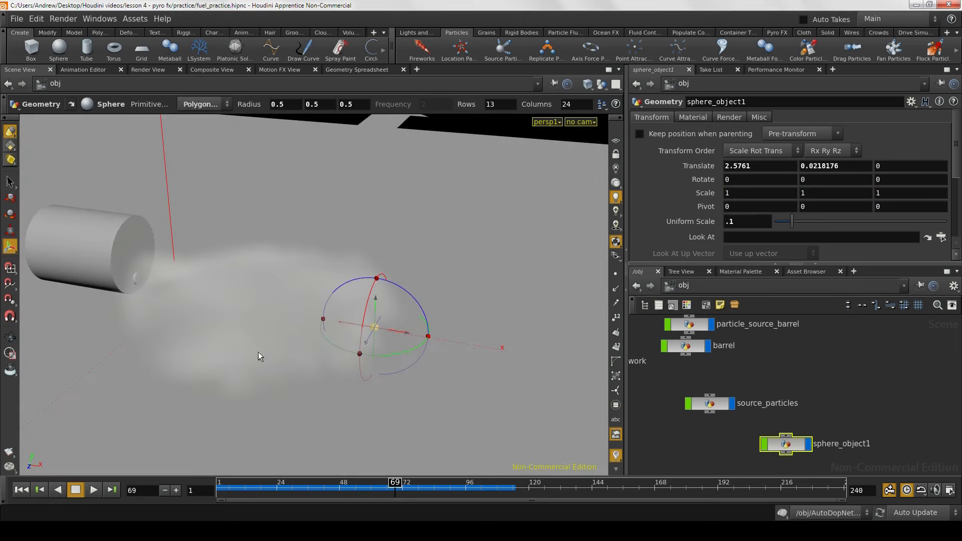
Step: Fine-tune the sphere's position within the fuel cloud's edge to about X 2.54 and Y 0.05, checking it from several angles
key("Escape")
left_click_drag(188, 302, 322, 312)
key("Escape")
mouse_move(393, 329)
left_mouse_down()
mouse_move(301, 337)
mouse_move(279, 456)
mouse_move(372, 326)
mouse_move(369, 338)
mouse_move(394, 344)
left_mouse_up()
key("Escape")
key("Escape")
left_click_drag(297, 320, 308, 352)
key("Escape")
right_click_drag(308, 352, 383, 366)
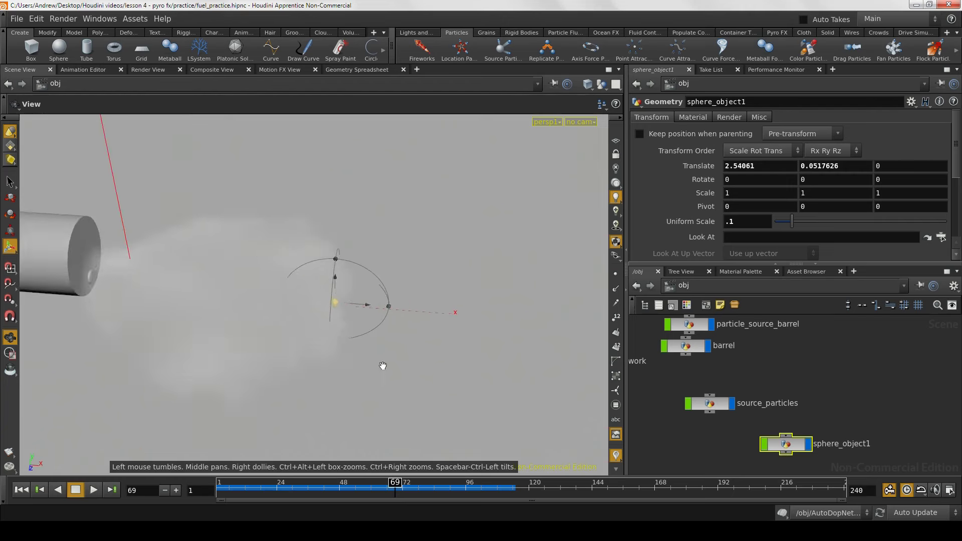
left_click_drag(382, 365, 391, 350)
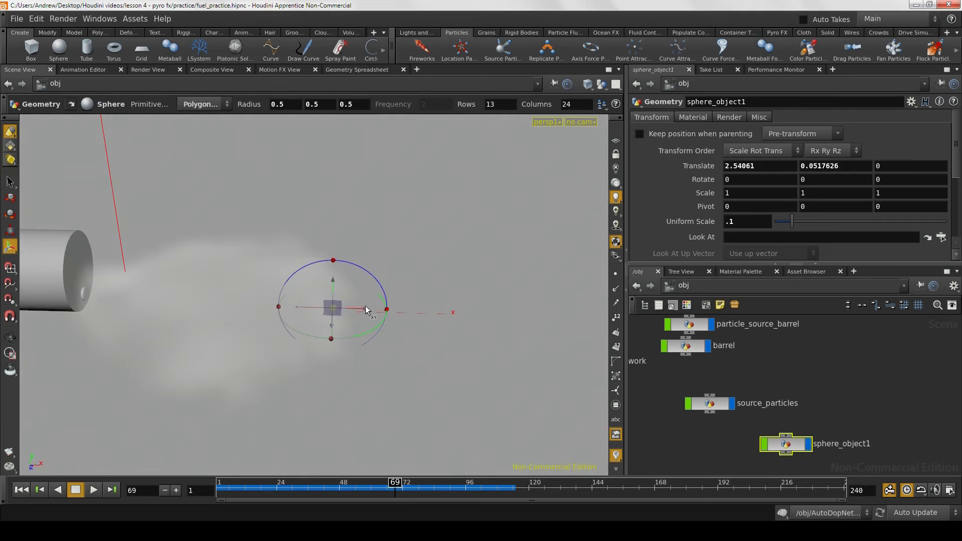
mouse_move(365, 307)
left_mouse_down()
mouse_move(397, 308)
mouse_move(369, 303)
left_mouse_up()
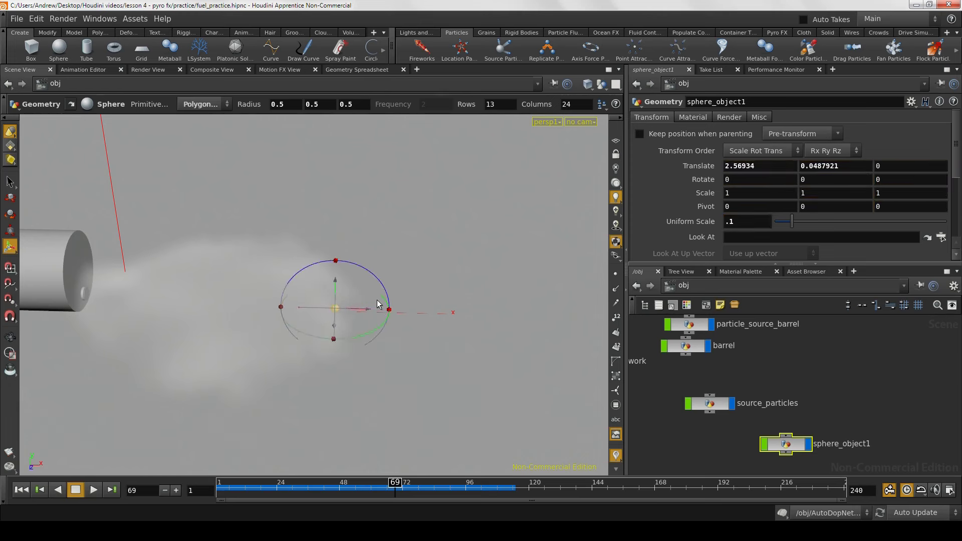
left_click_drag(366, 309, 365, 308)
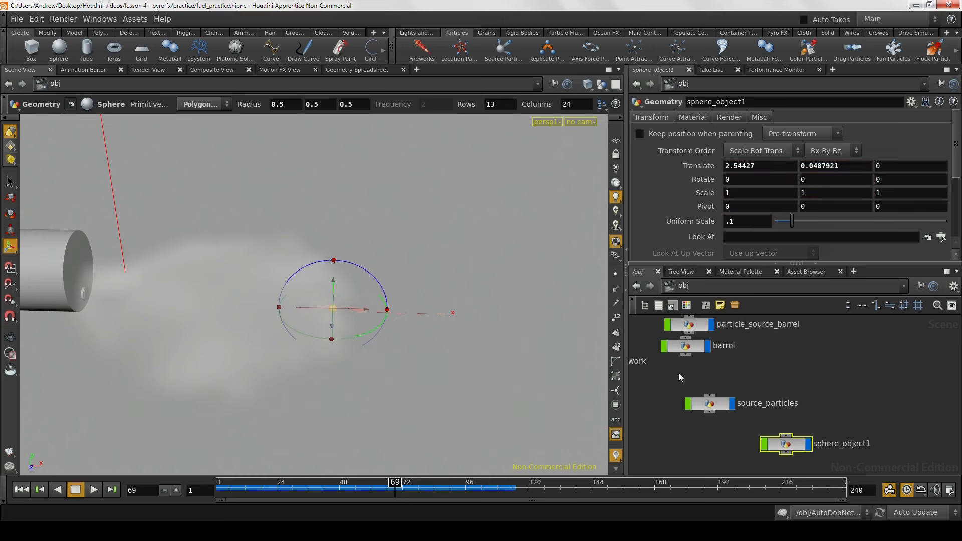
Step: Move the source_particles node apart from the others in the network and rename it oil_spill
middle_click_drag(679, 377, 704, 389)
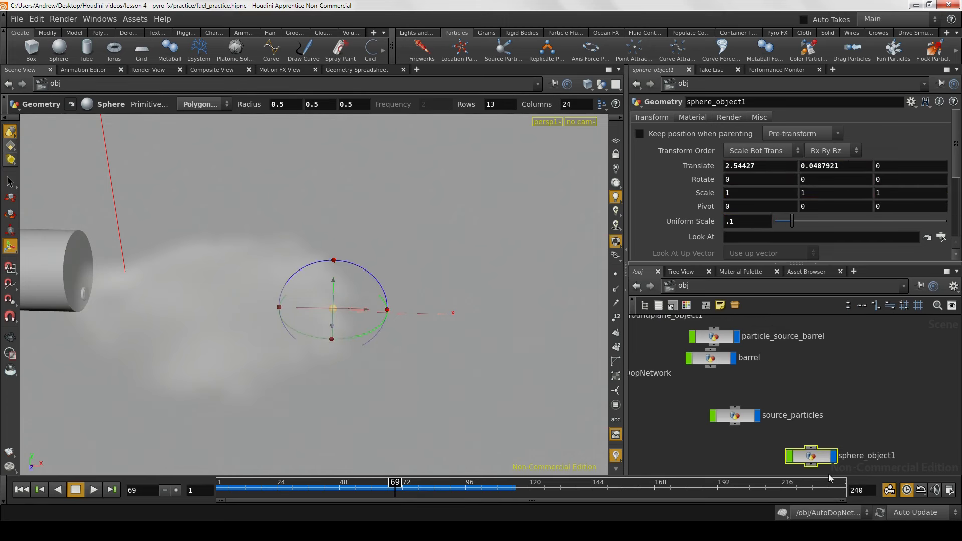
left_click_drag(745, 429, 845, 386)
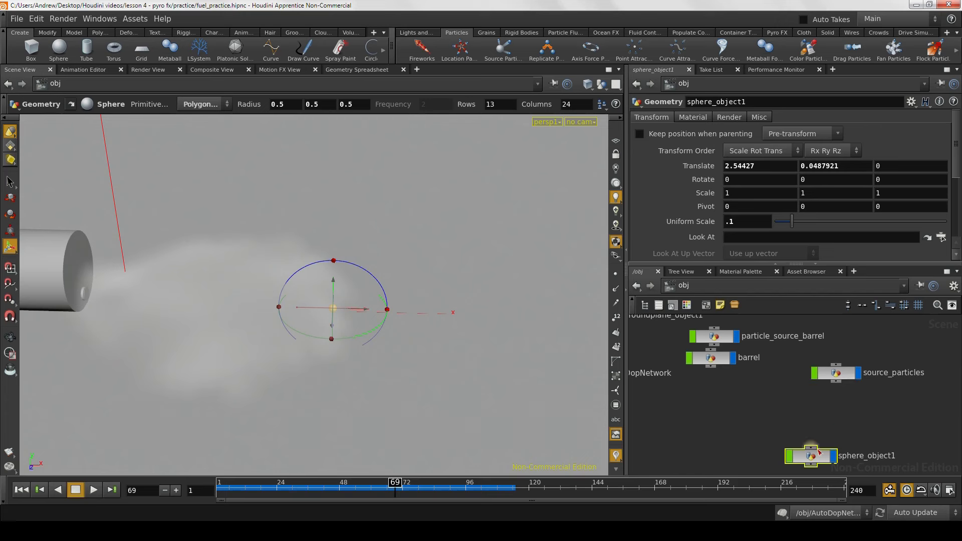
middle_click_drag(828, 395, 781, 396)
double_click(808, 387)
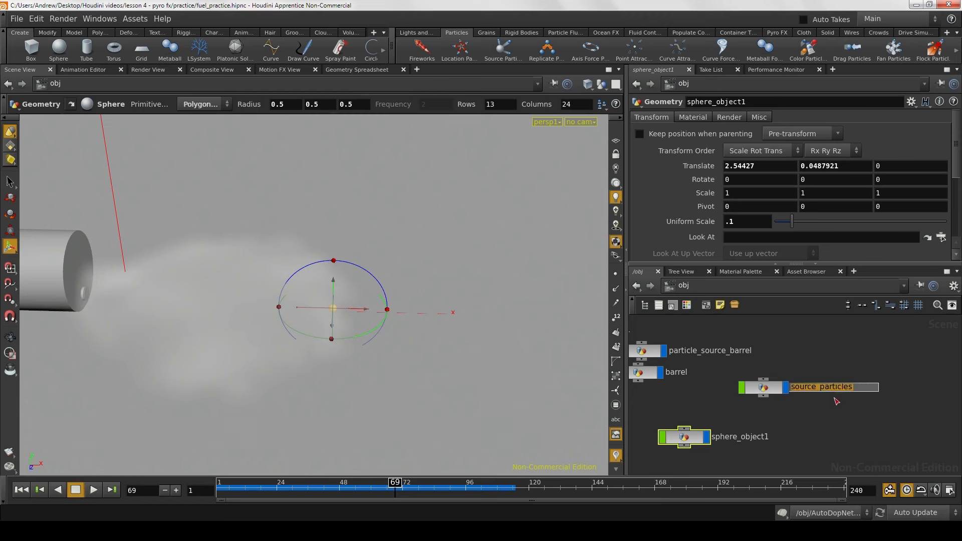
type("O")
key("Return")
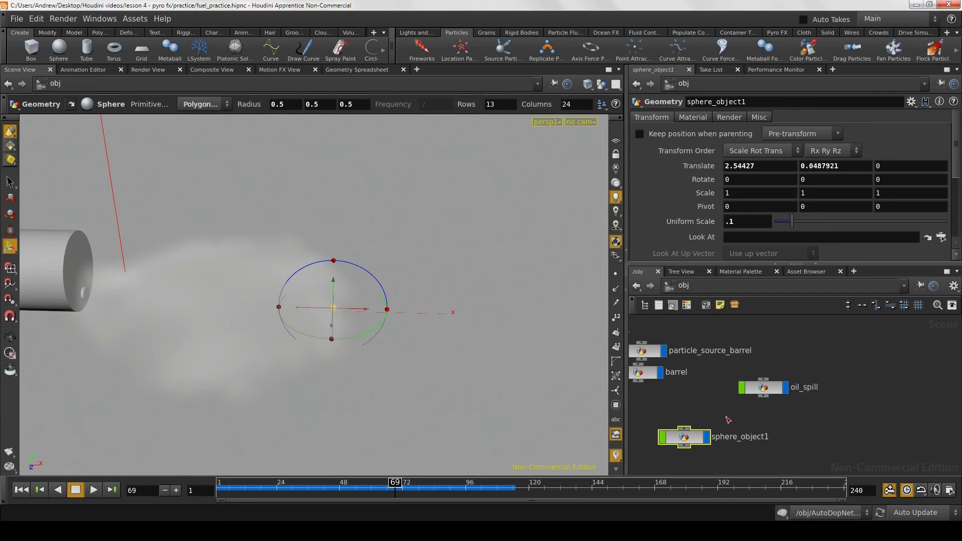
Step: Rename the sphere's object node as flame_source
double_click(750, 437)
left_click_drag(786, 436, 705, 435)
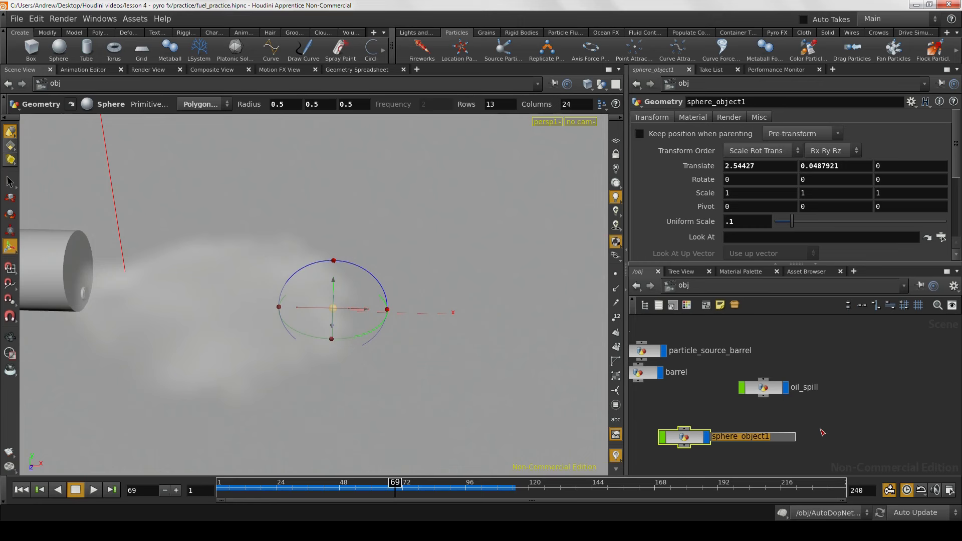
type("flame_source")
key("Return")
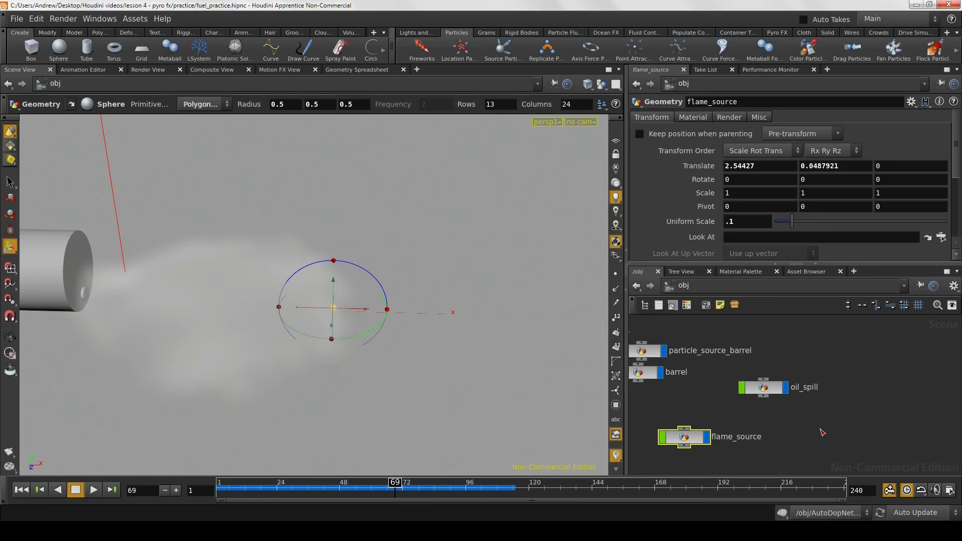
middle_click_drag(748, 417, 835, 413)
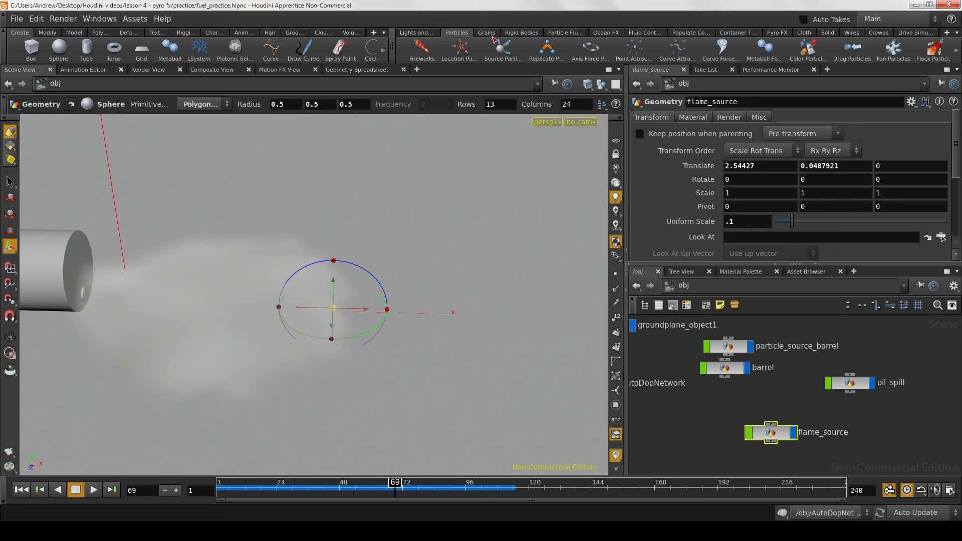
Step: Apply the Pyro FX Flames effect to the flame_source sphere, accept the world-space conversion, and return to the object-level network
left_click(564, 33)
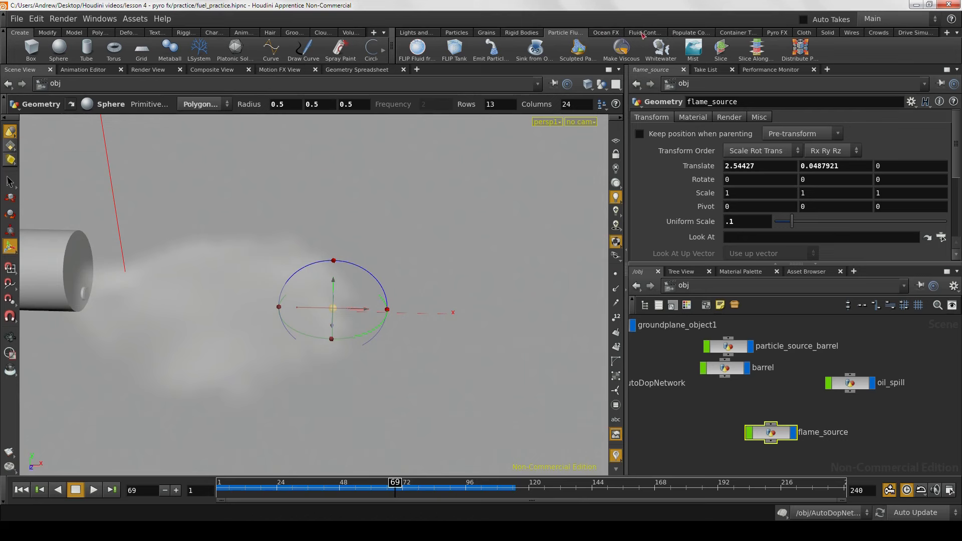
left_click(778, 33)
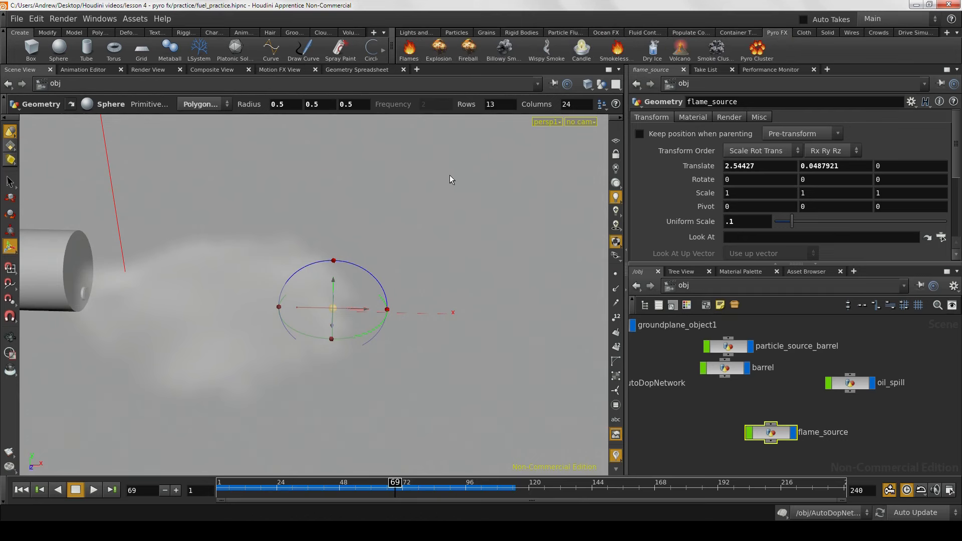
left_click_drag(440, 188, 423, 182, "alt")
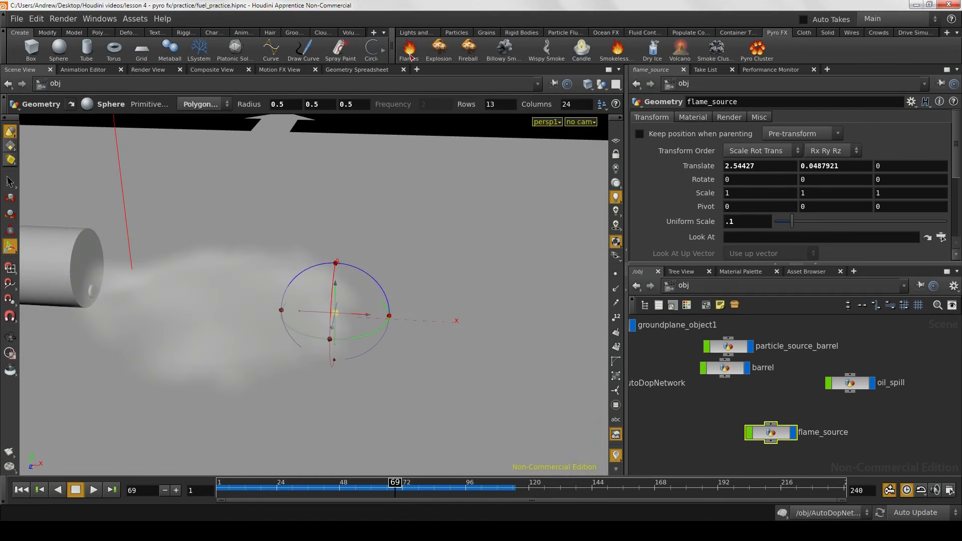
left_click(409, 52)
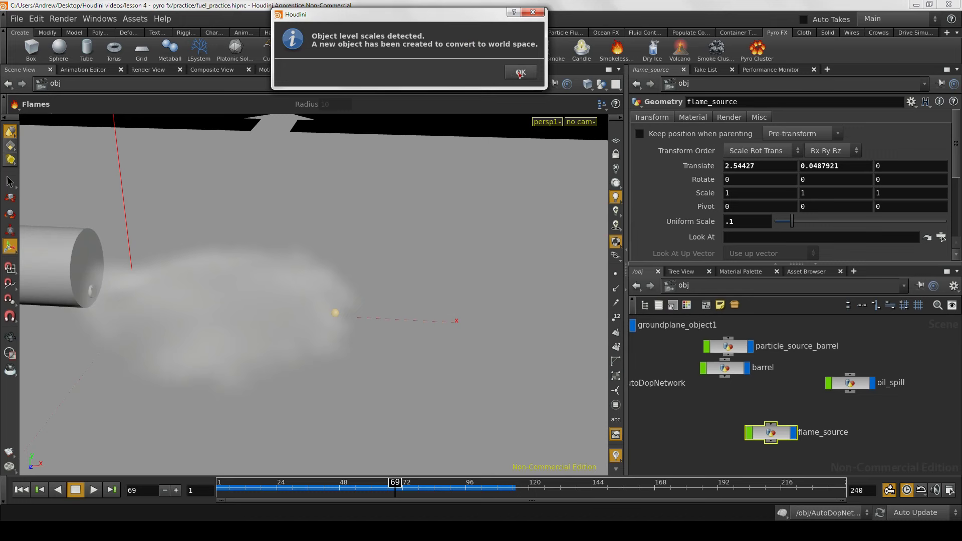
left_click(520, 73)
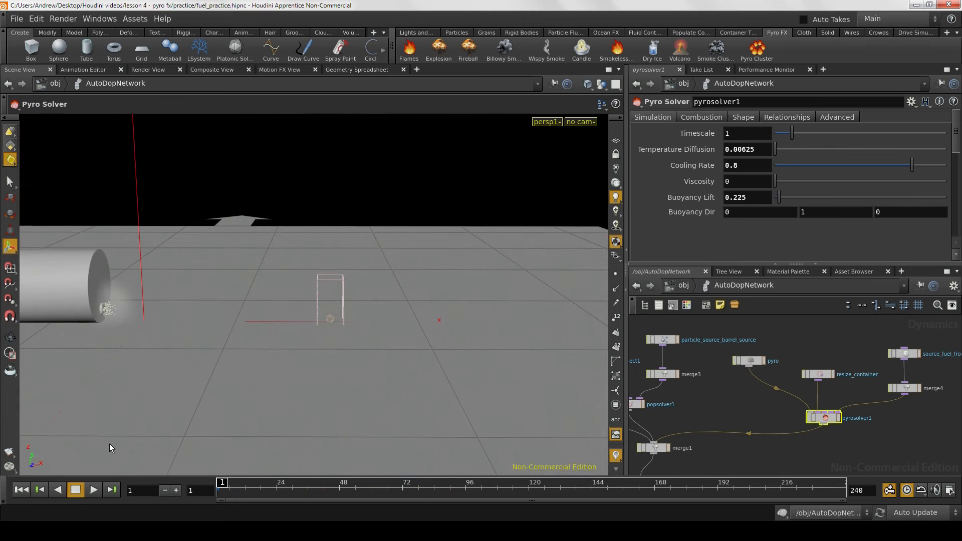
left_click_drag(257, 321, 221, 371, "alt")
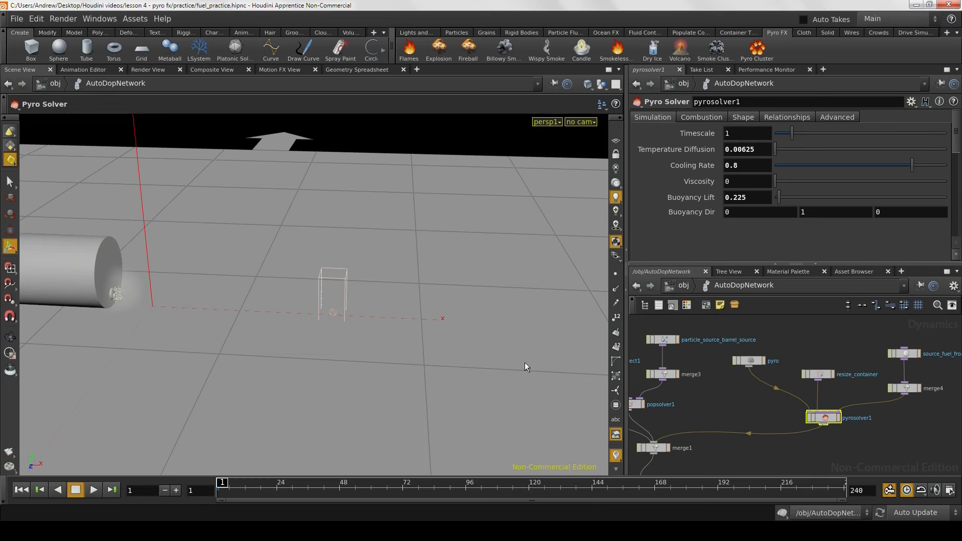
left_click(677, 286)
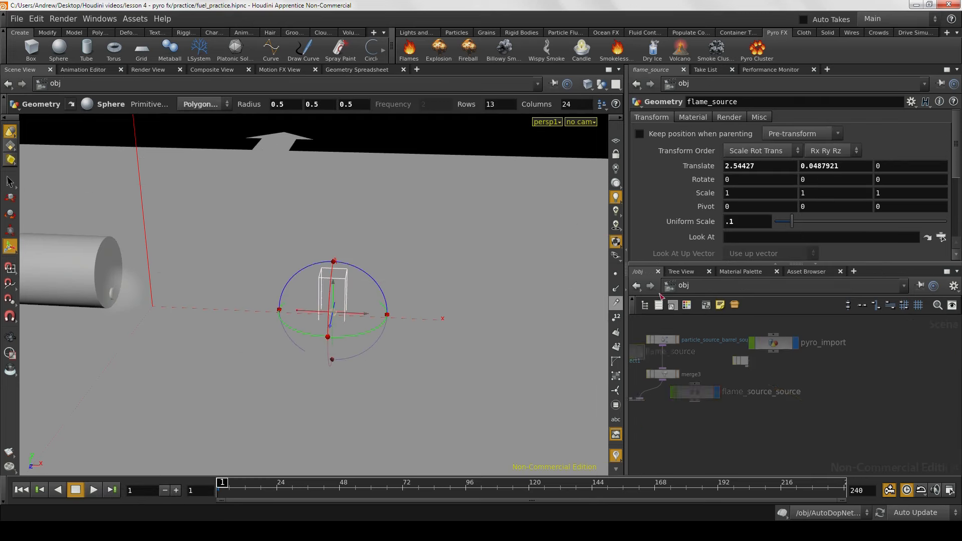
Step: Play the simulation from frame 1 to frame 68 and examine how the flame behaves as the fuel cloud reaches it
left_click(99, 490)
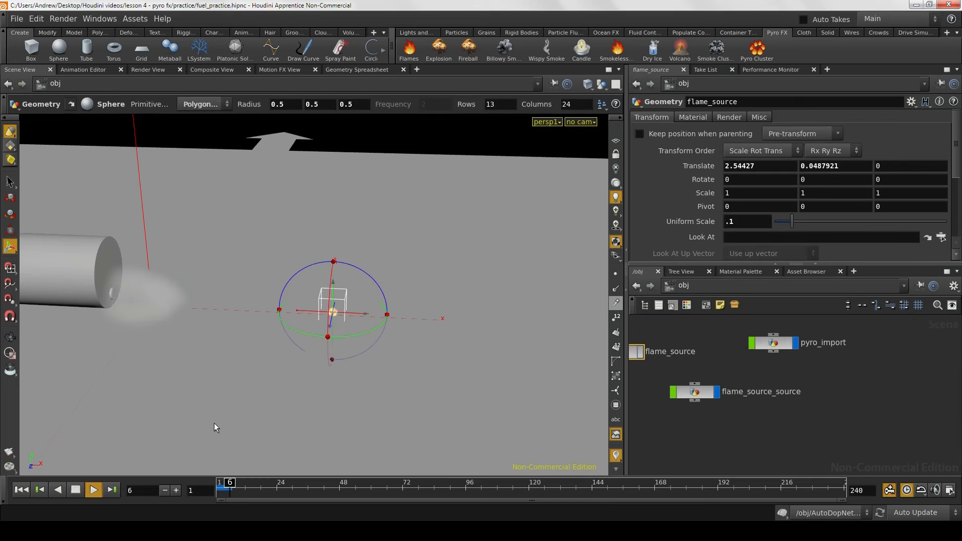
key("Escape")
left_click_drag(224, 401, 228, 391)
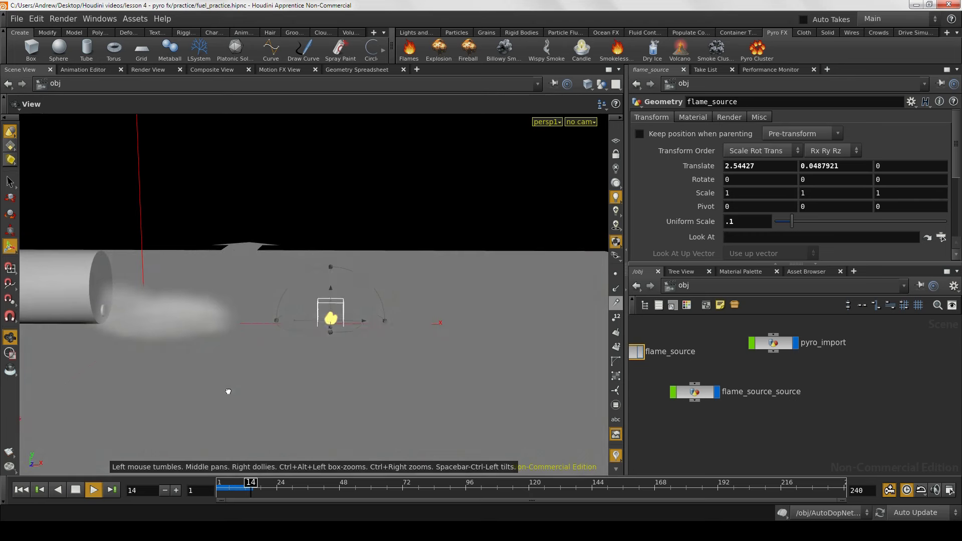
key("Return")
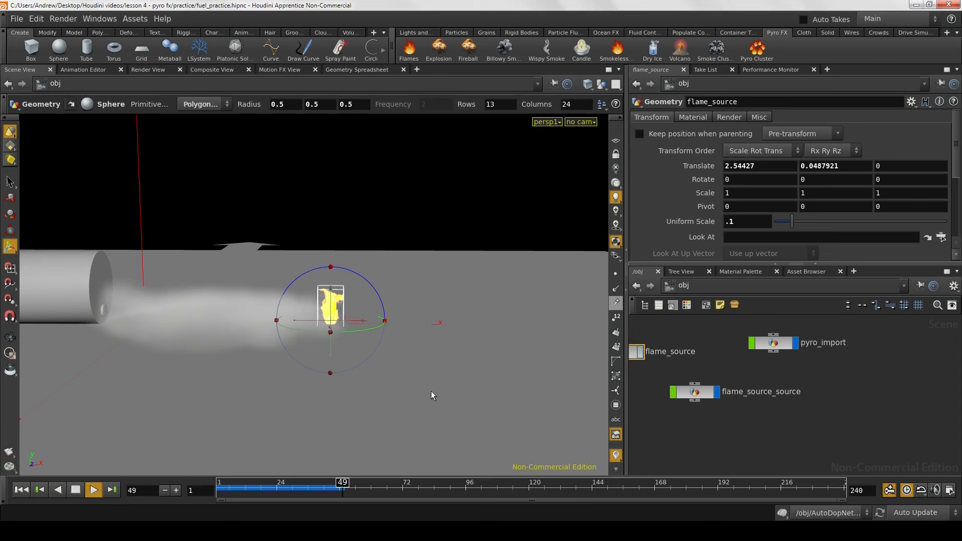
key("Escape")
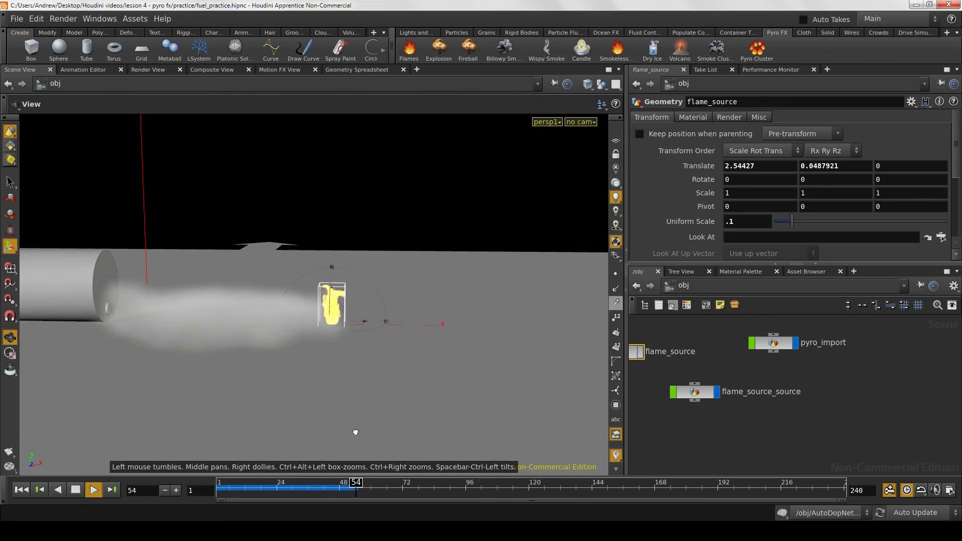
left_click_drag(357, 440, 351, 445)
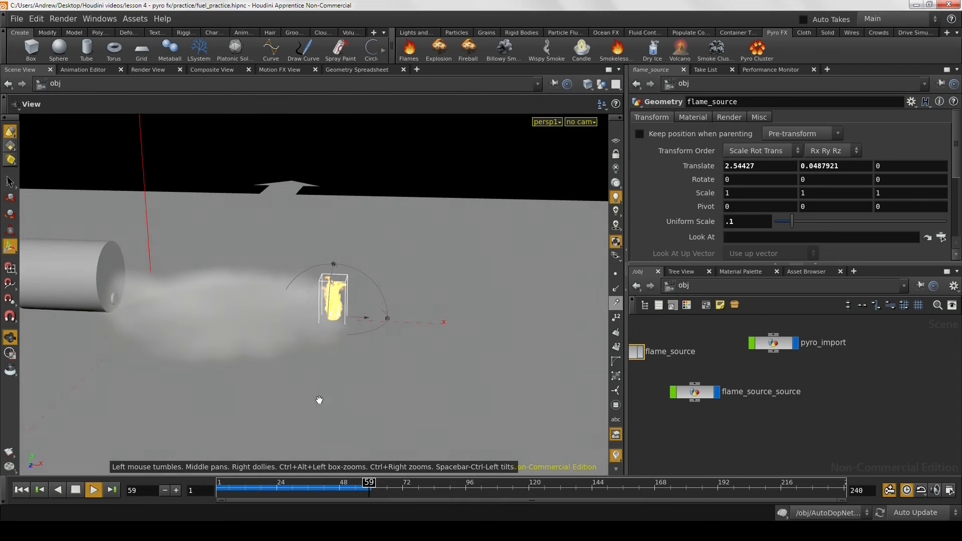
right_click_drag(382, 392, 458, 386)
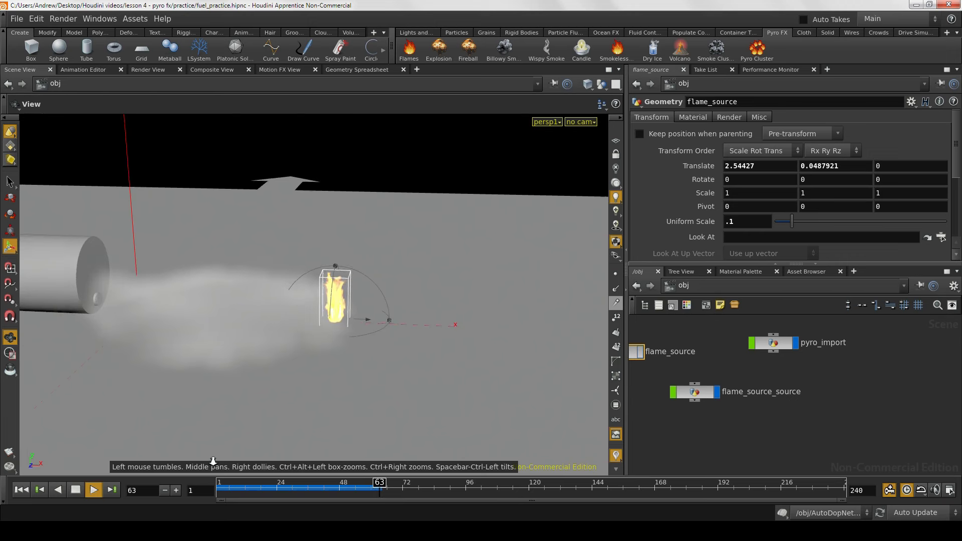
left_click(80, 491)
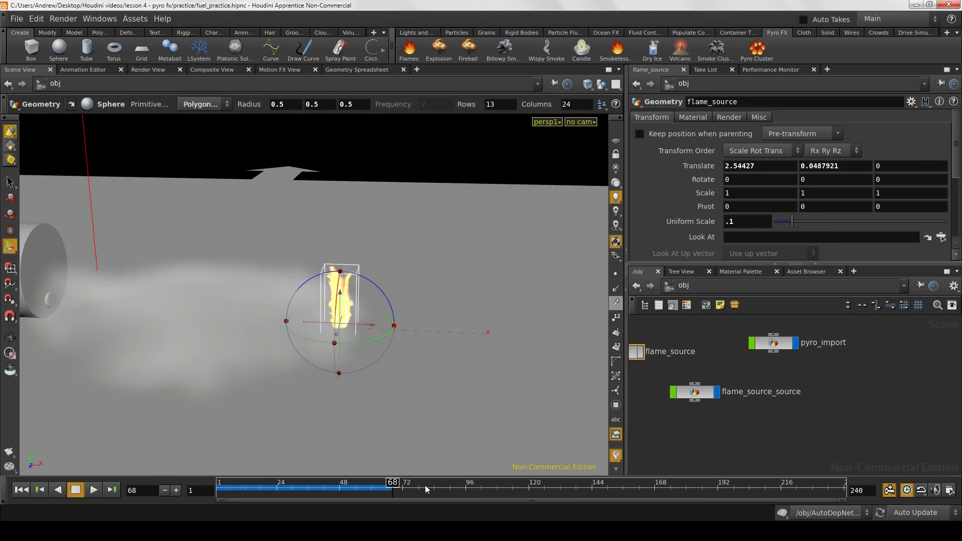
Step: Locate the AutoDopNetwork node in the object-level network and open its contents
key("h")
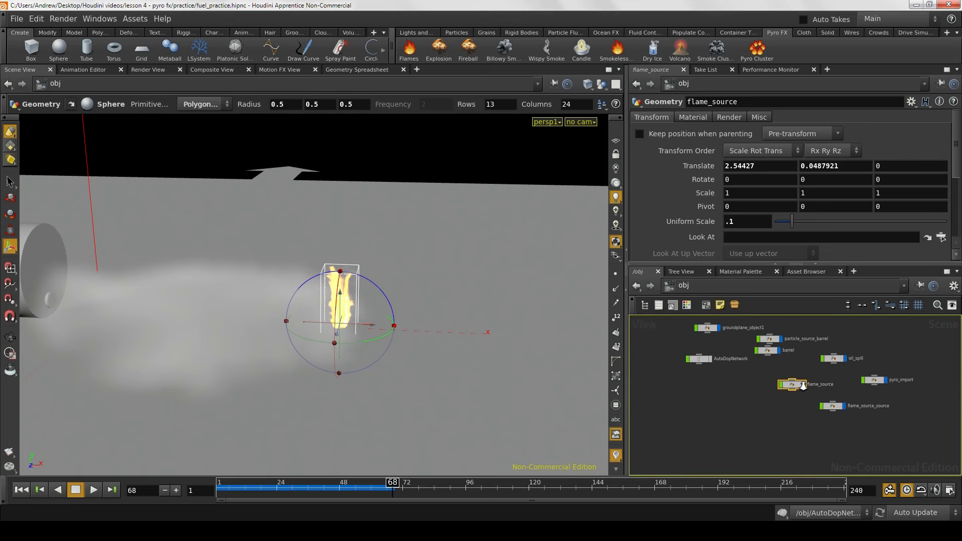
scroll(757, 389, "up", 4)
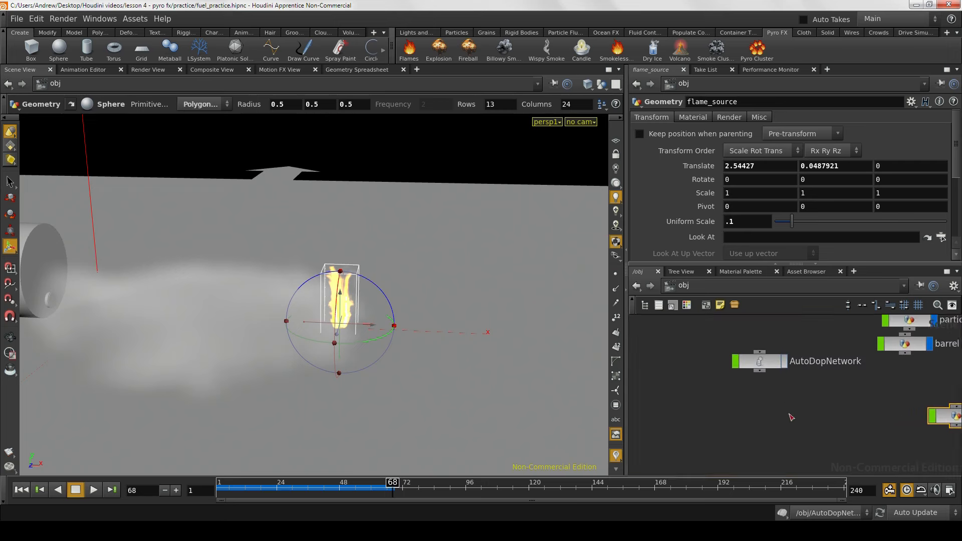
middle_click_drag(789, 415, 789, 441)
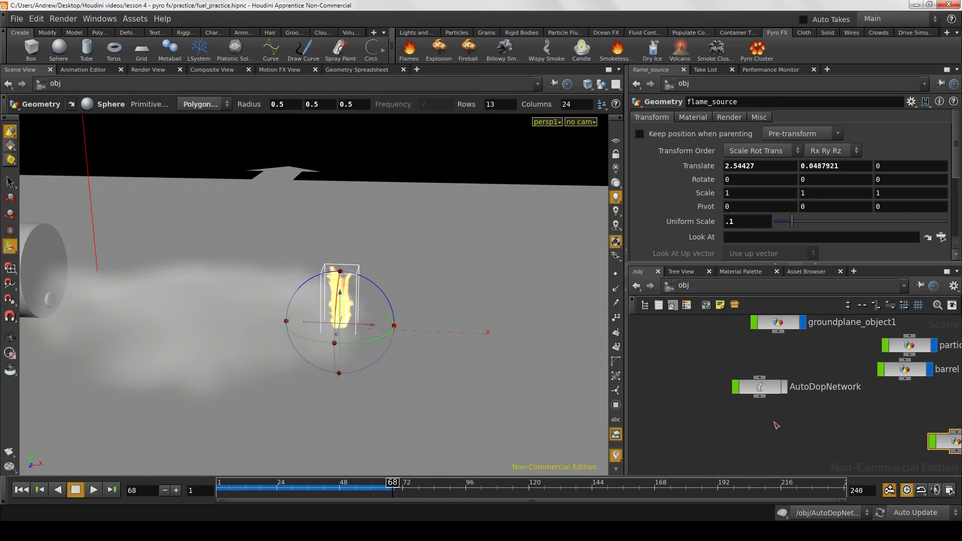
double_click(760, 387)
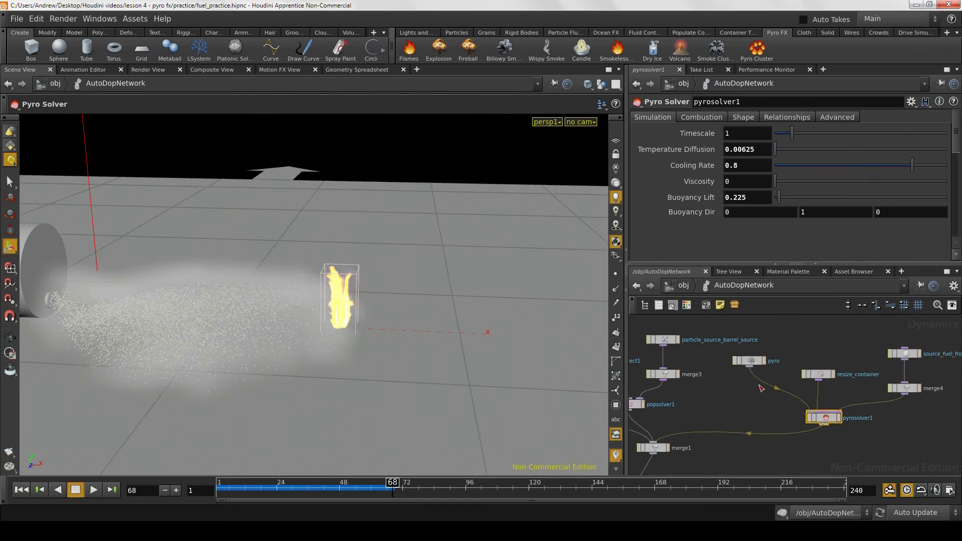
Step: Enlarge the network editor pane in height and width so more of the dynamics node tree fits
middle_click_drag(782, 387, 886, 384)
right_click_drag(886, 383, 868, 381)
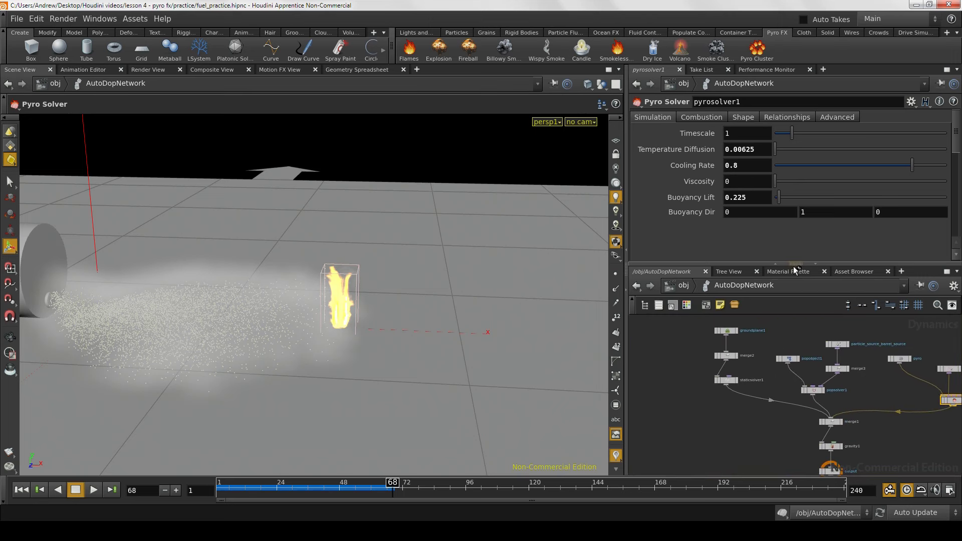
left_click_drag(795, 265, 788, 190)
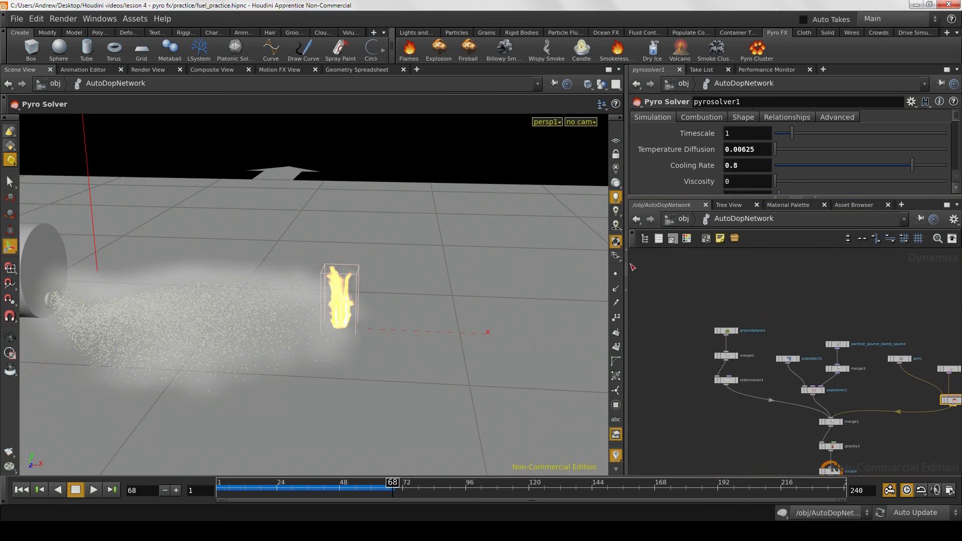
left_click_drag(627, 271, 580, 270)
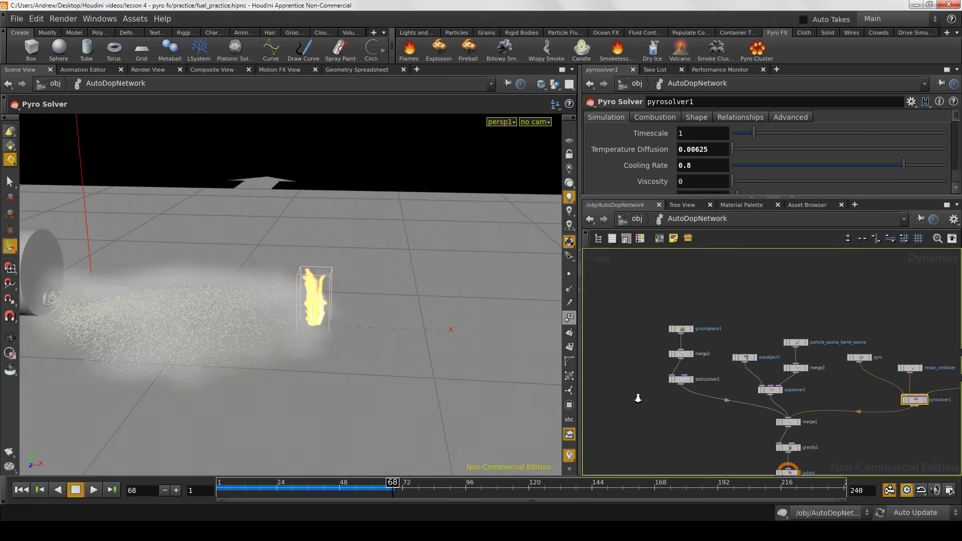
scroll(671, 419, "up", 4)
scroll(670, 416, "down", 5)
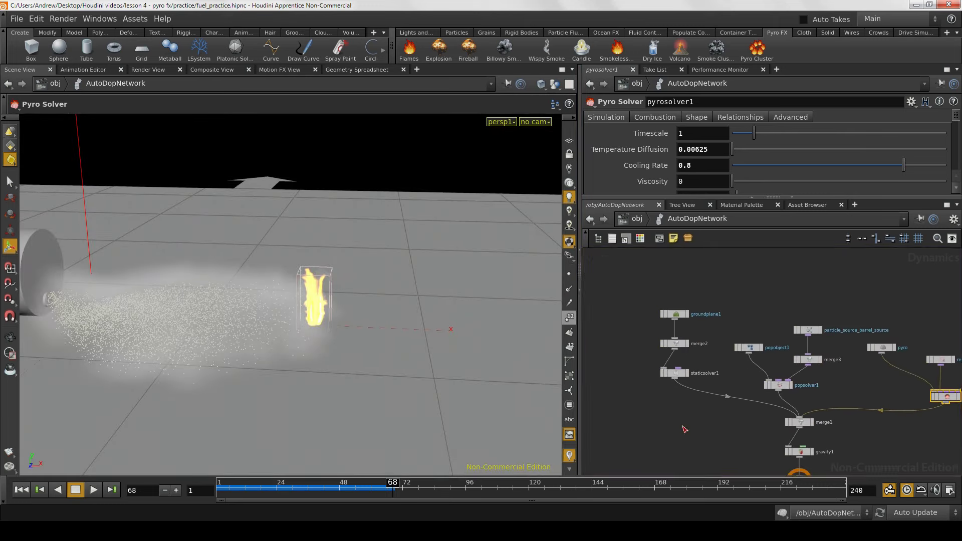
scroll(665, 394, "down", 1)
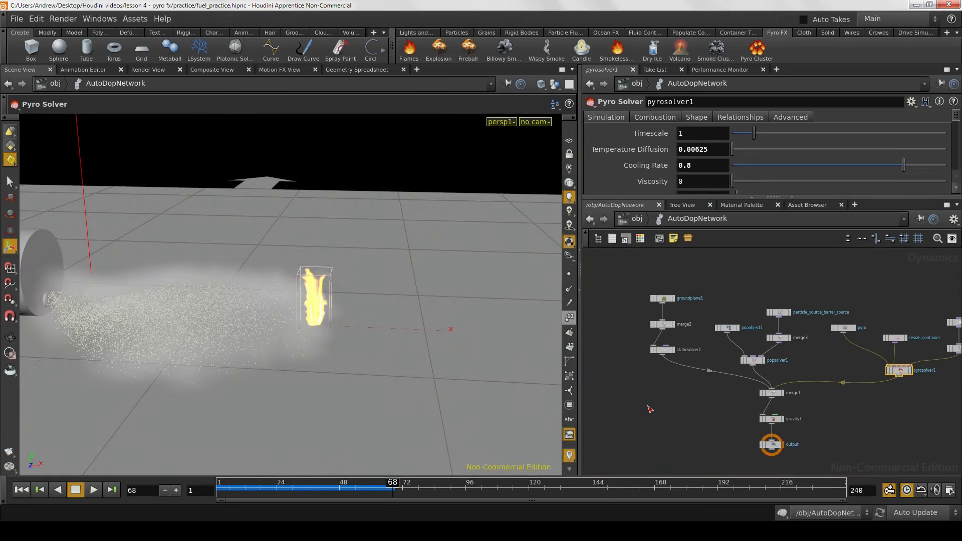
Step: Move the ground plane branch and the POP solver branch away from the pyro nodes to spread out the network
left_click_drag(625, 395, 619, 348)
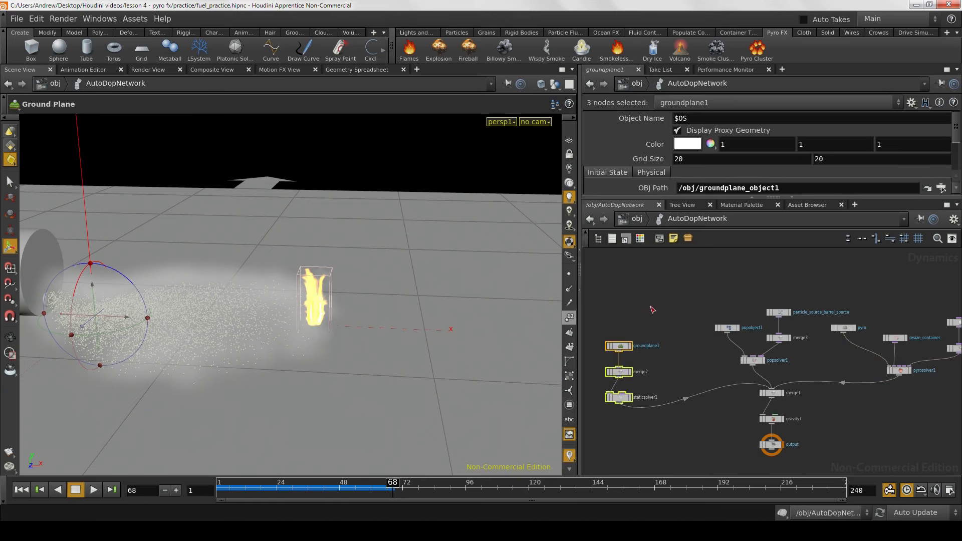
left_click(664, 291)
middle_click_drag(721, 298, 701, 300)
left_click_drag(663, 294, 780, 372)
left_click_drag(764, 316, 724, 285)
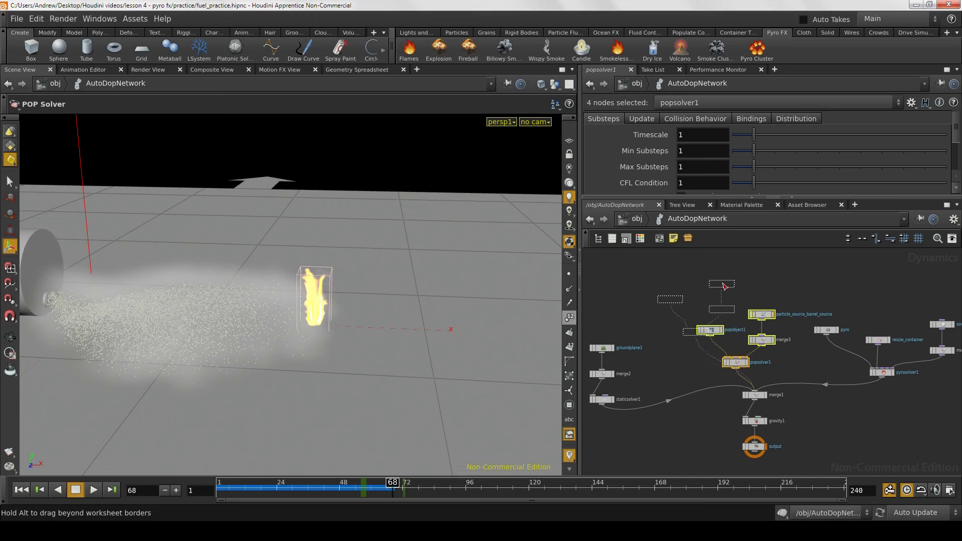
left_click(772, 325)
Step: Examine the source_fuel_from_flame_source_source node feeding the pyro solver, including its initialize type and volume path
middle_click_drag(805, 354, 650, 350)
right_click_drag(650, 350, 707, 366)
middle_click_drag(706, 365, 568, 403)
middle_click_drag(696, 323, 713, 321)
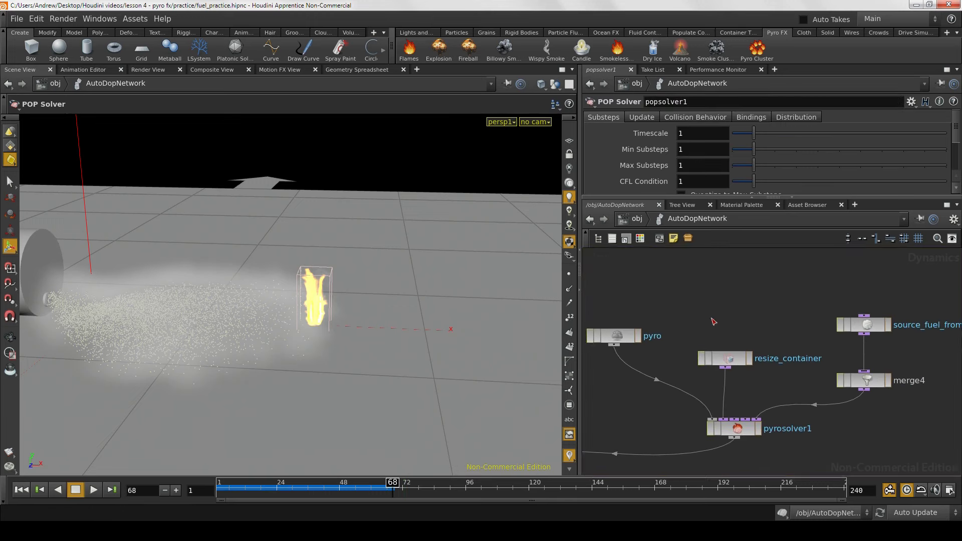
right_click_drag(712, 320, 699, 319)
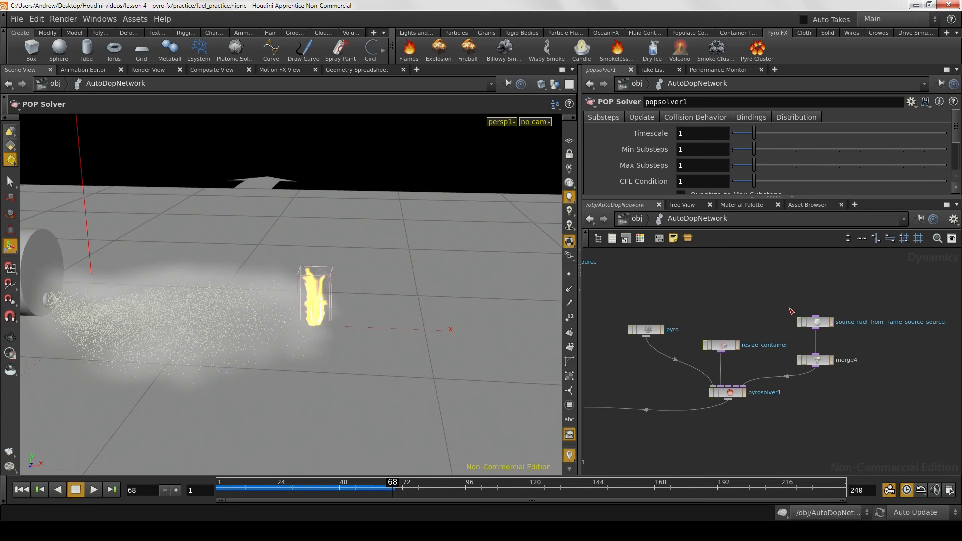
left_click(818, 325)
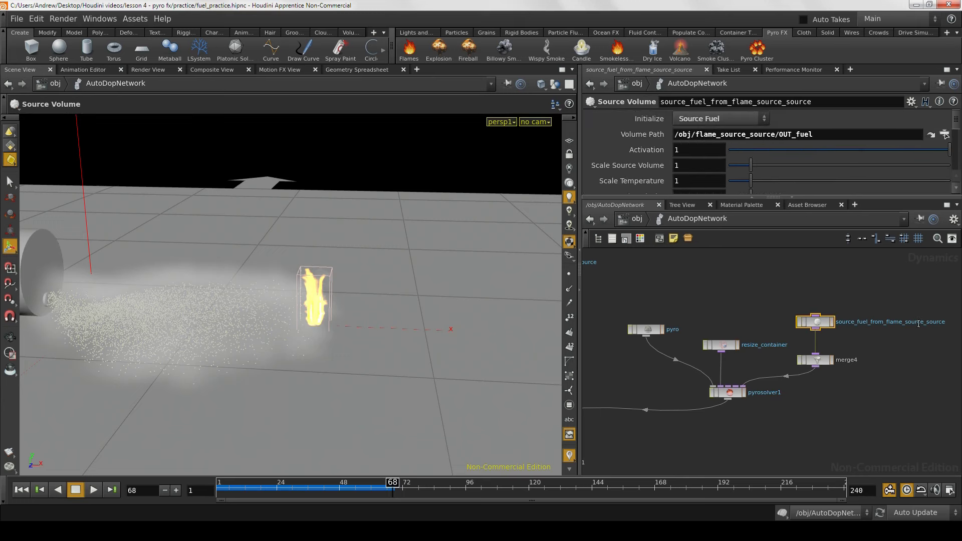
left_click(918, 238)
left_click(826, 323)
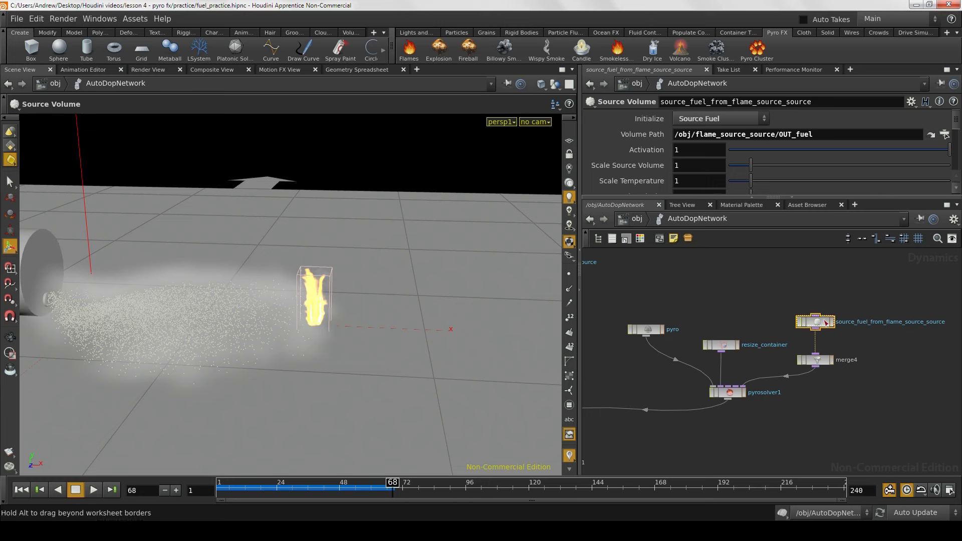
left_click_drag(826, 323, 826, 320)
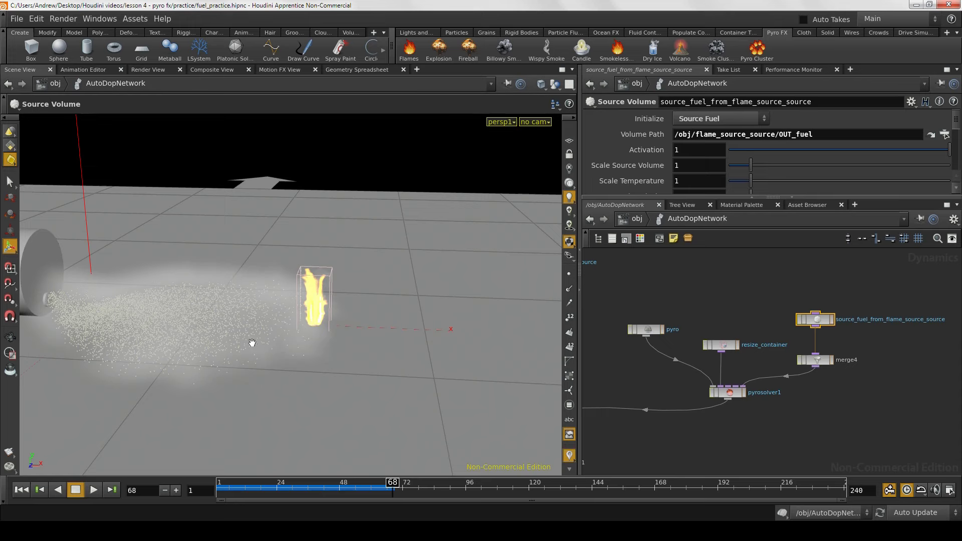
left_click_drag(254, 344, 290, 359)
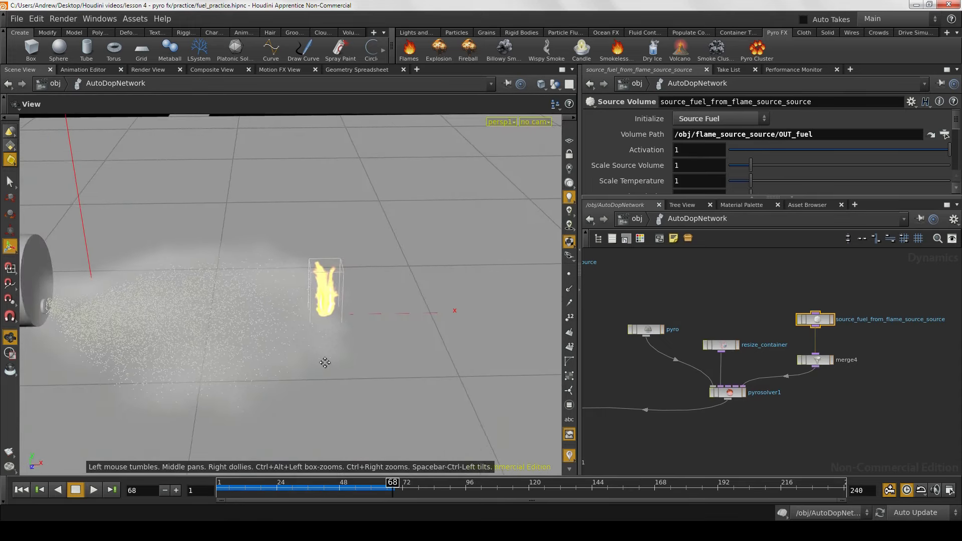
Step: Shift the source_fuel_from_flame_source_source node sideways above merge4 to make room for another source
left_click(815, 361)
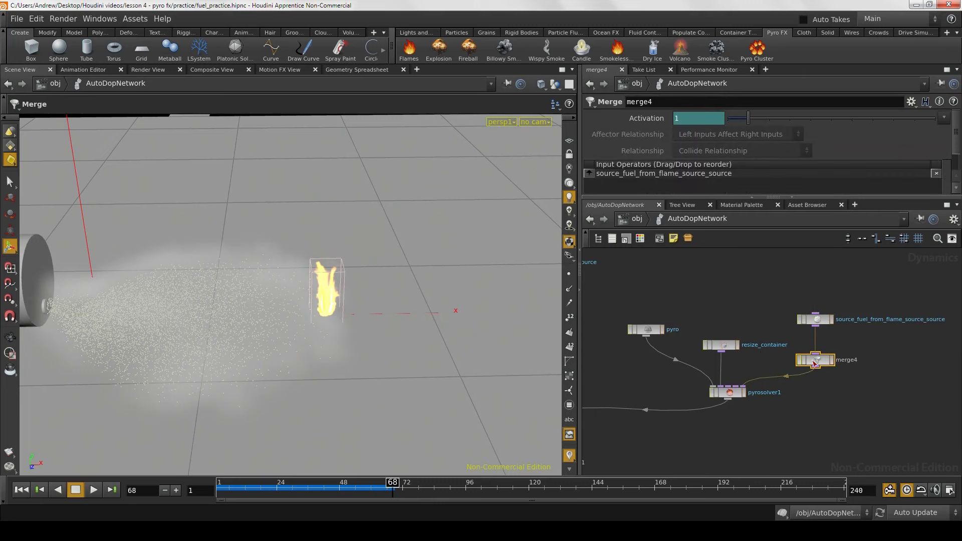
left_click_drag(825, 323, 789, 323)
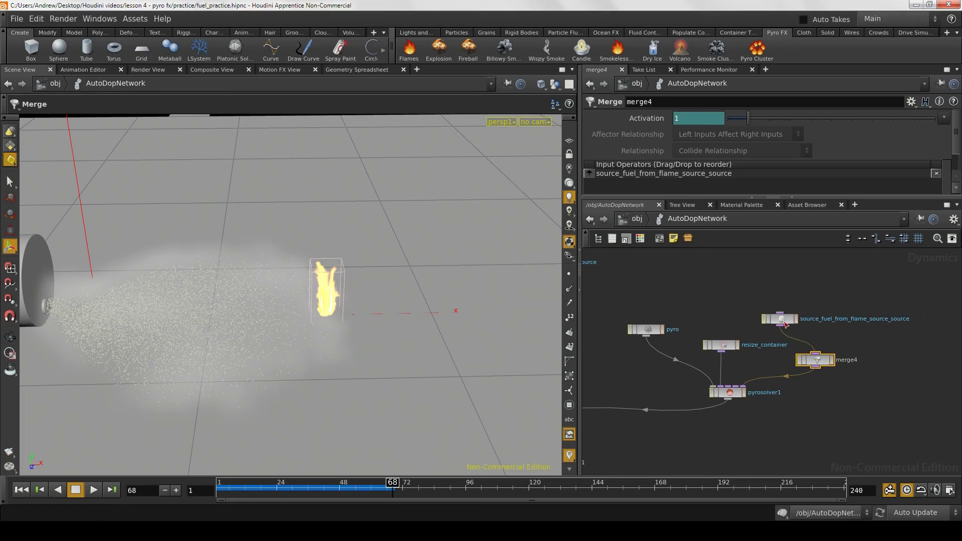
left_click(857, 304)
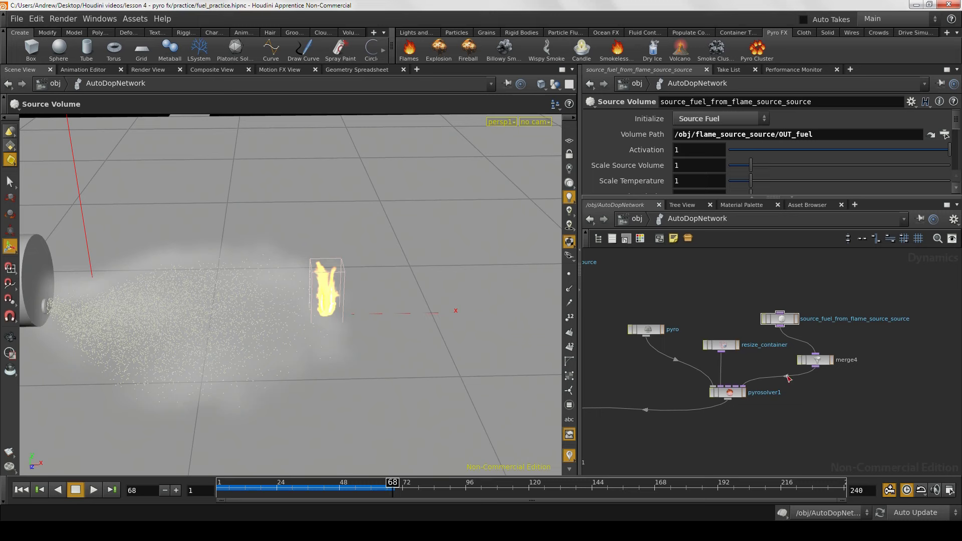
Step: Add a Source Volume node beside the flame's fuel source and wire it into merge4
middle_click_drag(791, 416, 748, 442)
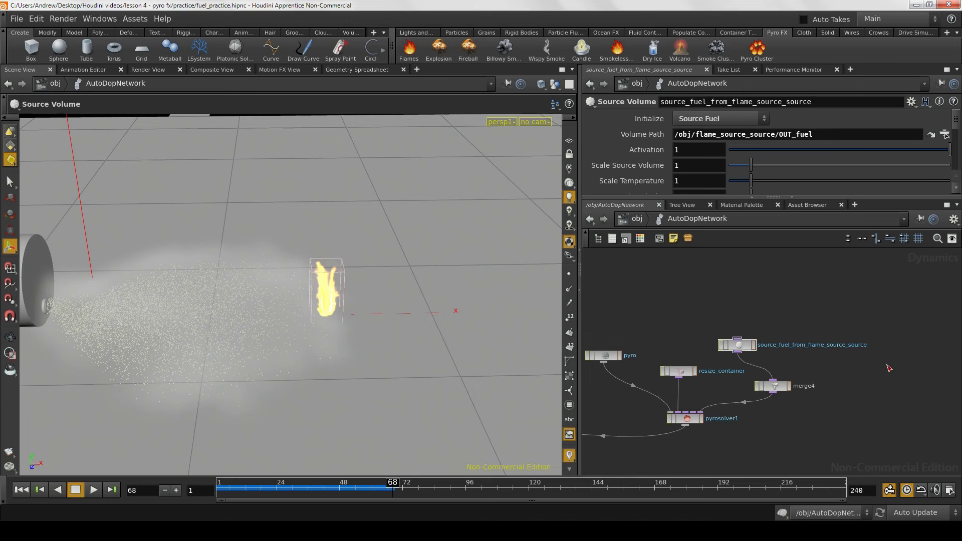
key("Tab")
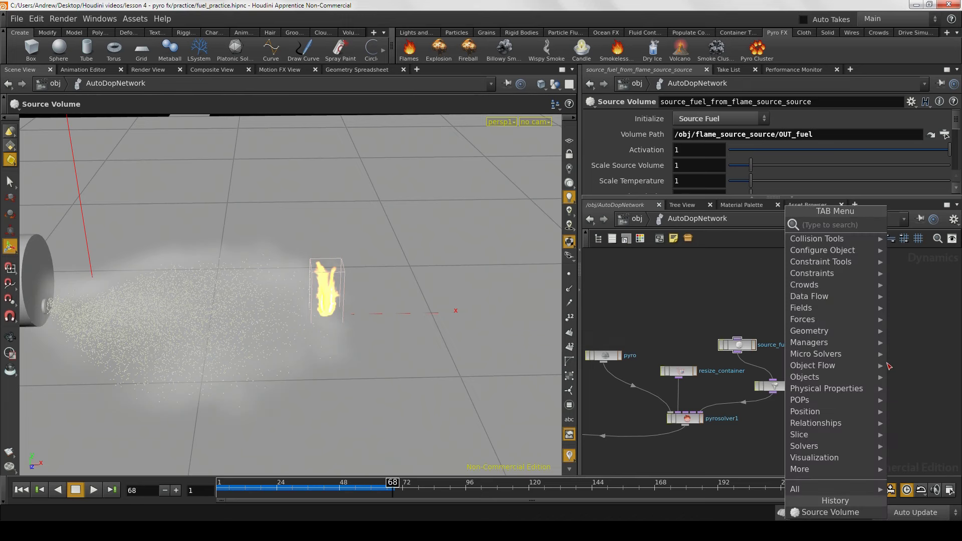
type("sour")
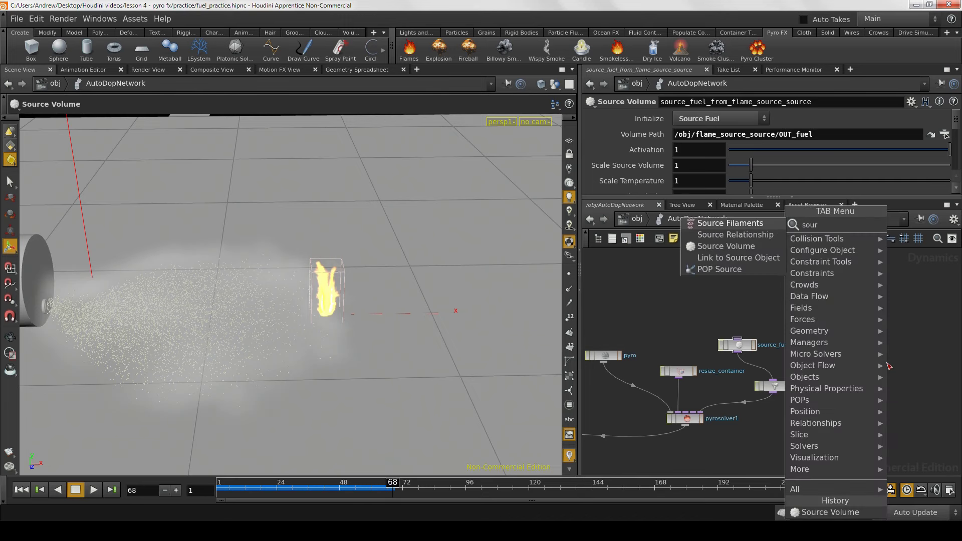
type("ce vo")
key("Return")
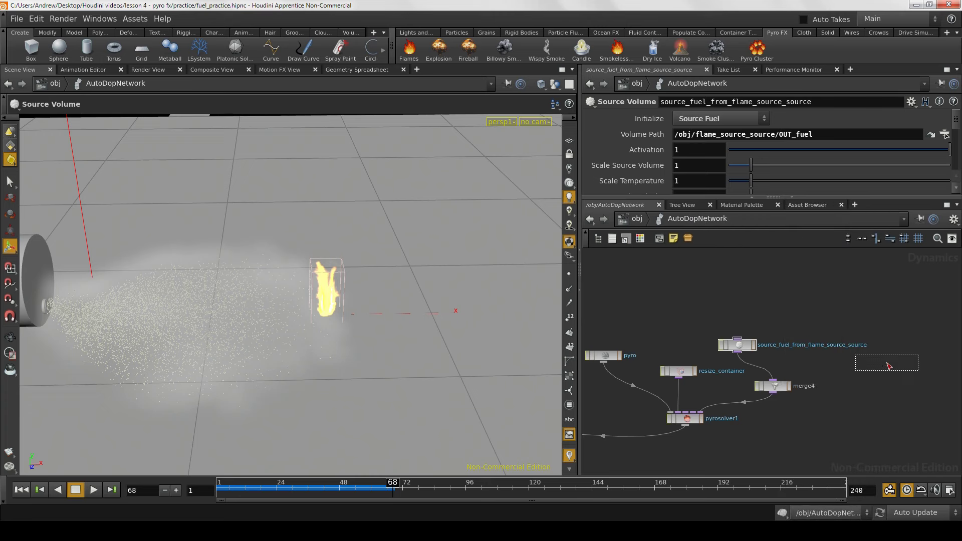
left_click(858, 368)
left_click(857, 366)
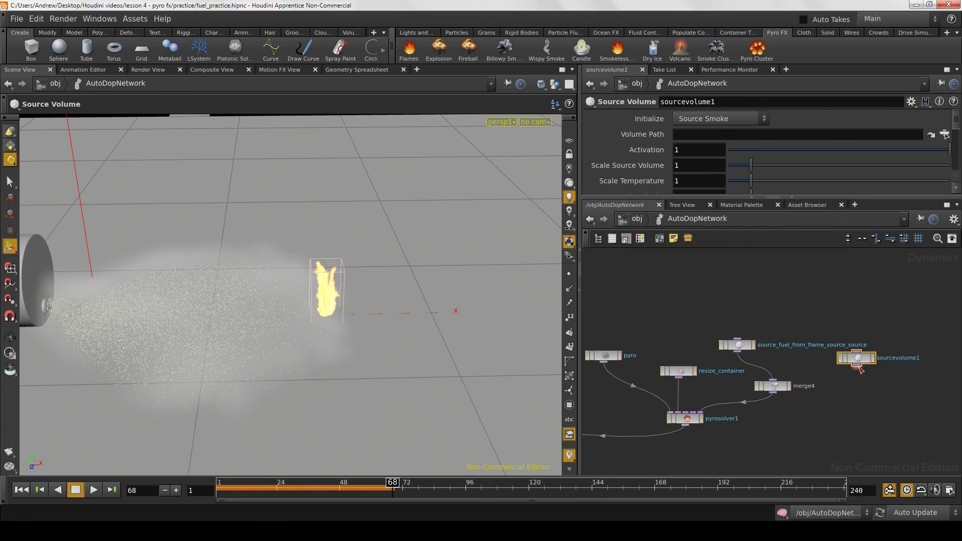
left_click(858, 360)
Step: Set the new source volume's Volume Path to /obj/oil_spill using the operator chooser
left_click(790, 135)
left_click(945, 134)
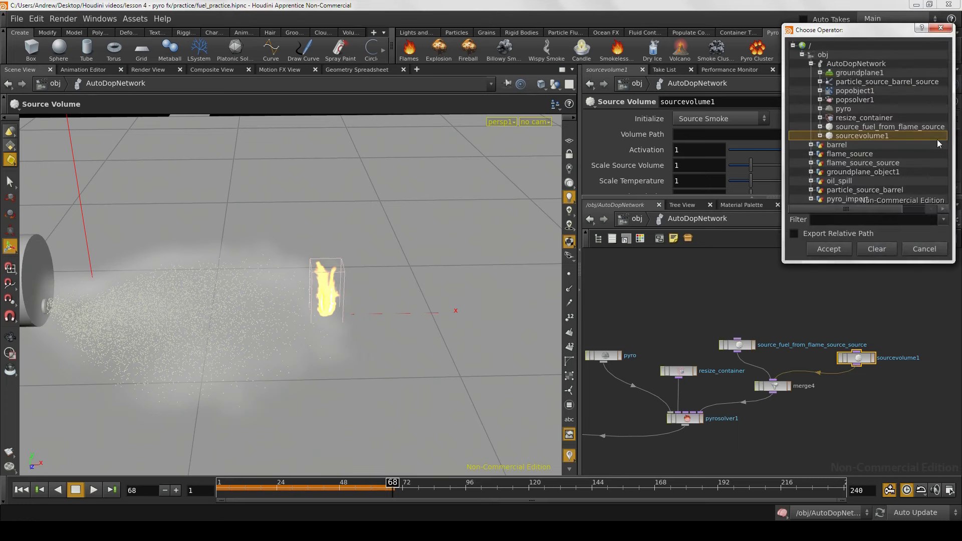
left_click(833, 182)
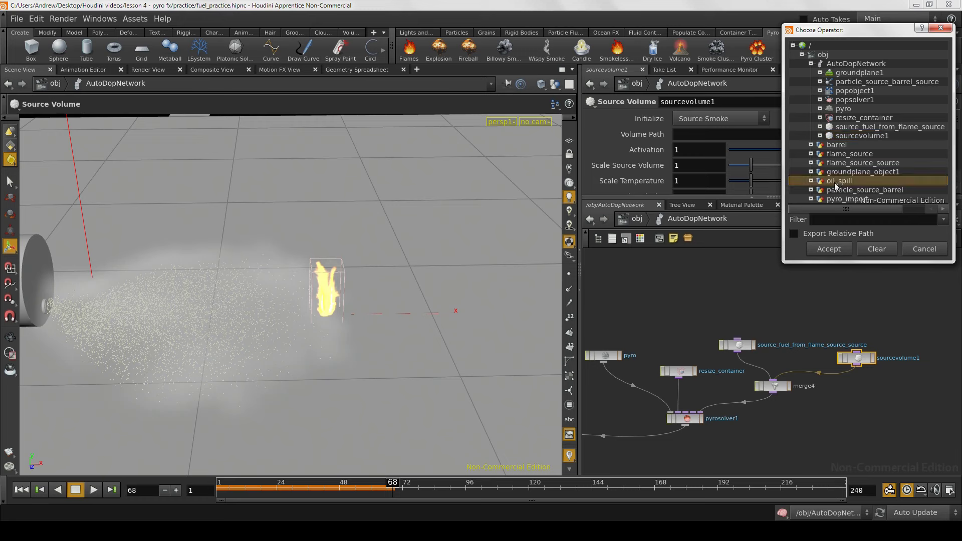
left_click(838, 247)
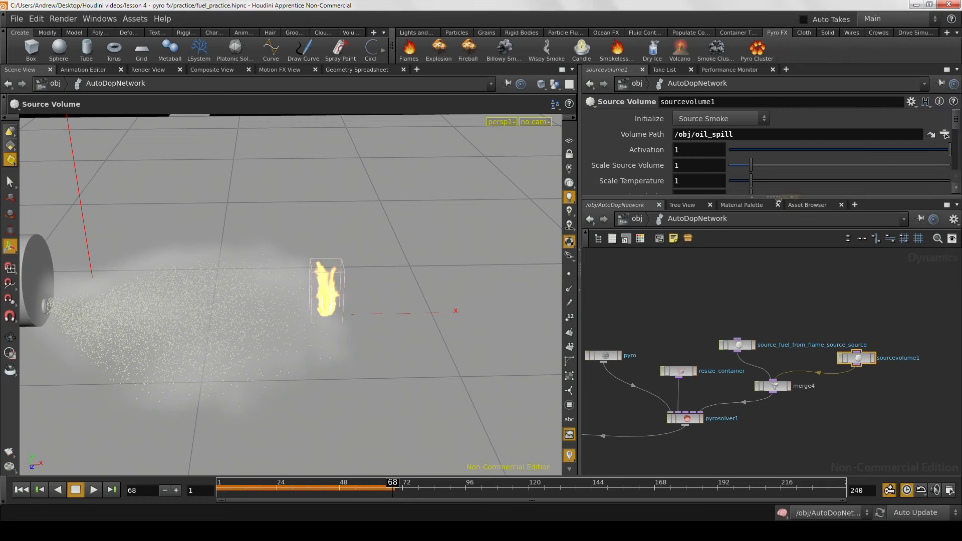
Step: Enlarge the parameter area and initialize the new source volume as Source Fuel
left_click_drag(776, 198, 775, 279)
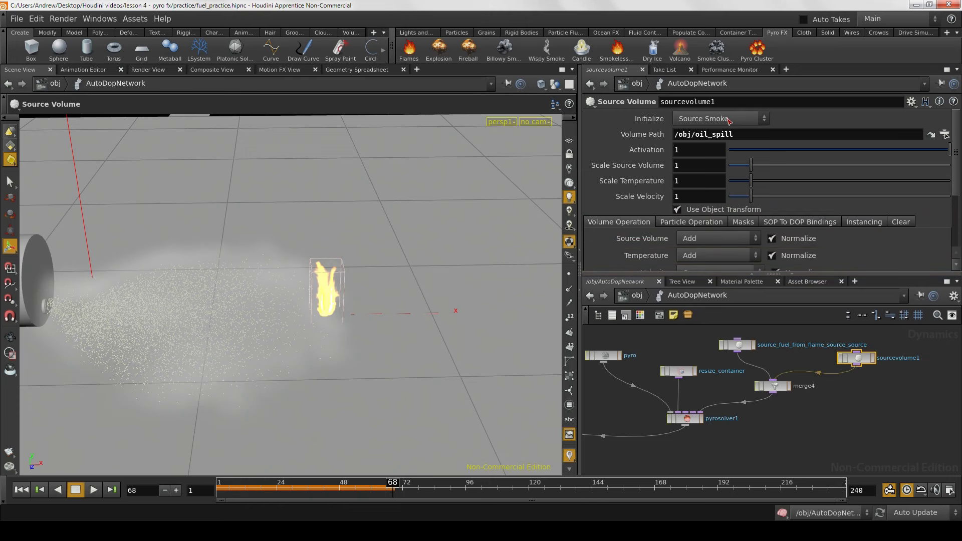
left_click(728, 120)
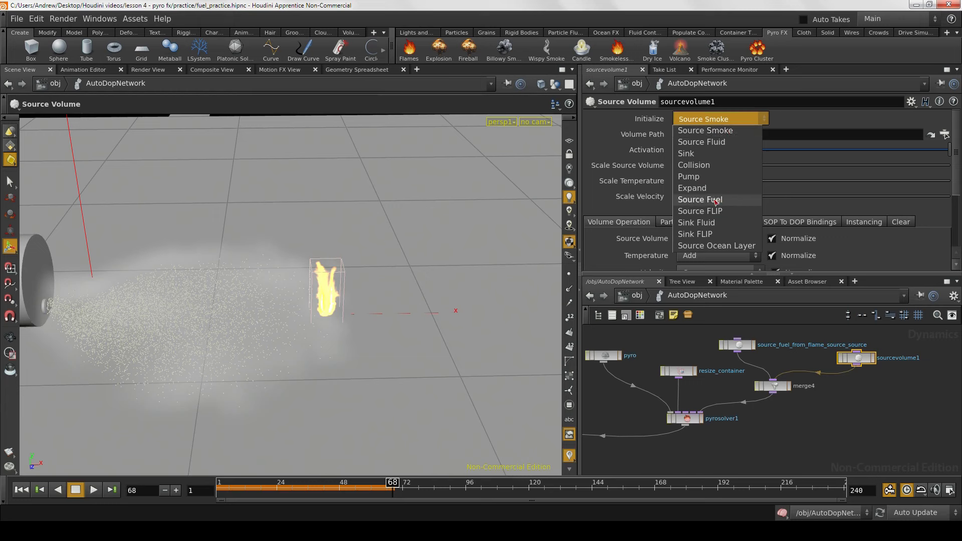
left_click(715, 200)
Step: Set the oil spill source volume's Scale Temperature to 0
scroll(770, 195, "down", 2)
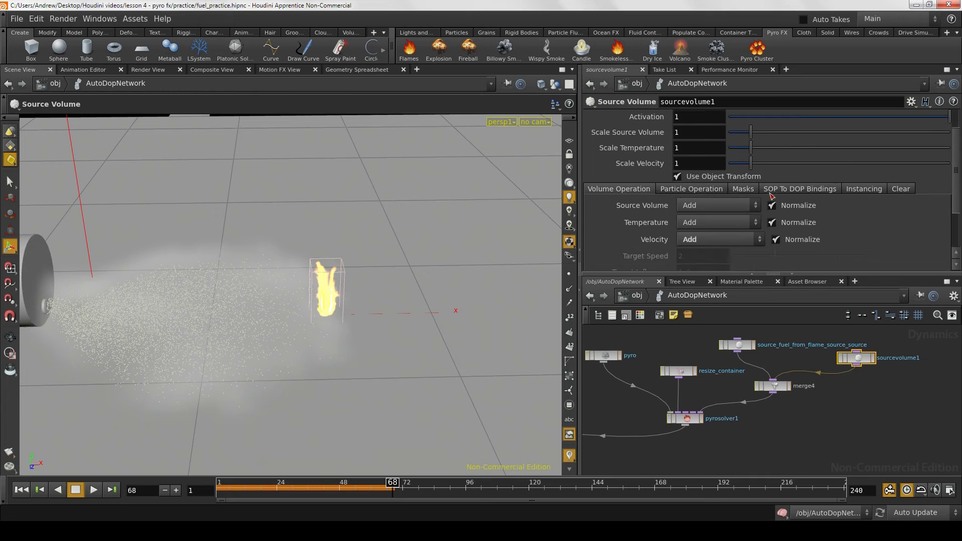
scroll(771, 195, "down", 1)
scroll(770, 165, "up", 2)
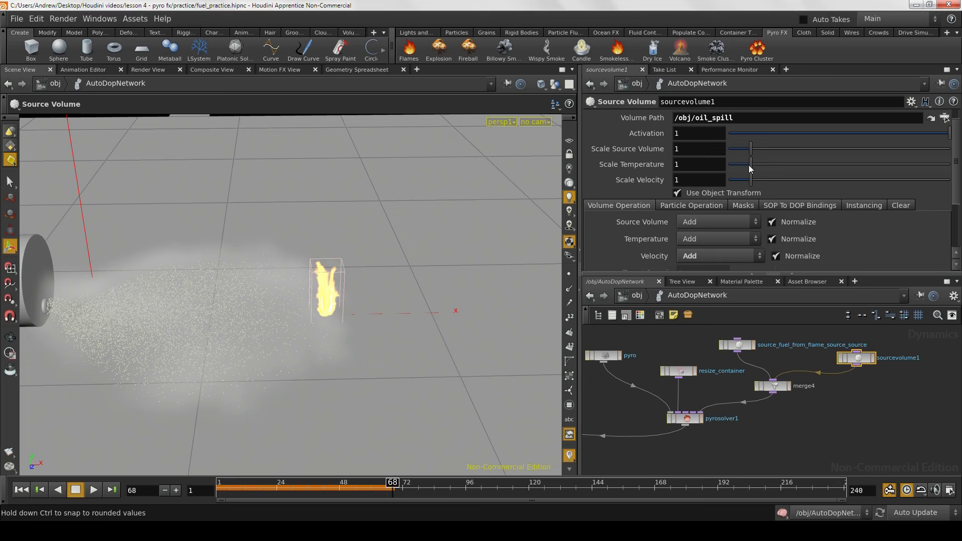
left_click_drag(751, 163, 720, 170)
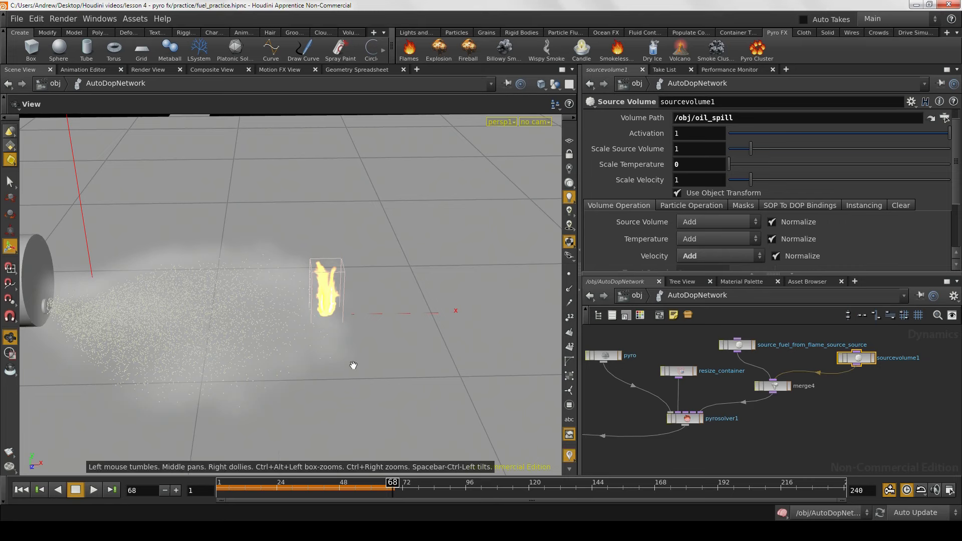
middle_click_drag(352, 365, 447, 381, "alt")
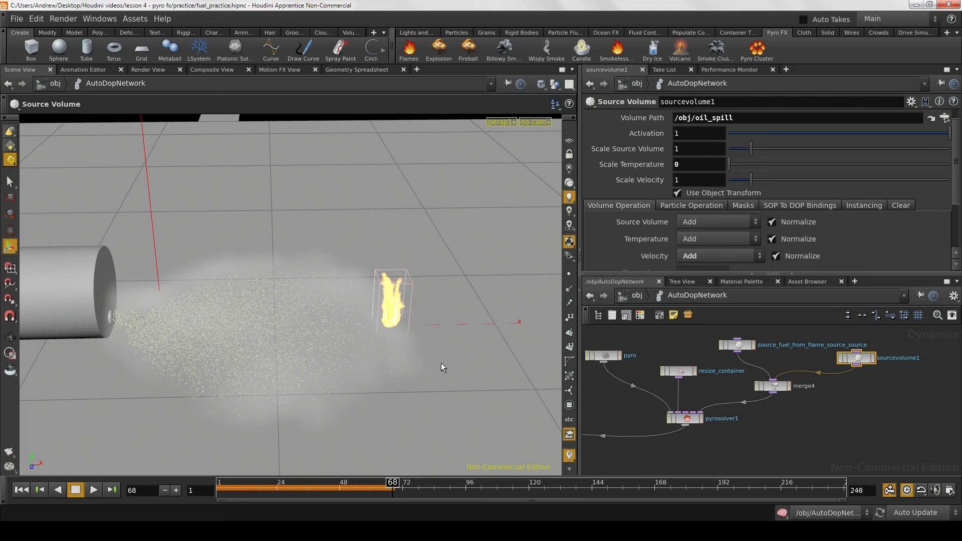
key("Escape")
left_click_drag(417, 346, 389, 334, "alt")
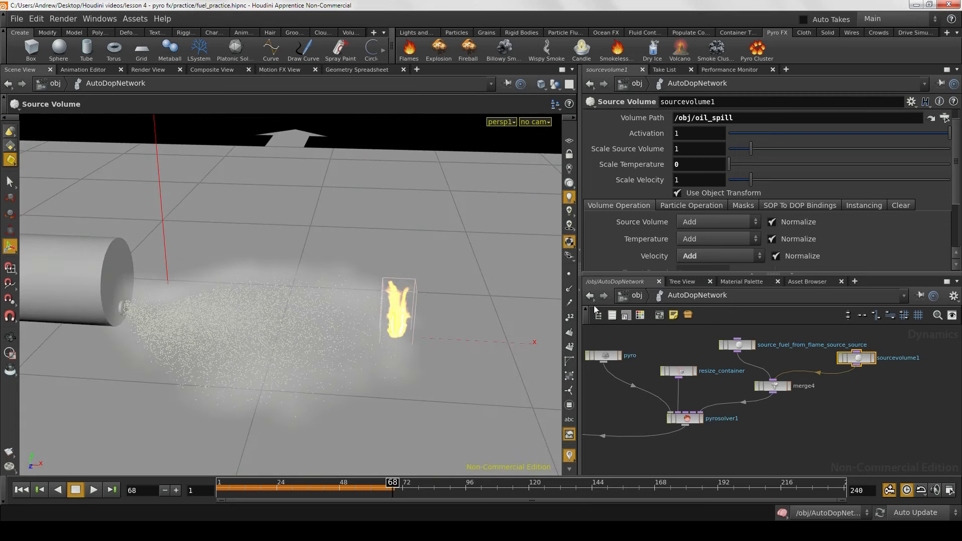
Step: Review the Fluid Source settings inside the oil_spill object, then return to the AutoDopNetwork
left_click(633, 296)
middle_click_drag(725, 434, 547, 382)
double_click(734, 364)
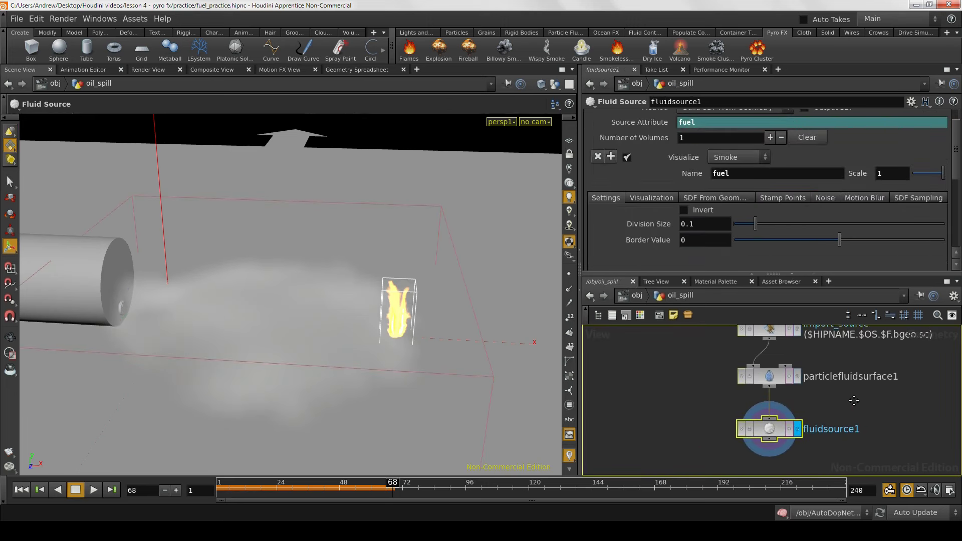
scroll(648, 218, "up", 1)
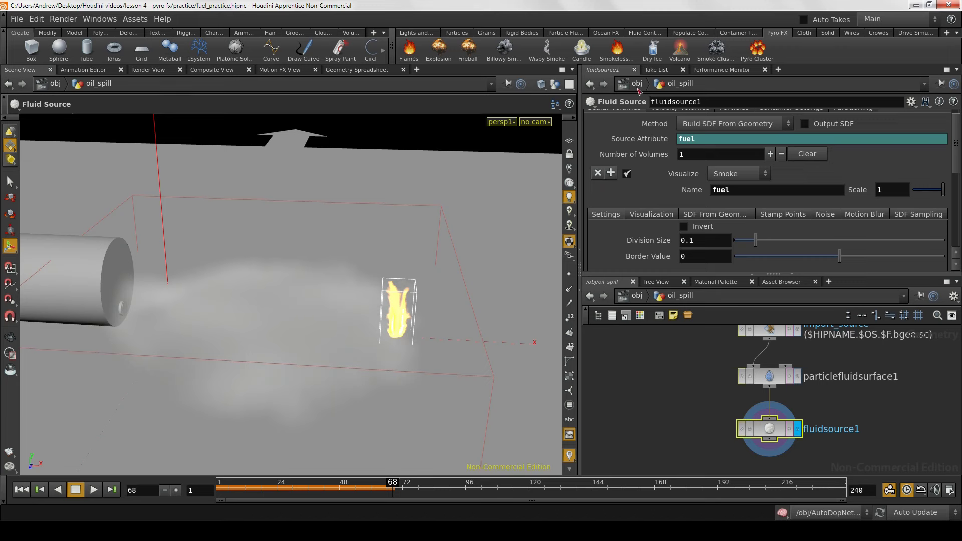
left_click(637, 84)
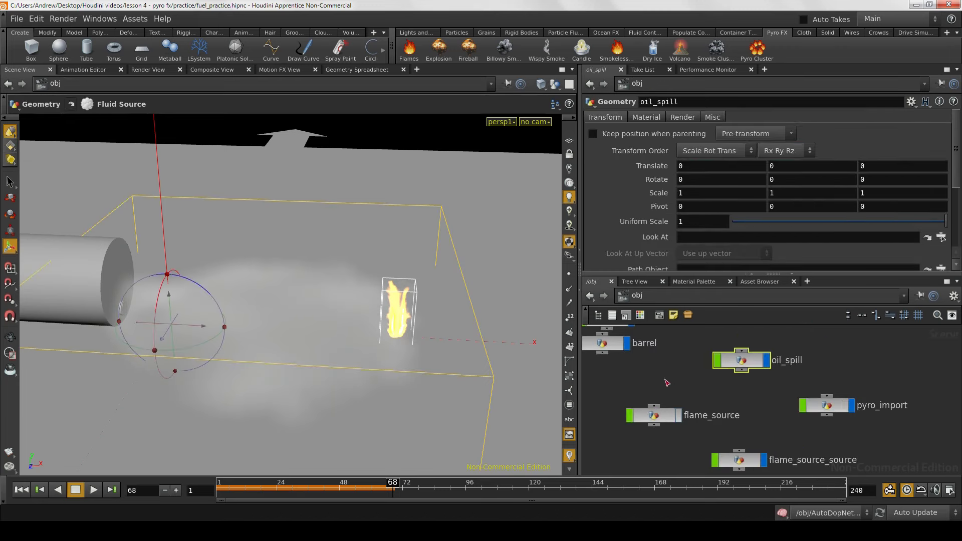
middle_click_drag(665, 380, 865, 420)
double_click(663, 402)
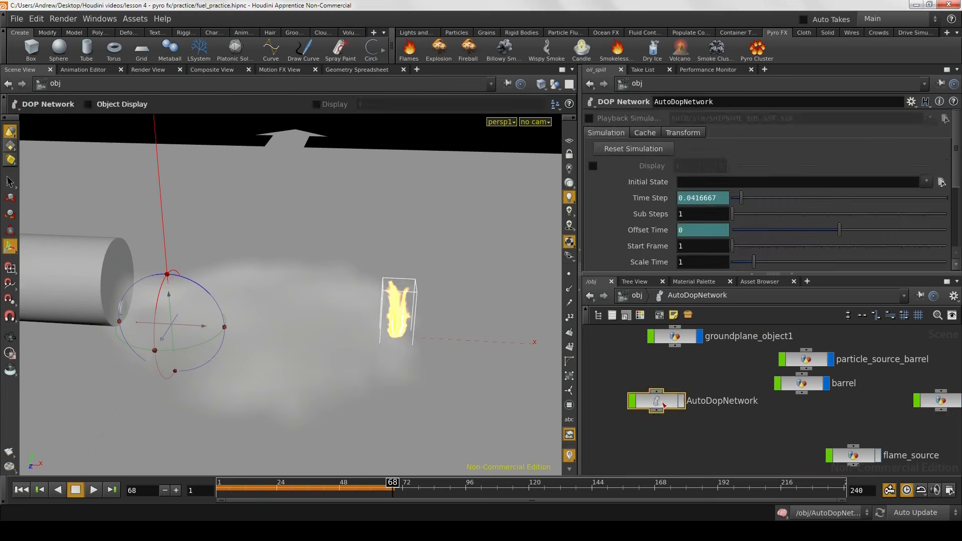
double_click(662, 403)
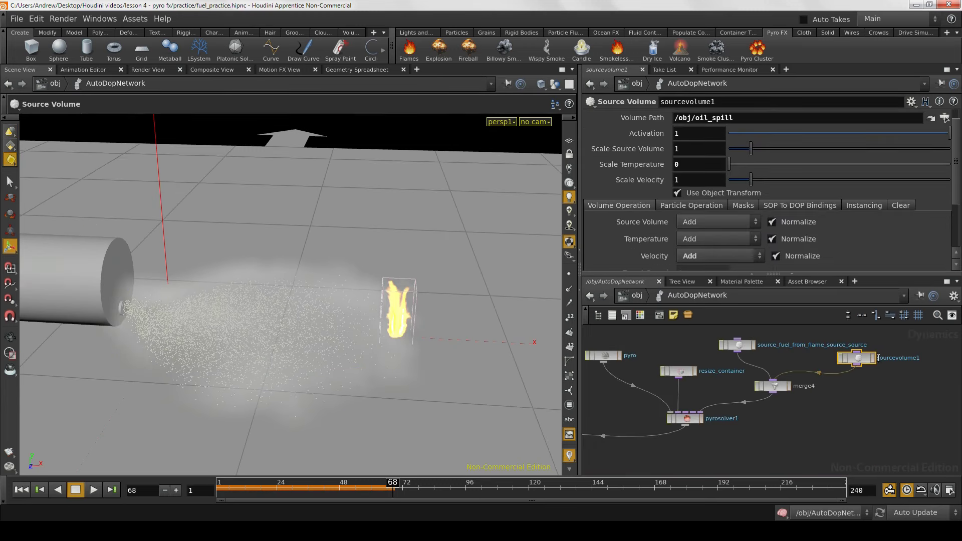
Step: Move the oil spill's source volume node slightly lower in the network and set the pyro object's Division Size to .05
left_click_drag(861, 359, 866, 373)
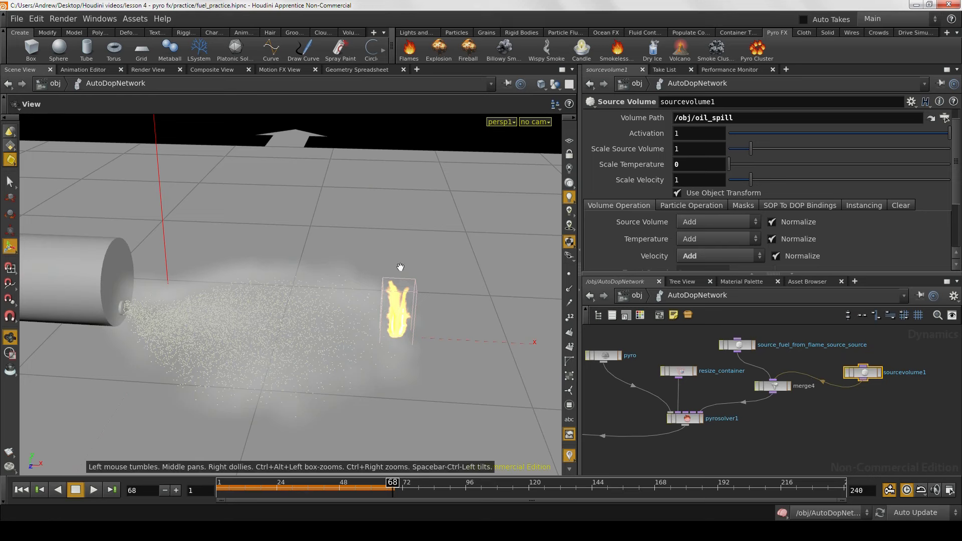
right_click_drag(401, 268, 335, 266, "alt")
mouse_move(335, 267)
left_mouse_down("alt")
mouse_move(332, 239)
mouse_move(346, 277)
left_mouse_up("alt")
key("Escape")
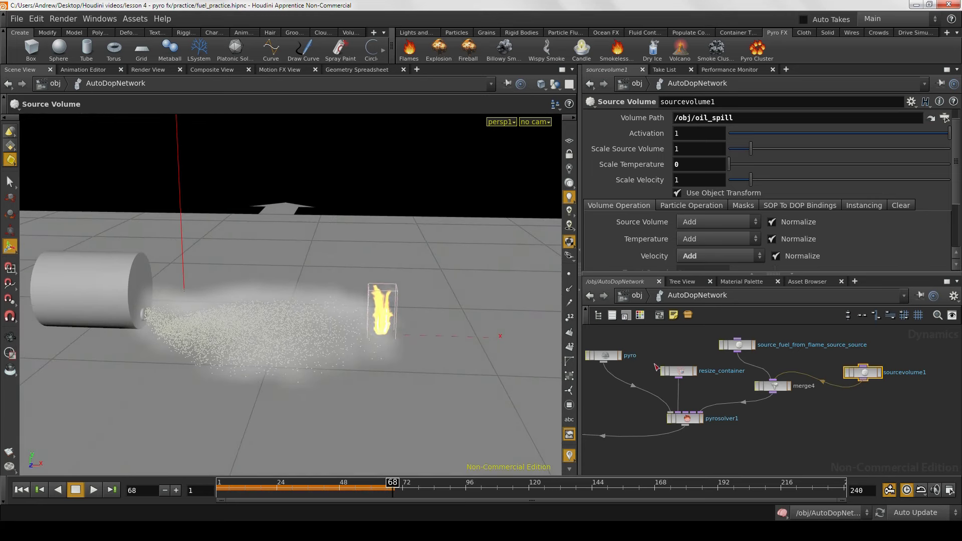
left_click(610, 359)
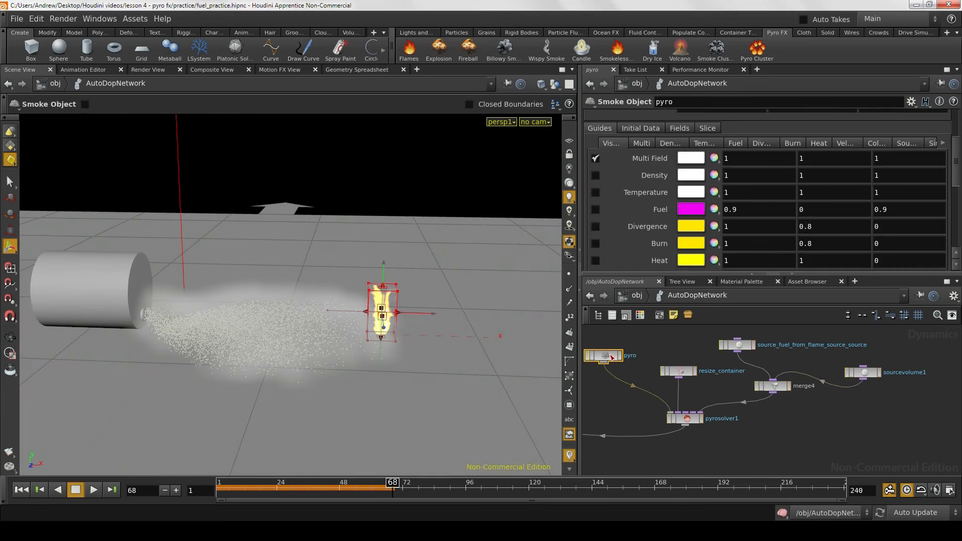
scroll(674, 172, "up", 5)
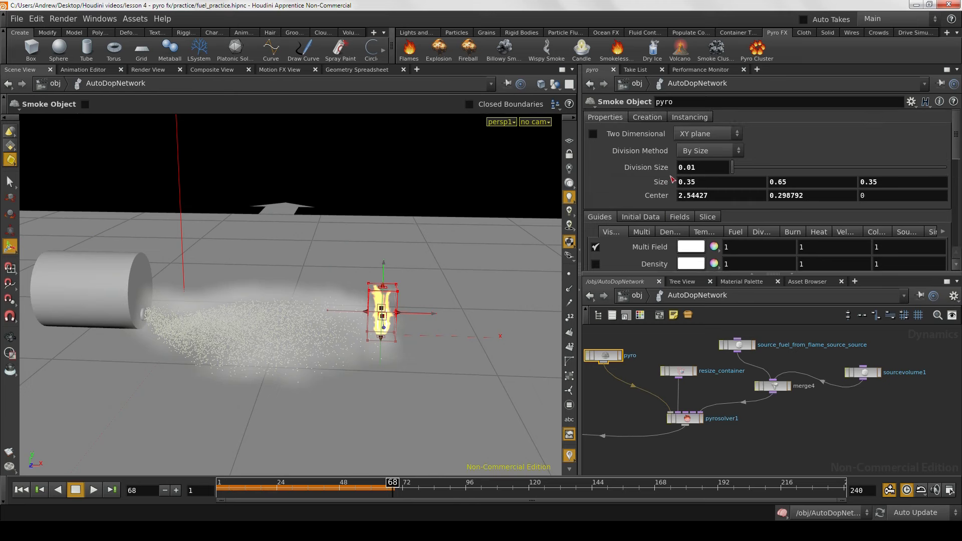
double_click(687, 167)
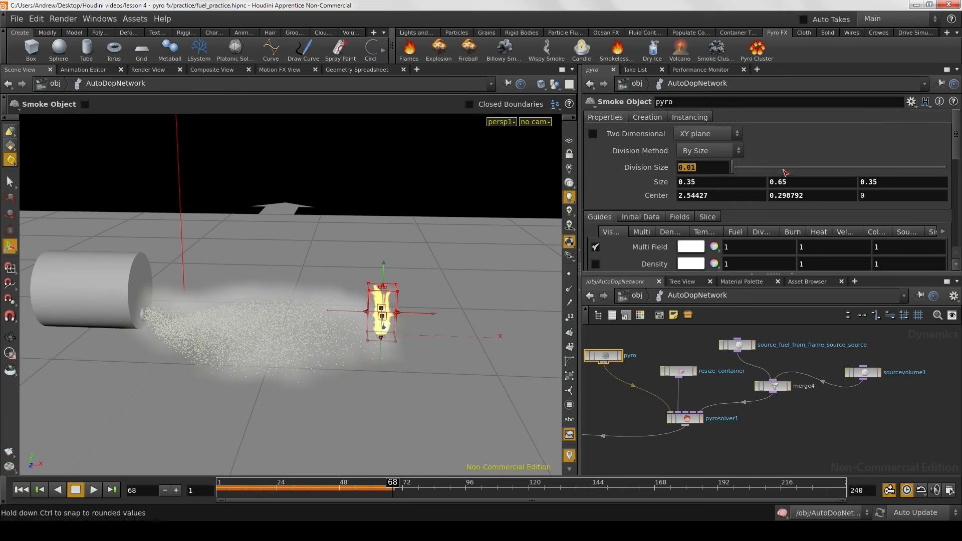
type(".")
left_click_drag(439, 244, 436, 253, "alt")
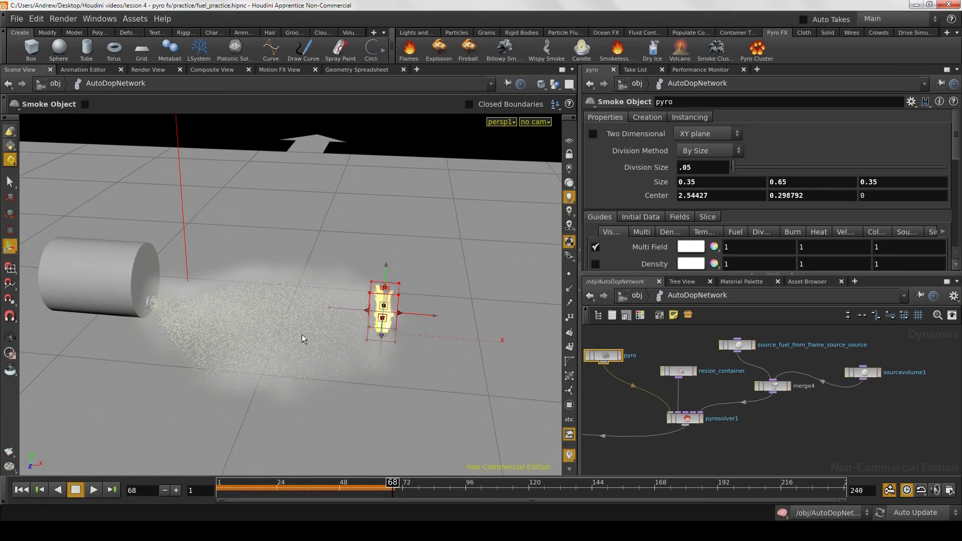
mouse_move(302, 336)
left_mouse_down("alt")
mouse_move(292, 341)
mouse_move(340, 336)
mouse_move(328, 321)
mouse_move(299, 345)
left_mouse_up("alt")
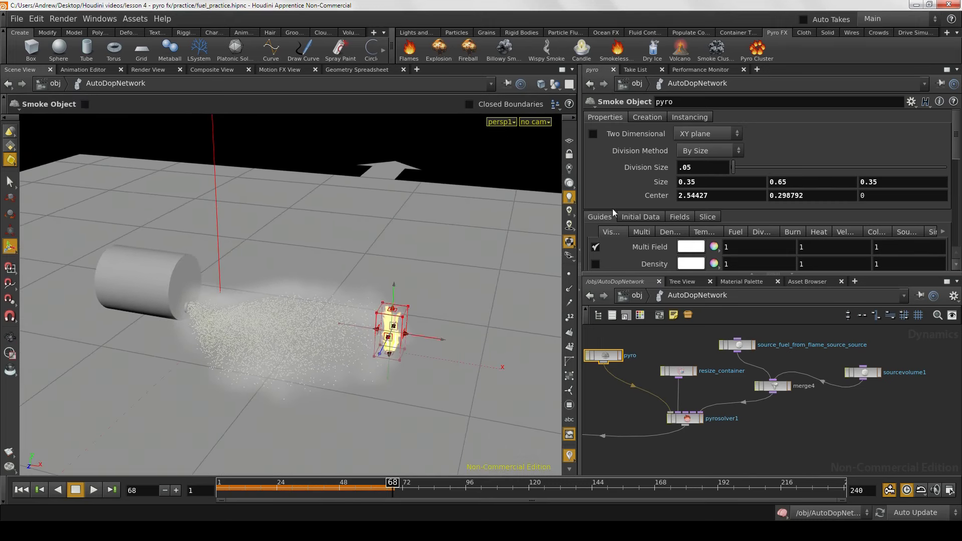
left_click_drag(281, 305, 293, 320, "alt")
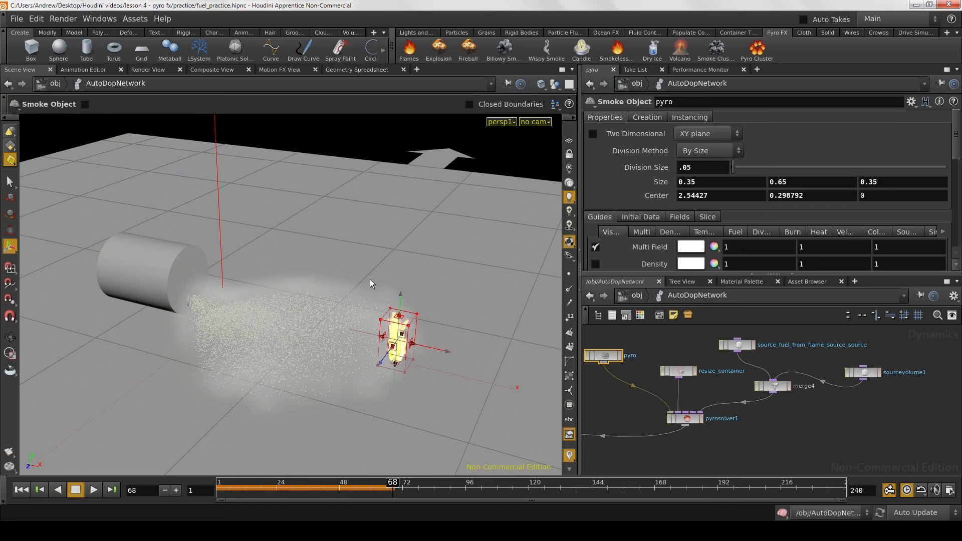
left_click_drag(336, 226, 268, 246, "alt")
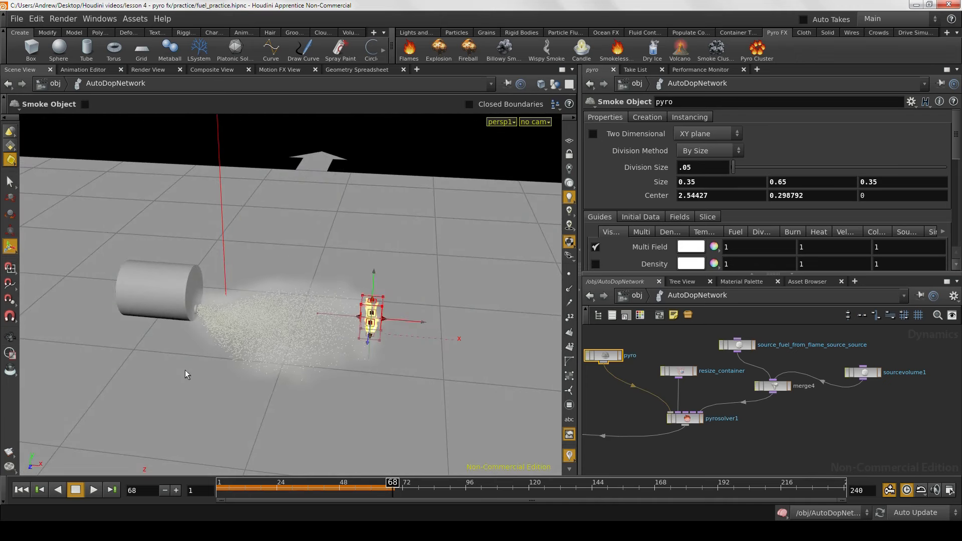
Step: Replay the simulation from frame 1 and stop it at frame 18
left_click(23, 490)
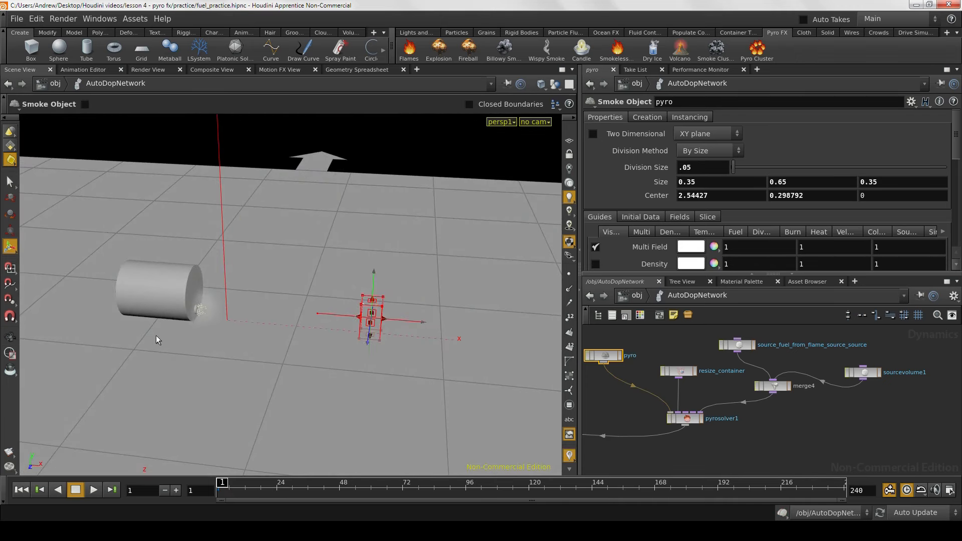
key("Escape")
left_click_drag(156, 336, 236, 343)
key("Return")
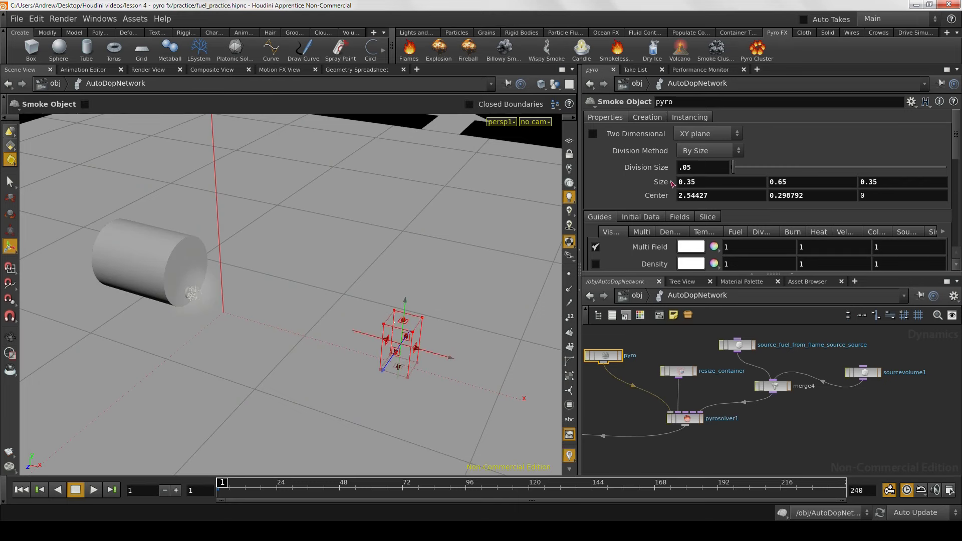
key("Escape")
left_click_drag(404, 239, 397, 254)
left_click_drag(275, 310, 242, 363)
key("Return")
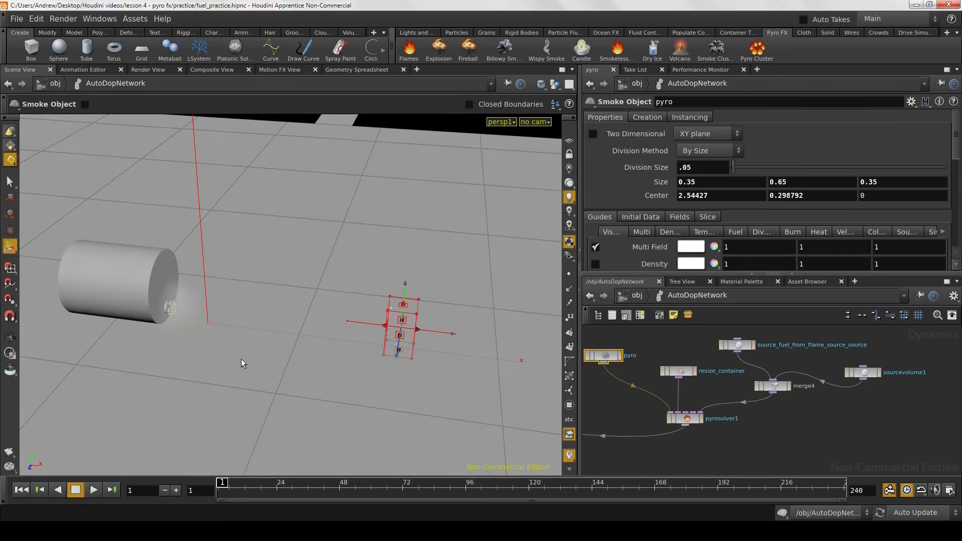
left_click(93, 490)
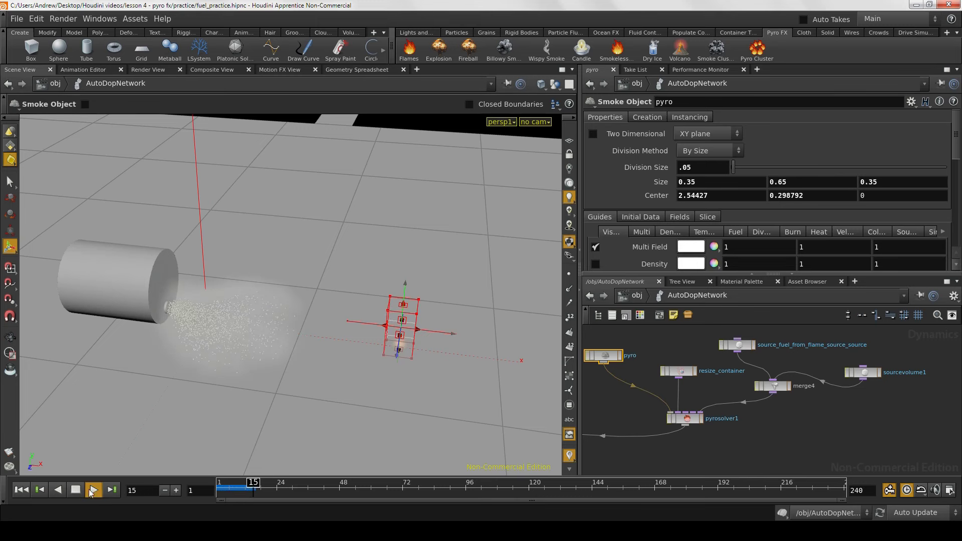
left_click(75, 490)
Step: Deselect the pyro node, hide its handles and examine the container around the flame from several angles
left_click(675, 446)
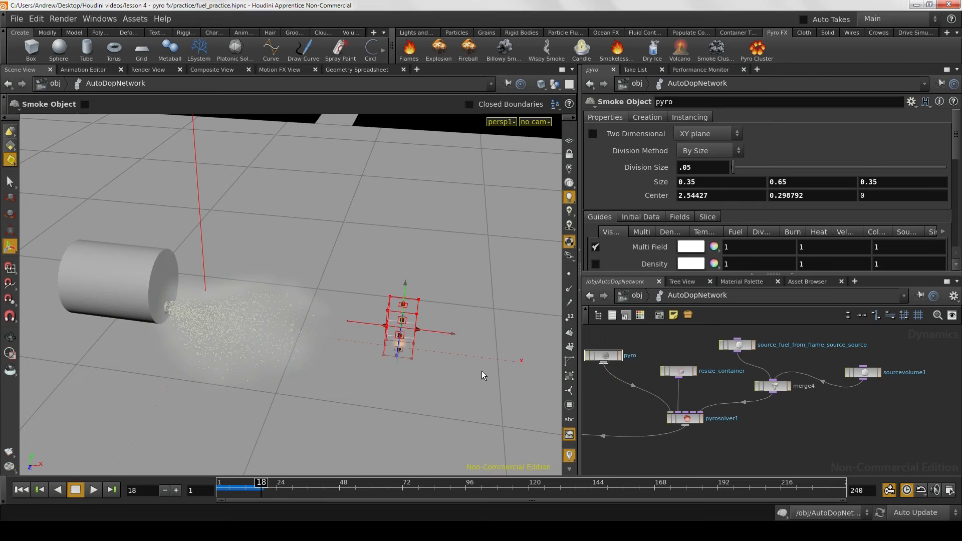
key("s")
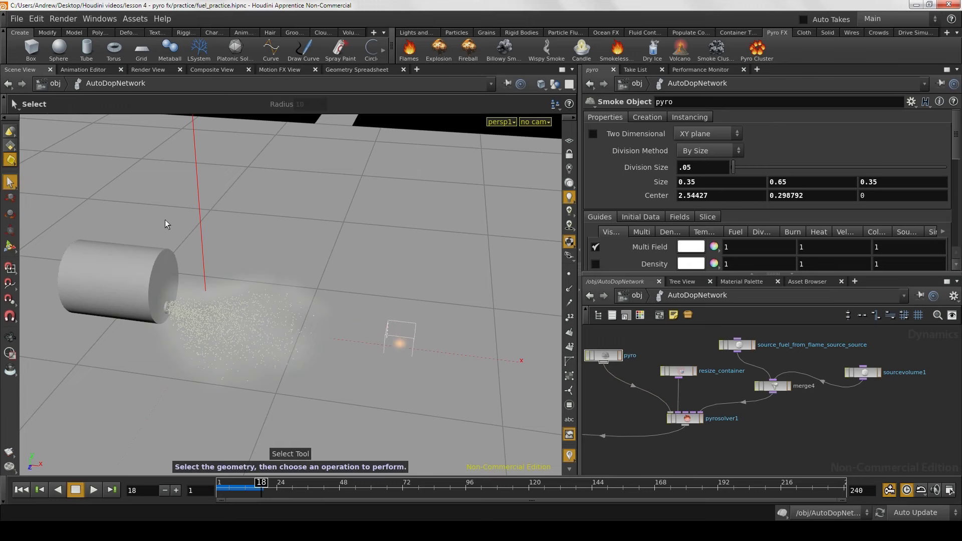
left_click_drag(428, 242, 290, 285, "alt")
key("s")
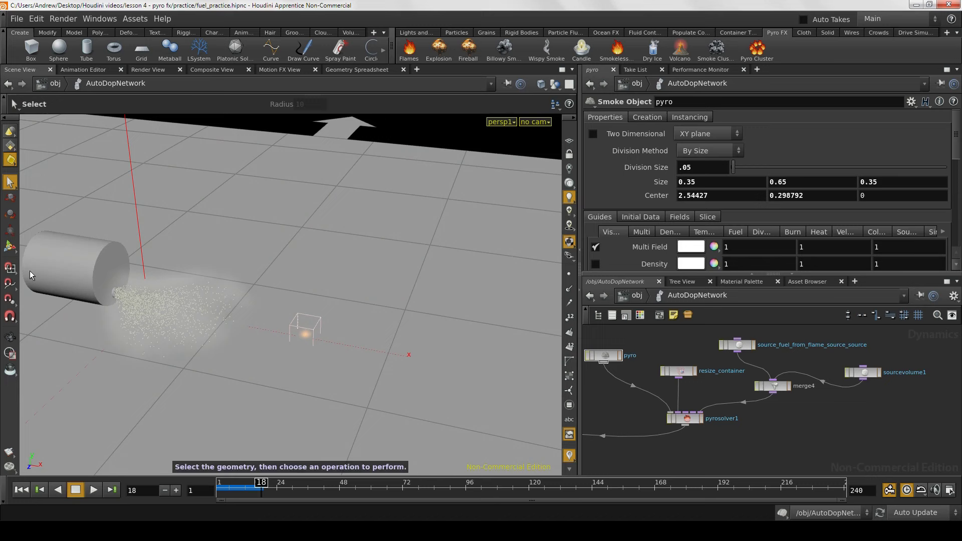
left_click(9, 249)
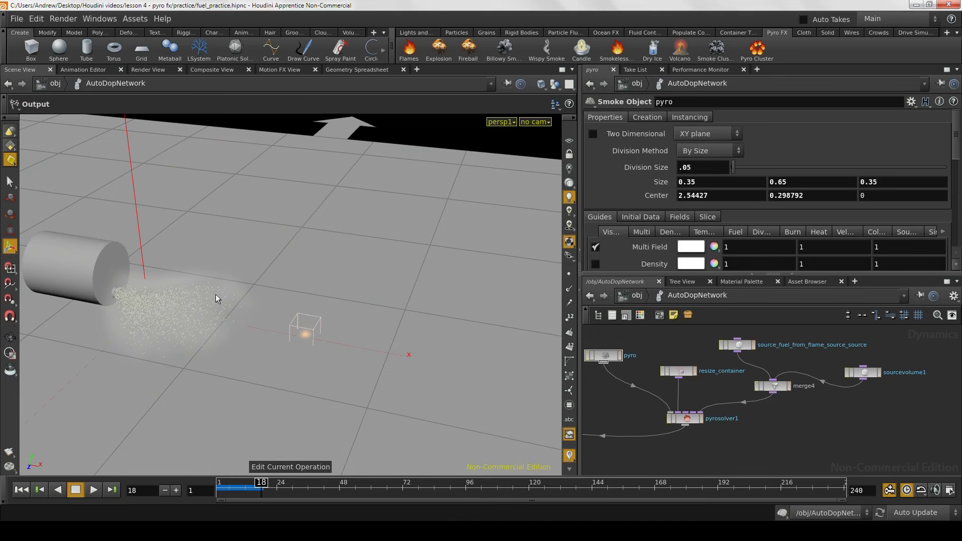
key("Escape")
left_click_drag(381, 305, 405, 324)
right_click_drag(406, 325, 372, 305, "alt")
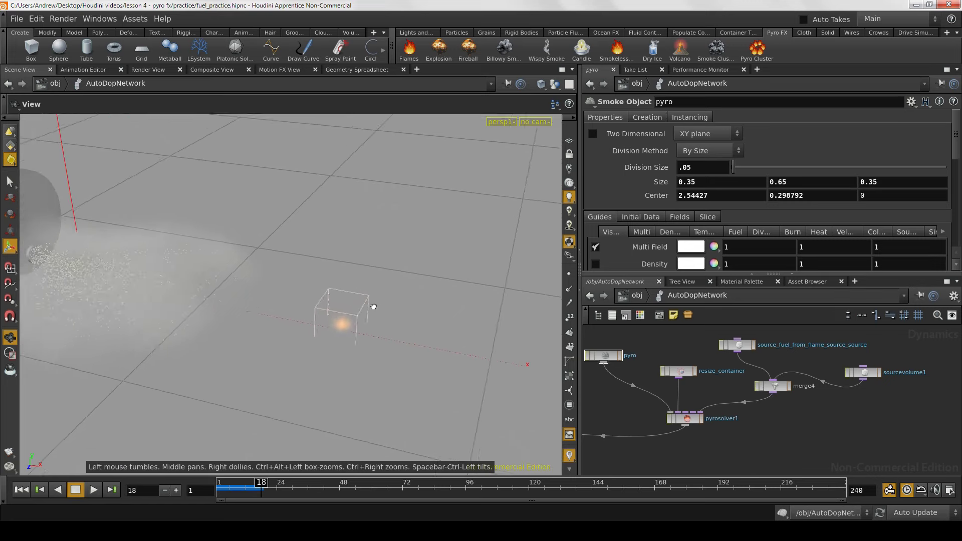
left_click_drag(372, 305, 349, 314, "alt")
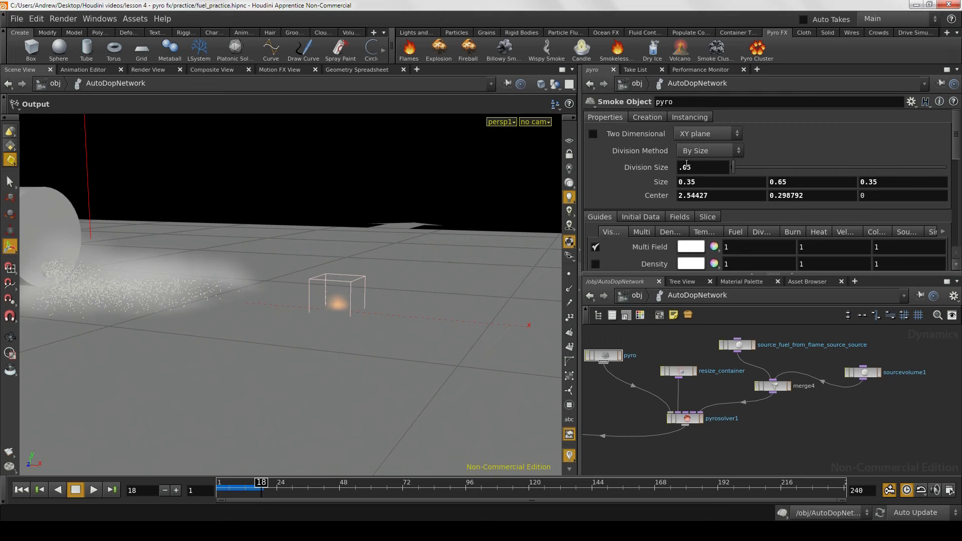
key("Escape")
left_click_drag(425, 239, 355, 318)
key("Return")
key("Return")
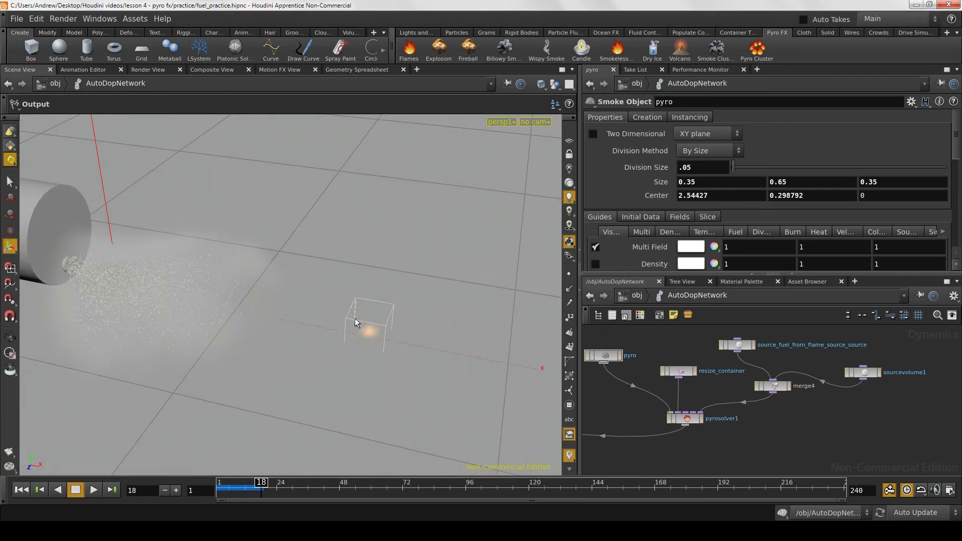
key("Escape")
left_click_drag(378, 355, 275, 386)
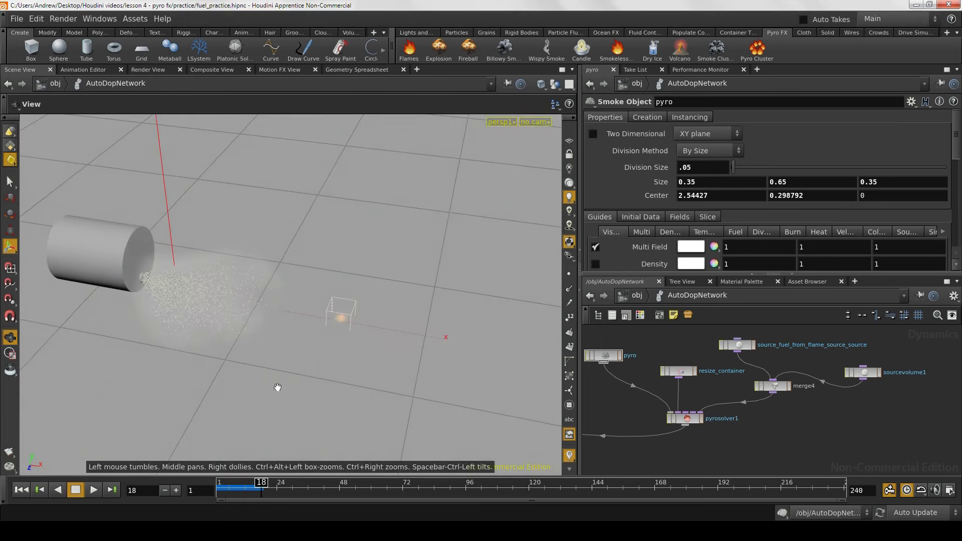
Step: Resume the simulation from frame 18 and stop it at frame 63
left_click(94, 489)
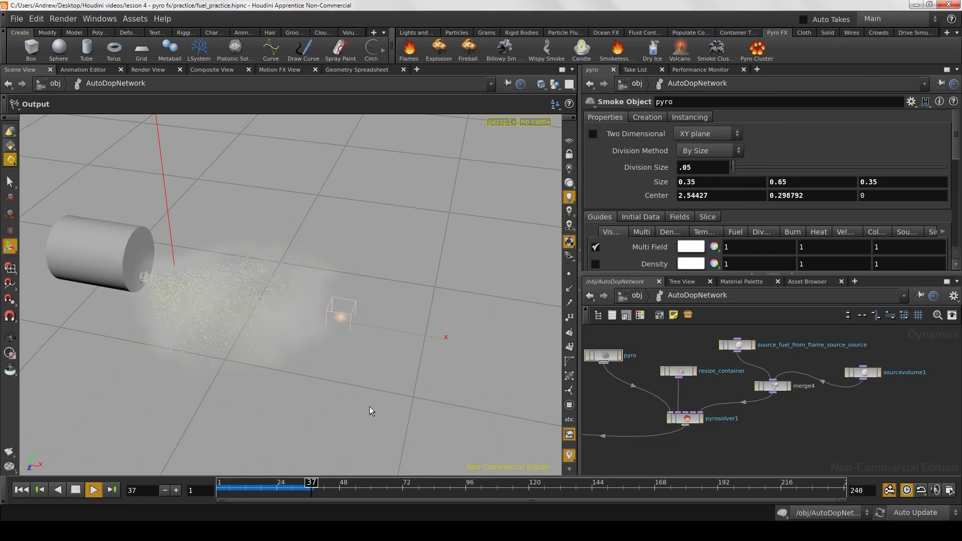
key("Escape")
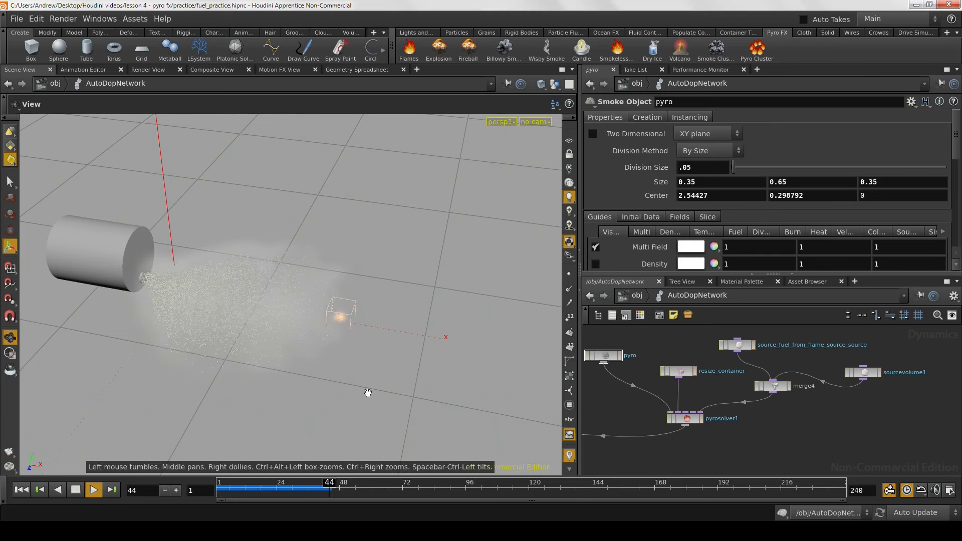
key("Return")
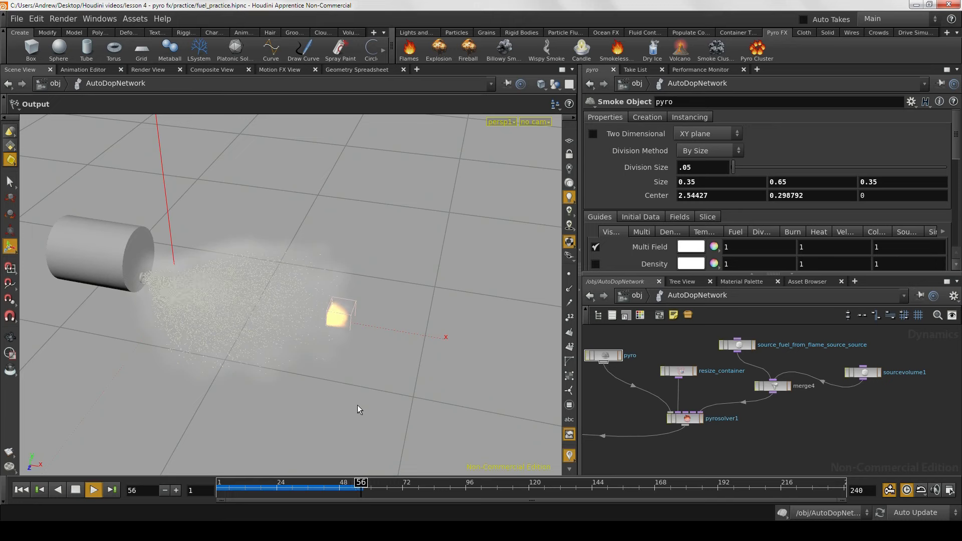
left_click(75, 490)
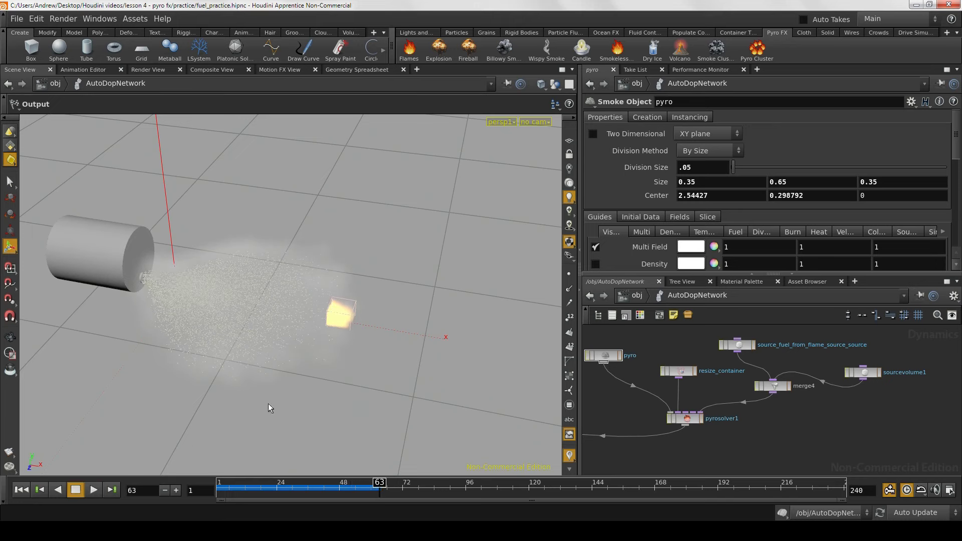
Step: Examine the flame against its container bounds at frame 63, close up and from several angles
key("Escape")
left_click_drag(331, 388, 456, 348)
right_click_drag(342, 347, 436, 351)
middle_click_drag(436, 350, 363, 364)
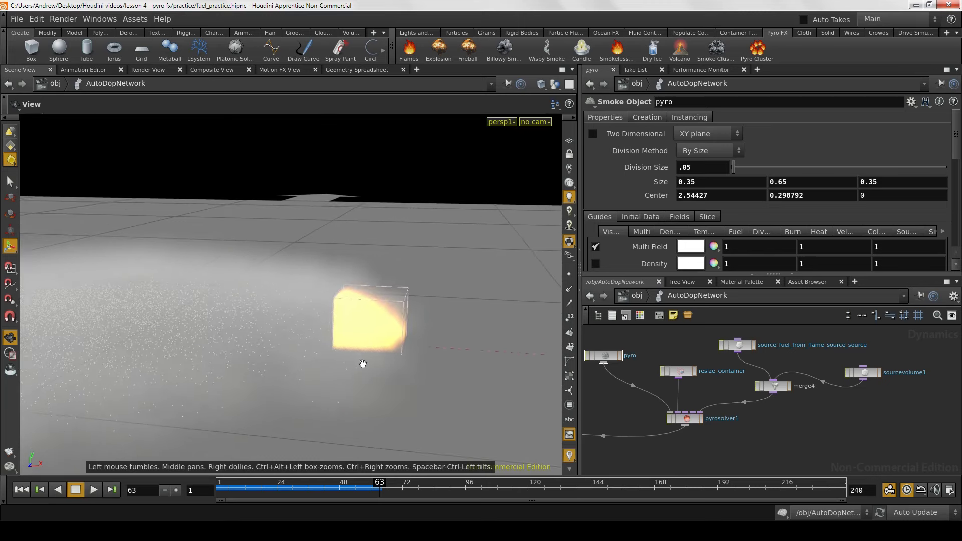
right_click_drag(383, 366, 259, 379)
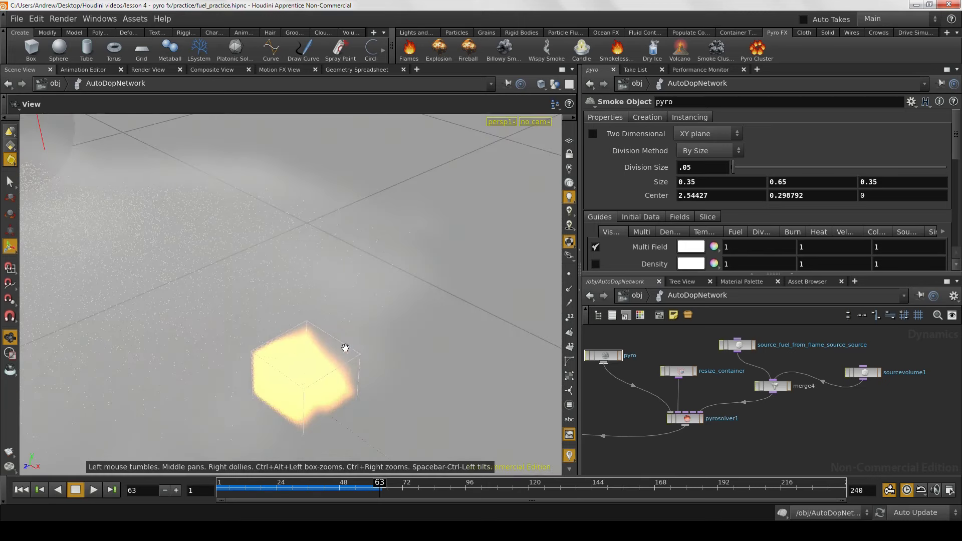
right_click_drag(343, 344, 149, 356)
left_click_drag(149, 356, 245, 367)
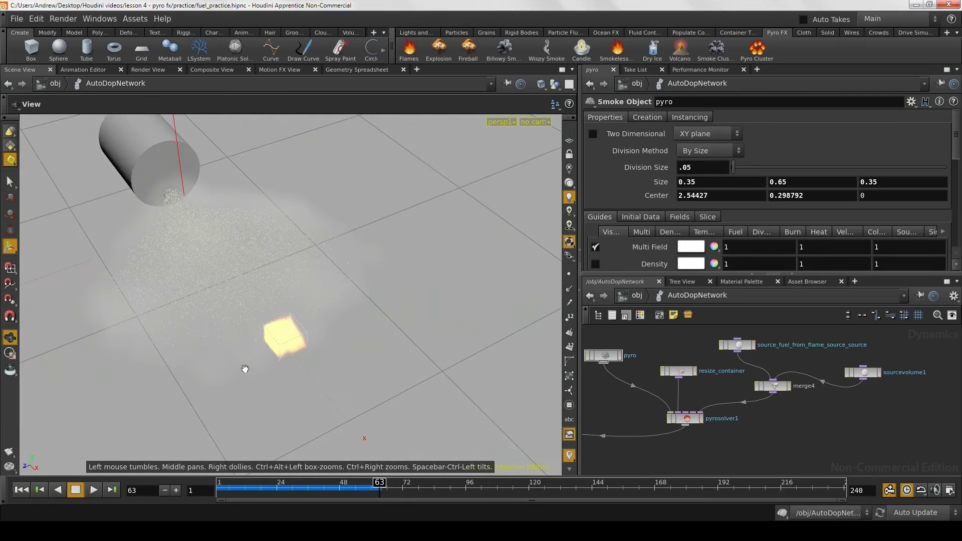
right_click_drag(244, 367, 410, 384)
left_click_drag(410, 384, 489, 361)
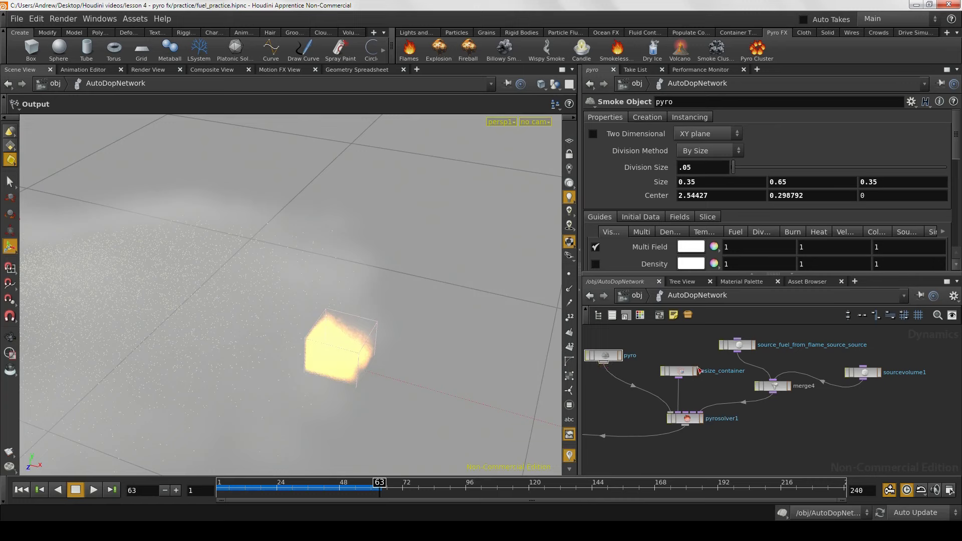
middle_click_drag(449, 346, 490, 332)
right_click_drag(490, 333, 339, 337)
left_click_drag(339, 337, 365, 363)
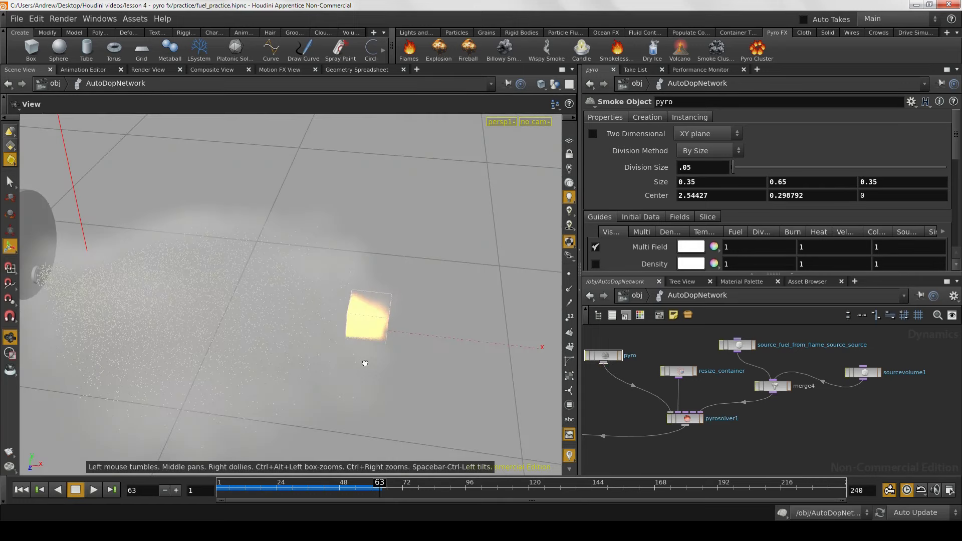
Step: Bypass the resize_container node so the pyro container is not resized dynamically
left_click(681, 371)
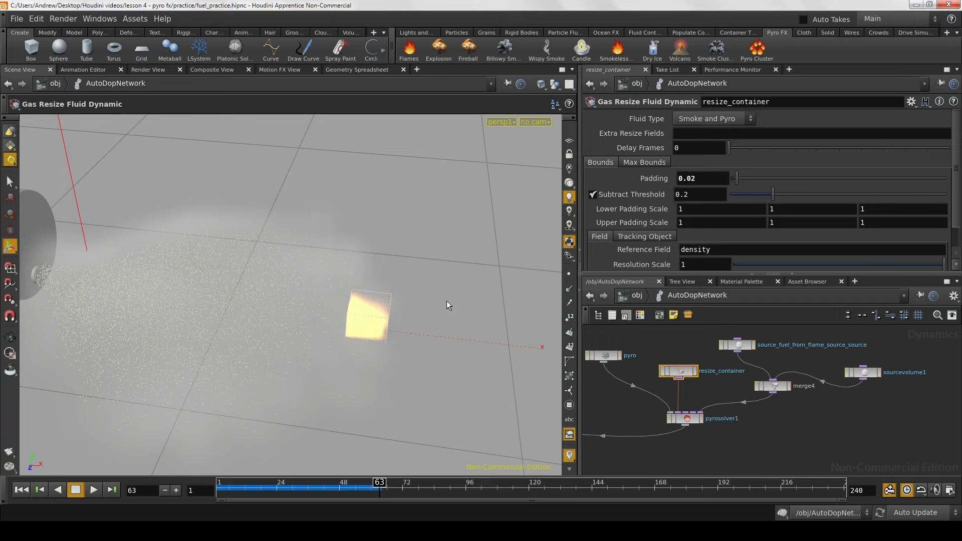
left_click_drag(446, 301, 460, 287, "alt")
middle_click_drag(370, 304, 392, 305, "alt")
right_click_drag(392, 305, 205, 297, "alt")
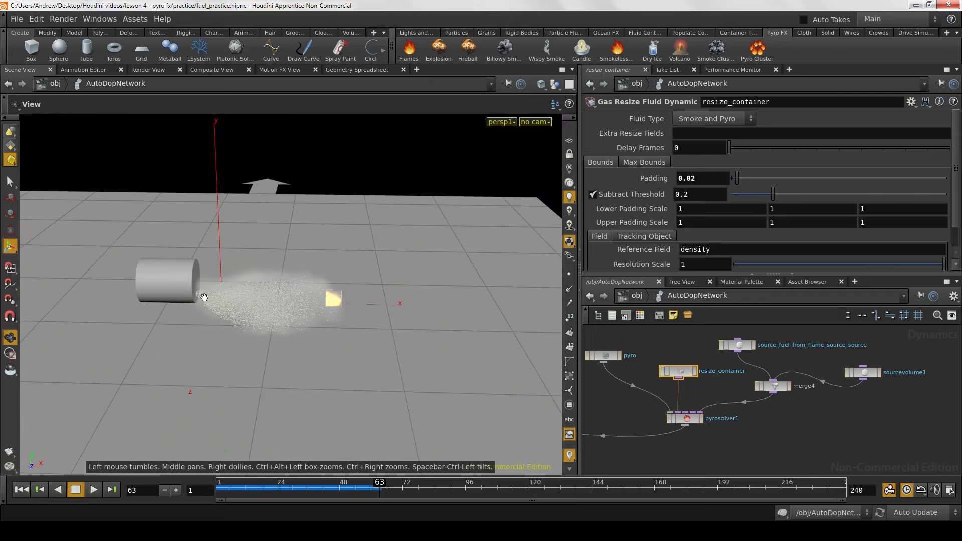
left_click_drag(204, 296, 262, 317)
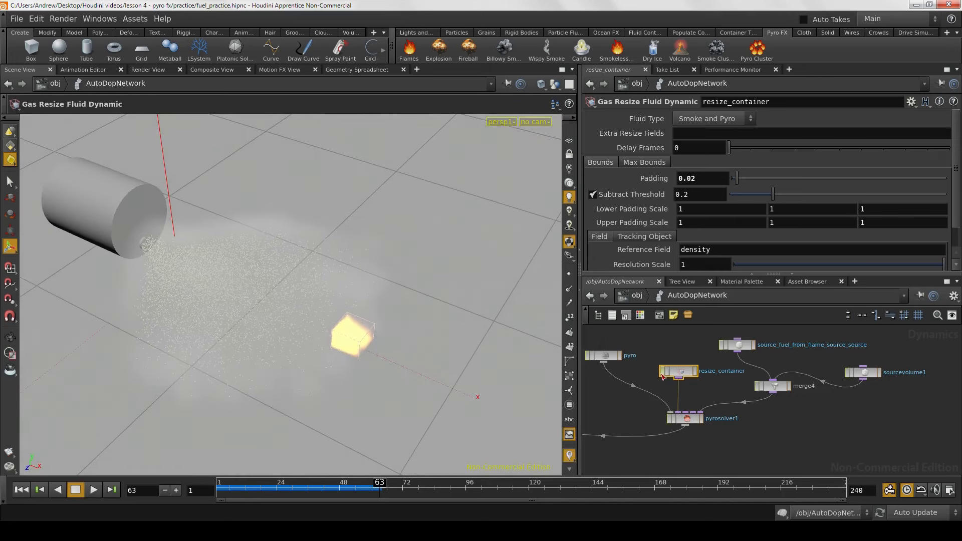
left_click(662, 372)
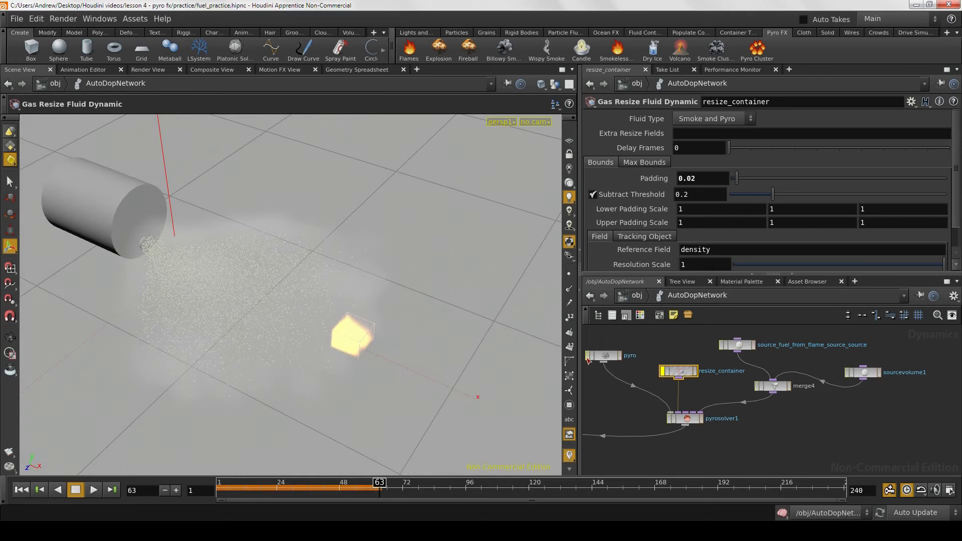
Step: Extend the pyro node's container to both sides along Z to a size of about 3.89
left_click(605, 359)
right_click_drag(425, 336, 355, 333, "alt")
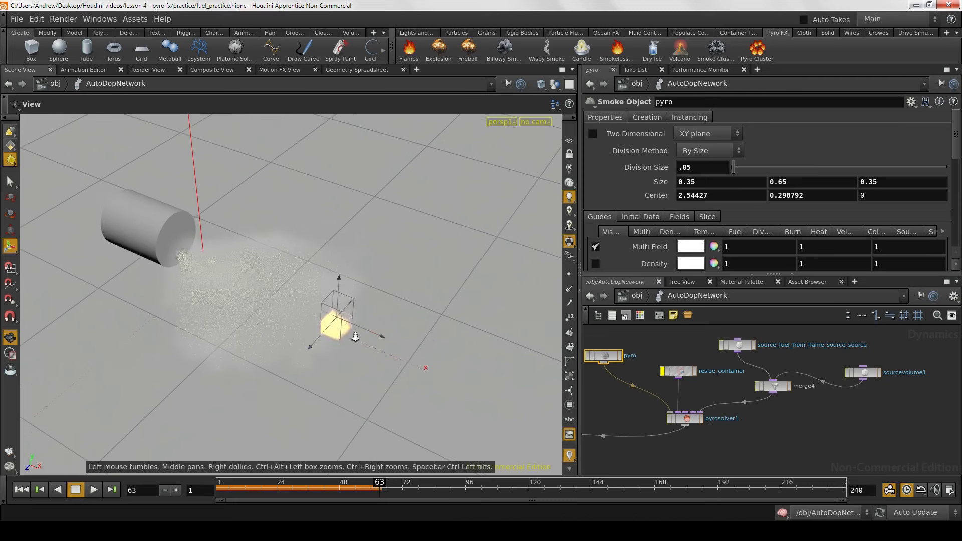
left_click_drag(355, 333, 320, 335, "alt")
right_click_drag(321, 336, 393, 324, "alt")
left_click_drag(394, 325, 365, 299)
key("Return")
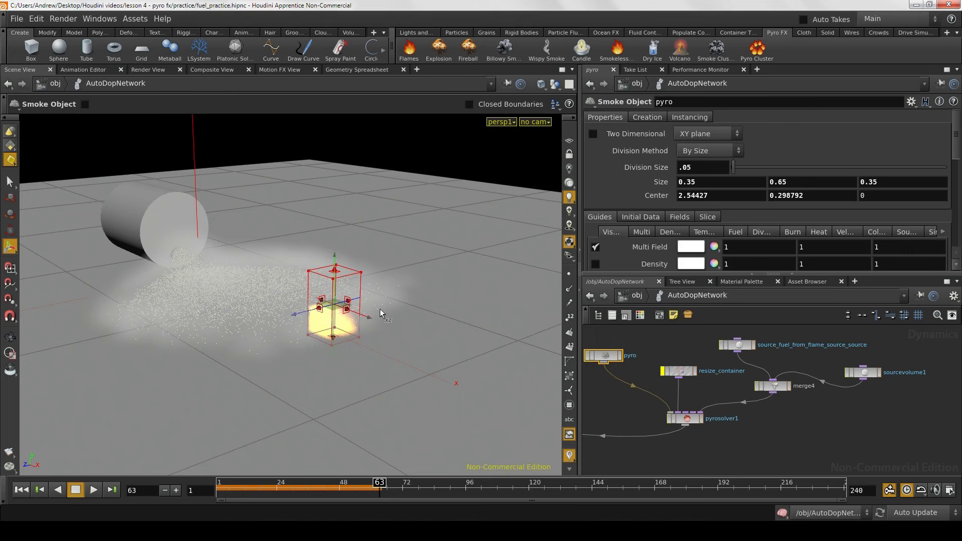
key("Escape")
left_click_drag(389, 326, 466, 311)
right_click_drag(466, 311, 364, 304, "alt")
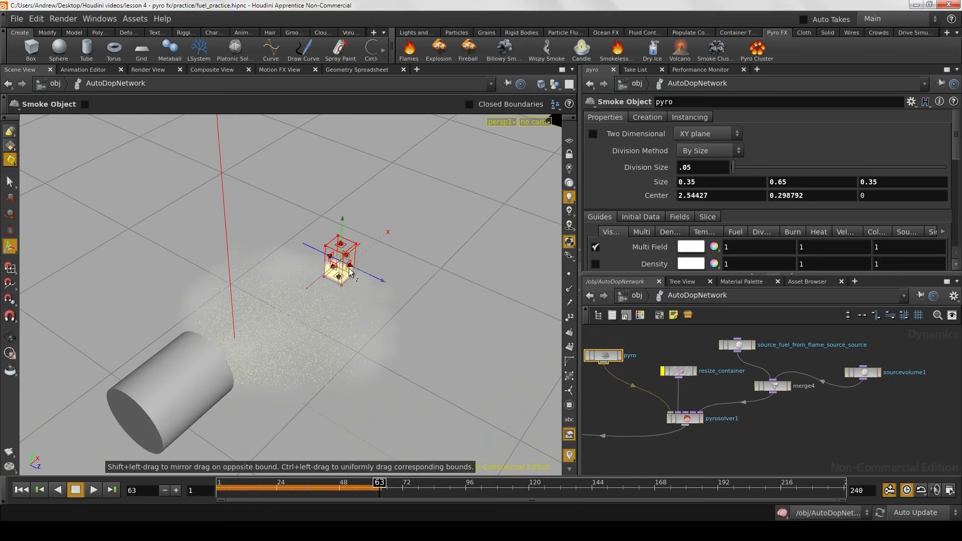
left_click_drag(355, 273, 438, 308)
left_click_drag(437, 308, 155, 282, "alt")
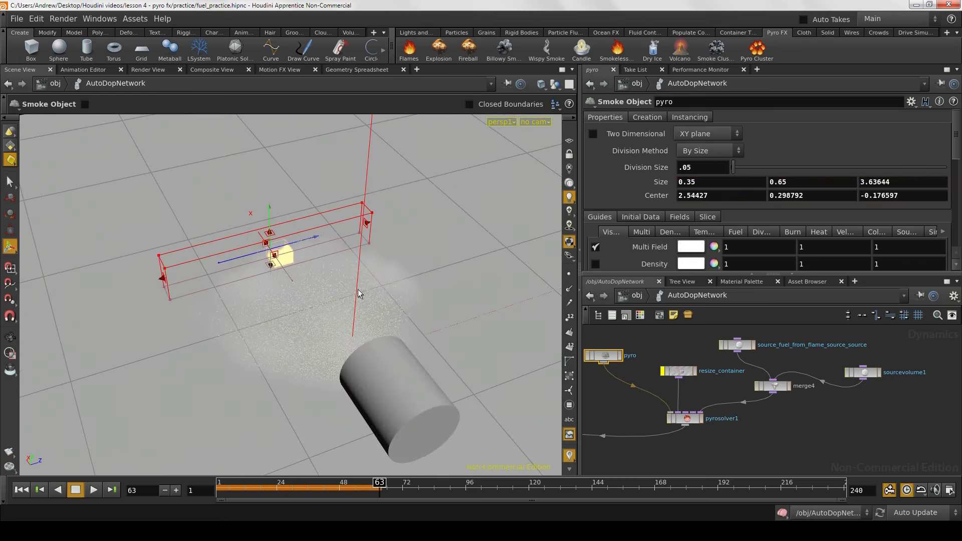
left_click_drag(358, 292, 501, 271, "alt")
left_click_drag(415, 332, 425, 340)
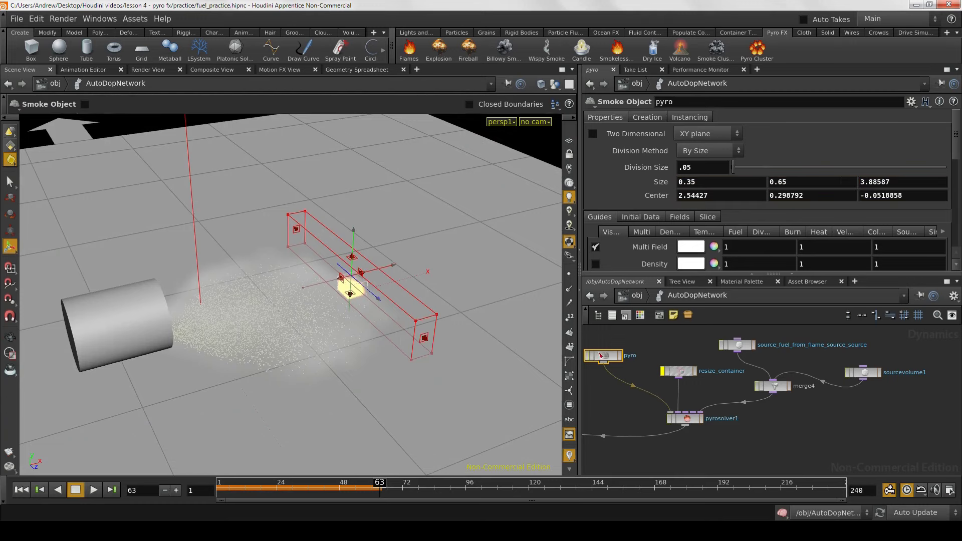
Step: Extend the pyro container along X past the cylinder and the flame to a size of about 4.19
left_click_drag(338, 336, 115, 284, "alt")
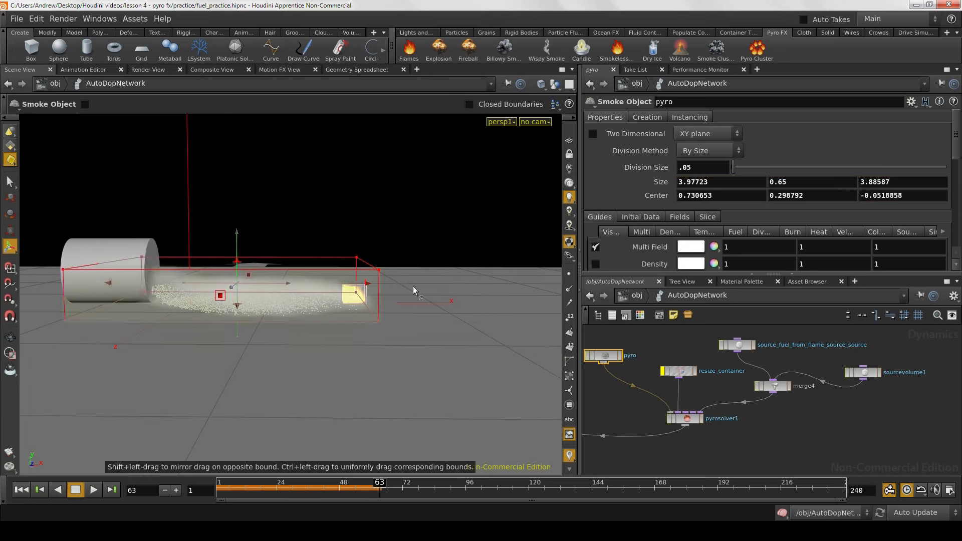
left_click_drag(447, 283, 355, 314, "alt")
left_click_drag(455, 304, 386, 362, "alt")
left_click_drag(154, 398, 298, 298, "alt")
left_click_drag(367, 288, 389, 288)
left_click_drag(360, 336, 305, 392, "alt")
middle_click_drag(316, 273, 383, 332, "alt")
left_click_drag(383, 332, 380, 383, "alt")
left_click_drag(215, 255, 222, 259)
Step: Raise the upper face of the pyro container to make its height about 1.33
left_click_drag(404, 317, 463, 228, "alt")
mouse_move(326, 347)
left_mouse_down("alt")
mouse_move(328, 333)
mouse_move(325, 357)
left_mouse_up("alt")
left_click_drag(315, 304, 312, 266)
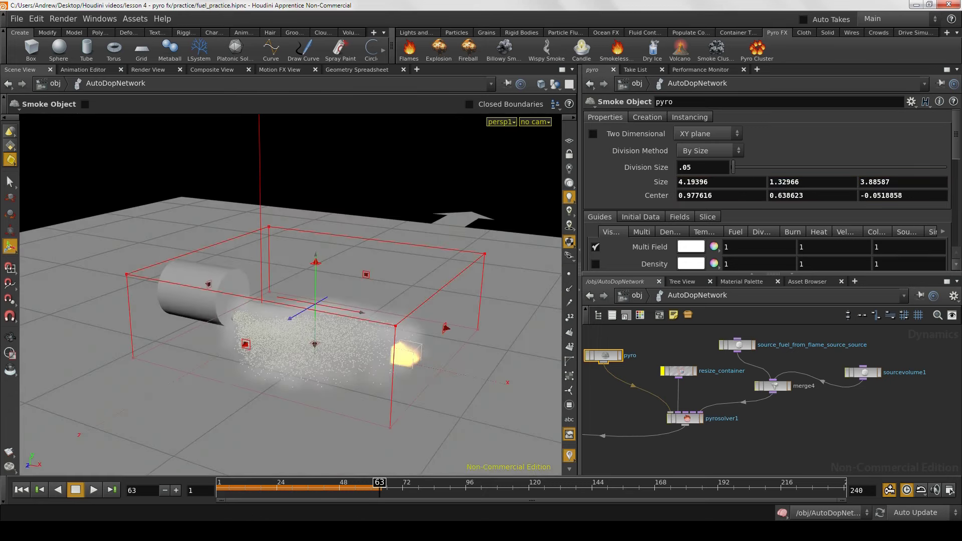
Step: Deselect the pyro node and return the simulation to frame 1
left_click(727, 447)
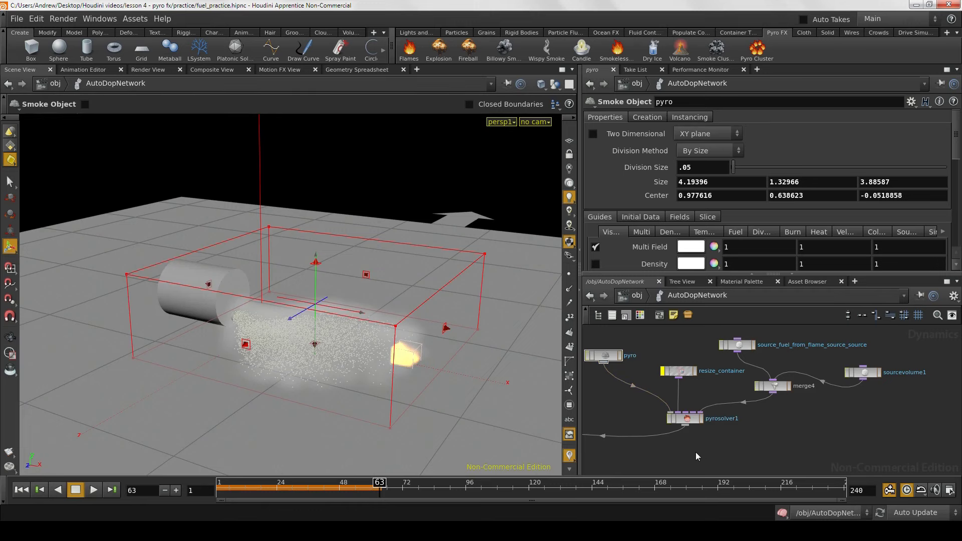
left_click(15, 492)
mouse_move(265, 402)
left_mouse_down("alt")
mouse_move(299, 431)
mouse_move(268, 418)
left_mouse_up("alt")
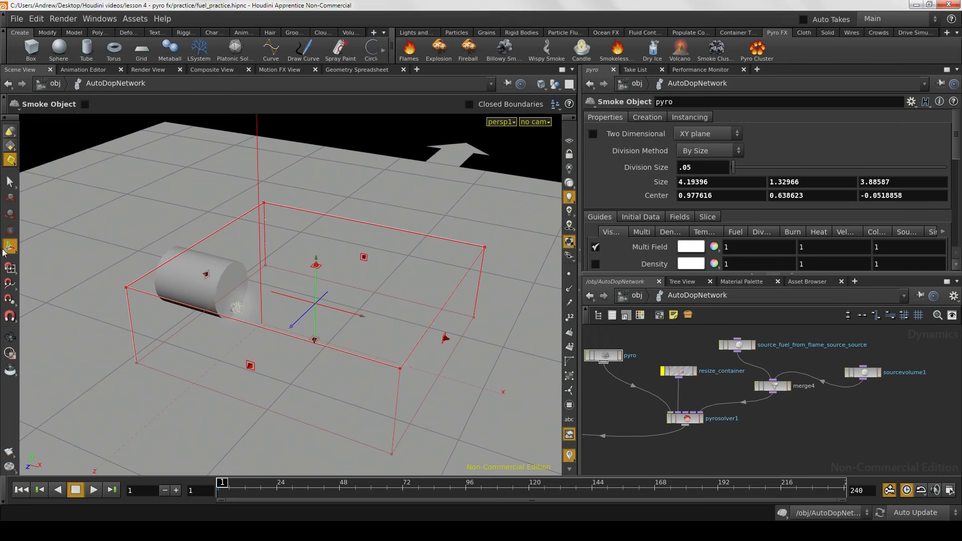
middle_click_drag(337, 305, 305, 303, "alt")
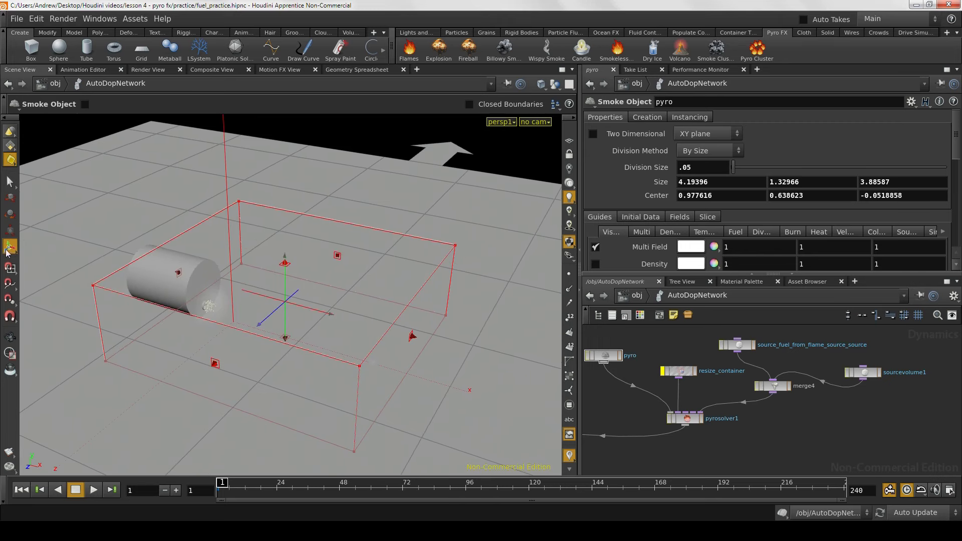
Step: Play the simulation to frame 73 and watch how the fuel spray burns inside the enlarged container
key("s")
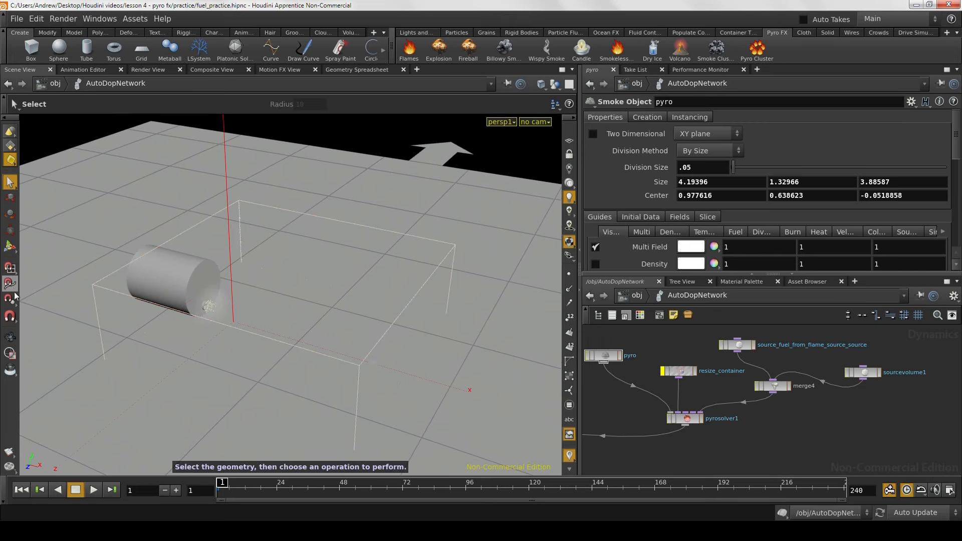
left_click(93, 490)
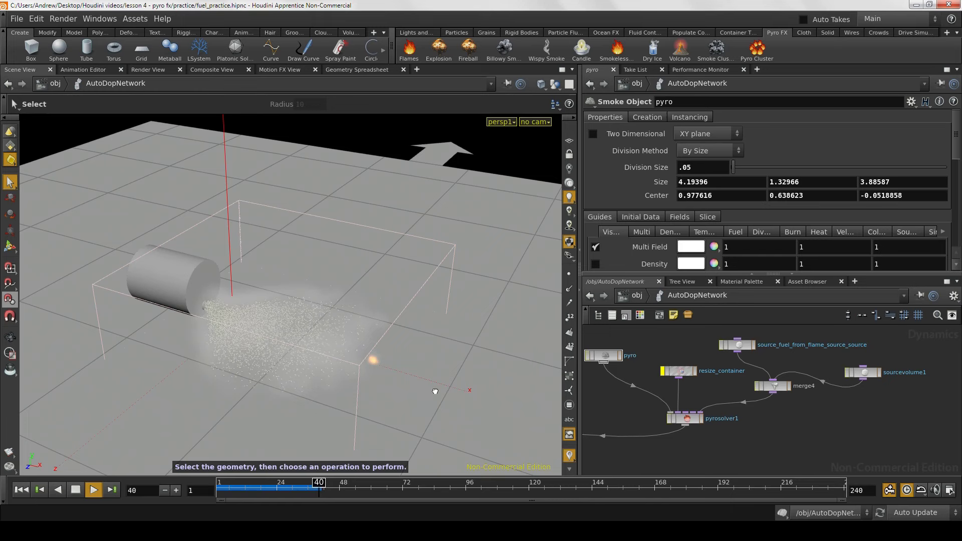
left_click_drag(435, 391, 439, 396, "alt")
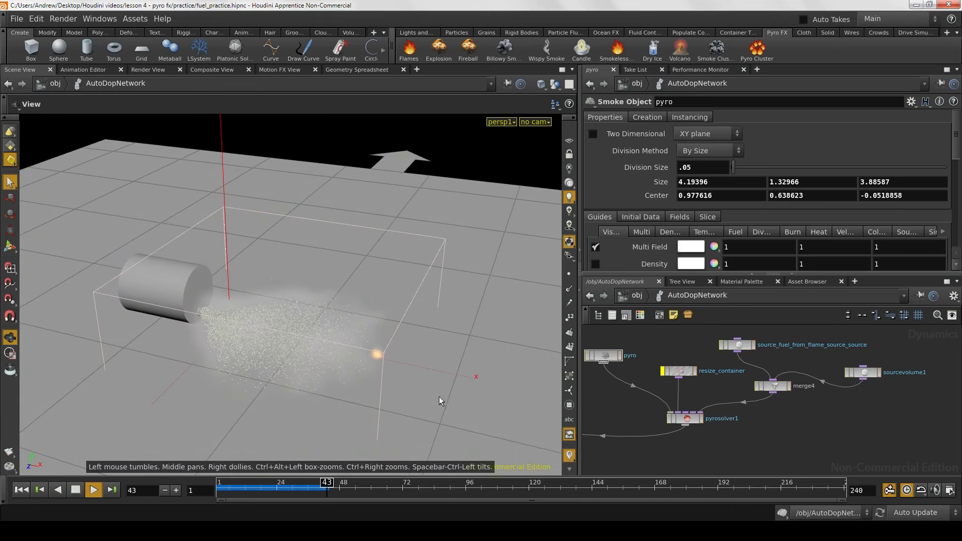
key("s")
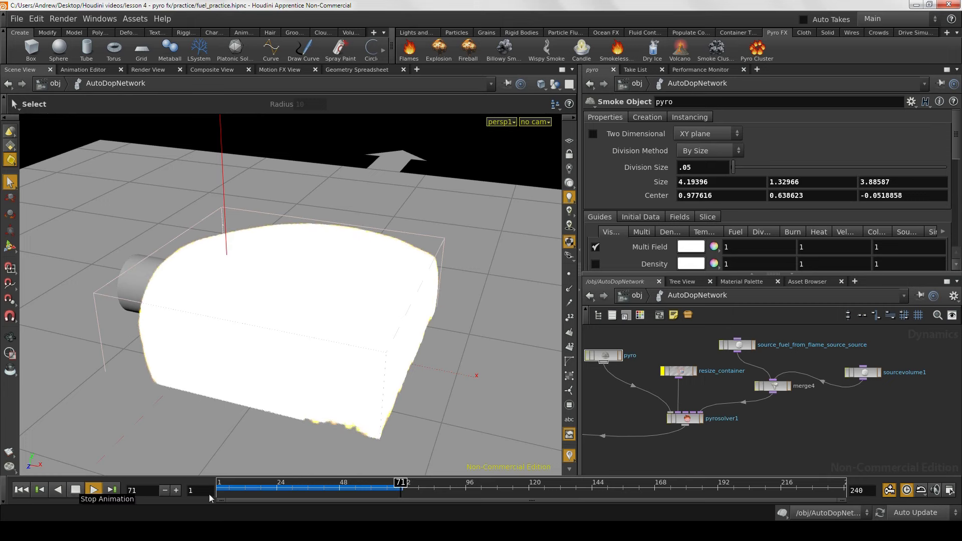
key("space")
left_click_drag(478, 382, 347, 378)
key("space")
key("s")
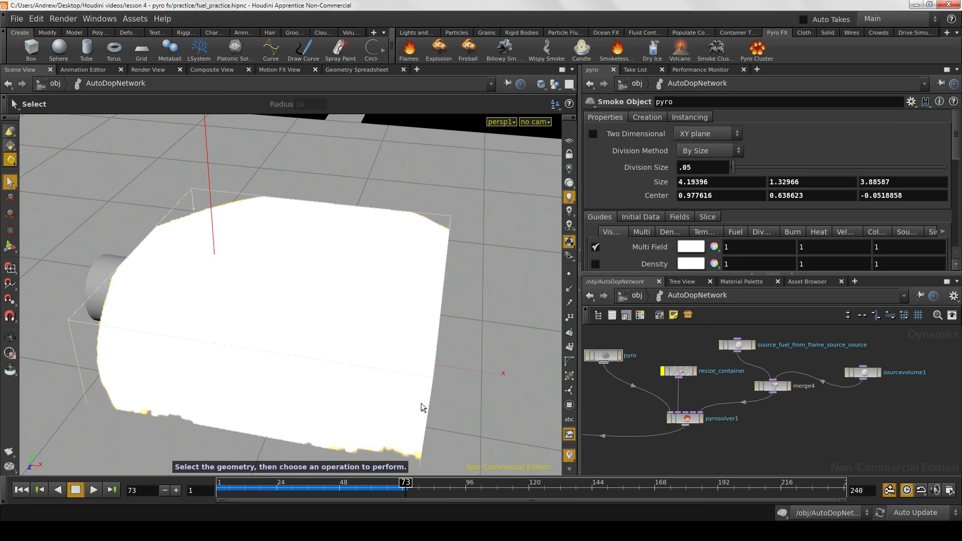
Step: Inspect the fireball at frame 73 against the container bounds from several angles and return to frame 1
key("Escape")
left_click_drag(383, 393, 326, 422)
key("s")
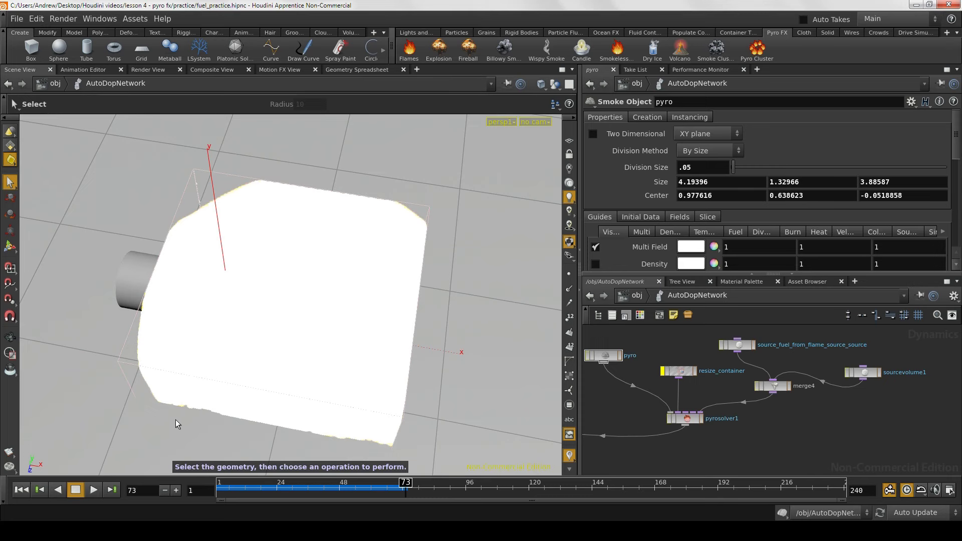
left_click_drag(182, 404, 190, 365, "alt")
key("s")
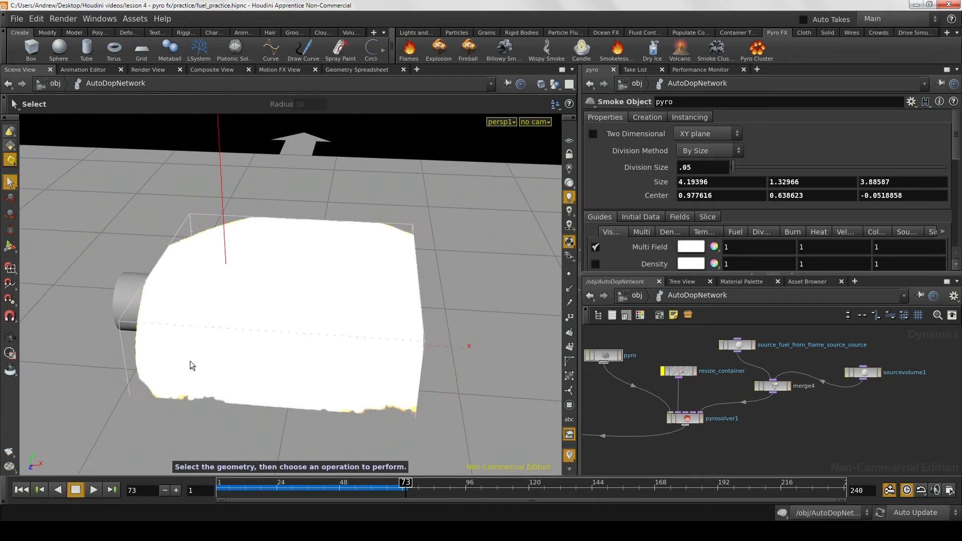
left_click(26, 488)
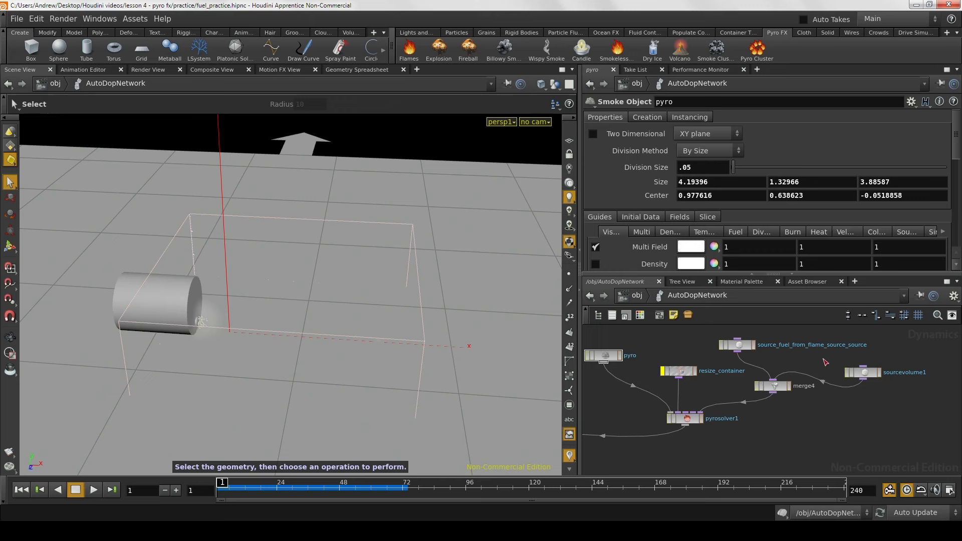
Step: Move the sourcevolume1 node above the fuel source node and set its Scale Source Volume to .1
middle_click_drag(824, 359, 783, 403)
left_click_drag(827, 415, 797, 366)
left_click(804, 367)
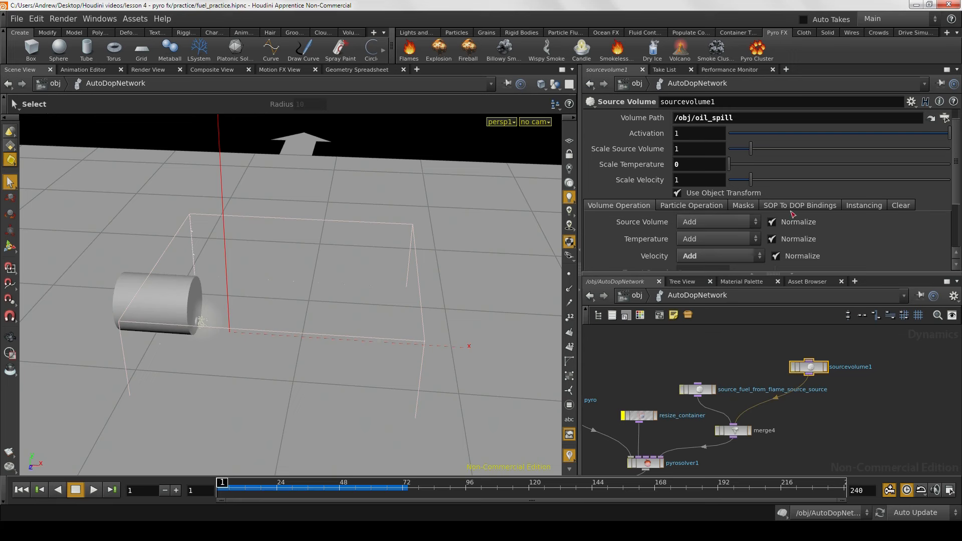
scroll(792, 214, "up", 1)
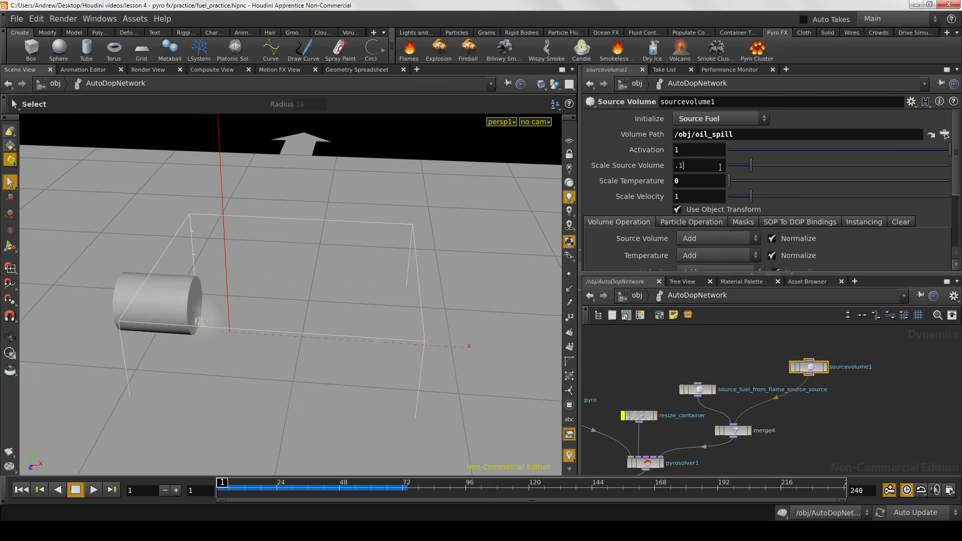
key("Return")
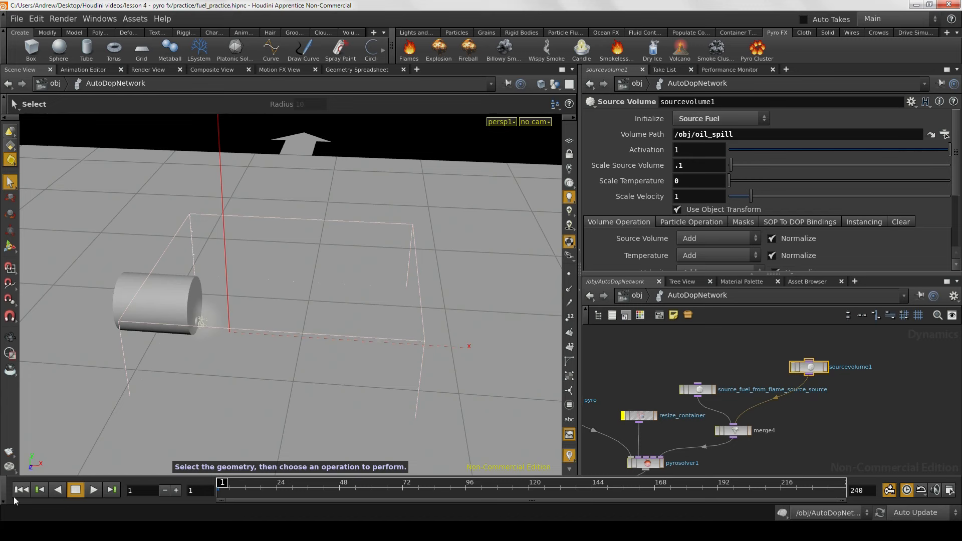
Step: Play the simulation with the reduced fuel source, stop it, and scrub to frame 138 to examine the flame and smoke
left_click_drag(241, 375, 189, 393, "alt")
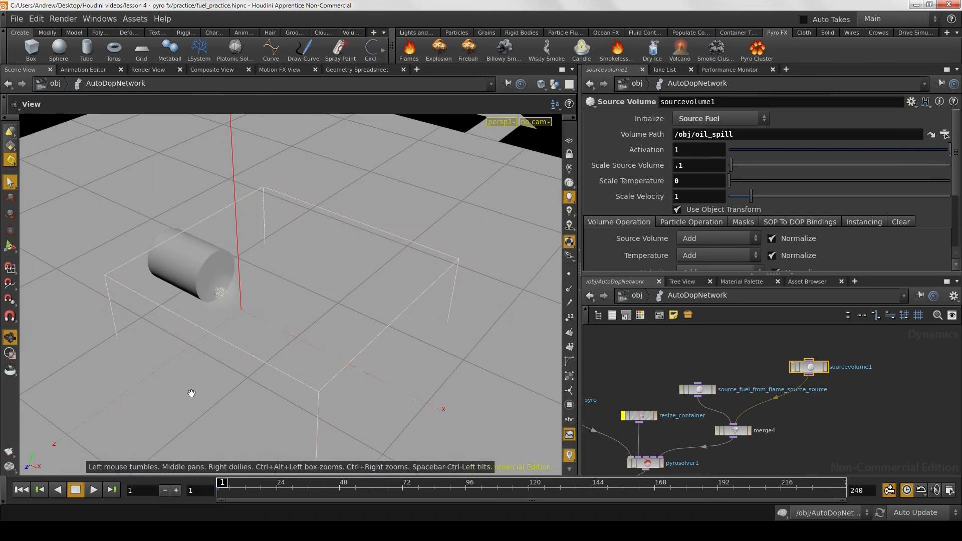
left_click(94, 490)
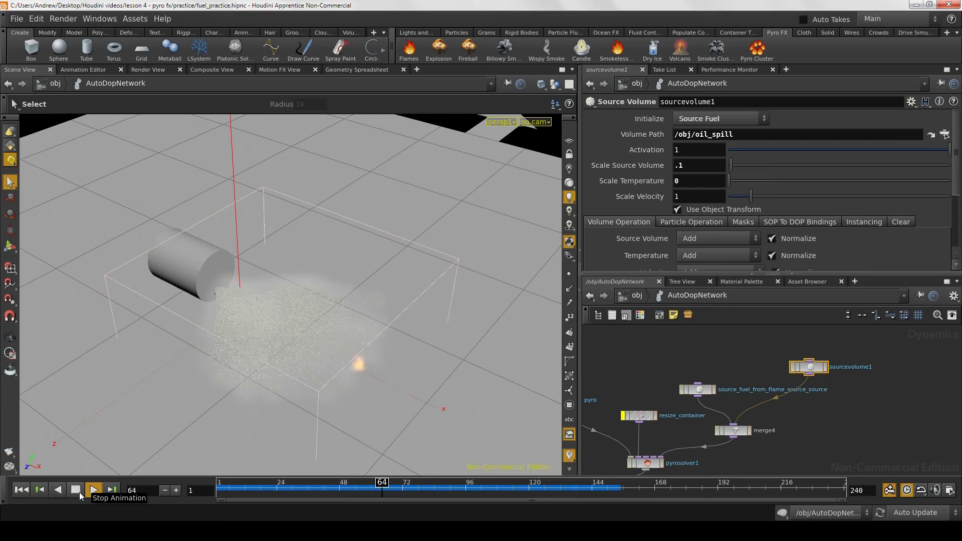
left_click(75, 489)
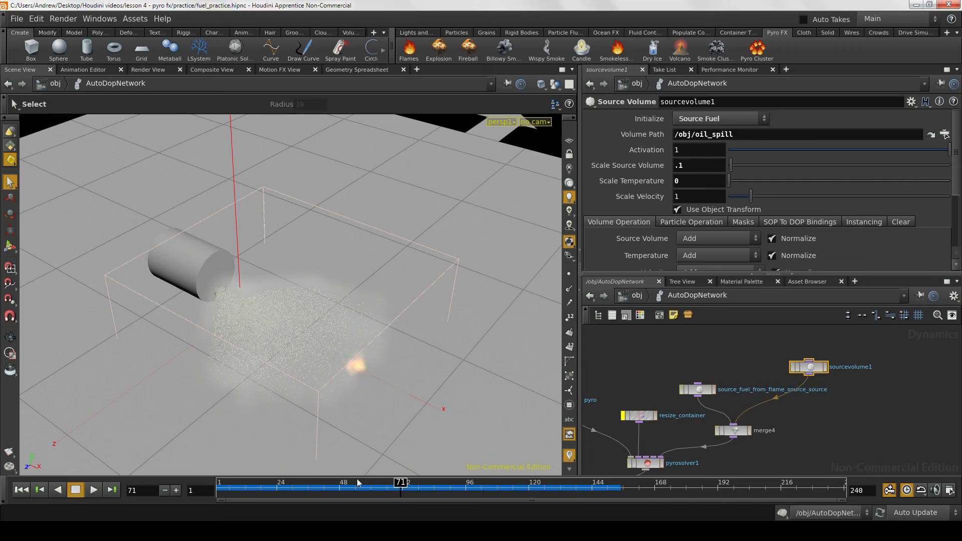
left_click_drag(401, 489, 582, 491)
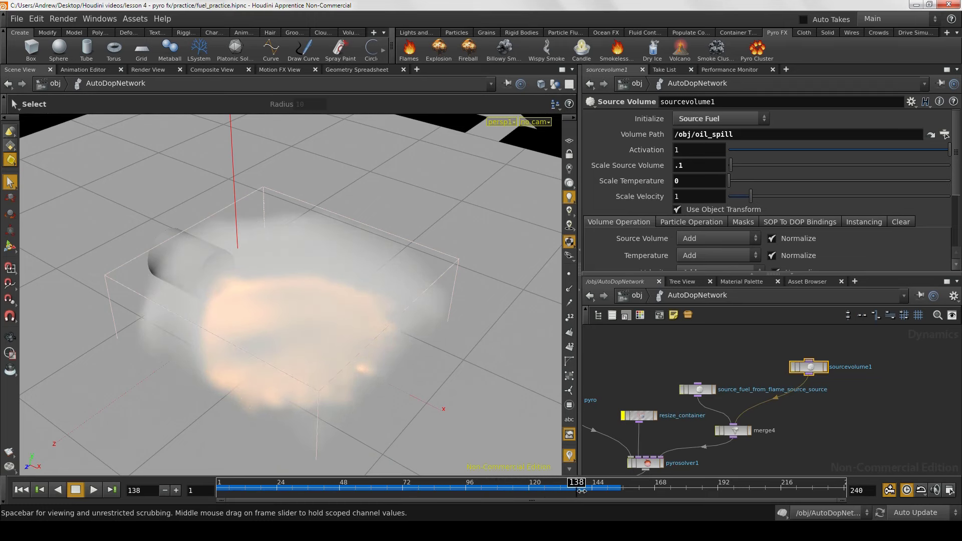
key("Escape")
left_click_drag(425, 414, 329, 346)
key("s")
Step: Lower the end point of the density ramp to nearly zero in the pyro node's Multi guide smoke settings
middle_click_drag(631, 361, 740, 370)
left_click(678, 410)
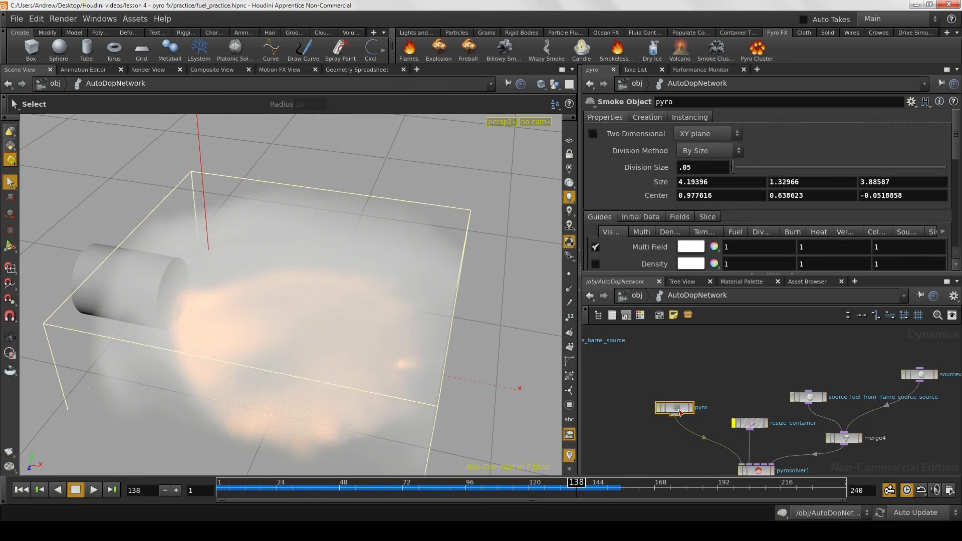
left_click(643, 234)
scroll(644, 234, "down", 1)
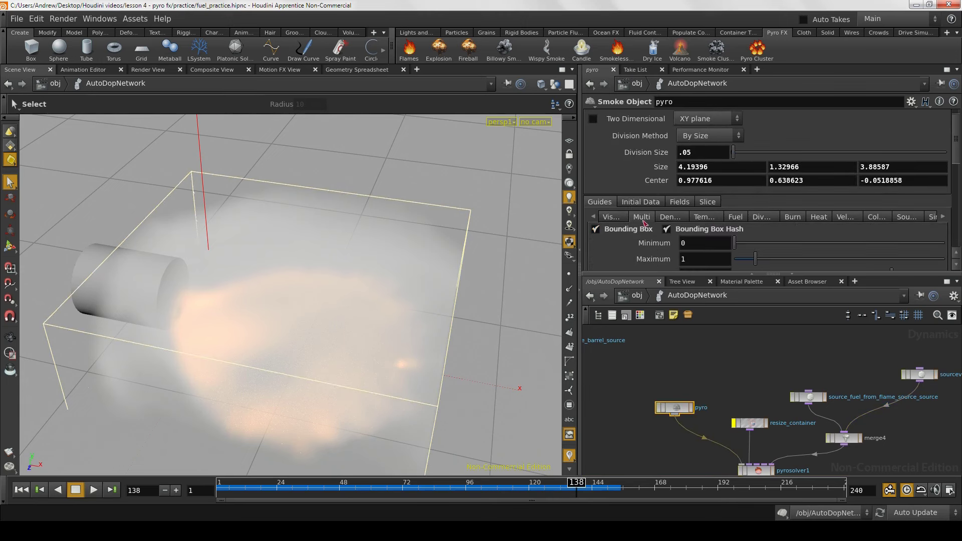
scroll(651, 220, "down", 10)
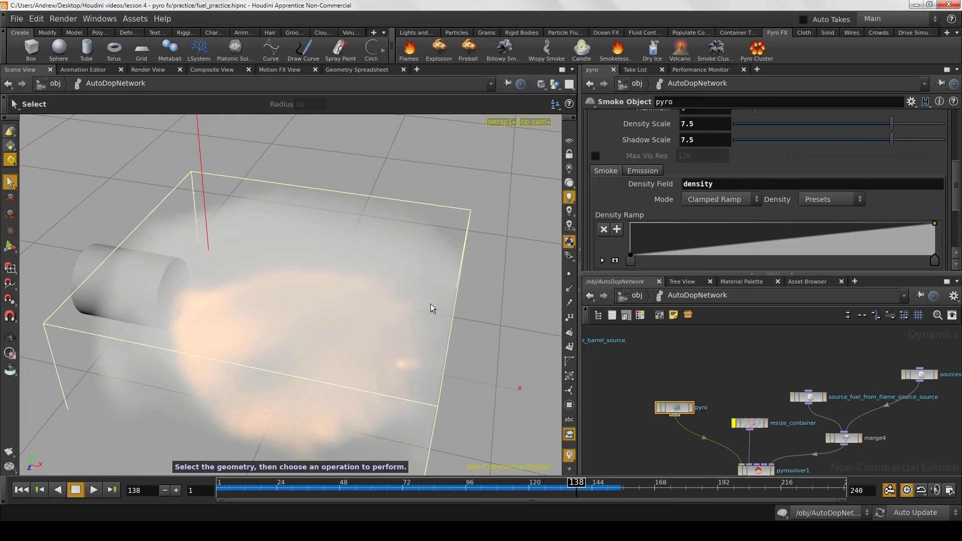
left_click_drag(428, 301, 427, 284, "alt")
scroll(428, 284, "down", 2, "alt")
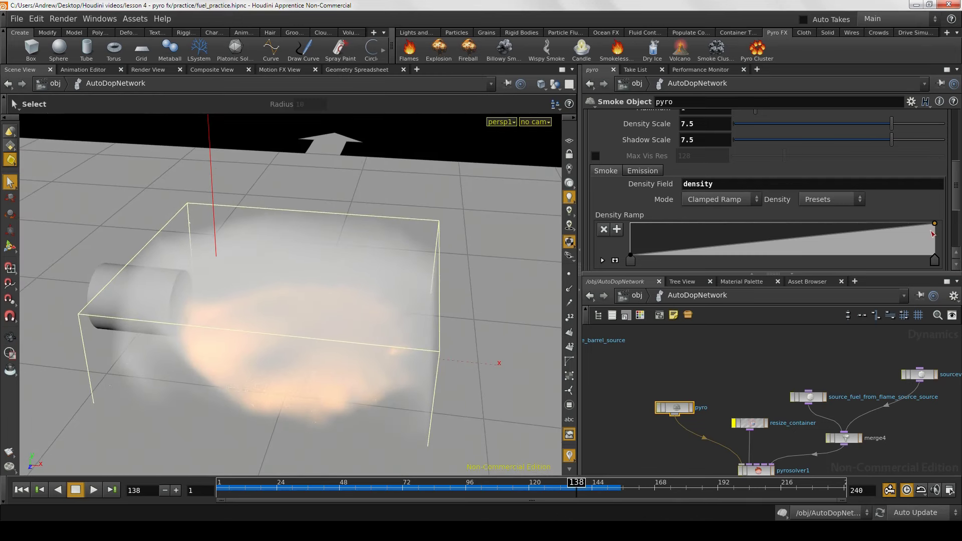
left_click_drag(935, 223, 942, 258)
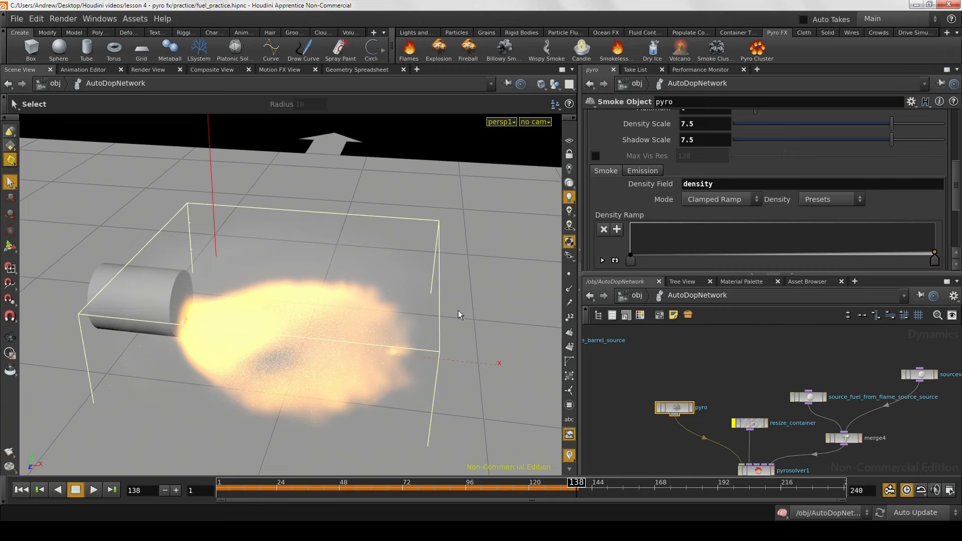
Step: Scrub from about frame 70 to frame 137 and examine the burning fuel spray from several angles
left_click_drag(454, 300, 442, 344, "alt")
right_click_drag(443, 344, 359, 344, "alt")
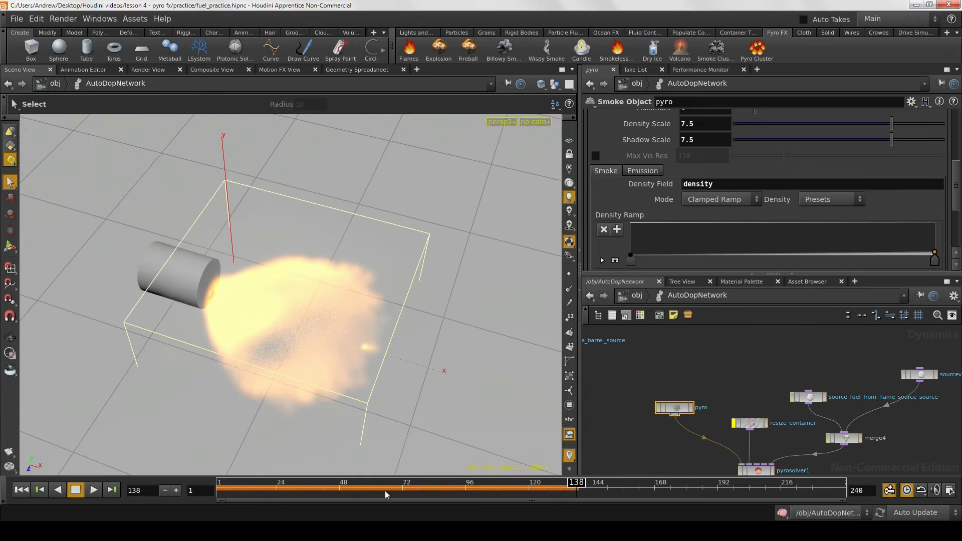
left_click_drag(398, 490, 574, 490)
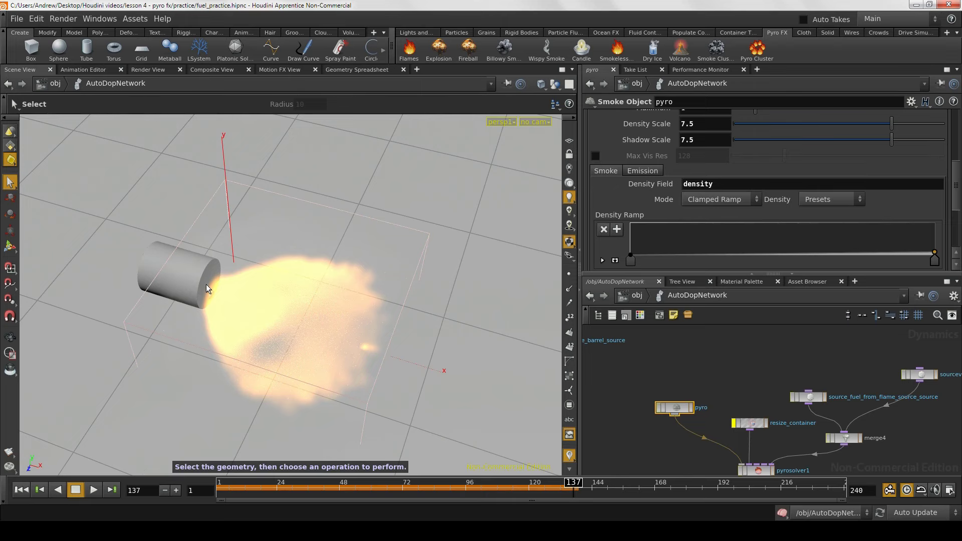
key("Escape")
left_click_drag(251, 278, 201, 278)
right_click_drag(201, 278, 318, 275)
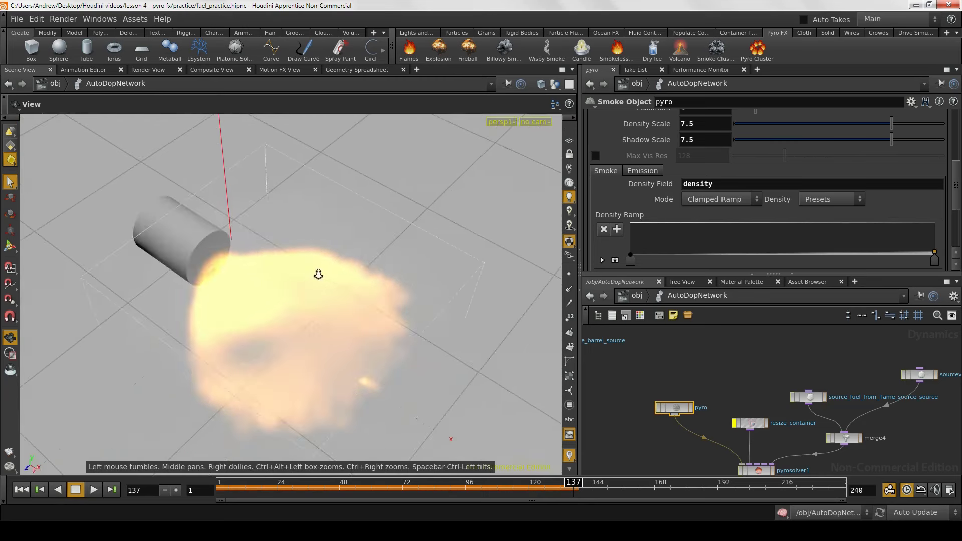
left_click_drag(317, 275, 355, 251)
key("s")
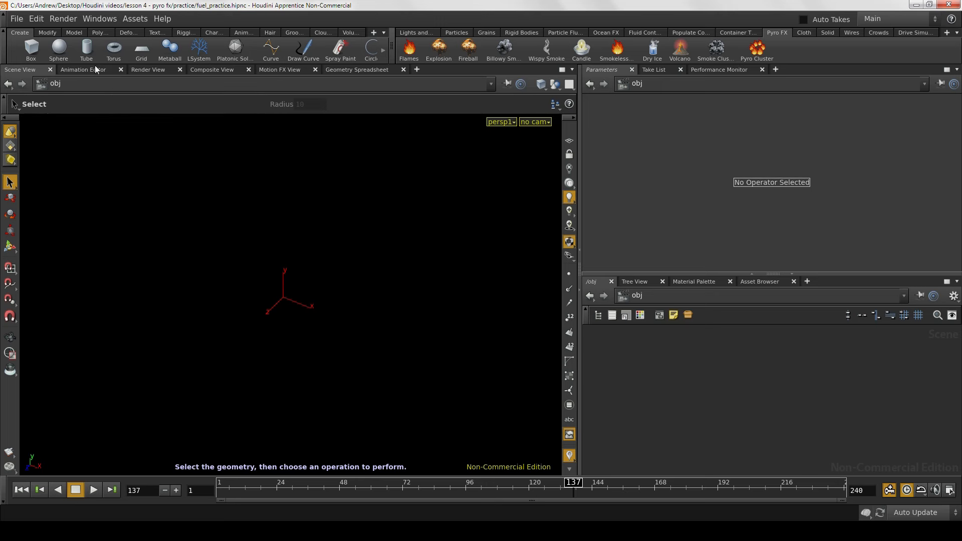
Step: Create a tube object at the origin of the empty scene
left_click(83, 52)
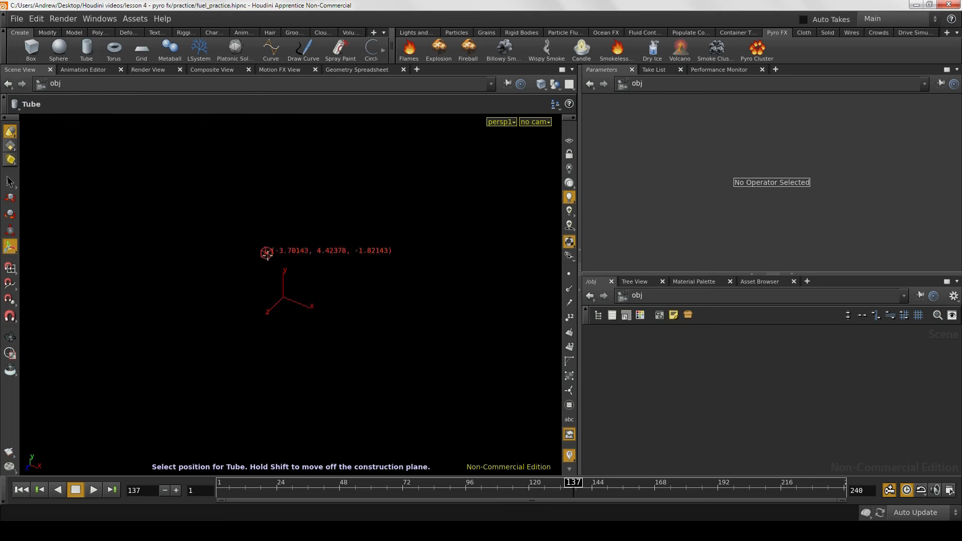
left_click(287, 293)
key("Escape")
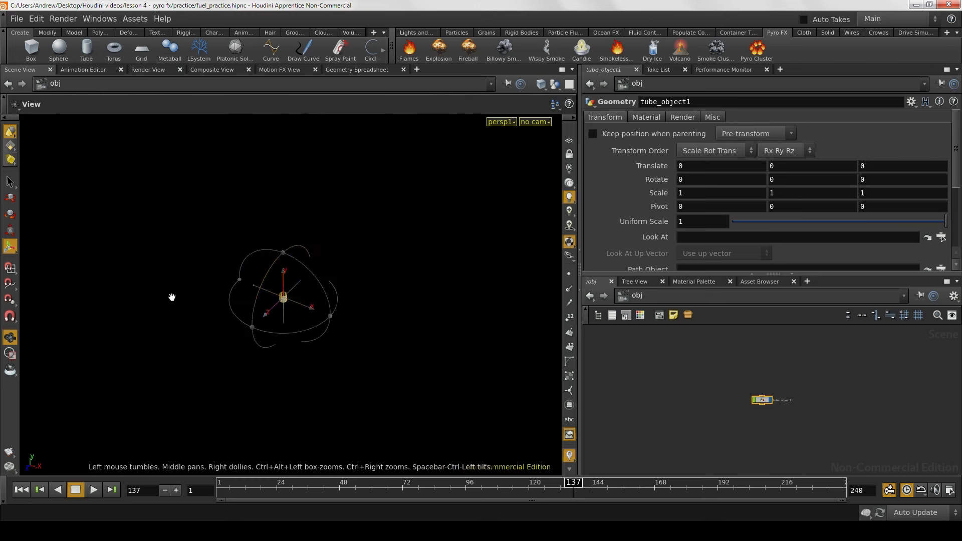
right_click_drag(302, 287, 383, 290)
middle_click_drag(390, 290, 454, 292)
left_click_drag(409, 294, 417, 265)
middle_click_drag(452, 243, 473, 223)
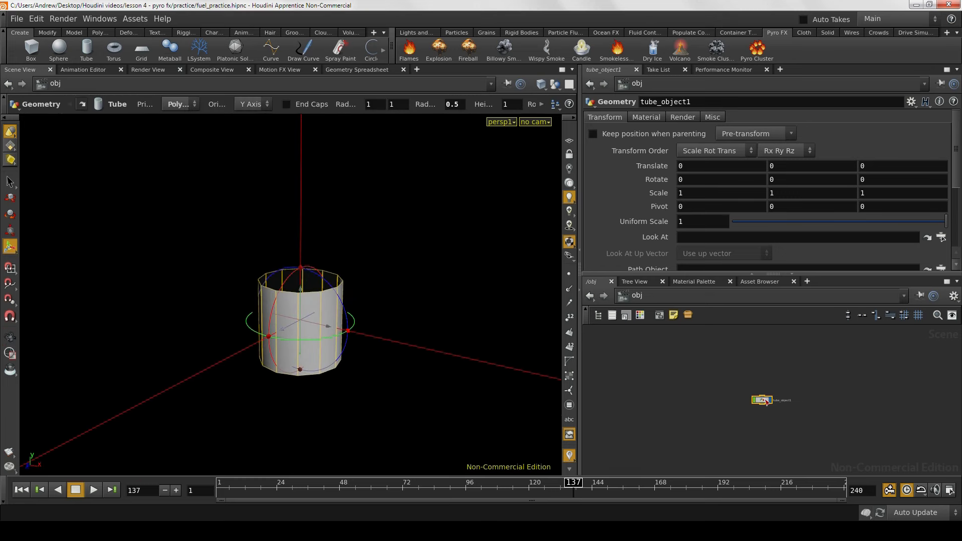
Step: Rename the tube object as candle
right_click_drag(757, 427, 841, 401)
middle_click_drag(840, 400, 799, 459)
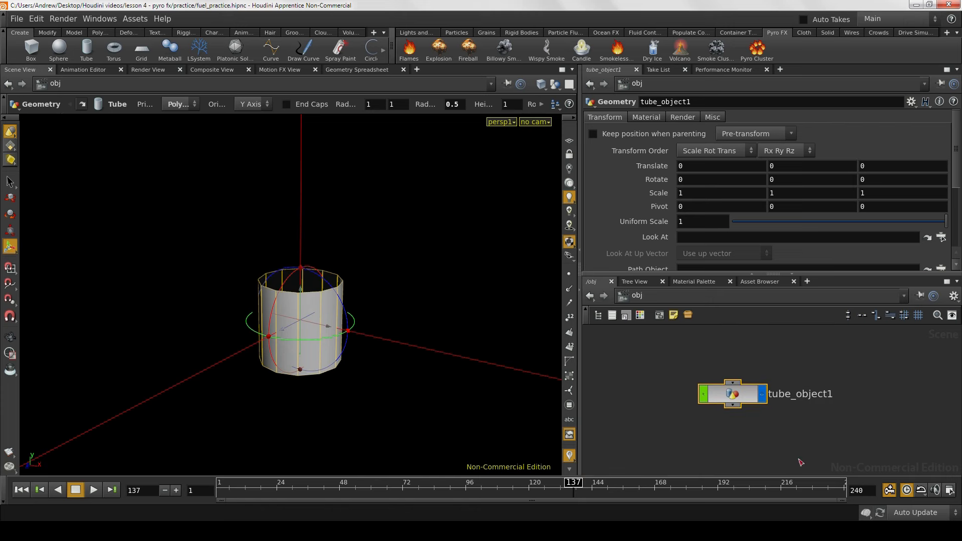
double_click(807, 396)
type("can")
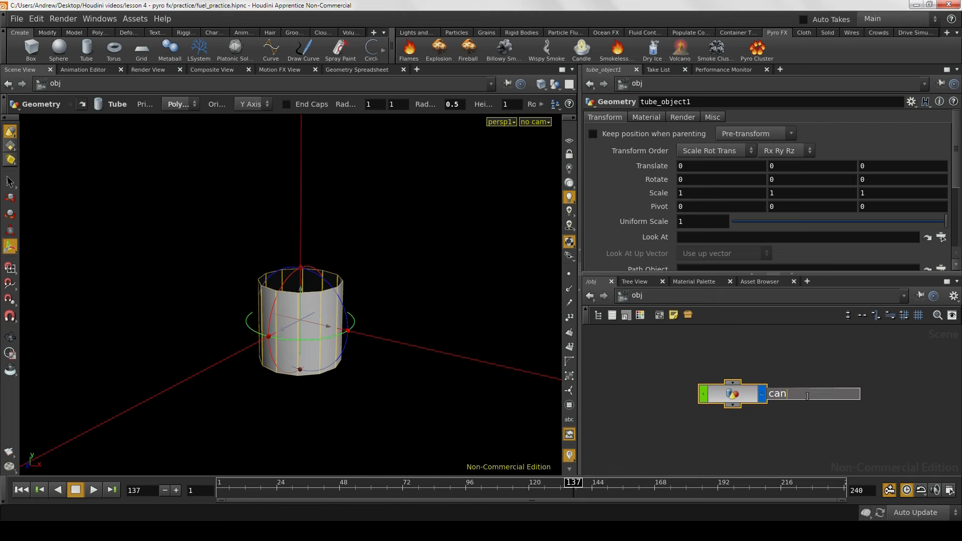
type("dle")
key("Return")
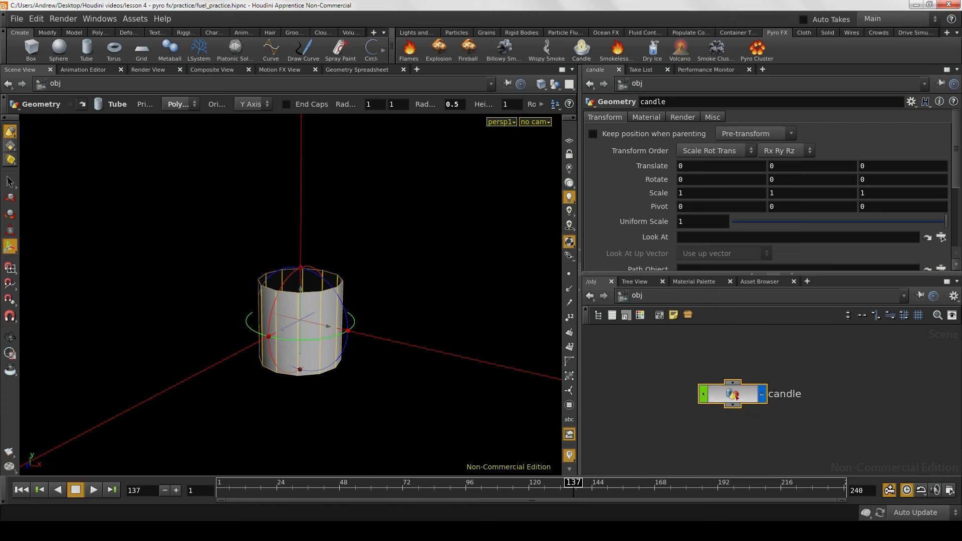
Step: Inside the candle object, set the tube's height to 2 and enable its end caps
double_click(734, 395)
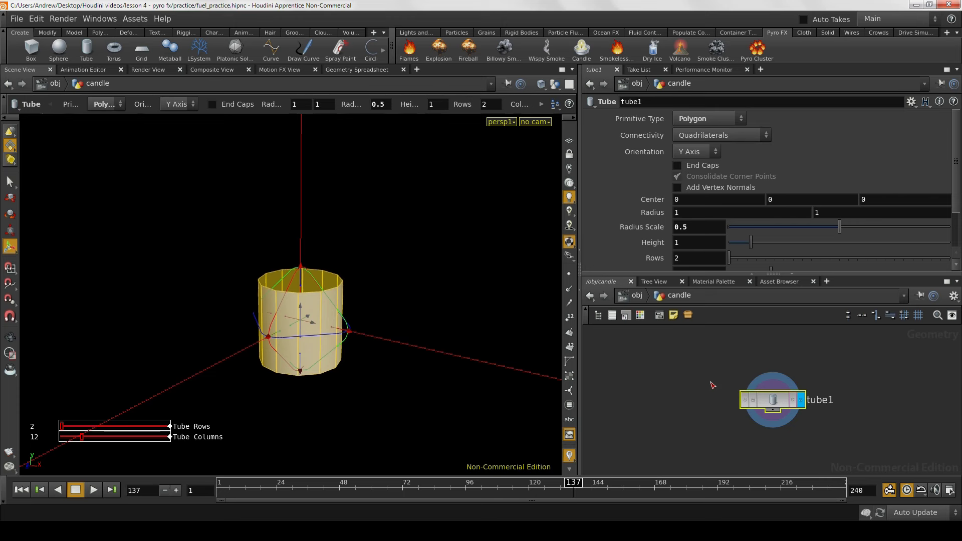
left_click(711, 242)
type("2")
key("Return")
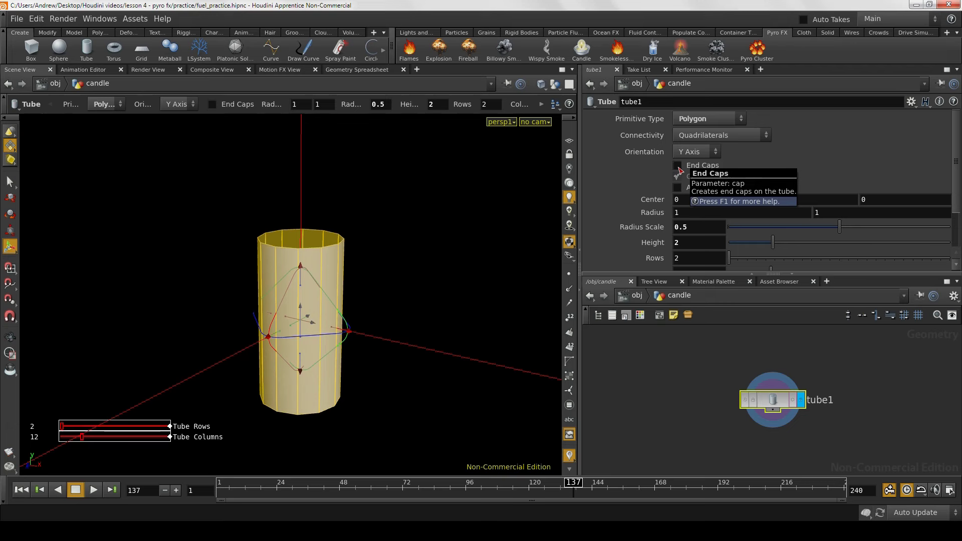
left_click(676, 165)
Step: Add a second Tube node beside tube1 in the candle network
key("Tab")
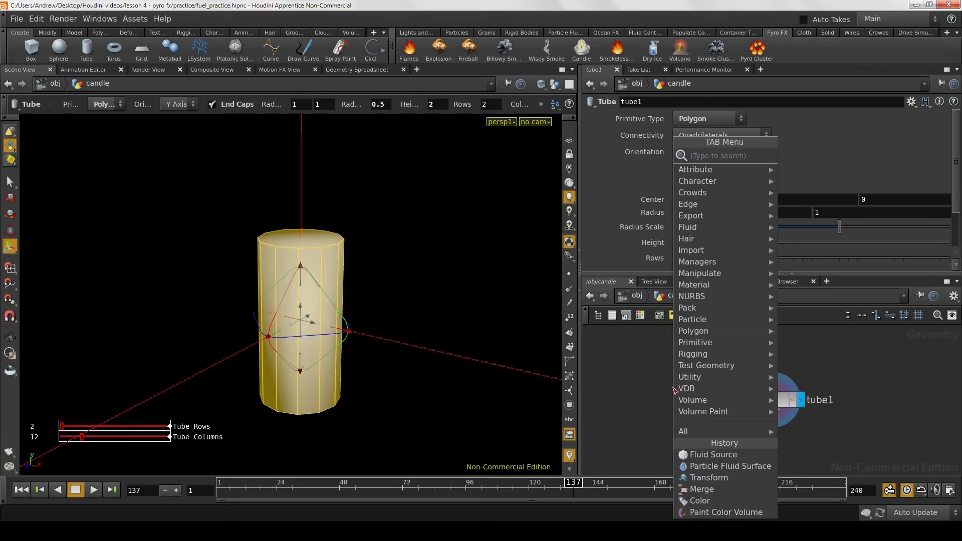
type("tube")
key("Return")
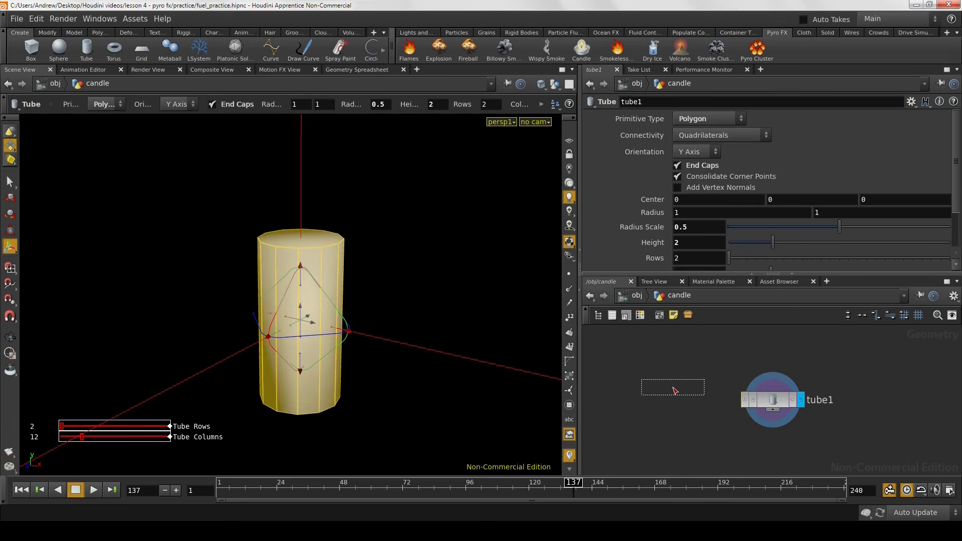
left_click(672, 386)
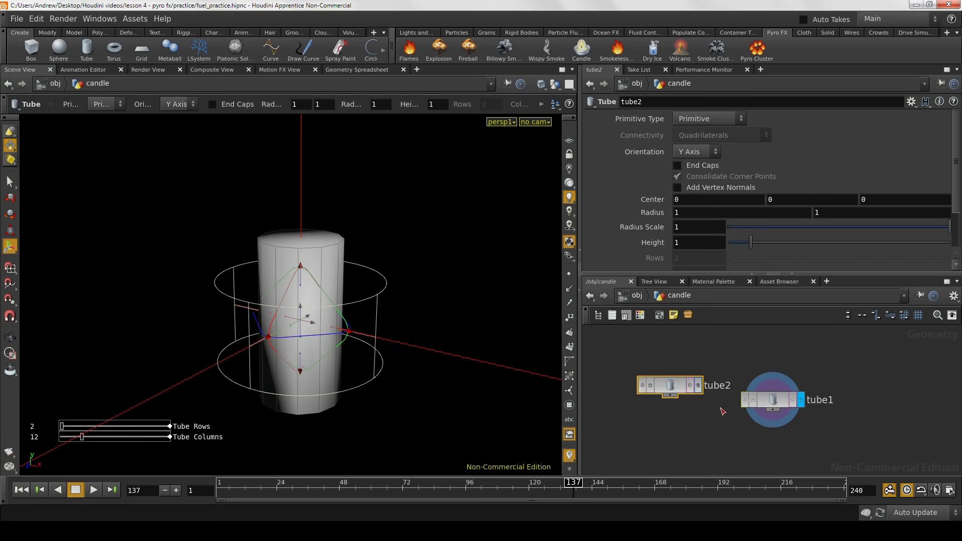
Step: Add a Merge node in the candle network, wire tube2 and tube1 into it, and display the merged result
left_click(708, 428)
key("Tab")
type("merge")
key("Return")
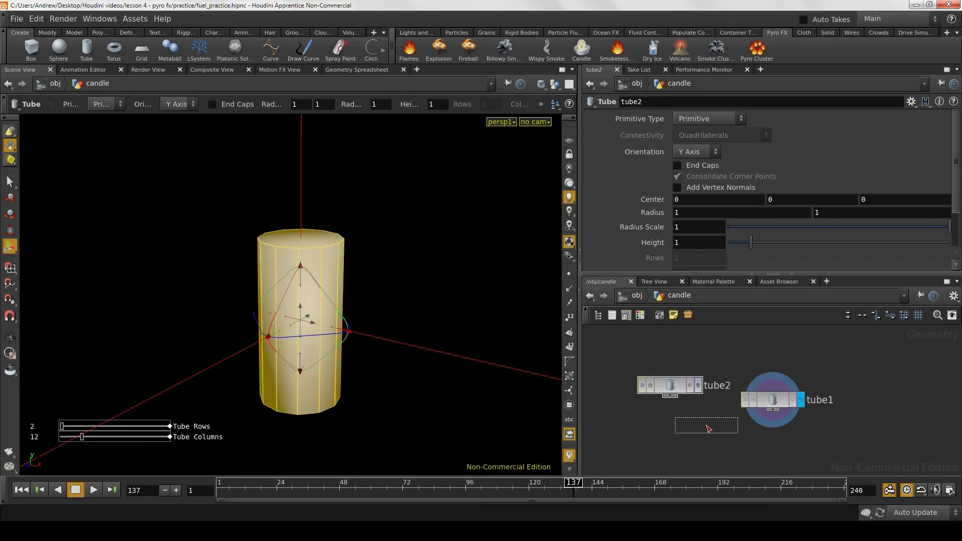
left_click(683, 412)
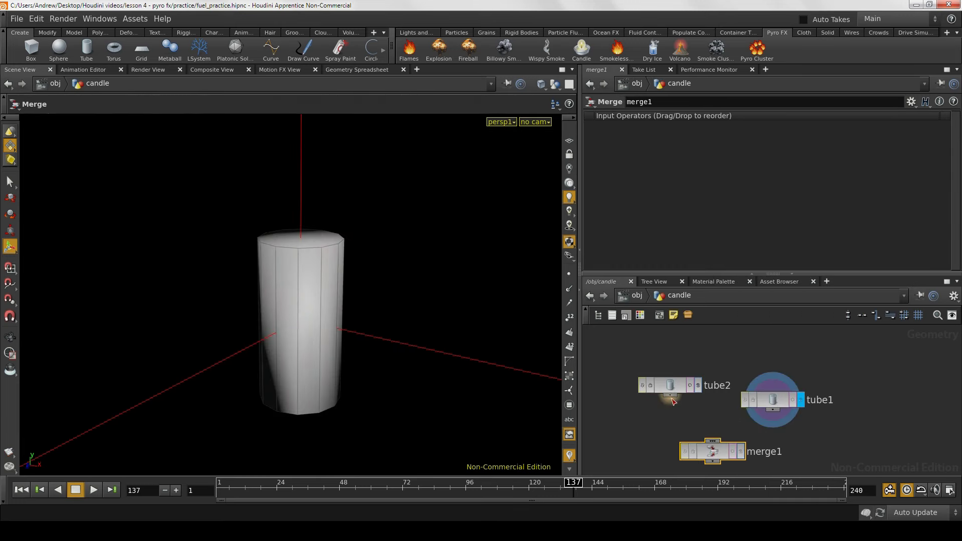
left_click_drag(670, 399, 712, 443)
left_click_drag(774, 412, 726, 452)
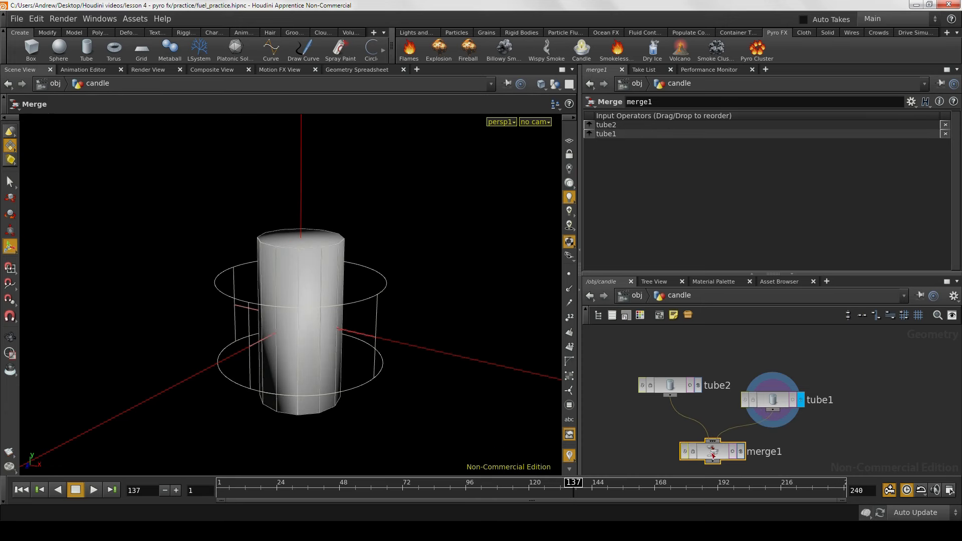
left_click(670, 386)
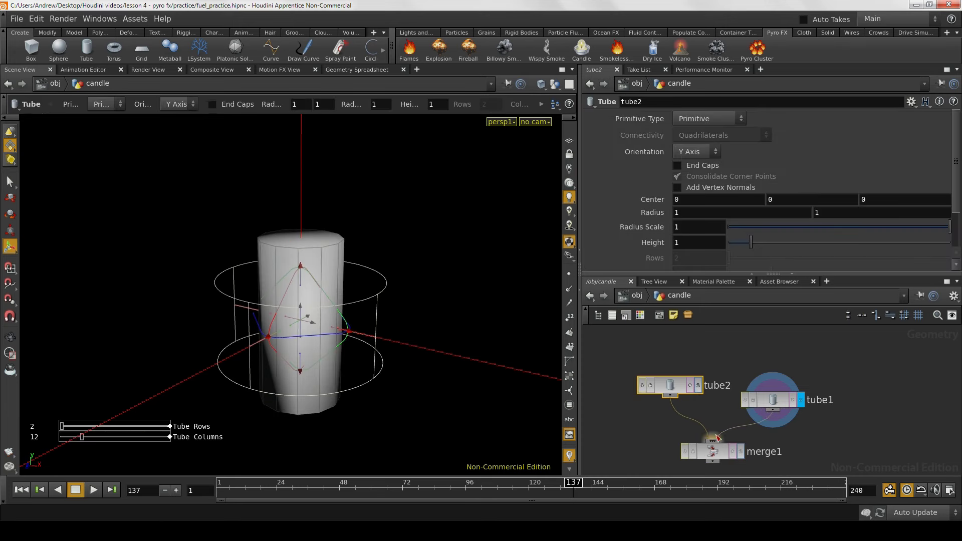
left_click(740, 451)
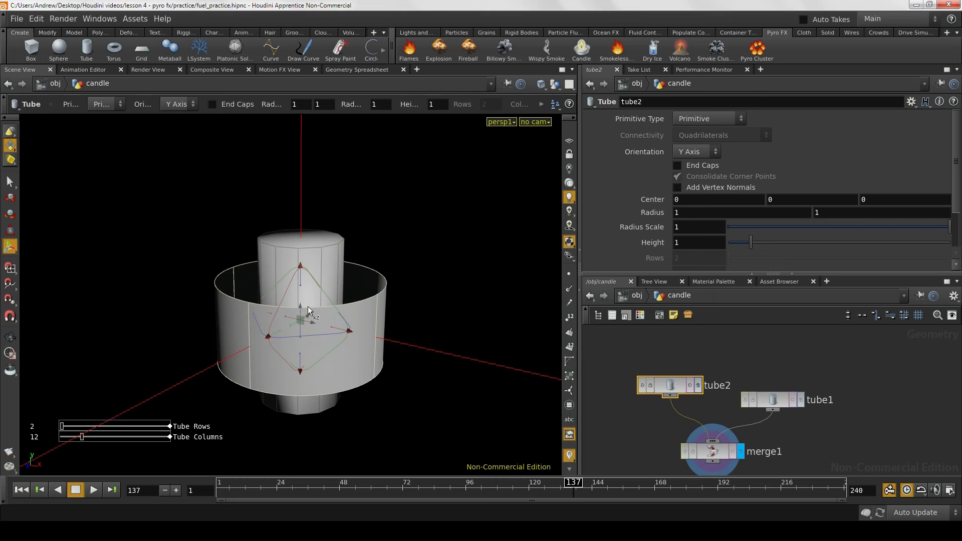
Step: Raise tube2 to a Y center of about 1.08 and set its radius scale to 0.1 to form the wick
left_click_drag(308, 310, 308, 223)
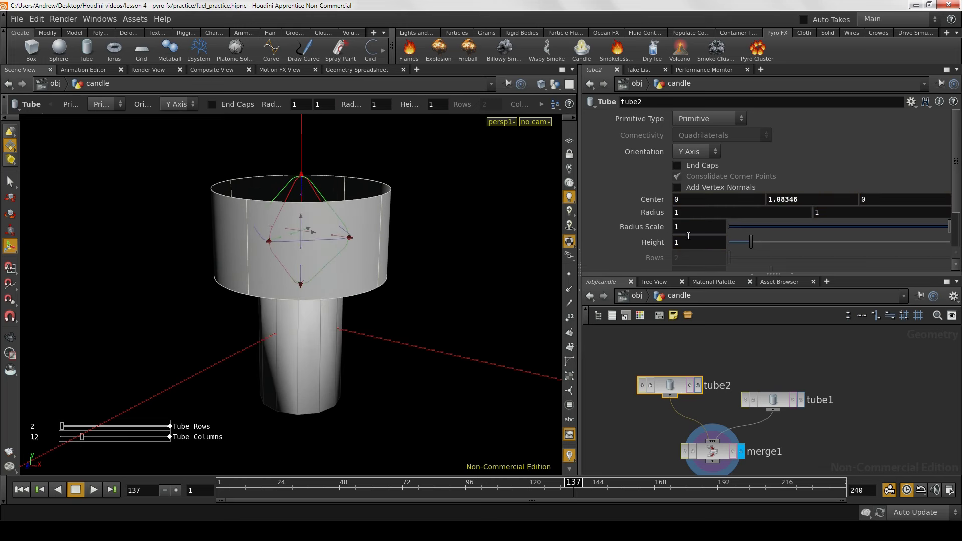
left_click_drag(702, 227, 669, 227)
type(".1")
key("Return")
right_click_drag(282, 216, 390, 248, "alt")
middle_click_drag(390, 248, 395, 315, "alt")
left_click_drag(395, 315, 423, 337)
key("Return")
Step: Enable end caps on tube2 and lower it into the candle body to a Y center of about 0.87
left_click(677, 166)
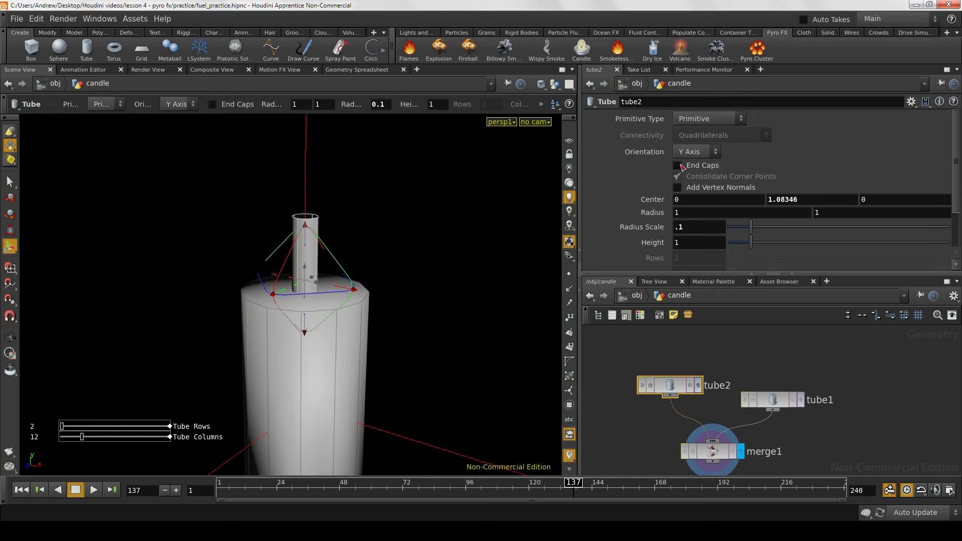
right_click_drag(486, 186, 403, 201, "alt")
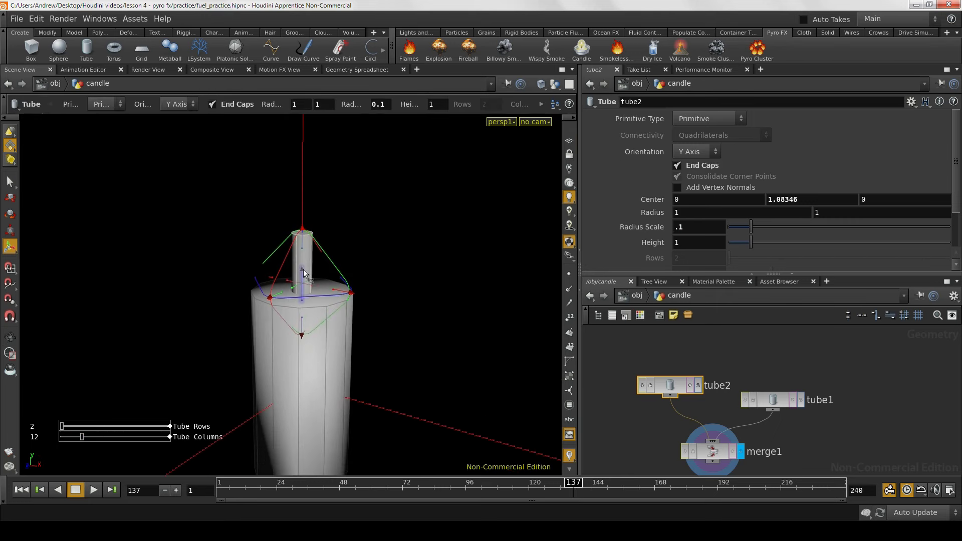
left_click_drag(305, 271, 307, 293)
right_click_drag(307, 293, 230, 273, "alt")
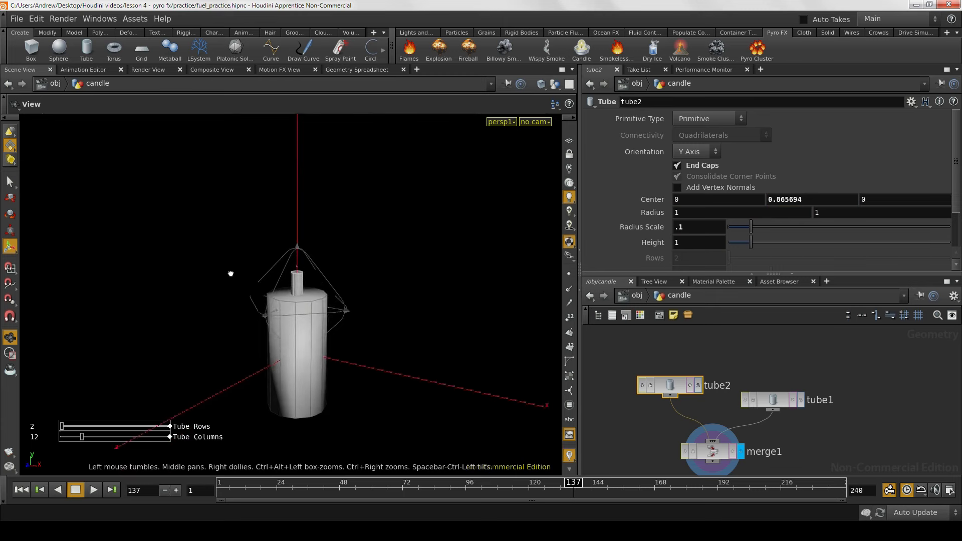
left_click_drag(230, 274, 366, 359, "alt")
key("Return")
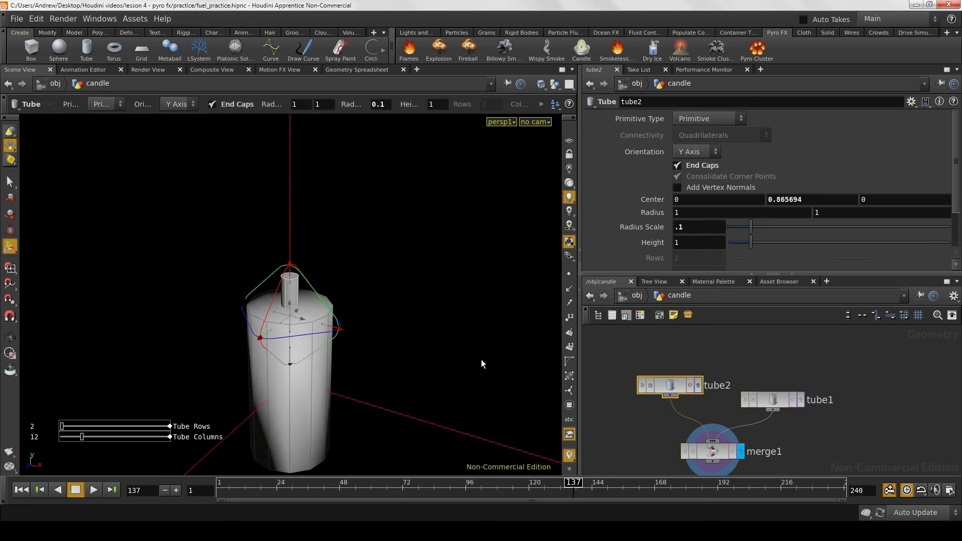
left_click(635, 296)
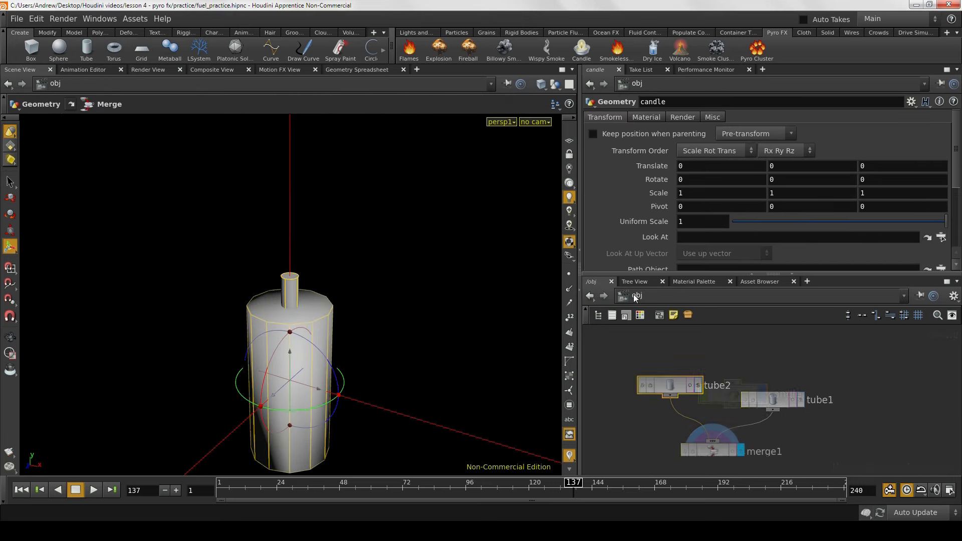
key("Escape")
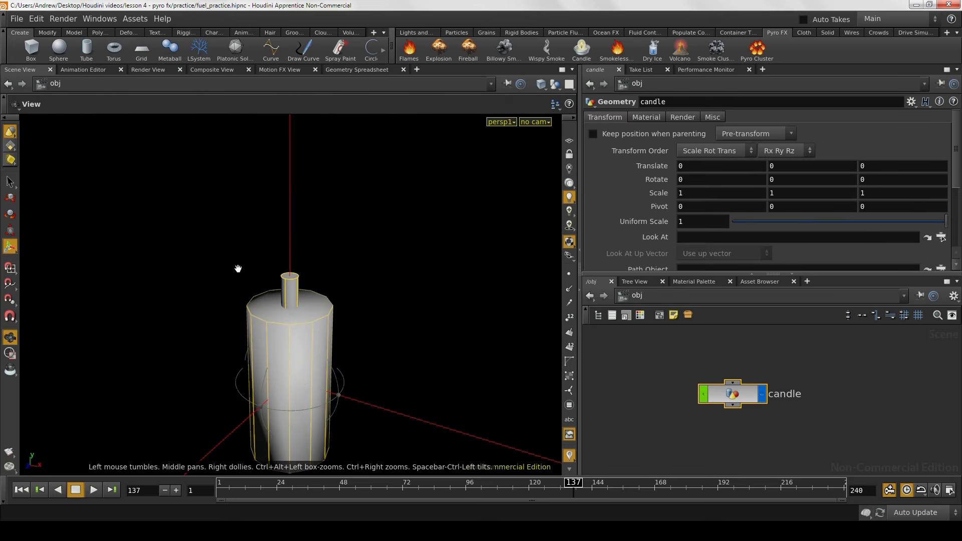
left_click_drag(236, 269, 191, 296)
key("r")
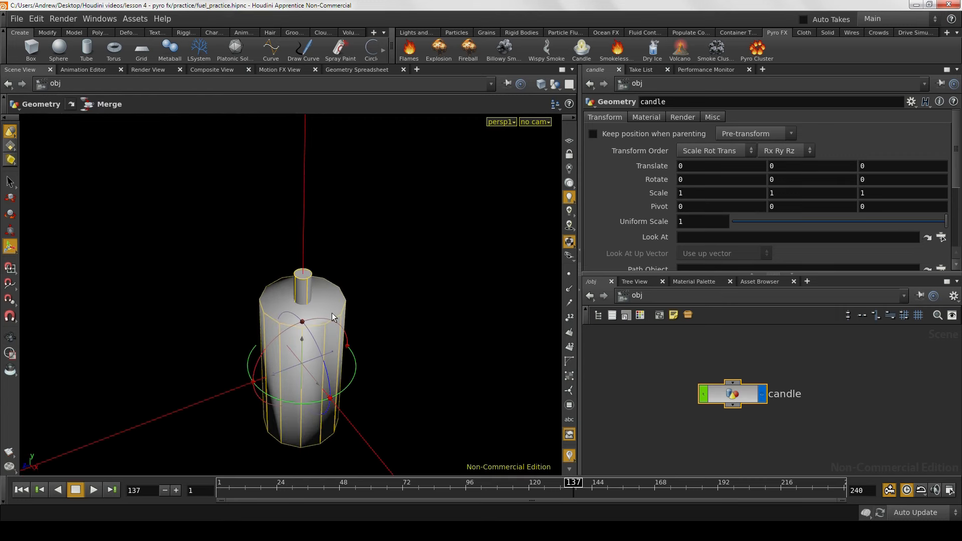
Step: Inside the candle object, change tube1's primitive type to Primitive
double_click(733, 394)
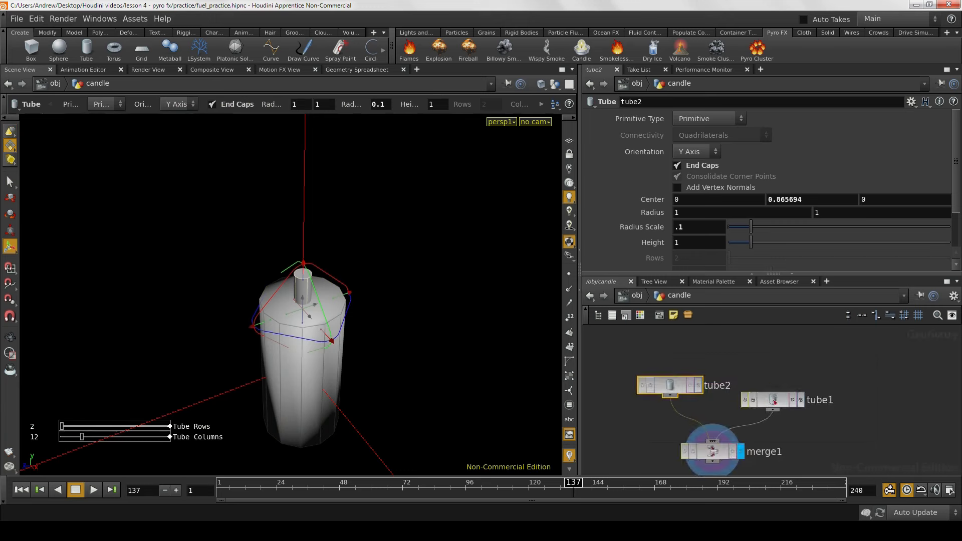
left_click(774, 400)
left_click(707, 119)
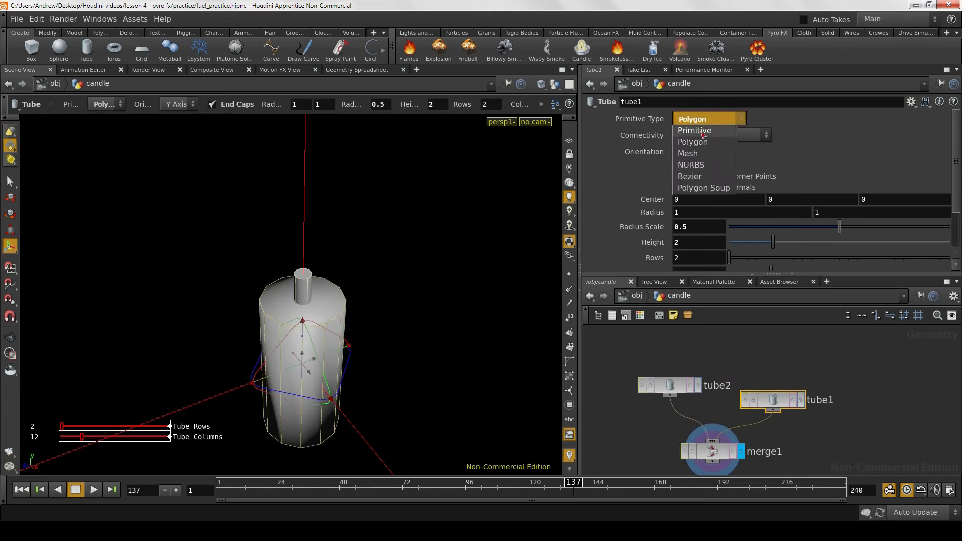
left_click(702, 133)
right_click_drag(402, 290, 429, 291, "alt")
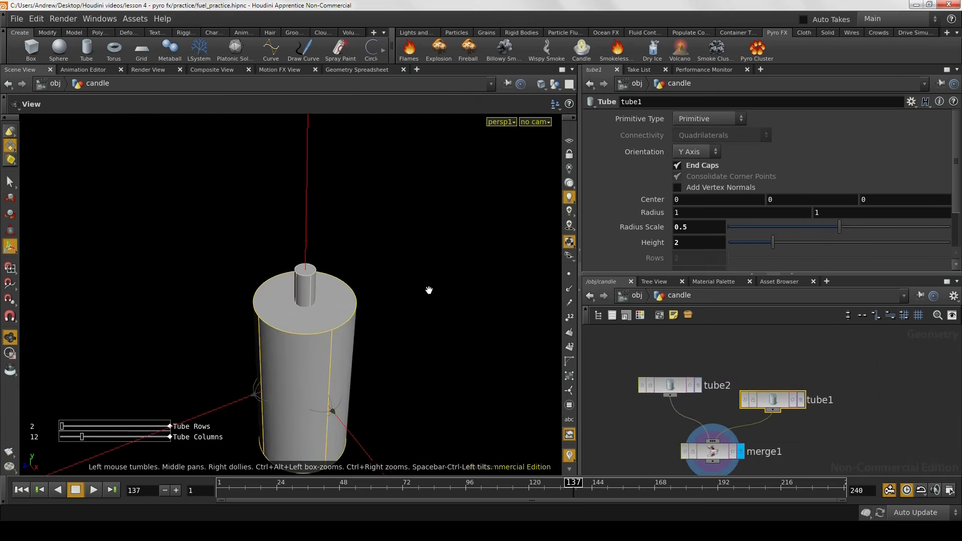
left_click_drag(429, 290, 480, 276, "alt")
key("Return")
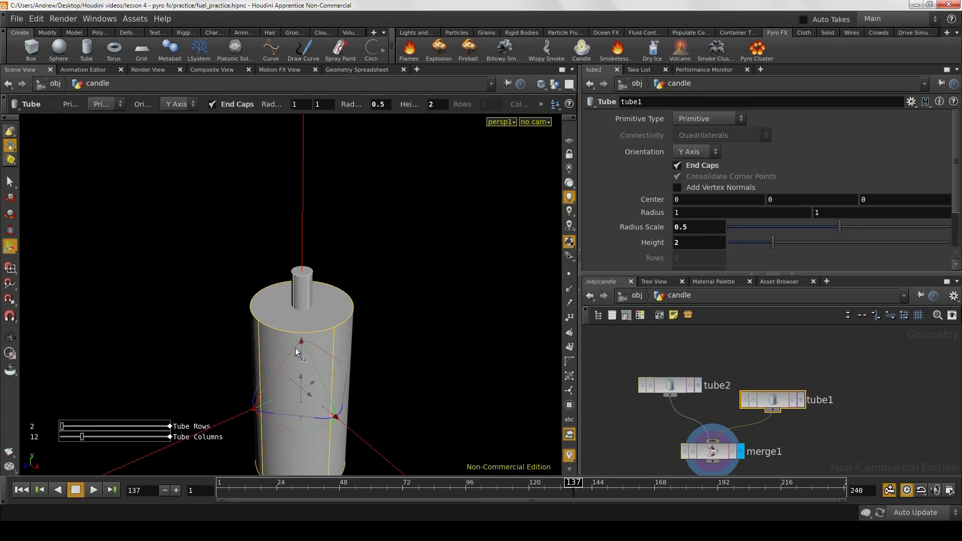
Step: Add a sphere object at scene level and raise it to a Y translation of about 1.34
left_click(641, 295)
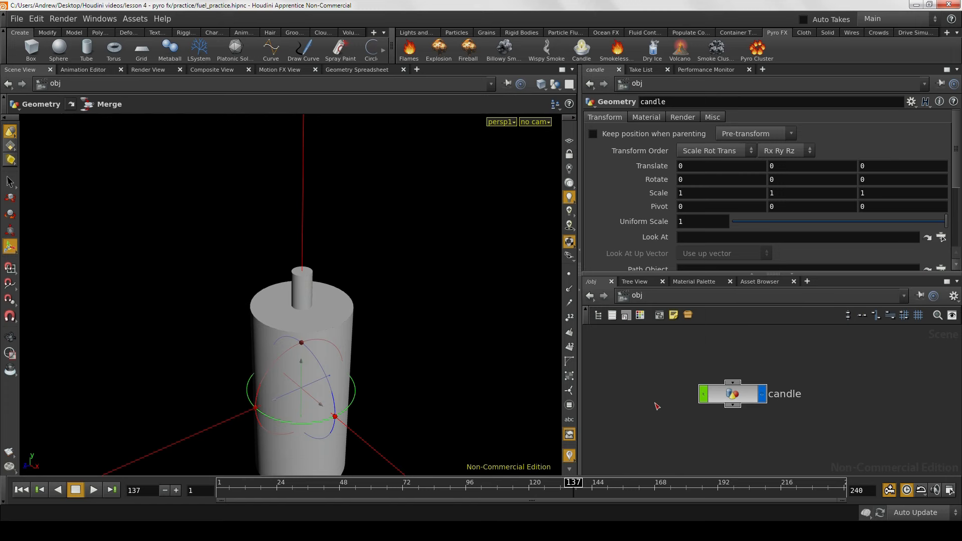
key("Tab")
type("sph")
key("Return")
left_click(656, 406)
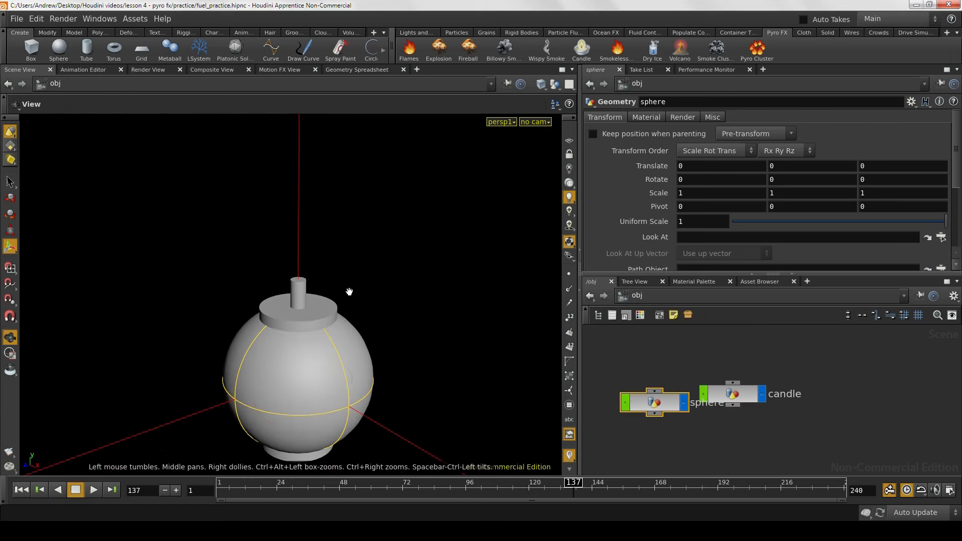
left_click_drag(300, 352, 301, 228)
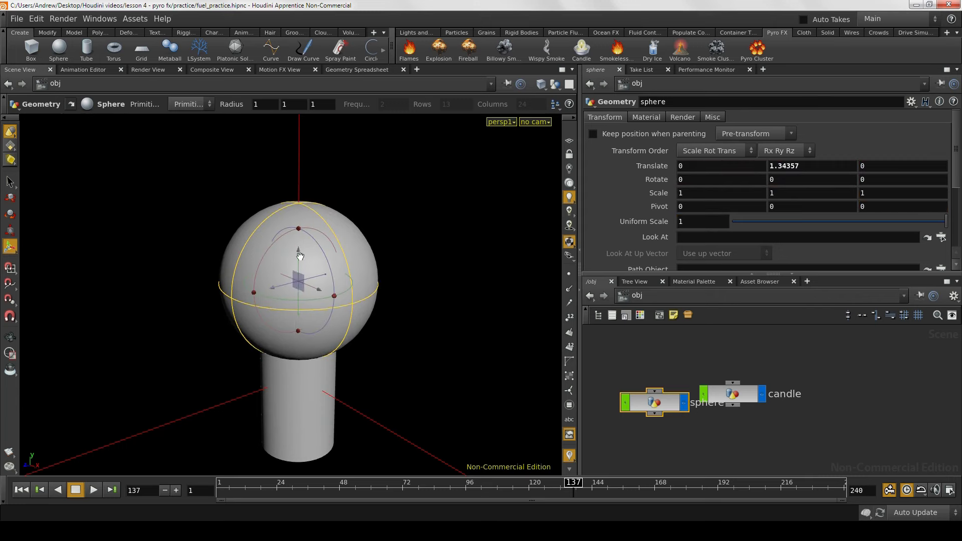
Step: Inside the sphere object, set the sphere's uniform scale to 0.1
double_click(654, 403)
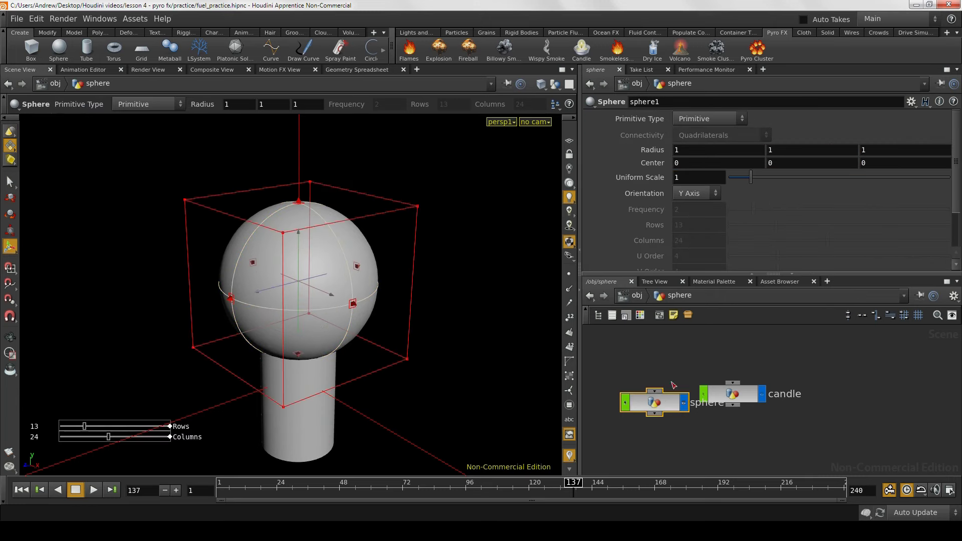
left_click(698, 180)
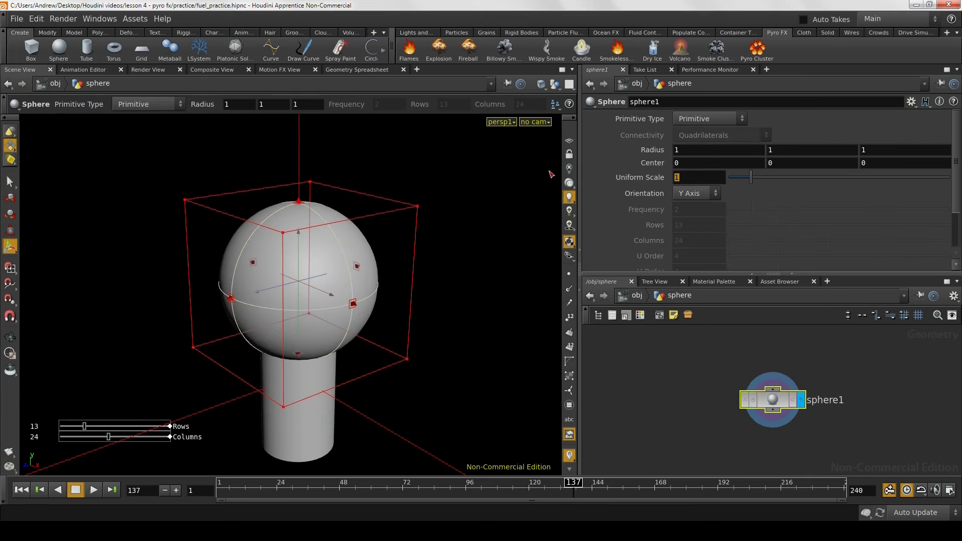
type(".1")
key("Return")
key("Escape")
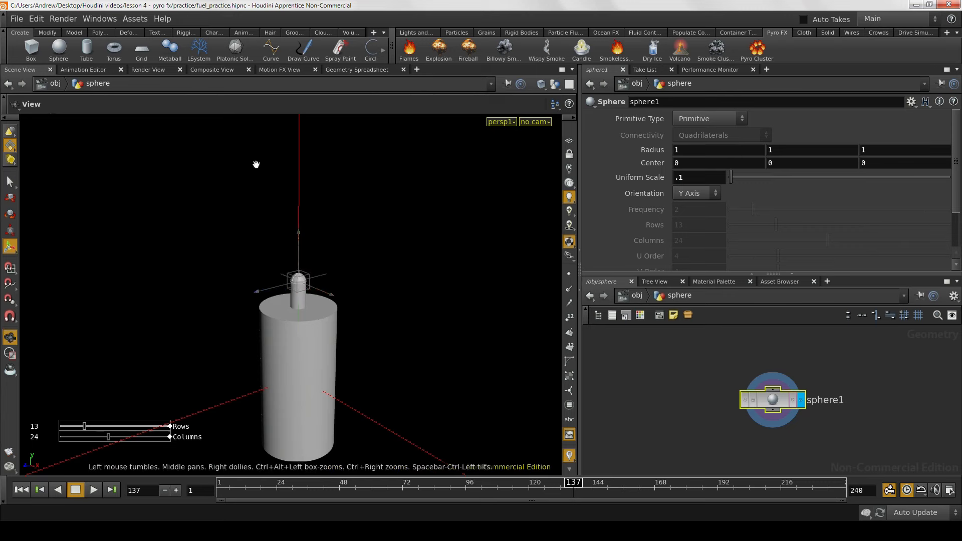
Step: Lower the small sphere into the top of the wick, to a Y center of about -0.038
right_click_drag(281, 215, 515, 243)
right_click_drag(235, 223, 360, 219)
left_click_drag(360, 219, 327, 235)
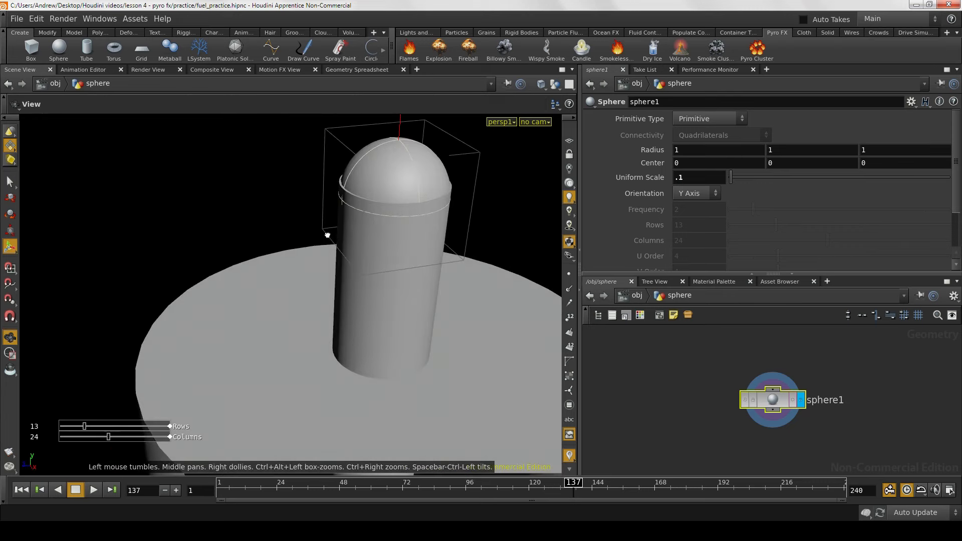
middle_click_drag(455, 222, 349, 279)
middle_click_drag(282, 275, 345, 262)
left_click_drag(345, 258, 316, 255)
key("Return")
left_click_drag(366, 283, 408, 270)
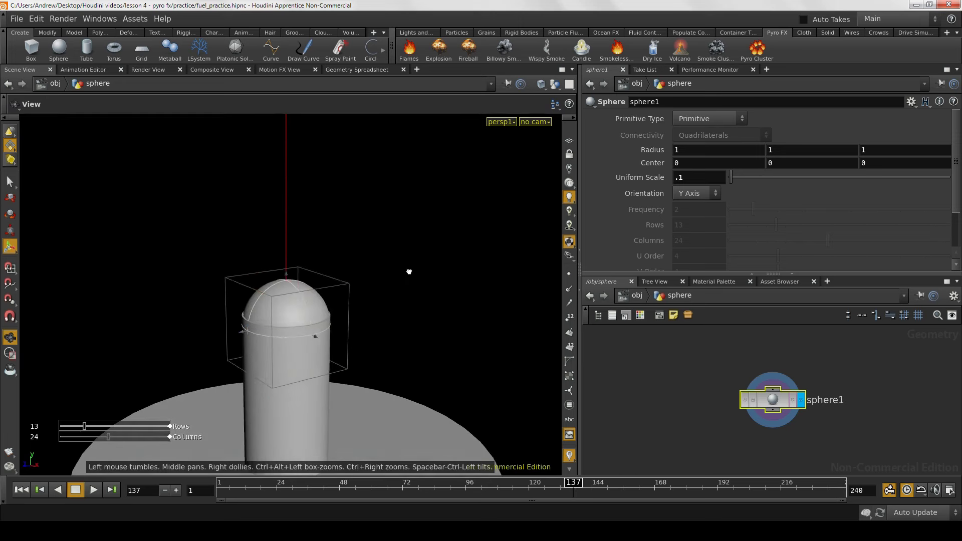
mouse_move(287, 285)
left_mouse_down()
mouse_move(287, 277)
mouse_move(295, 288)
left_mouse_up()
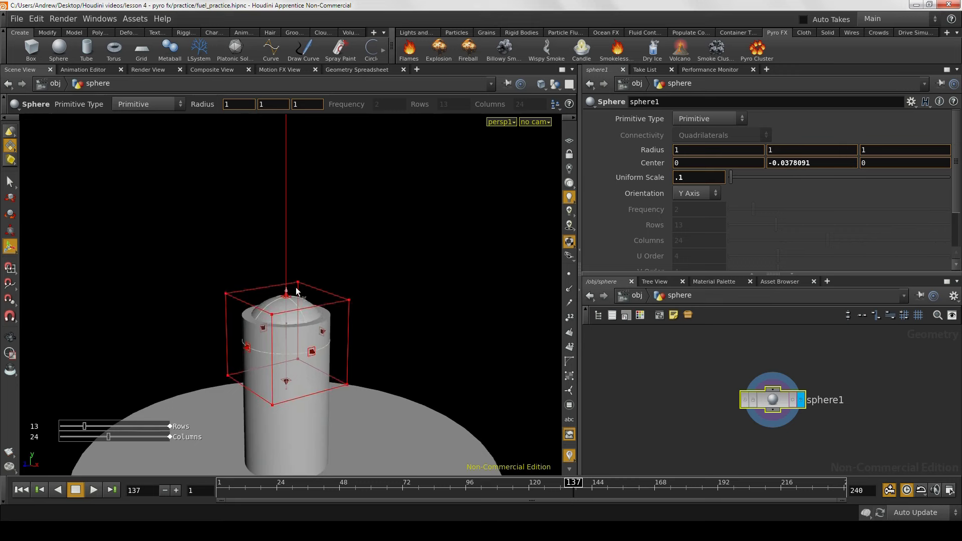
Step: Examine from several angles and distances how the small sphere sits in the wick's top
key("Escape")
left_click_drag(346, 263, 372, 273)
right_click_drag(372, 273, 287, 306)
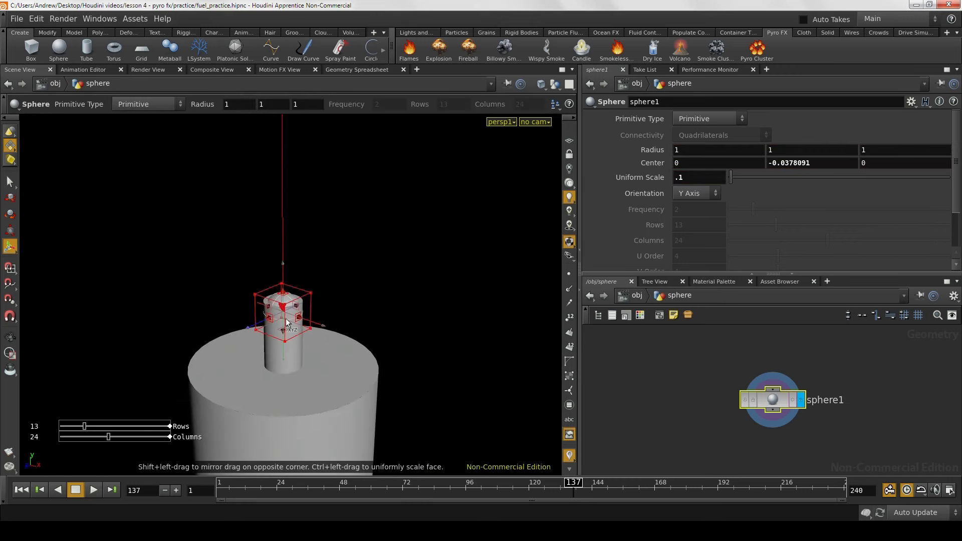
key("space")
right_click_drag(218, 272, 301, 288)
right_click_drag(369, 285, 294, 288)
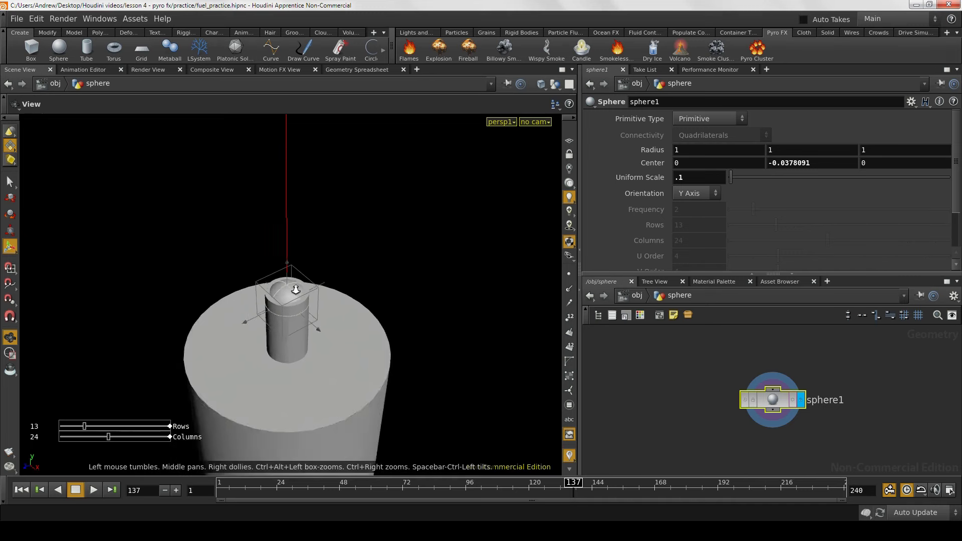
left_click_drag(294, 287, 170, 262)
right_click_drag(170, 262, 262, 277)
middle_click_drag(262, 277, 279, 320)
left_click_drag(279, 320, 305, 326)
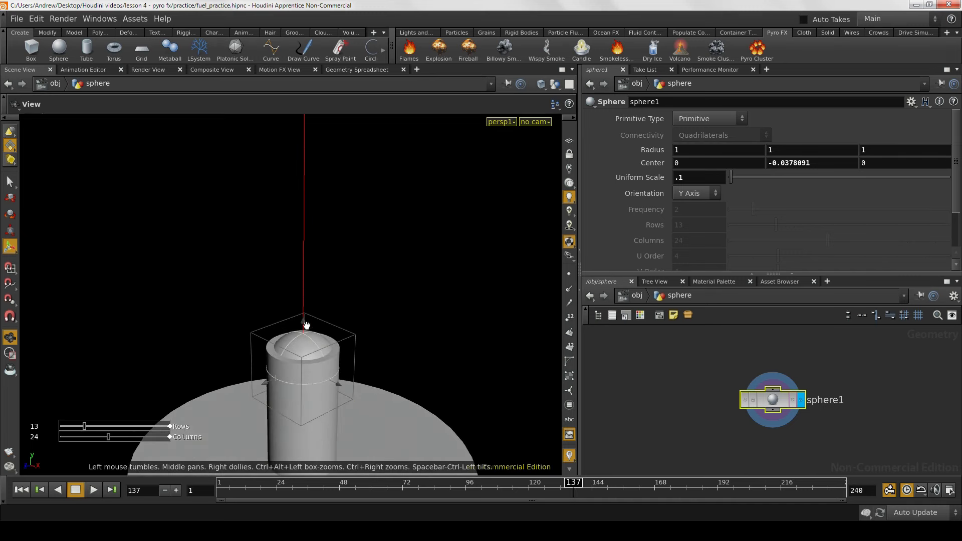
key("space")
left_click_drag(761, 400, 695, 377)
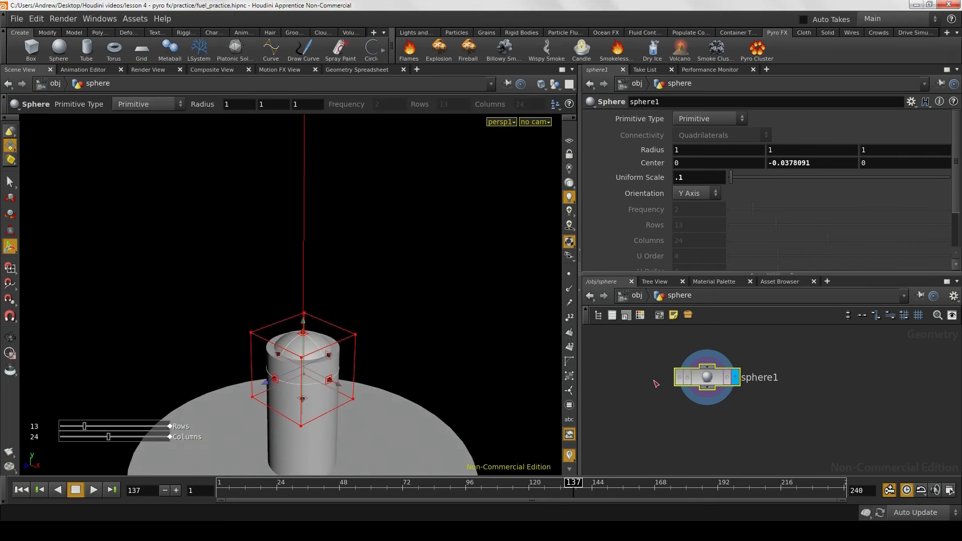
key("space")
mouse_move(358, 324)
left_mouse_down()
mouse_move(397, 309)
mouse_move(367, 335)
left_mouse_up()
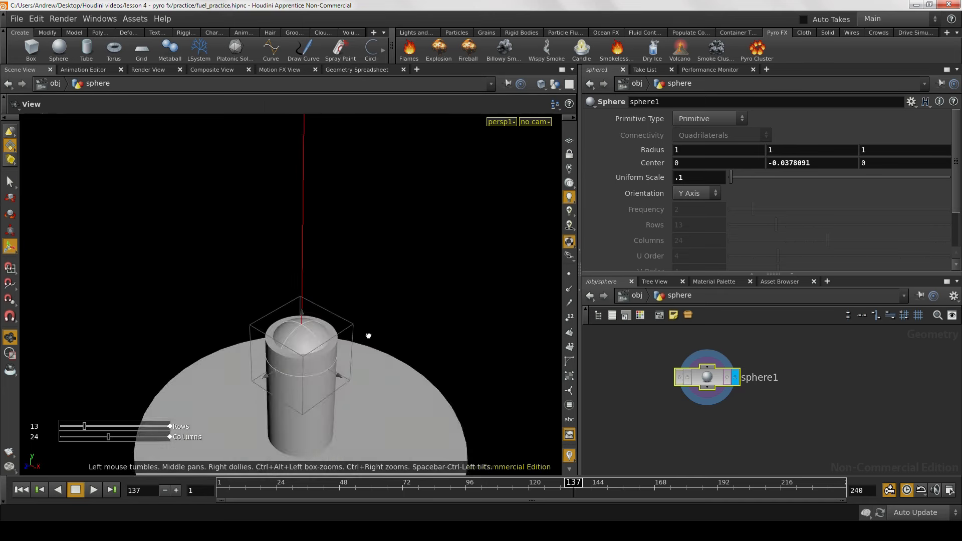
right_click_drag(368, 335, 275, 360)
key("Return")
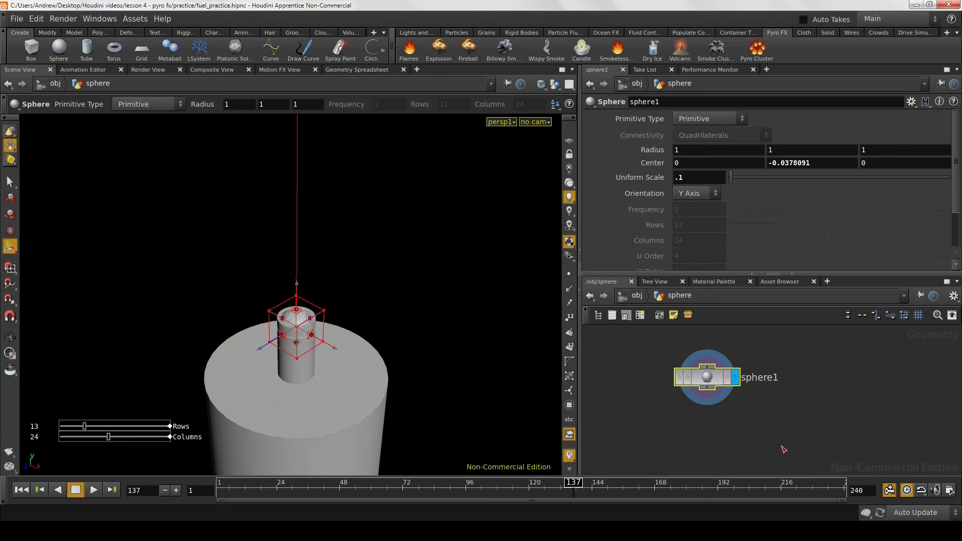
Step: Back at scene level, move the candle node clear of the sphere node and rename the sphere object as flame_source
left_click(637, 296)
left_click_drag(726, 396, 783, 430)
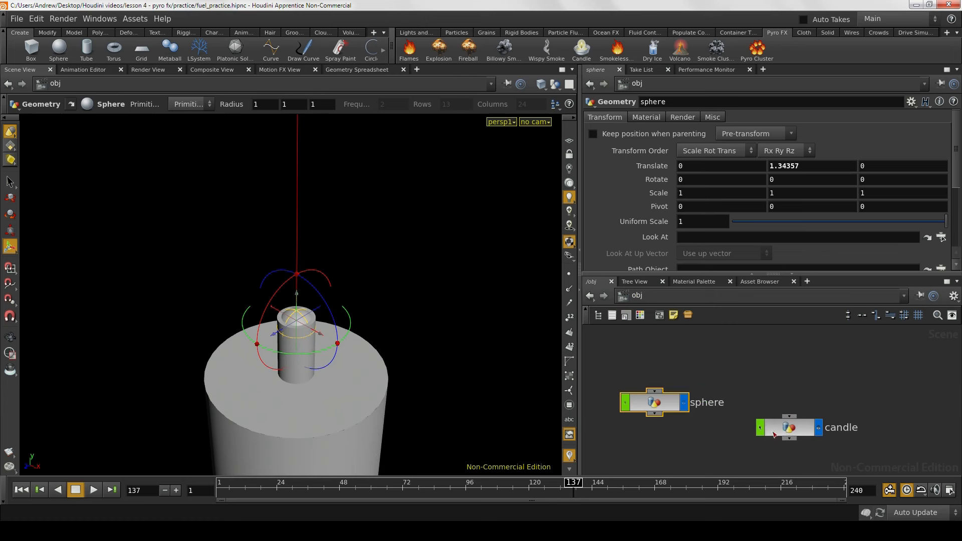
double_click(711, 403)
double_click(701, 403)
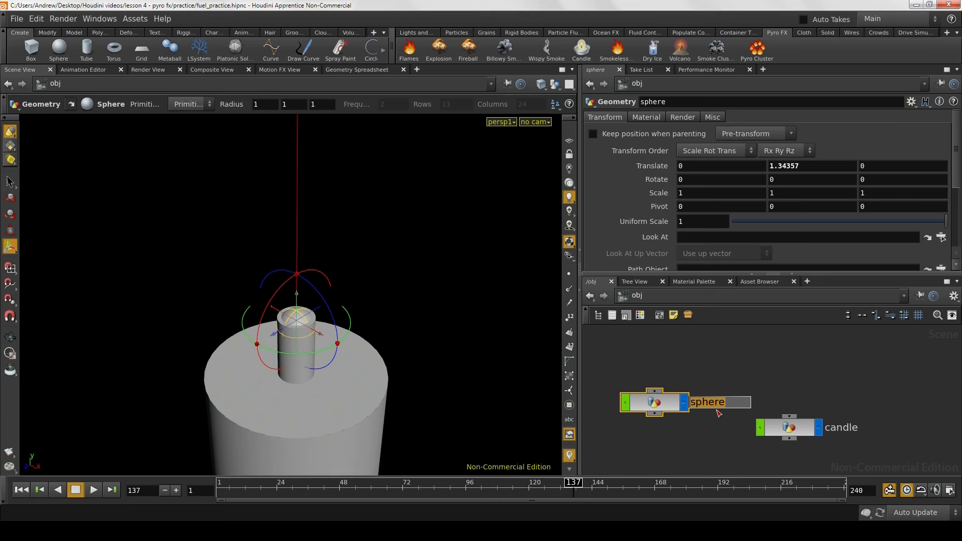
type("flame_source")
key("Return")
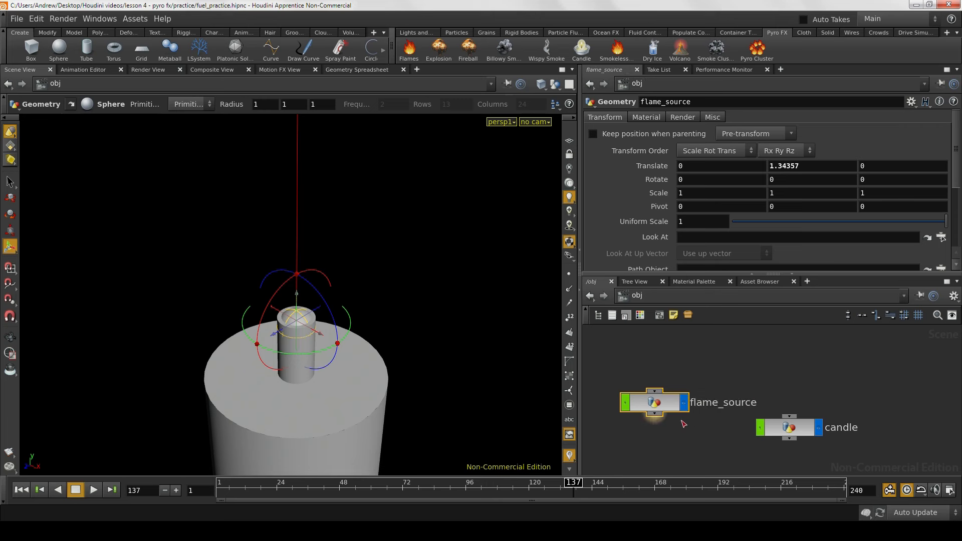
Step: Duplicate the flame_source object, placing the copy beneath the original, and rename the copy smoke_source
key("ctrl+c")
key("ctrl+v")
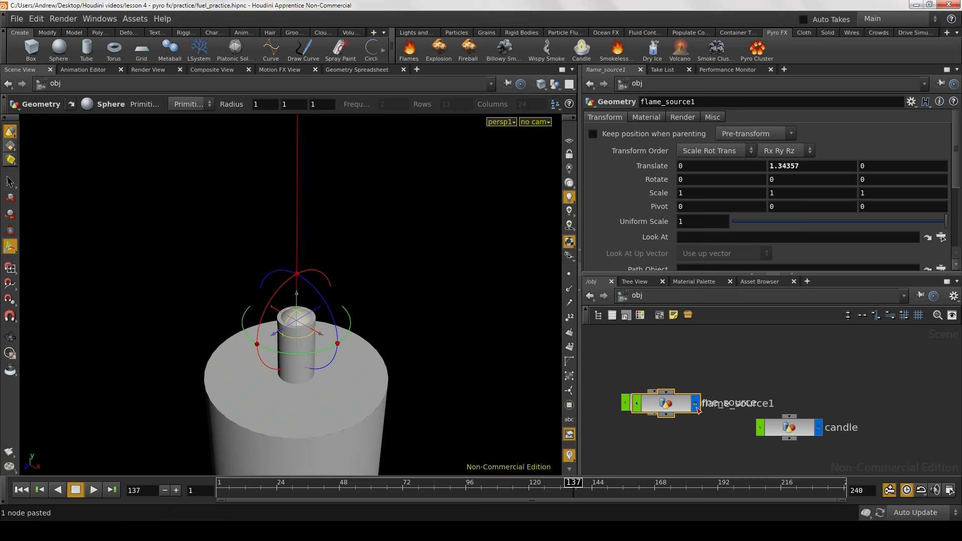
left_click(667, 437)
double_click(718, 436)
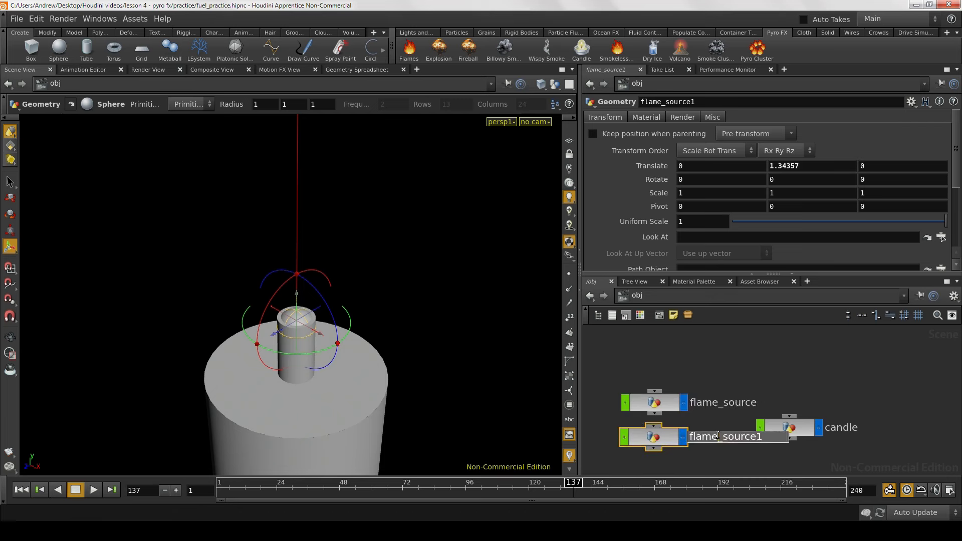
type("smoke_source")
key("Return")
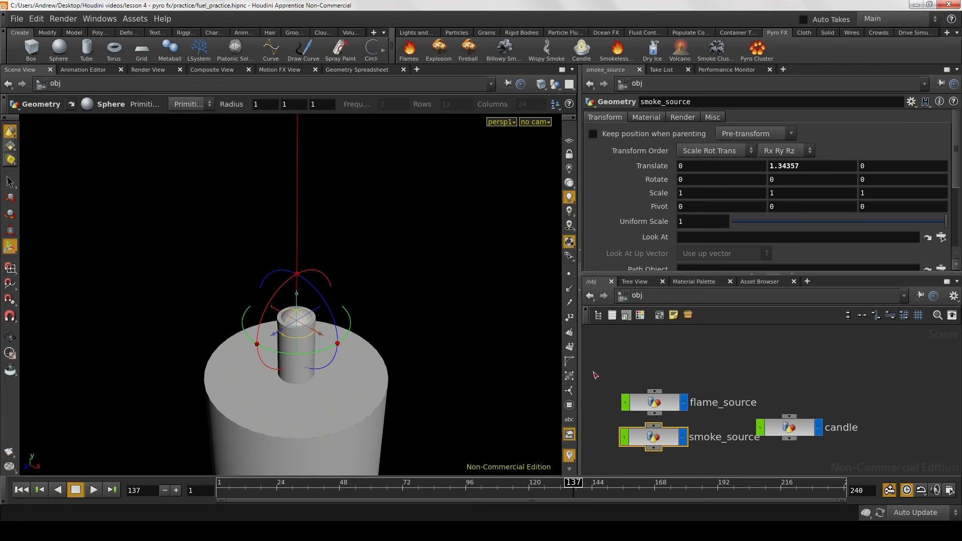
Step: Line up the flame_source and smoke_source nodes in a column clear of the candle node
left_click_drag(595, 375, 632, 438)
left_click(734, 378)
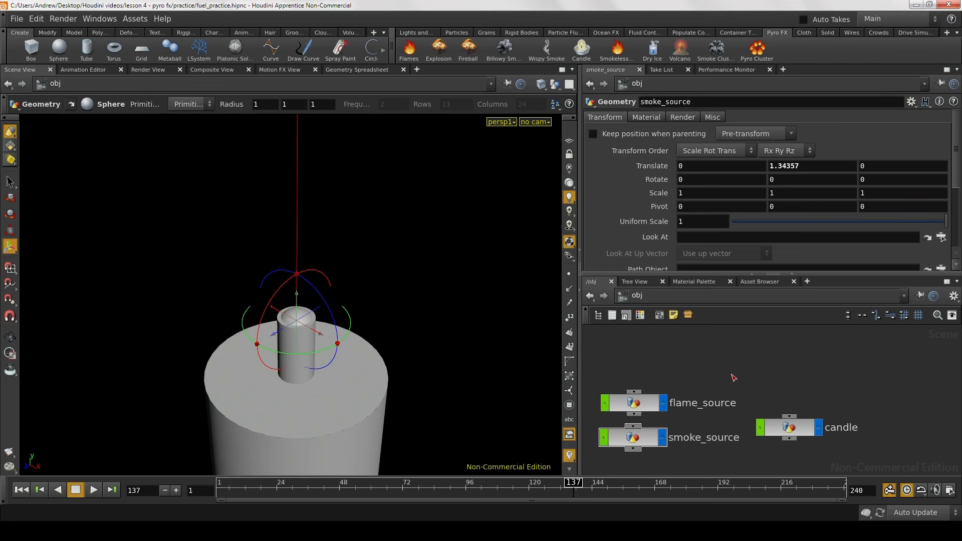
middle_click_drag(686, 379, 728, 380)
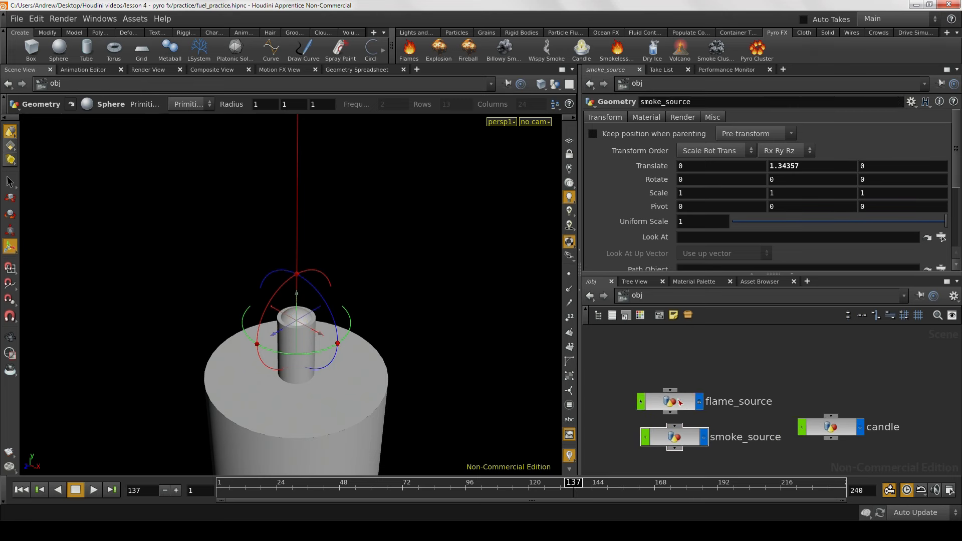
key("Escape")
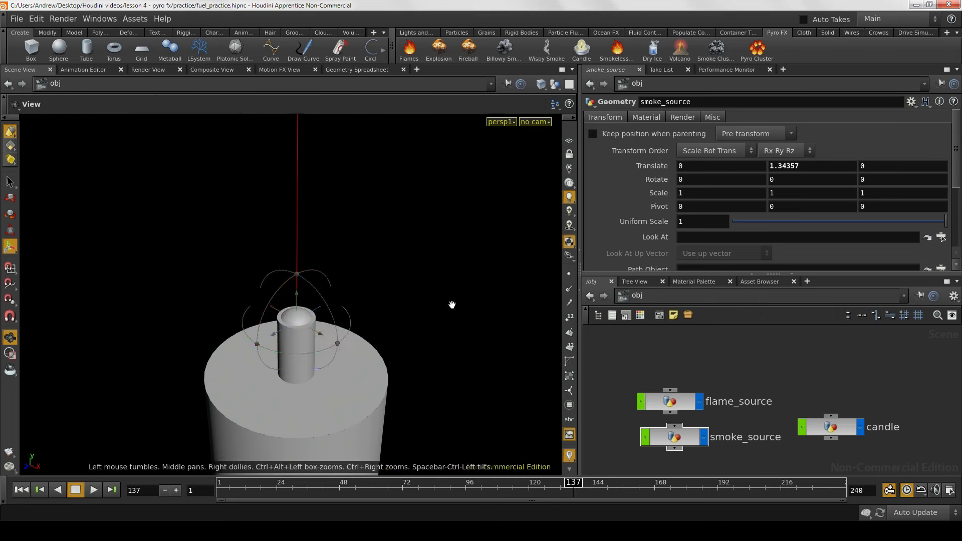
left_click_drag(451, 305, 431, 323)
key("Return")
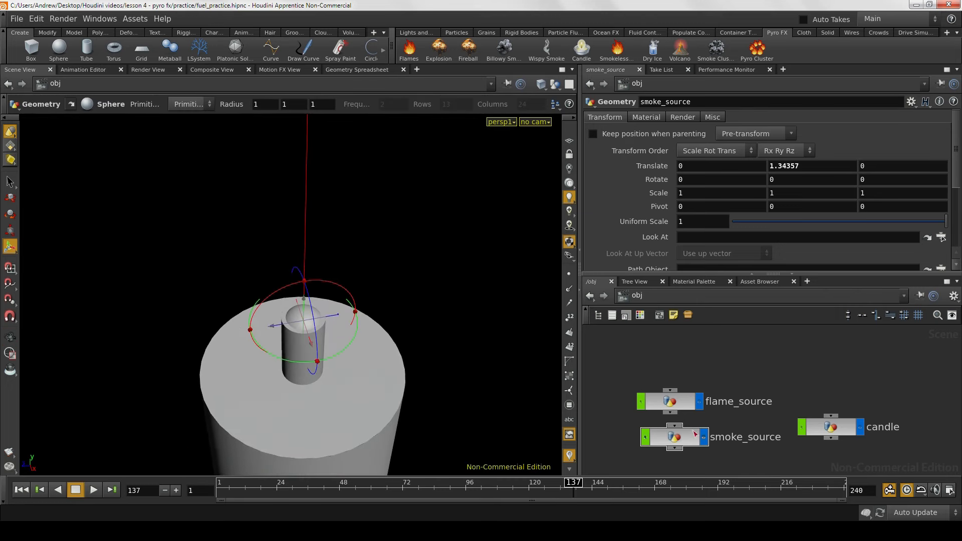
left_click_drag(668, 407, 670, 406)
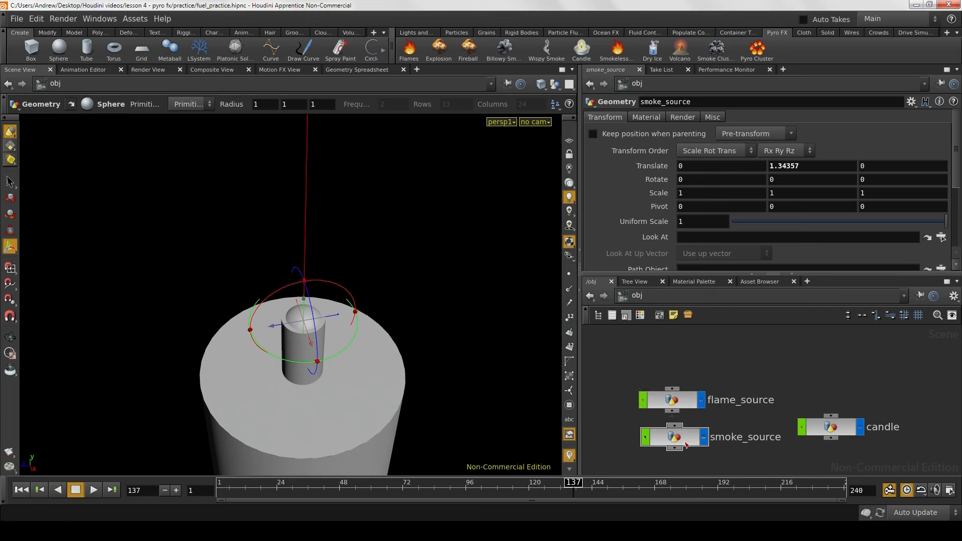
left_click_drag(683, 442, 682, 440)
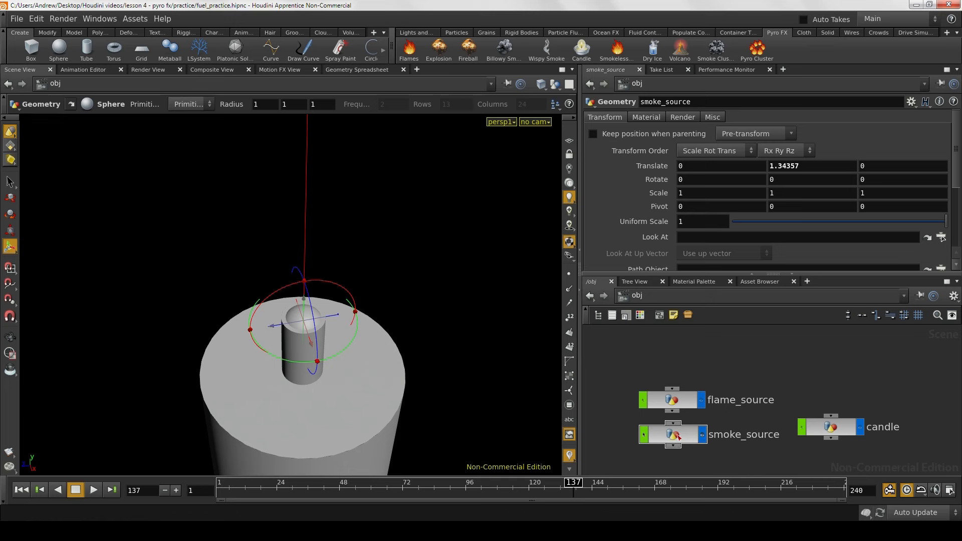
Step: Apply the Candle pyro effect to the flame_source object
left_click_drag(519, 342, 413, 347)
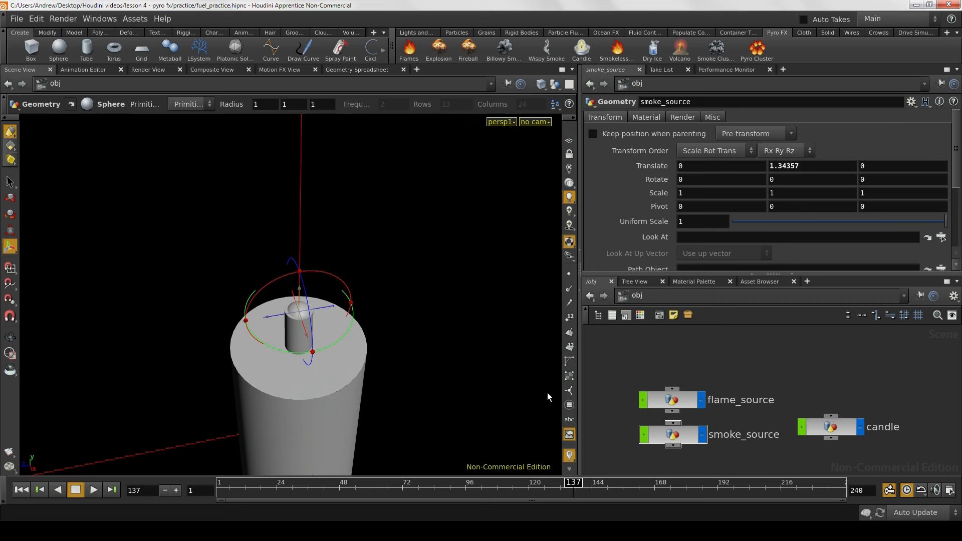
left_click(670, 433)
left_click(665, 404)
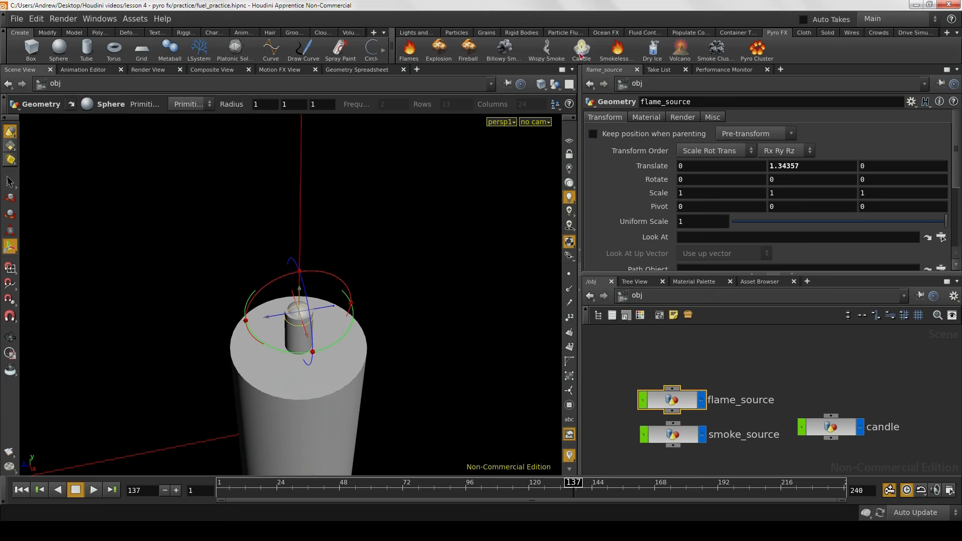
left_click(580, 54)
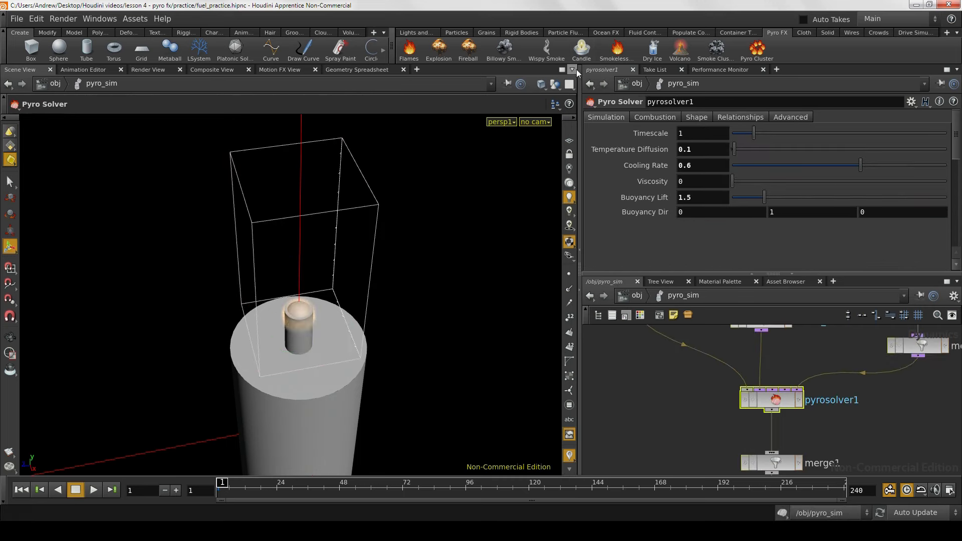
Step: Look over the new pyro container, the pyro_sim network and the pyro solver's Shape settings
right_click_drag(453, 307, 345, 308, "alt")
left_click_drag(344, 308, 341, 264, "alt")
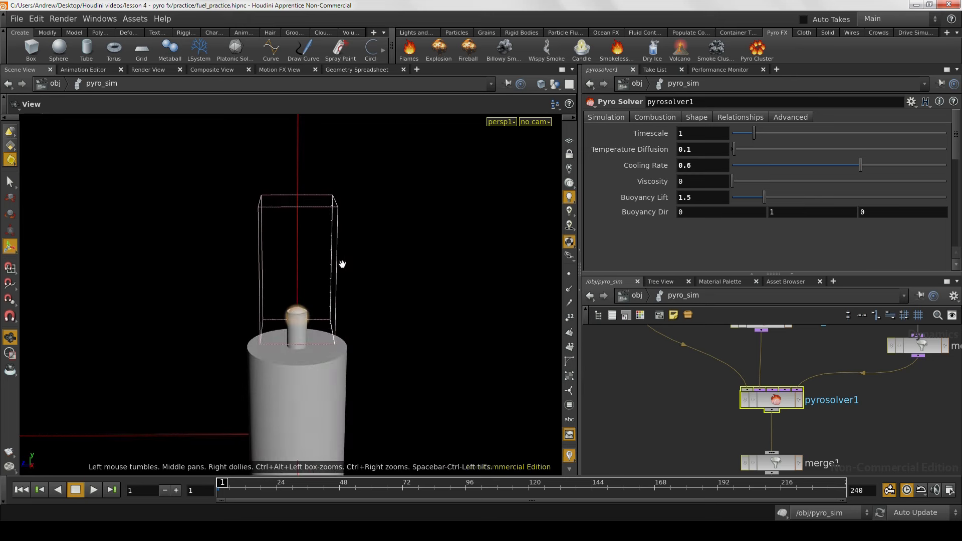
scroll(661, 393, "down", 5)
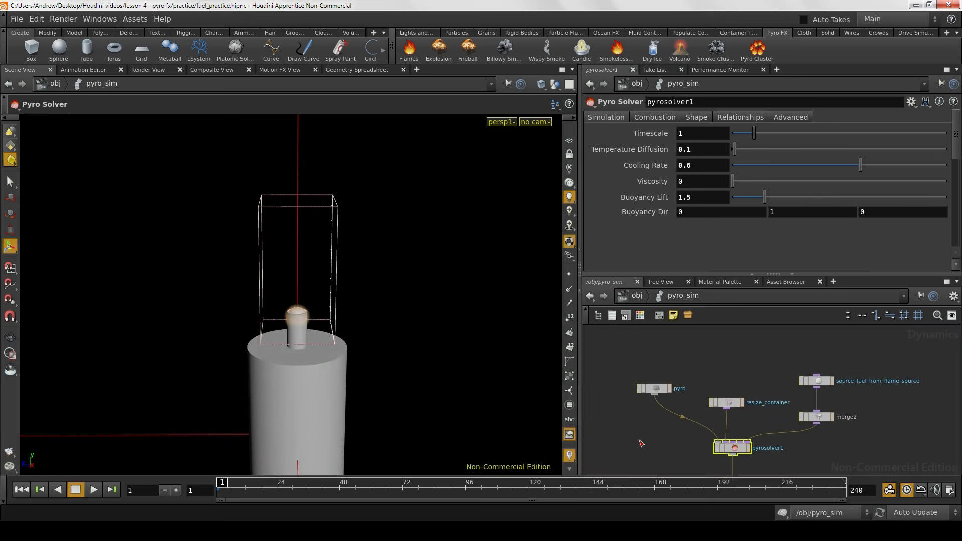
scroll(636, 413, "up", 2)
right_click_drag(652, 410, 638, 406, "alt")
middle_click_drag(639, 407, 639, 384, "alt")
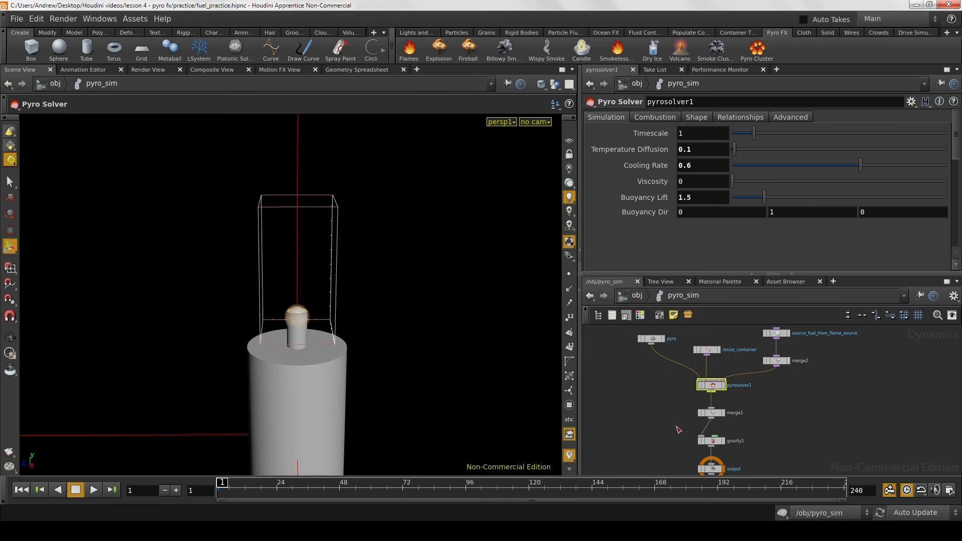
middle_click_drag(678, 430, 692, 448)
scroll(661, 432, "up", 2)
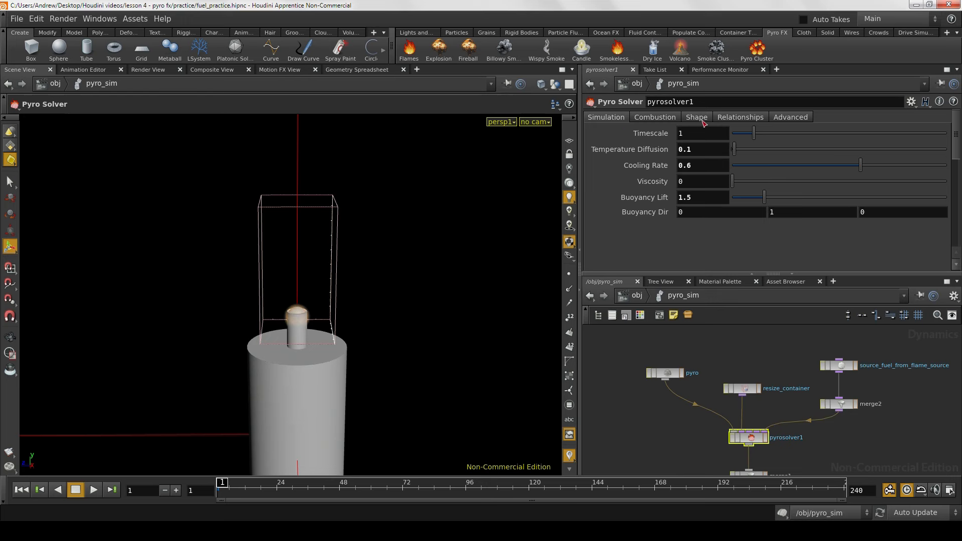
left_click(704, 123)
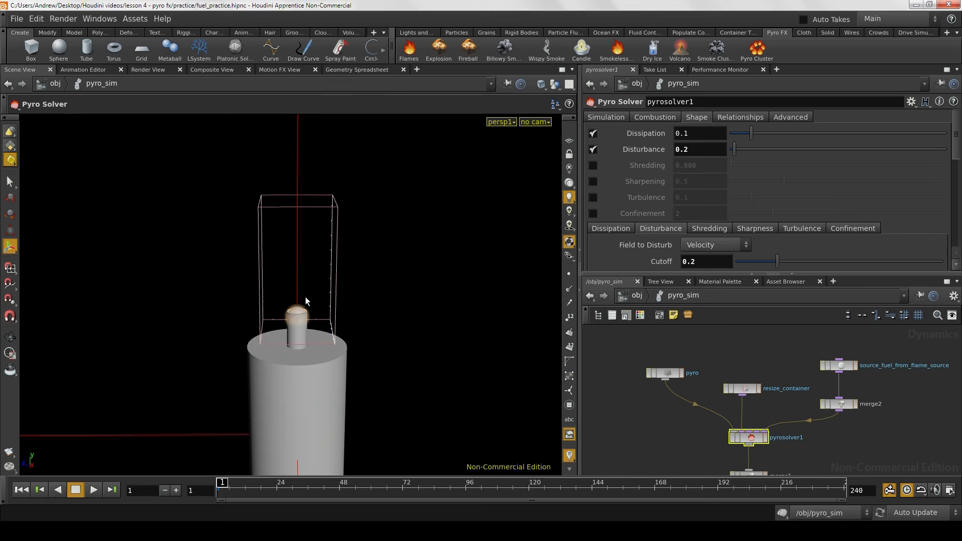
Step: Play the candle simulation to about frame 56 and examine the flame's height and shape from several angles
left_click(94, 491)
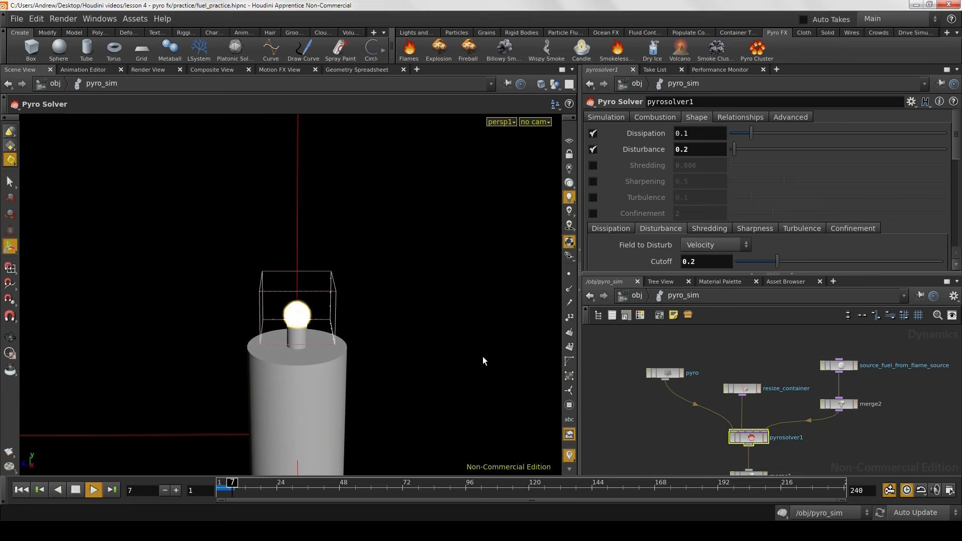
right_click_drag(438, 356, 347, 359, "alt")
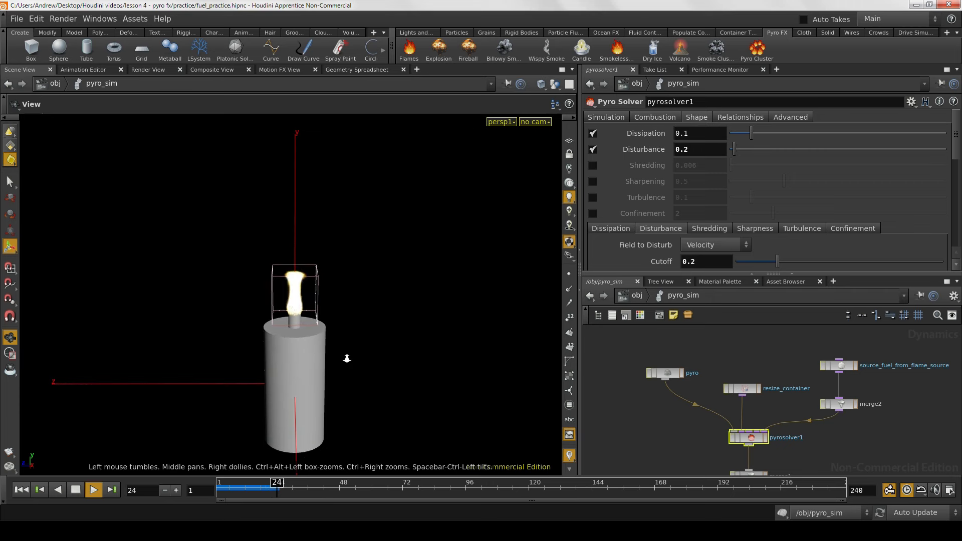
key("Return")
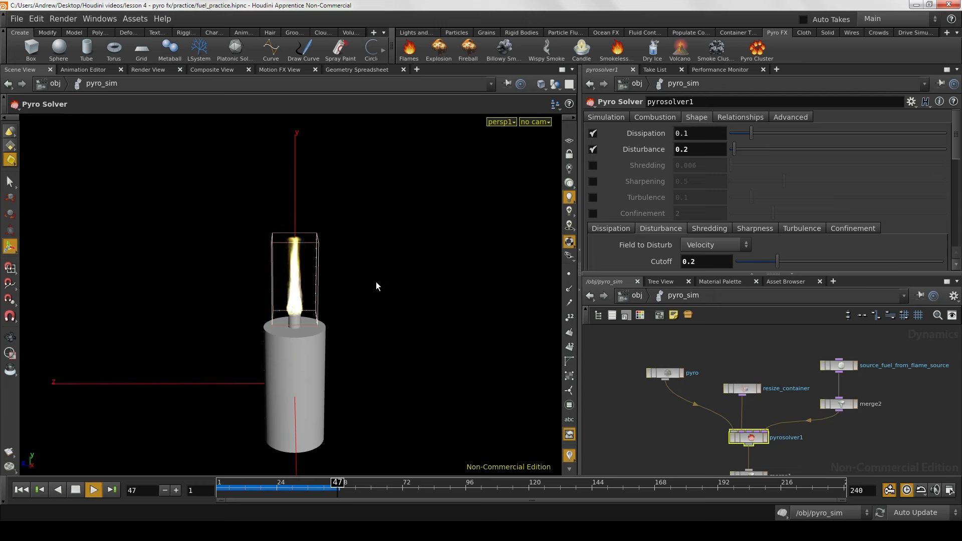
left_click(78, 491)
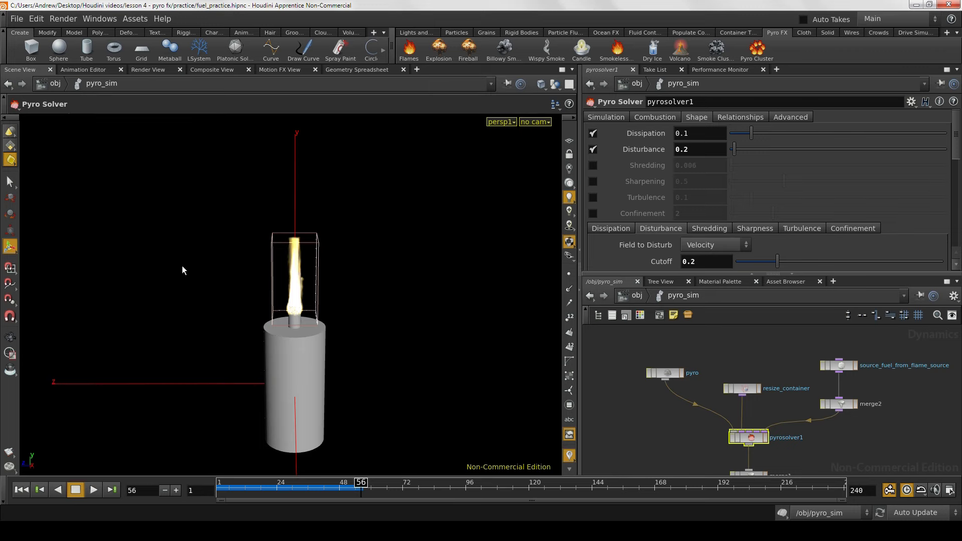
right_click_drag(209, 261, 397, 284, "alt")
left_click_drag(397, 284, 331, 261, "alt")
left_click_drag(286, 301, 280, 271)
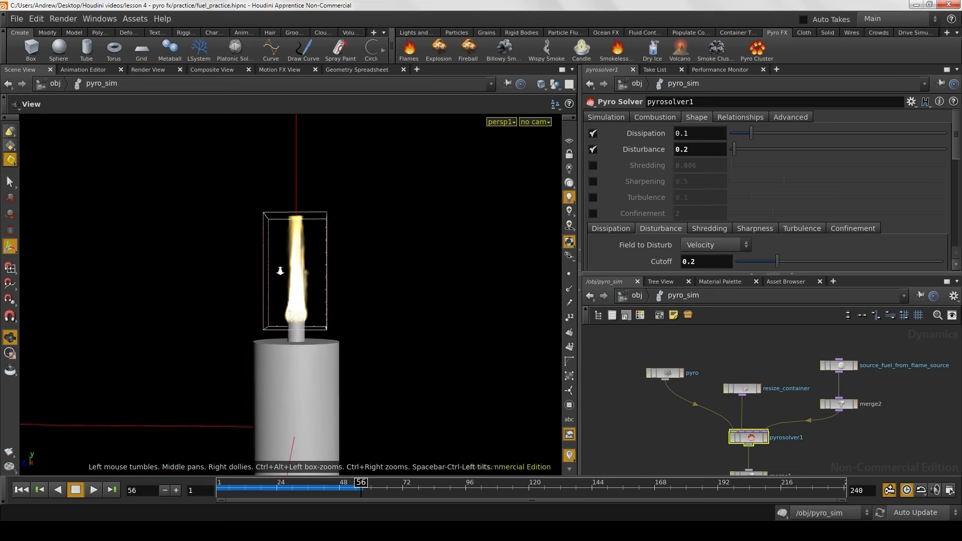
right_click_drag(280, 271, 249, 279, "alt")
left_click_drag(249, 279, 236, 317, "alt")
right_click_drag(236, 317, 265, 335, "alt")
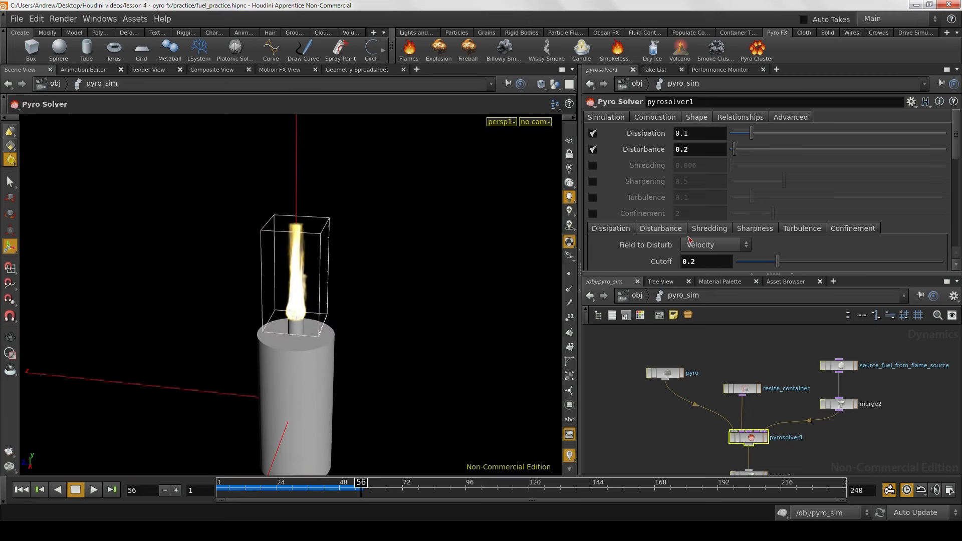
Step: Set the pyro solver's Buoyancy Lift to 1 and return to the first frame
left_click(664, 117)
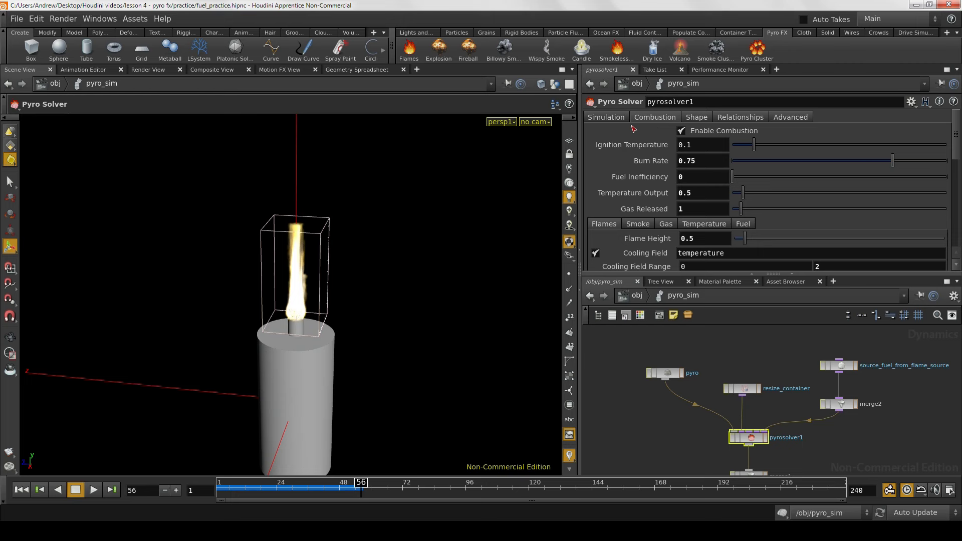
left_click(621, 120)
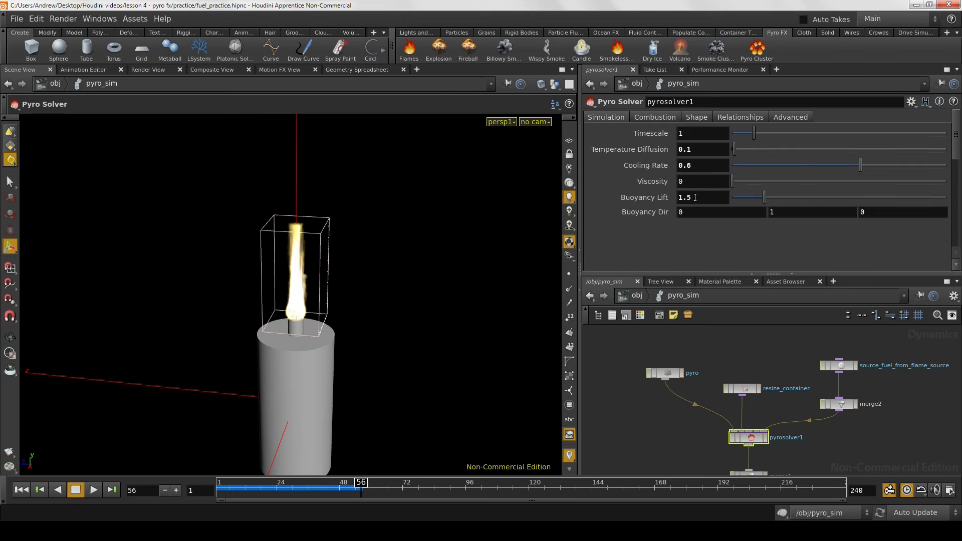
left_click_drag(705, 196, 678, 197)
type("1")
key("Return")
left_click(25, 494)
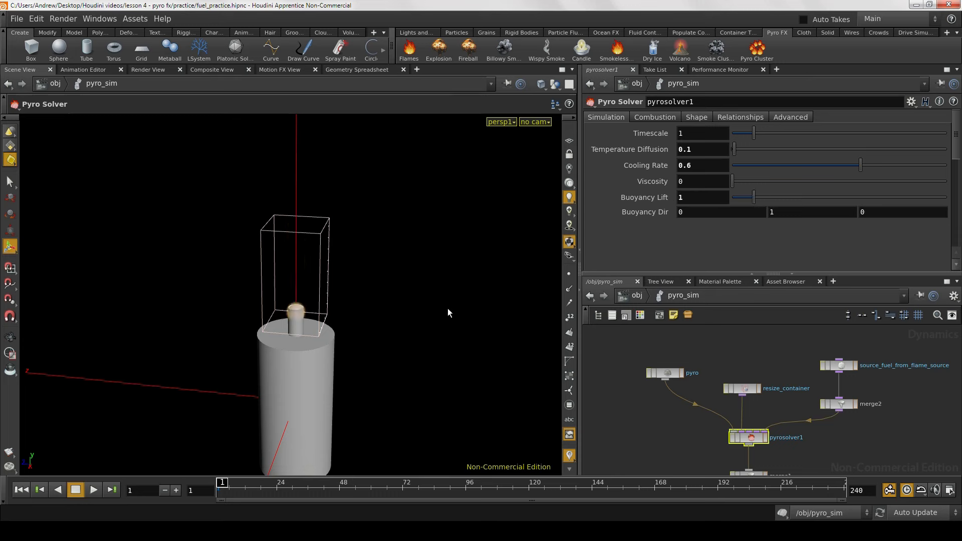
key("Escape")
right_click_drag(414, 314, 326, 373)
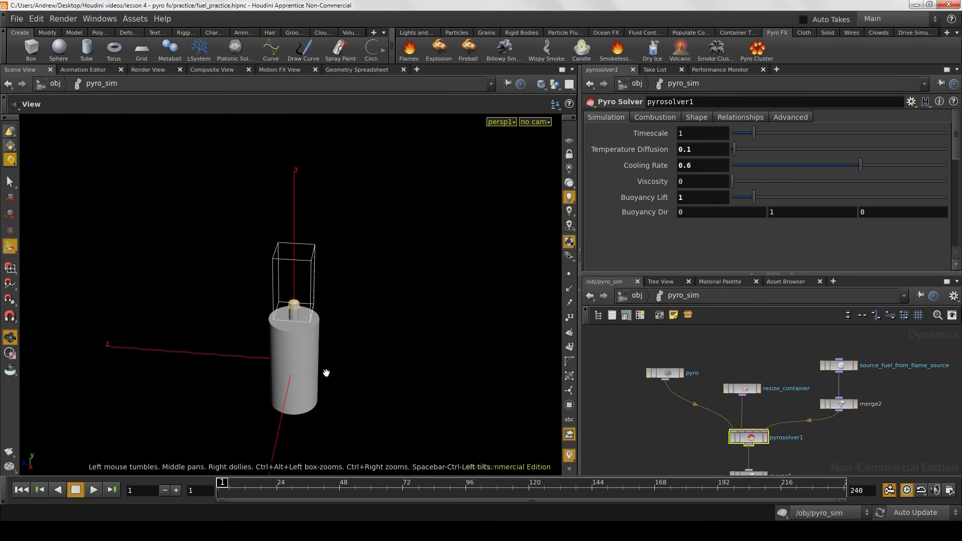
key("Return")
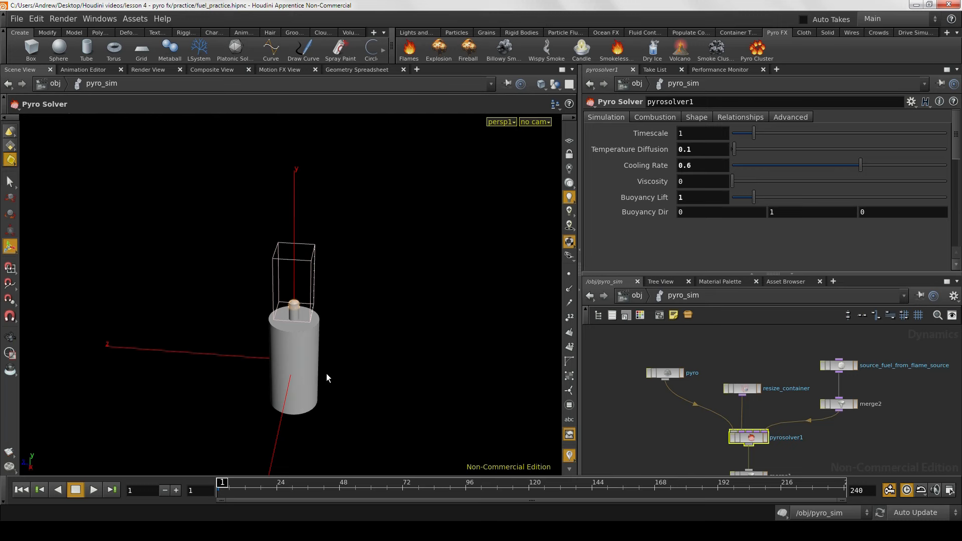
right_click_drag(194, 366, 301, 372, "alt")
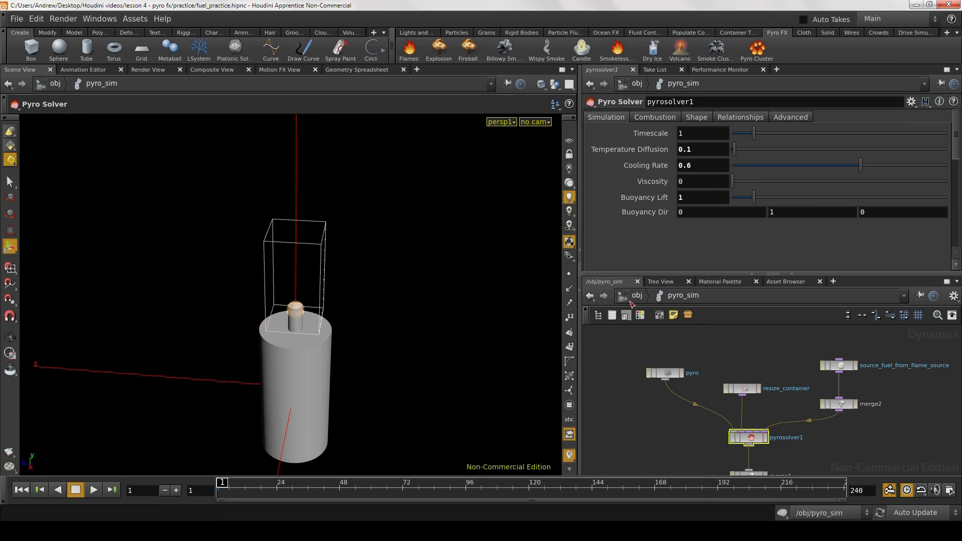
Step: Back at scene level, apply the Wispy Smoke pyro effect to the smoke_source object
left_click(630, 299)
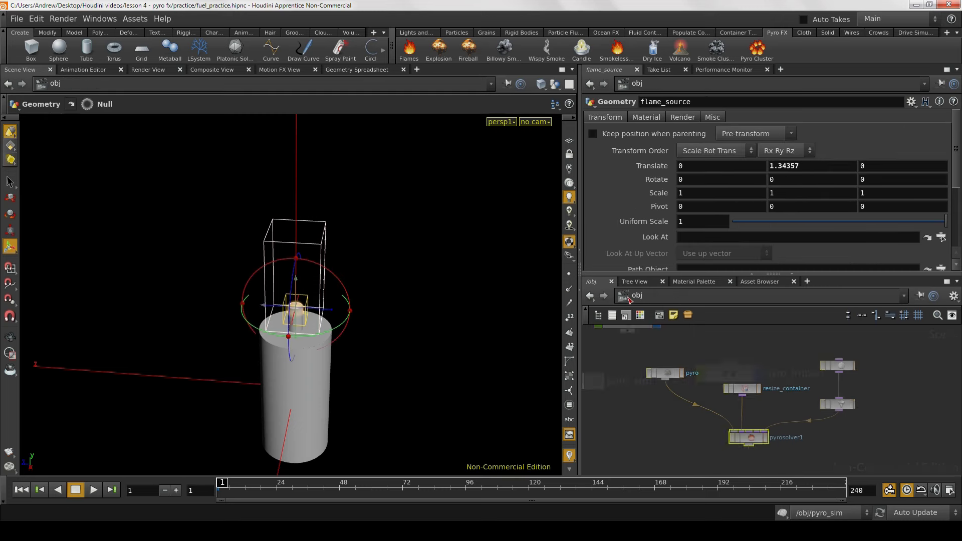
right_click_drag(747, 419, 699, 415)
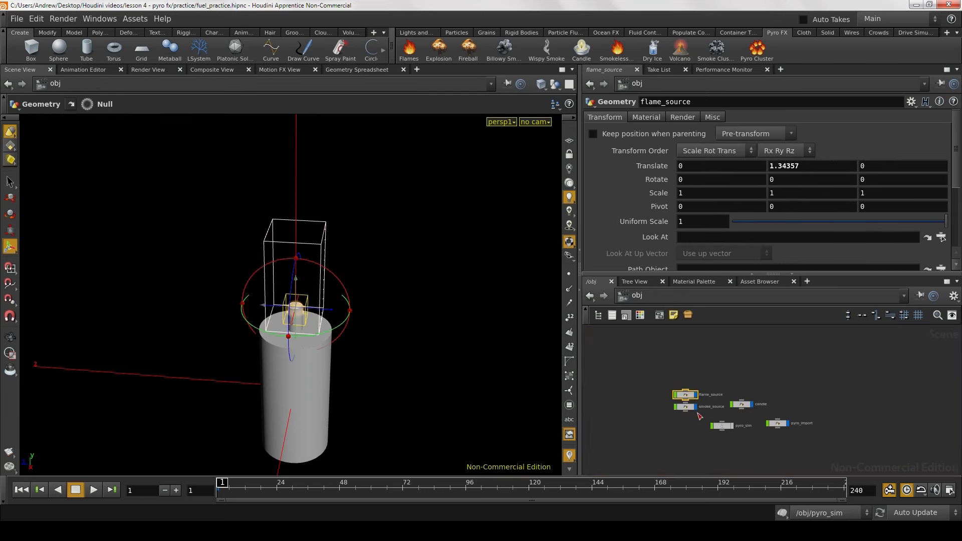
middle_click_drag(699, 415, 716, 417)
right_click(738, 428)
left_click(695, 424)
scroll(695, 425, "up", 5)
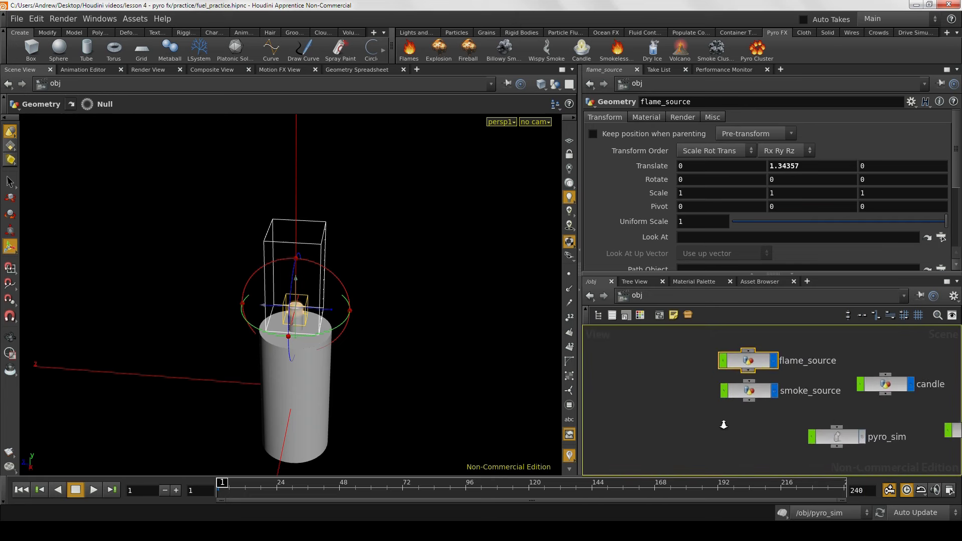
left_click(728, 401)
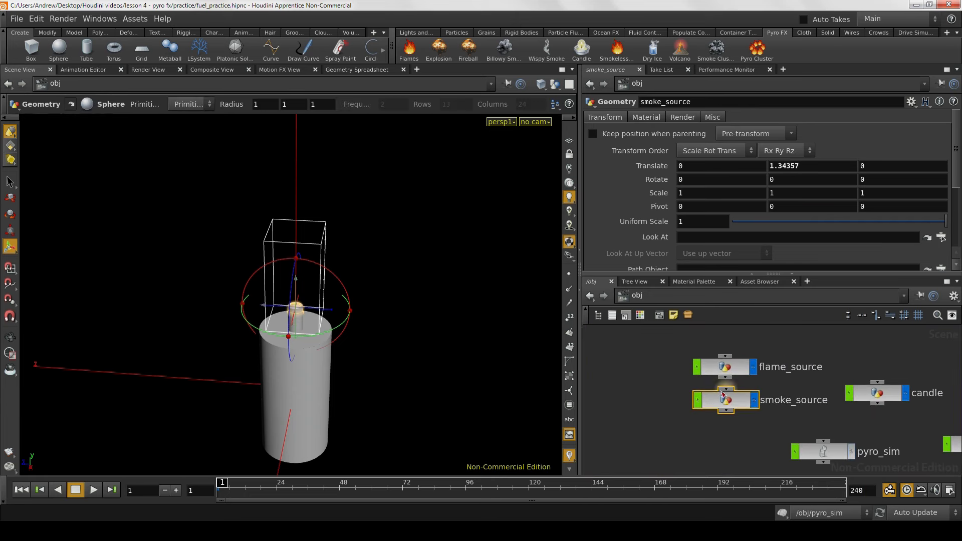
left_click(552, 54)
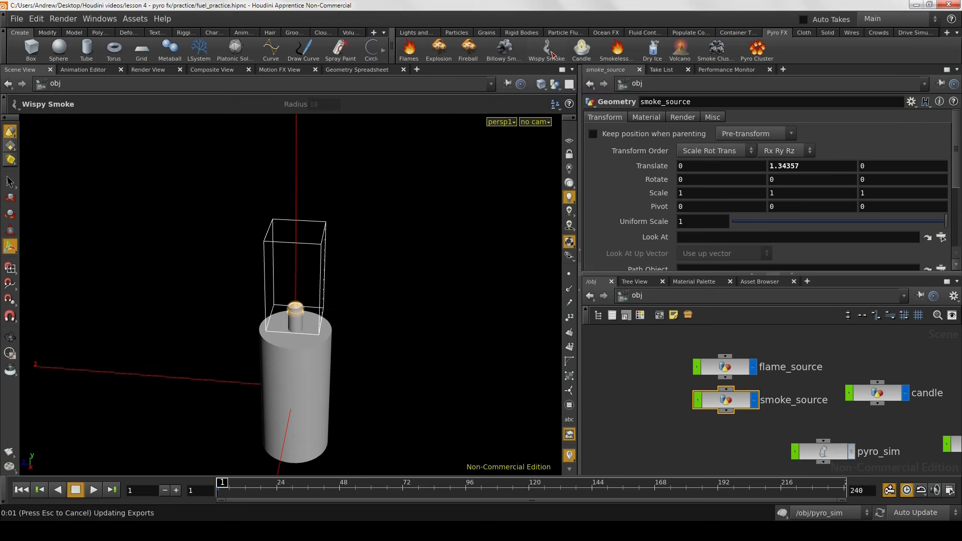
key("Return")
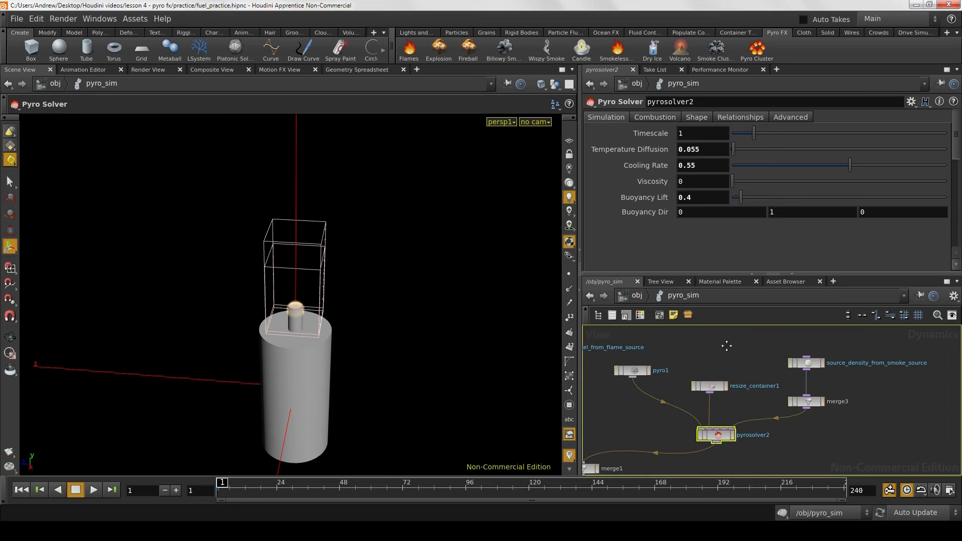
Step: Enlarge the network area and frame both the flame and smoke branches of the pyro_sim network
key("h")
middle_click(832, 357)
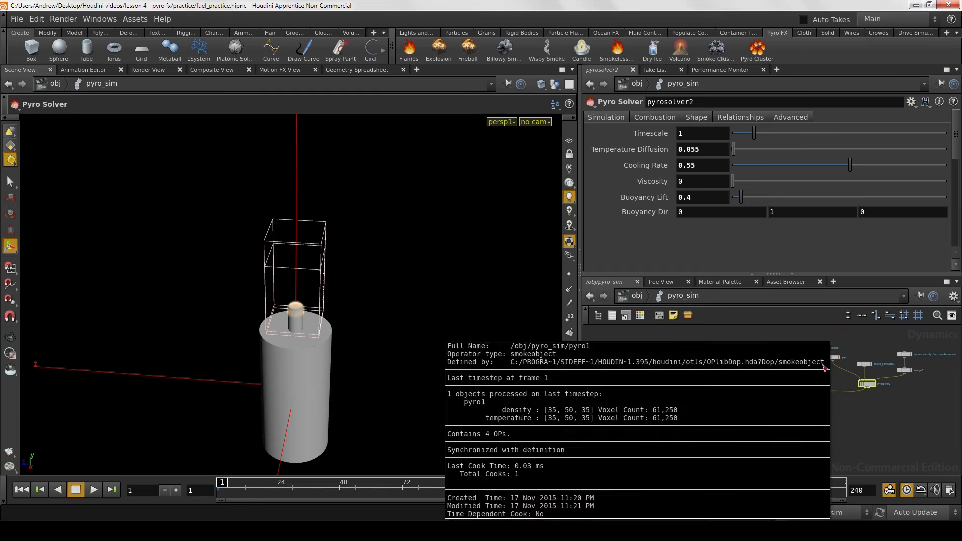
scroll(801, 380, "up", 3)
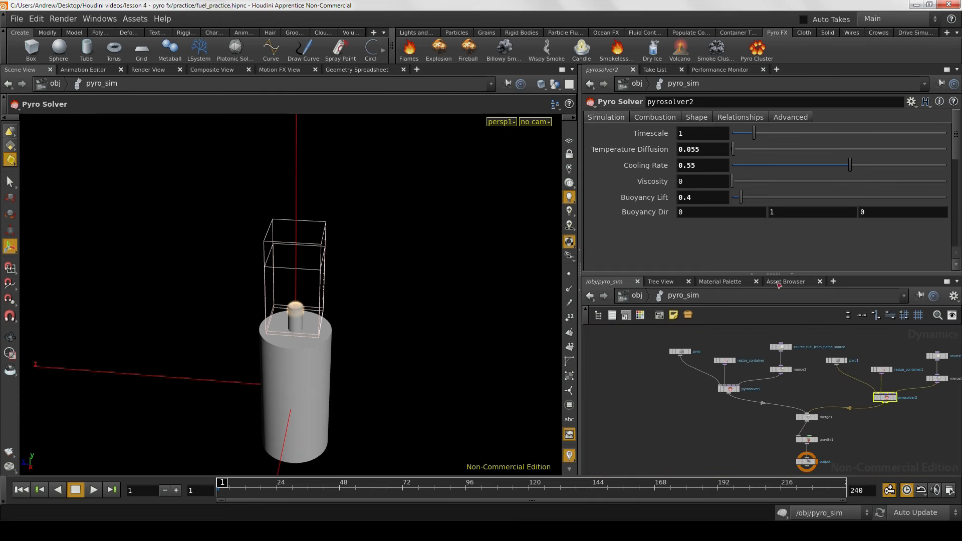
left_click_drag(773, 275, 756, 221)
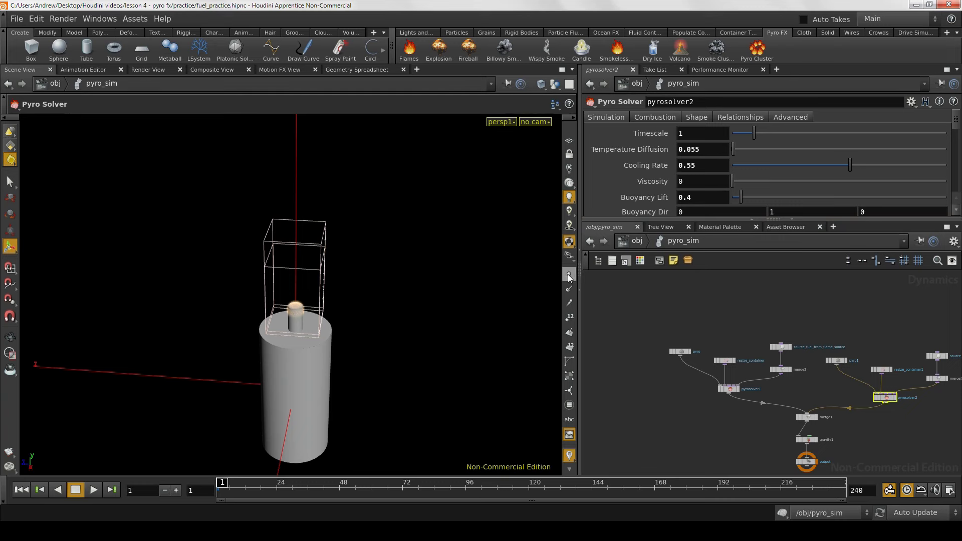
left_click_drag(580, 283, 441, 283)
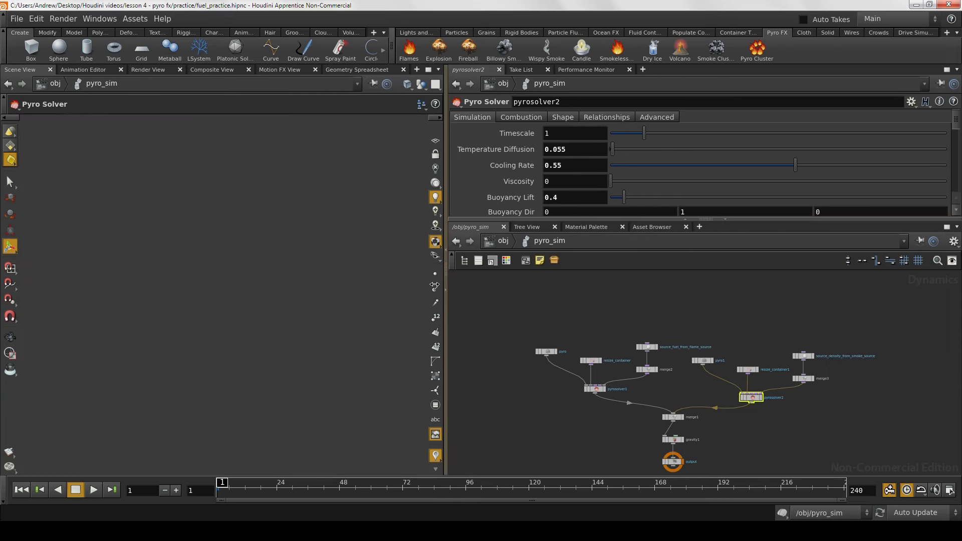
scroll(599, 419, "up", 4)
scroll(599, 419, "down", 5)
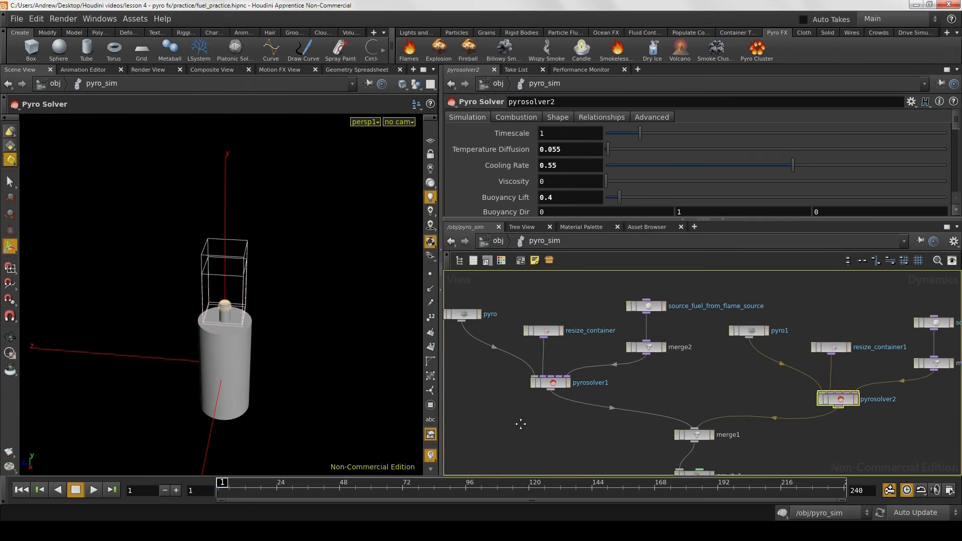
Step: Shift the flame branch's nodes slightly aside and rename pyrosolver1 to pyrosolver_flame
left_click_drag(458, 313, 622, 426)
left_click_drag(552, 395, 531, 400)
left_click(535, 429)
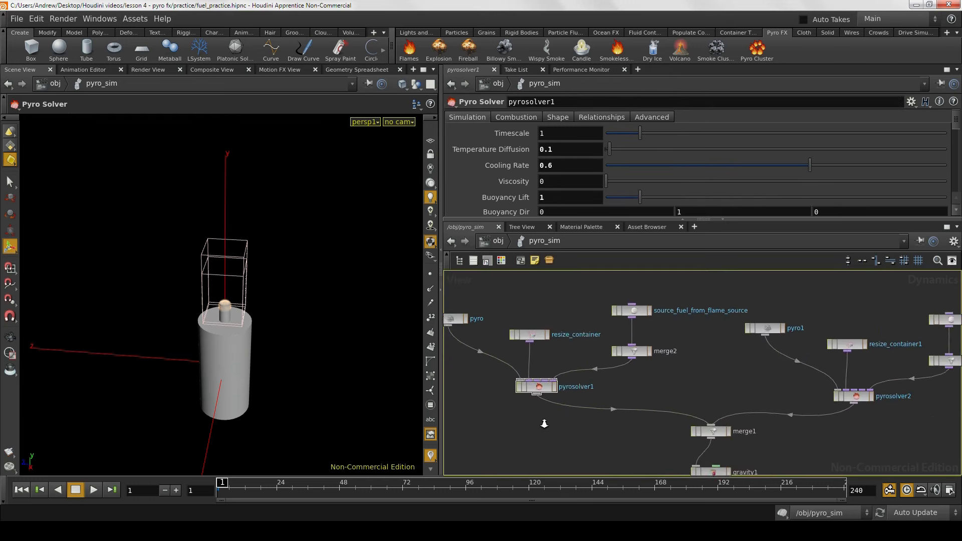
scroll(562, 425, "up", 3)
double_click(621, 394)
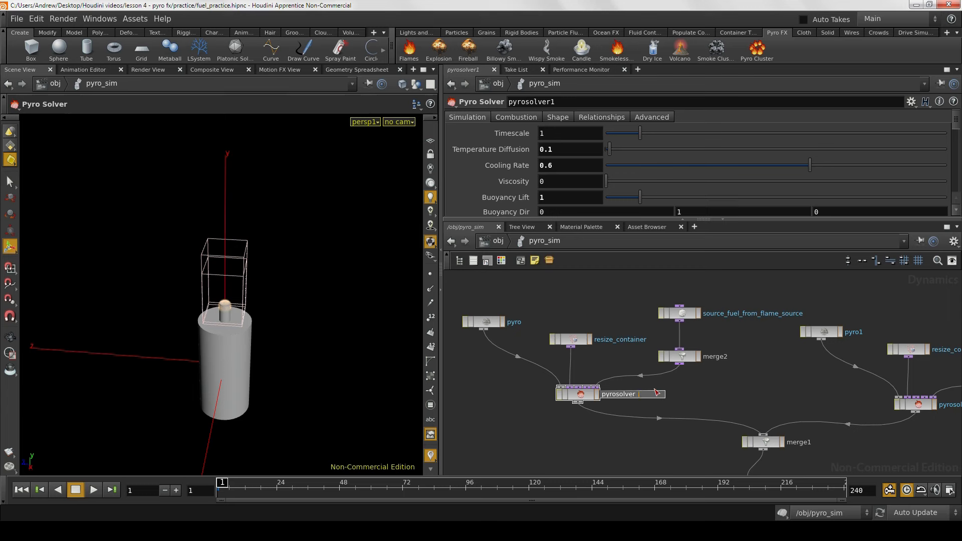
type("_flame")
key("Return")
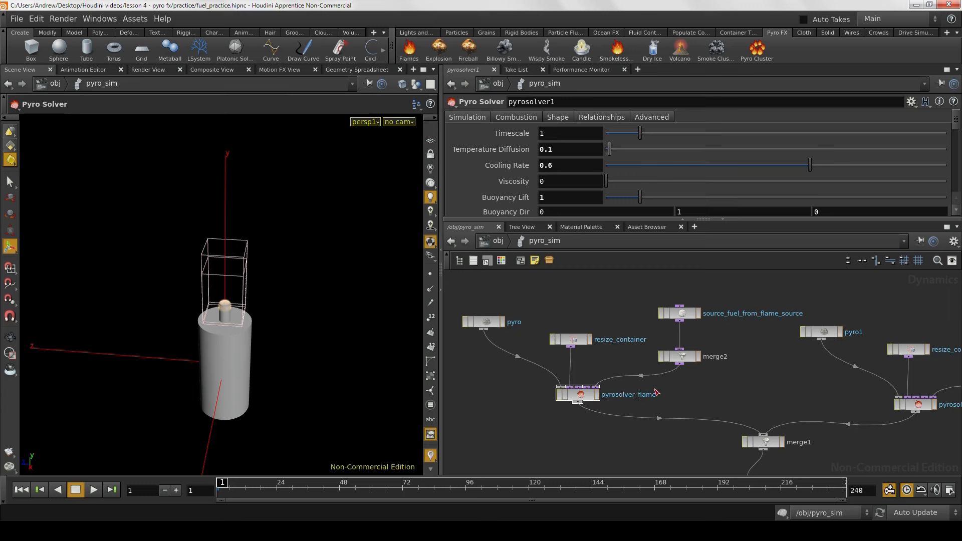
Step: Rename pyrosolver2 in the smoke branch to pyrosolver_smoke
middle_click_drag(798, 404, 581, 406)
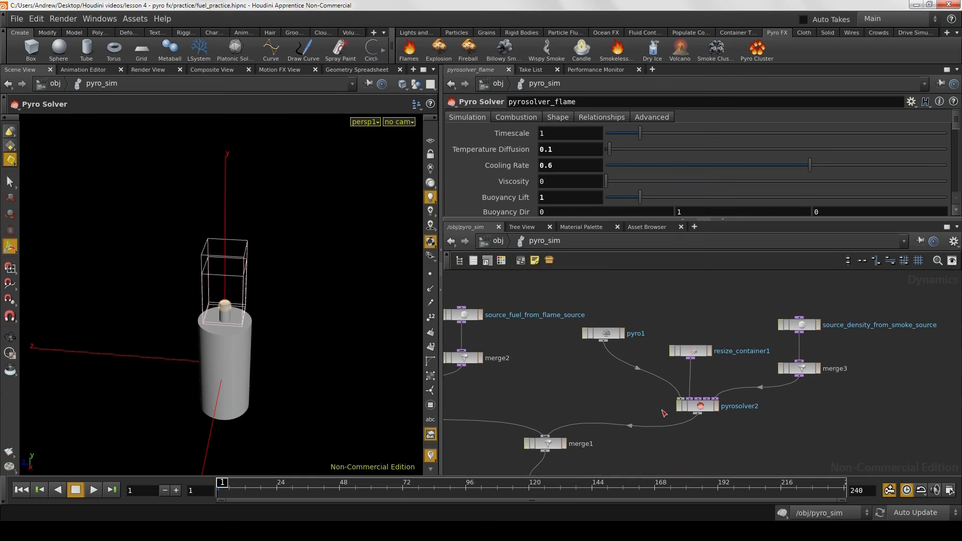
double_click(739, 406)
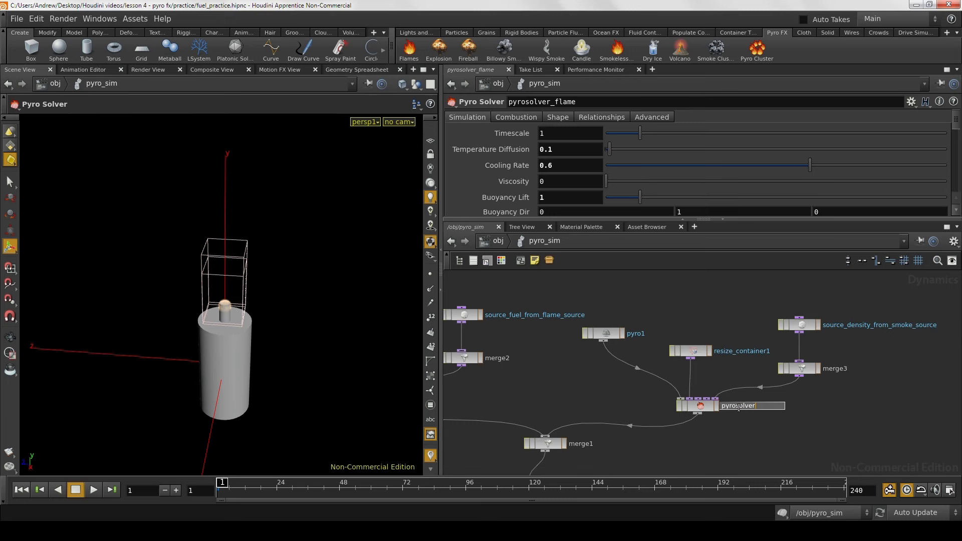
type("_smoke")
key("Return")
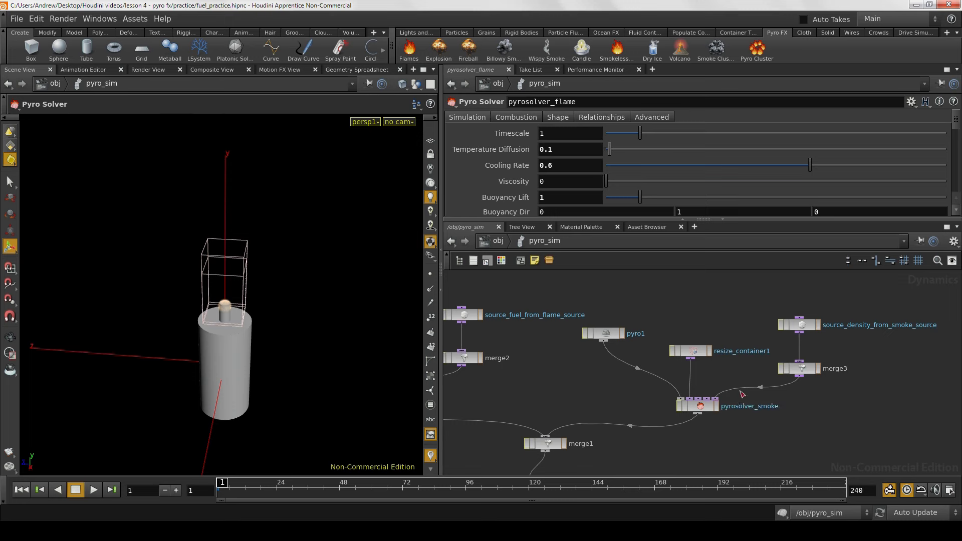
Step: Move the five smoke branch nodes together, farther away from the flame branch
left_click_drag(607, 294, 835, 426)
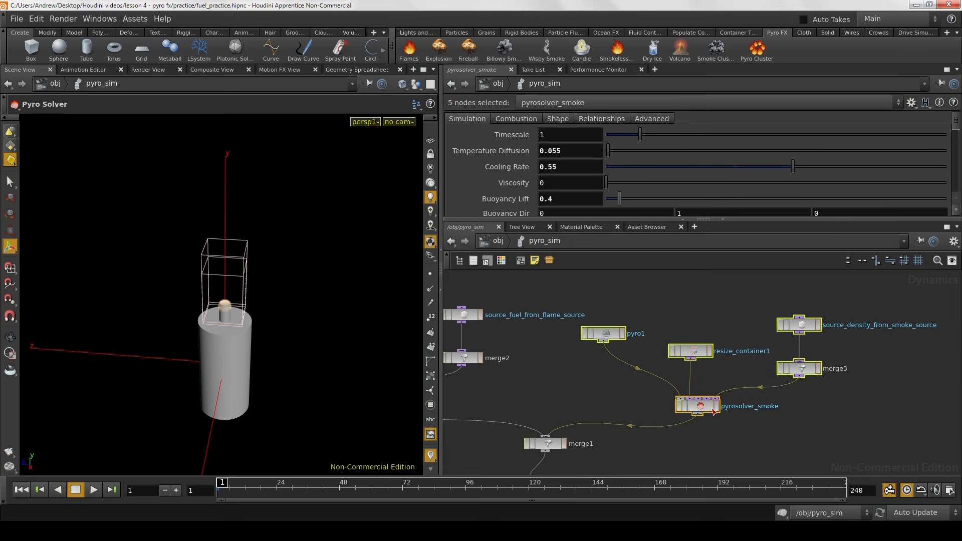
left_click_drag(713, 412, 742, 399)
left_click(608, 394)
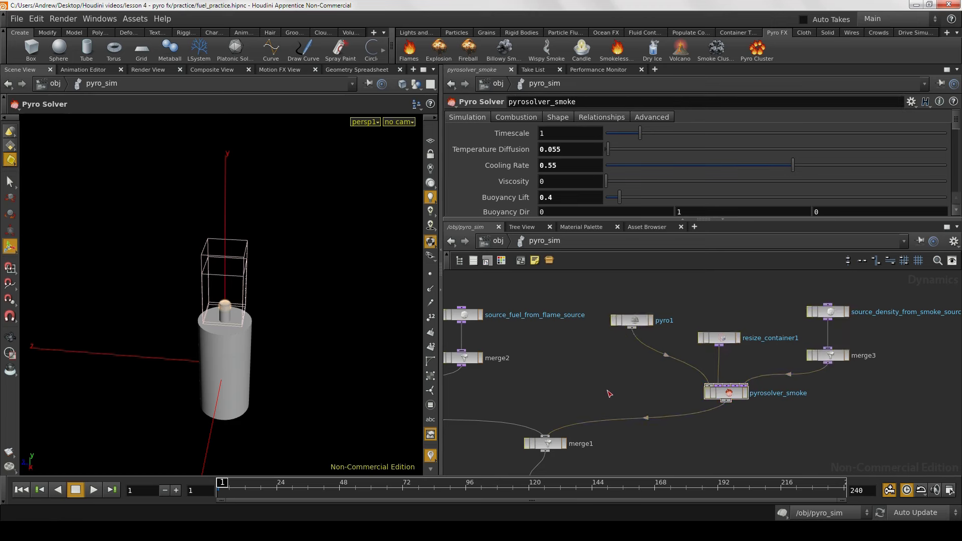
key("h")
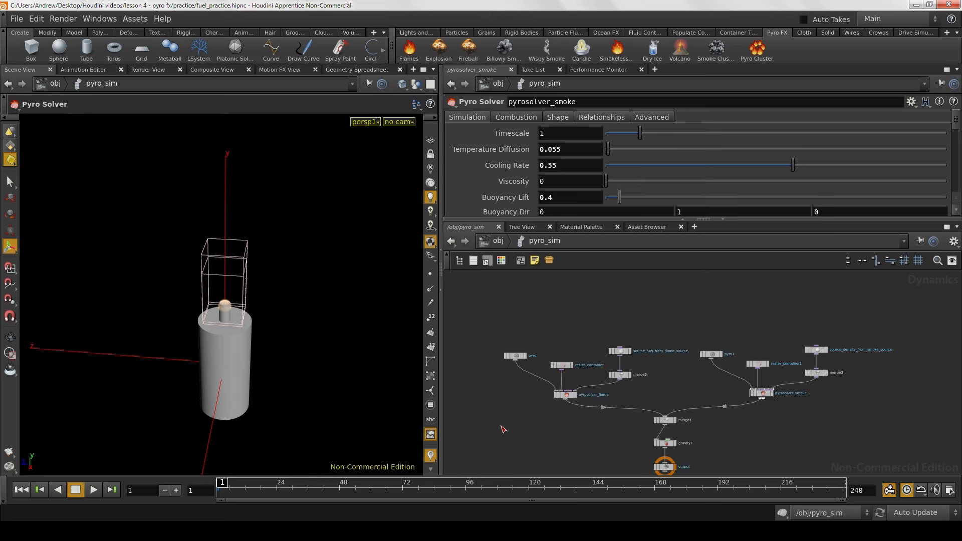
Step: Bypass the flame branch's pyro object so that only the smoke simulates
scroll(552, 425, "up", 5)
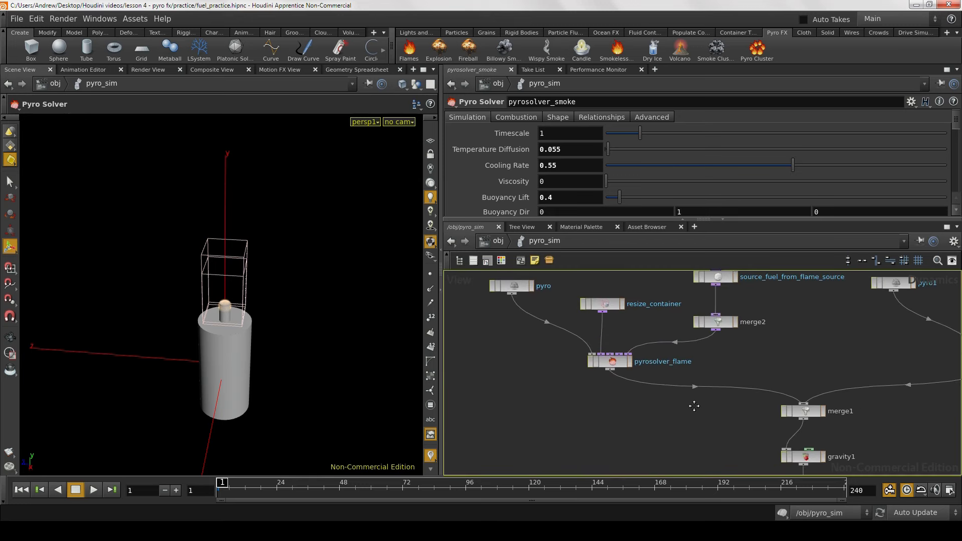
middle_click_drag(696, 408, 664, 422)
scroll(606, 426, "down", 3)
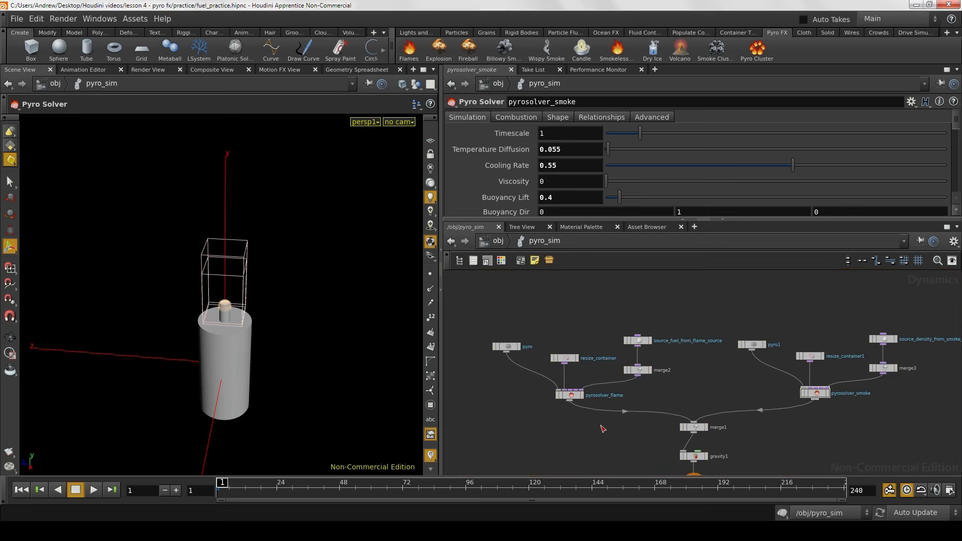
middle_click_drag(597, 430, 579, 427)
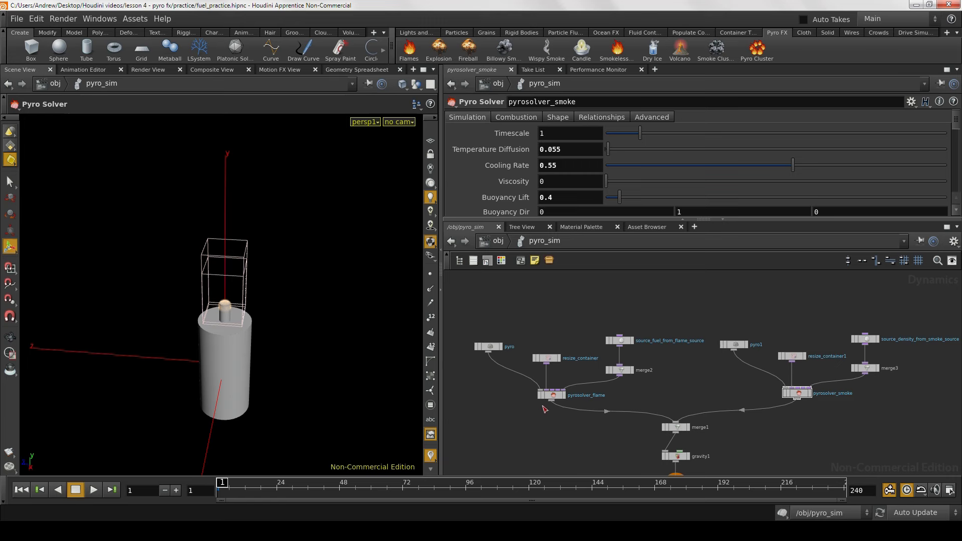
left_click(475, 346)
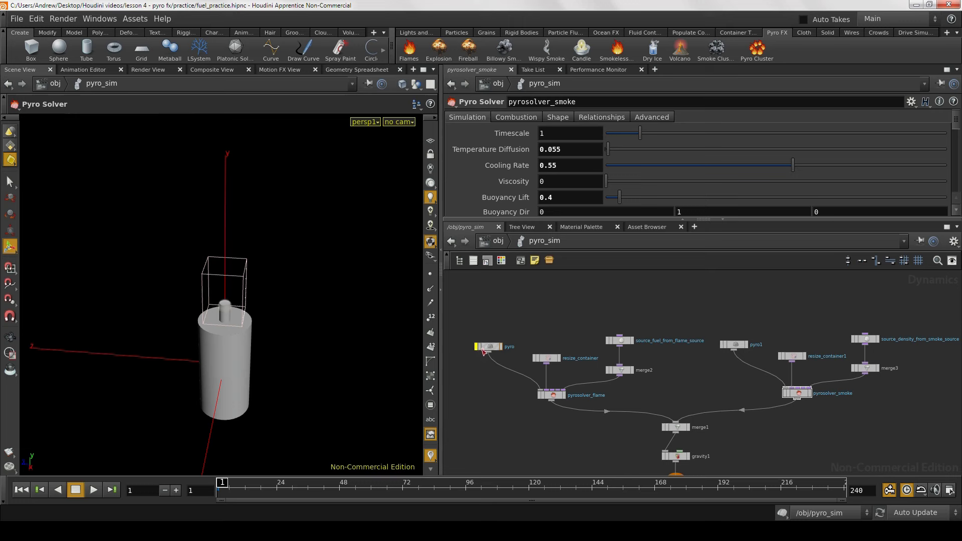
Step: Play the smoke-only simulation to frame 157 and examine the smoke's height and shape from several angles and distances
middle_click_drag(712, 378, 638, 382)
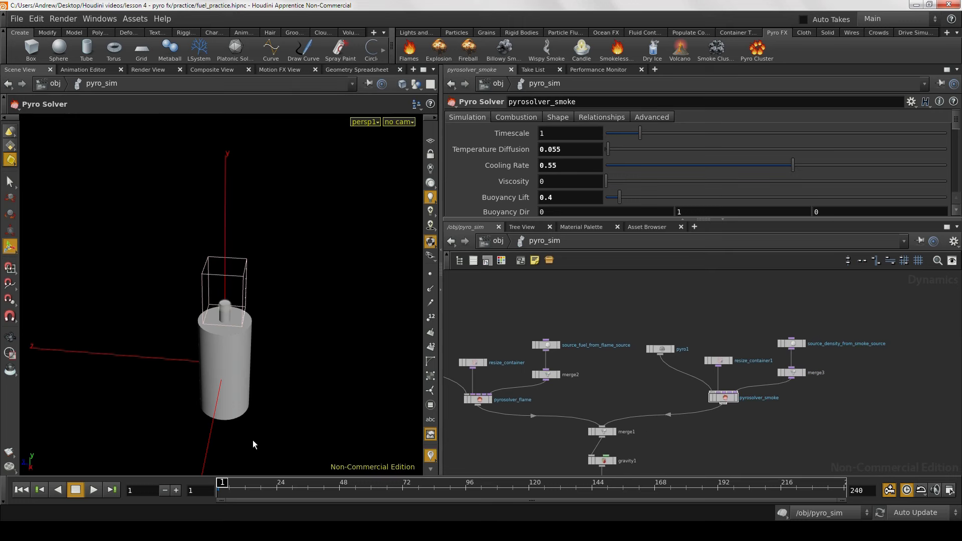
key("Escape")
left_click_drag(252, 440, 293, 410)
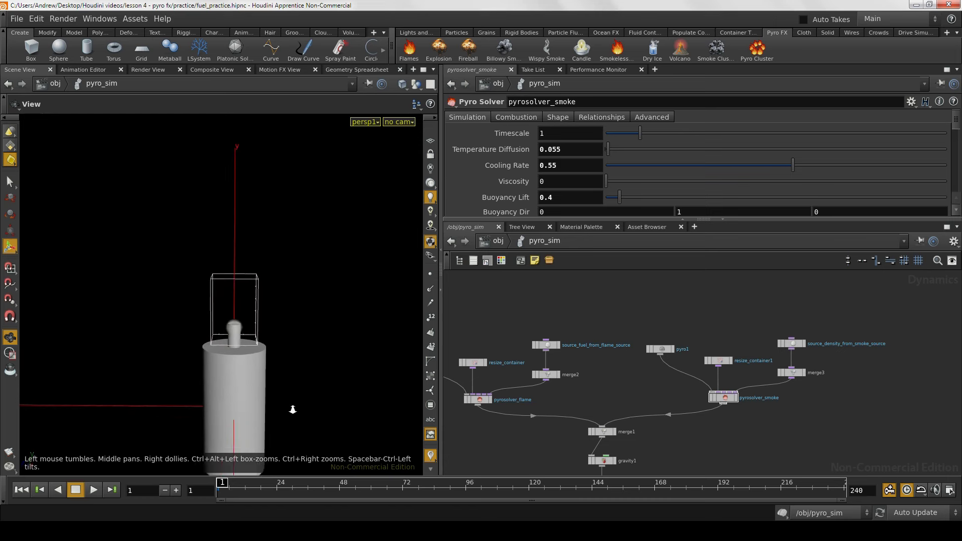
right_click_drag(292, 410, 285, 425)
left_click(94, 491)
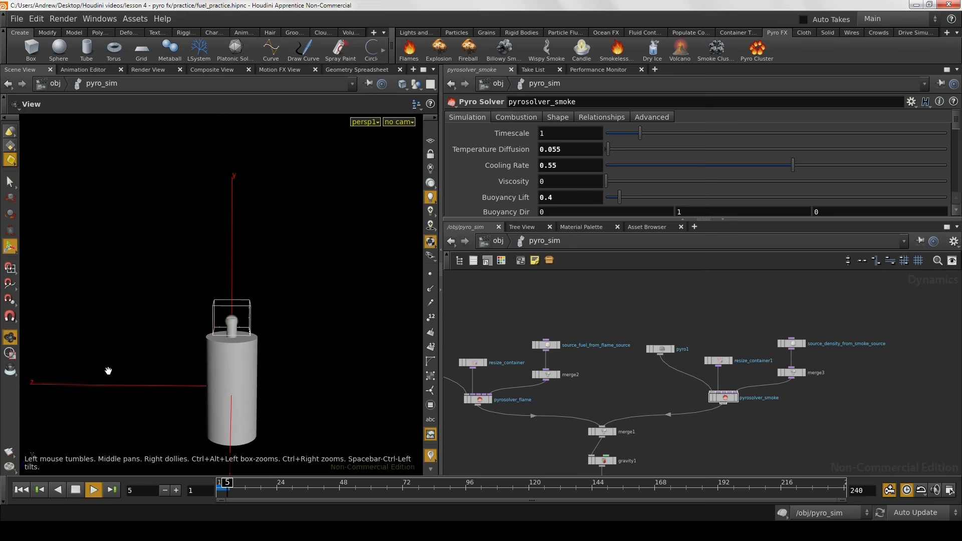
key("Return")
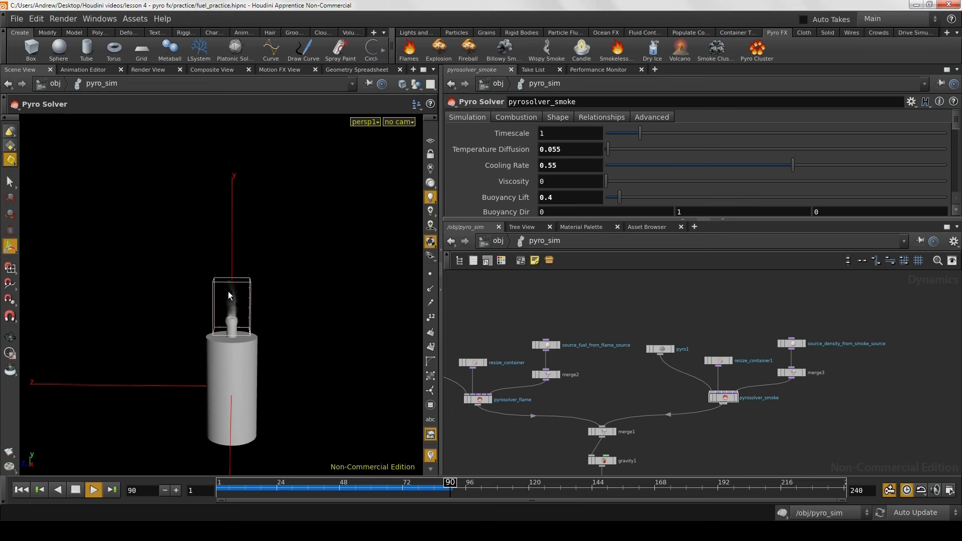
right_click_drag(195, 322, 274, 321, "alt")
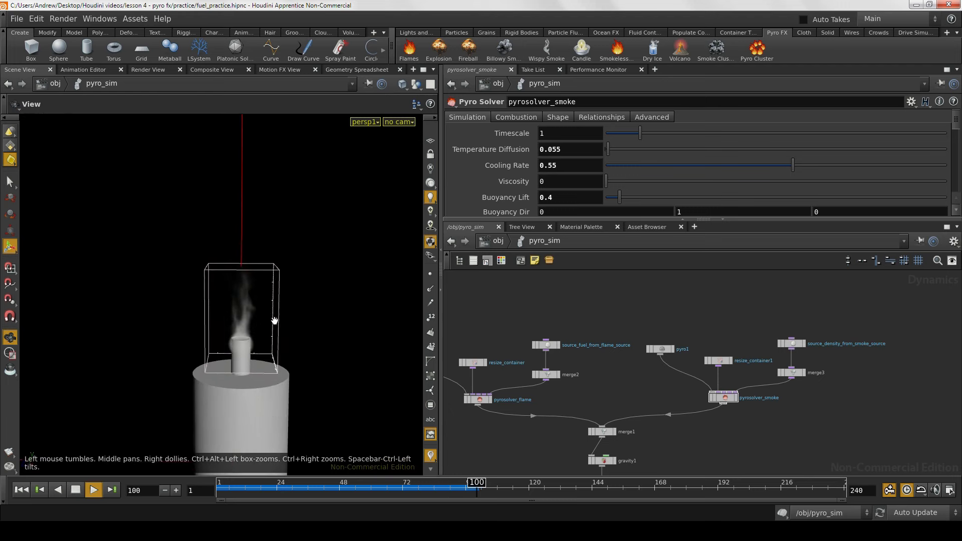
mouse_move(270, 302)
left_mouse_down()
mouse_move(232, 316)
mouse_move(262, 318)
left_mouse_up()
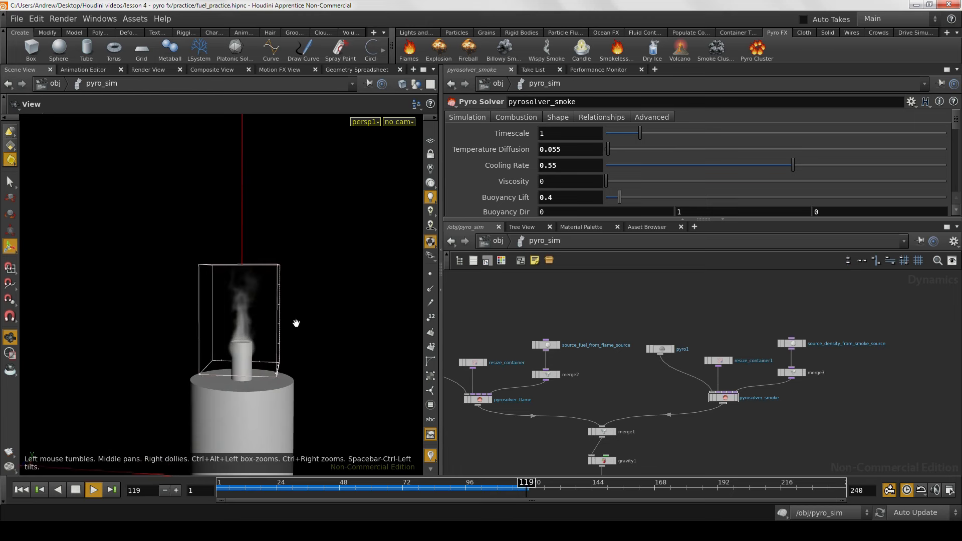
right_click_drag(296, 323, 156, 340, "alt")
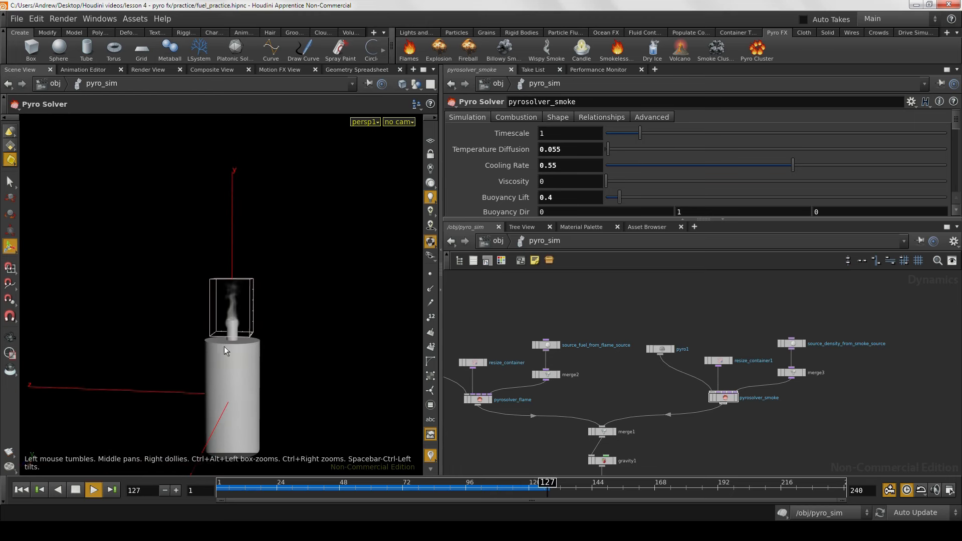
left_click(77, 492)
key("Escape")
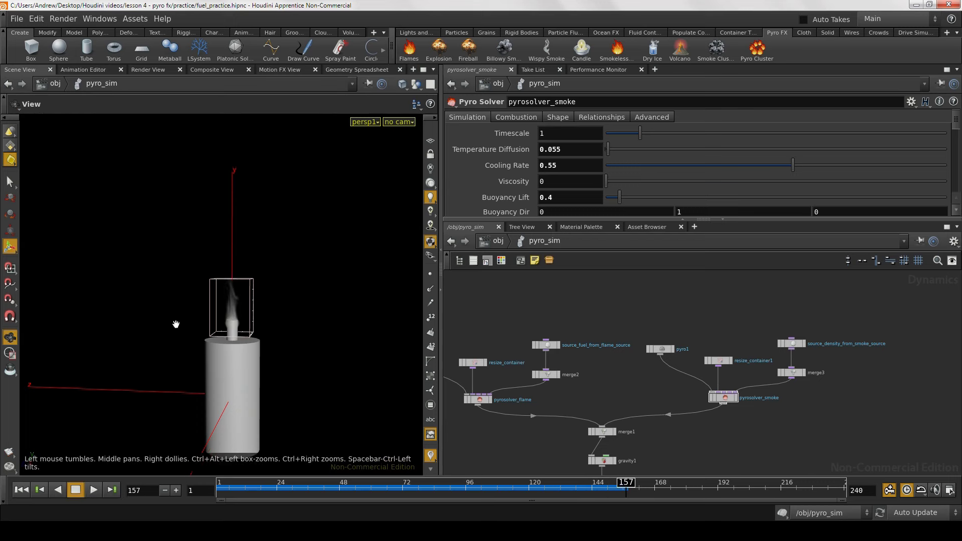
right_click_drag(193, 337, 346, 365)
mouse_move(345, 365)
left_mouse_down()
mouse_move(375, 363)
mouse_move(306, 372)
mouse_move(333, 370)
left_mouse_up()
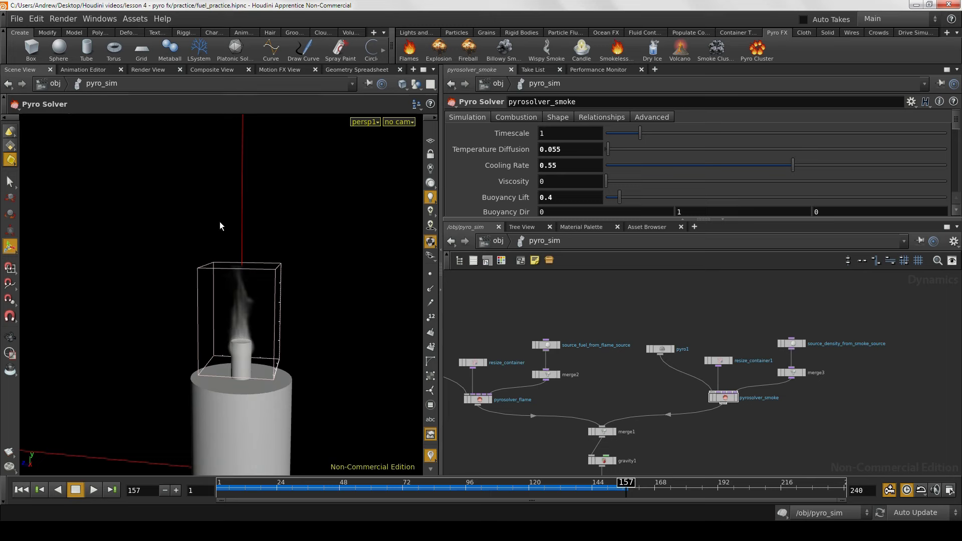
right_click_drag(342, 236, 221, 248)
middle_click_drag(245, 258, 262, 285)
right_click_drag(262, 286, 309, 283)
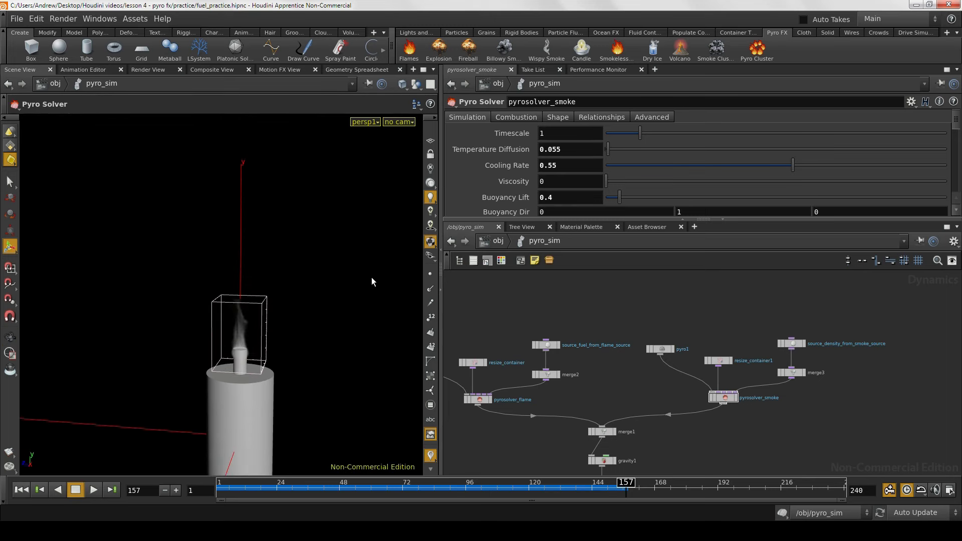
Step: Check the smoke branch's source and container nodes, and set Buoyancy Lift on pyrosolver_smoke to 0.8
left_click(546, 197)
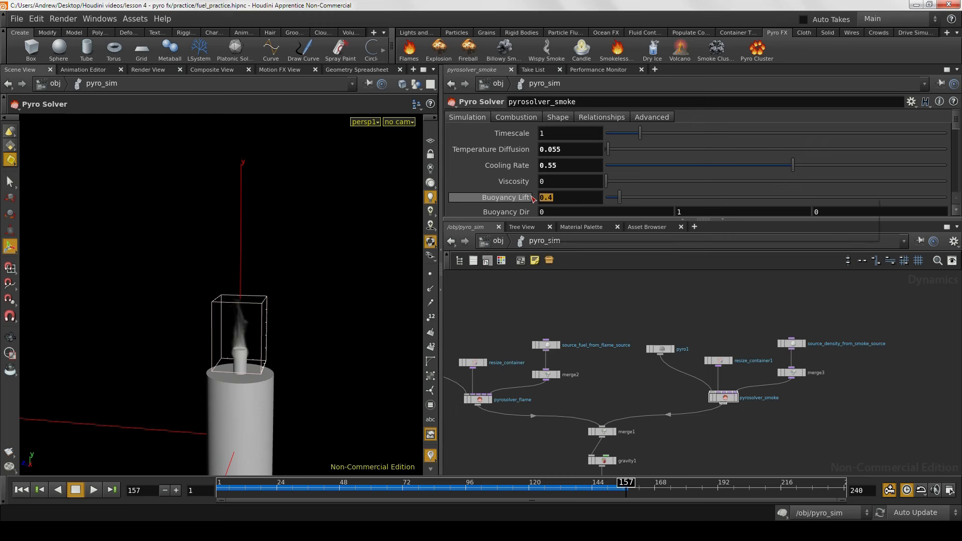
left_click(793, 343)
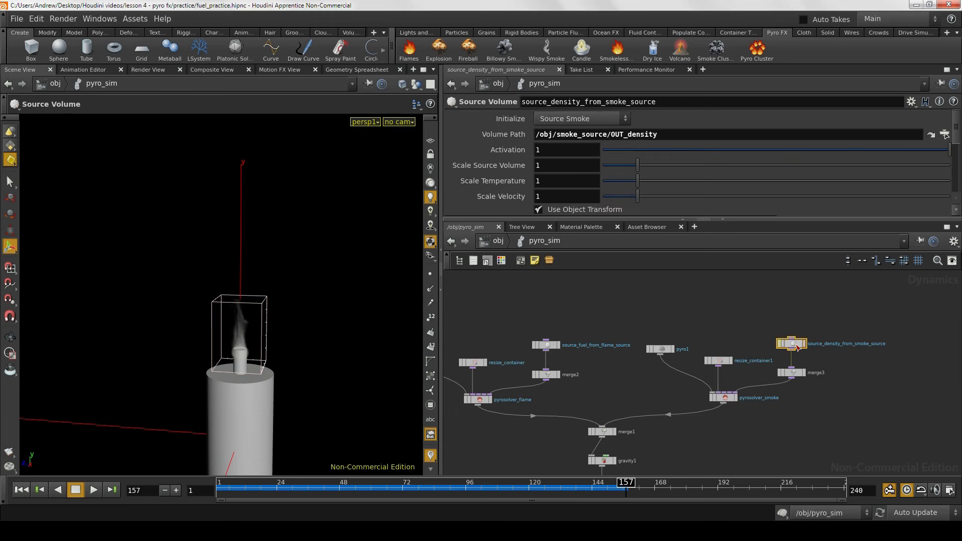
left_click(666, 349)
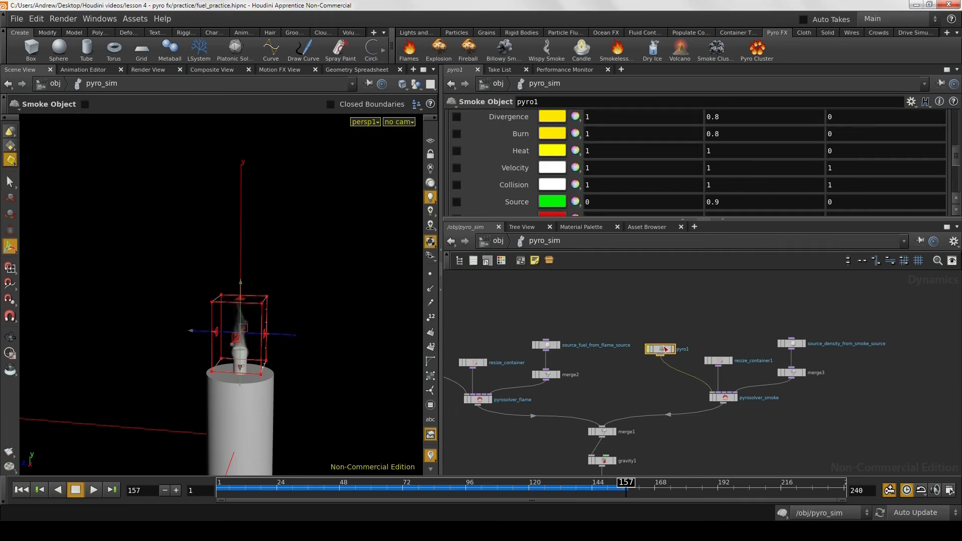
left_click(725, 399)
scroll(559, 166, "down", 1)
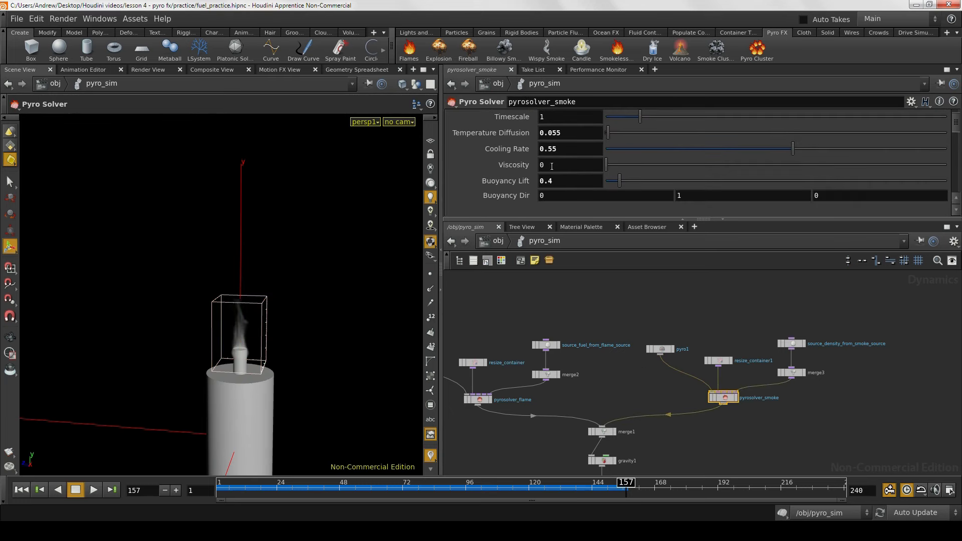
left_click(569, 184)
type(".8")
key("Return")
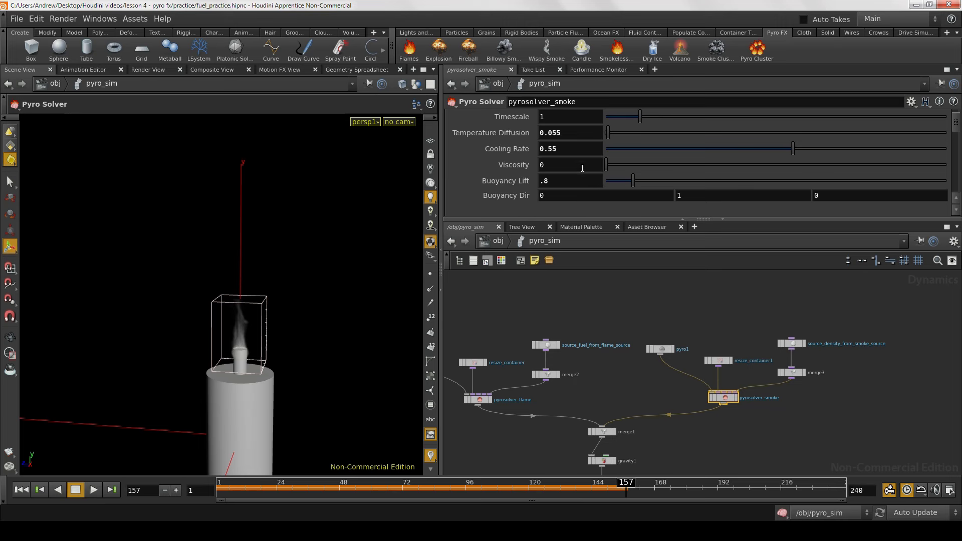
Step: Set the Dissipation in the Shape settings of pyrosolver_smoke to 0.1
scroll(633, 161, "up", 1)
left_click(558, 117)
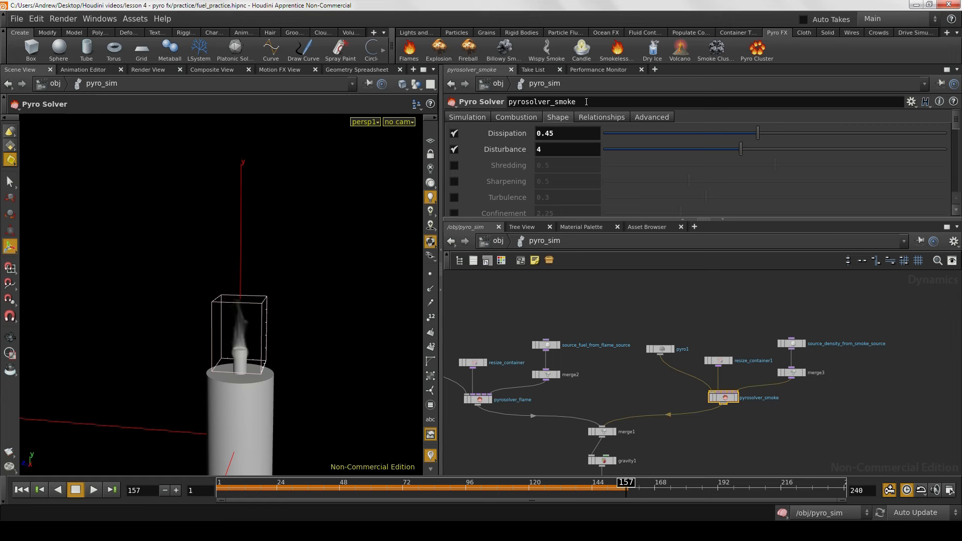
key("Return")
type(".1")
key("Return")
Step: Replay the smoke simulation from the start to frame 61 to check the reduced dissipation
left_click_drag(298, 367, 215, 368, "alt")
left_click(24, 492)
left_click(95, 491)
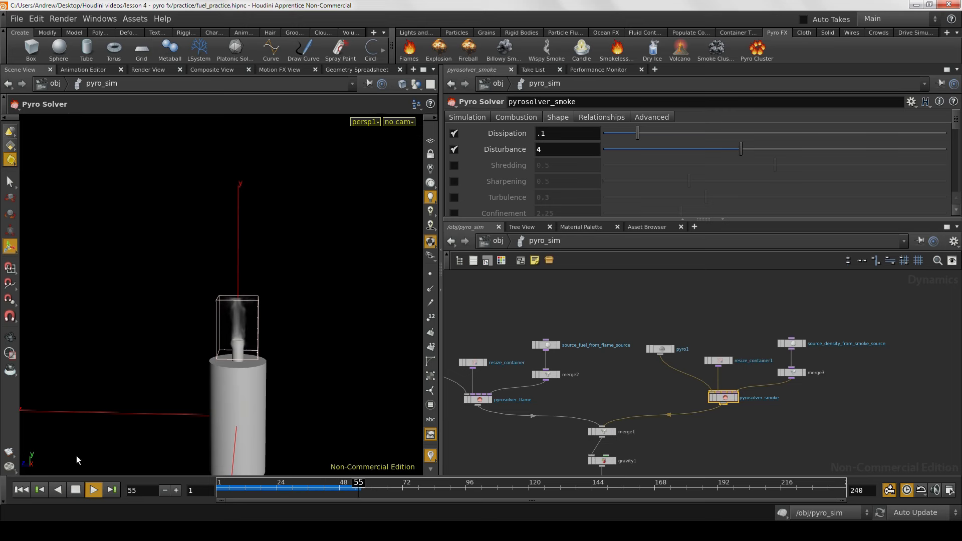
left_click(75, 489)
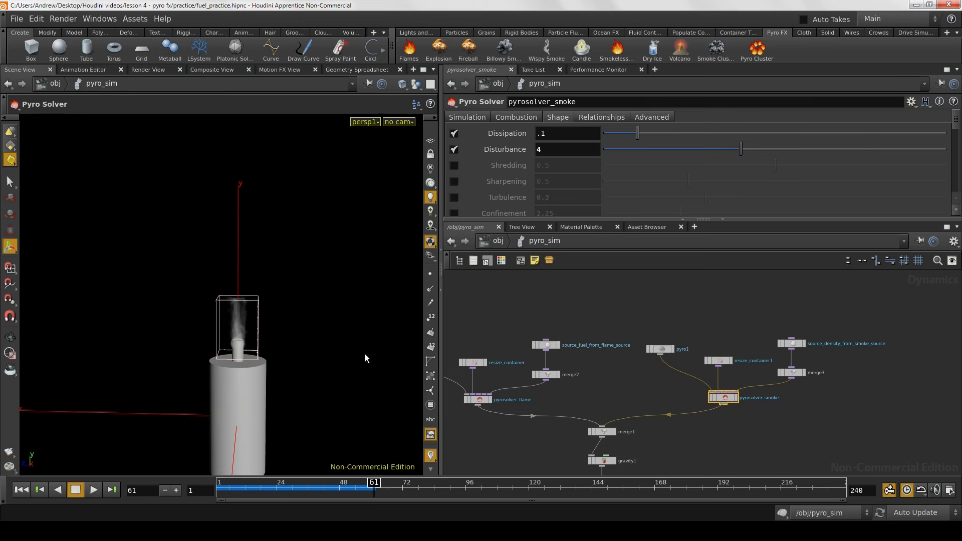
Step: Stretch the pyro1 smoke container upward to a height of about 1.92, and replay the simulation to frame 86
left_click(660, 349)
left_click_drag(351, 226, 103, 427)
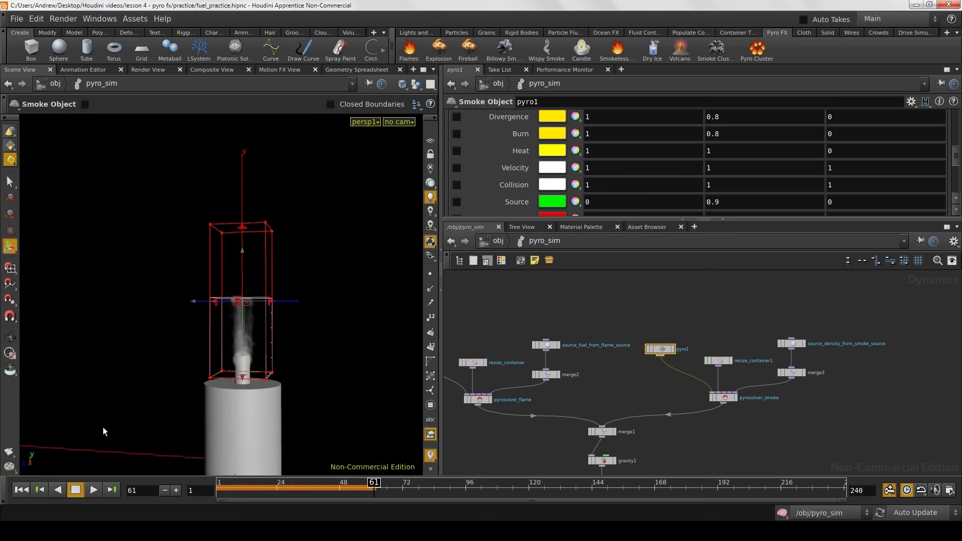
left_click(26, 489)
key("Up")
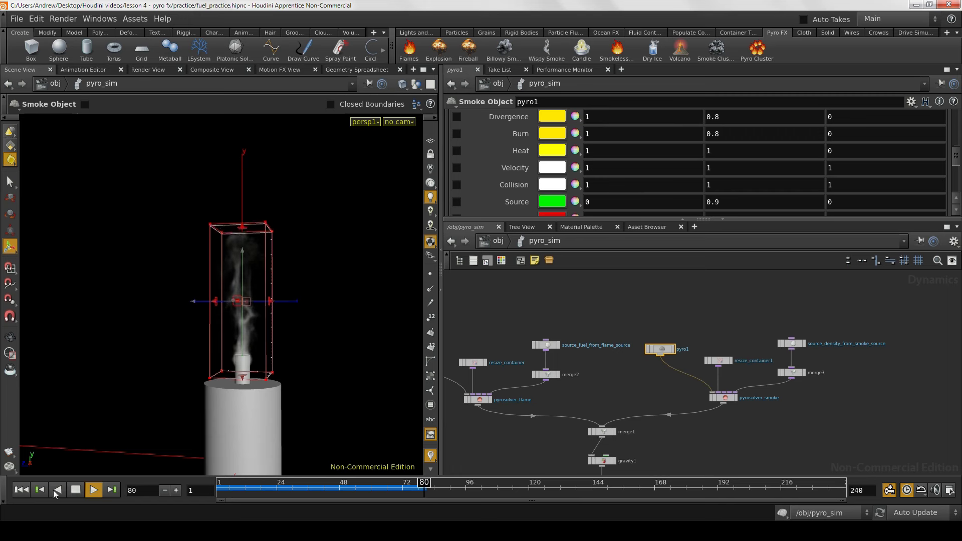
left_click(75, 490)
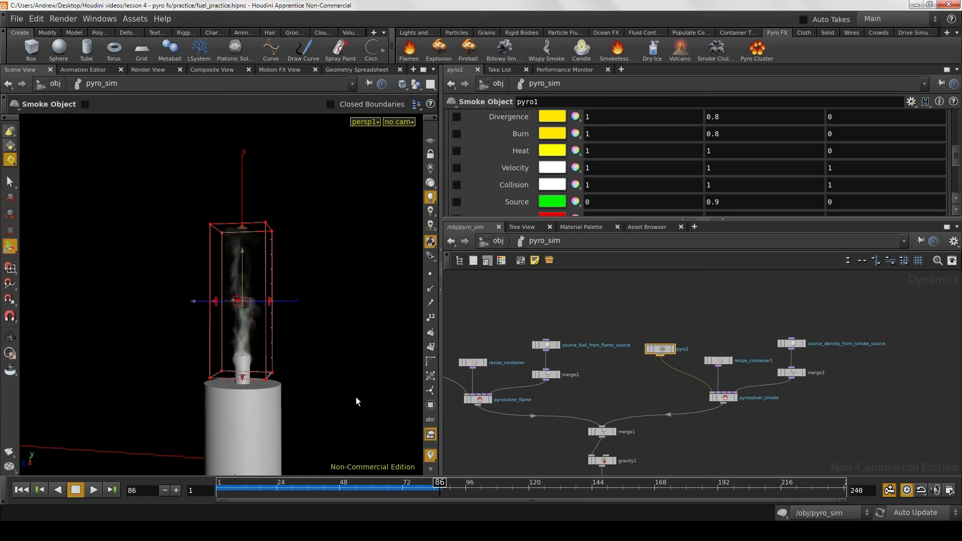
Step: Examine the smoke at frame 86 from several angles and distances, and move to frame 120 to check it there
left_click_drag(356, 396, 221, 374)
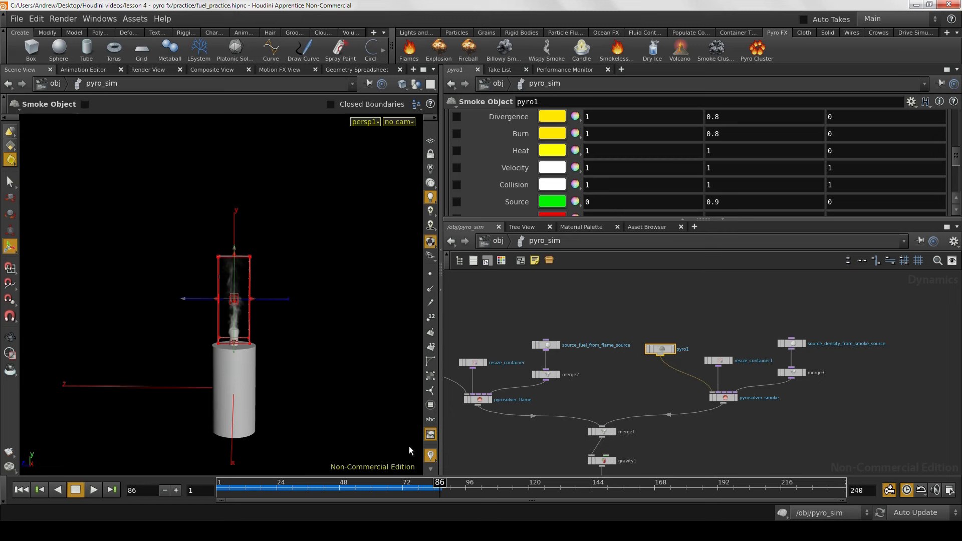
right_click_drag(137, 360, 227, 357, "alt")
left_click_drag(227, 357, 259, 378, "alt")
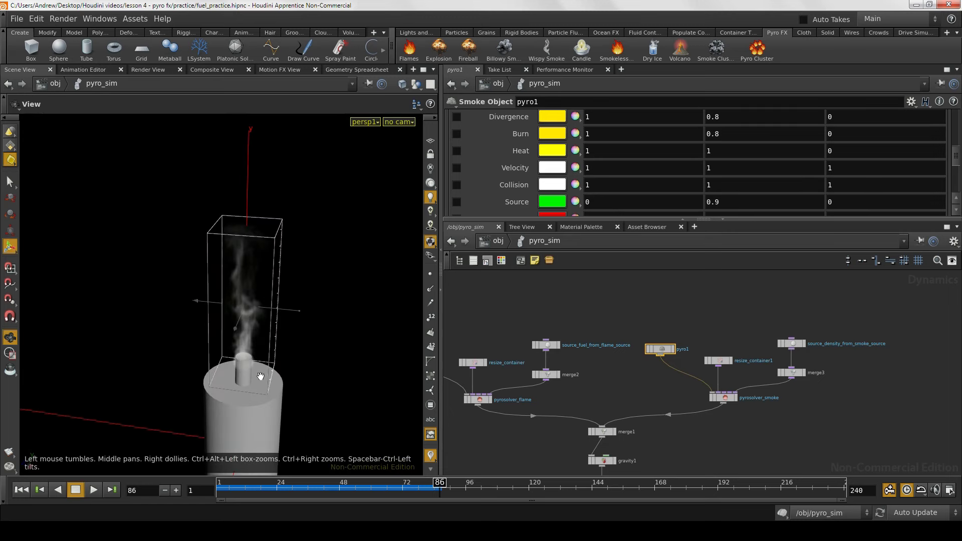
key("Return")
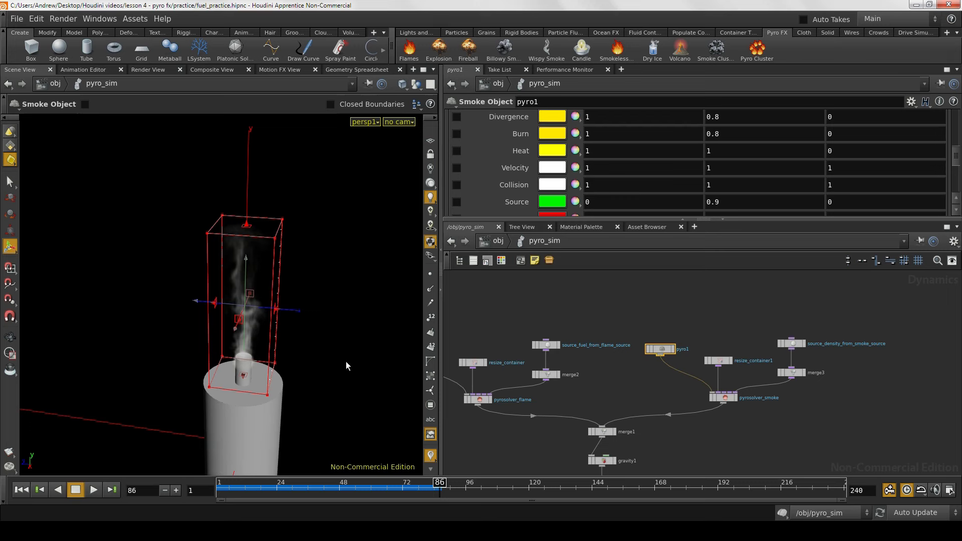
right_click_drag(346, 362, 293, 371, "alt")
left_click_drag(293, 370, 285, 373, "alt")
key("Return")
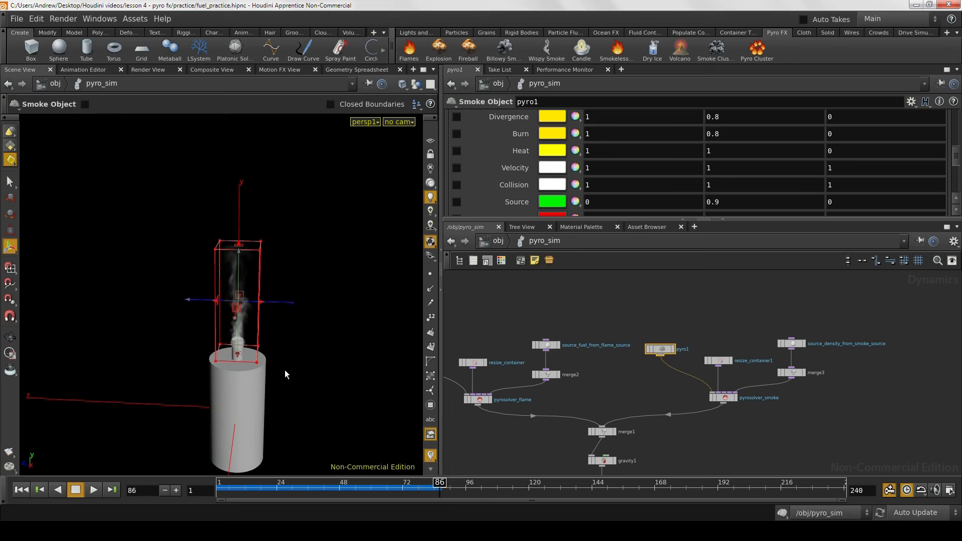
left_click(528, 486)
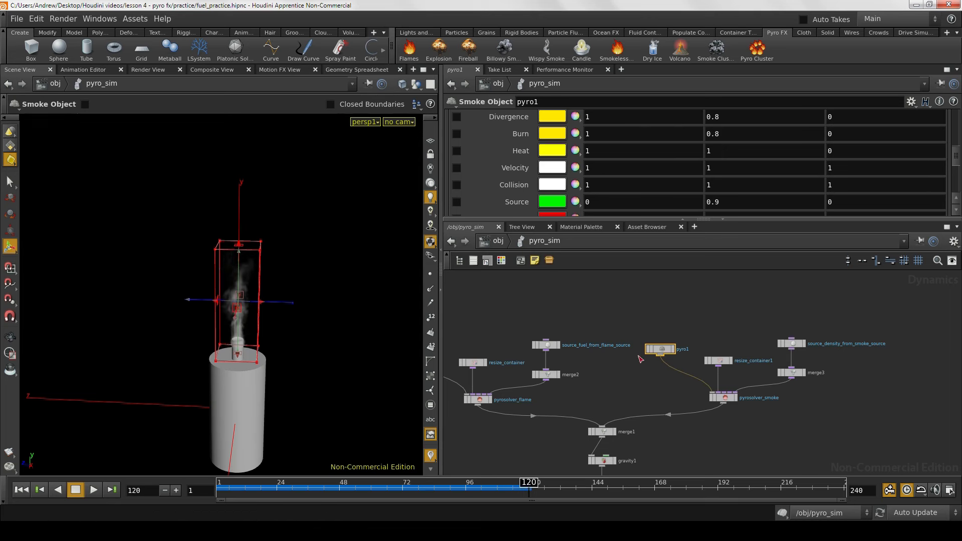
middle_click_drag(629, 371, 624, 407)
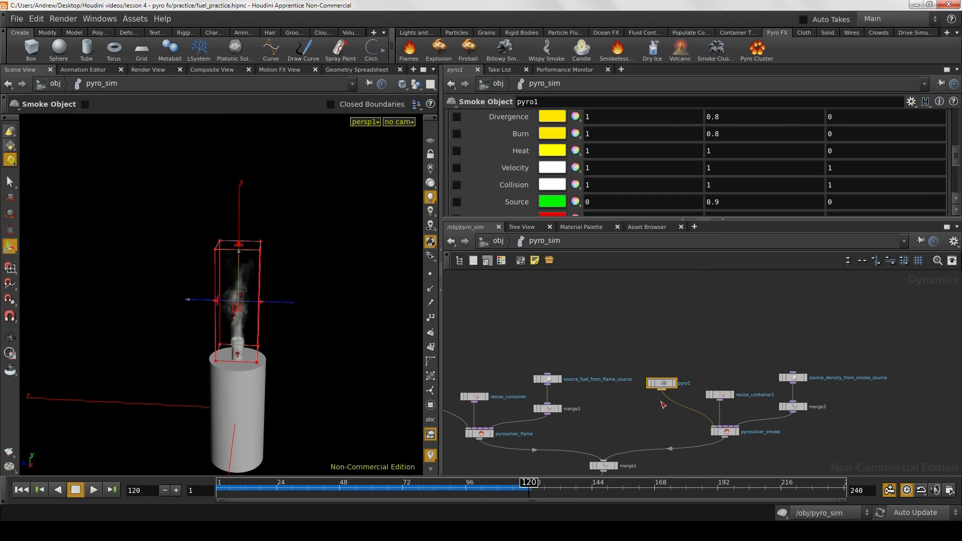
double_click(662, 384)
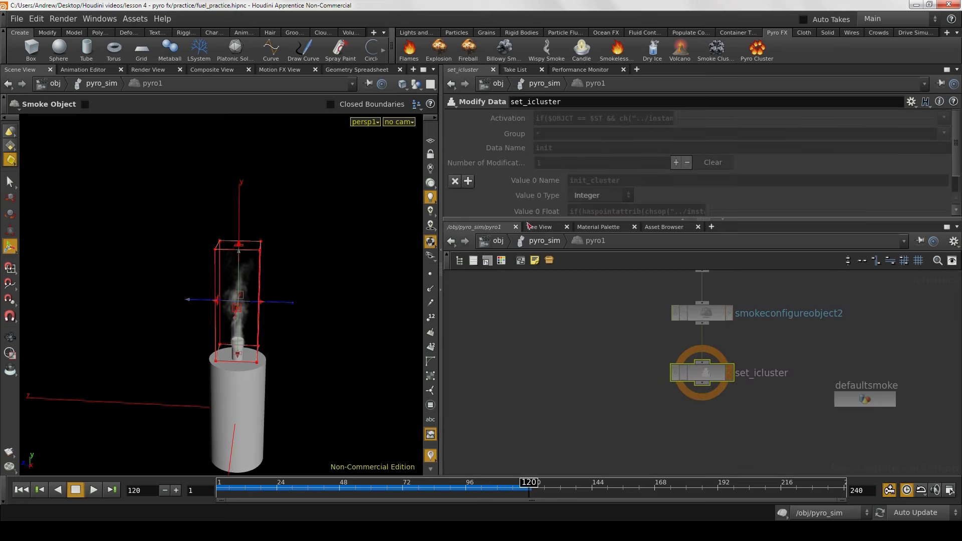
left_click(541, 240)
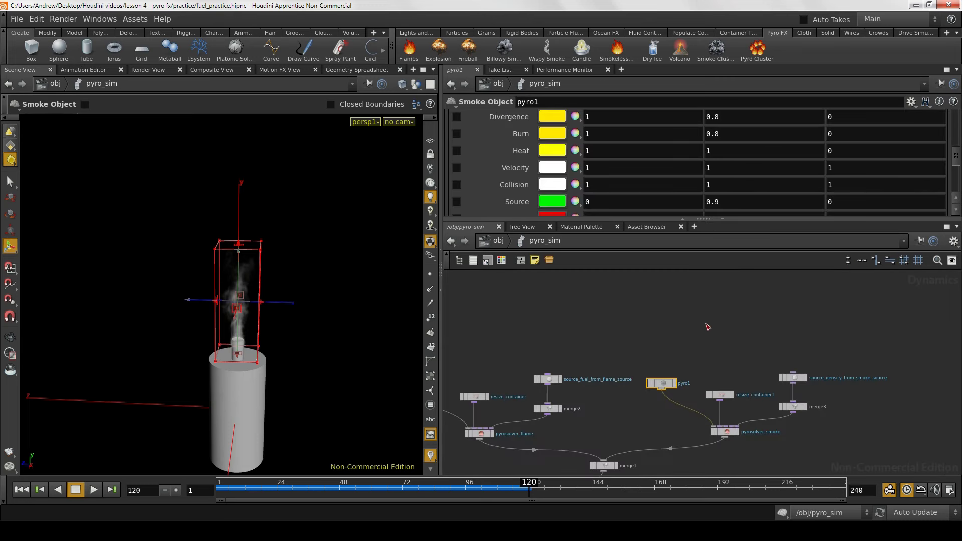
middle_click_drag(708, 327, 589, 295)
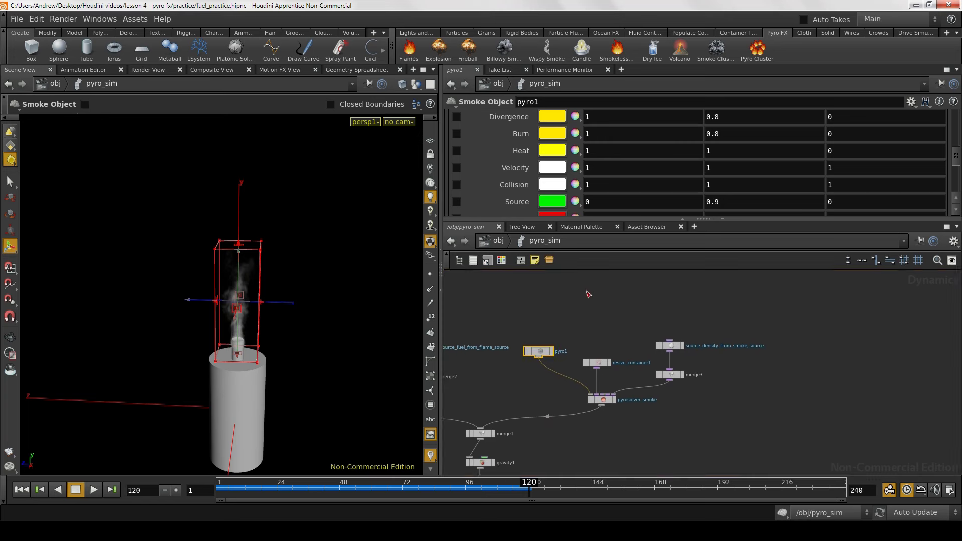
Step: Enable Creation Frame Specifies Simulation Frame on pyro1 and set its Creation Frame to 120
scroll(589, 294, "up", 2)
left_click_drag(538, 364, 552, 357)
scroll(568, 186, "up", 10)
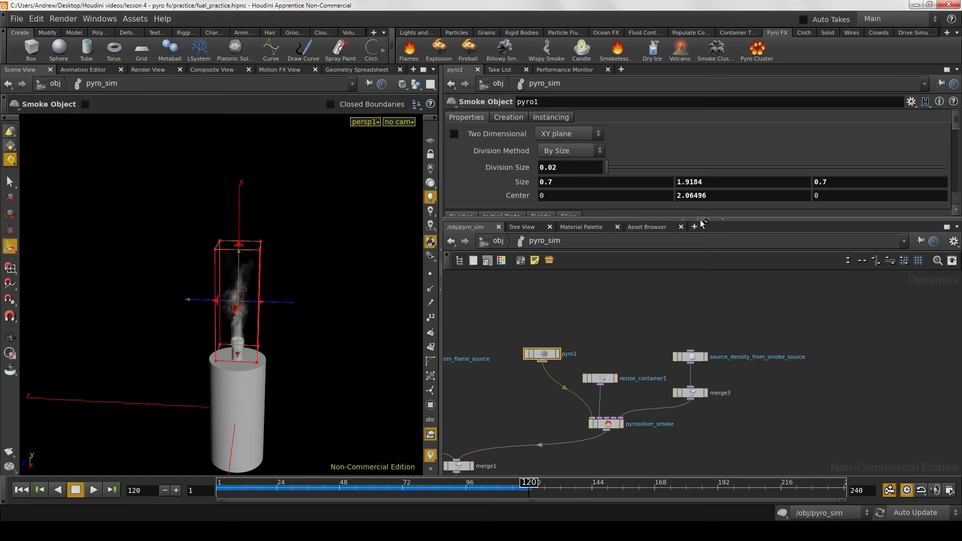
left_click_drag(704, 220, 703, 276)
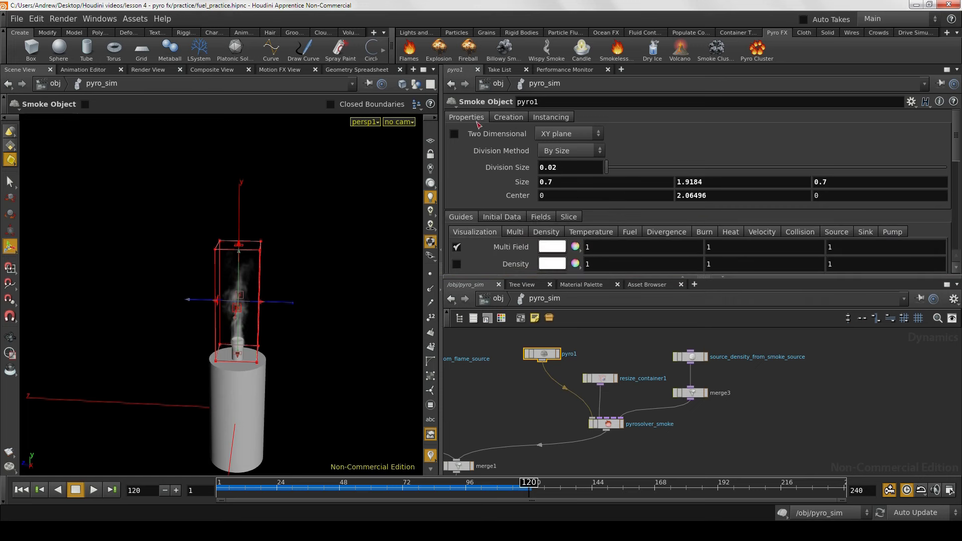
left_click(508, 118)
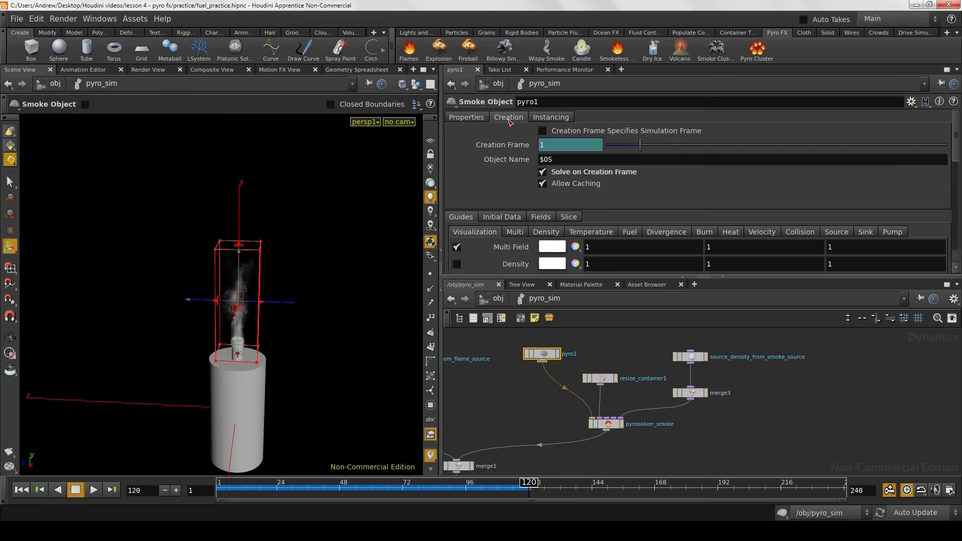
left_click(542, 132)
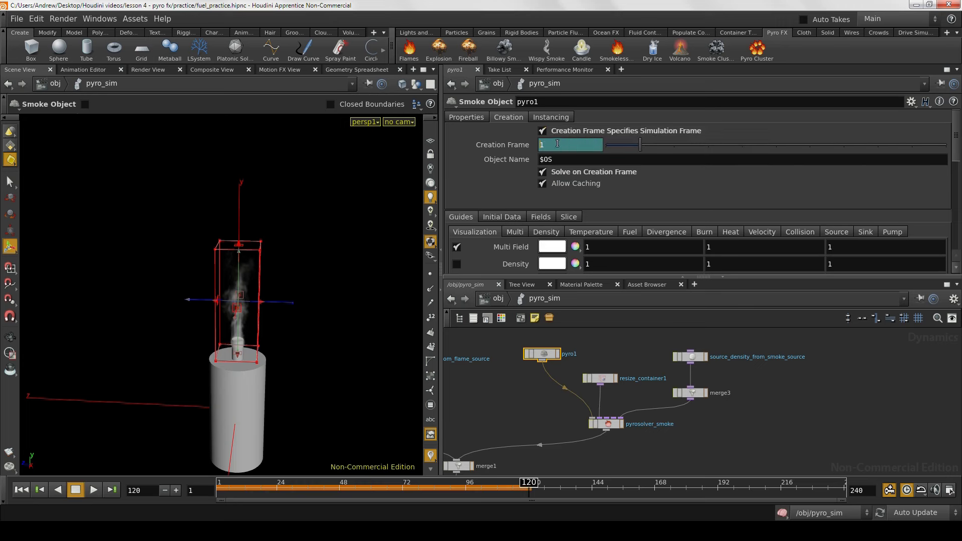
left_click(557, 144, "ctrl+shift")
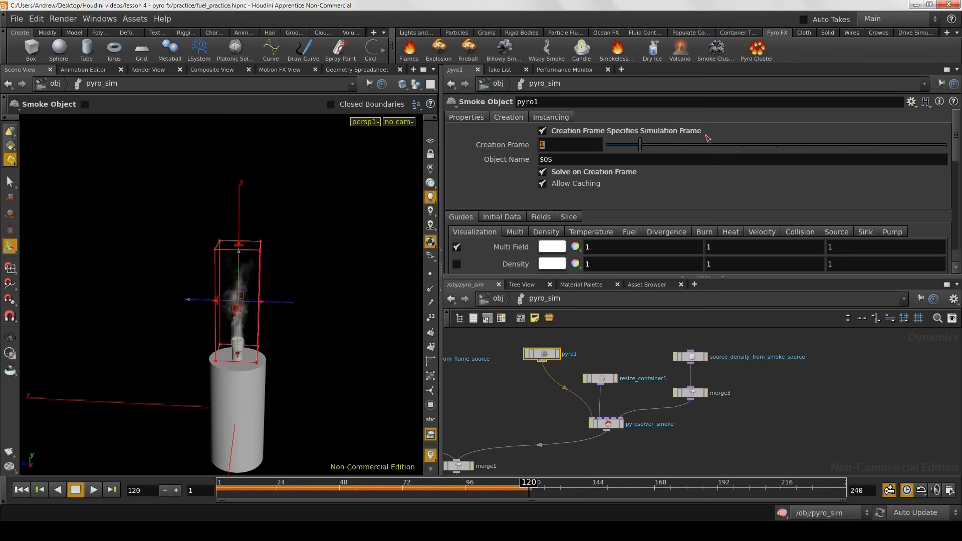
type("120")
key("Return")
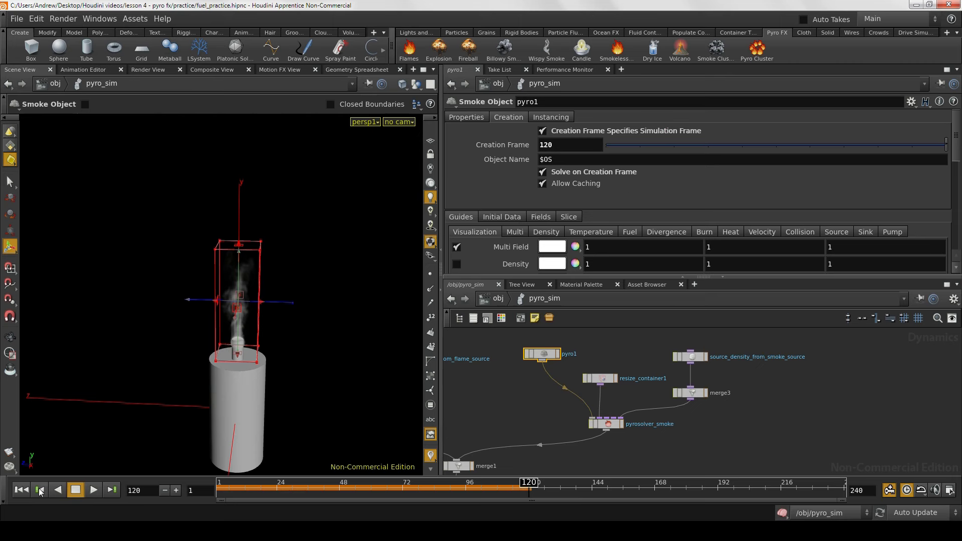
Step: Play the simulation from frame 1 to frame 169, hiding the container handles, to check the delayed smoke start
left_click(22, 490)
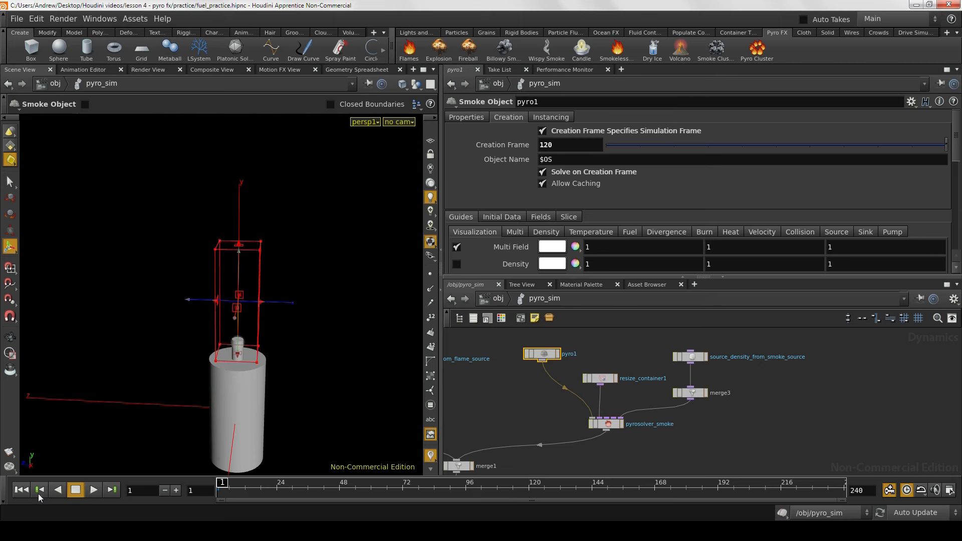
left_click(92, 491)
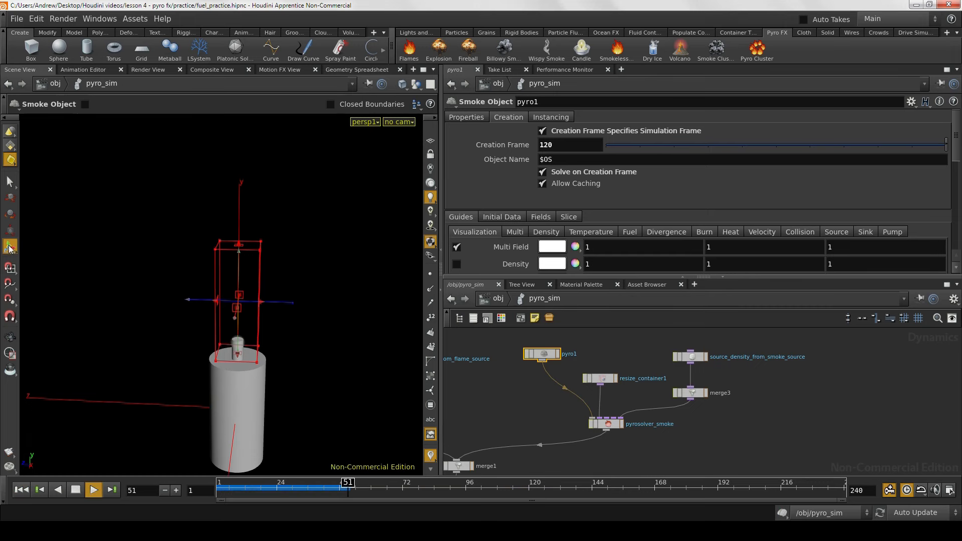
key("s")
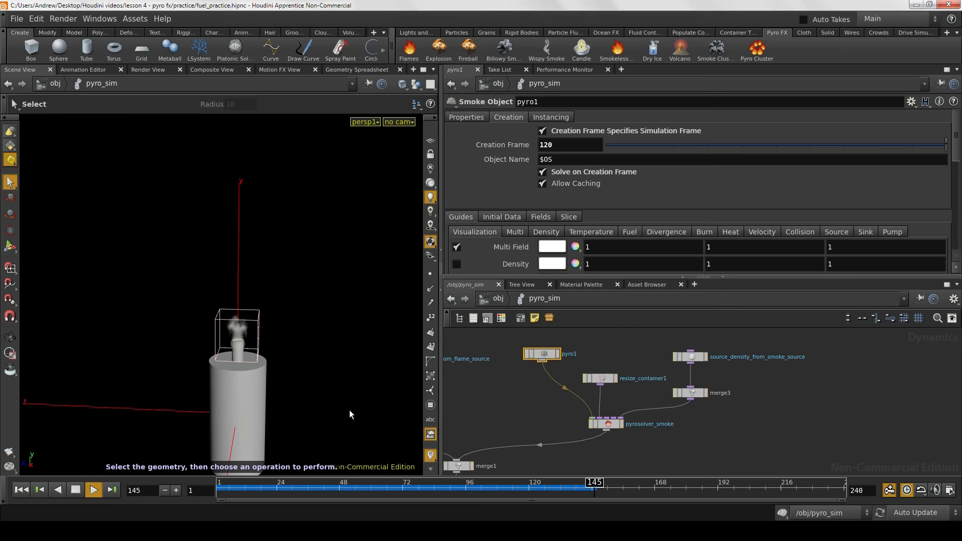
left_click(76, 490)
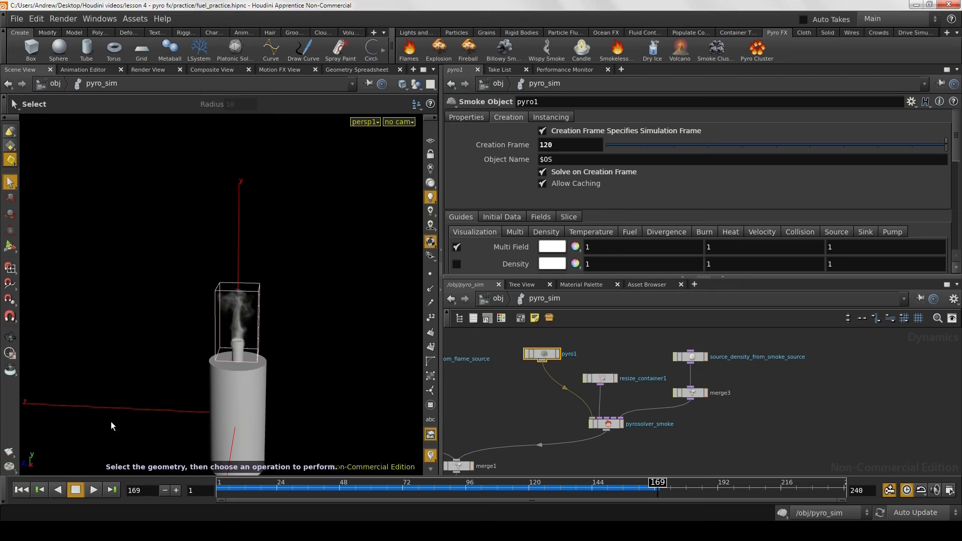
Step: Examine the smoke's shape and density at frame 169 close up, from the side and from above
key("Escape")
left_click_drag(140, 369, 321, 314)
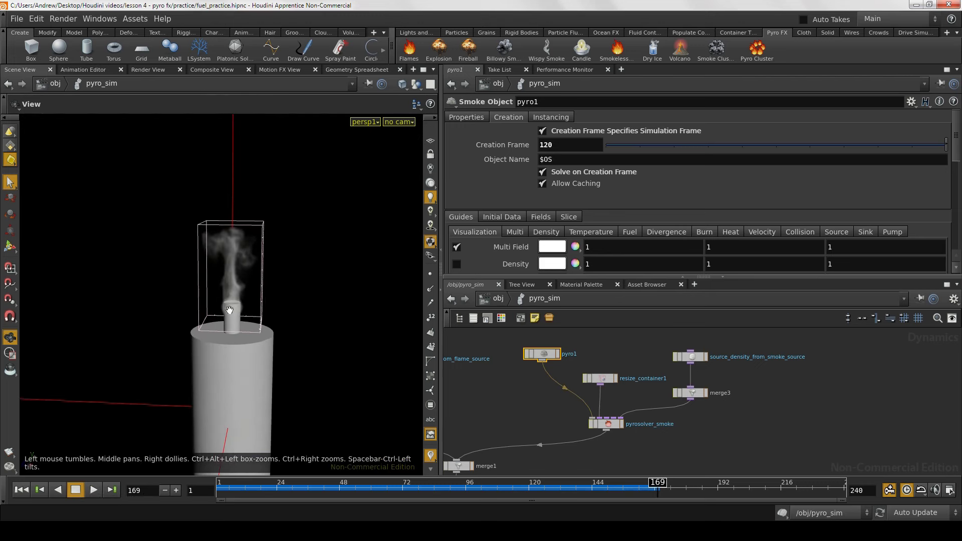
key("s")
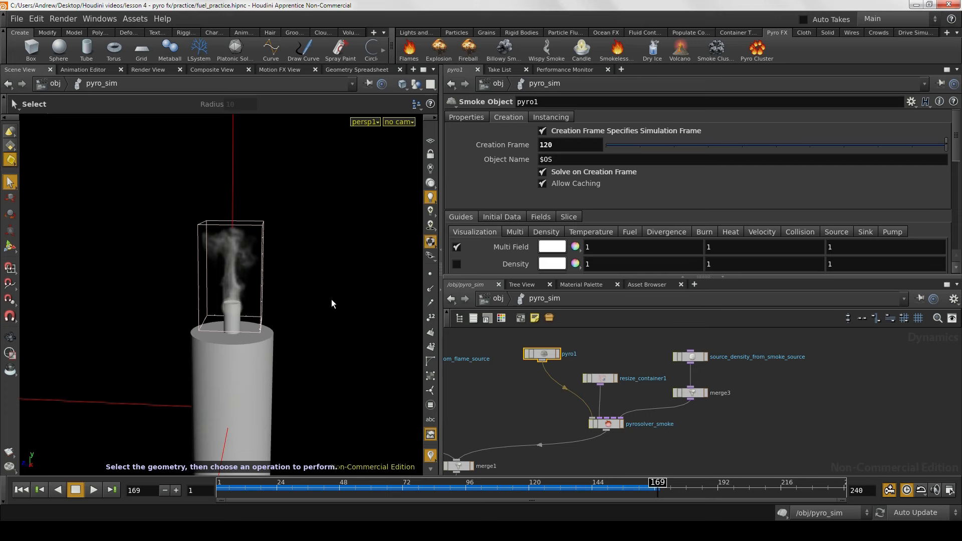
key("Escape")
left_click_drag(332, 299, 260, 374)
key("s")
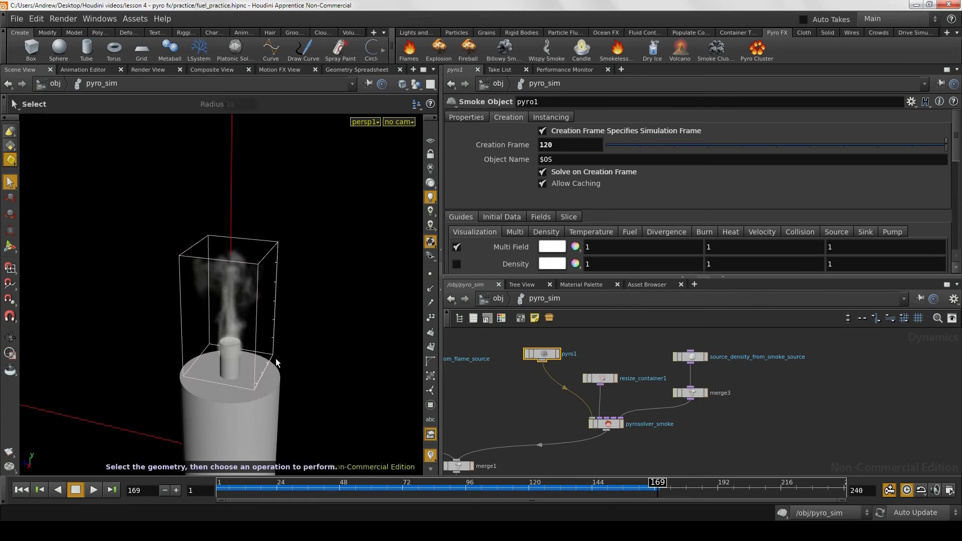
key("Escape")
left_click_drag(279, 334, 350, 295)
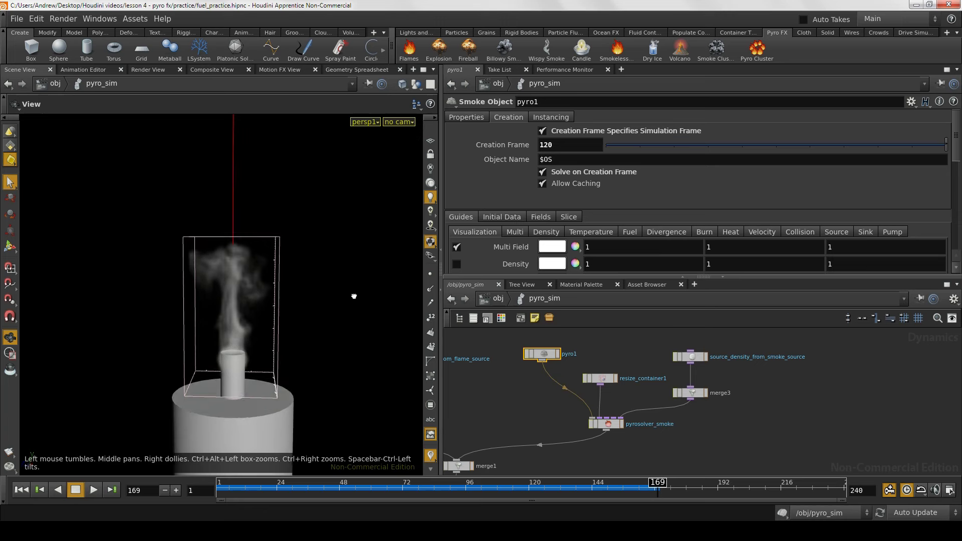
key("s")
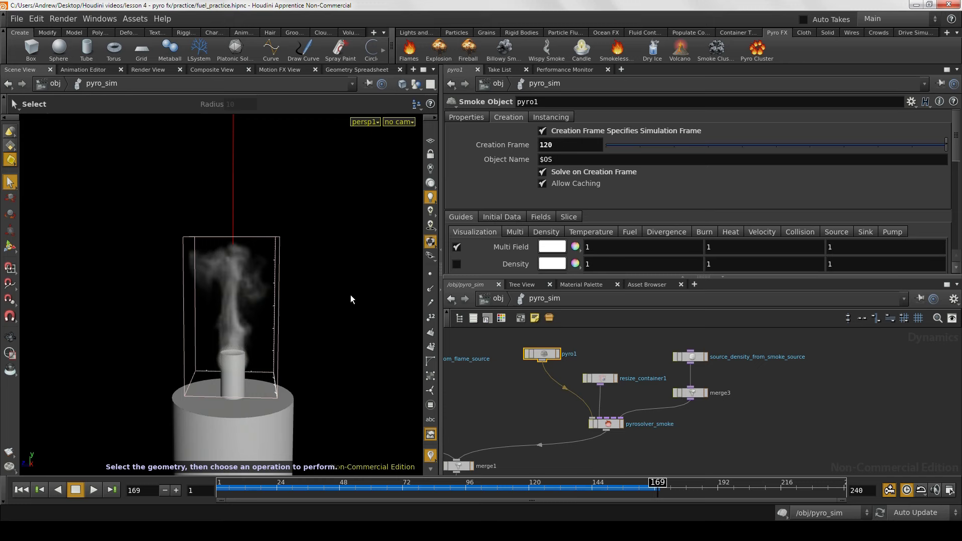
key("Escape")
left_click_drag(332, 328, 365, 346)
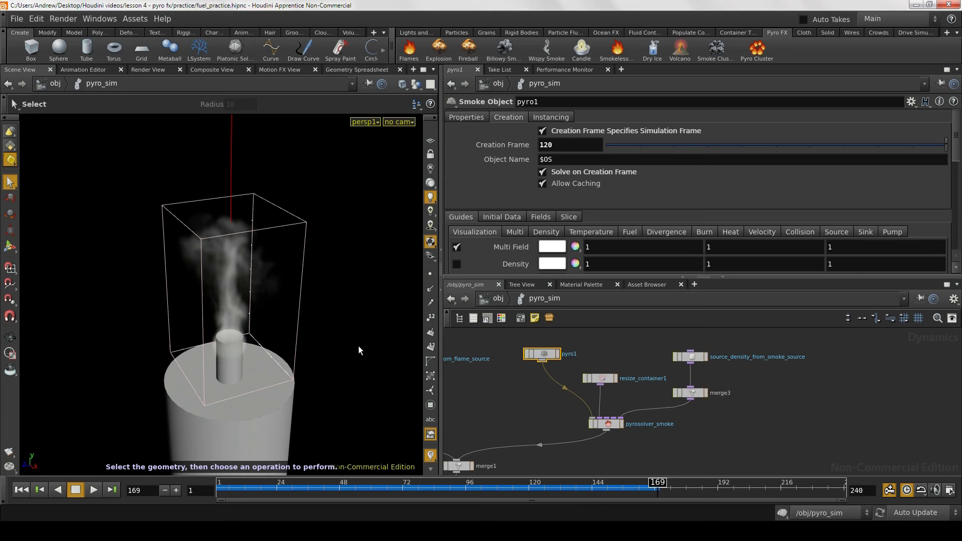
Step: At frame 120, set Scale Source Volume of source_density_from_smoke_source to 10
left_click(693, 358)
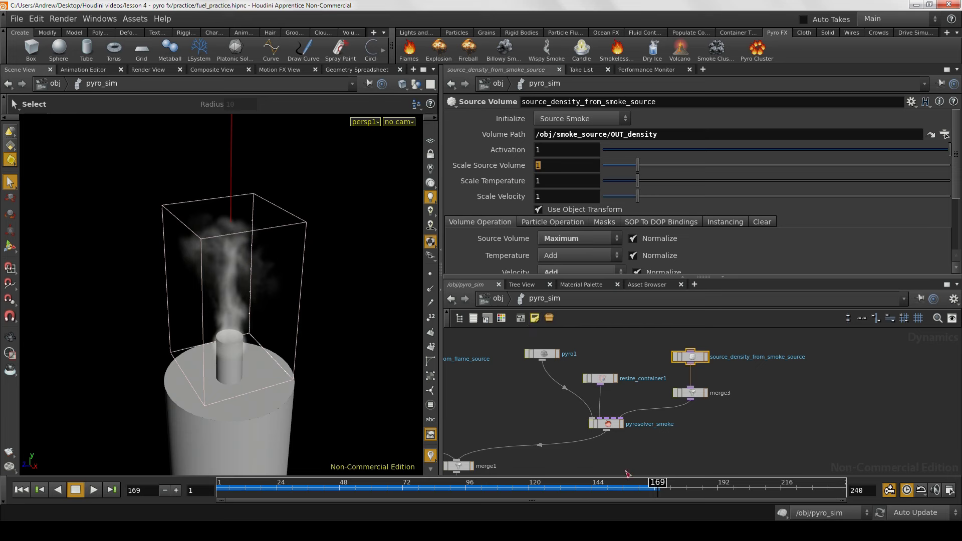
left_click_drag(577, 492, 529, 495)
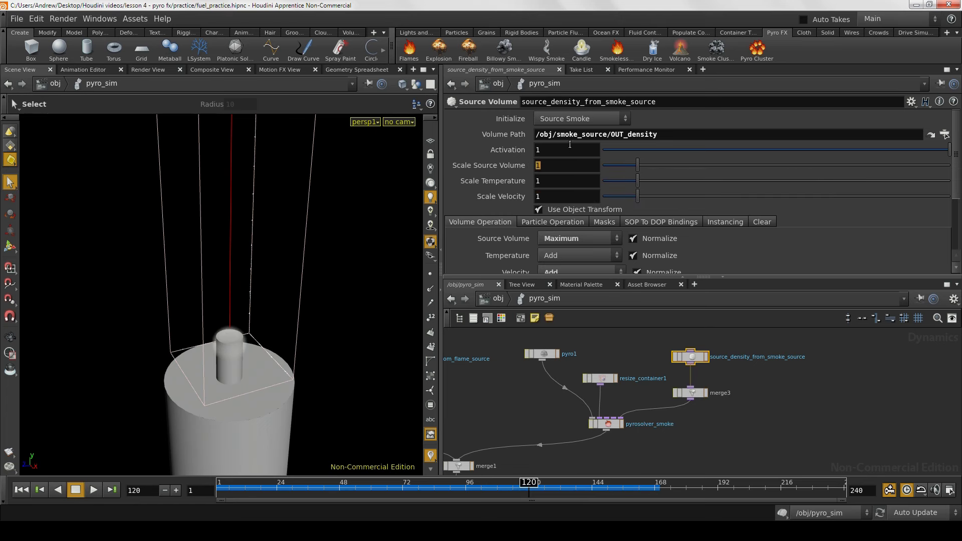
type("0")
key("Return")
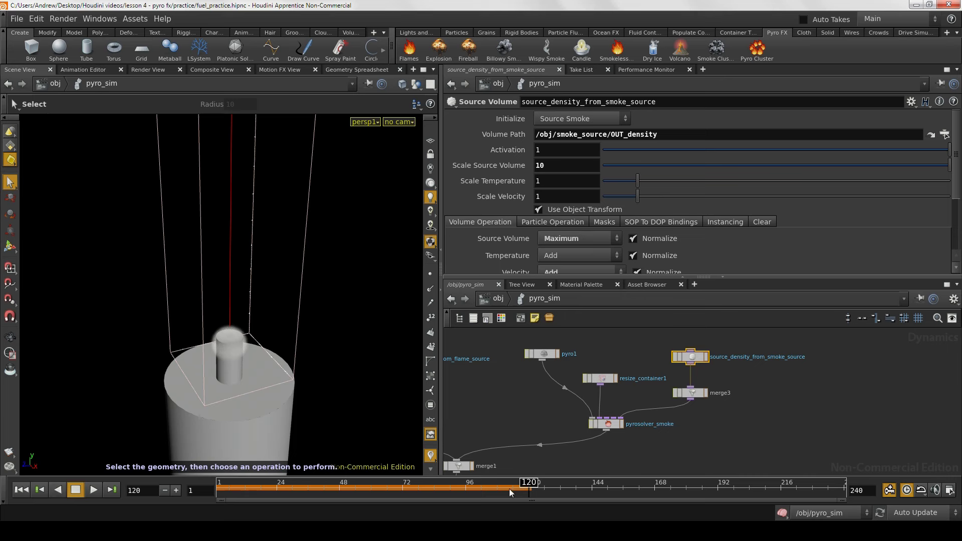
Step: Play the simulation from frame 1 to frame 156 to check the smoke with the increased source volume
left_click(23, 491)
key("Up")
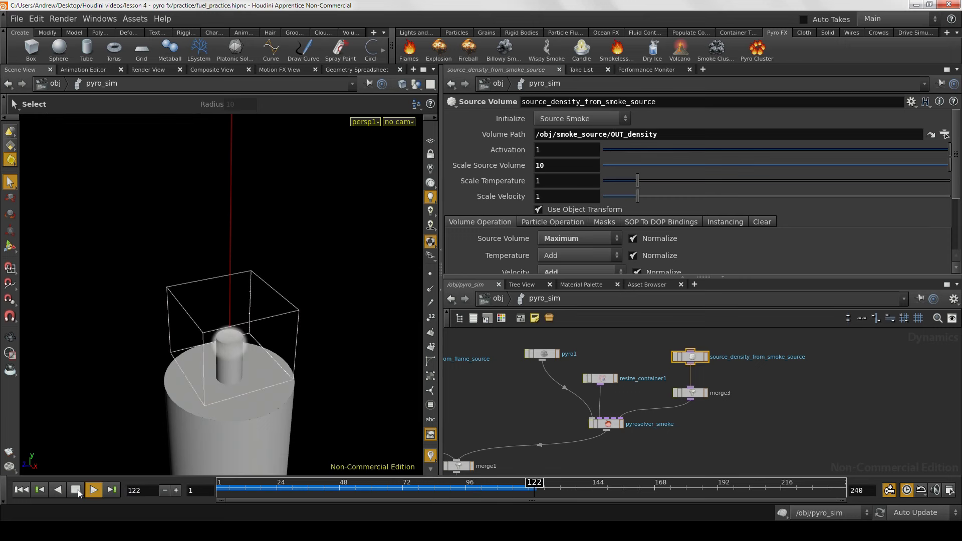
left_click_drag(351, 387, 332, 365, "alt")
key("s")
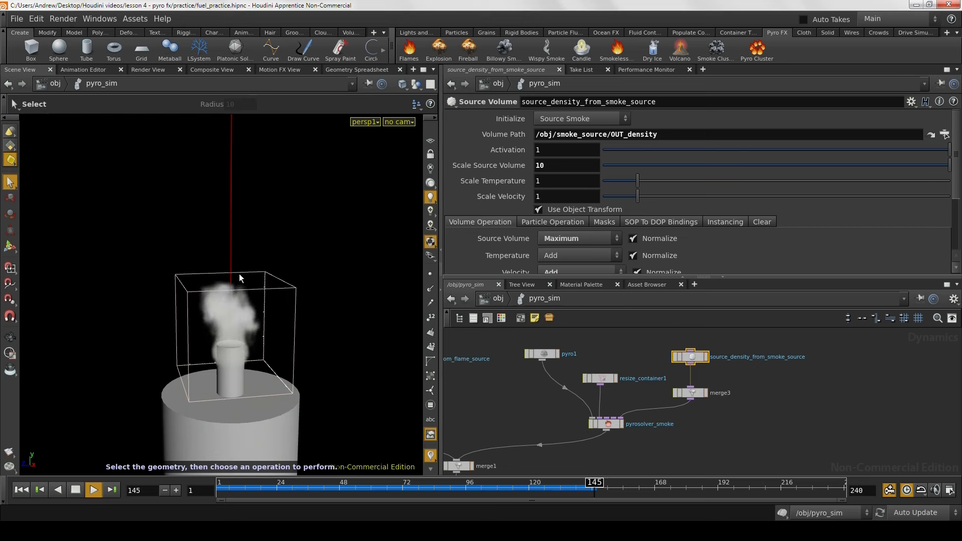
left_click(75, 489)
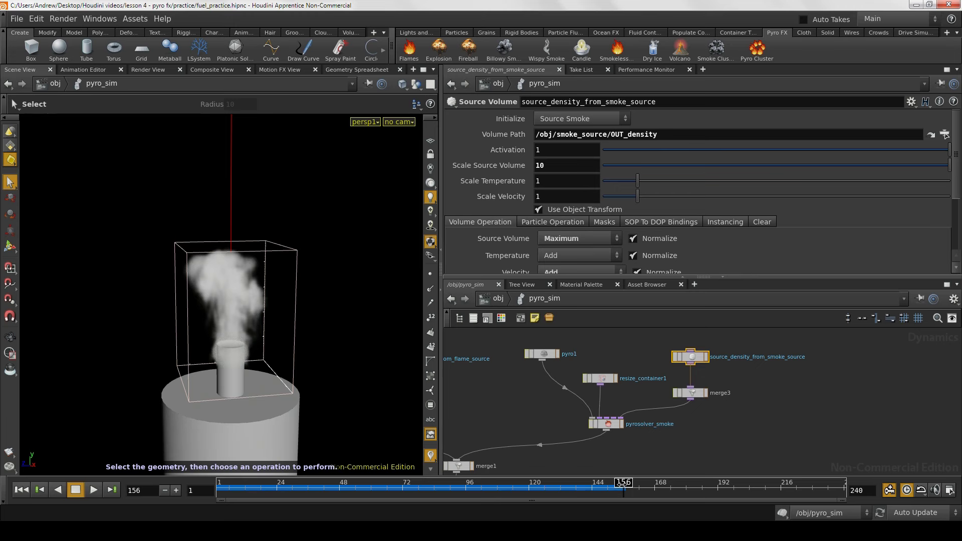
Step: Scrub between frames 120 and 140 and examine the initial smoke puff around the wick from several angles
left_click_drag(623, 485, 526, 501)
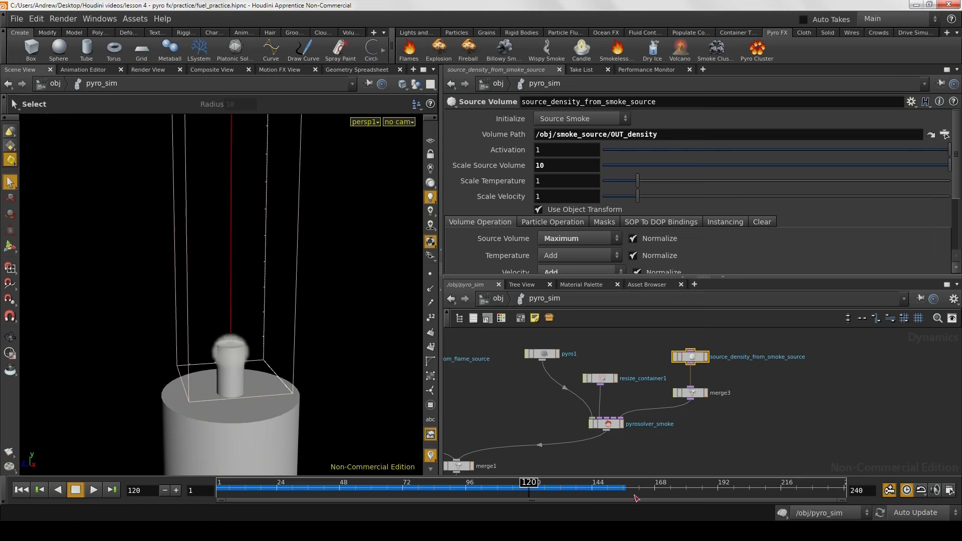
left_click_drag(572, 494, 582, 496)
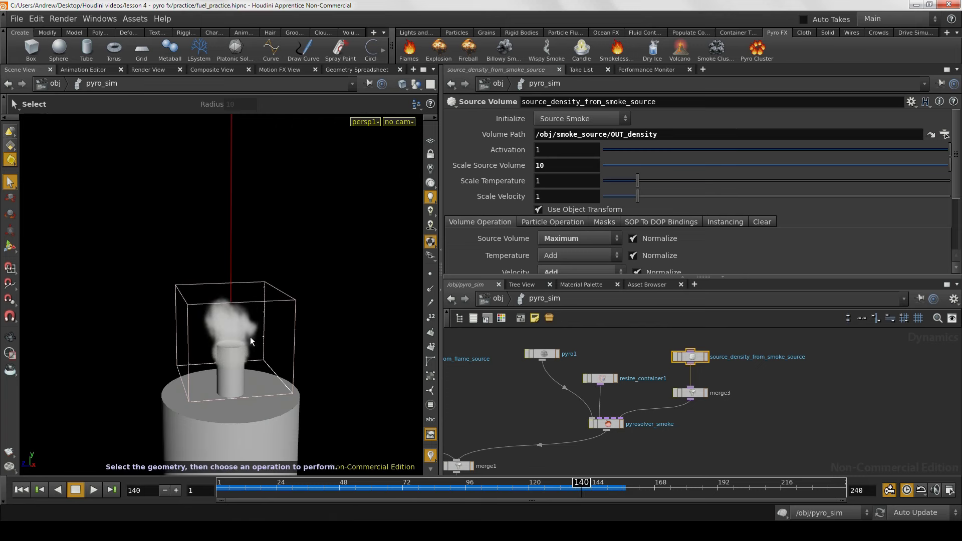
left_click_drag(219, 345, 200, 338, "alt")
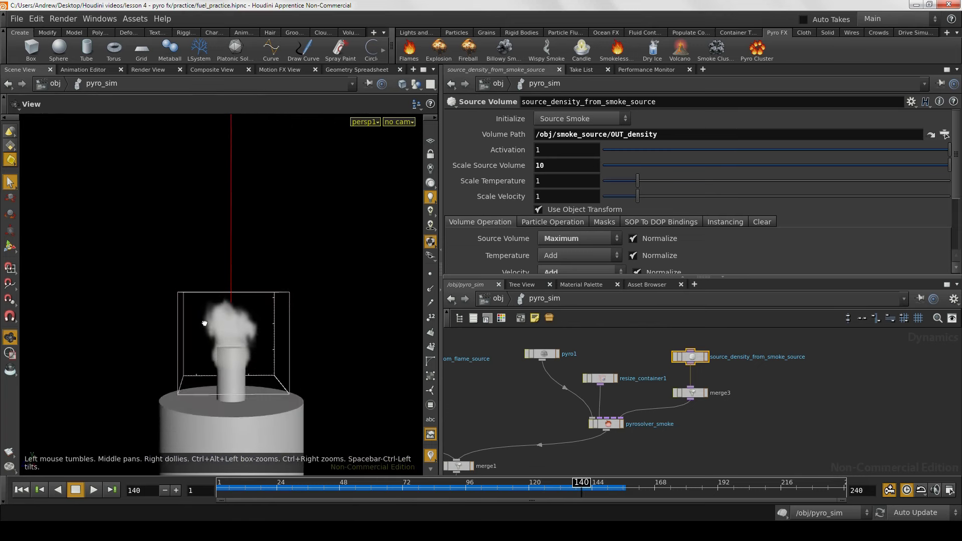
left_click(576, 492)
mouse_move(577, 492)
left_mouse_down()
mouse_move(555, 494)
mouse_move(582, 497)
left_mouse_up()
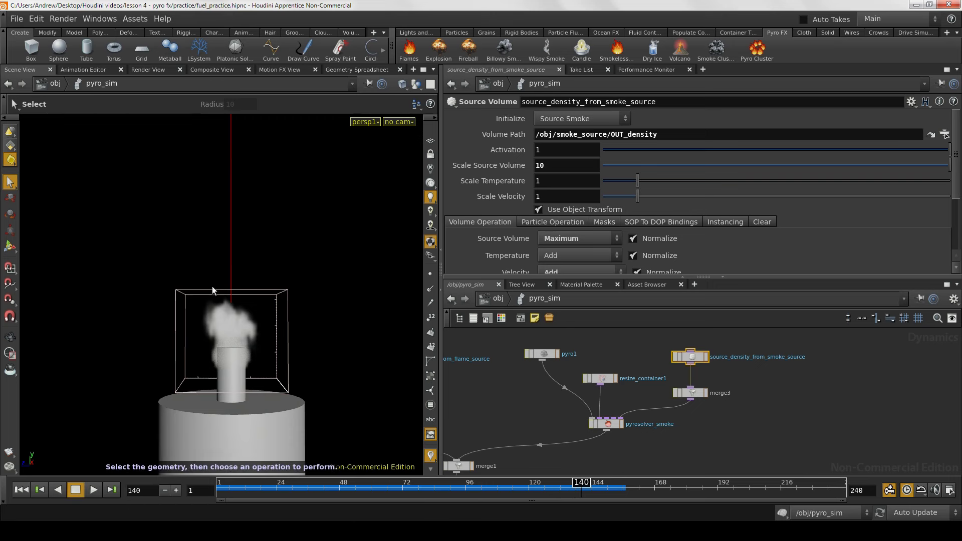
key("Escape")
left_click_drag(276, 247, 236, 346)
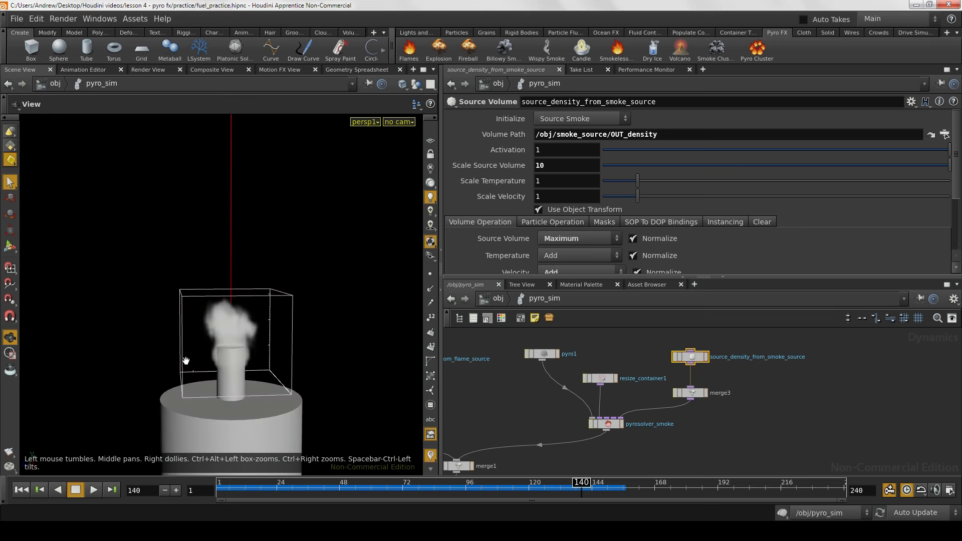
key("s")
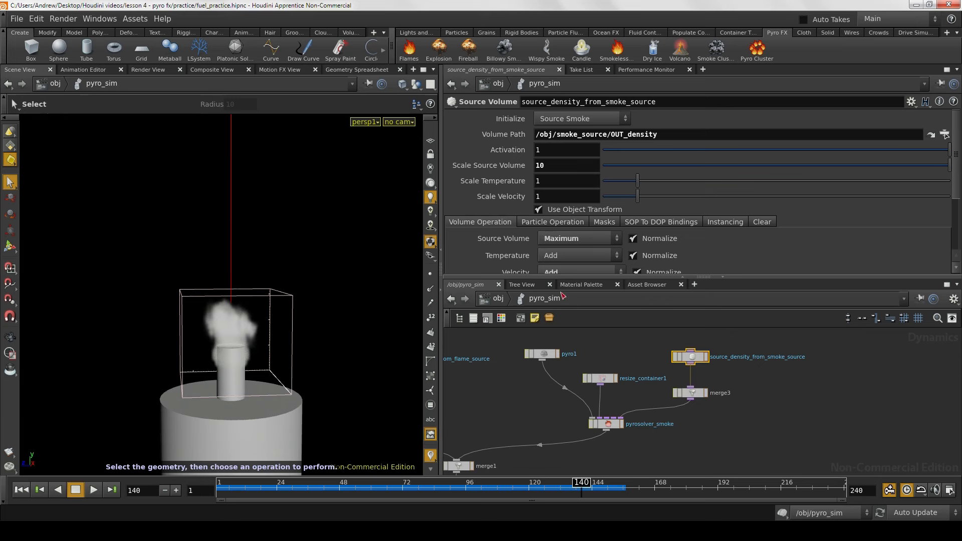
Step: Keyframe Scale Source Volume of source_density_from_smoke_source at 10 on frame 120 and 1 on frame 140
left_click(535, 490)
left_click_drag(530, 490, 528, 490)
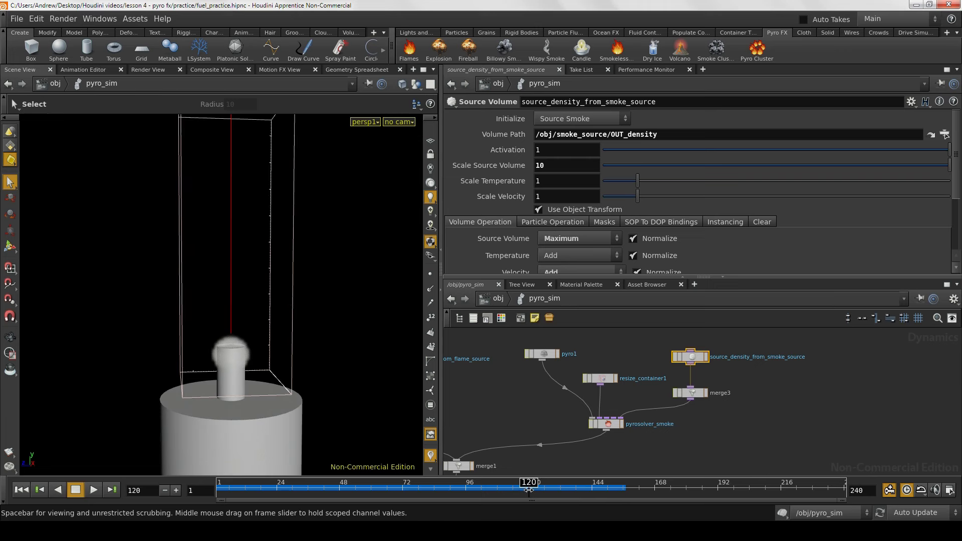
left_click(556, 169, "alt")
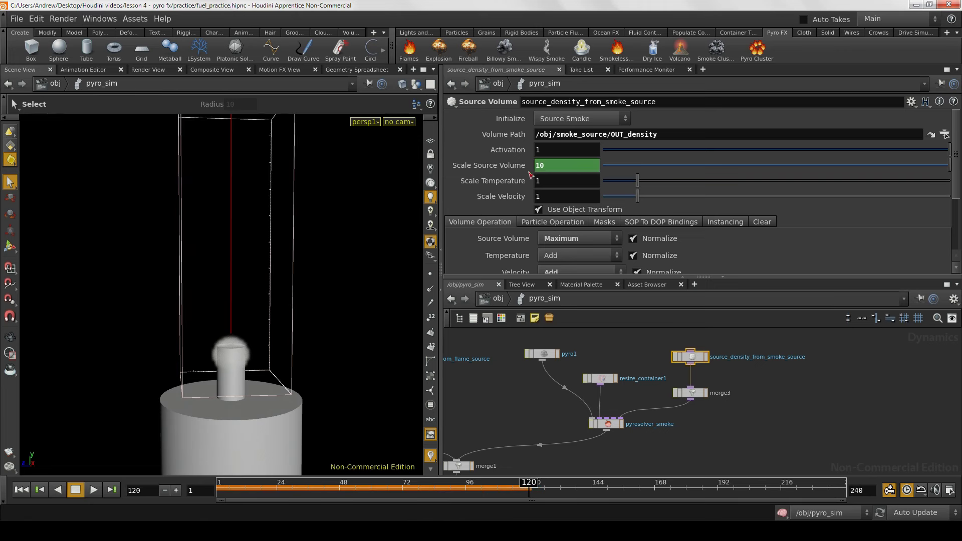
left_click(576, 489)
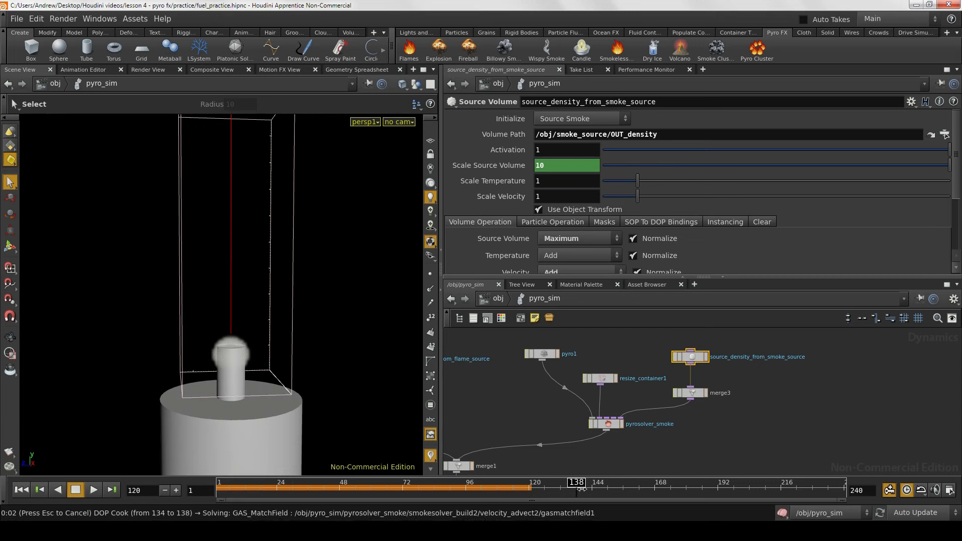
left_click_drag(581, 488, 578, 489)
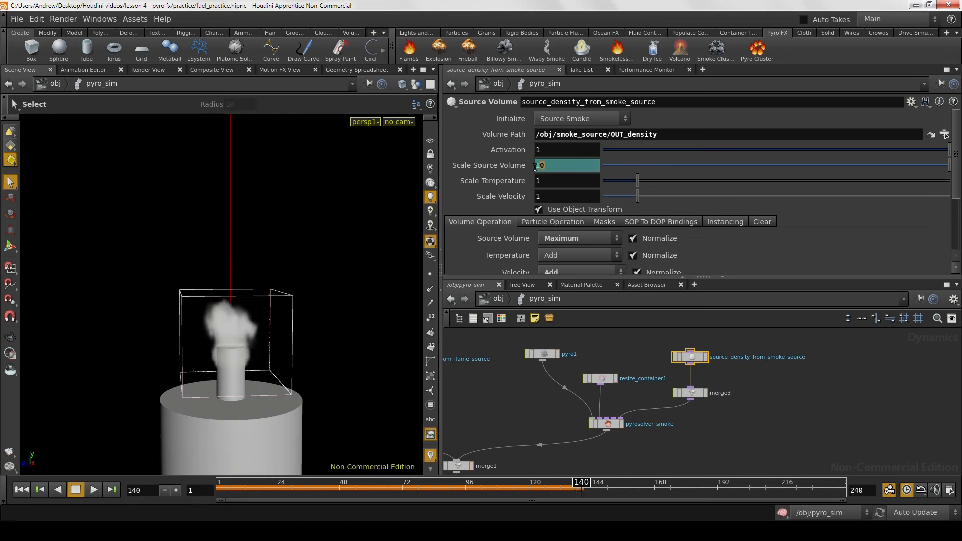
left_click(504, 166, "alt")
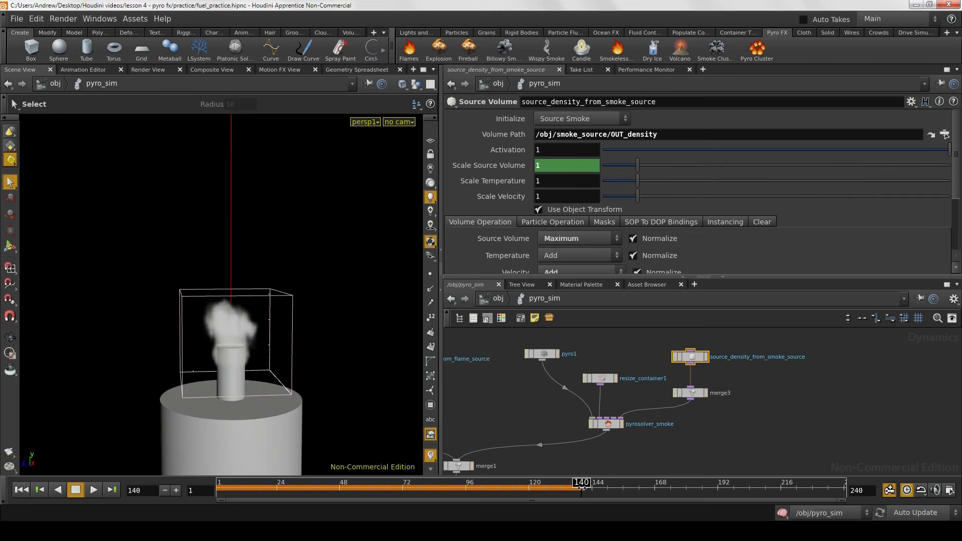
Step: Play the simulation from the start to frame 193 and view the thinning smoke above the whole candle
left_click(219, 488)
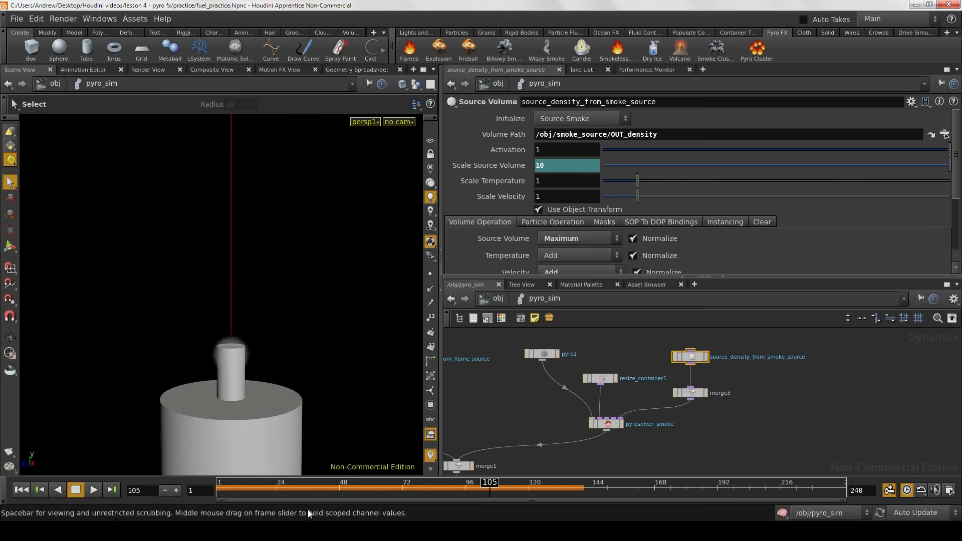
left_click(94, 490)
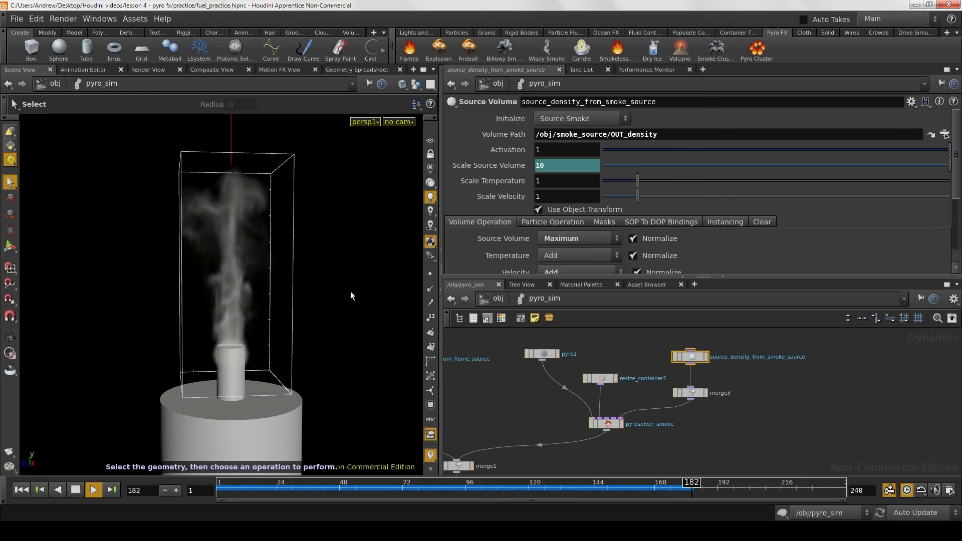
right_click_drag(281, 296, 148, 365, "alt")
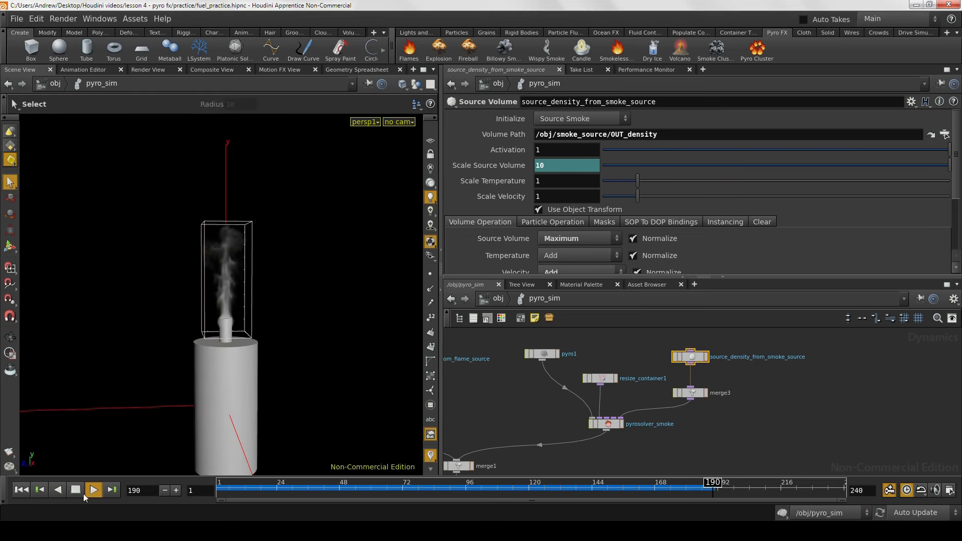
left_click(77, 493)
left_click_drag(189, 335, 230, 352, "alt")
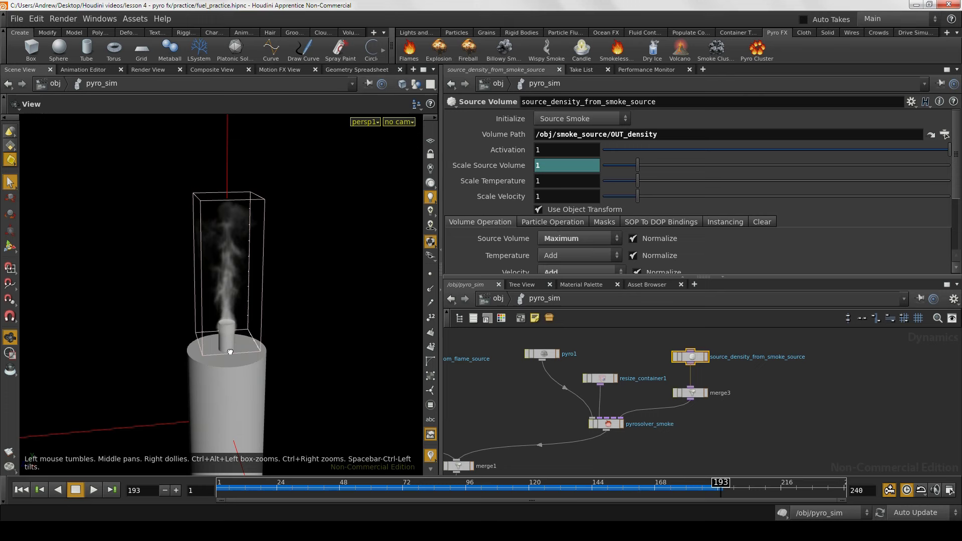
Step: Bypass the smoke object pyro1, return to frame 1 and re-enable the flame's pyro object
left_click(527, 354)
middle_click_drag(494, 418, 591, 415)
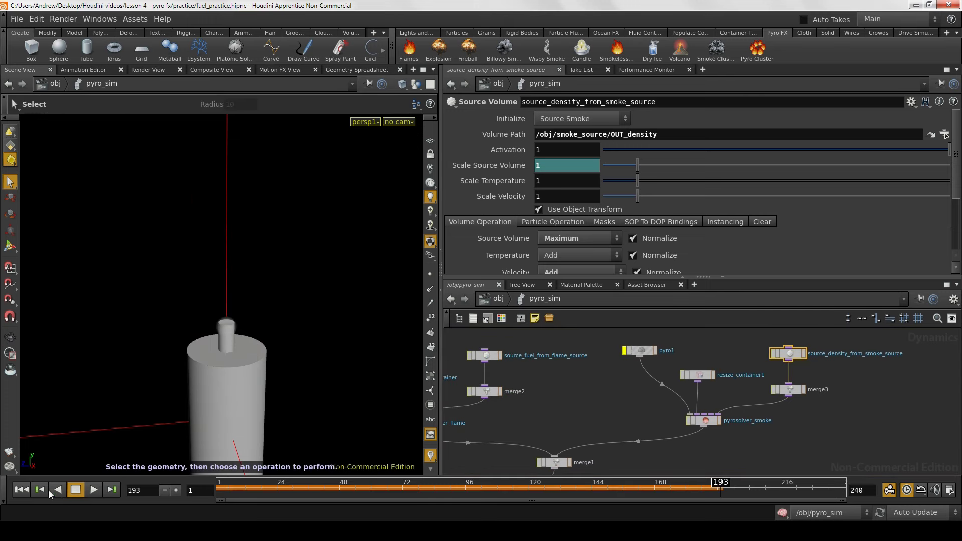
left_click(21, 491)
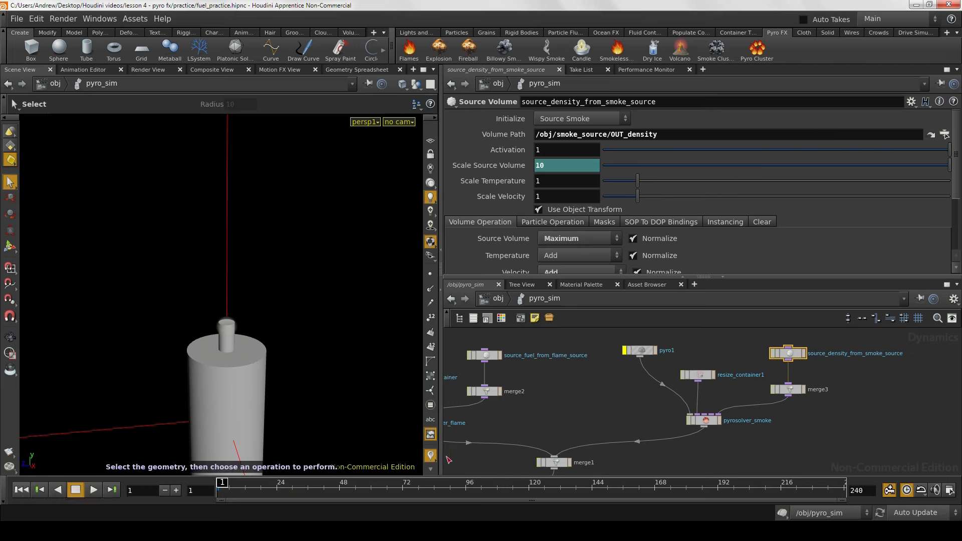
middle_click_drag(515, 423, 610, 416)
left_click(600, 397)
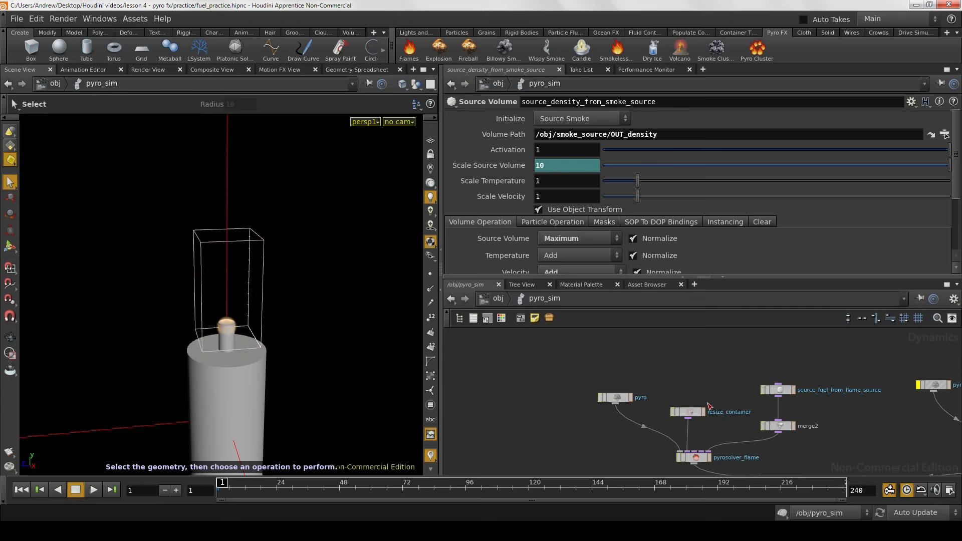
Step: Add a Gas Wind node above the flame and smoke branches in the pyro_sim network
middle_click_drag(723, 371, 720, 376)
right_click_drag(719, 376, 687, 378)
middle_click_drag(707, 381, 635, 389)
scroll(665, 382, "up", 2)
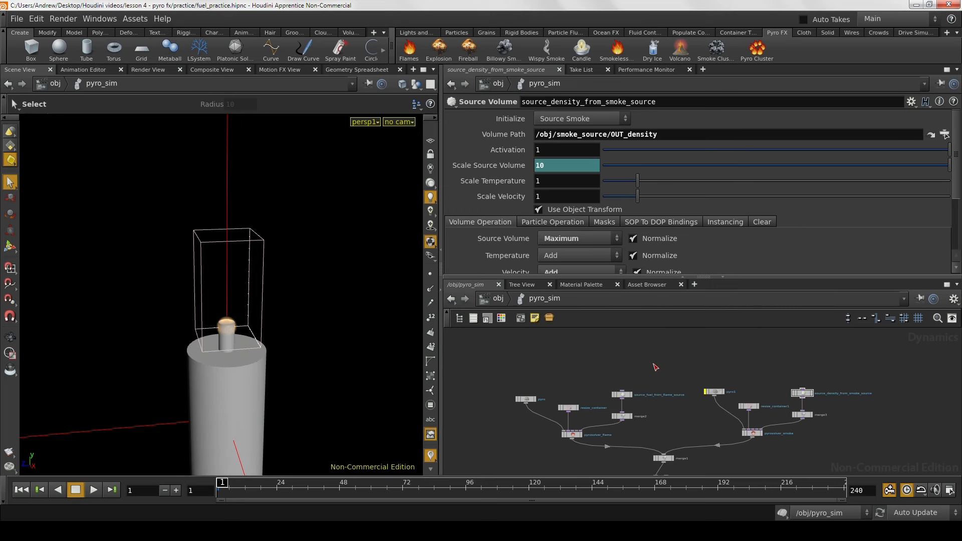
key("Tab")
type("wind")
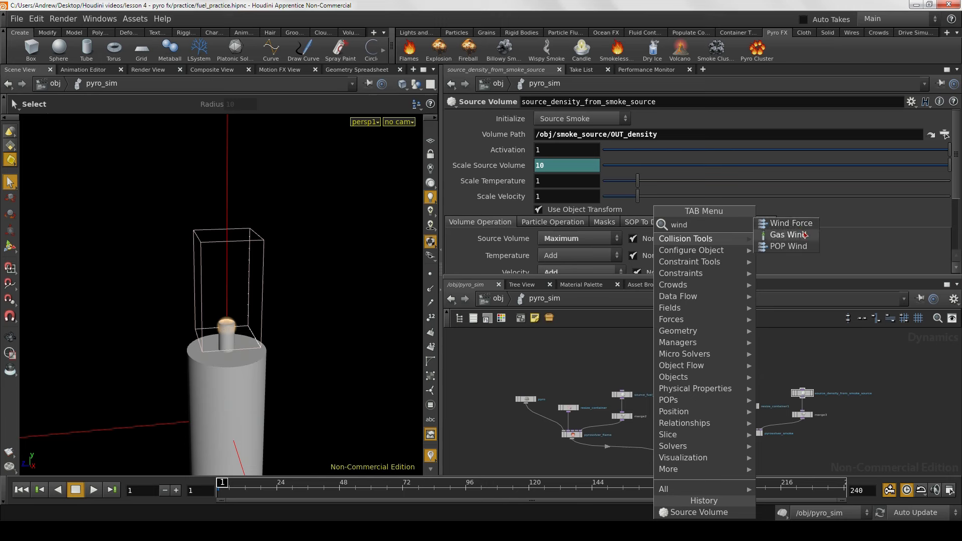
left_click(810, 237)
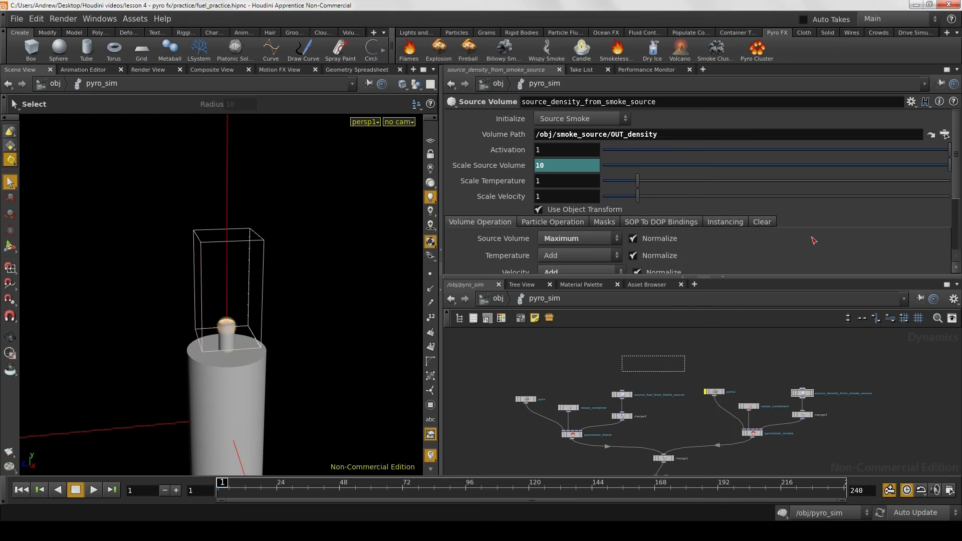
left_click(658, 367)
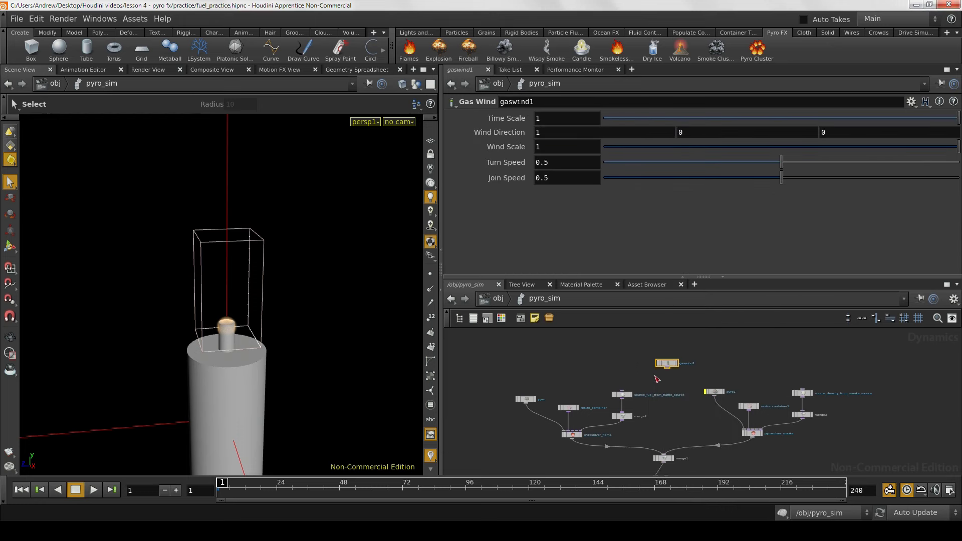
Step: Move the gaswind1 node down beside the link between merge1 and gravity1
scroll(621, 369, "up", 3)
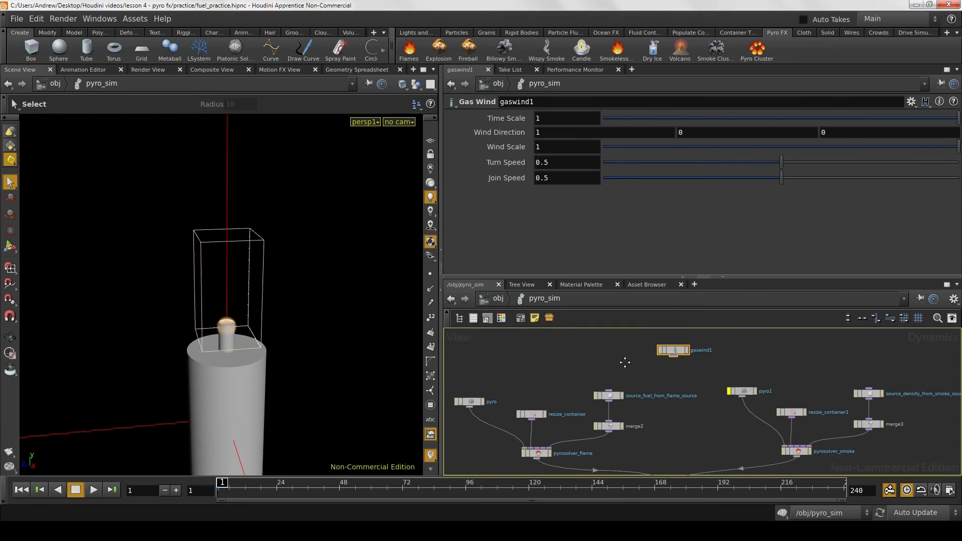
scroll(672, 379, "down", 4)
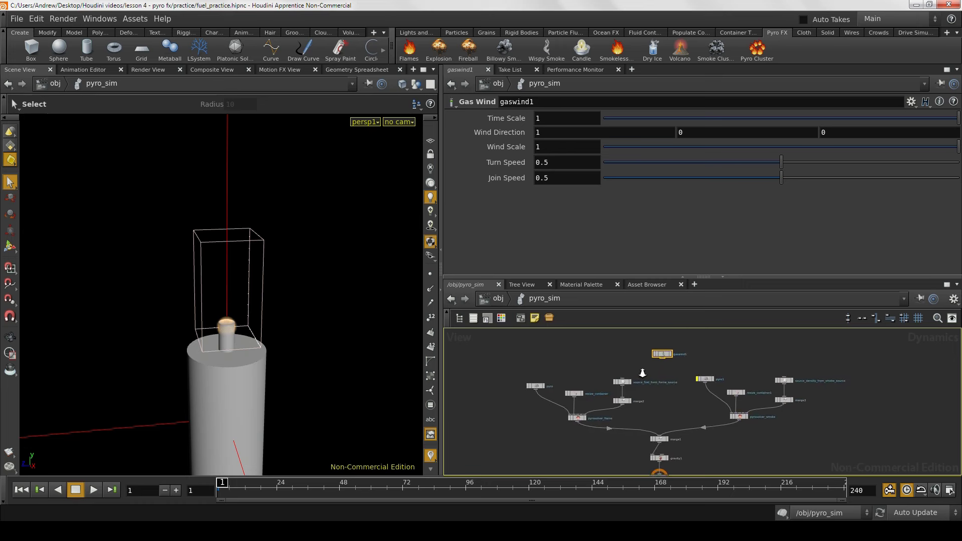
middle_click_drag(647, 373, 586, 354)
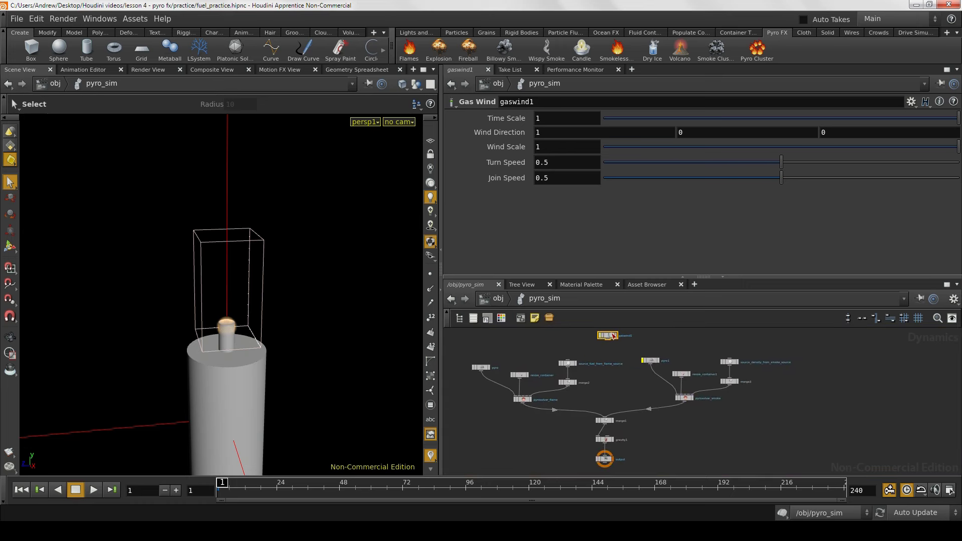
left_click_drag(612, 334, 642, 442)
scroll(643, 441, "up", 5)
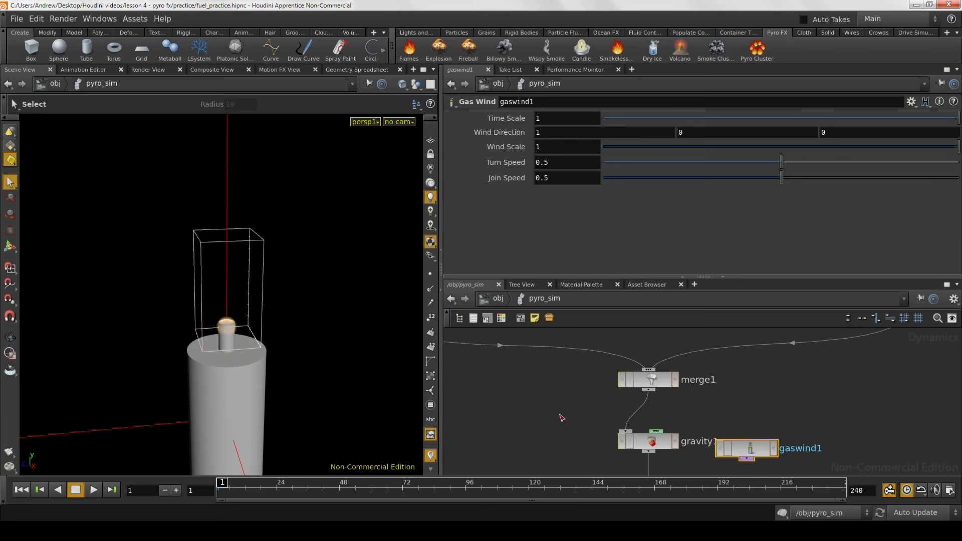
middle_click_drag(561, 415, 494, 389)
scroll(494, 389, "up", 2)
left_click_drag(714, 422, 681, 384)
middle_click_drag(726, 373, 715, 394)
scroll(701, 389, "down", 2)
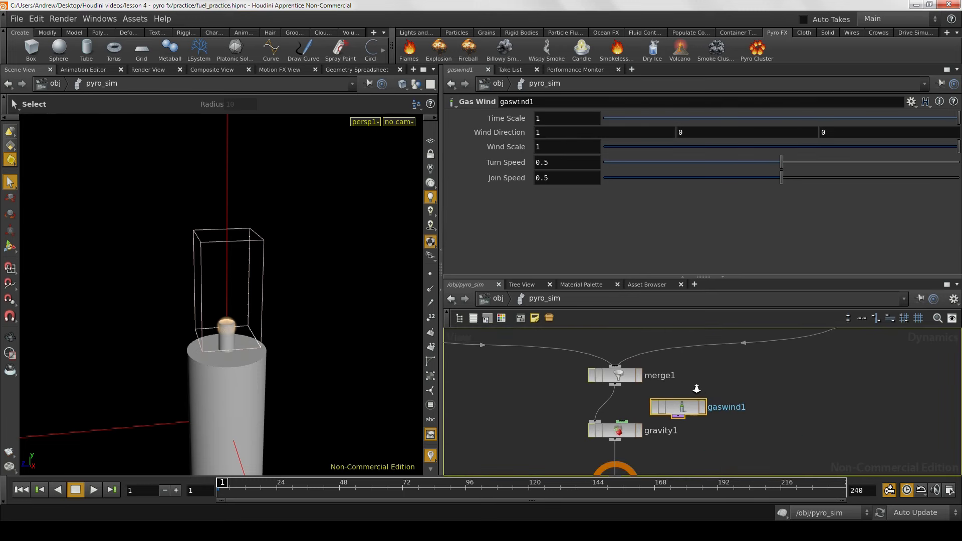
Step: Compare the parameters and connectors of gravity1 and gaswind1
left_click(504, 422)
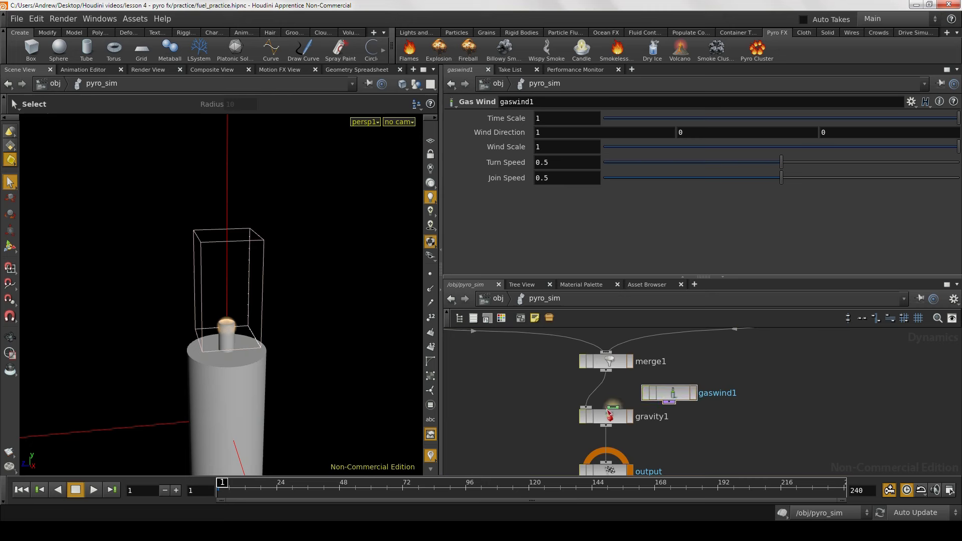
left_click(593, 423)
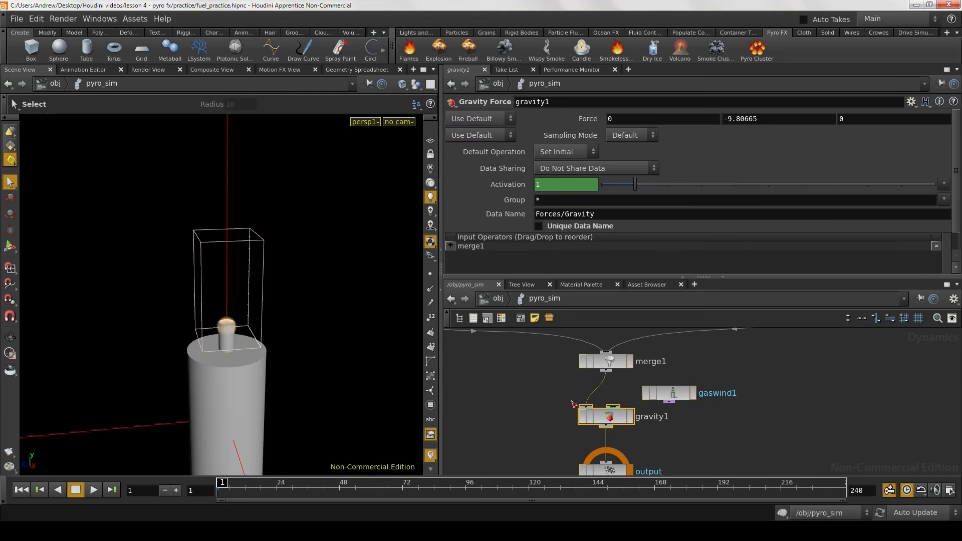
left_click(604, 423)
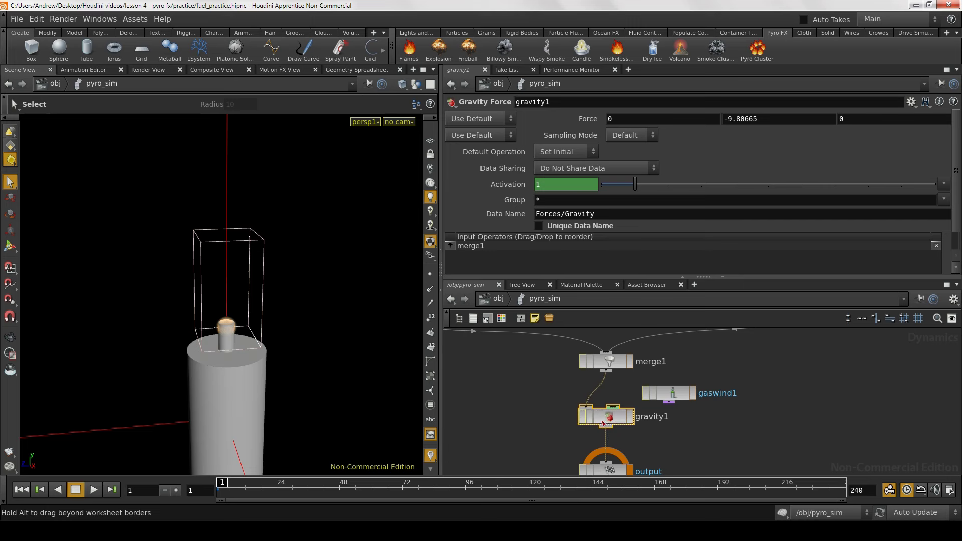
mouse_move(554, 431)
middle_mouse_down()
mouse_move(546, 390)
mouse_move(558, 414)
middle_mouse_up()
left_click(660, 395)
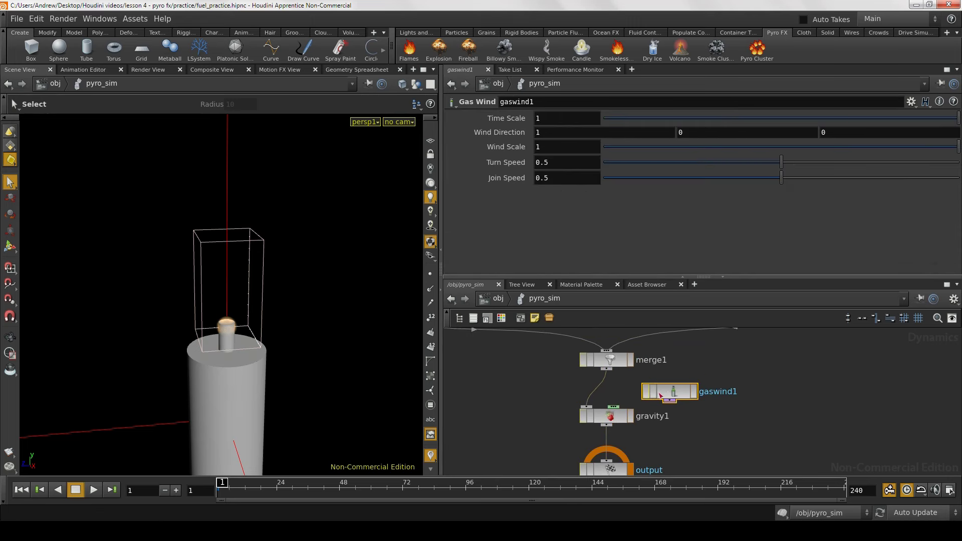
left_click(609, 416)
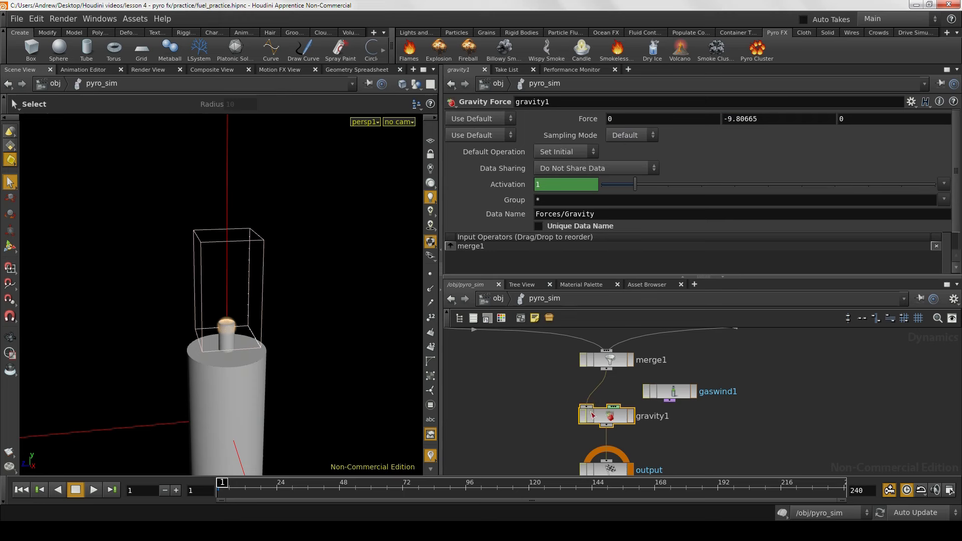
Step: Examine gaswind1's parameters and how it could join the network around merge1, gravity1 and the output
middle_click_drag(650, 460, 635, 424)
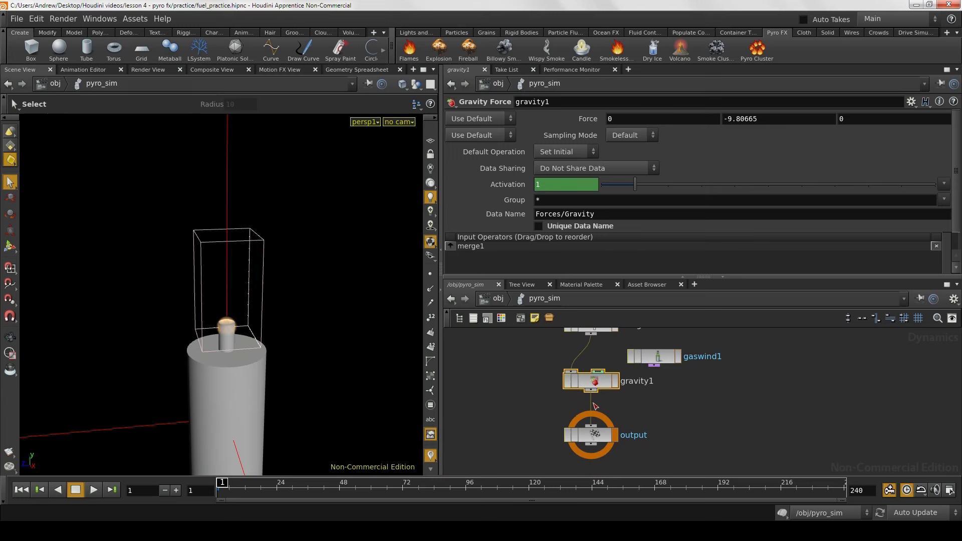
middle_click_drag(697, 414, 714, 469)
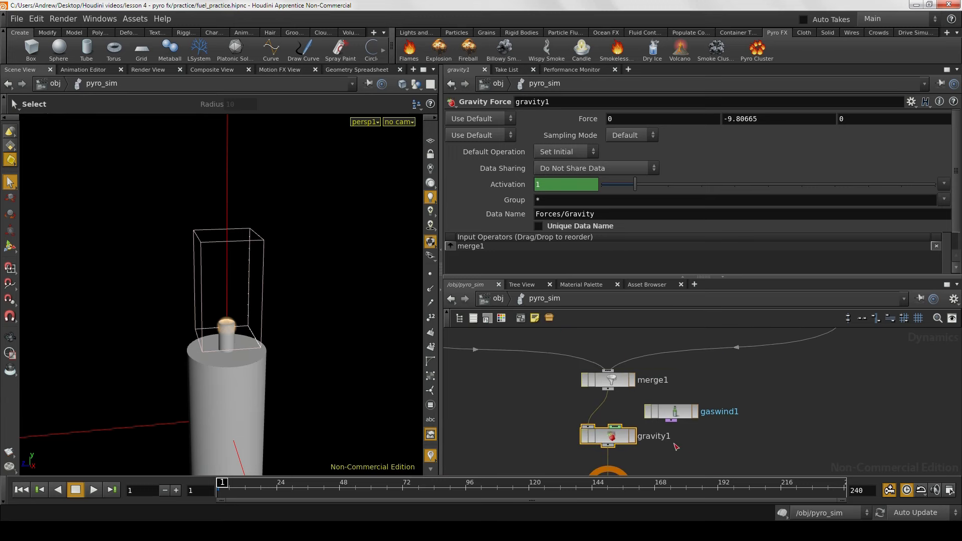
left_click(672, 411)
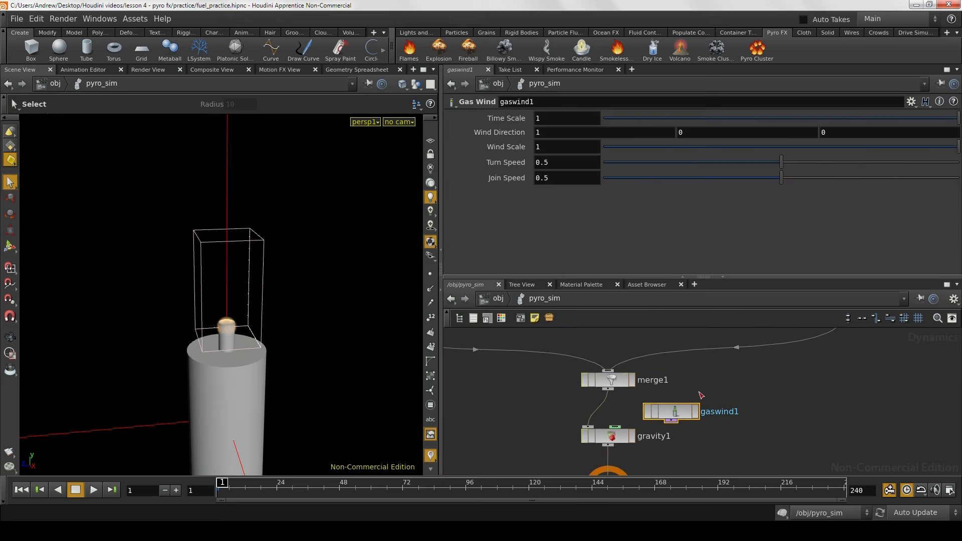
left_click(676, 415)
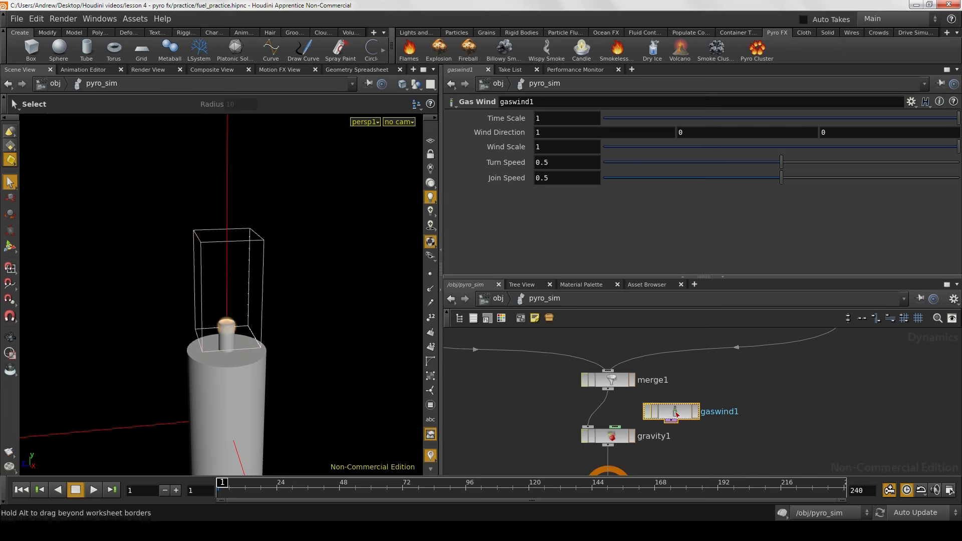
scroll(689, 397, "down", 3)
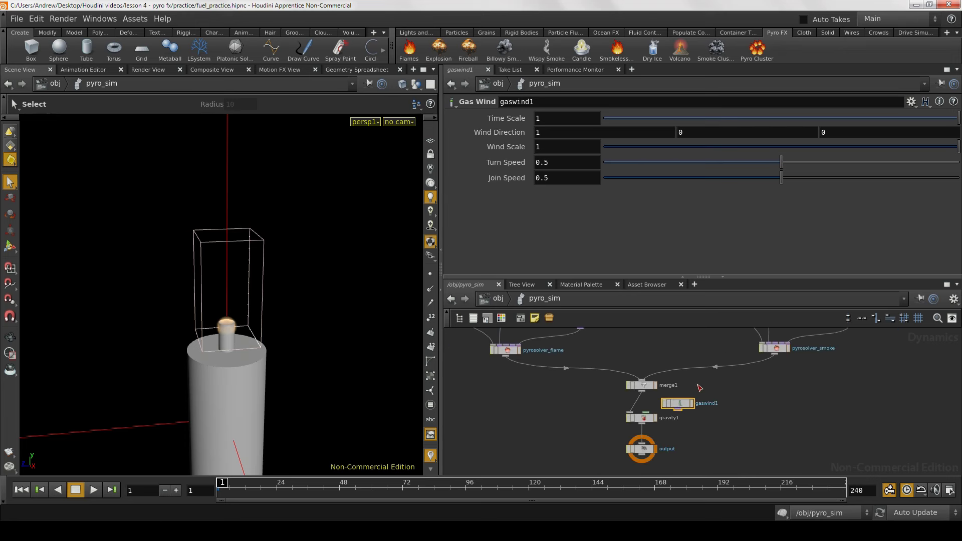
left_click(678, 410)
right_click(689, 424)
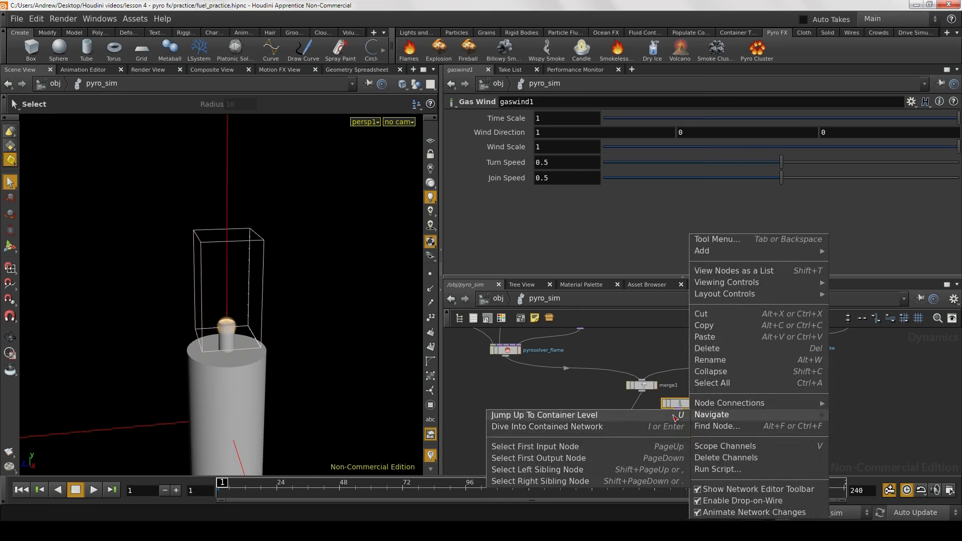
left_click(679, 383)
middle_click_drag(665, 388, 686, 420)
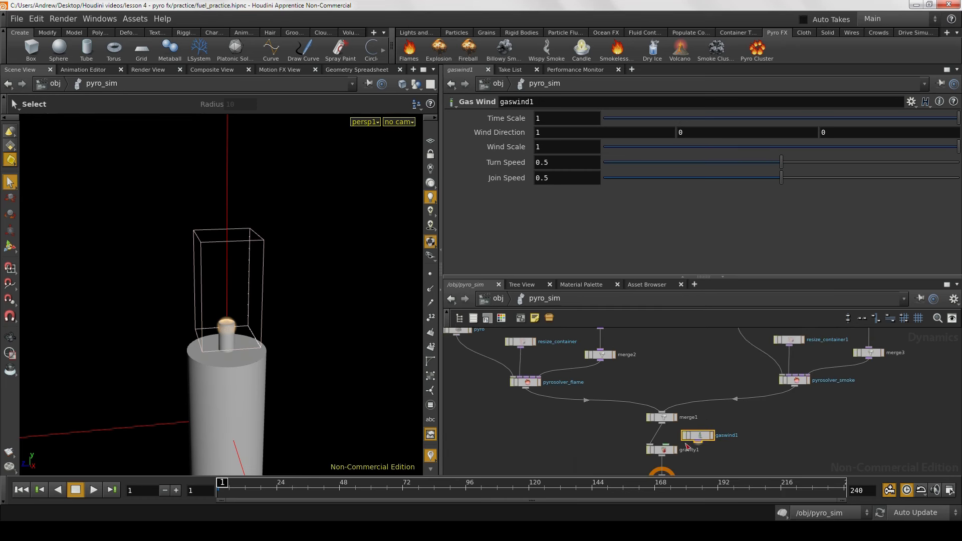
Step: Move the gaswind1 node away from gravity1 to the space above source_fuel_from_flame_source in the flame branch
mouse_move(687, 440)
left_mouse_down()
mouse_move(711, 451)
mouse_move(702, 451)
left_mouse_up()
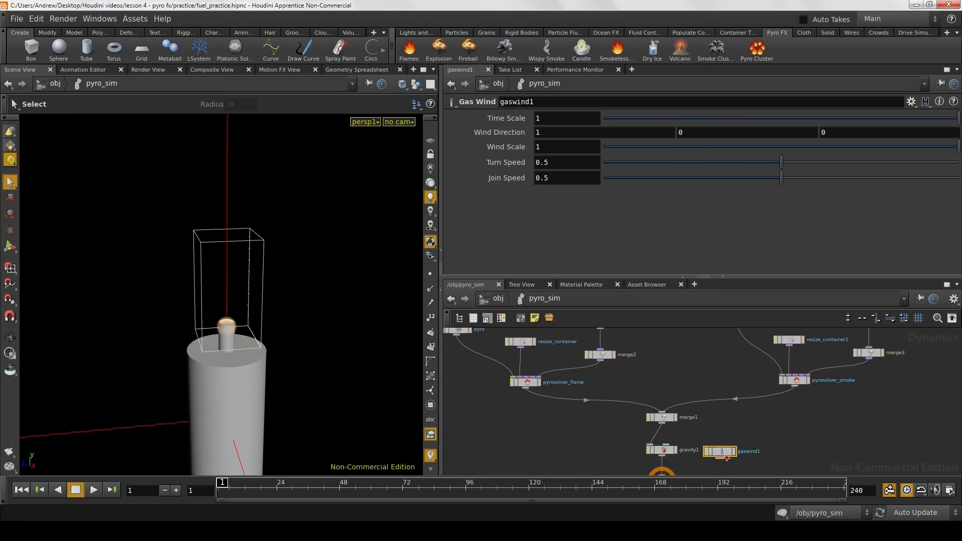
mouse_move(720, 418)
middle_mouse_down()
mouse_move(724, 426)
mouse_move(715, 407)
middle_mouse_up()
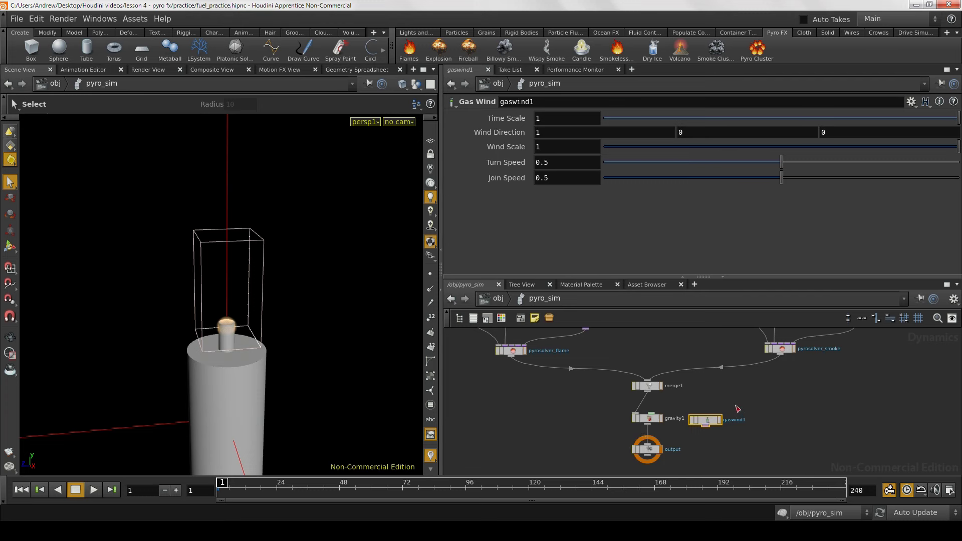
middle_click_drag(737, 408, 749, 447)
left_click_drag(732, 459, 685, 384)
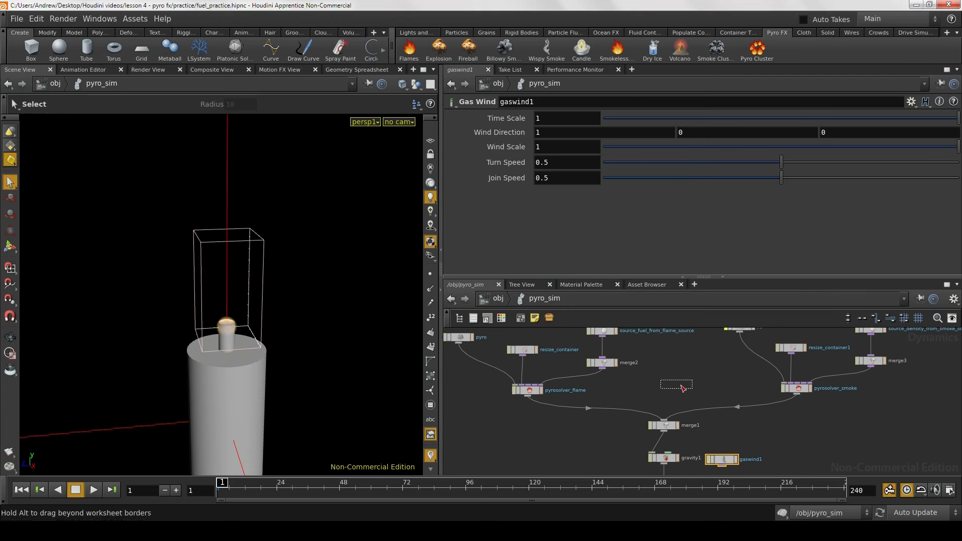
middle_click_drag(673, 356, 743, 400)
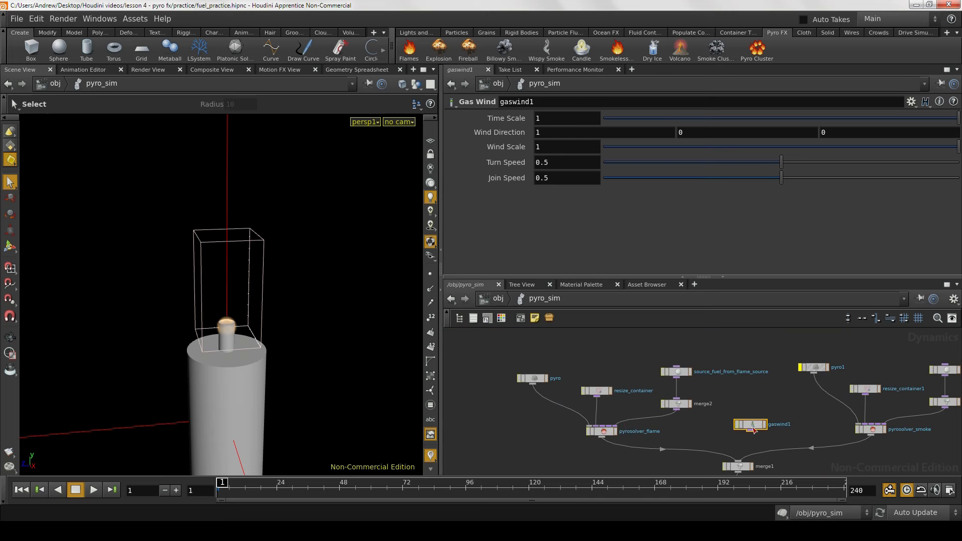
left_click_drag(753, 429, 717, 350)
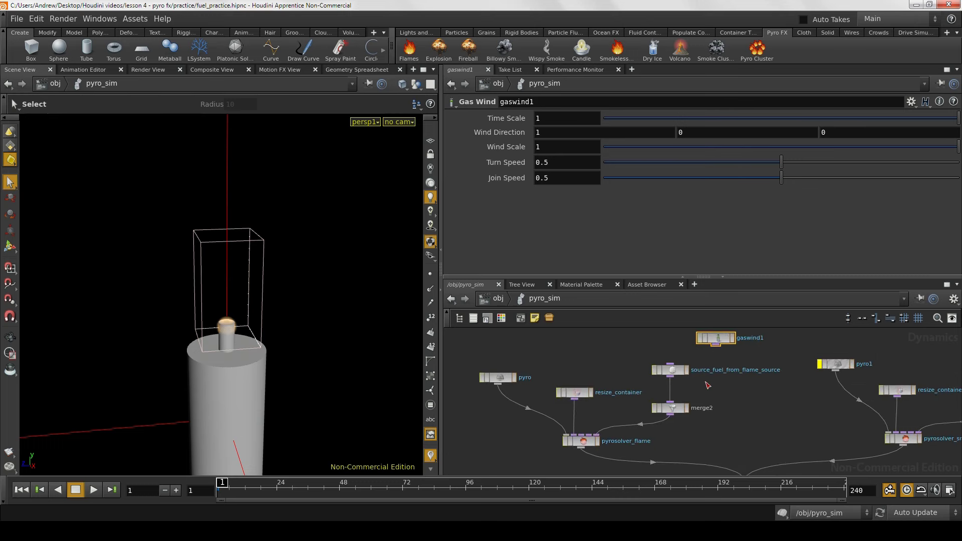
Step: Connect gaswind1's output to the pyrosolver_flame input just before merge2's, and place gaswind1 above the solver
scroll(710, 409, "up", 3)
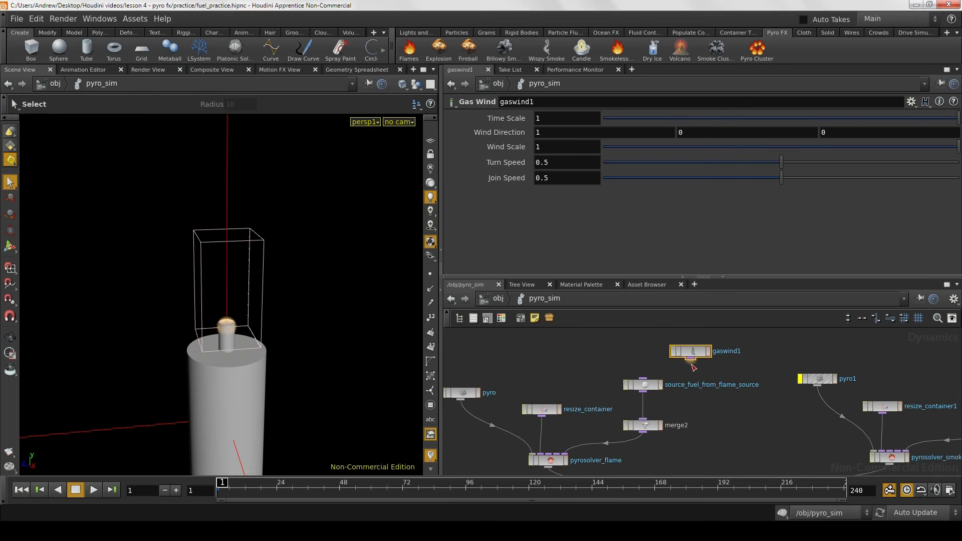
middle_click_drag(650, 361, 675, 347)
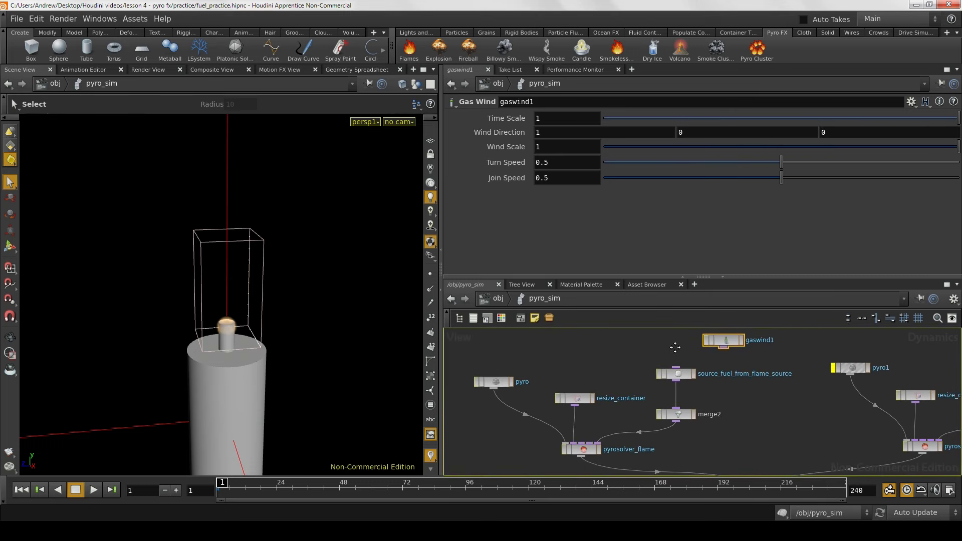
left_click_drag(726, 351, 590, 444)
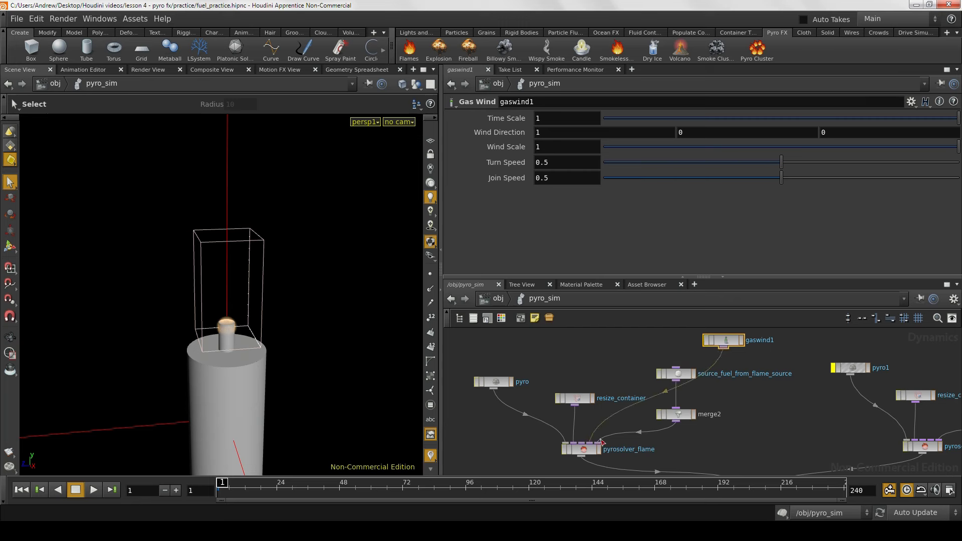
left_click_drag(723, 336, 638, 339)
scroll(713, 348, "down", 4)
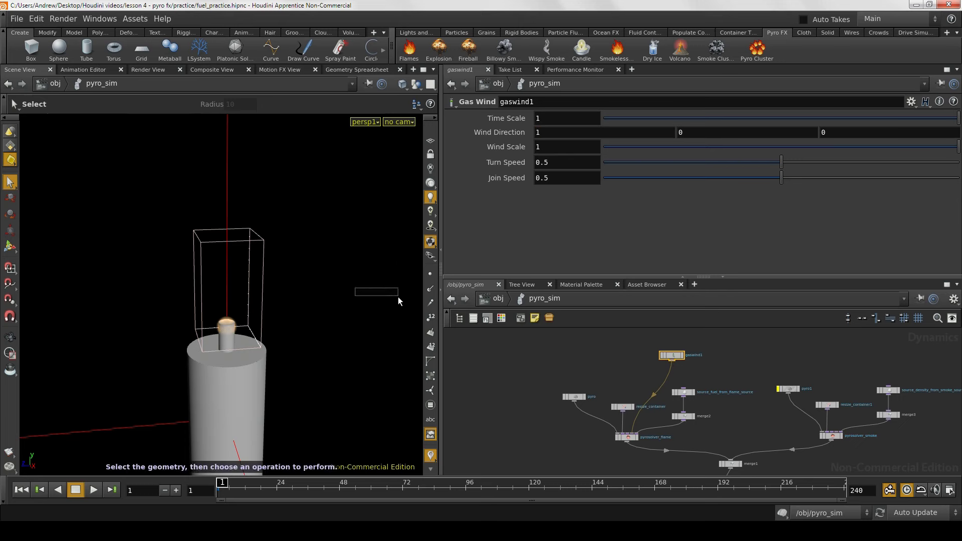
Step: Return to frame 1 and set gaswind1's X Wind Direction to -1
key("Escape")
left_click_drag(350, 294, 197, 443)
left_click(20, 494)
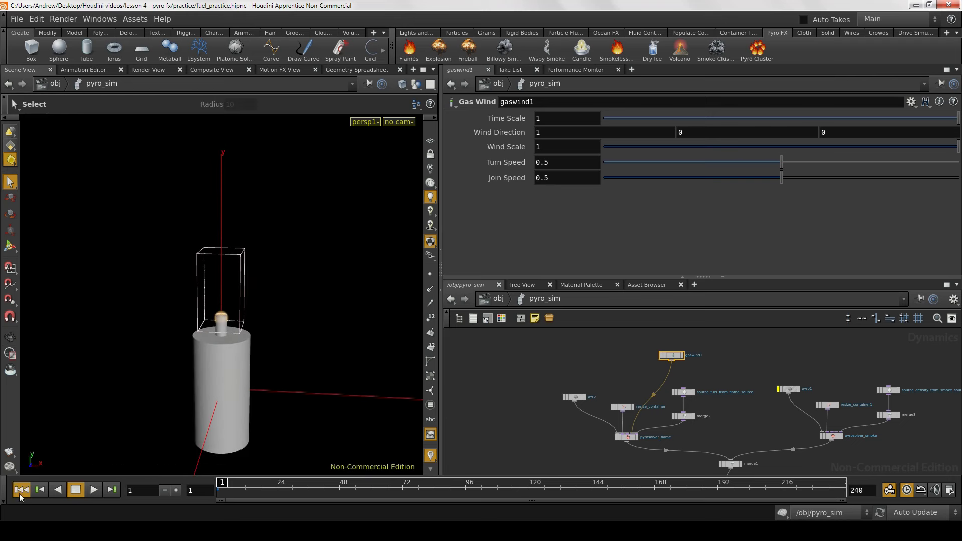
scroll(215, 369, "down", 5, "alt")
left_click_drag(215, 369, 404, 377, "alt")
key("s")
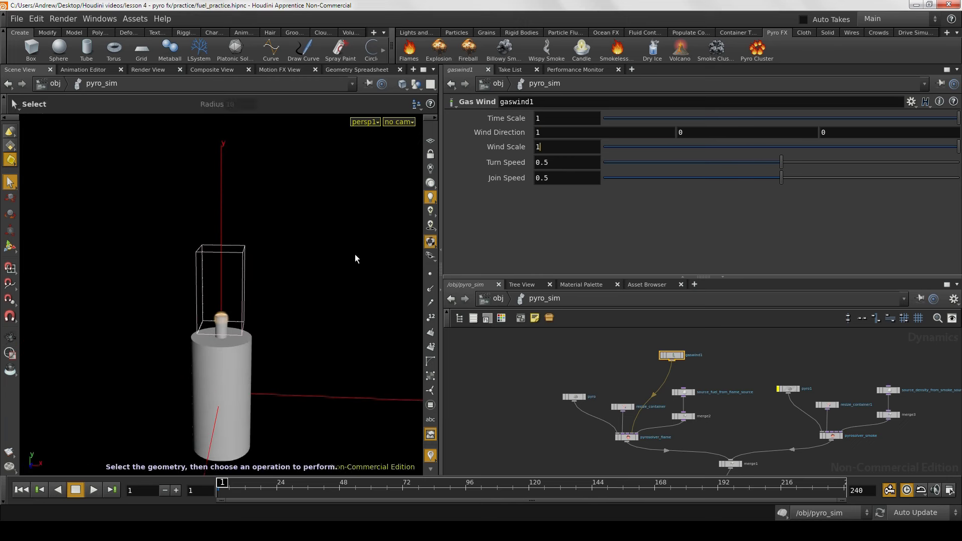
key("Escape")
mouse_move(326, 266)
left_mouse_down()
mouse_move(258, 275)
mouse_move(309, 267)
left_mouse_up()
key("s")
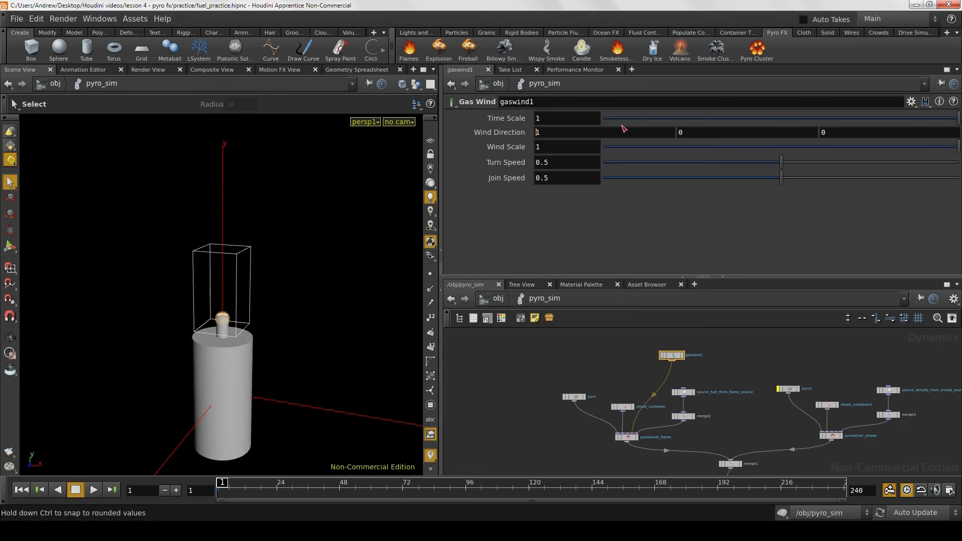
type("-")
key("Return")
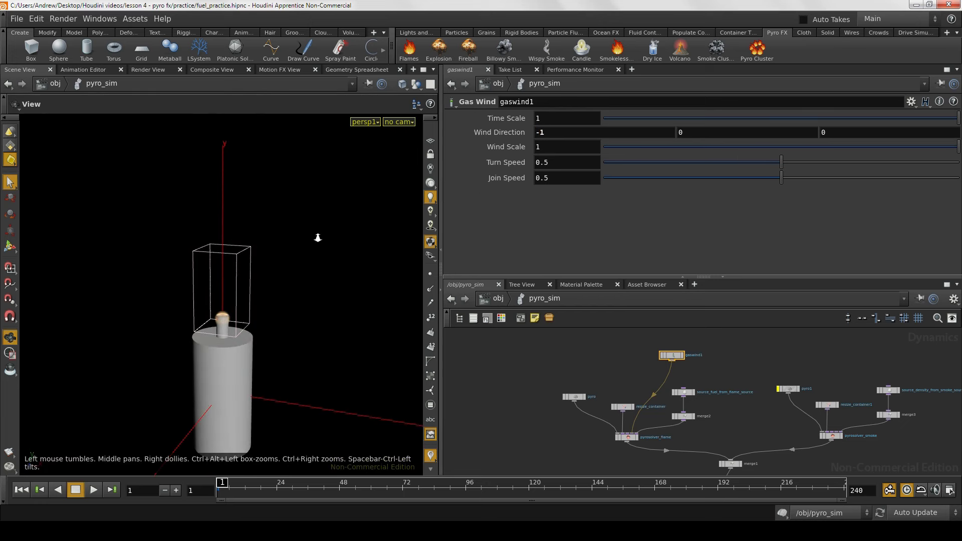
Step: Play the simulation from frame 1 to frame 23 and inspect the wind-blown flame against its container
right_click_drag(318, 238, 219, 261, "alt")
left_click_drag(219, 260, 189, 269)
middle_click_drag(188, 269, 184, 295, "alt")
right_click_drag(183, 295, 194, 333, "alt")
left_click(25, 493)
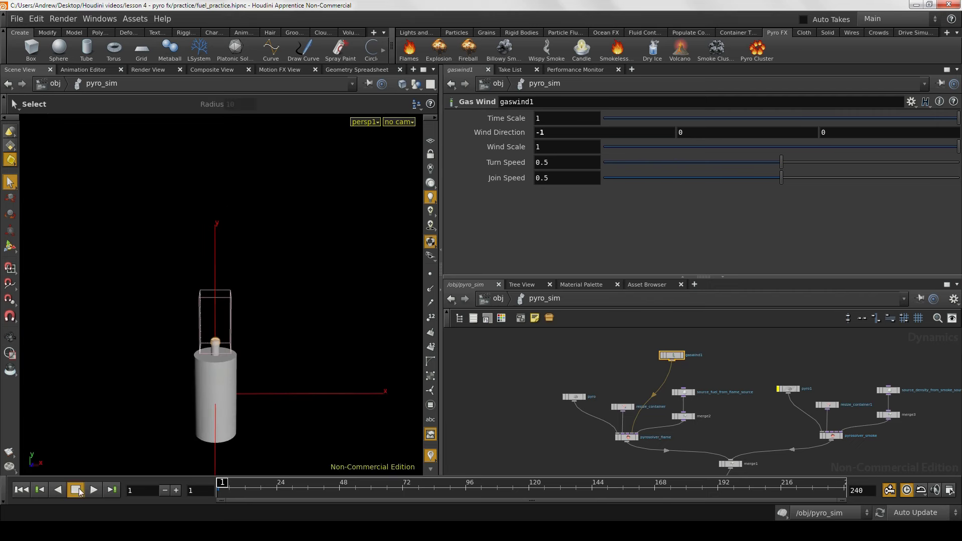
left_click(91, 489)
mouse_move(283, 417)
left_mouse_down("alt")
mouse_move(284, 401)
mouse_move(272, 410)
left_mouse_up("alt")
key("s")
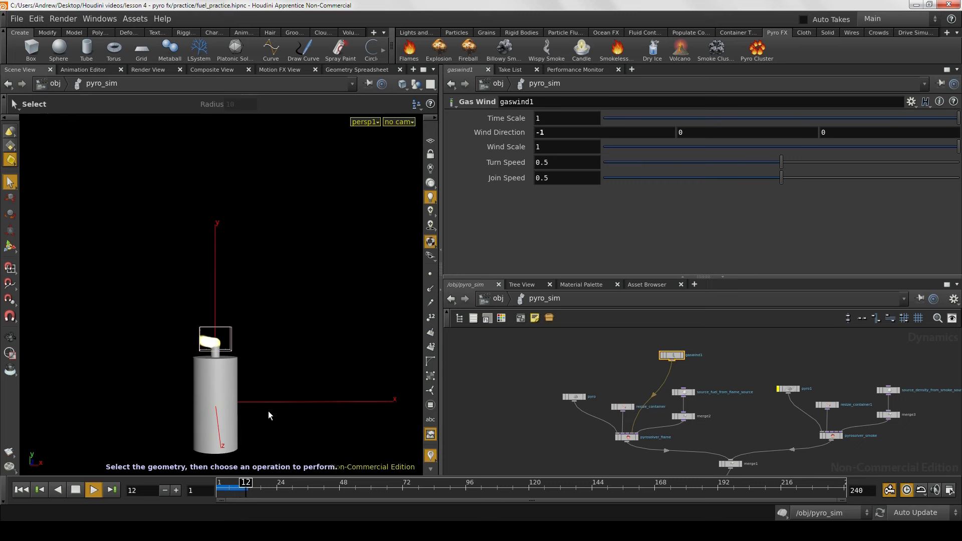
left_click(75, 490)
mouse_move(157, 380)
left_mouse_down("alt")
mouse_move(230, 386)
mouse_move(152, 392)
left_mouse_up("alt")
right_click_drag(159, 386, 197, 368, "alt")
middle_click_drag(228, 324, 276, 286, "alt")
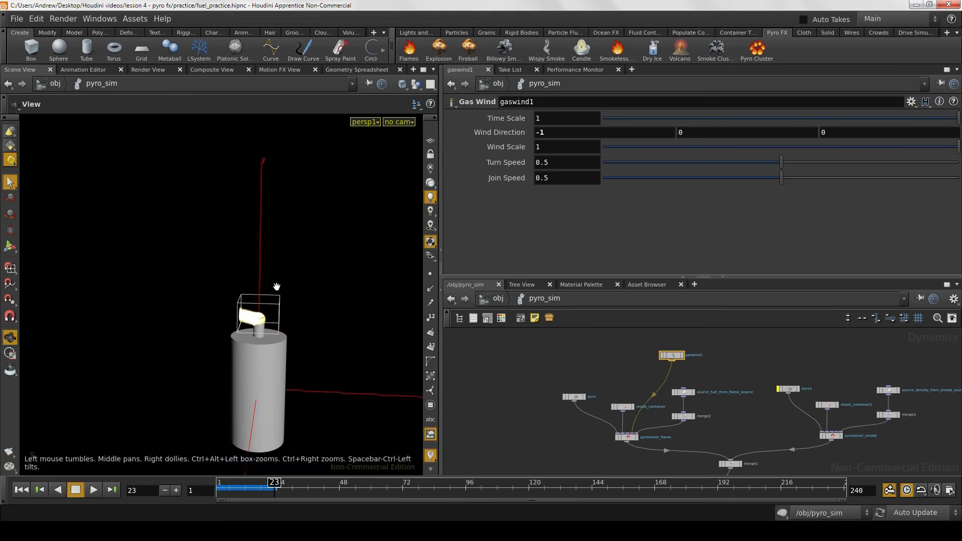
Step: Extend the flame's pyro container along negative X to a size of about 1.63, with its X center at about -0.46
left_click(577, 399)
left_click_drag(205, 349, 276, 362, "alt")
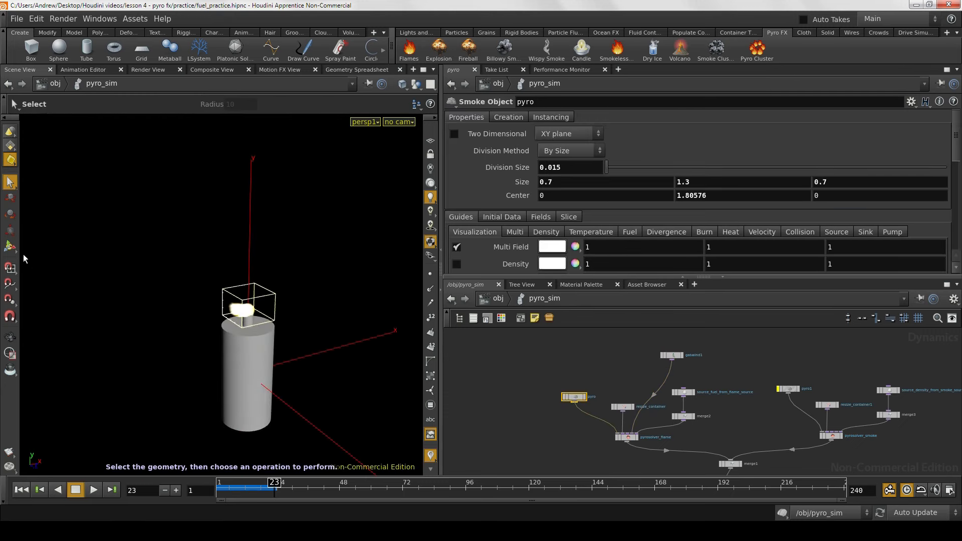
left_click(10, 245)
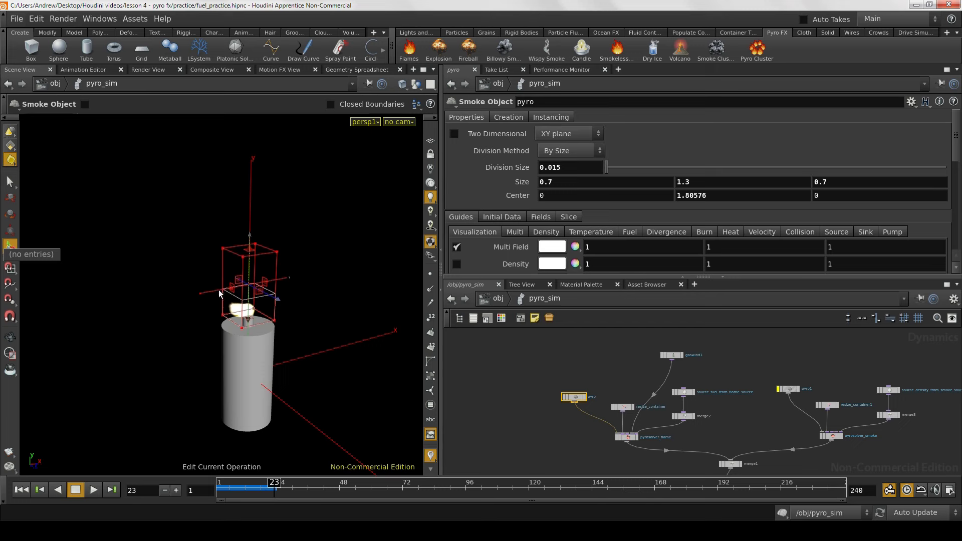
left_click_drag(227, 292, 180, 307)
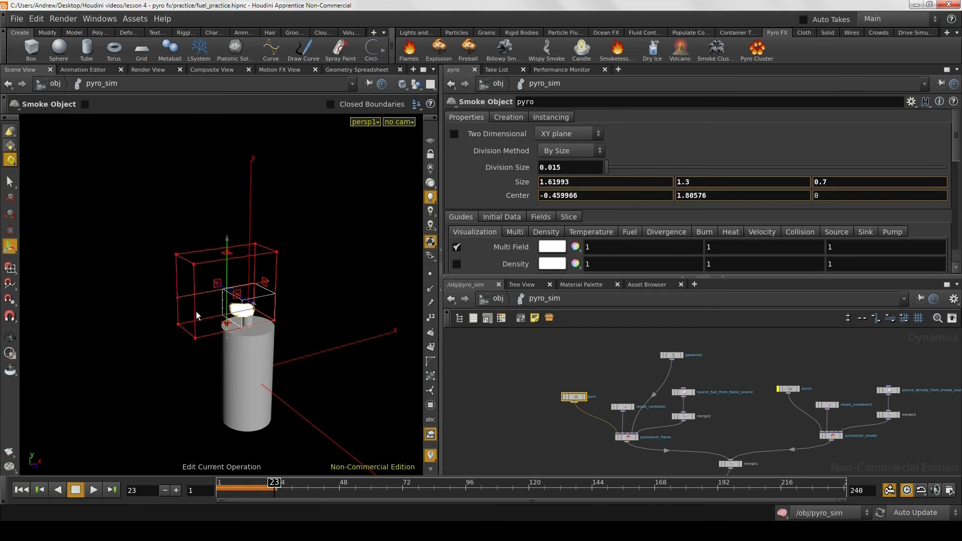
left_click_drag(193, 401, 154, 392, "alt")
right_click_drag(154, 391, 187, 390, "alt")
left_click_drag(186, 390, 206, 382, "alt")
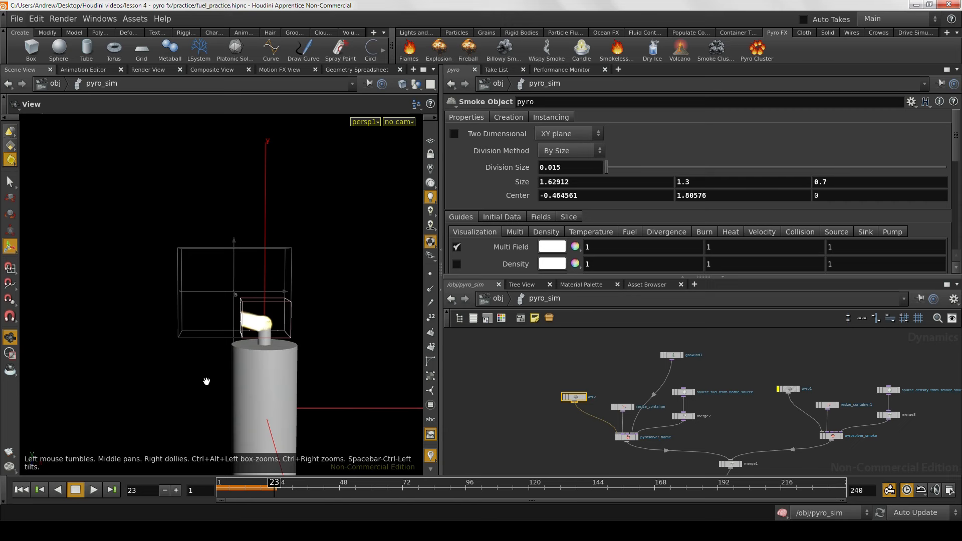
Step: Play the simulation from frame 1 to frame 43 to check the flame in the widened container
left_click(24, 491)
left_click(95, 491)
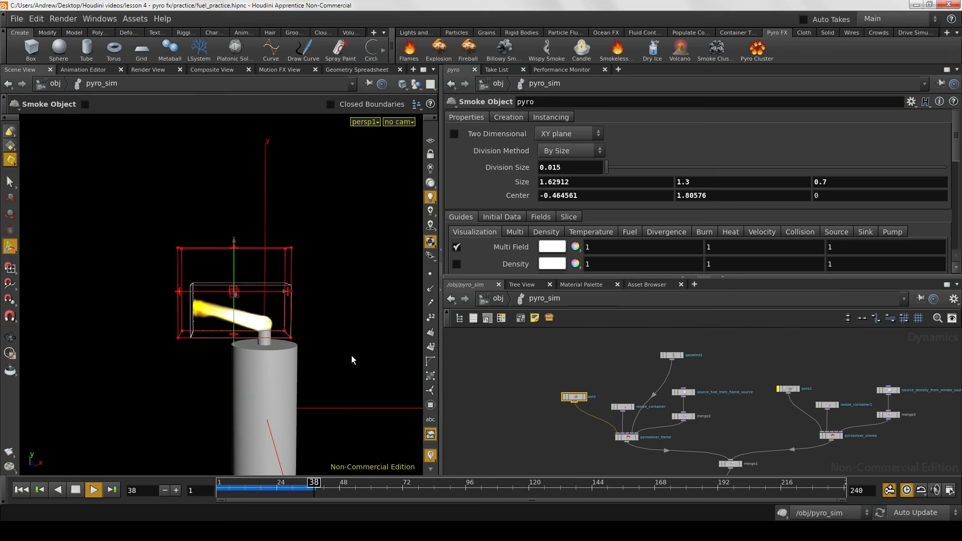
left_click(76, 490)
key("Escape")
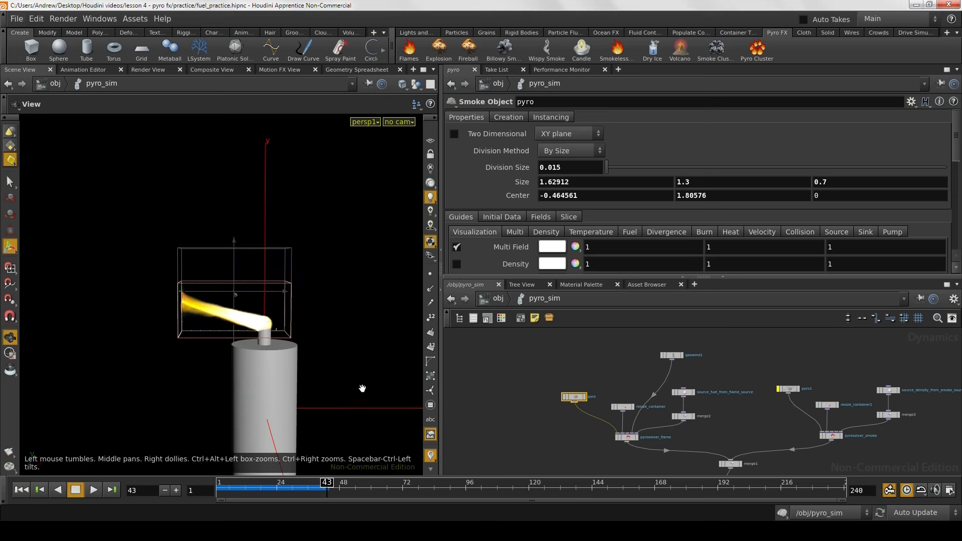
key("Return")
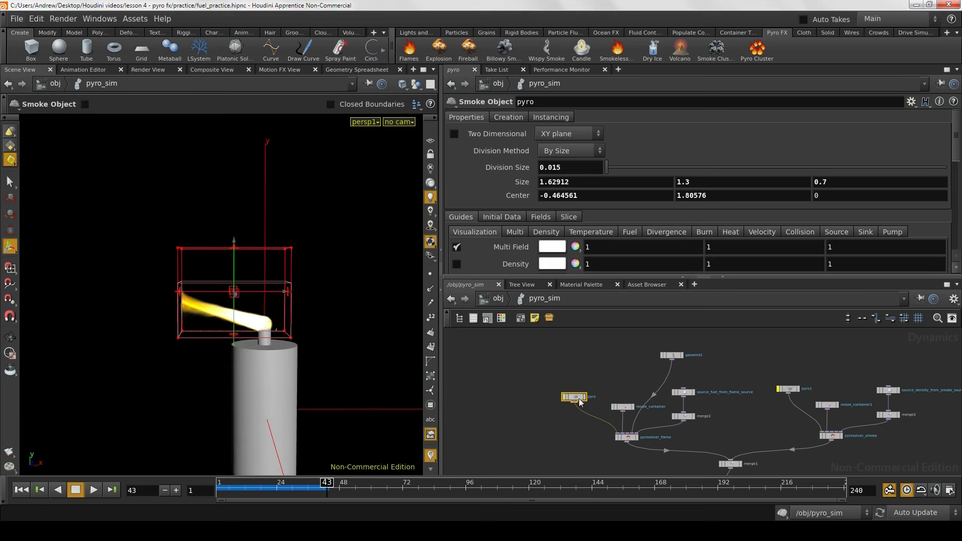
Step: Set the X Wind Direction of gaswind1 to -.5
left_click(671, 356)
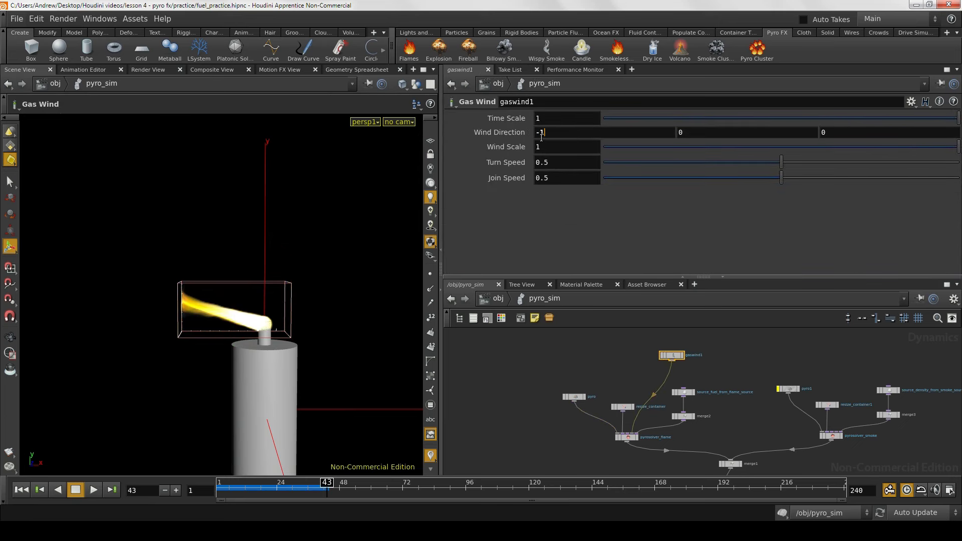
left_click_drag(541, 137, 539, 132)
key("Return")
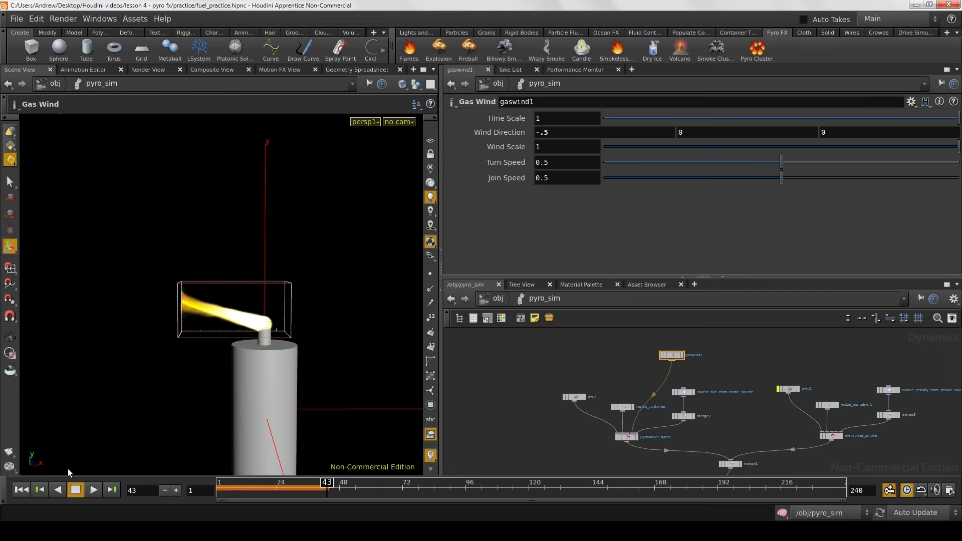
Step: Play the simulation from frame 1 to frame 33 and inspect the flame's bend from several angles
left_click(21, 490)
left_click(94, 491)
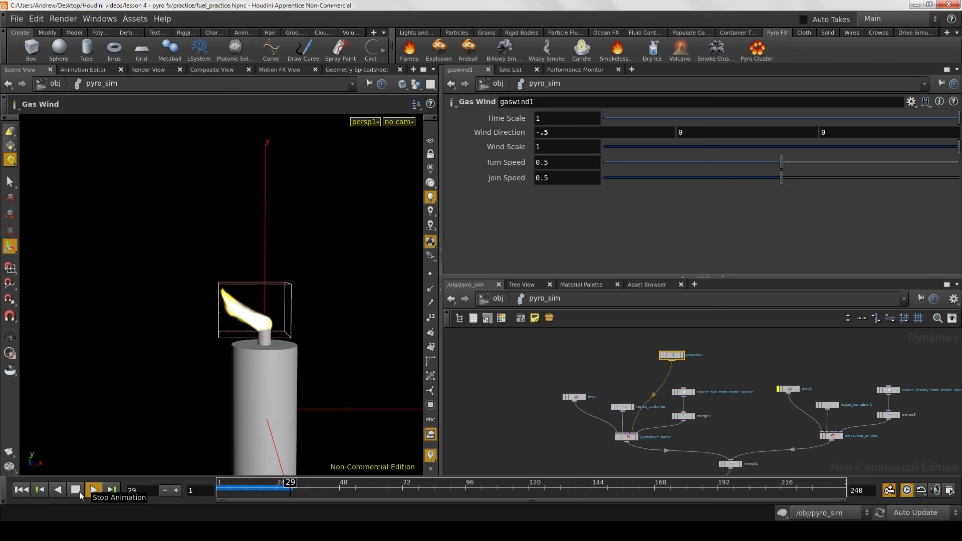
left_click(79, 495)
left_click_drag(345, 347, 202, 368, "alt")
right_click_drag(202, 368, 246, 362)
mouse_move(245, 362)
left_mouse_down()
mouse_move(322, 349)
mouse_move(232, 364)
left_mouse_up()
middle_click_drag(232, 365, 166, 376)
right_click_drag(166, 376, 201, 371, "alt")
left_click_drag(200, 370, 245, 360, "alt")
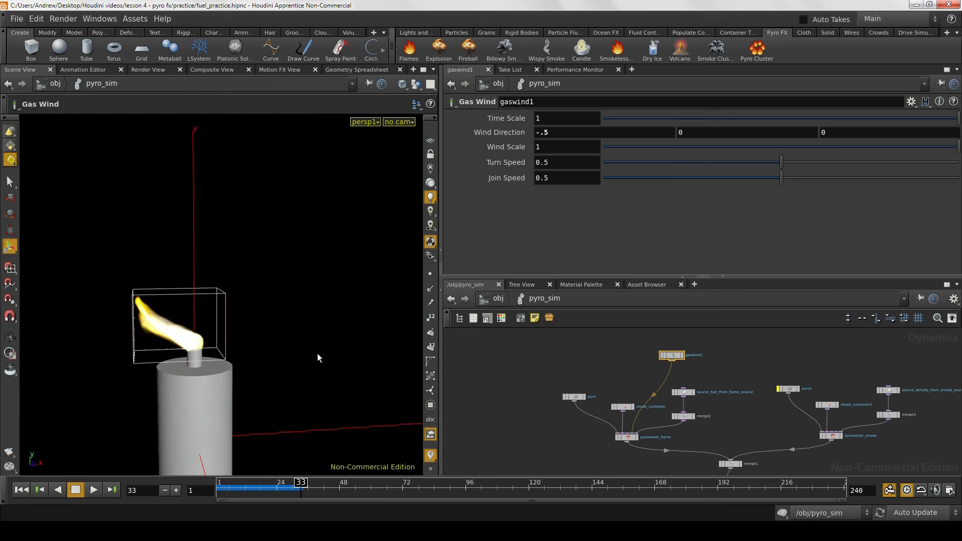
left_click_drag(327, 338, 293, 351)
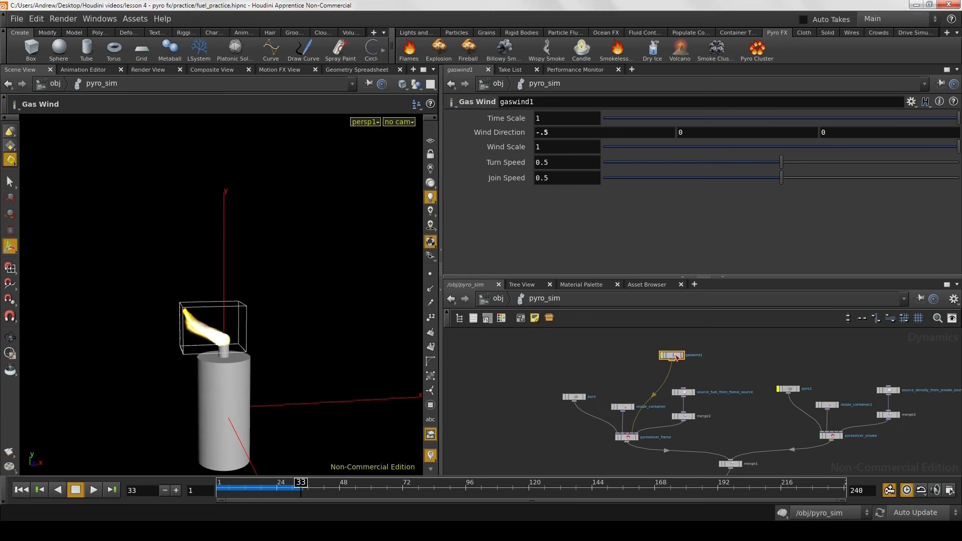
Step: Move the gaswind1 node up and to the right, away from the flame solver's other inputs
left_click_drag(673, 358, 714, 337)
middle_click_drag(750, 361, 775, 373)
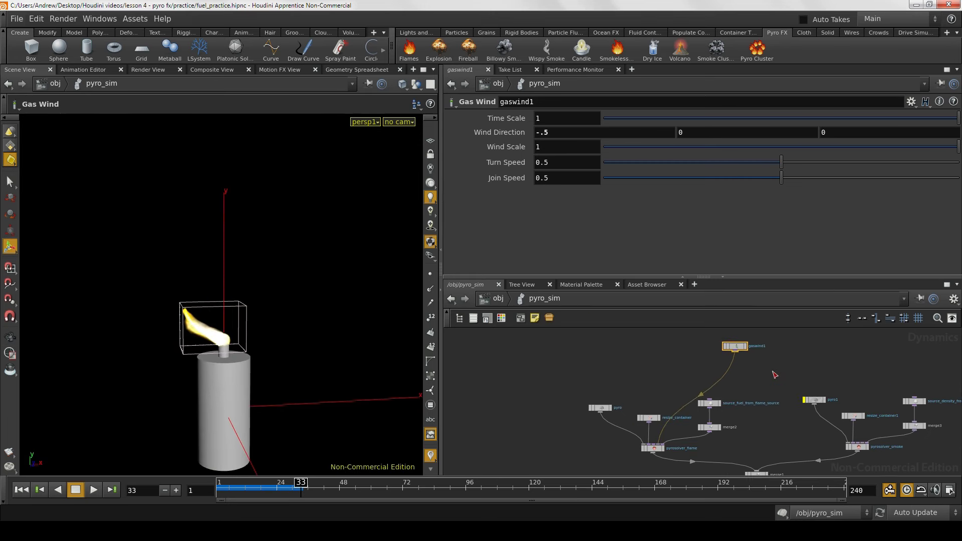
left_click_drag(737, 437, 724, 416)
left_click(743, 383)
middle_click_drag(748, 373, 724, 391)
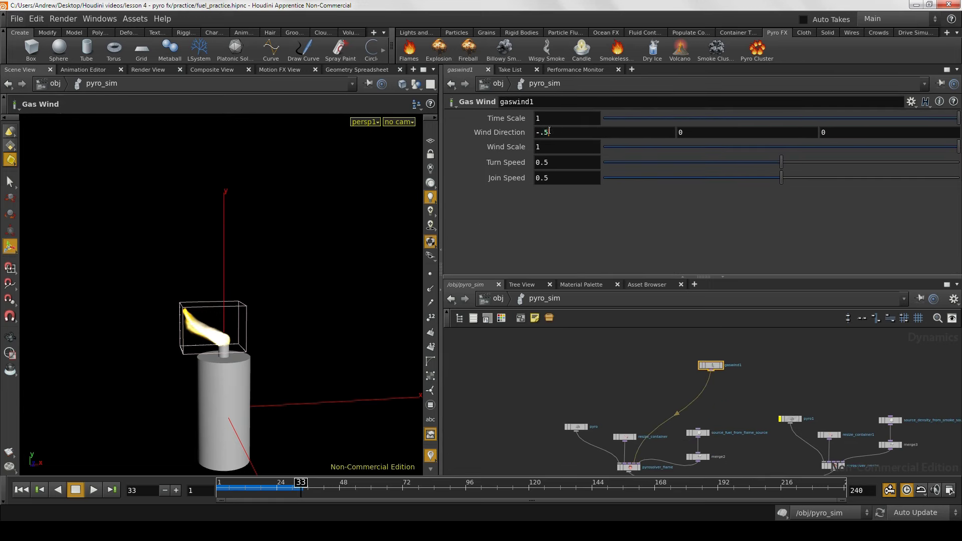
Step: Replace the X Wind Direction of gaswind1 with the expression fit01(rand($F))
double_click(540, 132)
left_click(560, 134)
left_click(637, 374)
mouse_move(518, 131)
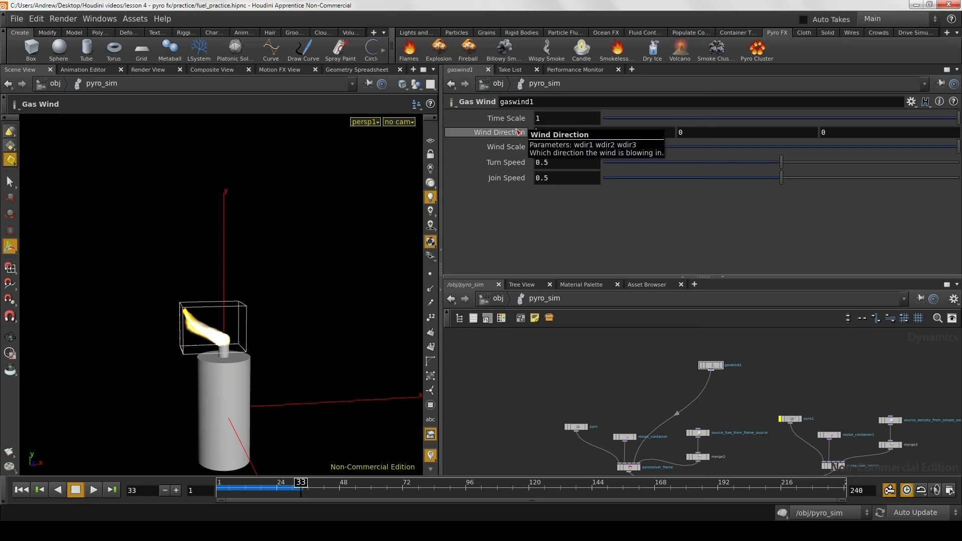
left_click(568, 131)
key("BackSpace")
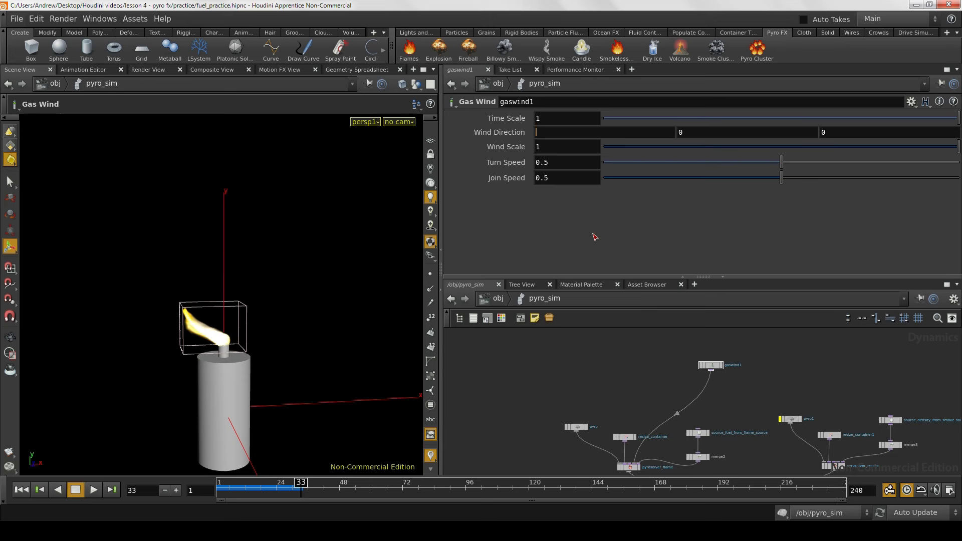
type("fit")
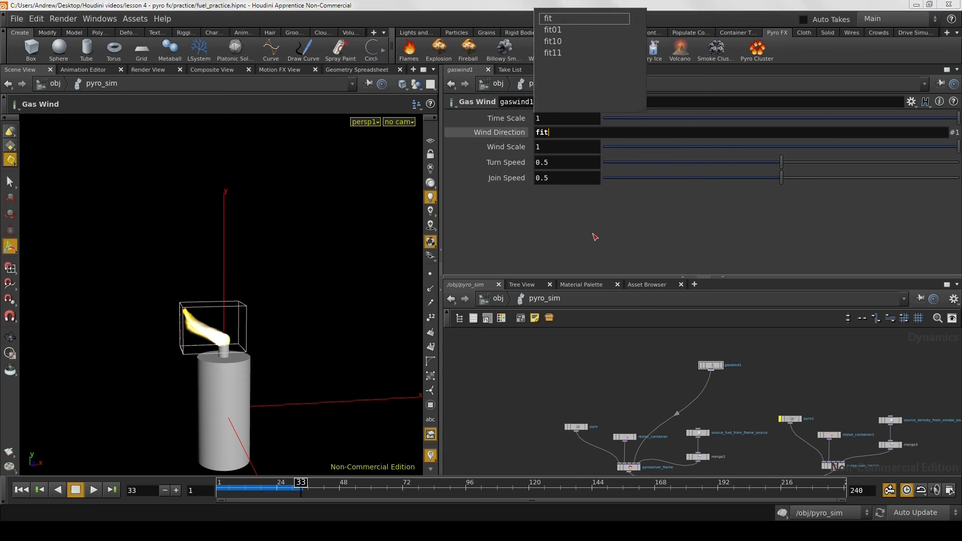
type("01")
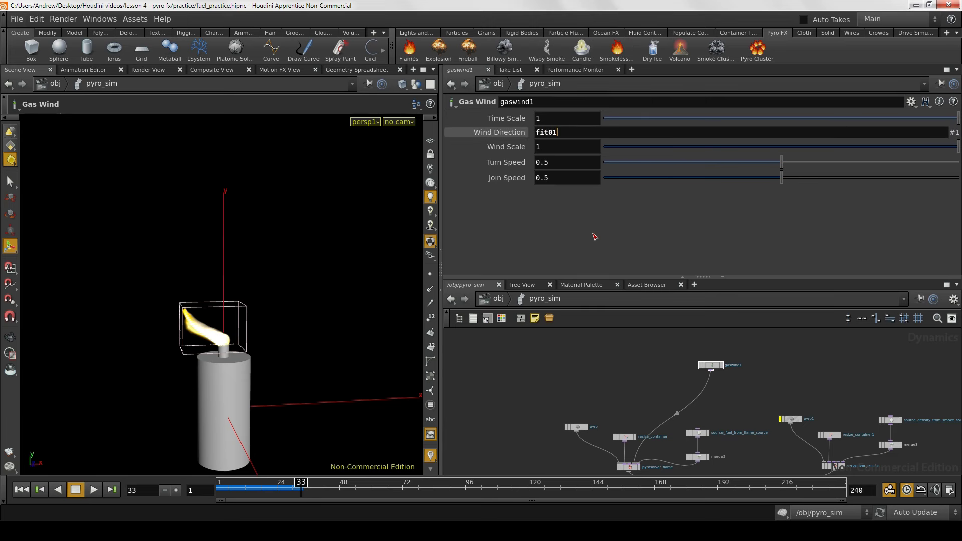
type("()")
type("rand")
type("(")
type("$F")
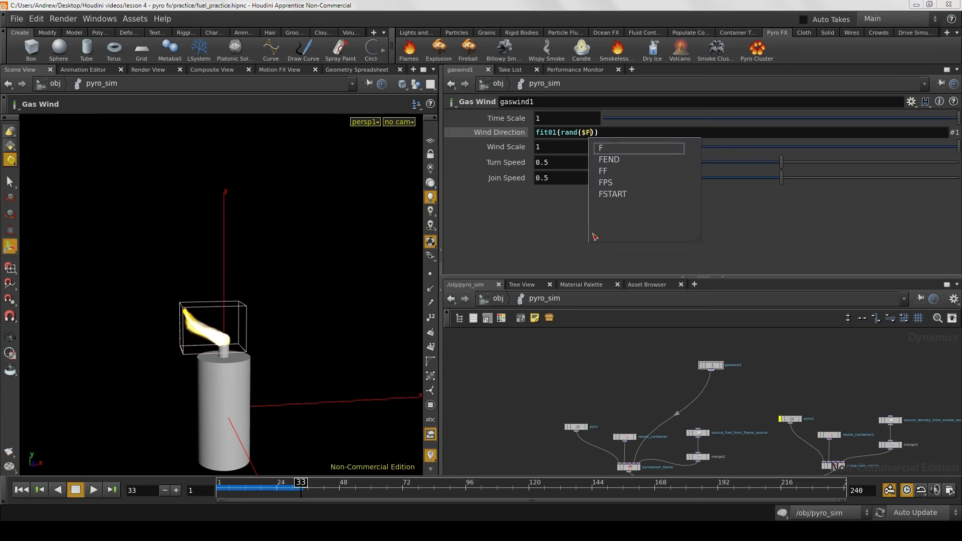
key("Return")
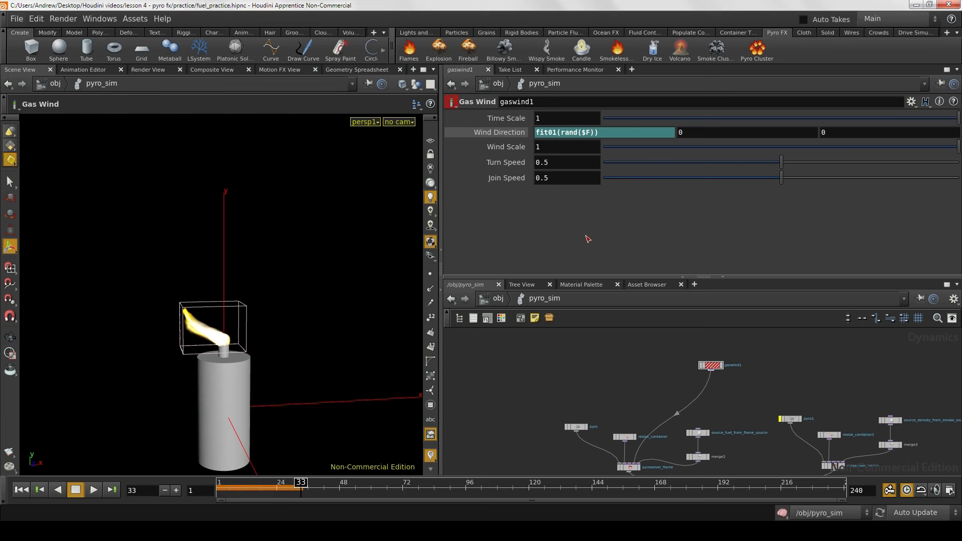
Step: Add the range limits -1 and 0 to the X Wind Direction expression so it reads fit01(rand($F), -1, 0)
left_click(595, 133)
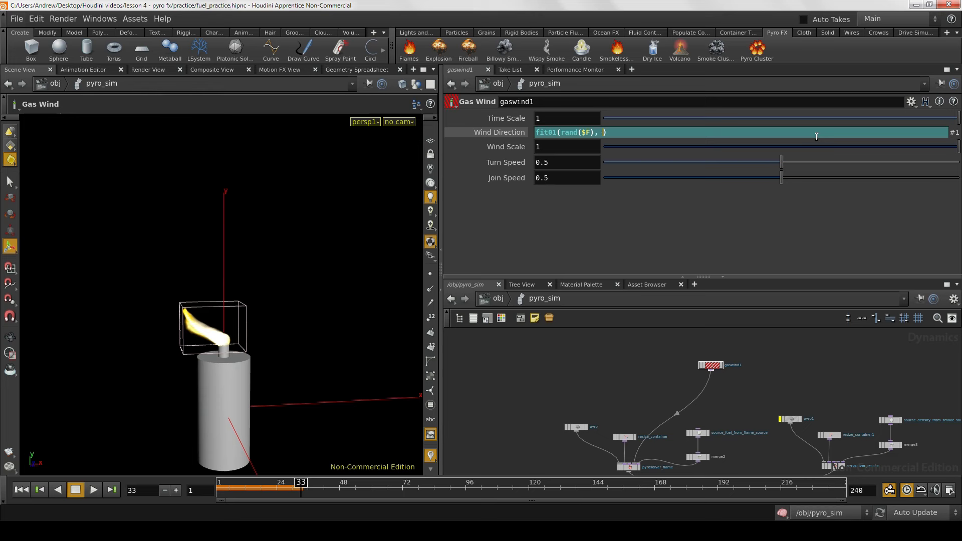
type(", 0")
key("Return")
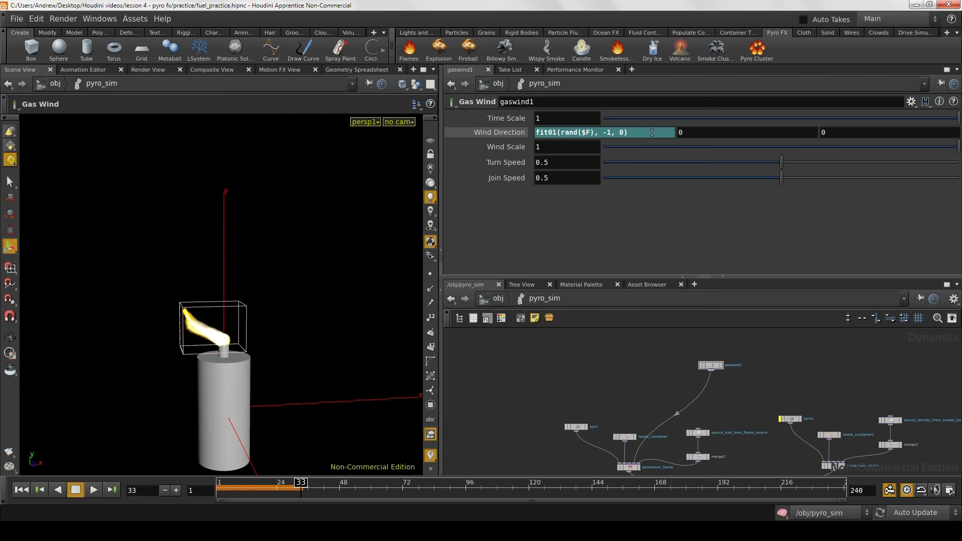
left_click(653, 134)
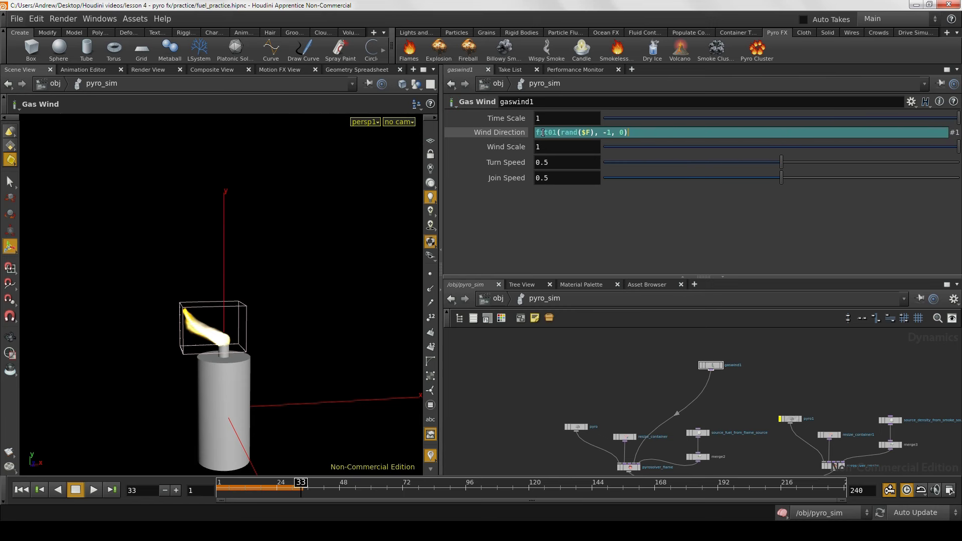
left_click_drag(562, 134, 592, 133)
left_click(593, 133)
left_click(605, 133)
type("-")
left_click(613, 134)
left_click_drag(561, 132, 592, 132)
left_click(609, 134)
left_click(619, 135)
Step: Play the simulation from frame 1 to frame 61 and scrub back through it to check the randomized wind
key("space")
left_click_drag(307, 302, 261, 332)
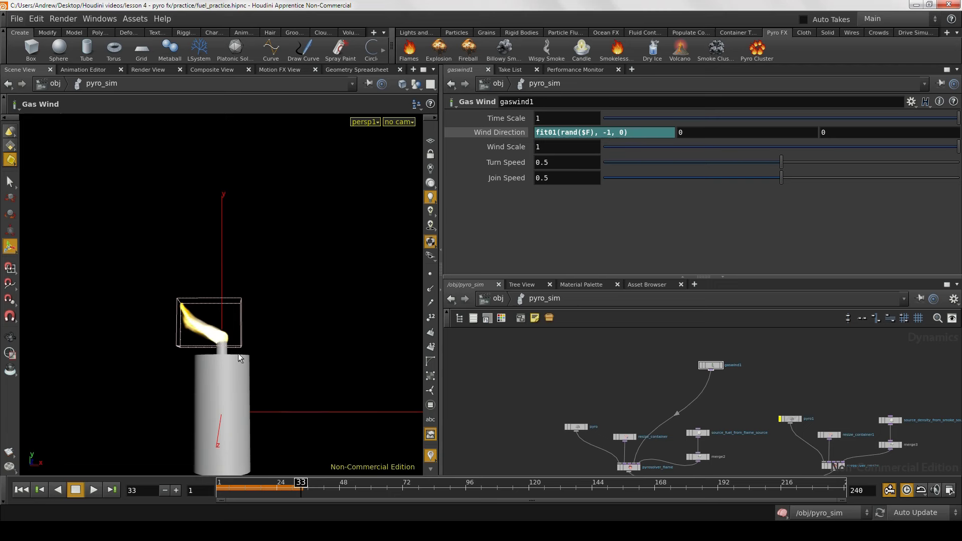
key("space")
left_click_drag(268, 311, 307, 334)
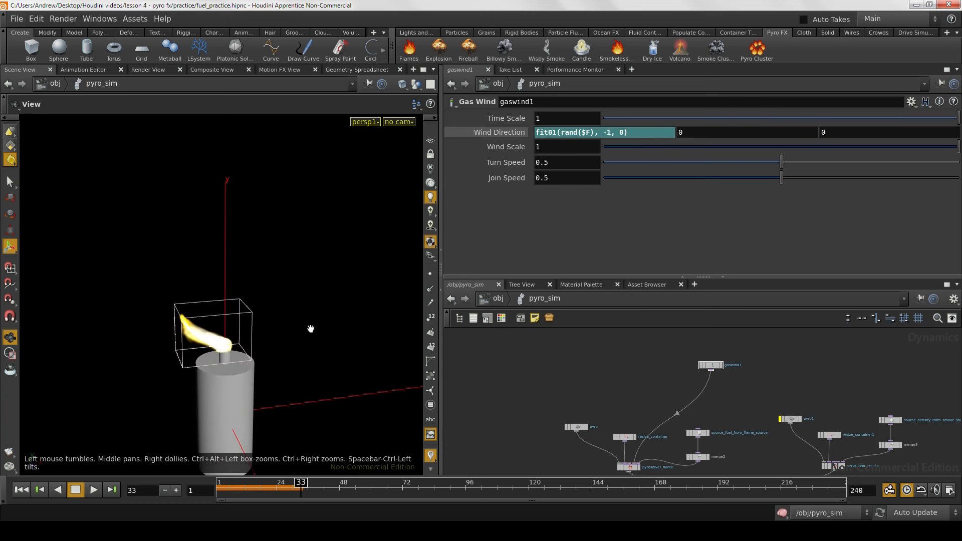
scroll(303, 343, "down", 3)
left_click(29, 492)
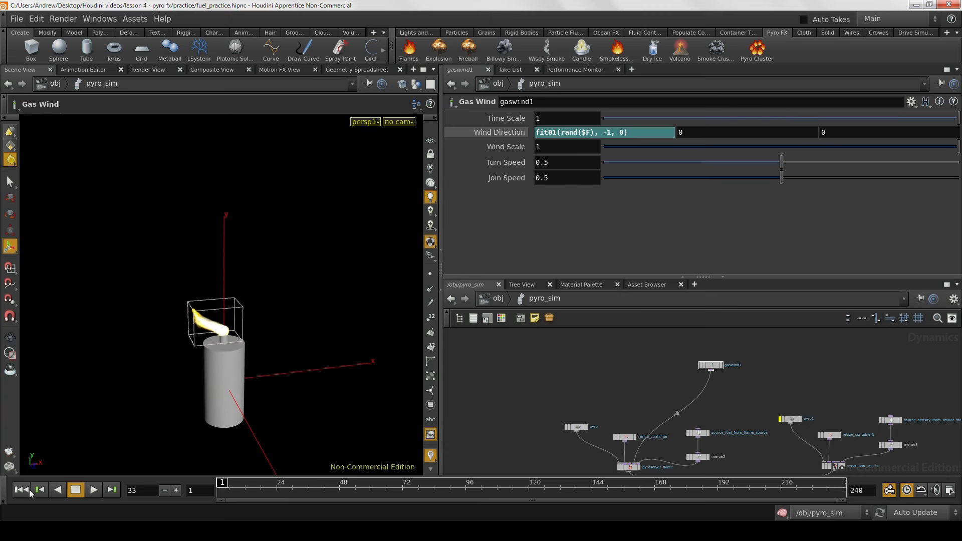
key("space")
scroll(300, 375, "down", 2)
left_click_drag(242, 371, 226, 368)
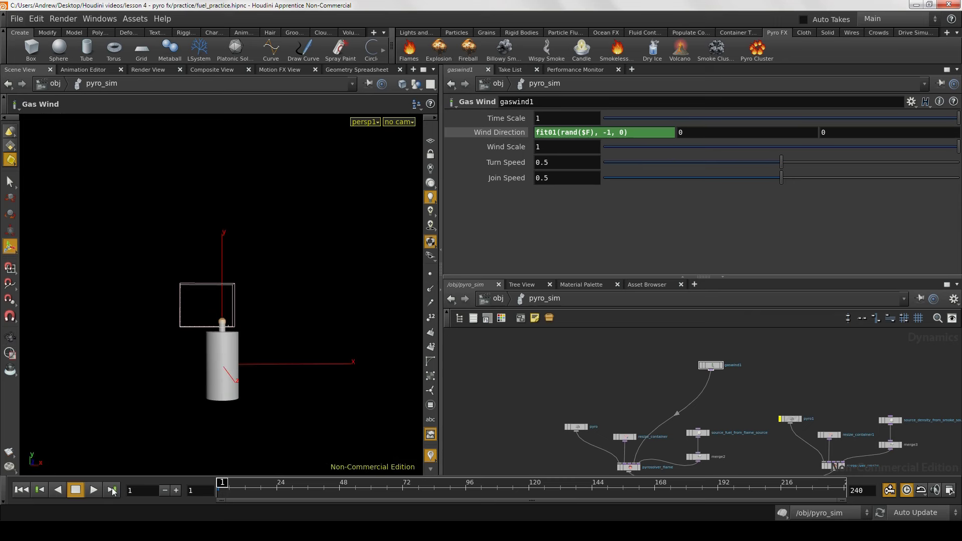
left_click(96, 494)
left_click(94, 490)
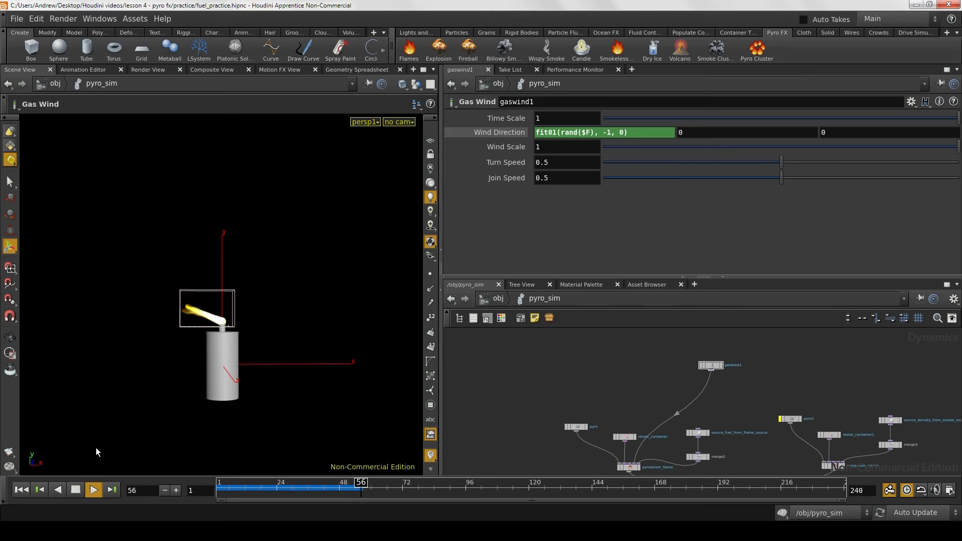
left_click(79, 491)
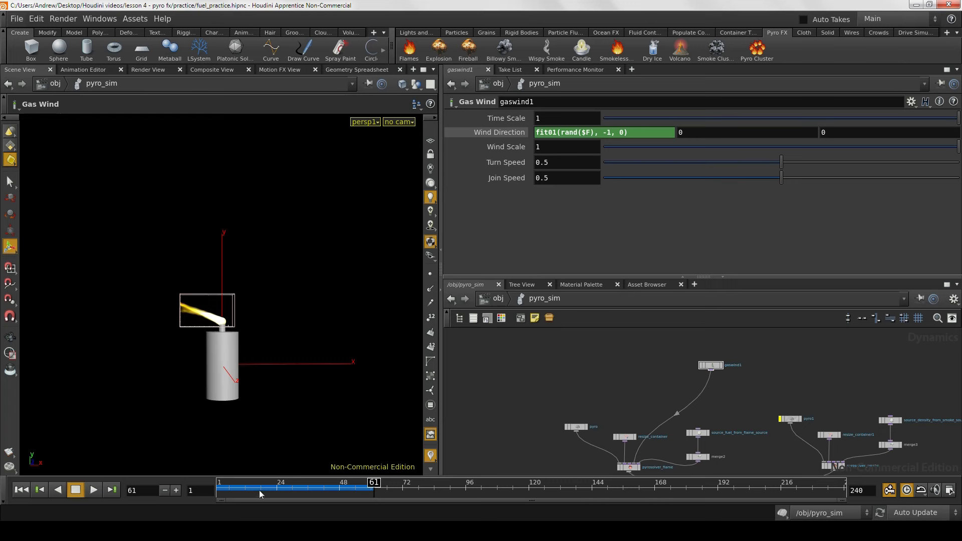
left_click_drag(260, 490, 280, 487)
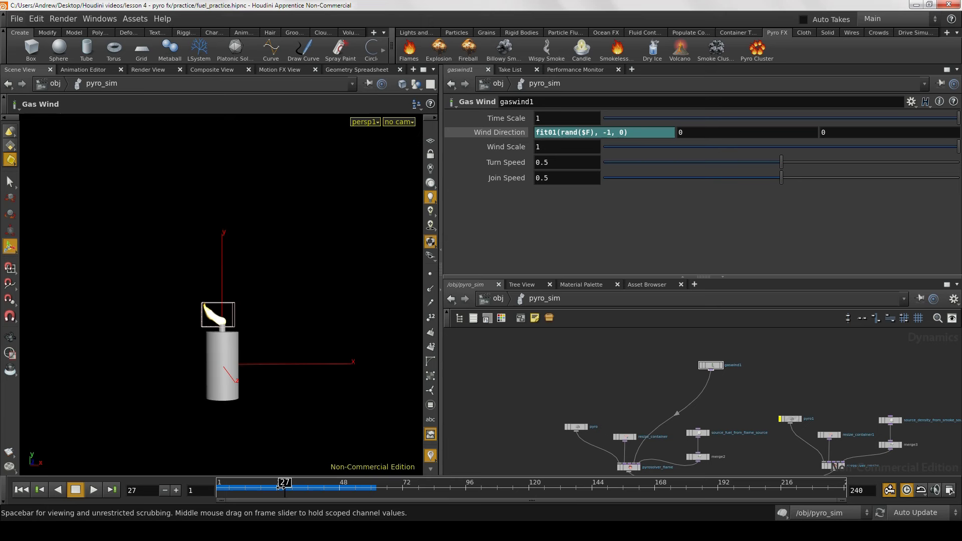
left_click_drag(281, 487, 214, 491)
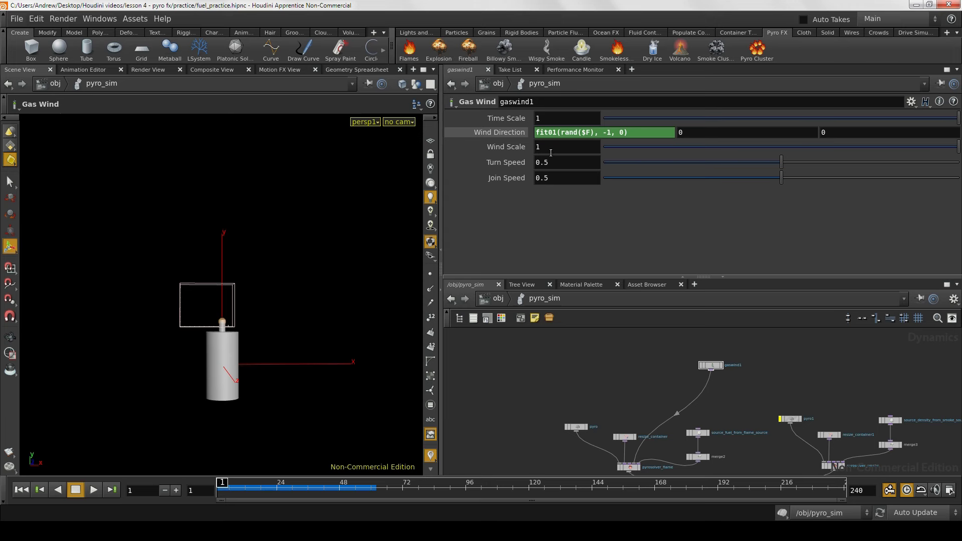
Step: Keyframe the Wind Scale of gaswind1 at 0 on frame 1
left_click_drag(224, 494, 219, 473)
left_click_drag(624, 149, 601, 149)
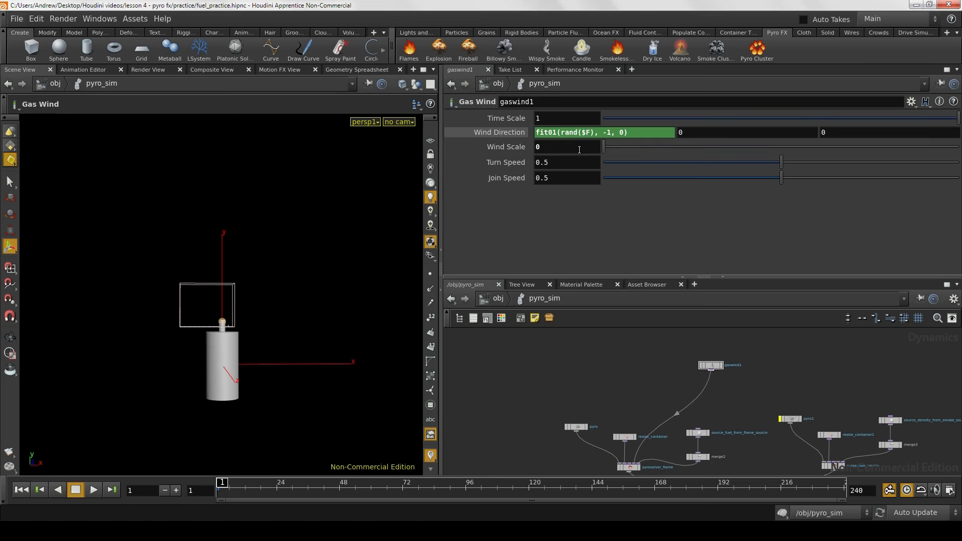
left_click(556, 147, "alt")
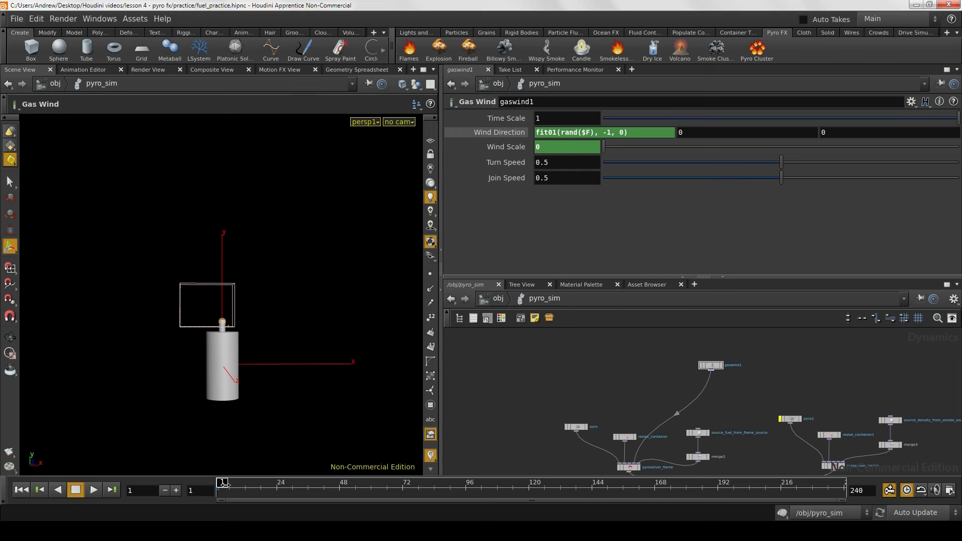
Step: Keyframe the Wind Scale at about 0.509 on frame 25 and at 0 on frame 50
left_click_drag(224, 483, 279, 488)
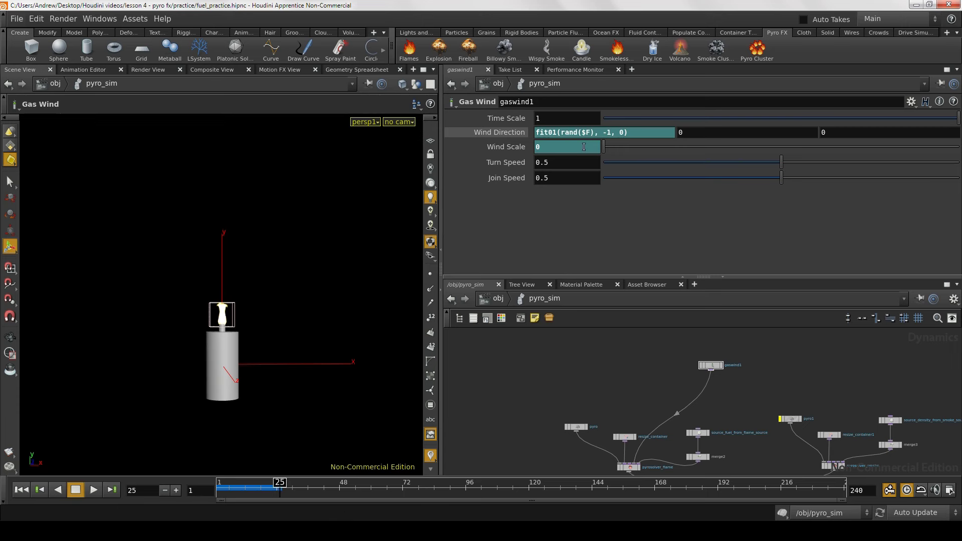
left_click_drag(621, 150, 794, 151)
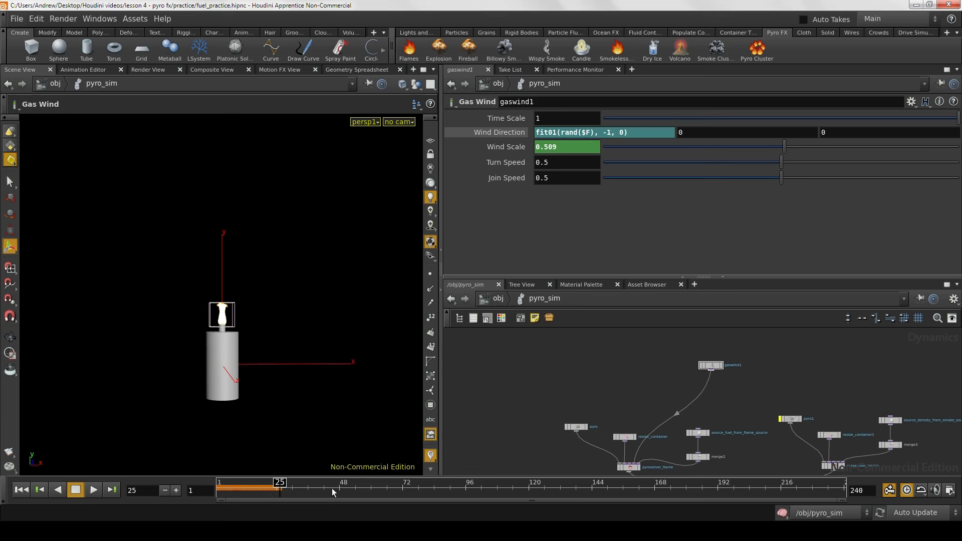
left_click(345, 486)
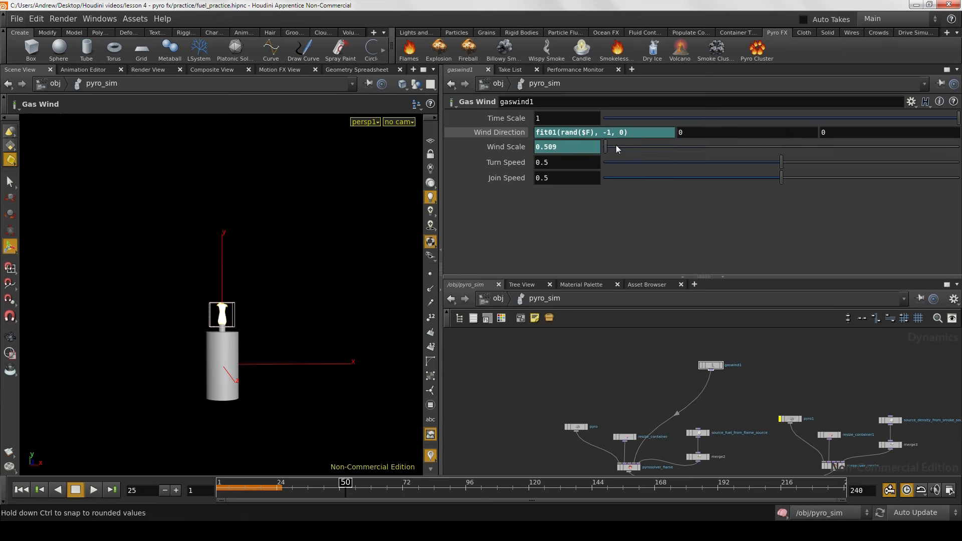
left_click_drag(615, 145, 595, 147)
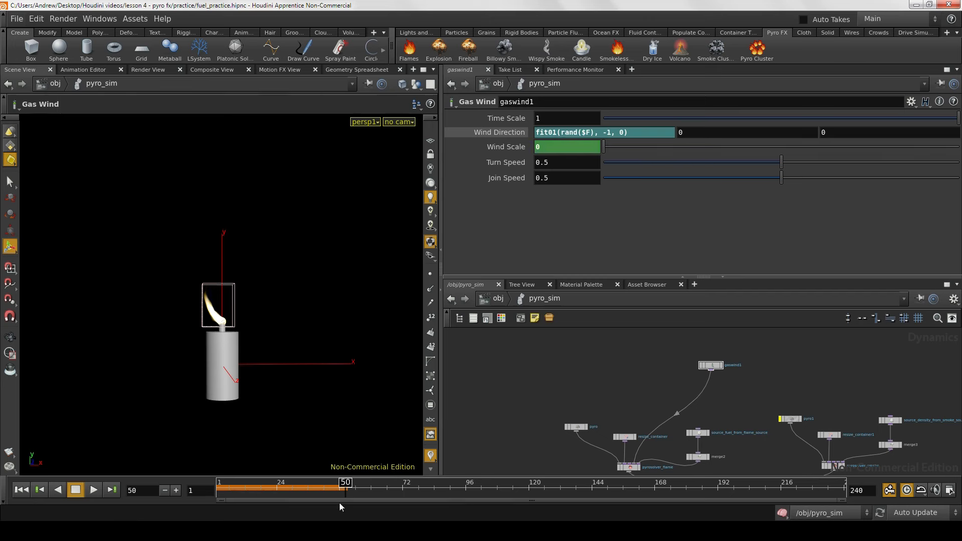
Step: Keyframe the Wind Scale at .5 on frame 72
left_click(404, 489)
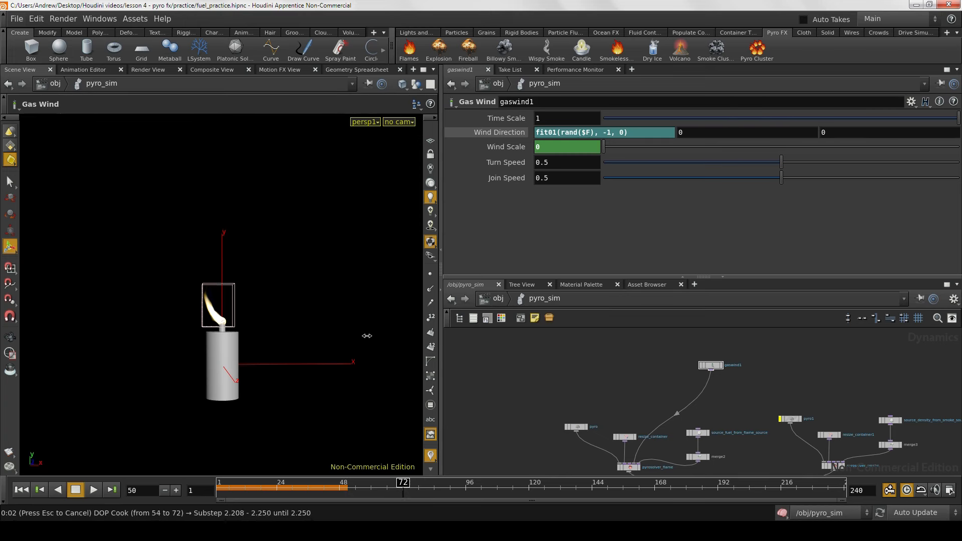
key("Escape")
left_click(710, 147)
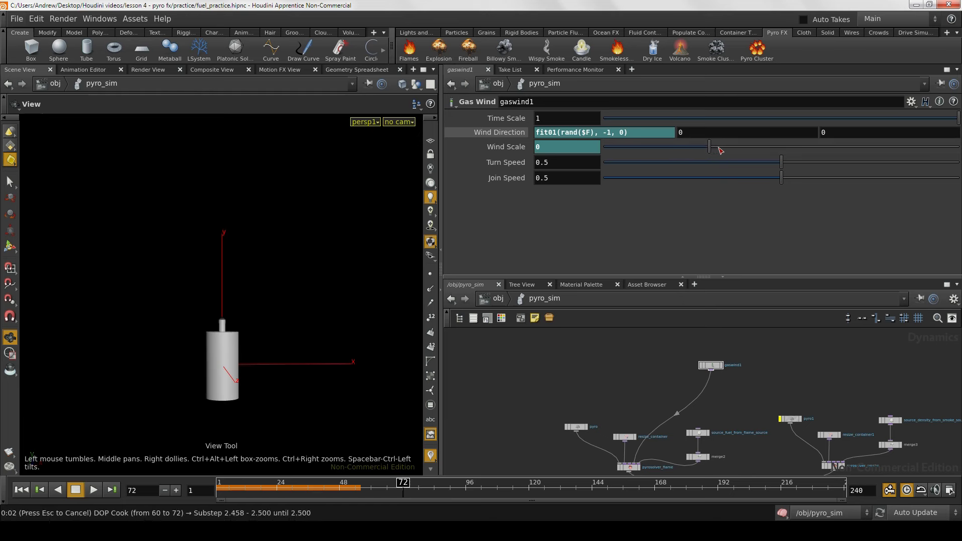
left_click(719, 147)
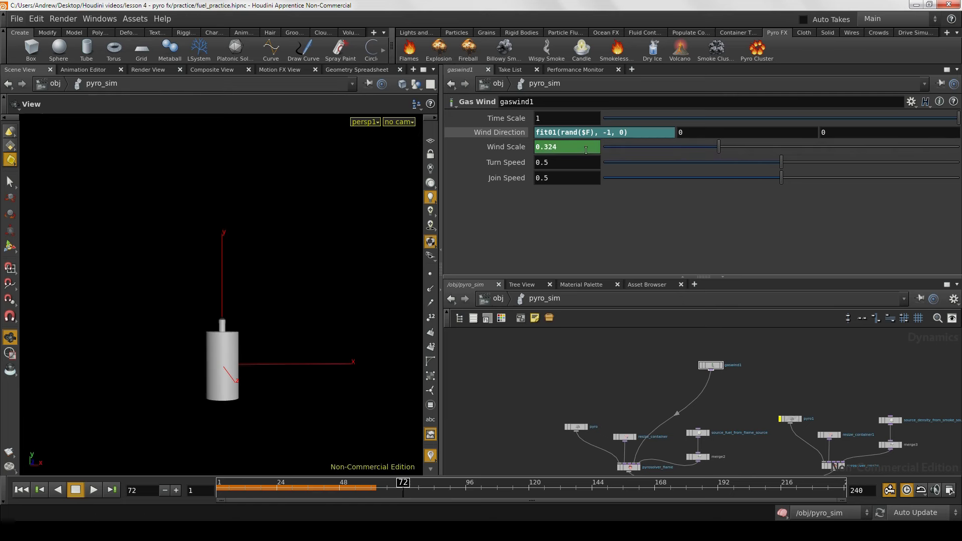
left_click_drag(585, 150, 433, 141)
type(".5")
key("Return")
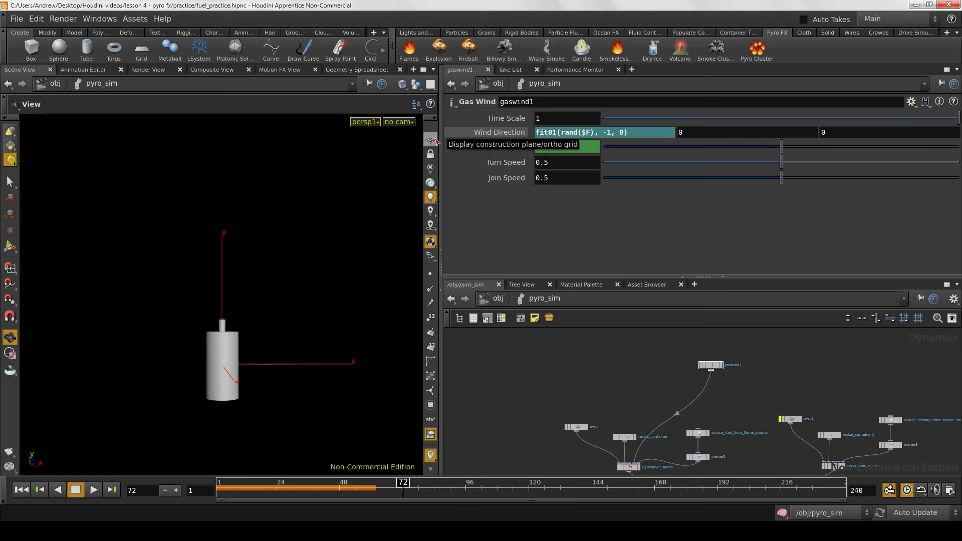
Step: Keyframe the Wind Scale at 0 on frame 96 and at about 0.103 on frame 120
left_click(467, 489)
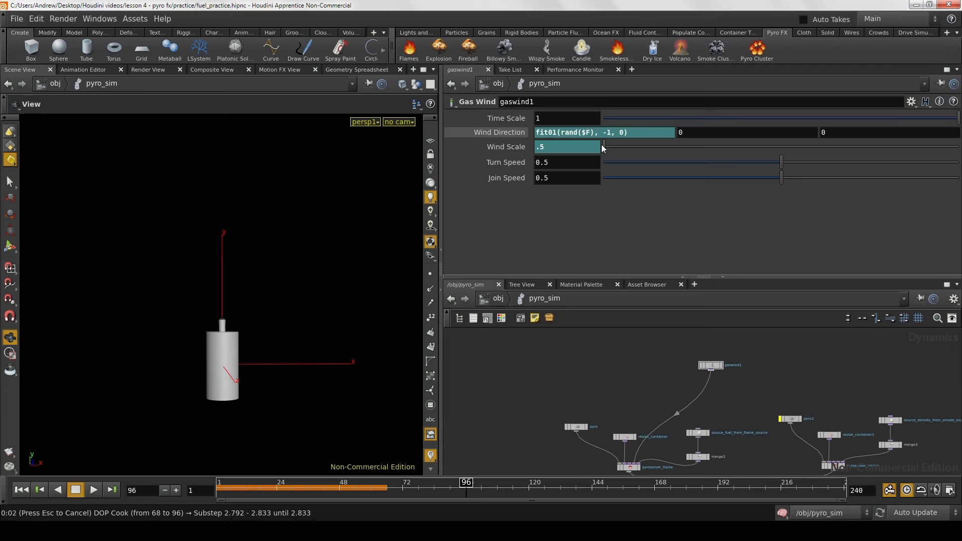
left_click_drag(605, 149, 600, 150)
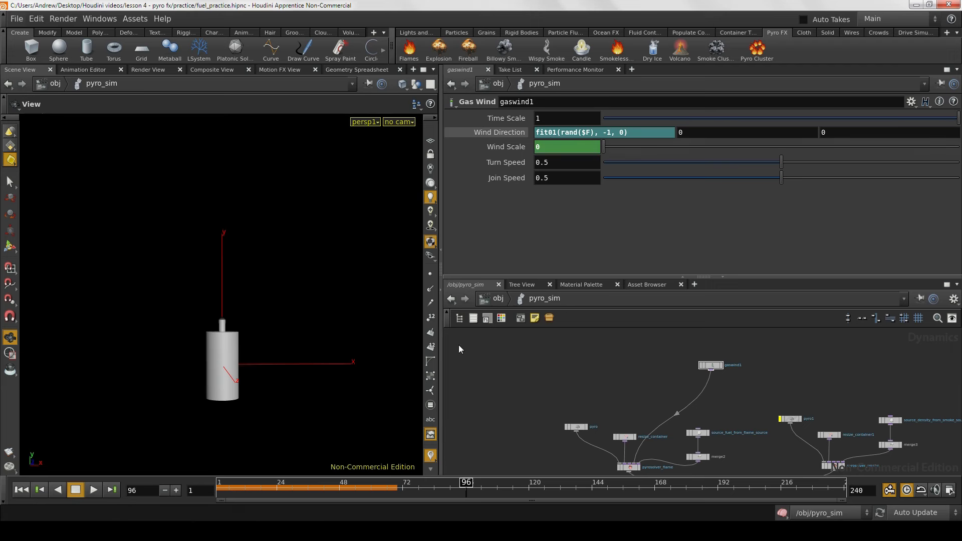
left_click(530, 490)
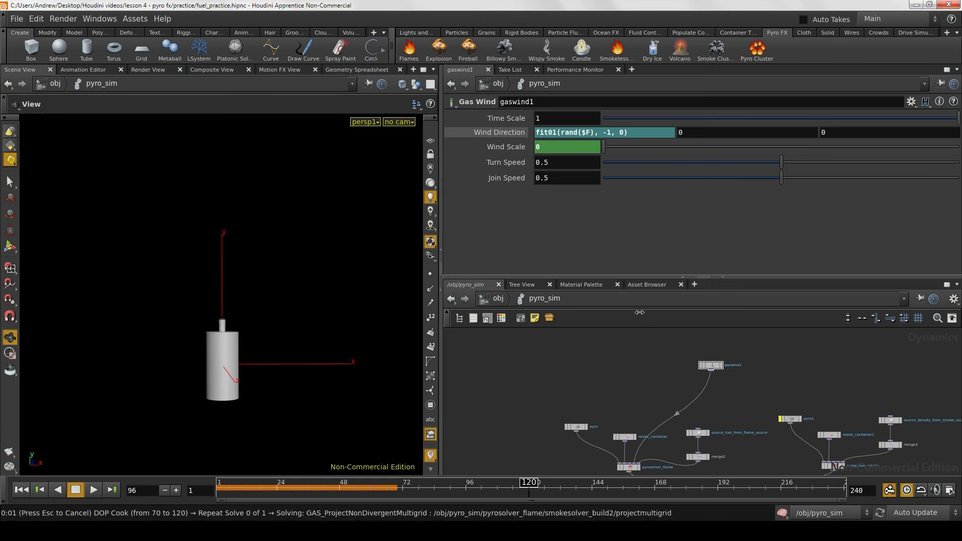
left_click(640, 149)
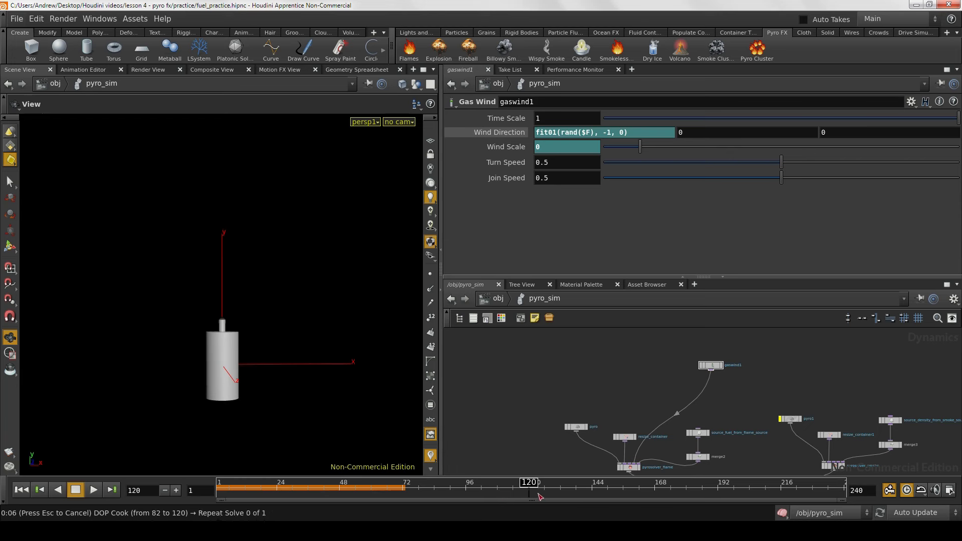
left_click(521, 489)
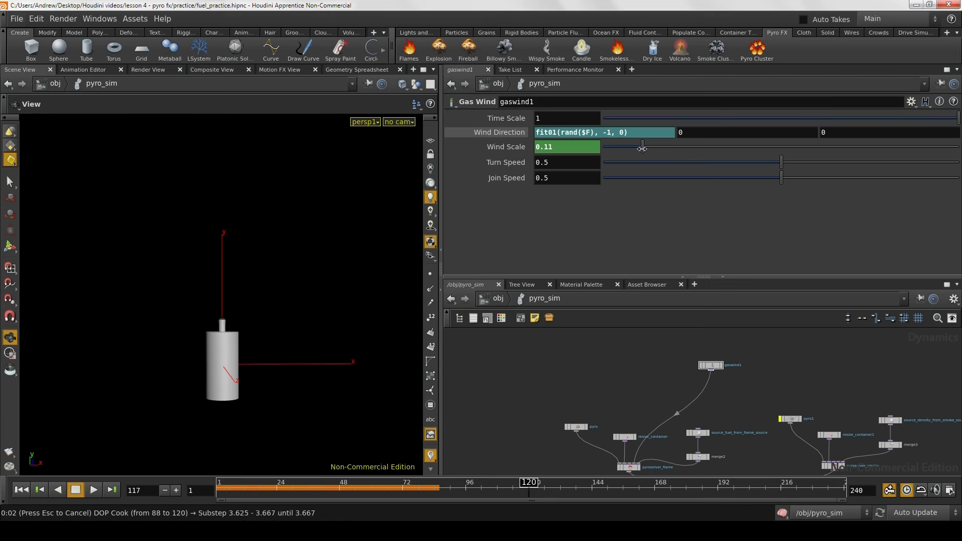
left_click_drag(642, 148, 640, 148)
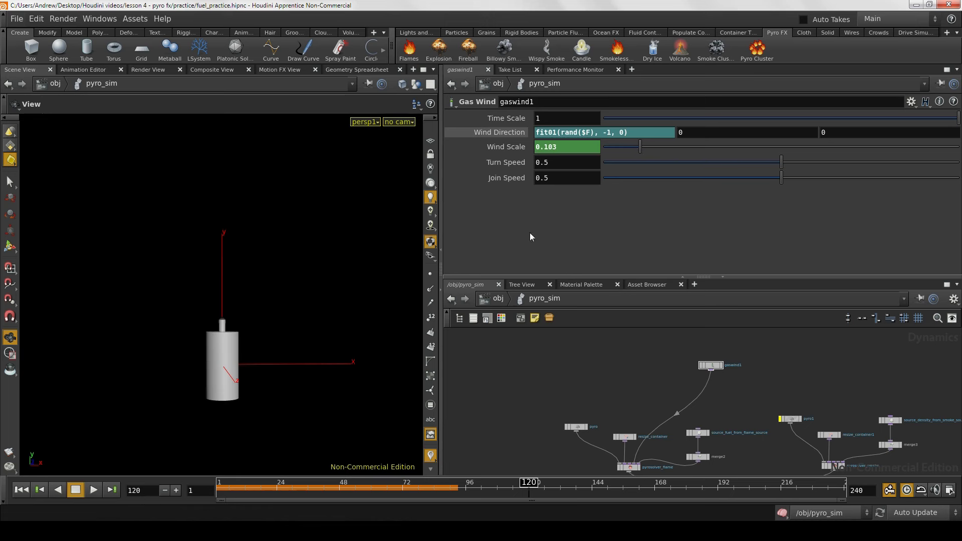
Step: Keyframe the Wind Scale of gaswind1 at 1.5 on frame 120
right_click(525, 492)
left_click(582, 5)
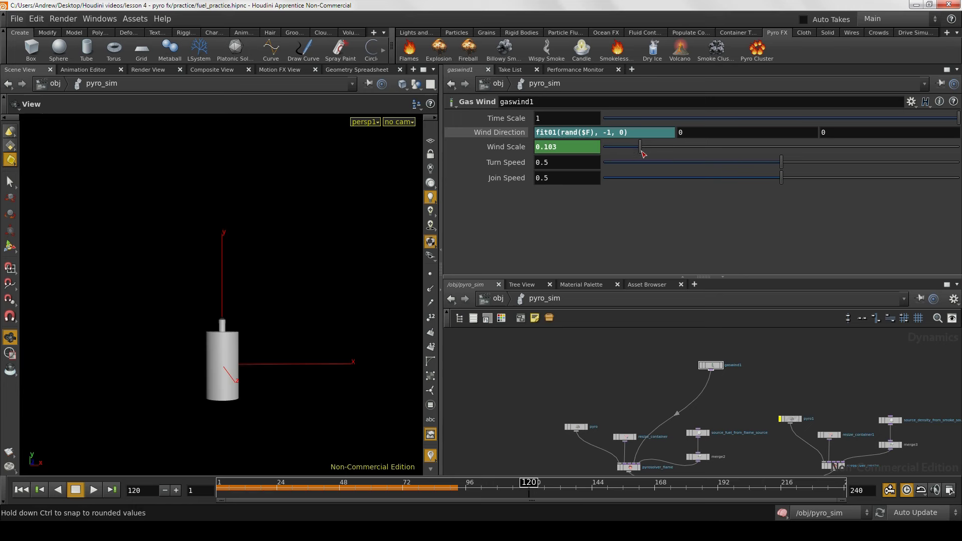
left_click_drag(641, 151, 644, 152)
left_click(878, 148)
double_click(587, 148)
type("1")
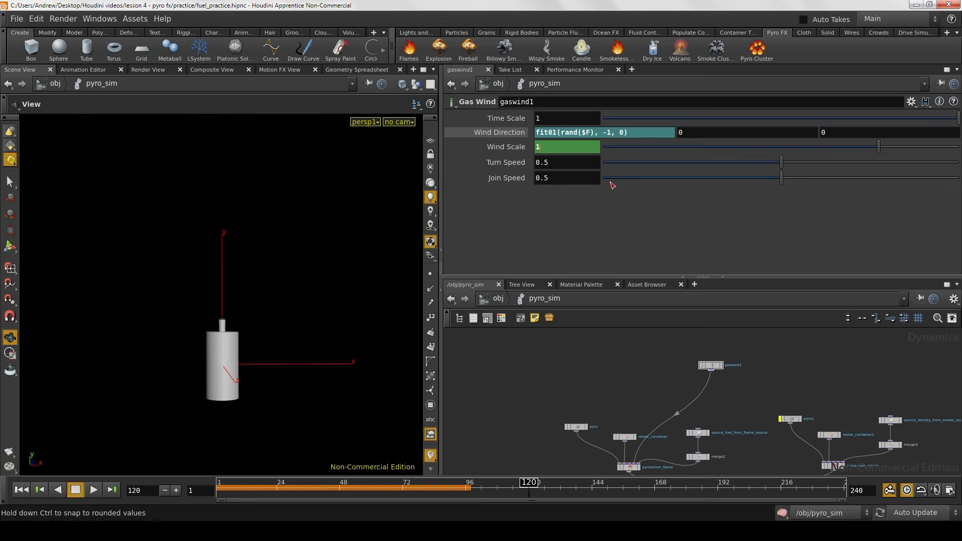
type(".5")
key("Return")
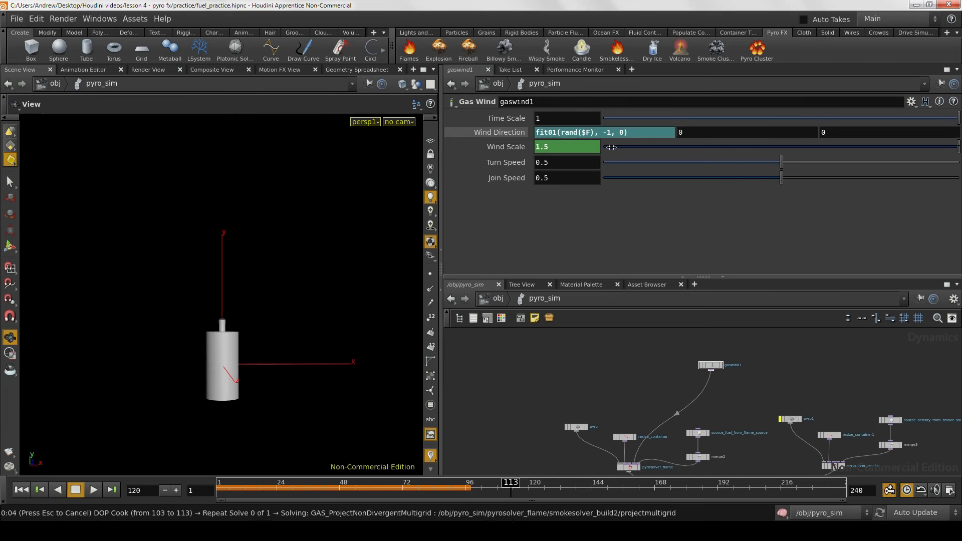
Step: Keyframe the Wind Scale of gaswind1 at 0 on frames 113 and 130
mouse_move(614, 146)
left_mouse_down()
mouse_move(602, 151)
mouse_move(610, 150)
left_mouse_up()
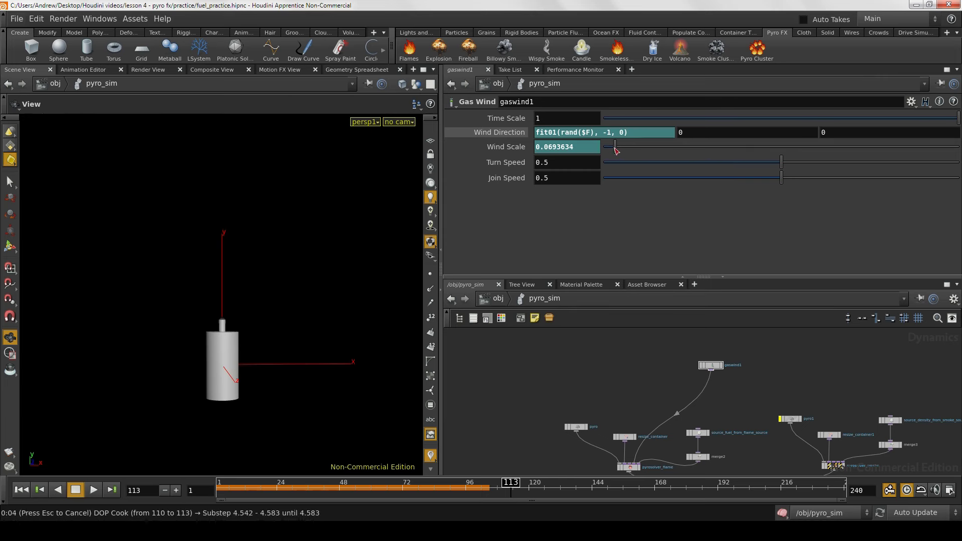
left_click_drag(615, 148, 602, 148)
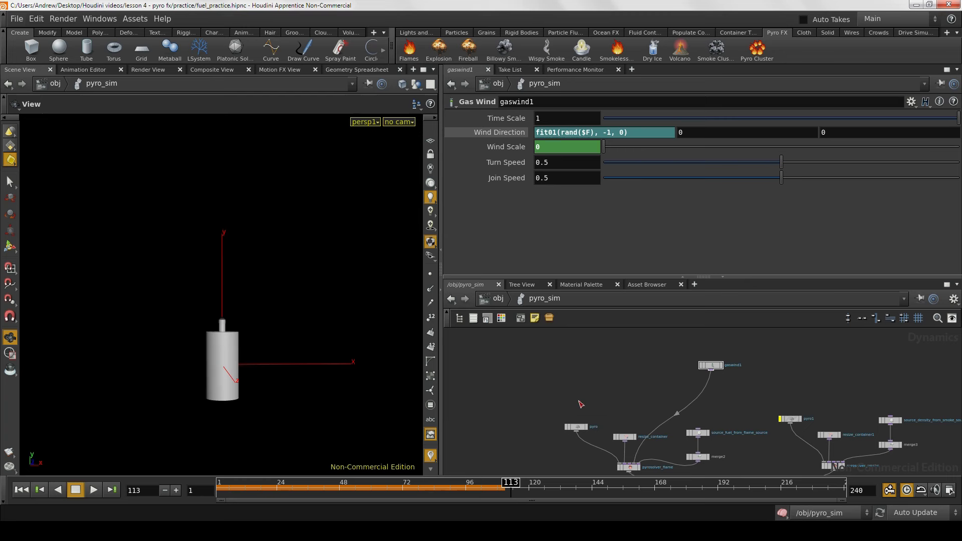
left_click(549, 486)
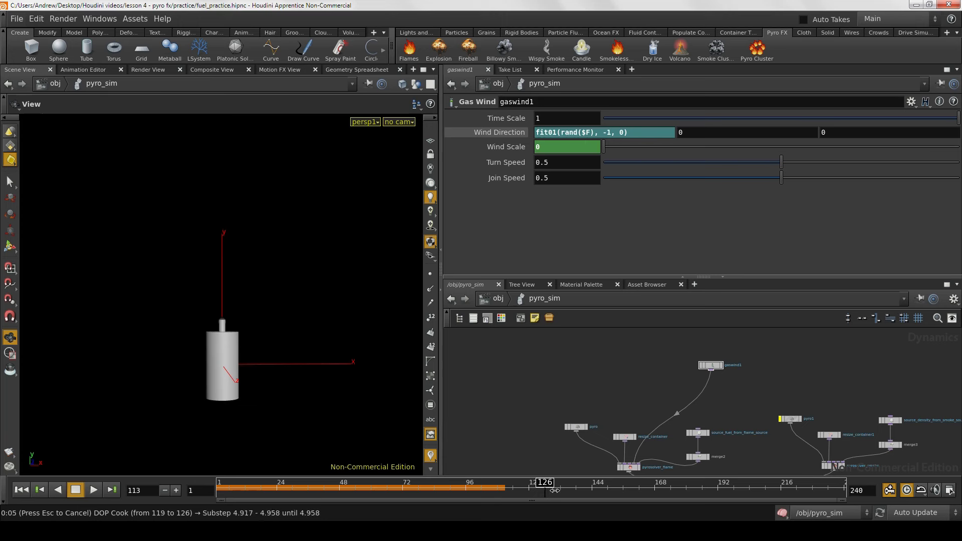
left_click(555, 490)
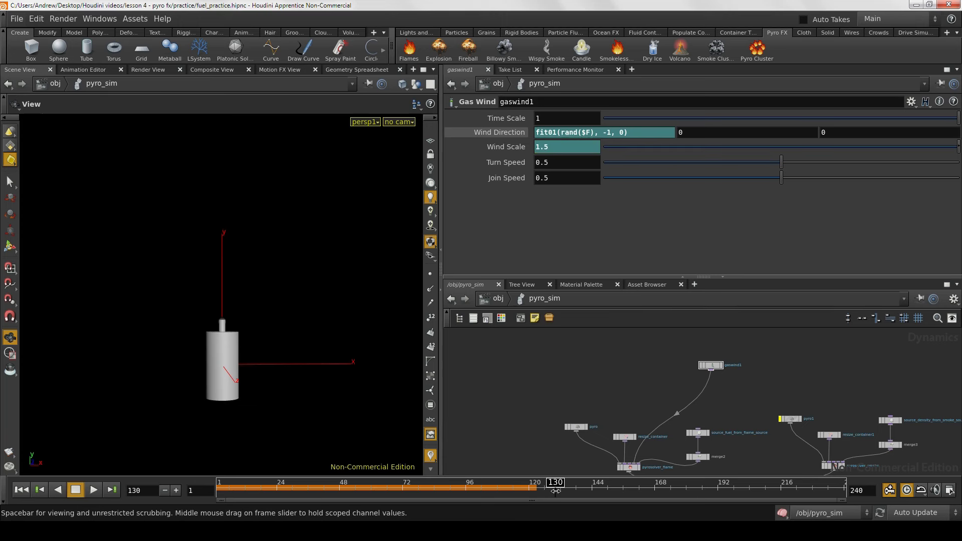
left_click(601, 149)
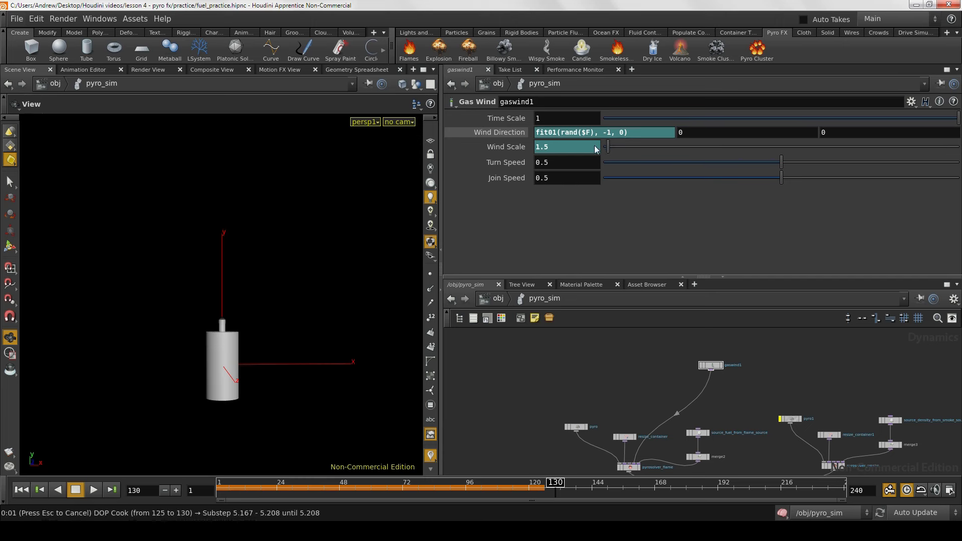
left_click_drag(609, 149, 601, 149)
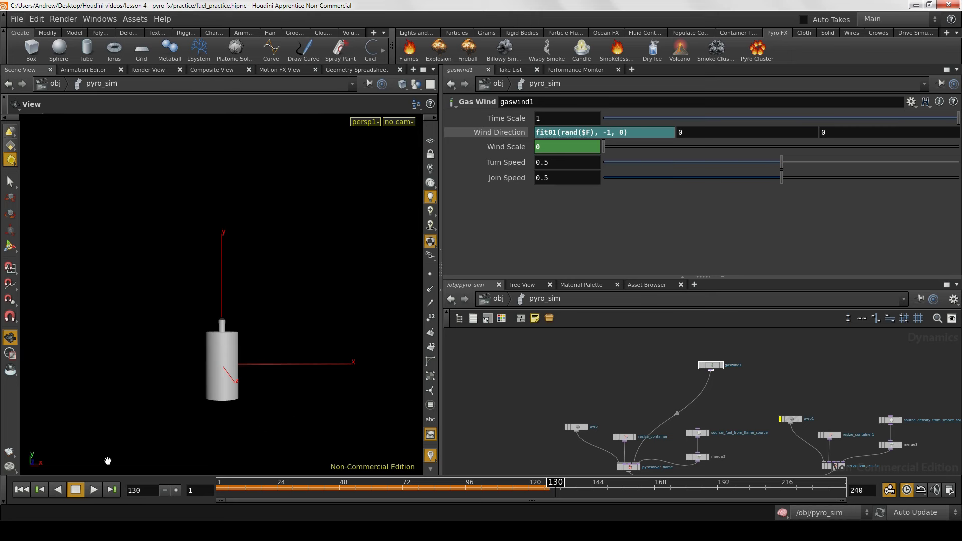
Step: Play the simulation from frame 1 and examine how the flame bends in the wind
left_click(22, 492)
right_click_drag(350, 273, 307, 439)
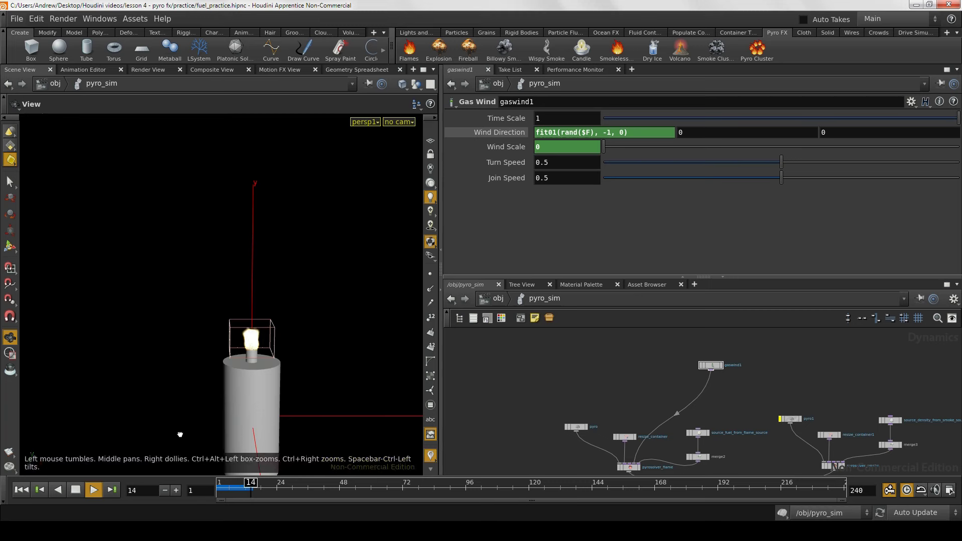
mouse_move(180, 434)
left_mouse_down()
mouse_move(354, 423)
mouse_move(161, 432)
left_mouse_up()
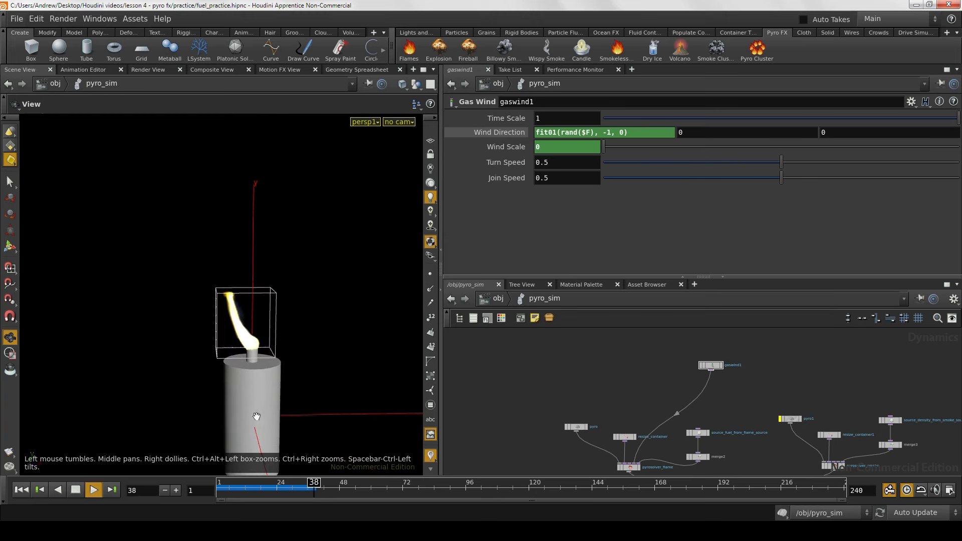
right_click_drag(223, 416, 178, 419)
left_click_drag(178, 419, 155, 402)
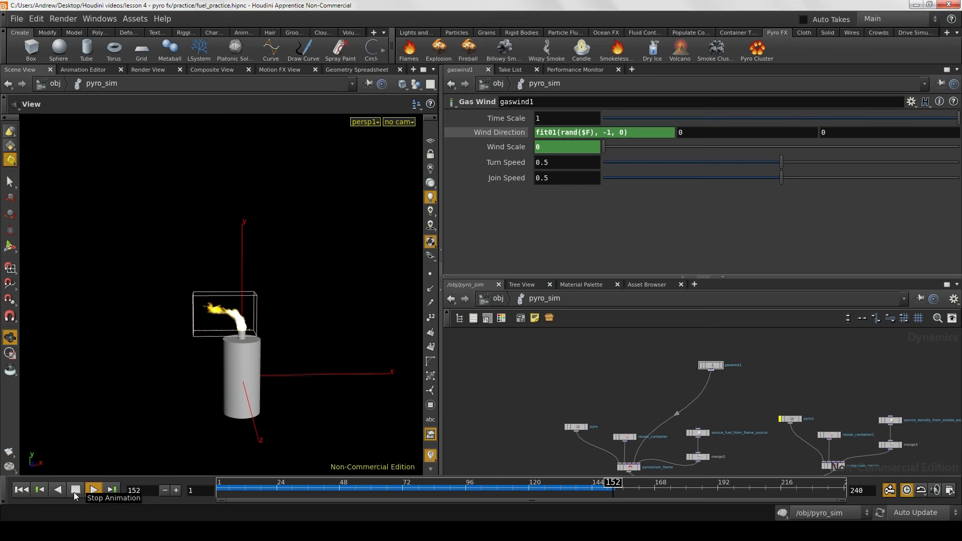
Step: Stop playback, scrub through the cached frames and examine the blown flame closely around frame 131
left_click(75, 490)
left_click(252, 485)
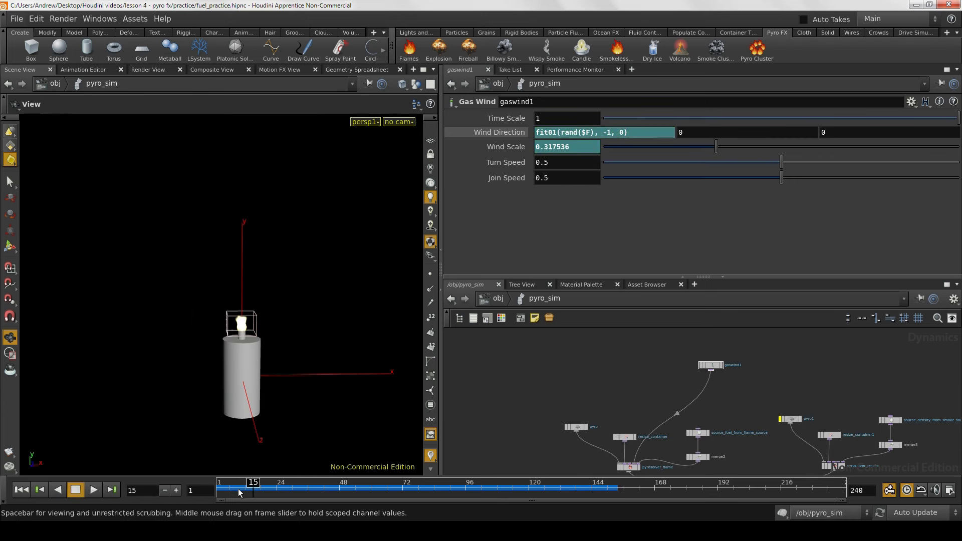
left_click_drag(253, 484, 563, 486)
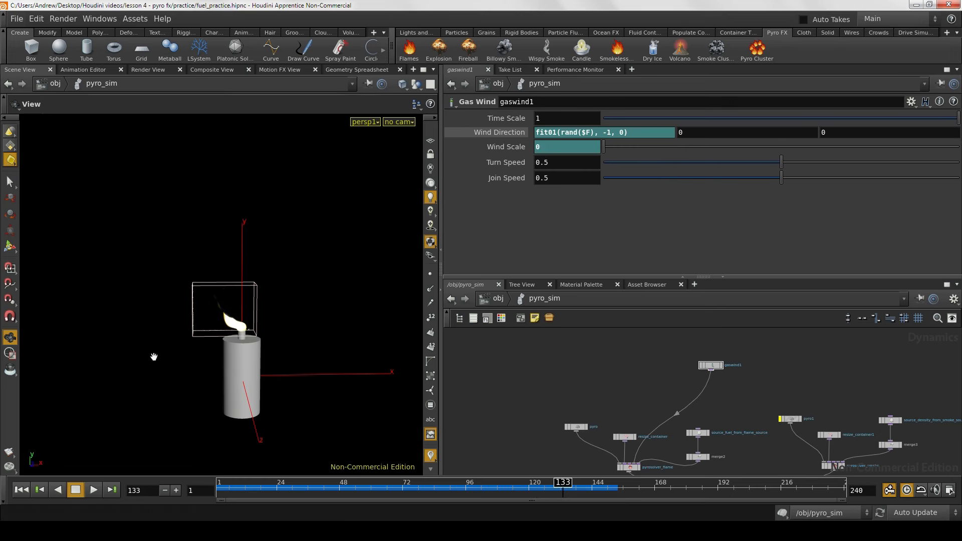
right_click_drag(205, 356, 354, 317)
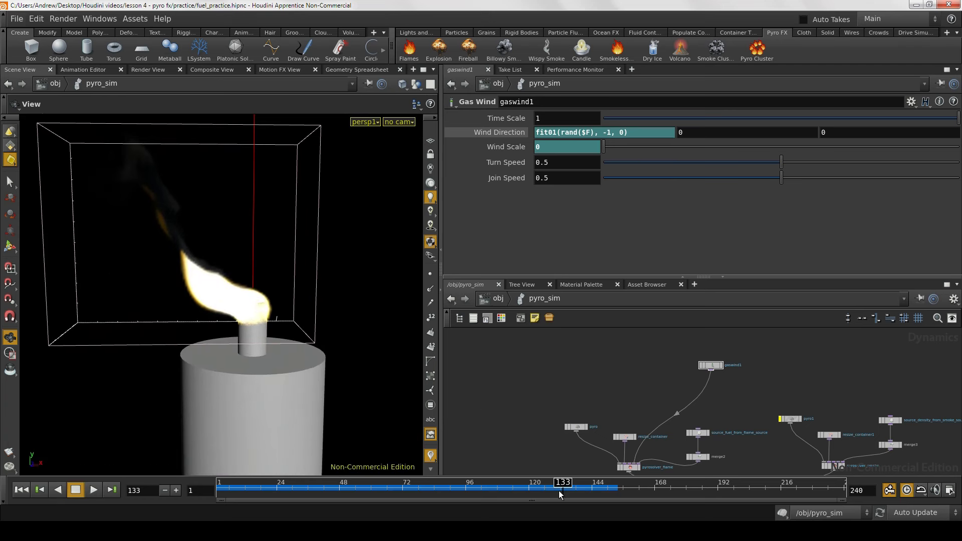
mouse_move(562, 490)
left_mouse_down()
mouse_move(526, 481)
mouse_move(568, 475)
mouse_move(506, 471)
mouse_move(566, 477)
mouse_move(548, 480)
mouse_move(557, 482)
left_mouse_up()
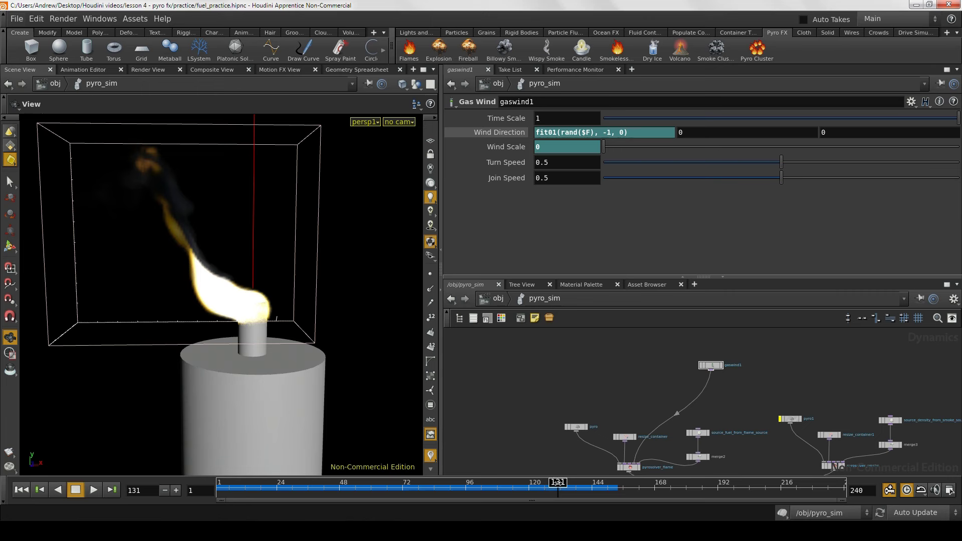
Step: Keyframe the Activation of source_fuel_from_flame_source at 1 on frame 130 and at 0 on frame 131
scroll(642, 415, "up", 4)
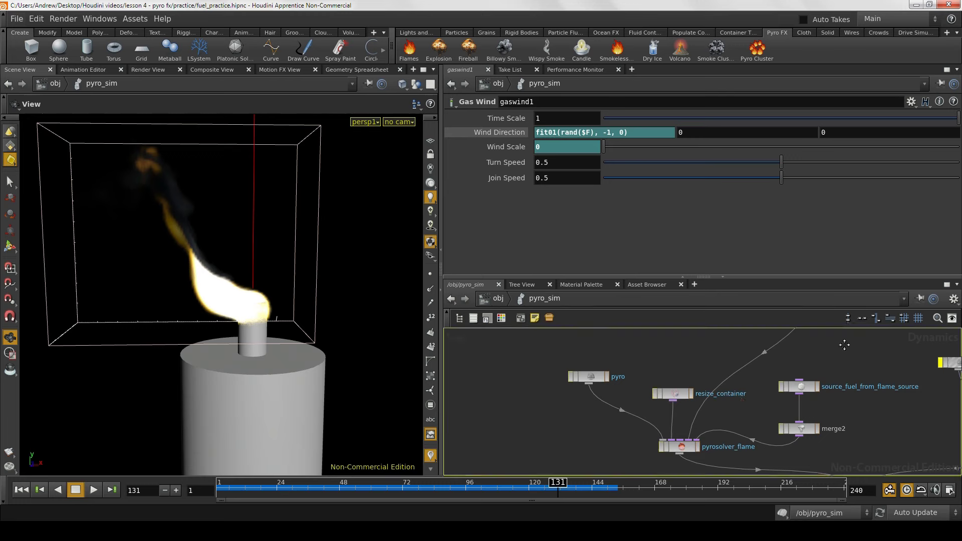
middle_click_drag(824, 386, 756, 425)
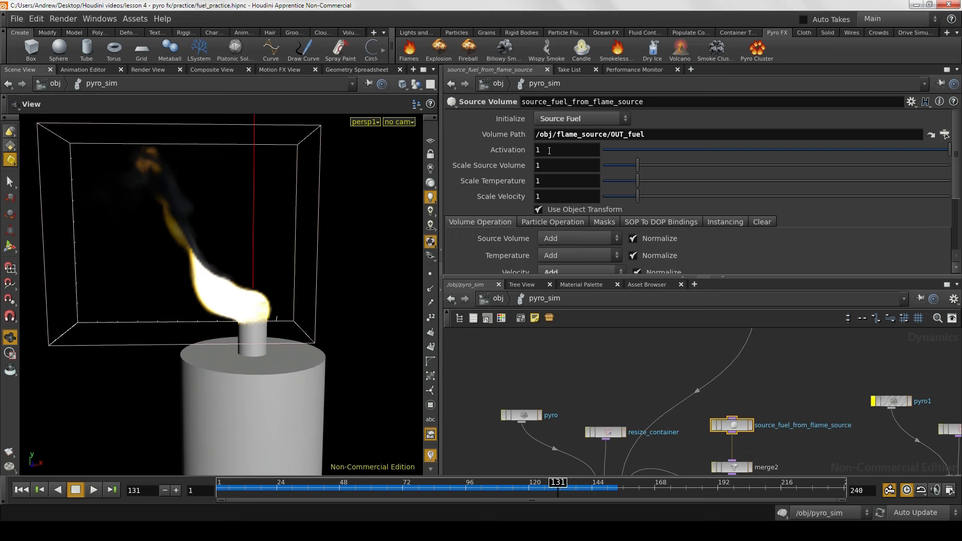
left_click(164, 491)
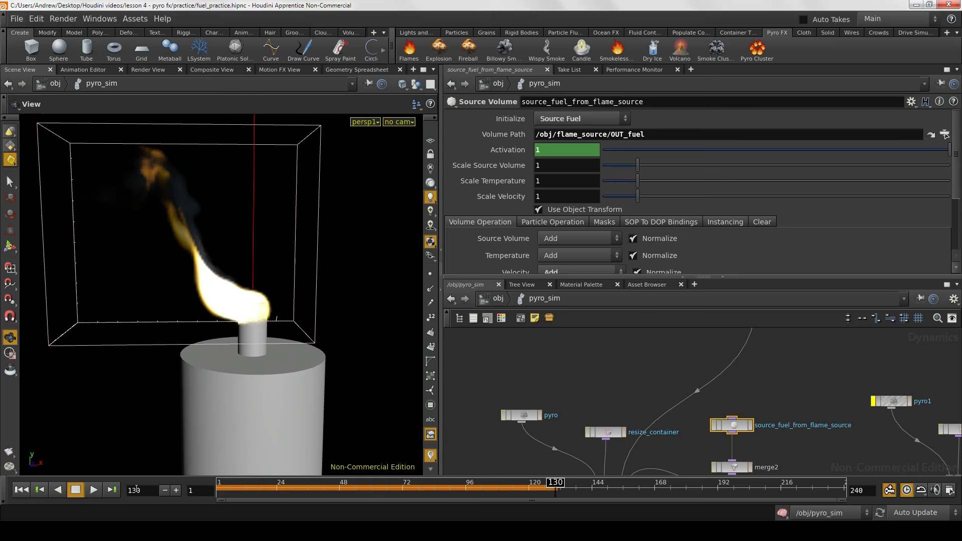
left_click(175, 490)
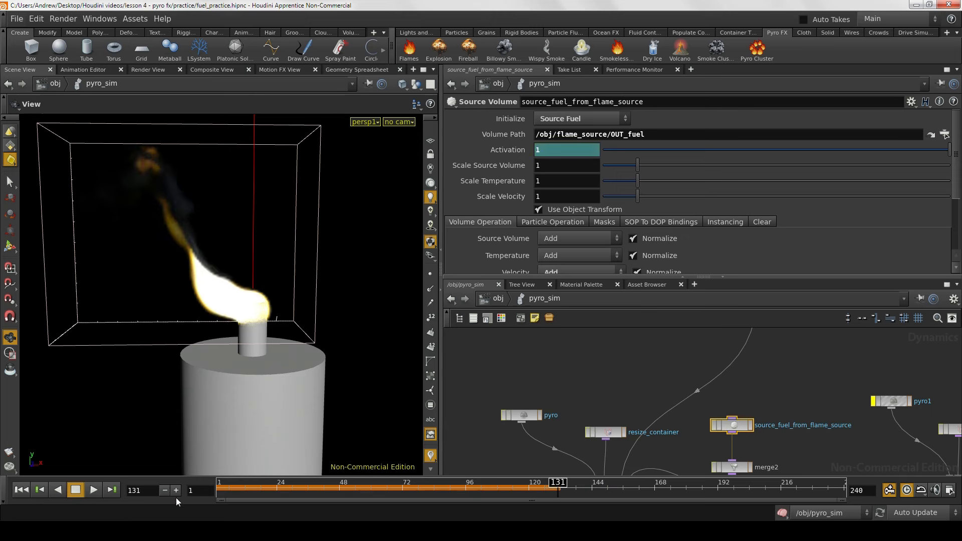
left_click(616, 151)
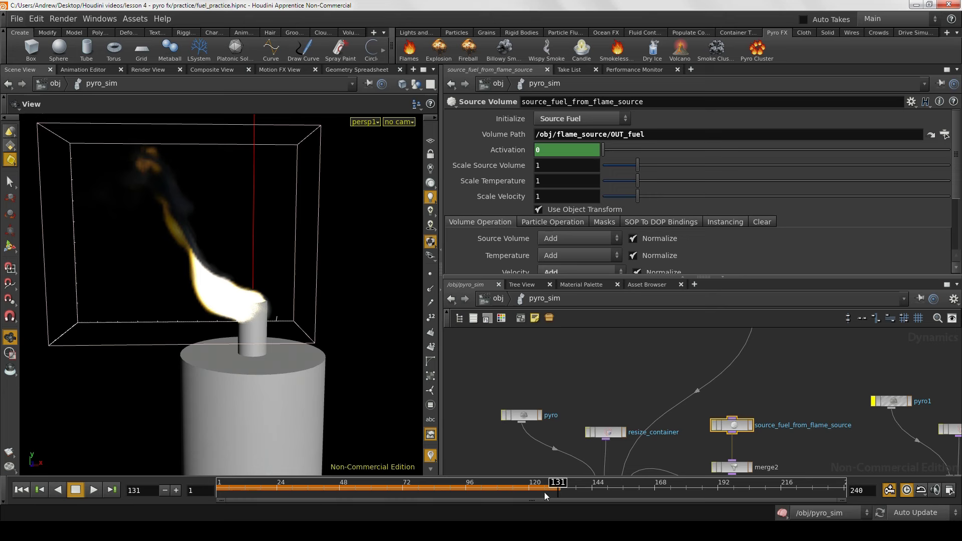
Step: Play the simulation from frame 111, stop it, and scrub back to frame 155 to examine how the flame goes out
left_click(506, 486)
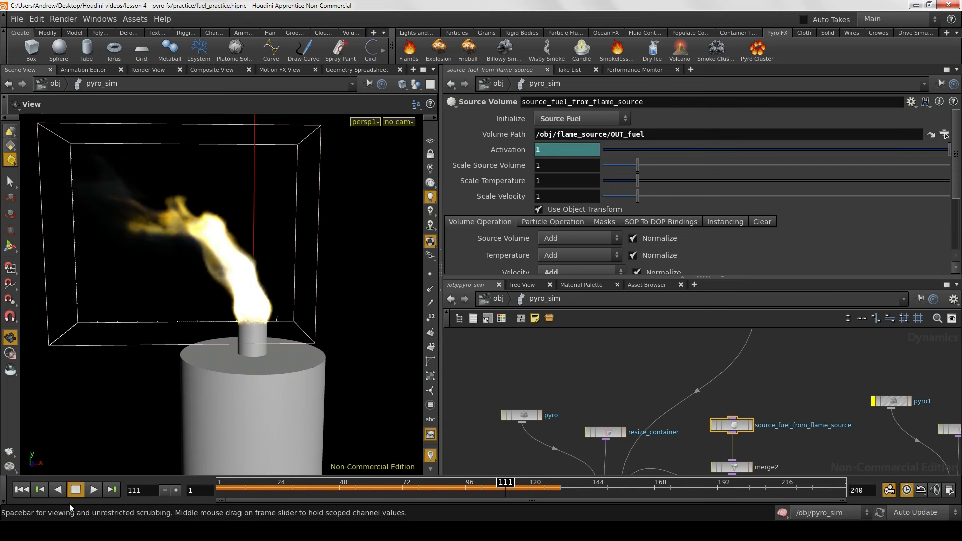
left_click(94, 489)
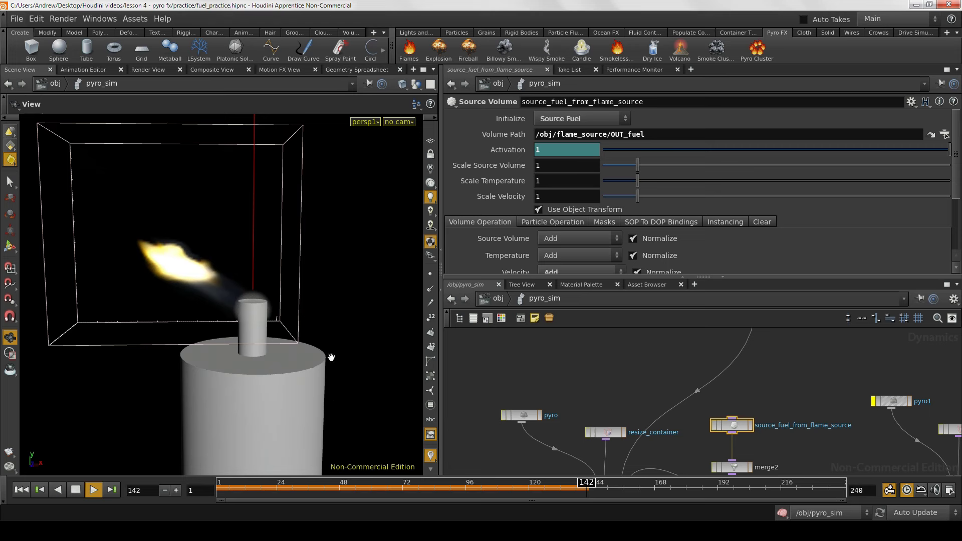
right_click_drag(247, 358, 227, 360)
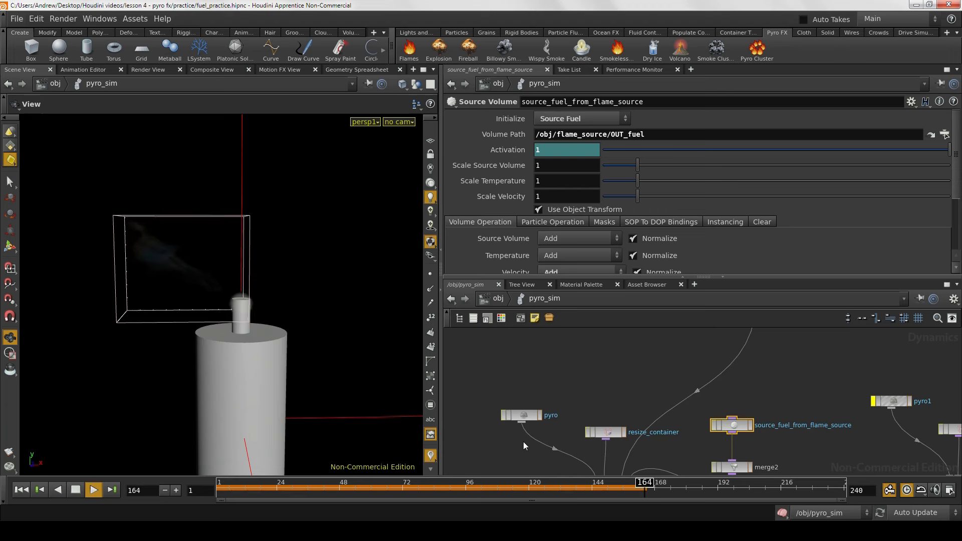
left_click(76, 490)
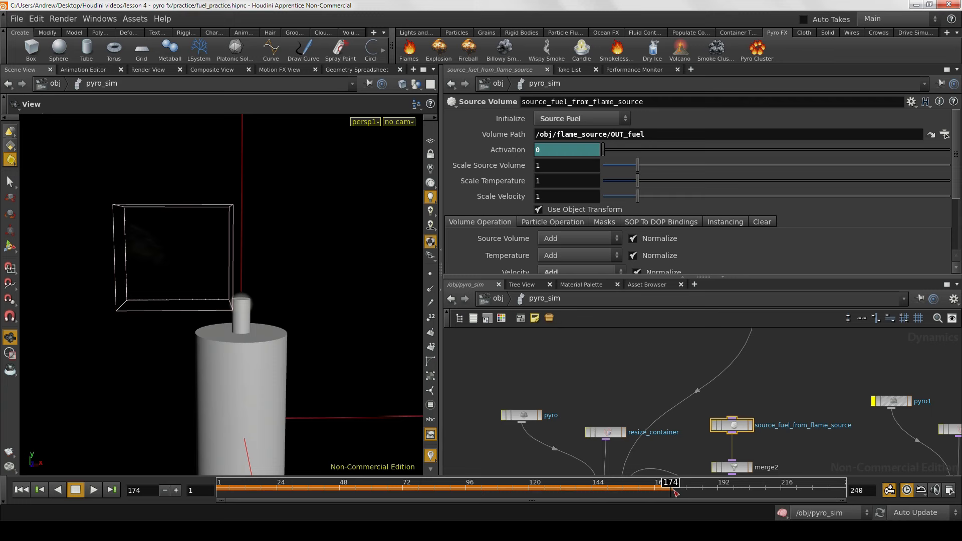
left_click_drag(671, 484, 620, 494)
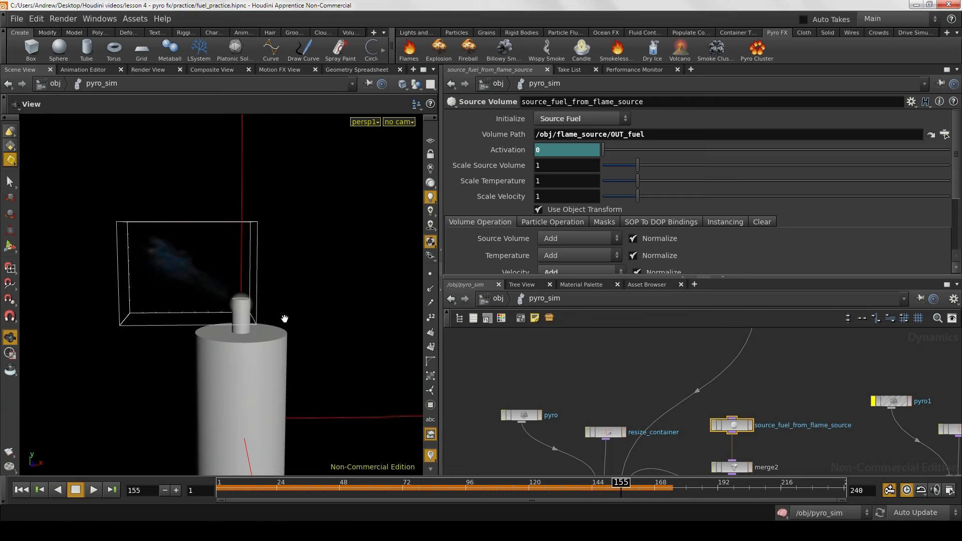
right_click_drag(284, 318, 269, 309)
left_click_drag(270, 309, 185, 285)
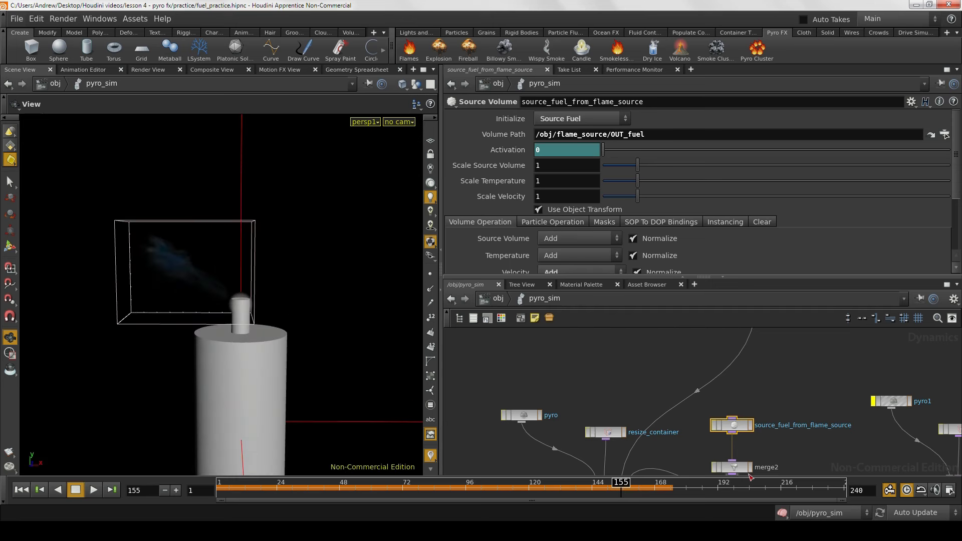
Step: Return the simulation to frame 1
middle_click_drag(793, 373, 679, 365)
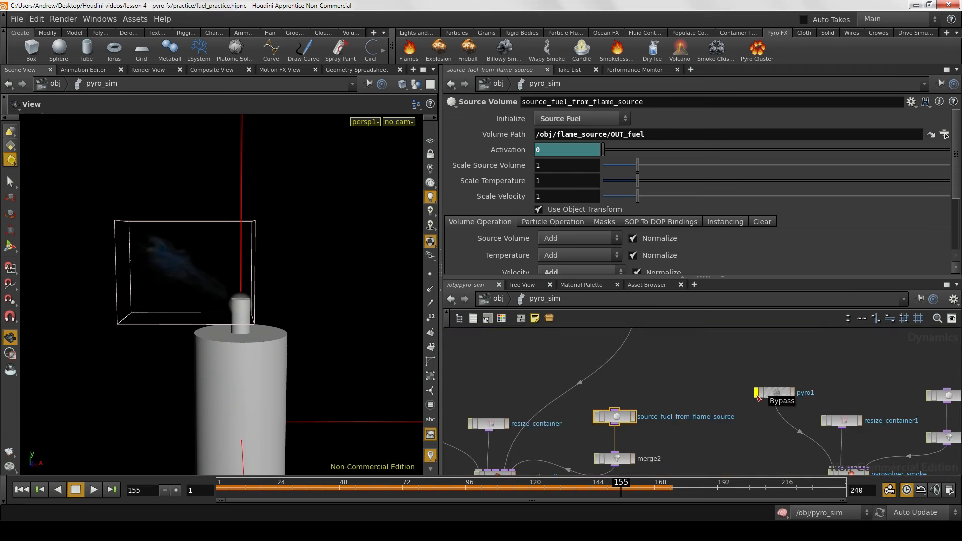
middle_click_drag(778, 449, 682, 396)
scroll(682, 395, "down", 3)
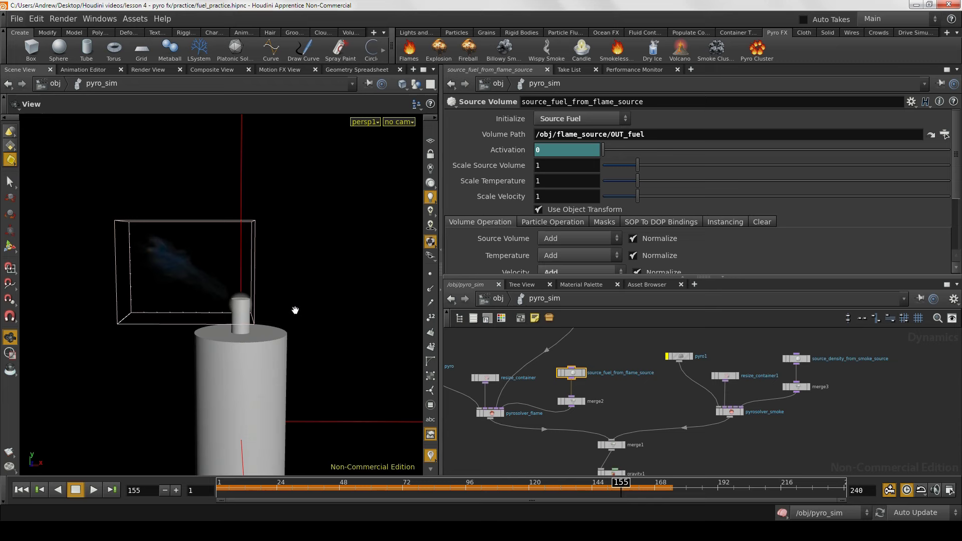
right_click_drag(295, 310, 243, 344)
left_click(25, 494)
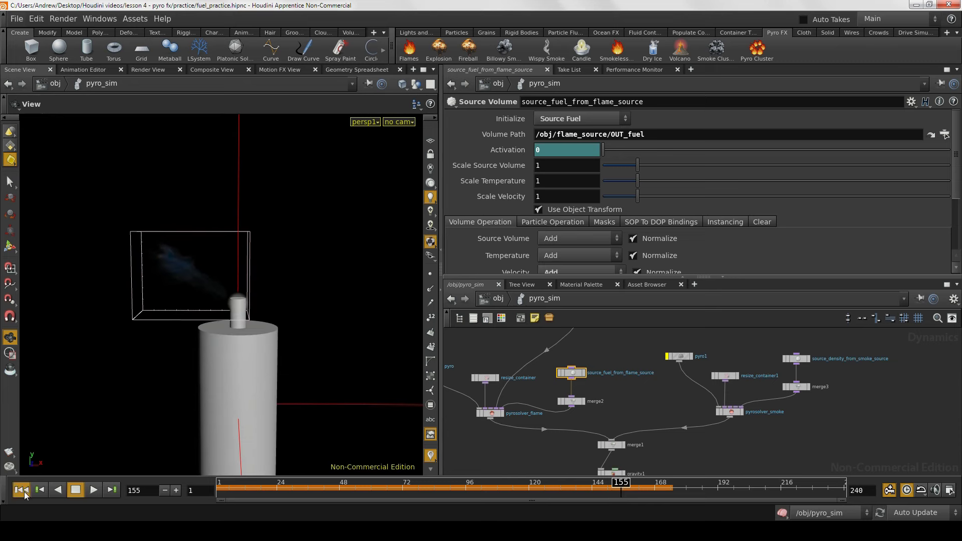
left_click(24, 492)
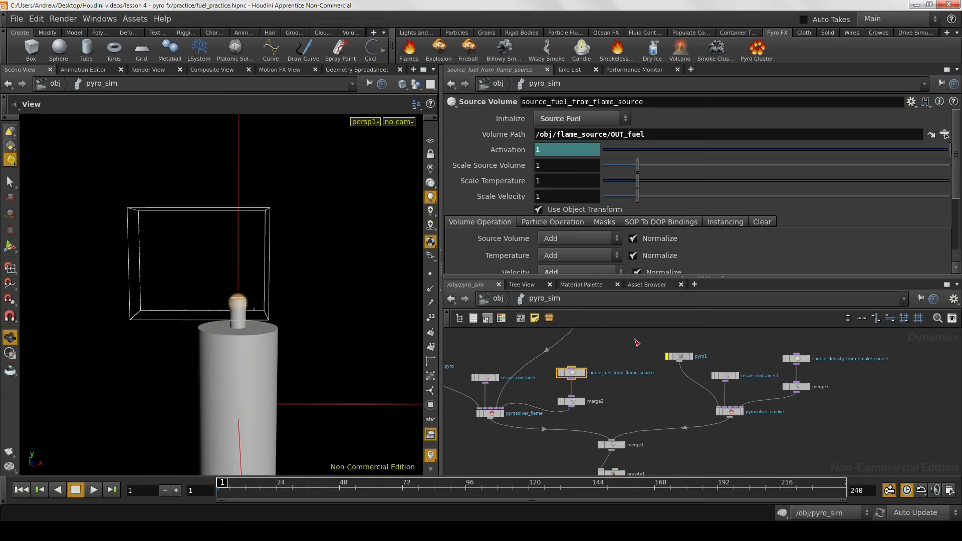
Step: Connect gaswind1 to pyrosolver_smoke as well, and rearrange the gaswind1 and pyro1 nodes to tidy the network
middle_click_drag(635, 340, 640, 393)
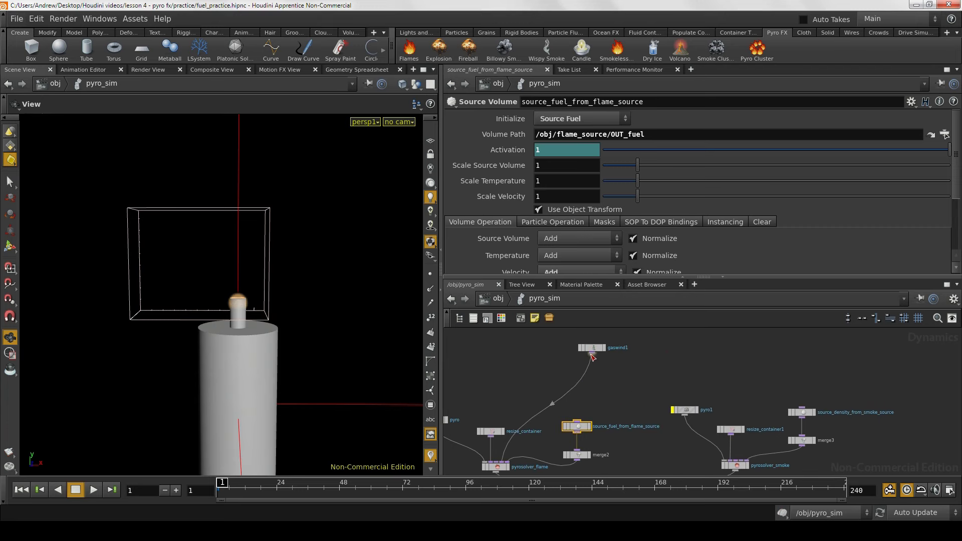
left_click_drag(592, 355, 743, 464)
left_click_drag(598, 353, 592, 369)
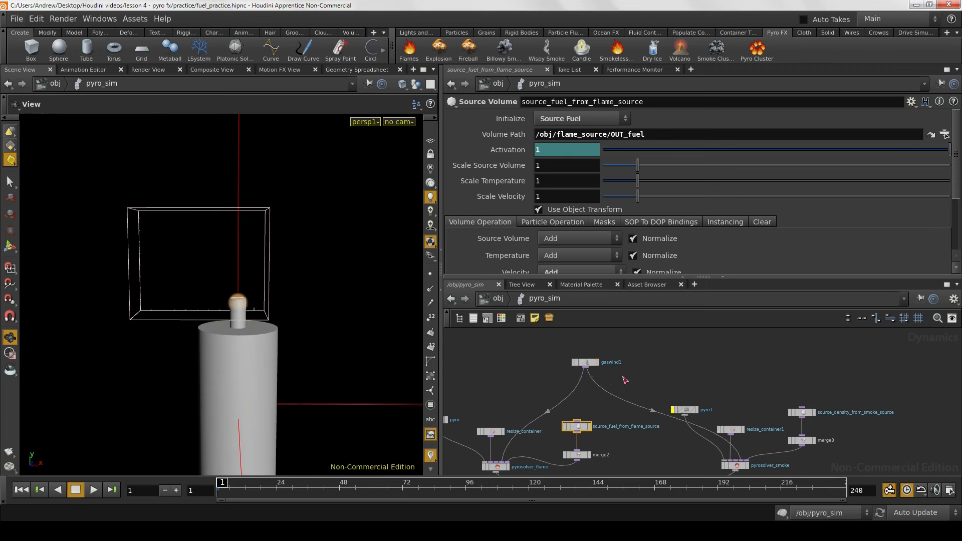
left_click_drag(691, 409, 680, 436)
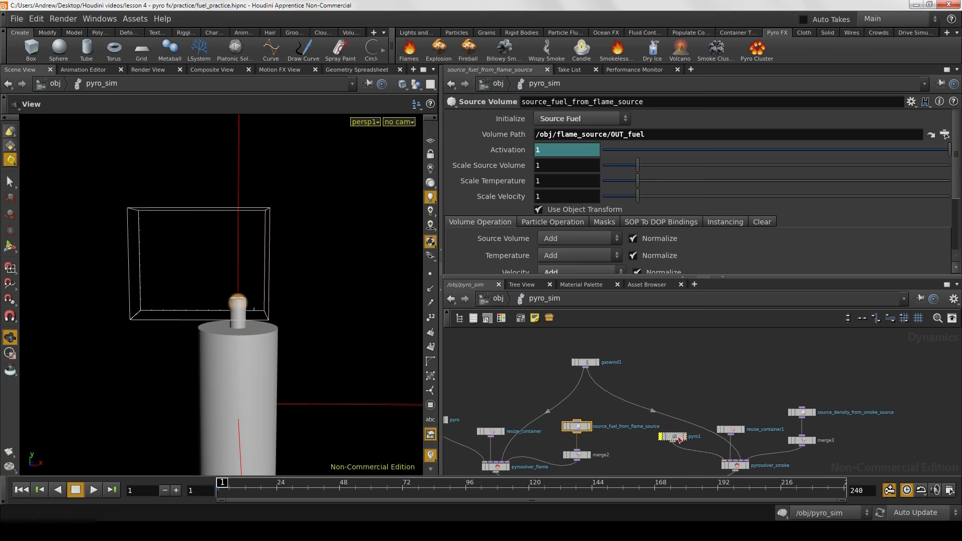
left_click_drag(590, 364, 621, 358)
mouse_move(647, 408)
right_mouse_down()
mouse_move(610, 404)
mouse_move(652, 410)
right_mouse_up()
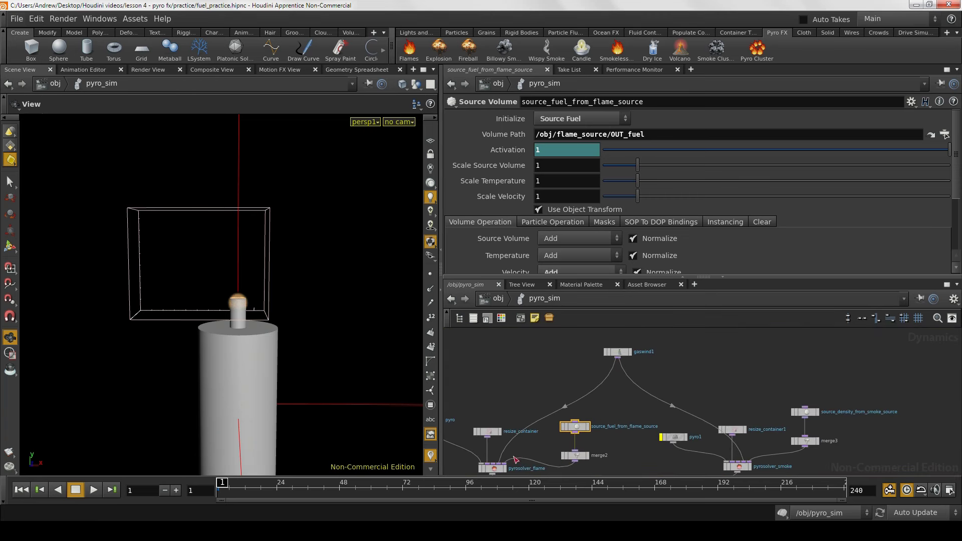
Step: Play the simulation past the blow-out and scrub to frame 146 to examine how the smoke reacts to the wind
right_click_drag(622, 404, 639, 413)
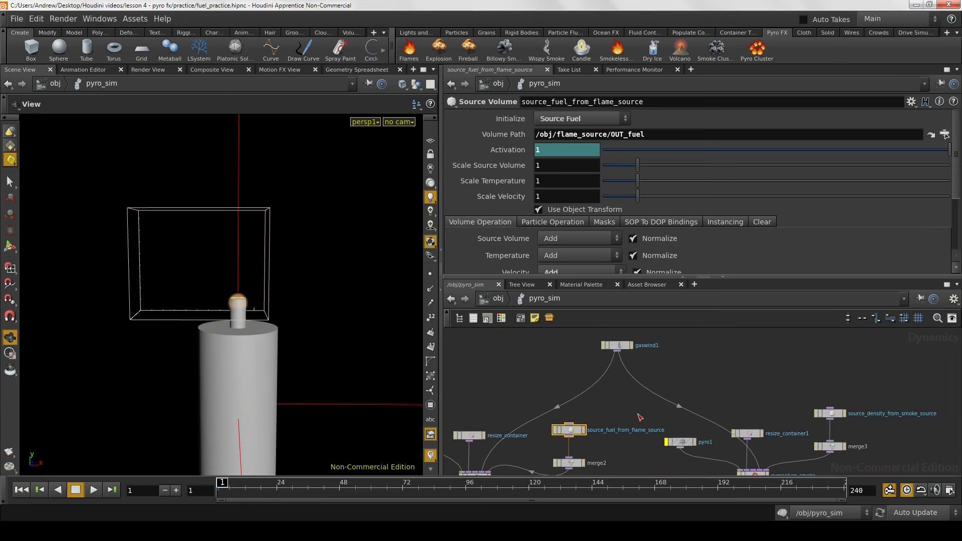
middle_click_drag(640, 417, 624, 365)
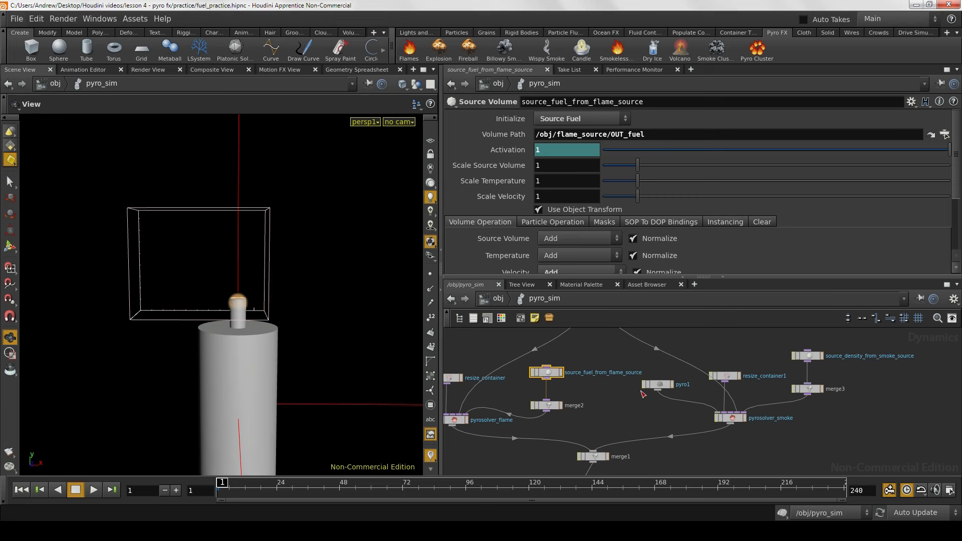
middle_click_drag(624, 414, 703, 426)
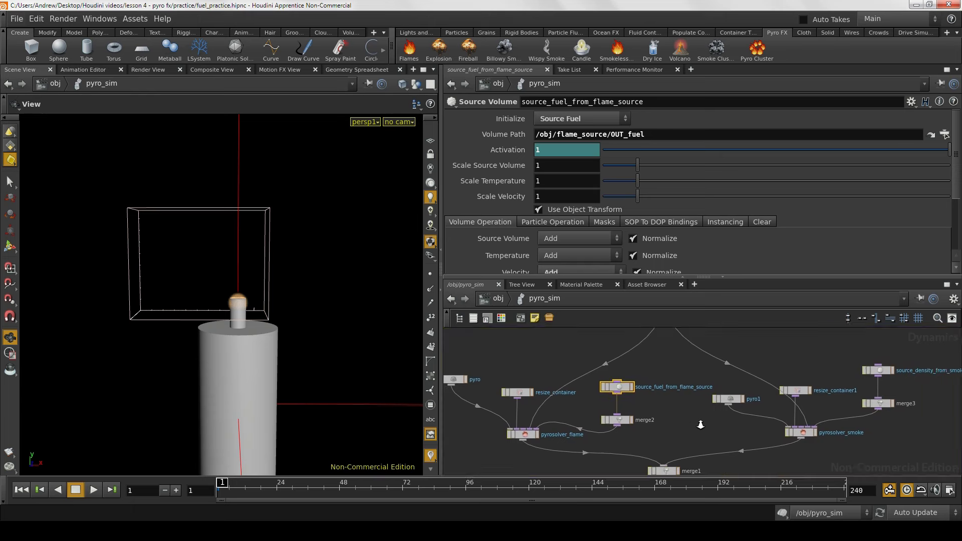
right_click_drag(701, 426, 675, 422)
middle_click_drag(675, 422, 670, 404)
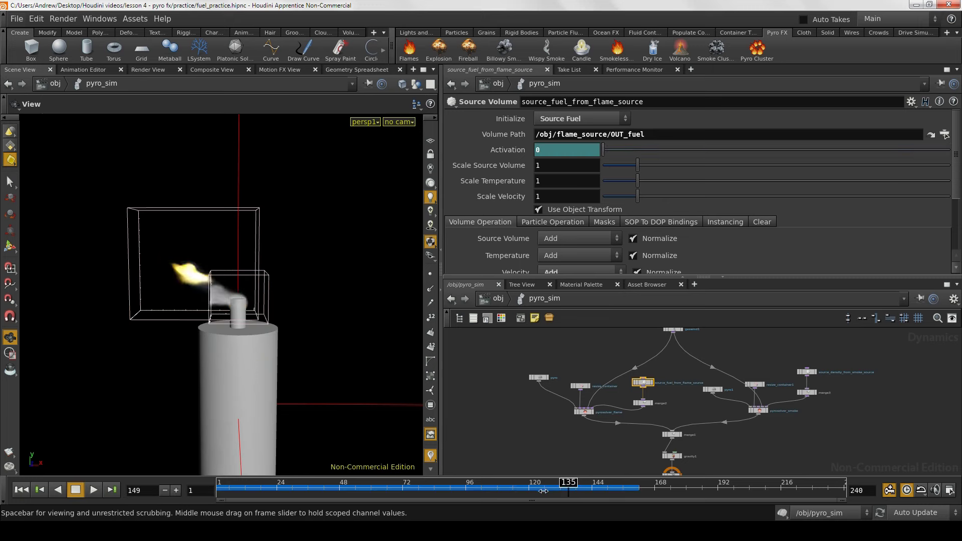
left_click_drag(563, 493, 597, 488)
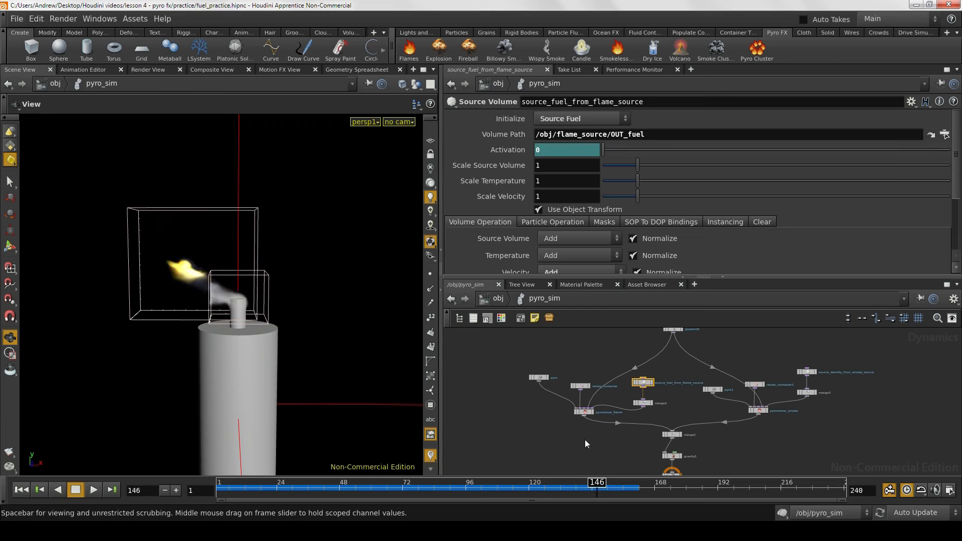
Step: Display the pyro1 smoke container's handles in the viewport and extend the container along X in the wind's direction and upward along Y
scroll(714, 413, "up", 6)
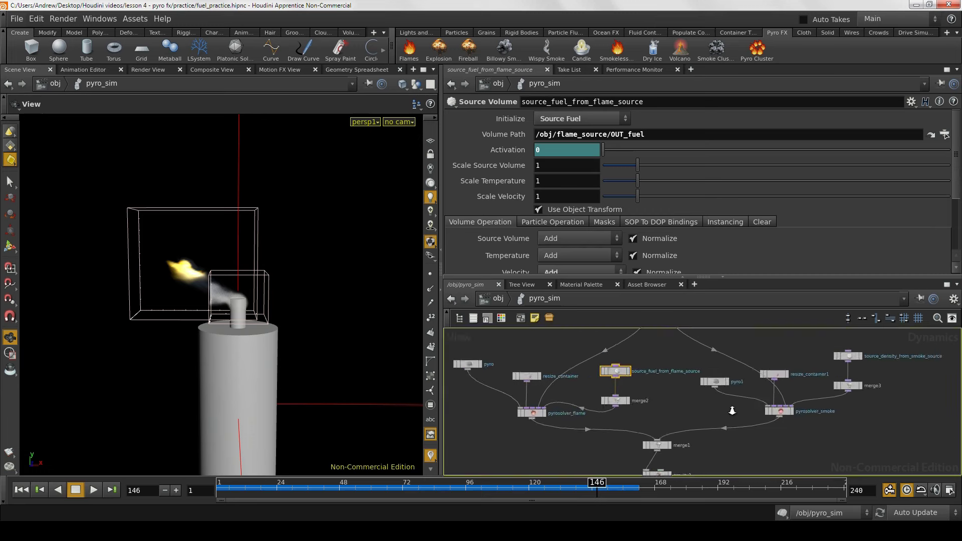
left_click(688, 397)
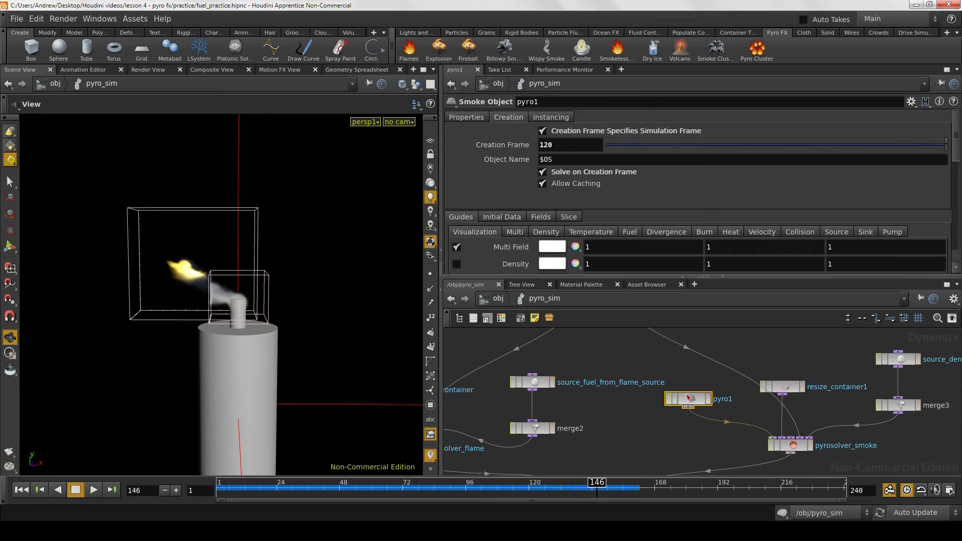
left_click_drag(243, 273, 239, 278)
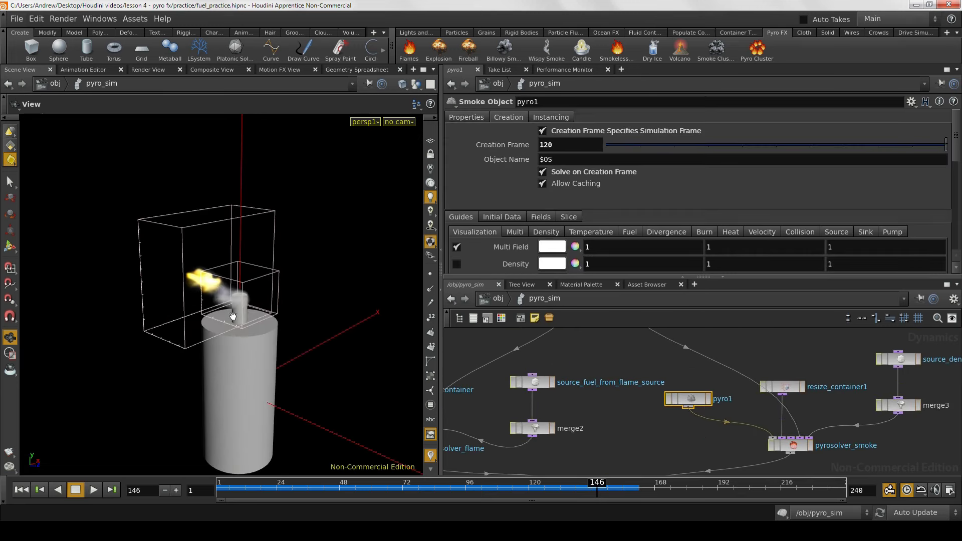
left_click_drag(691, 399, 701, 395)
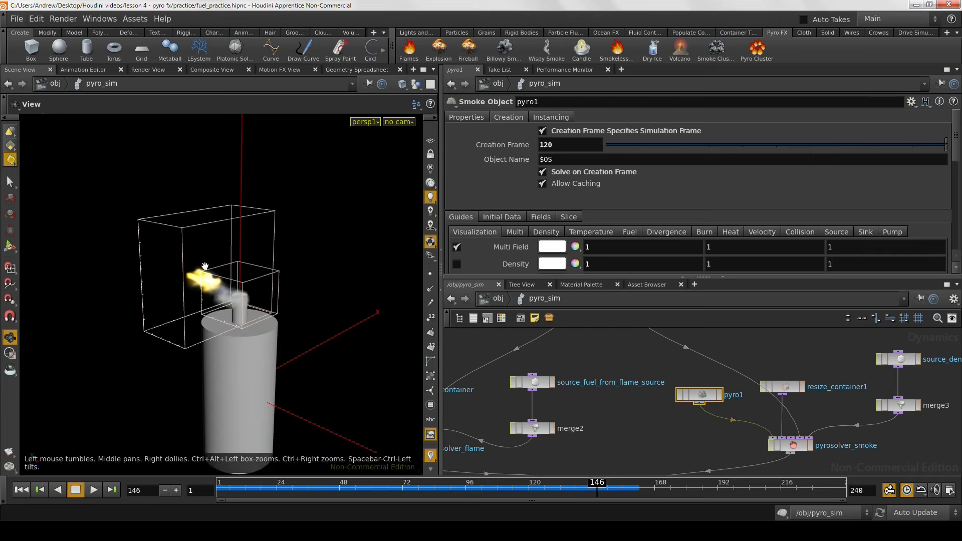
scroll(205, 266, "up", 5)
key("Return")
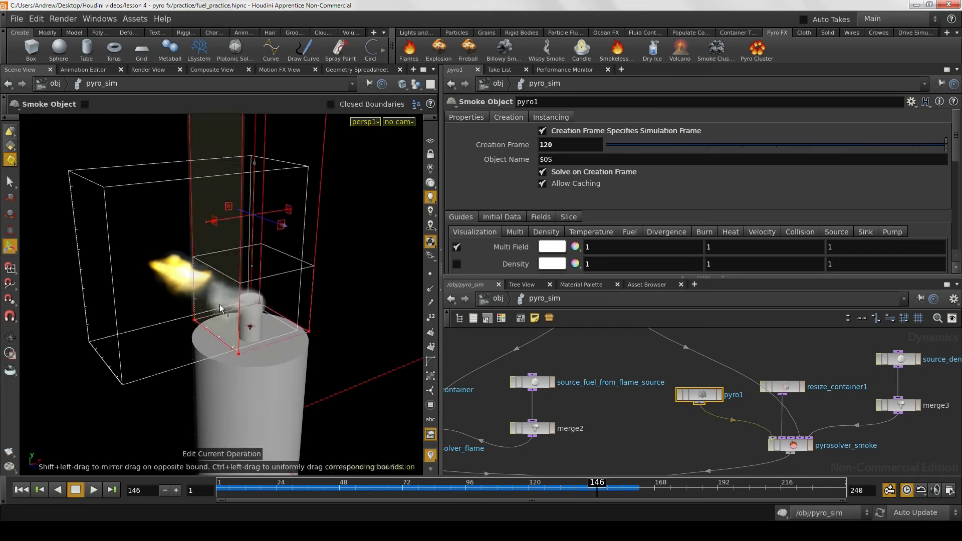
right_click_drag(220, 308, 187, 322, "alt")
middle_click_drag(186, 322, 217, 410, "alt")
left_click_drag(217, 410, 238, 350, "alt")
key("Return")
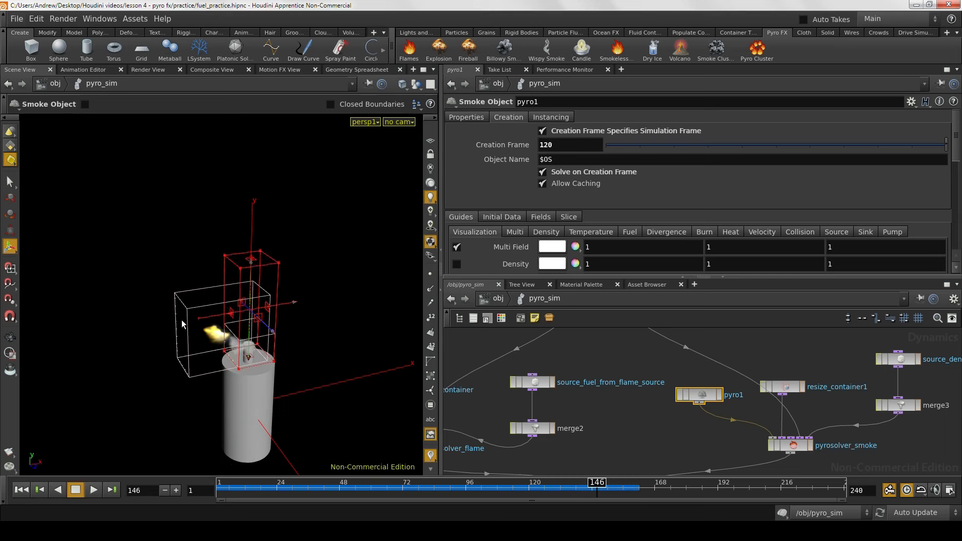
left_click_drag(182, 321, 129, 336)
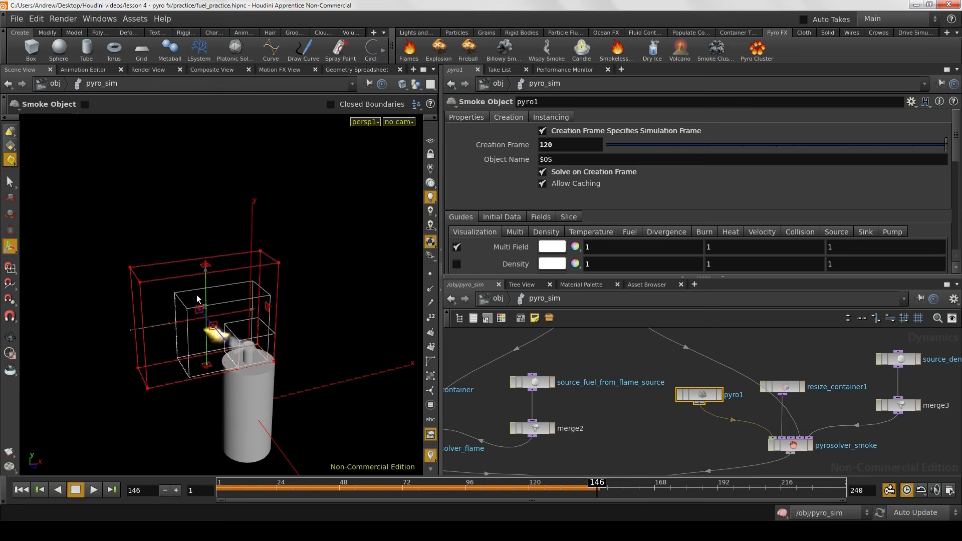
left_click_drag(200, 265, 200, 232)
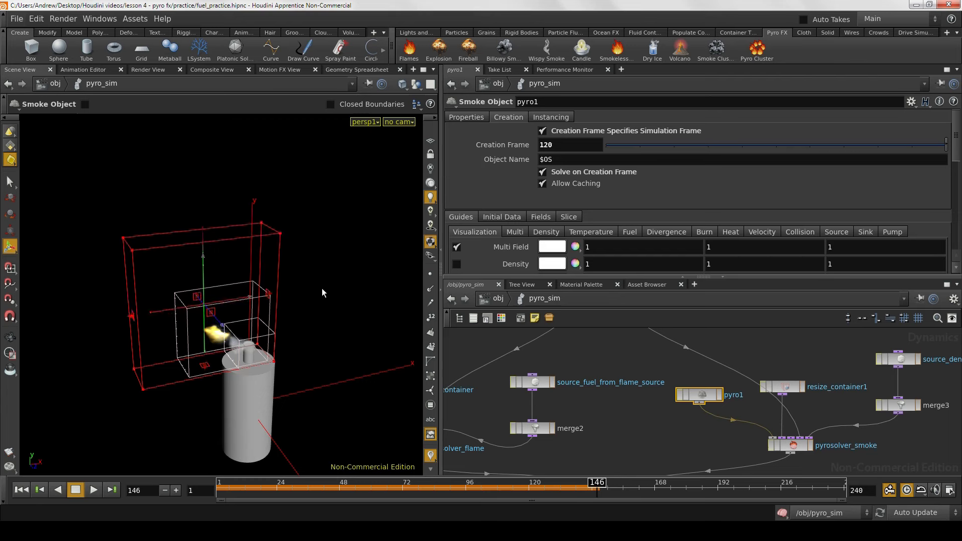
Step: Replay the candle simulation from the first frame to frame 189 and view the flame and smoke up close
key("Escape")
left_click_drag(321, 288, 338, 297)
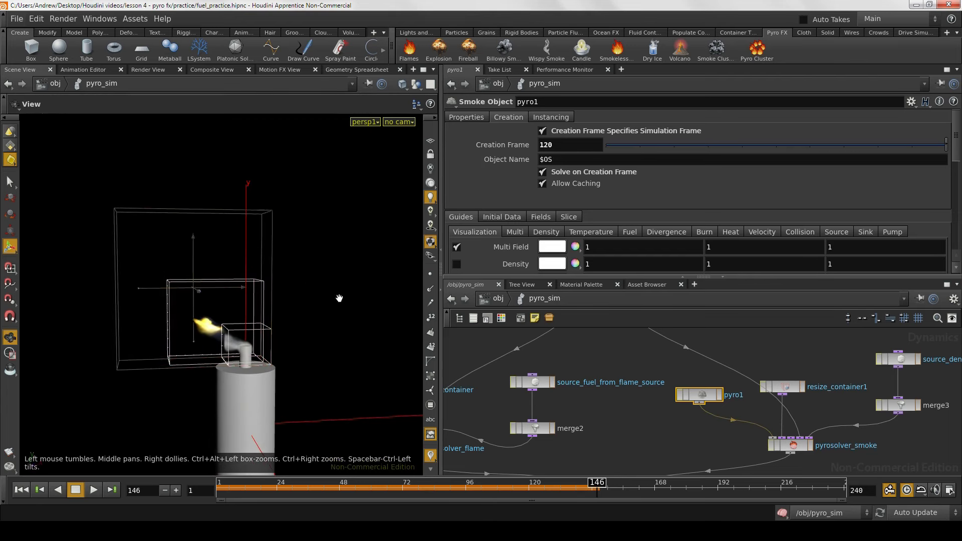
left_click(21, 490)
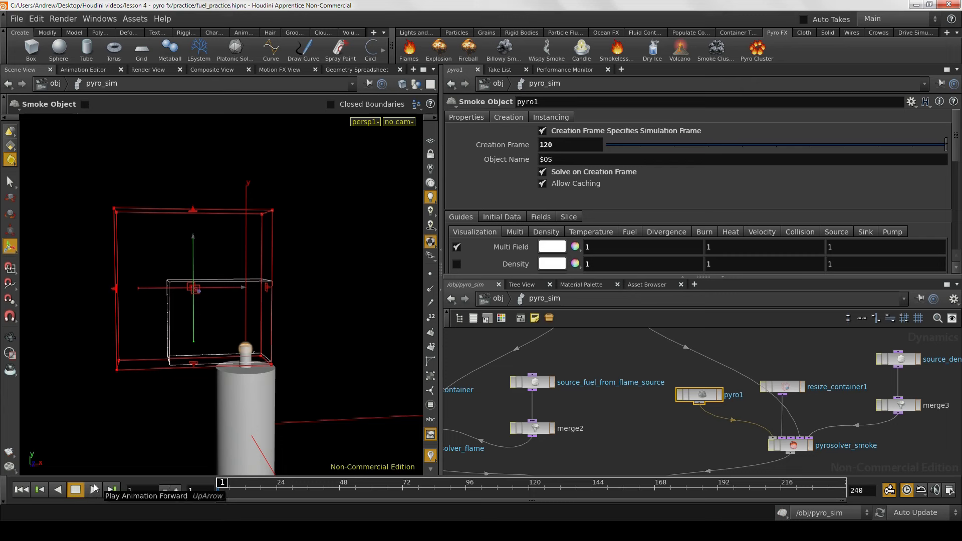
left_click(94, 489)
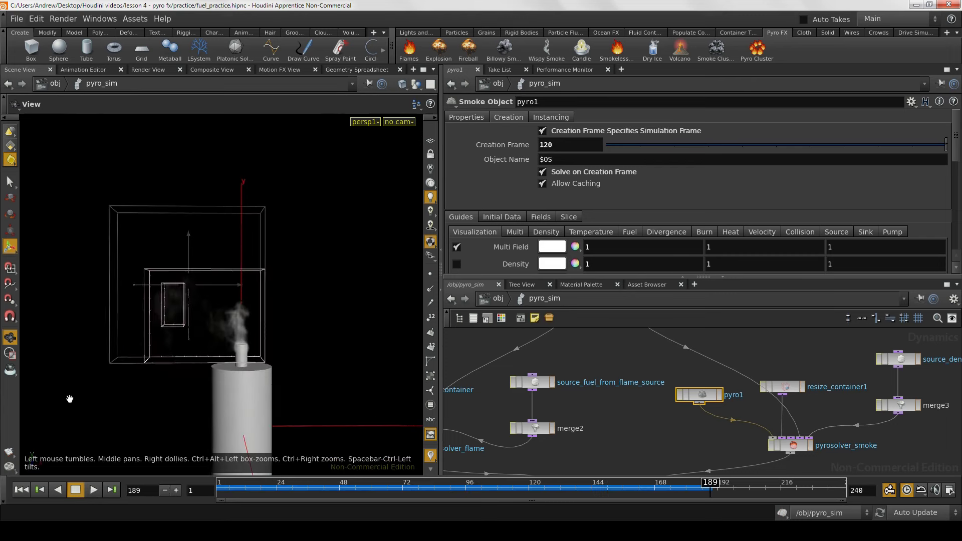
right_click_drag(69, 400, 165, 422, "alt")
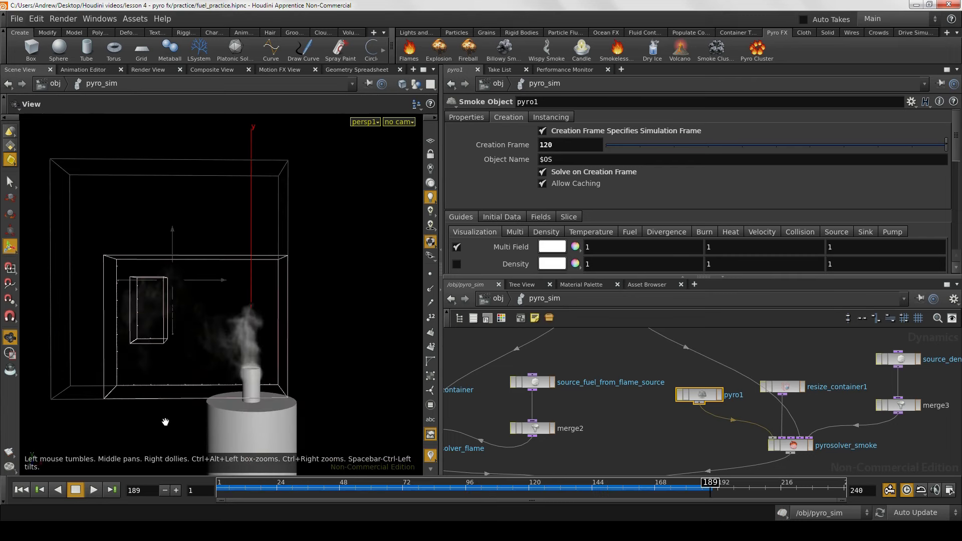
key("Return")
Step: Scrub the candle simulation from frame 24 to frame 191 and inspect the drifting smoke inside its containers
left_click_drag(317, 490, 277, 483)
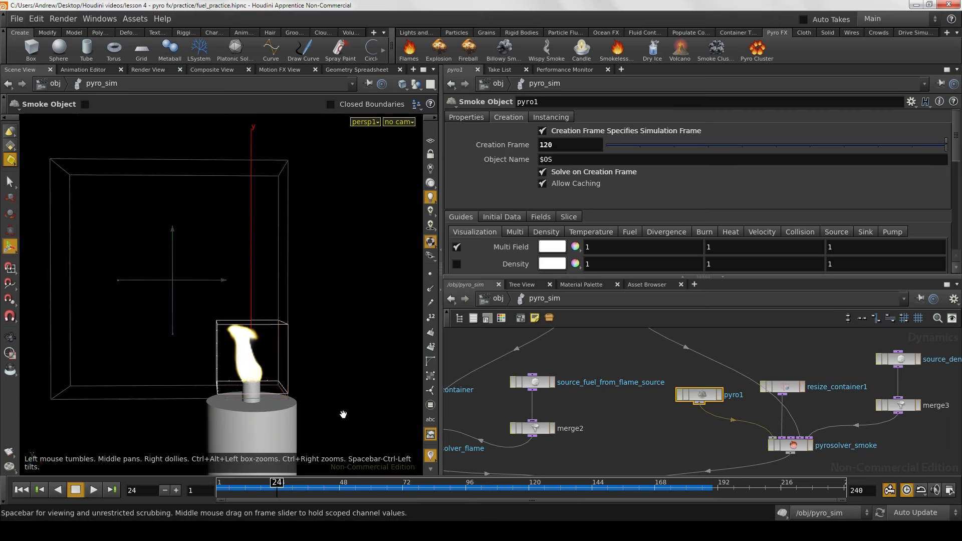
right_click_drag(324, 407, 275, 403, "alt")
key("Return")
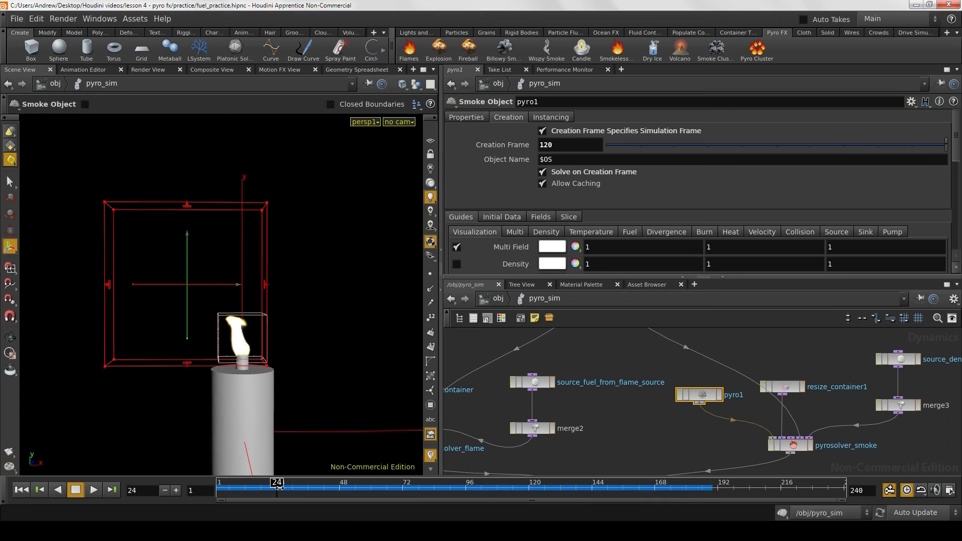
left_click_drag(277, 484, 717, 486)
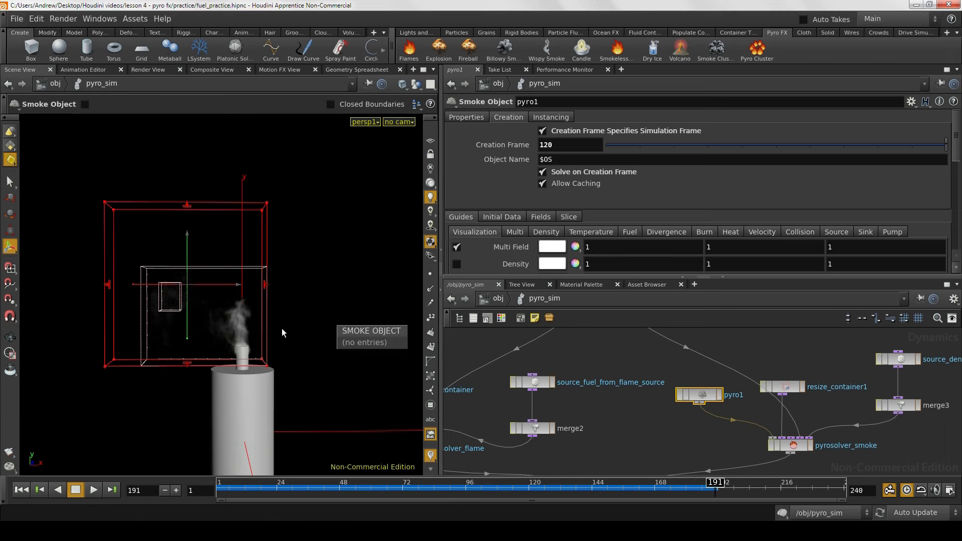
right_click_drag(282, 329, 303, 302, "alt")
left_click_drag(303, 301, 228, 343, "alt")
right_click_drag(228, 344, 259, 340, "alt")
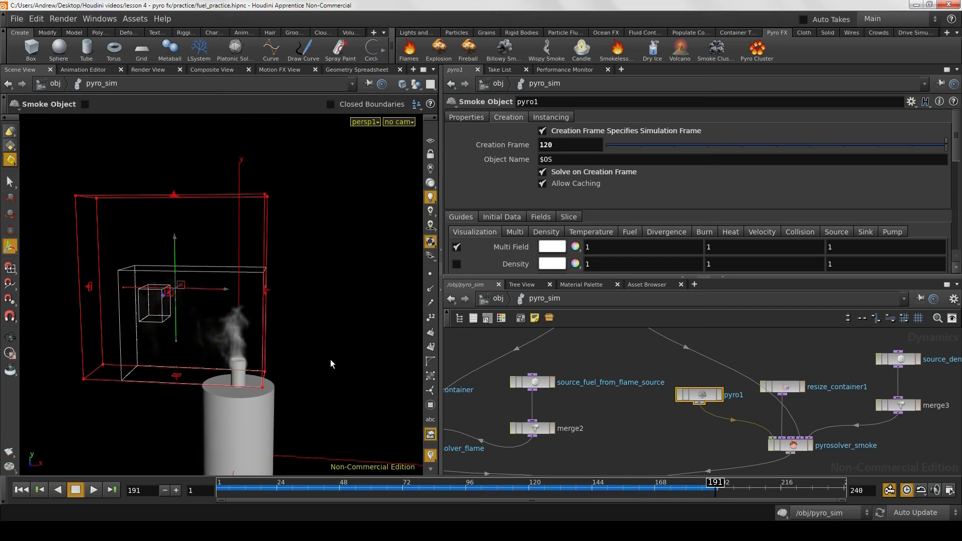
key("Escape")
right_click_drag(347, 359, 360, 361, "alt")
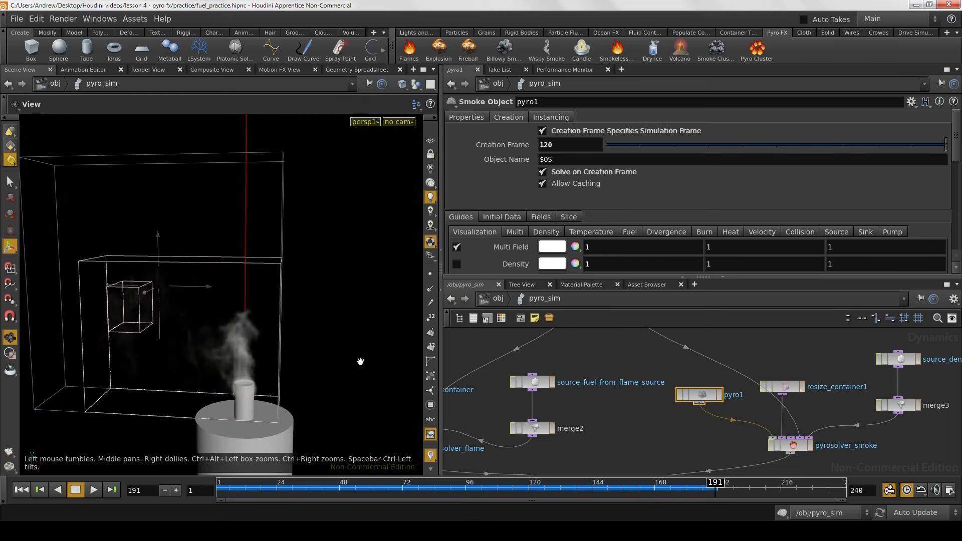
middle_click_drag(359, 361, 369, 365, "alt")
Step: Go back to frame 142 and review the flame being blown sideways from the wick
mouse_move(673, 490)
left_mouse_down()
mouse_move(534, 494)
mouse_move(592, 498)
left_mouse_up()
left_click_drag(315, 388, 299, 356, "alt")
right_click_drag(299, 356, 319, 354, "alt")
left_click_drag(319, 354, 287, 372, "alt")
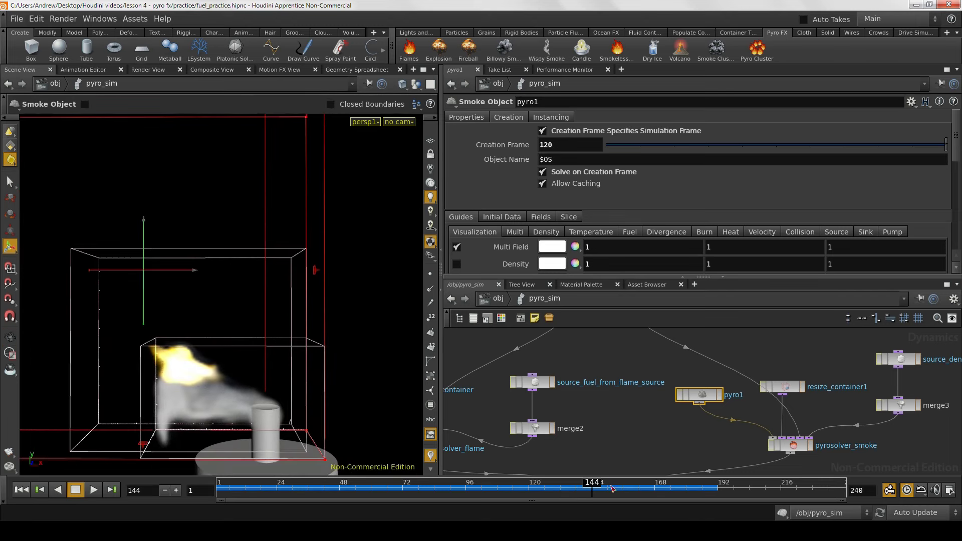
left_click(589, 488)
mouse_move(596, 489)
left_mouse_down()
mouse_move(573, 490)
mouse_move(588, 486)
left_mouse_up()
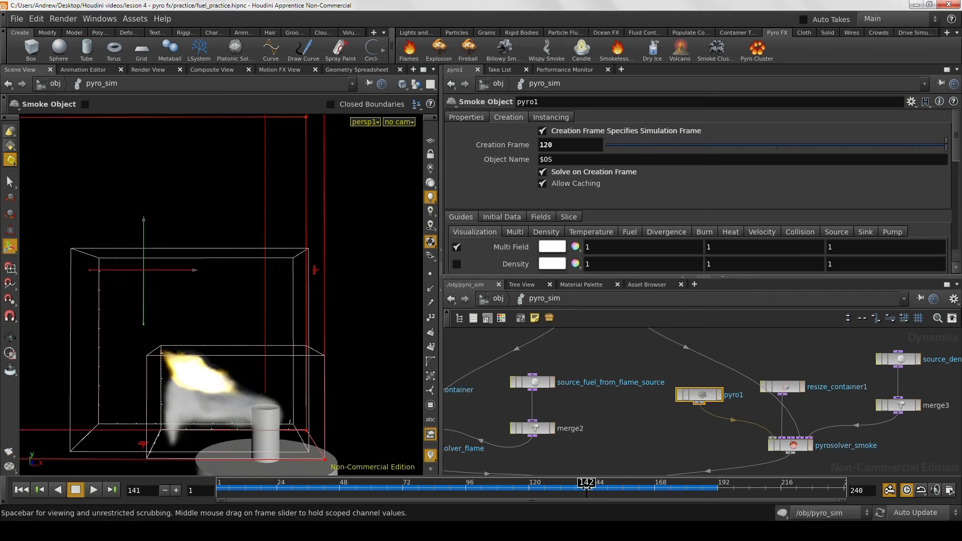
Step: Examine how the flame and smoke overlap at frame 142 from several angles and distances
key("Escape")
left_click_drag(270, 397, 250, 352)
key("Escape")
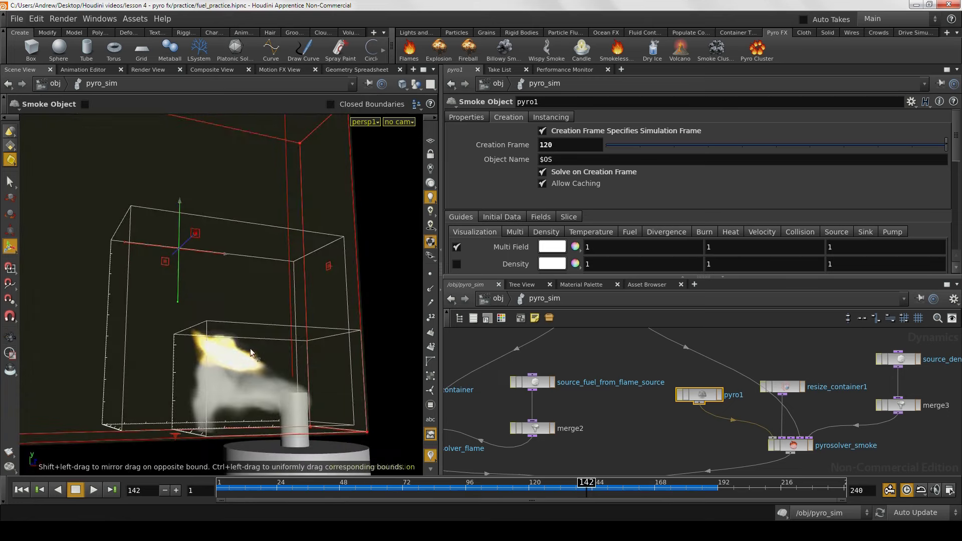
left_click_drag(191, 362, 165, 384, "alt")
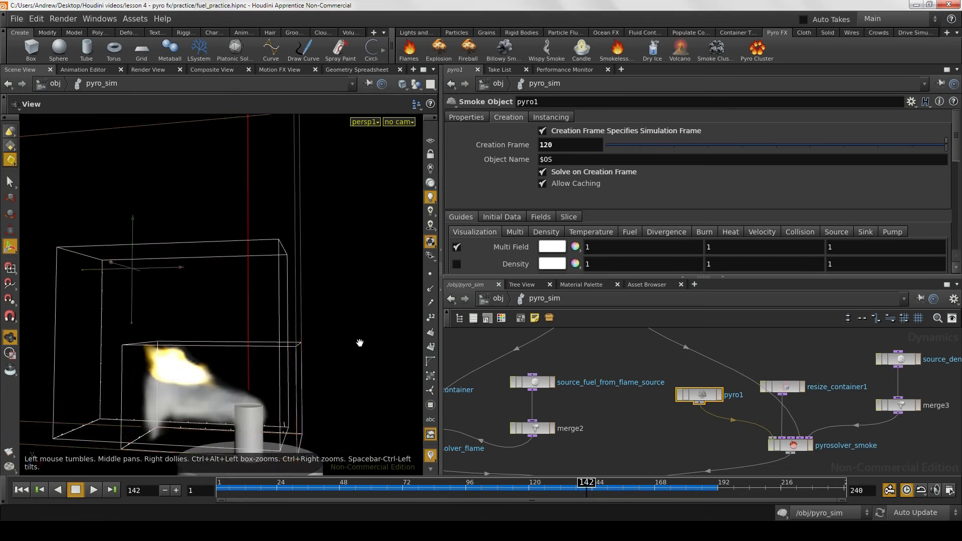
right_click_drag(360, 342, 99, 383, "alt")
left_click_drag(170, 379, 166, 393, "alt")
mouse_move(278, 373)
left_mouse_down("alt")
mouse_move(172, 381)
mouse_move(272, 372)
left_mouse_up("alt")
right_click_drag(272, 373, 263, 370, "alt")
mouse_move(263, 370)
left_mouse_down()
mouse_move(250, 376)
mouse_move(269, 408)
mouse_move(263, 373)
left_mouse_up()
right_click_drag(234, 367, 358, 374)
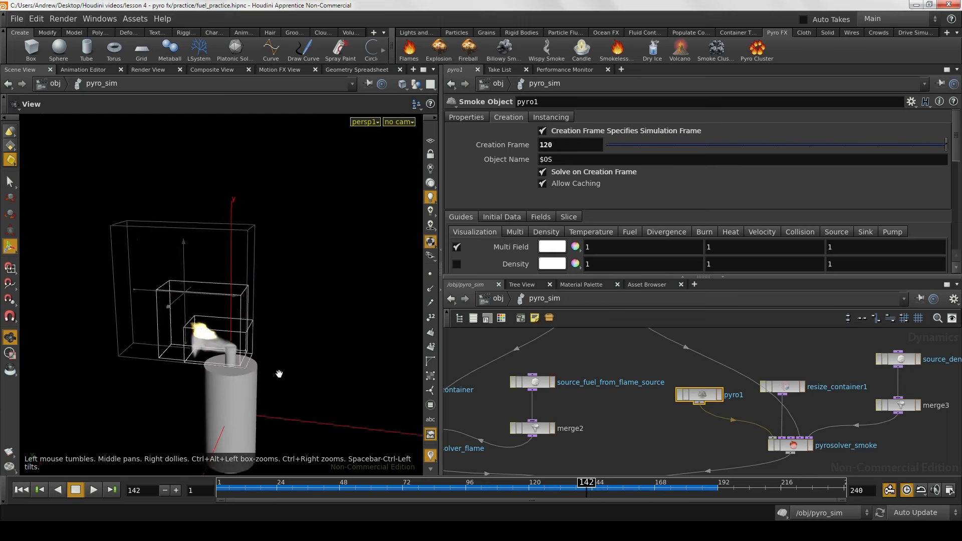
right_click_drag(279, 374, 372, 380)
left_click_drag(326, 372, 350, 354)
right_click_drag(249, 392, 287, 384, "alt")
middle_click_drag(287, 385, 278, 350, "alt")
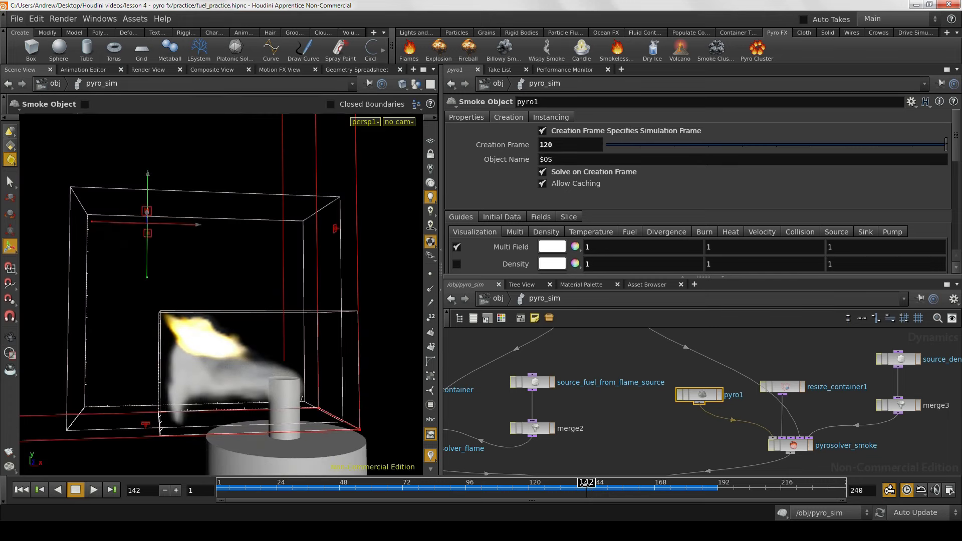
Step: Show the Source Volume parameters of the source_fuel_from_flame_source node and nudge the node slightly closer to merge2
middle_click_drag(589, 363, 632, 376)
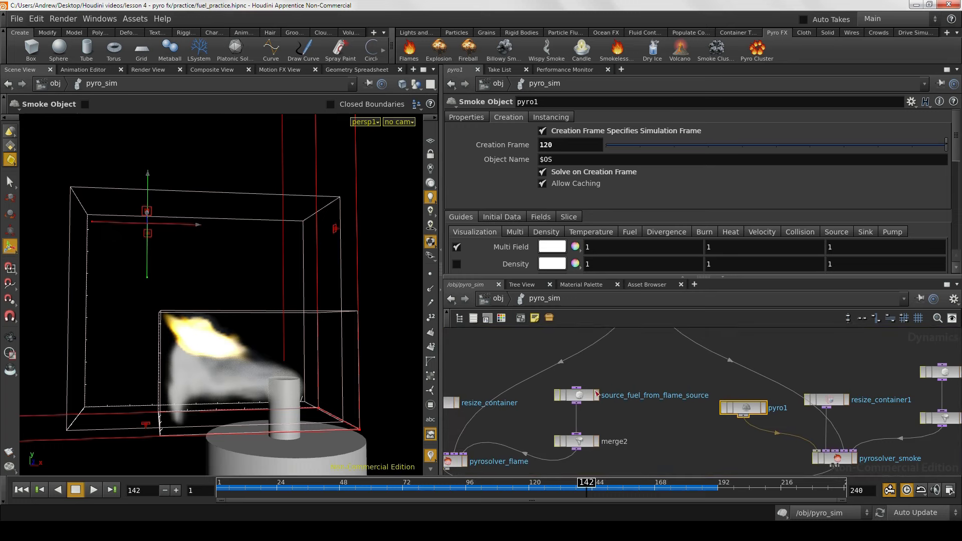
left_click(580, 395)
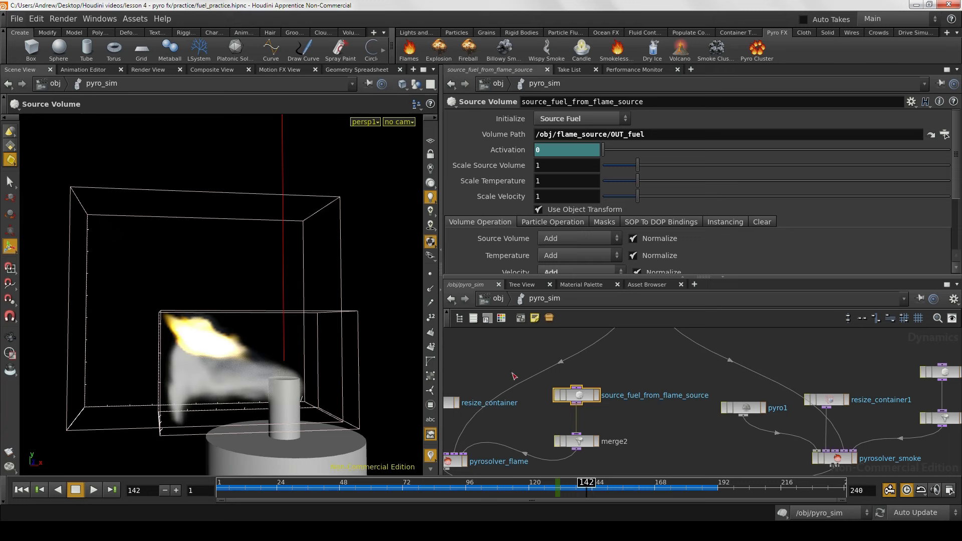
left_click_drag(577, 389, 577, 396)
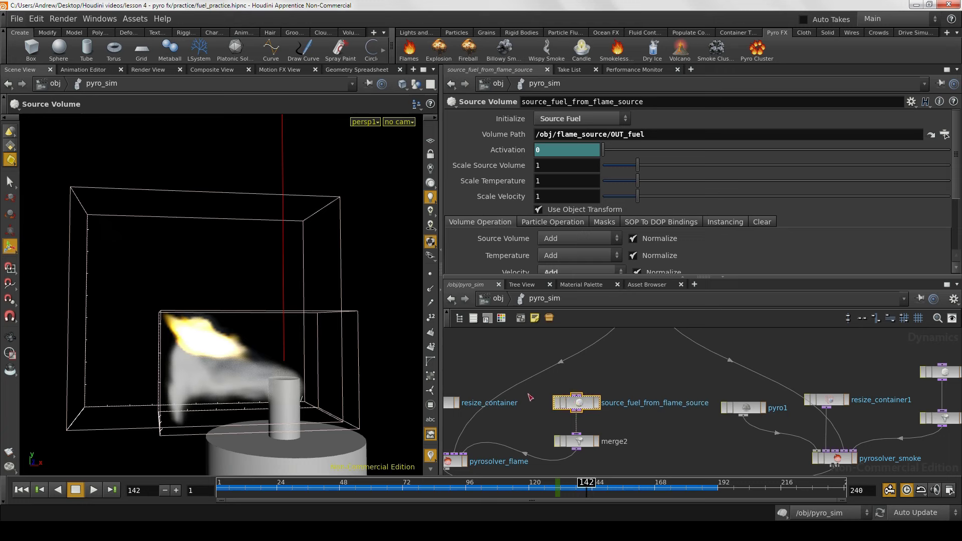
Step: Advance the simulation to frame 156 with the whole candle in view to check the smoke after the flame
right_click_drag(305, 320, 221, 299, "alt")
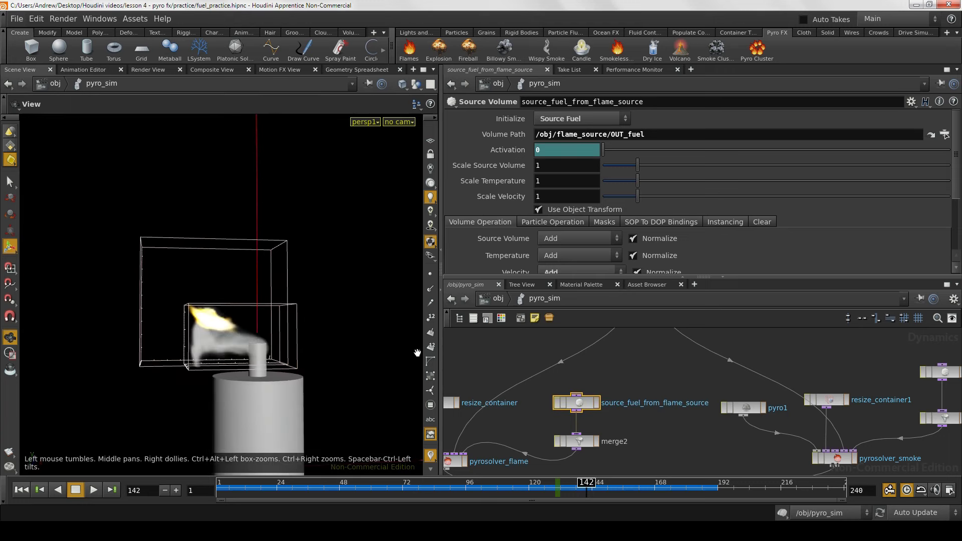
middle_click_drag(348, 334, 269, 330, "alt")
left_click_drag(269, 330, 221, 382)
middle_click_drag(221, 382, 261, 383, "alt")
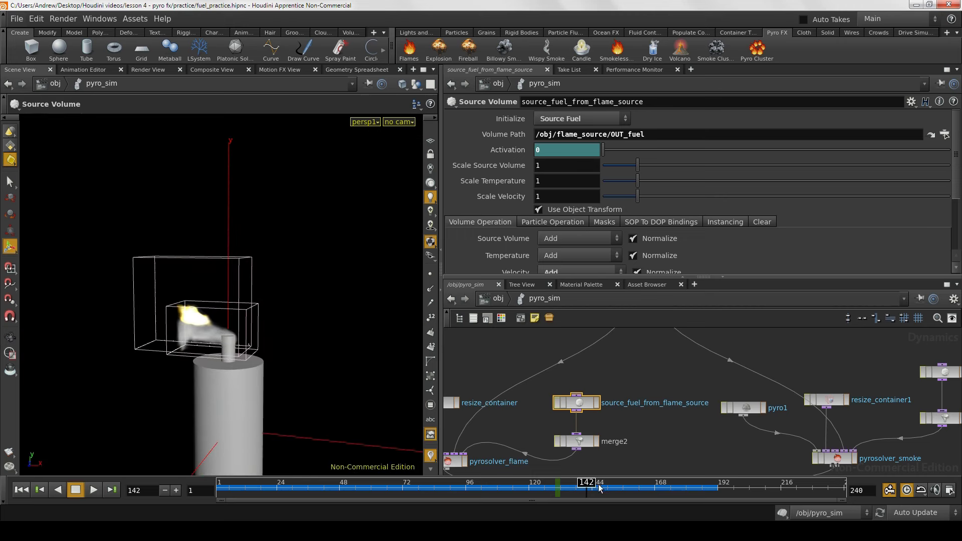
left_click_drag(600, 488, 624, 484)
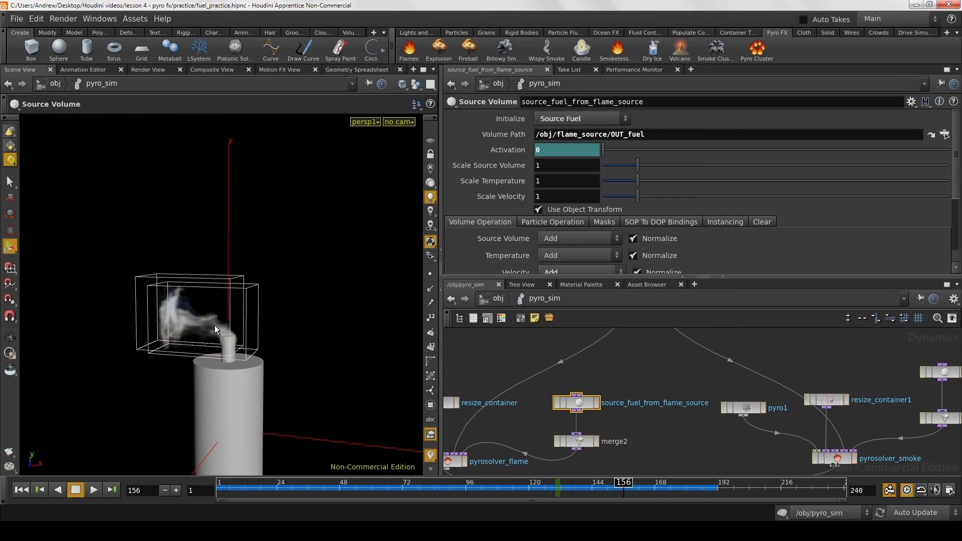
mouse_move(217, 328)
left_mouse_down("alt")
mouse_move(291, 321)
mouse_move(236, 331)
left_mouse_up("alt")
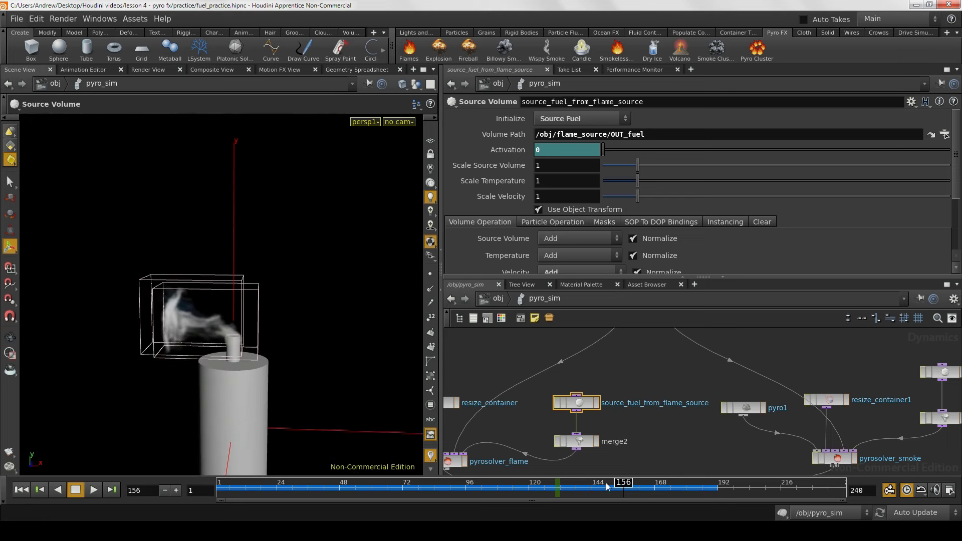
Step: Scrub through frame 183 to frame 192 and inspect the dissipating smoke and its shrinking container
left_click_drag(625, 486, 694, 483)
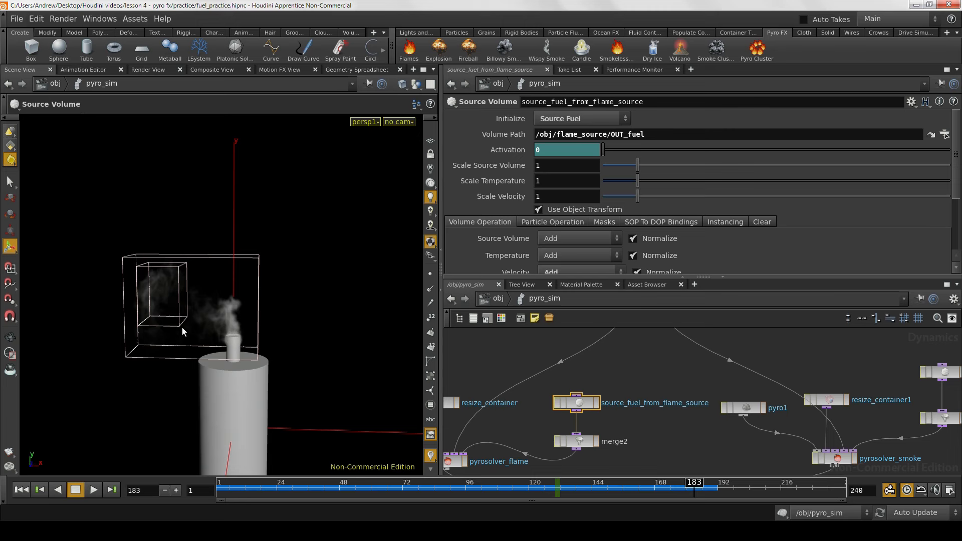
left_click_drag(694, 487, 718, 488)
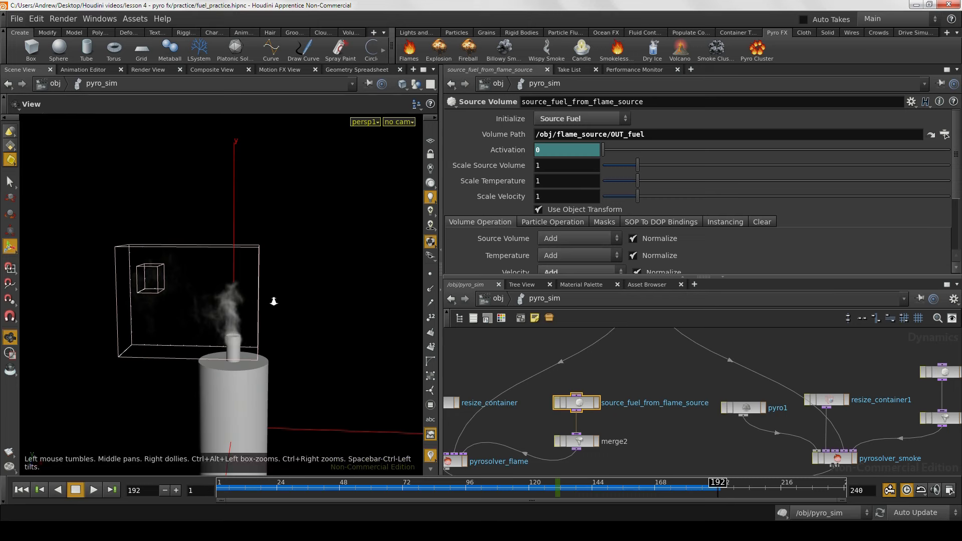
right_click_drag(273, 300, 170, 302, "alt")
mouse_move(233, 332)
left_mouse_down("alt")
mouse_move(230, 360)
mouse_move(220, 324)
left_mouse_up("alt")
right_click_drag(220, 323, 356, 331, "alt")
left_click_drag(263, 336, 281, 337, "alt")
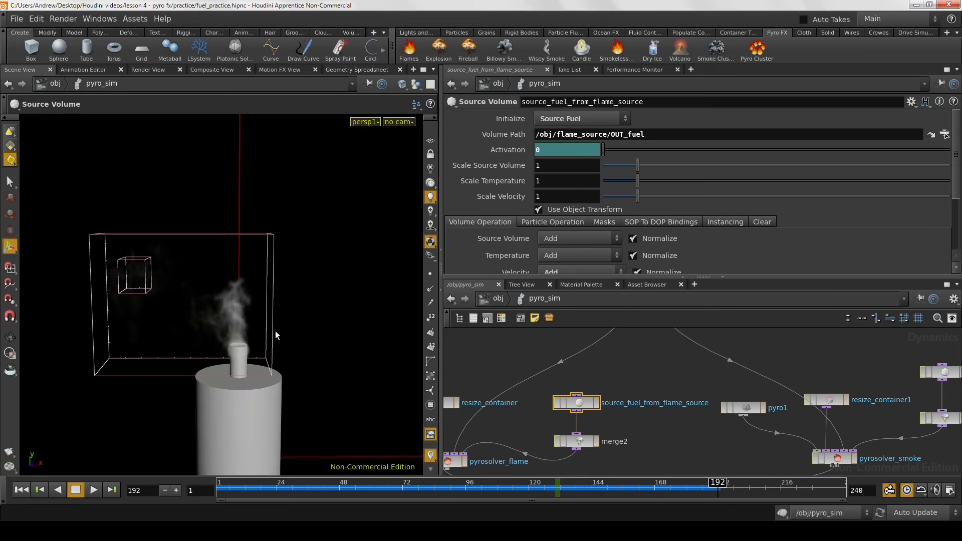
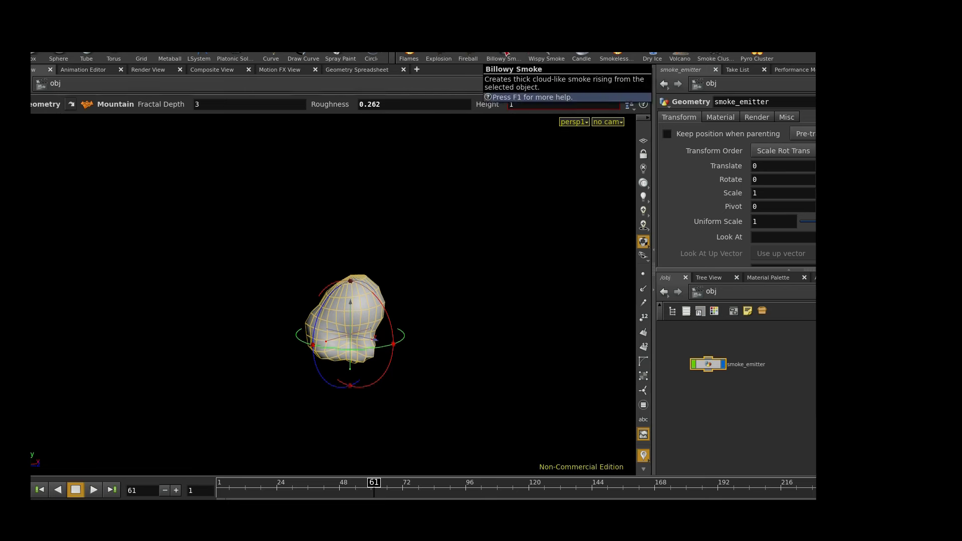
Step: Apply the Billowy Smoke tool to the smoke_emitter geometry to build its pyro simulation
left_click(506, 55)
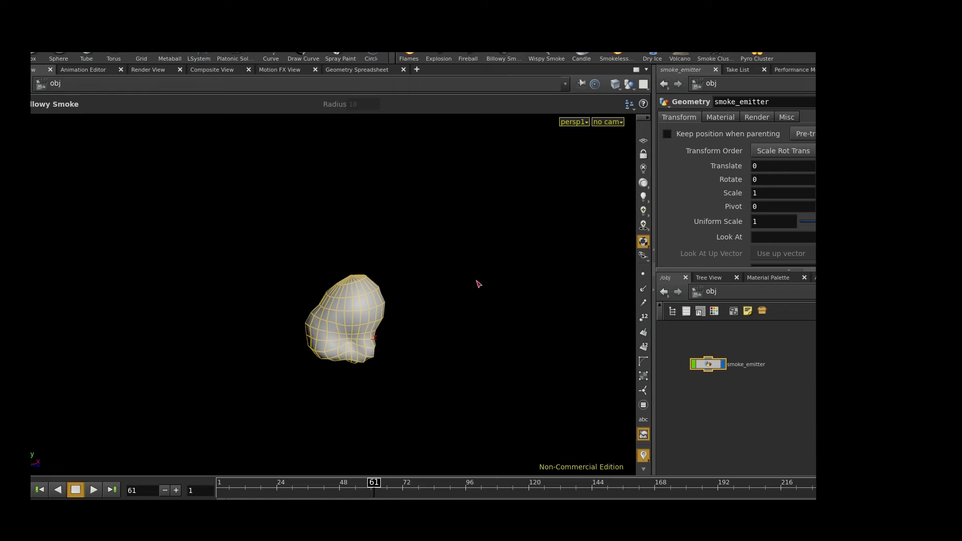
right_click_drag(487, 280, 382, 283, "alt")
middle_click_drag(383, 284, 381, 328, "alt")
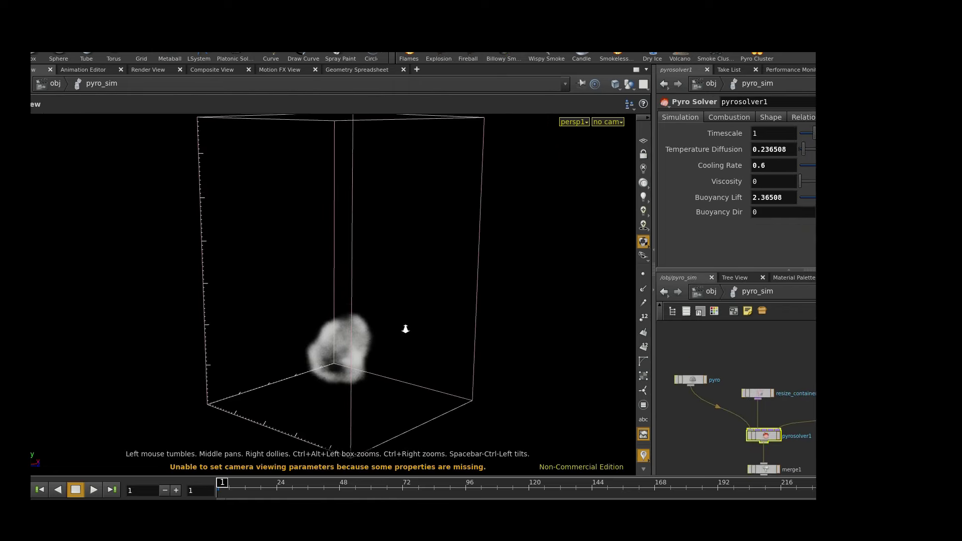
right_click_drag(405, 329, 388, 327)
left_click_drag(387, 327, 408, 312)
middle_click_drag(408, 313, 393, 359)
right_click_drag(404, 359, 395, 358)
left_click_drag(396, 357, 414, 360)
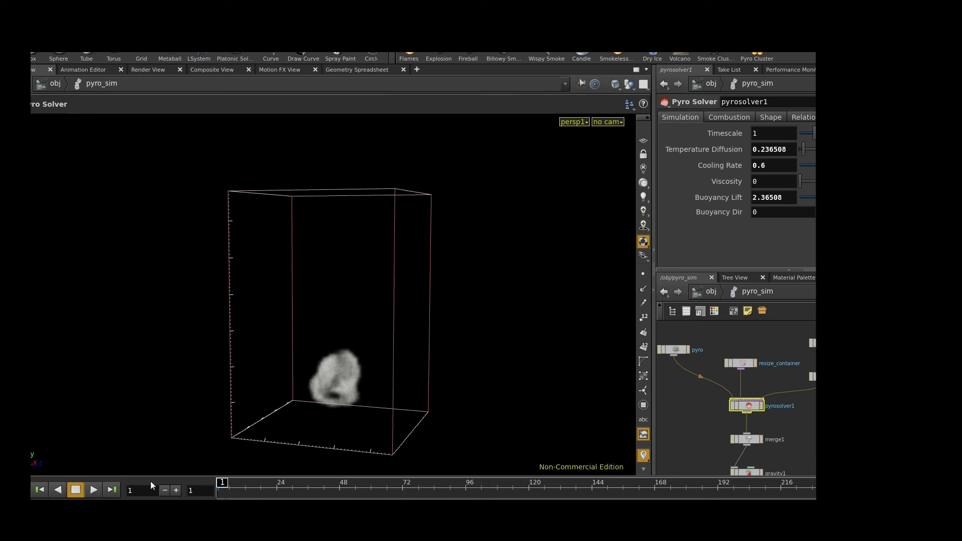
Step: Play the billowy smoke simulation forward from frame 1 and stop it at frame 78
left_click(92, 488)
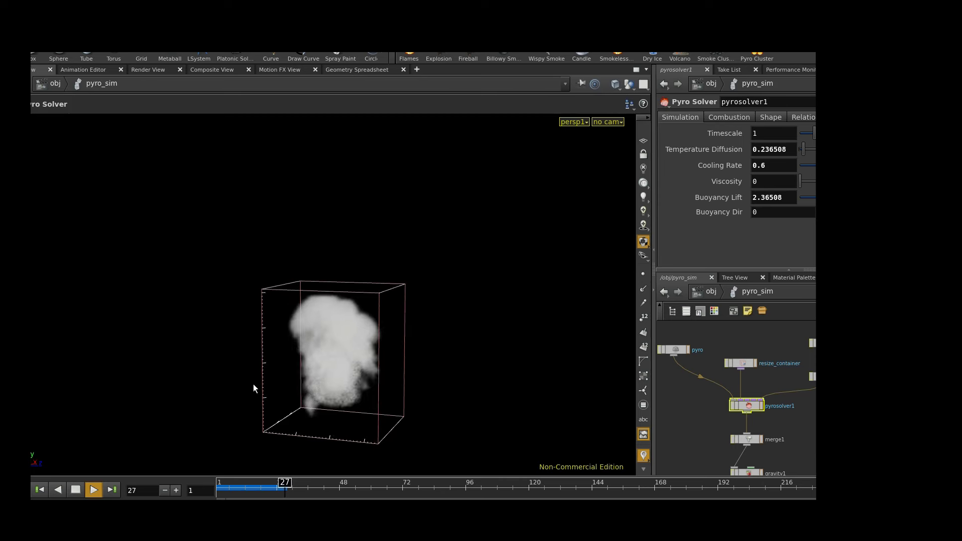
key("Escape")
left_click_drag(320, 365, 263, 383)
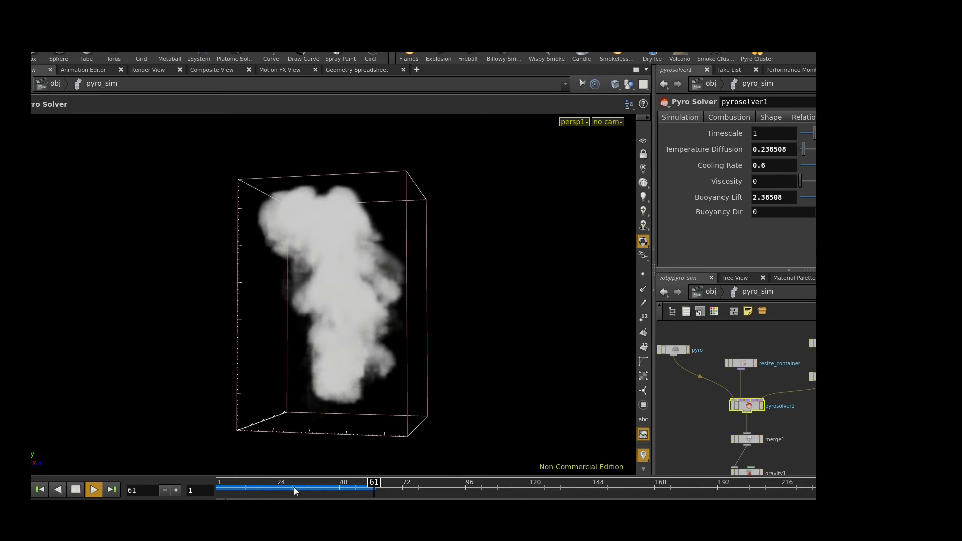
left_click(75, 490)
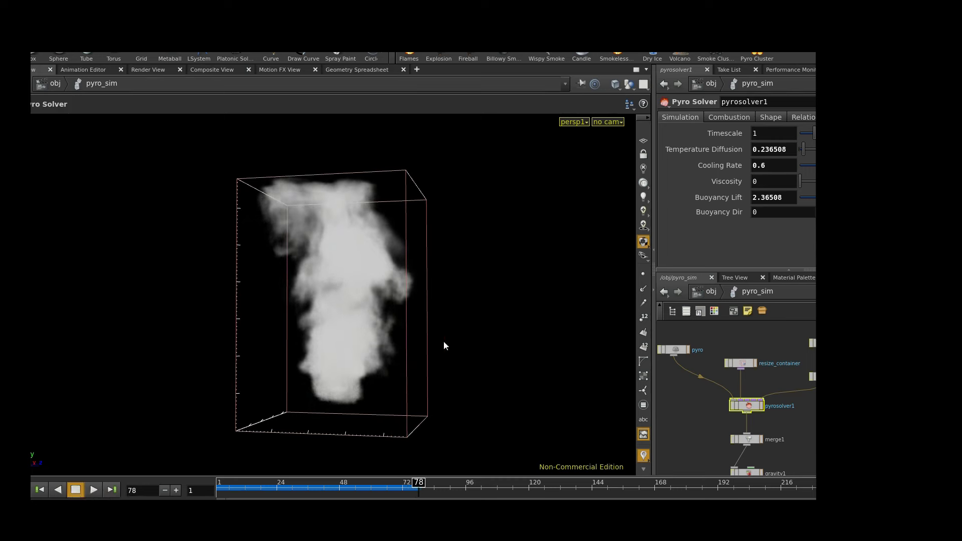
Step: Inspect the smoke column at frame 78 and return from pyro_sim to the obj level
left_click_drag(461, 309, 481, 346)
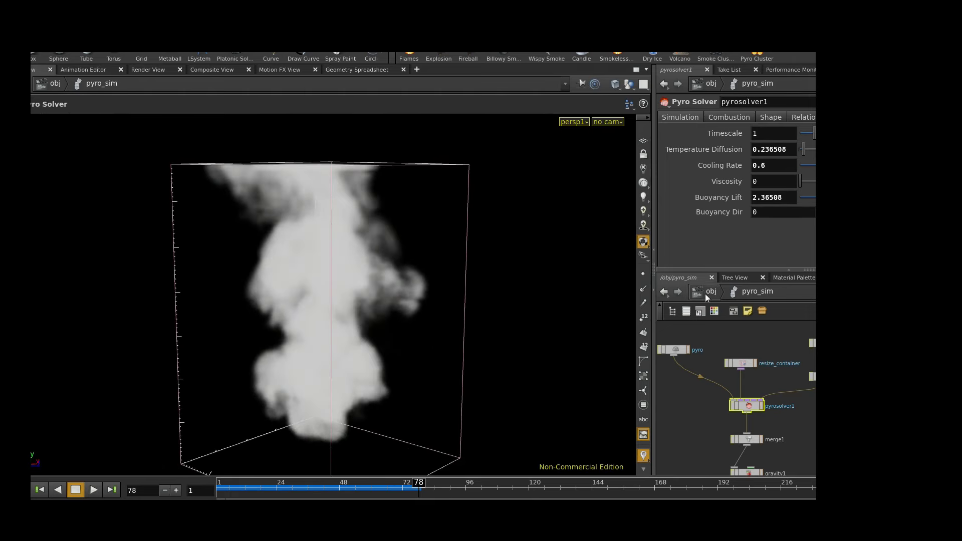
left_click(705, 294)
mouse_move(469, 314)
left_mouse_down()
mouse_move(374, 305)
mouse_move(464, 305)
left_mouse_up()
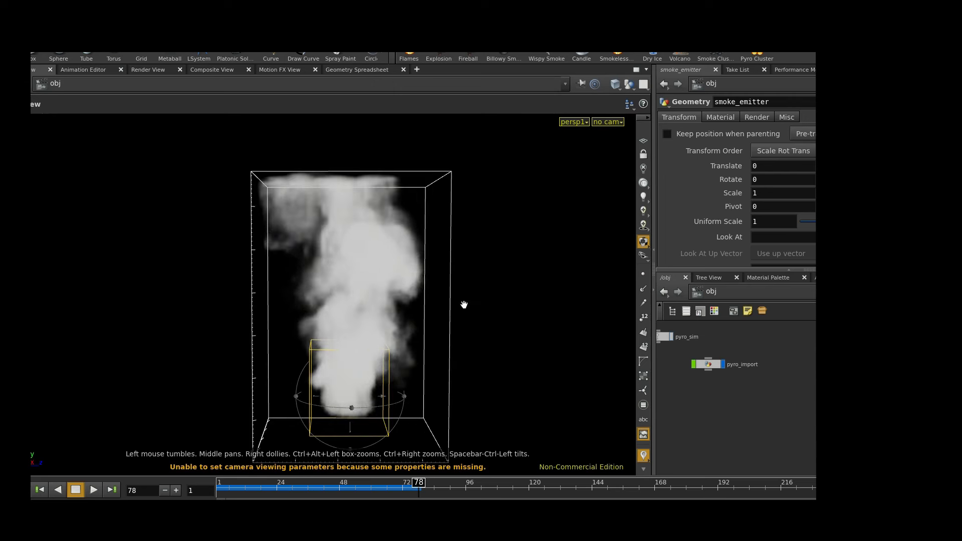
right_click_drag(353, 314, 387, 286)
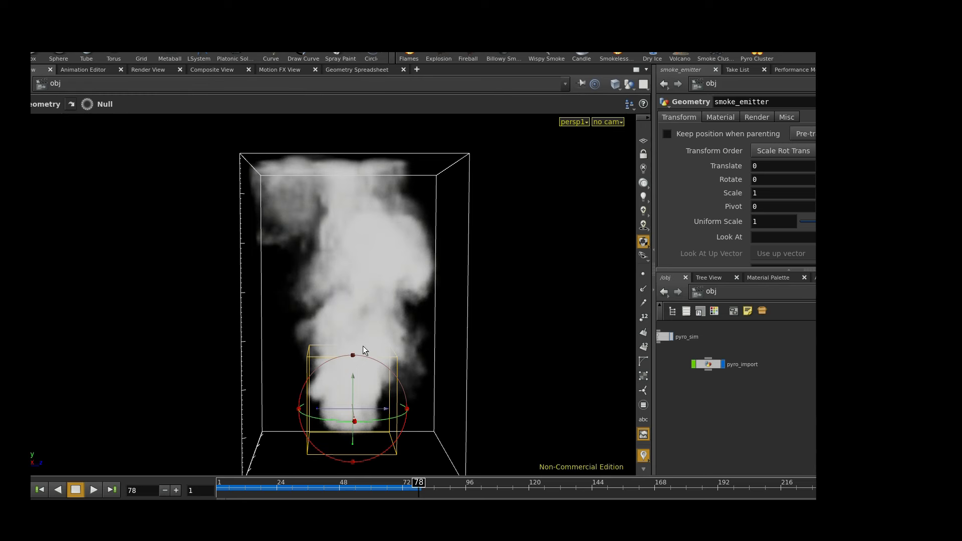
Step: Start the Curve tool at the obj level and switch the viewport to the front view
left_click(270, 55)
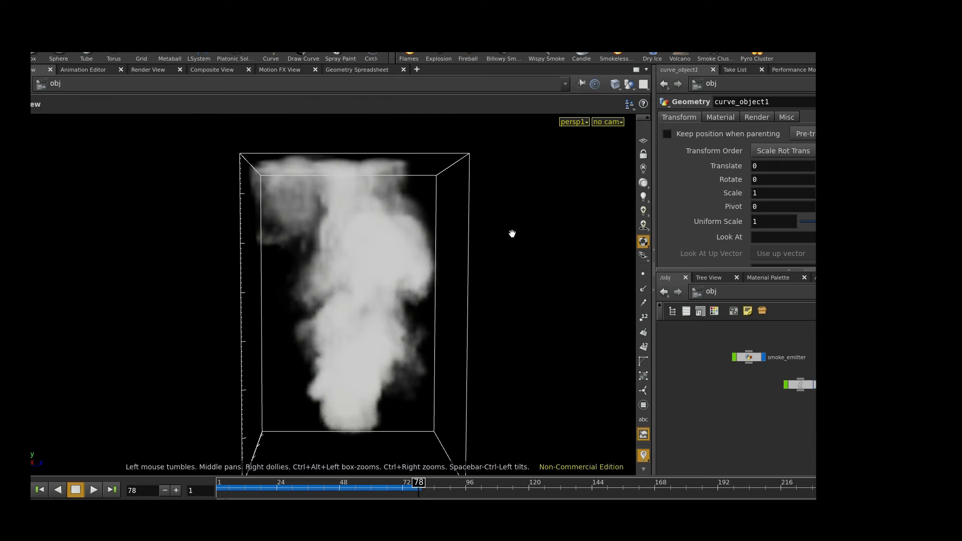
mouse_move(512, 234)
middle_mouse_down("alt")
mouse_move(501, 286)
mouse_move(502, 232)
middle_mouse_up("alt")
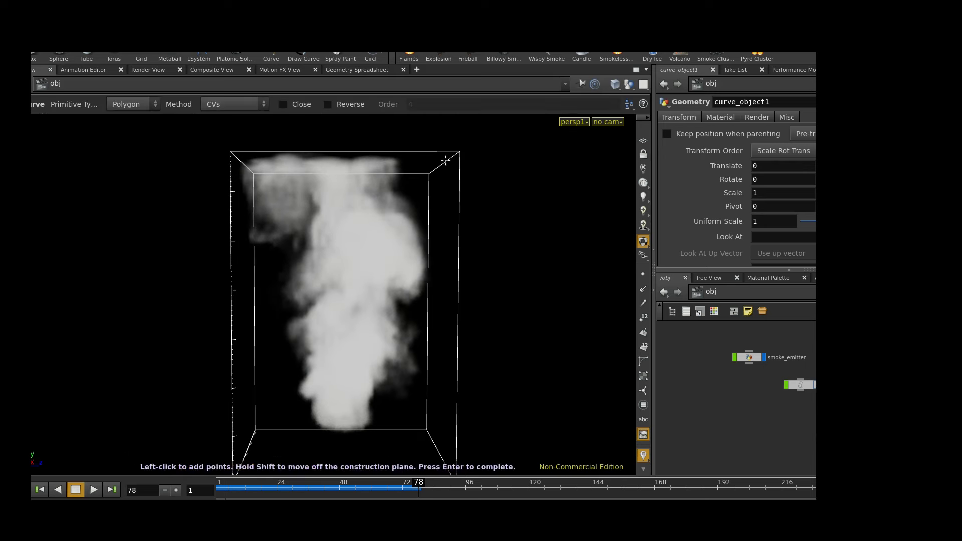
left_click(271, 56)
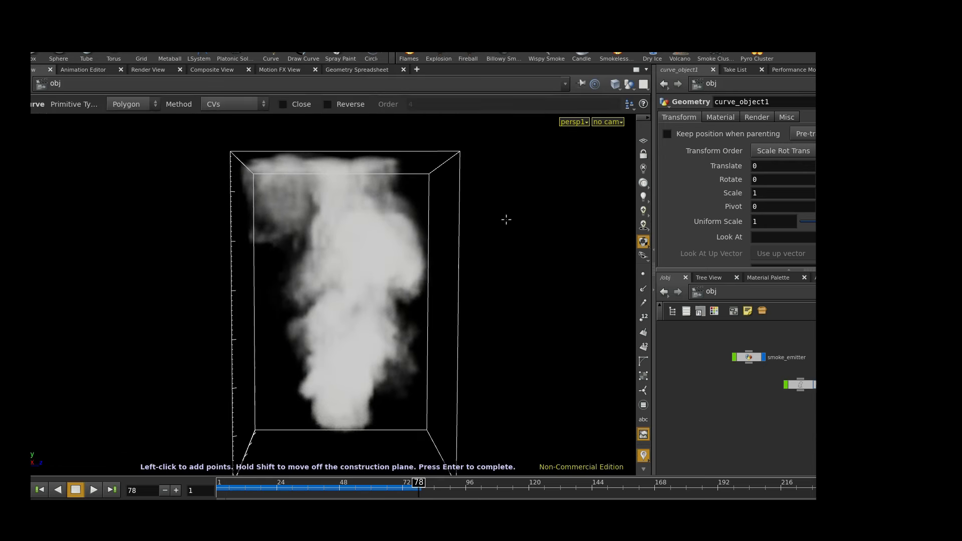
left_click(583, 122)
mouse_move(635, 133)
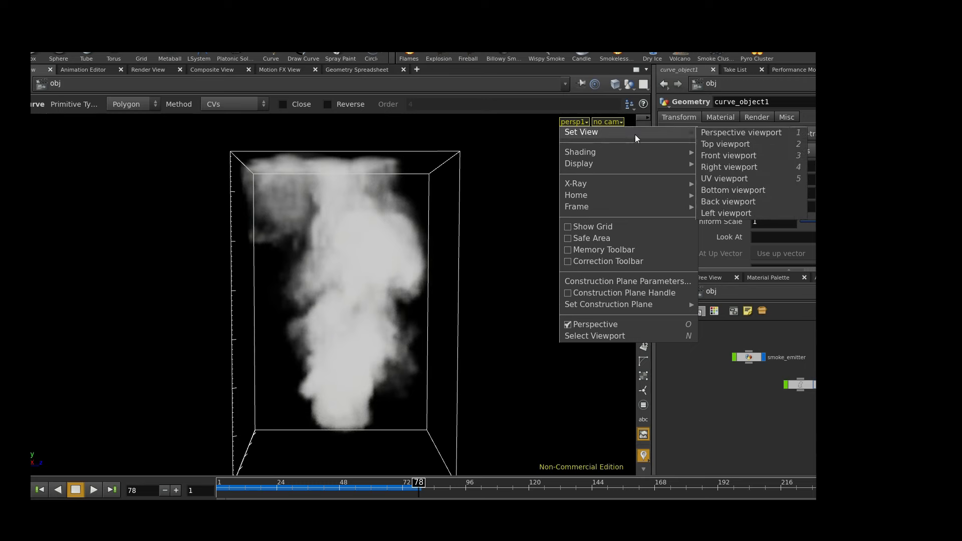
left_click(717, 156)
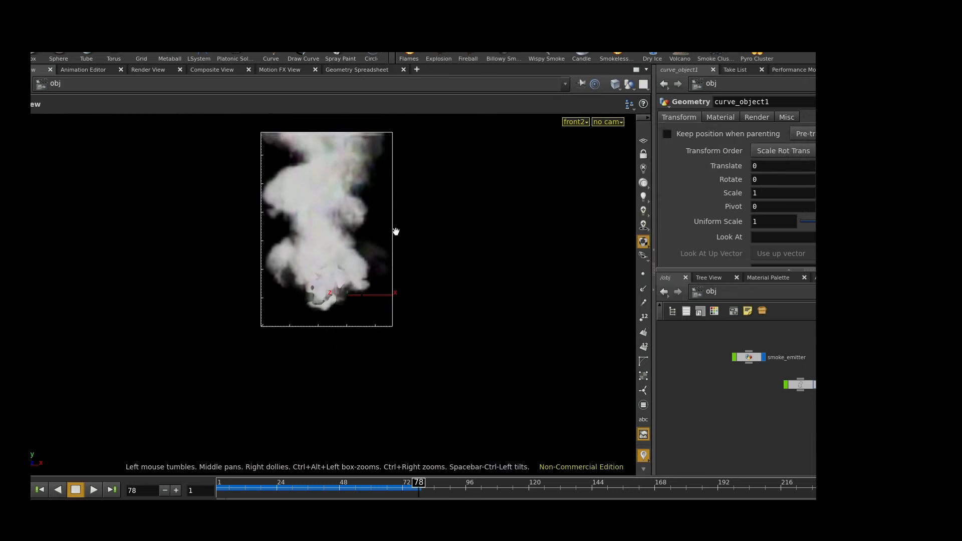
Step: Draw a winding polygon curve from above the smoke container down through the smoke column to the emitter, and complete it
middle_click_drag(311, 230, 344, 320, "alt")
right_click_drag(344, 320, 478, 334, "alt")
middle_click_drag(479, 334, 439, 300, "alt")
right_click_drag(440, 300, 471, 298, "alt")
middle_click_drag(471, 299, 479, 342, "alt")
right_click_drag(480, 342, 363, 330, "alt")
key("Return")
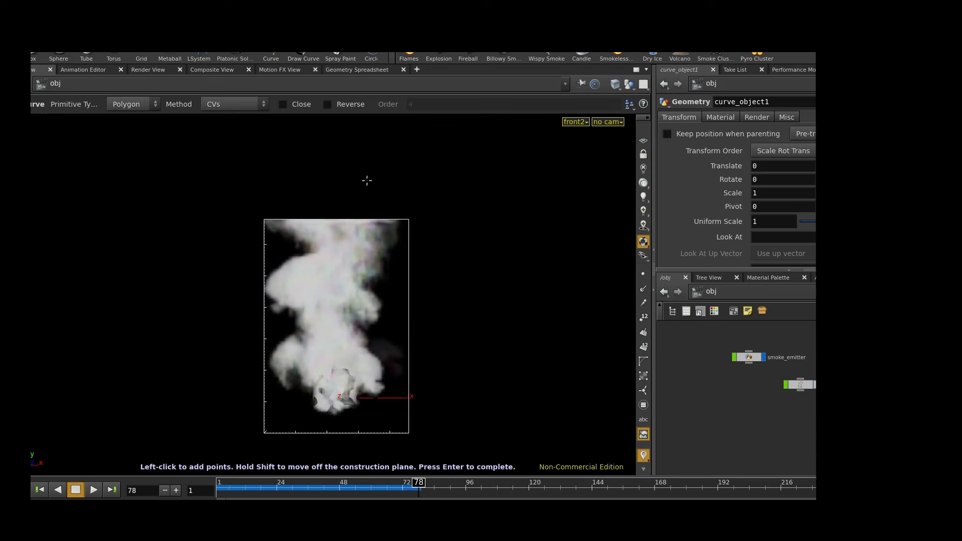
middle_click_drag(352, 329, 346, 296, "alt")
right_click_drag(346, 296, 393, 297, "alt")
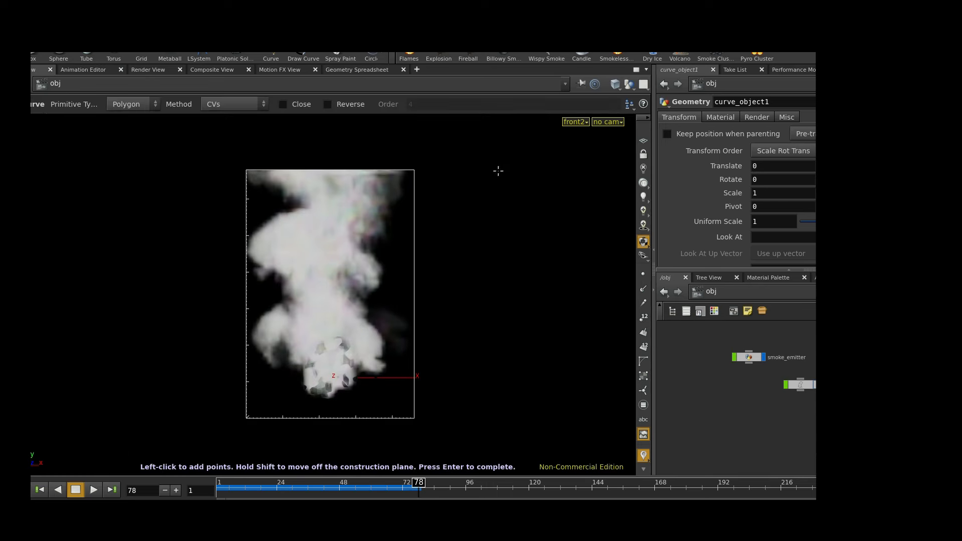
key("space")
scroll(458, 196, "down", 2)
middle_click_drag(458, 195, 452, 228)
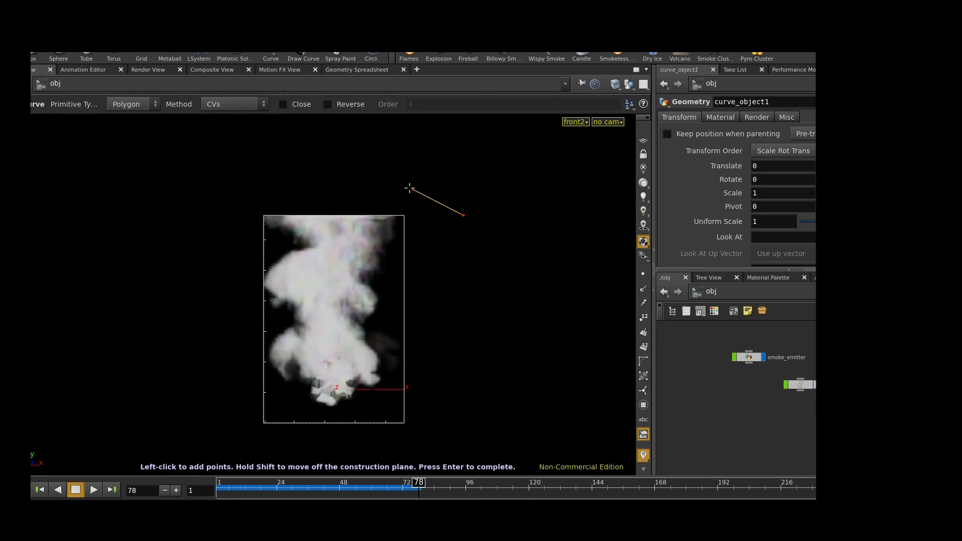
left_click(354, 178)
left_click(279, 208)
left_click(269, 266)
left_click(372, 310)
left_click(407, 327)
left_click(410, 357)
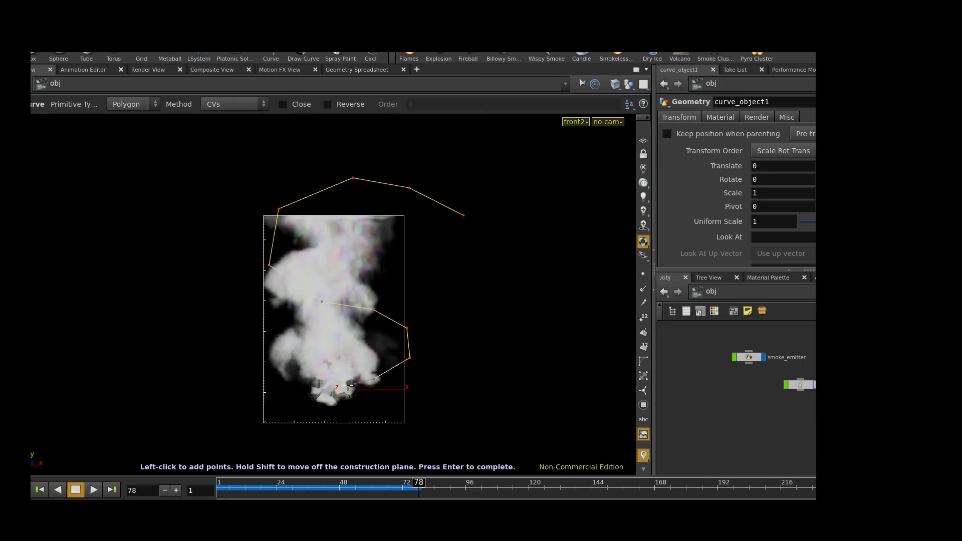
key("Return")
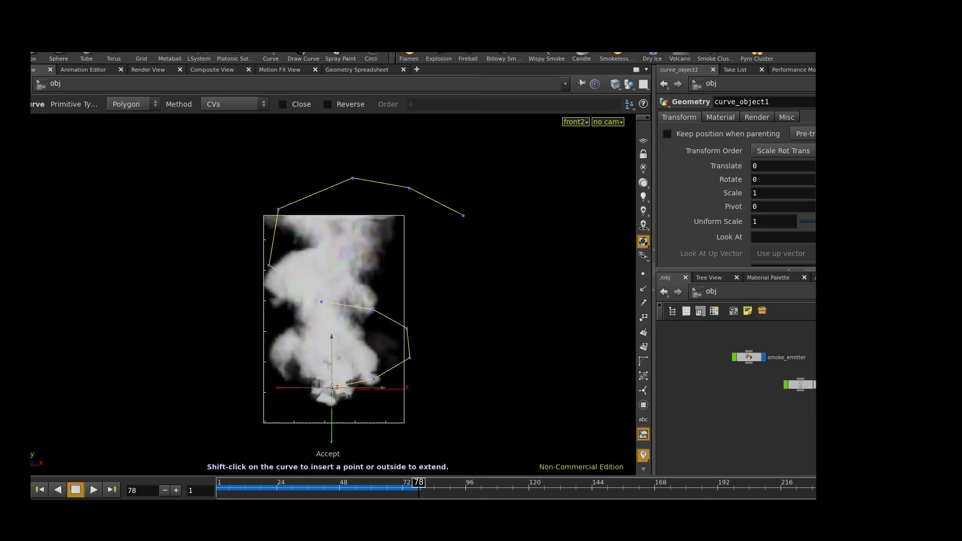
Step: Locate the curve_object1 node in the obj network and enter it
middle_click_drag(790, 420, 734, 402)
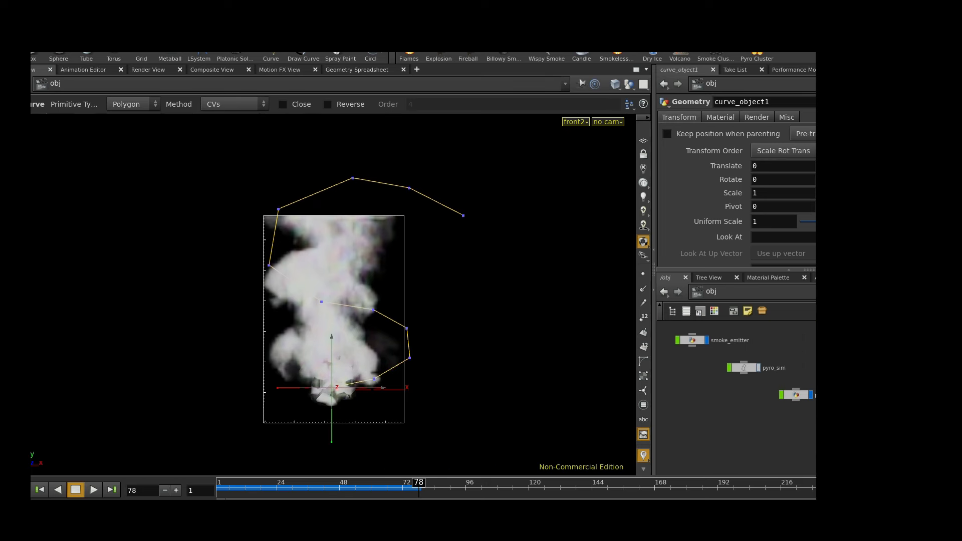
key("l")
right_click_drag(756, 431, 785, 435)
middle_click_drag(786, 435, 760, 438)
double_click(838, 420)
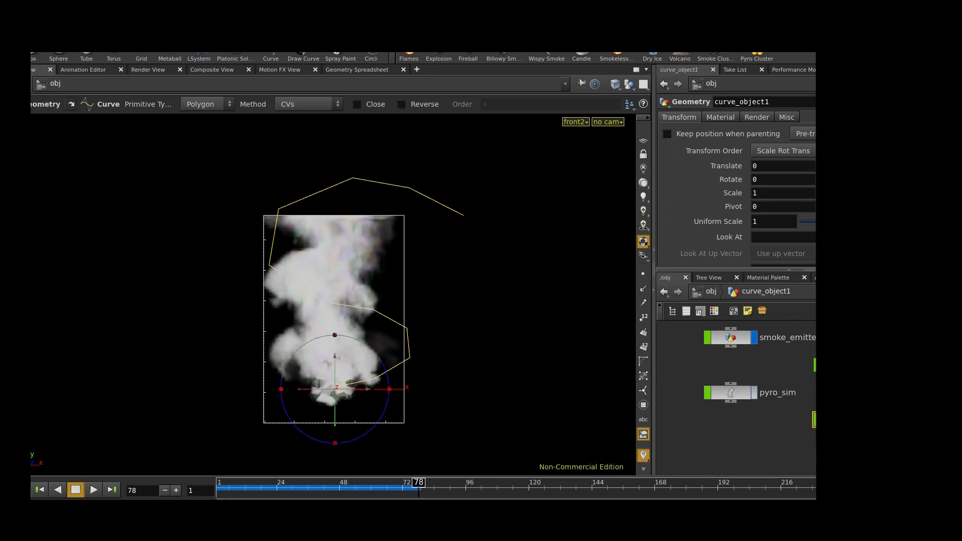
Step: Switch the viewport from the front view back to the perspective view
right_click_drag(243, 308, 377, 328, "alt")
key("Return")
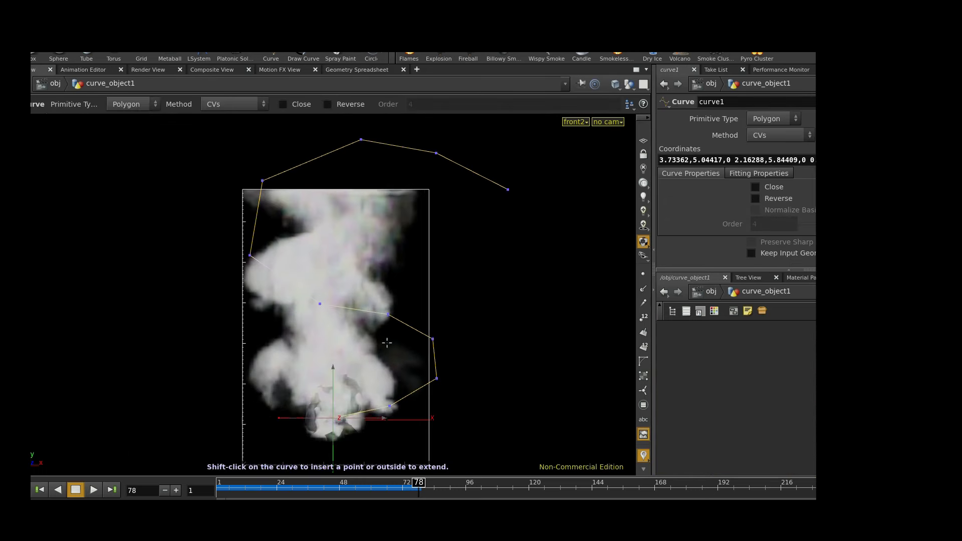
left_click(576, 121)
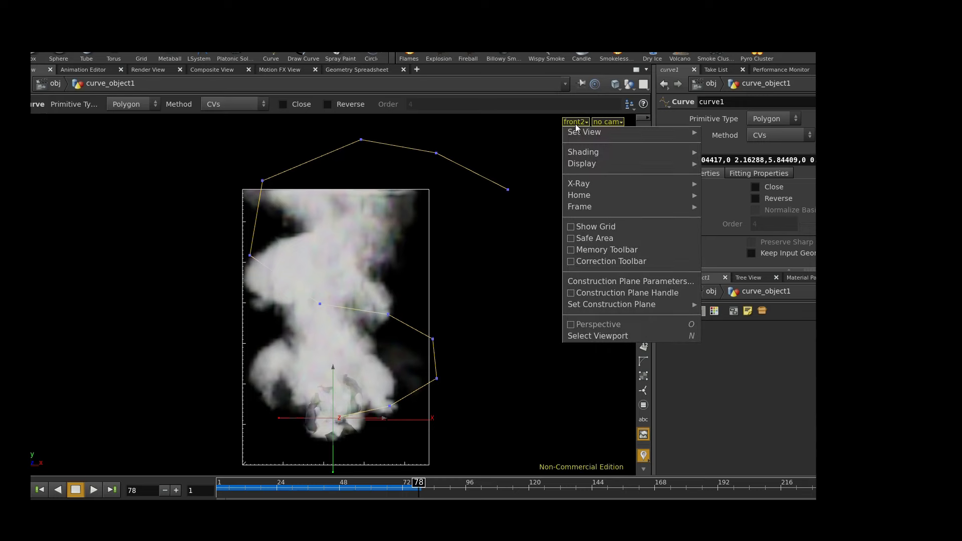
mouse_move(592, 132)
left_click(732, 132)
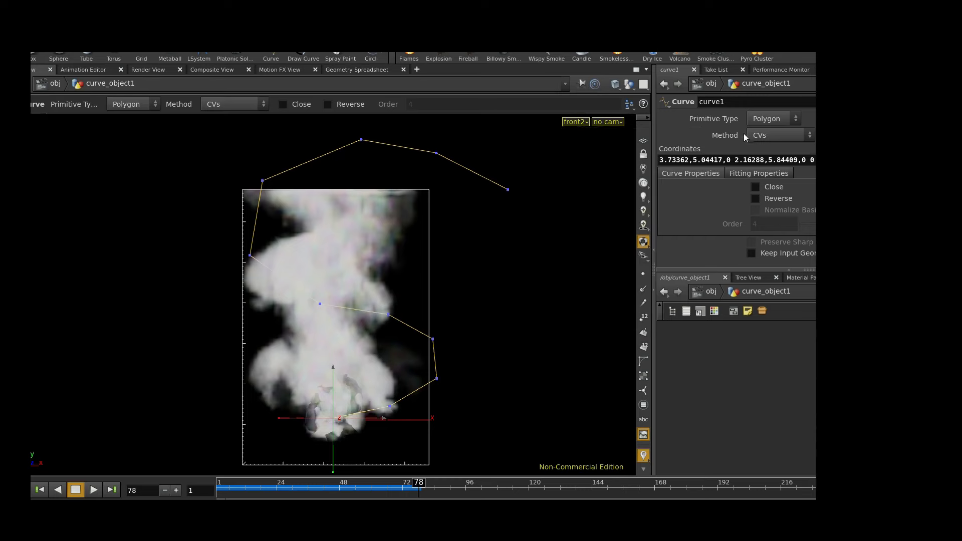
Step: Examine the drawn curve against the smoke column and its container from several perspective angles
key("Escape")
left_click_drag(401, 242, 350, 281)
right_click_drag(353, 281, 444, 315)
left_click_drag(351, 296, 404, 279)
key("space")
key("Escape")
left_click_drag(354, 256, 438, 330)
key("Return")
key("space")
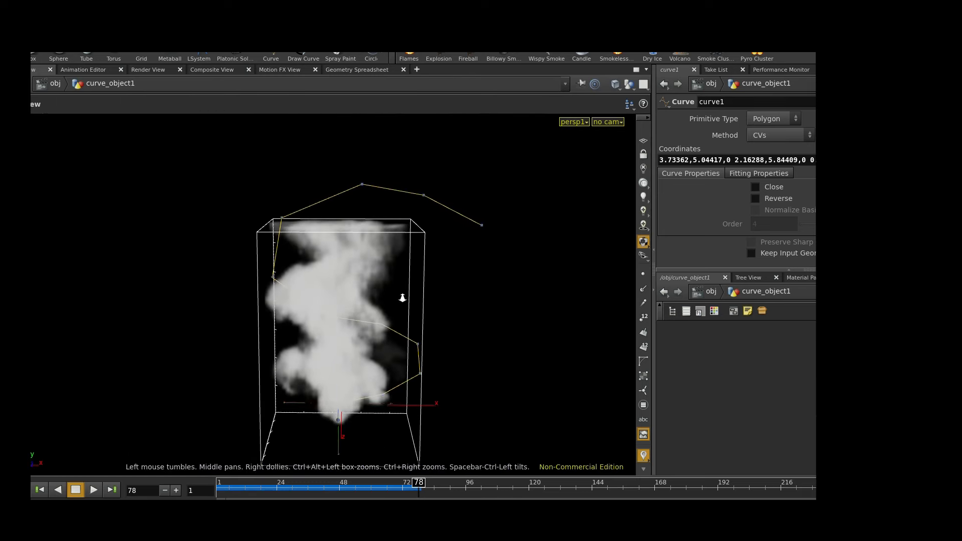
right_click_drag(402, 297, 467, 297)
middle_click_drag(466, 297, 467, 233)
key("Return")
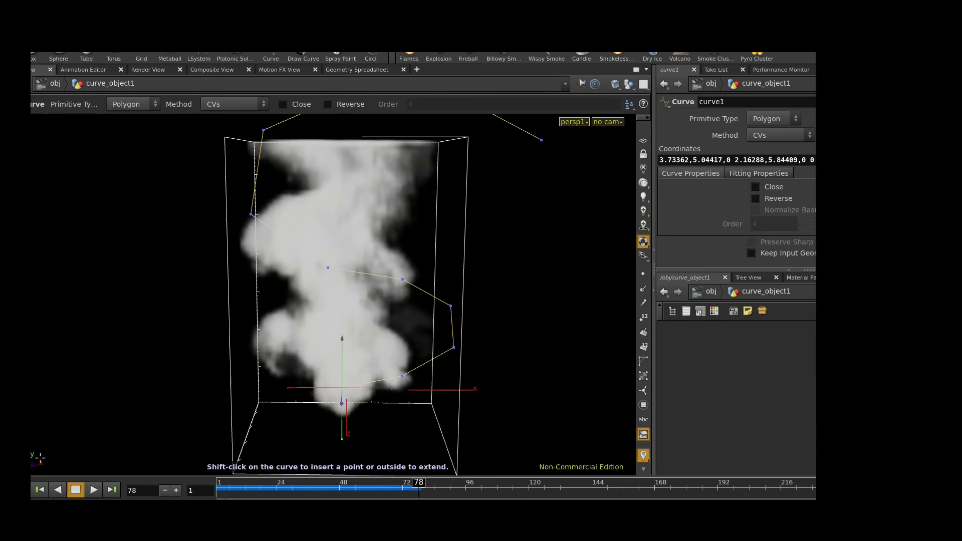
Step: Return the timeline to frame 1 and inspect the full curve path relative to the container and emitter
left_click(34, 489)
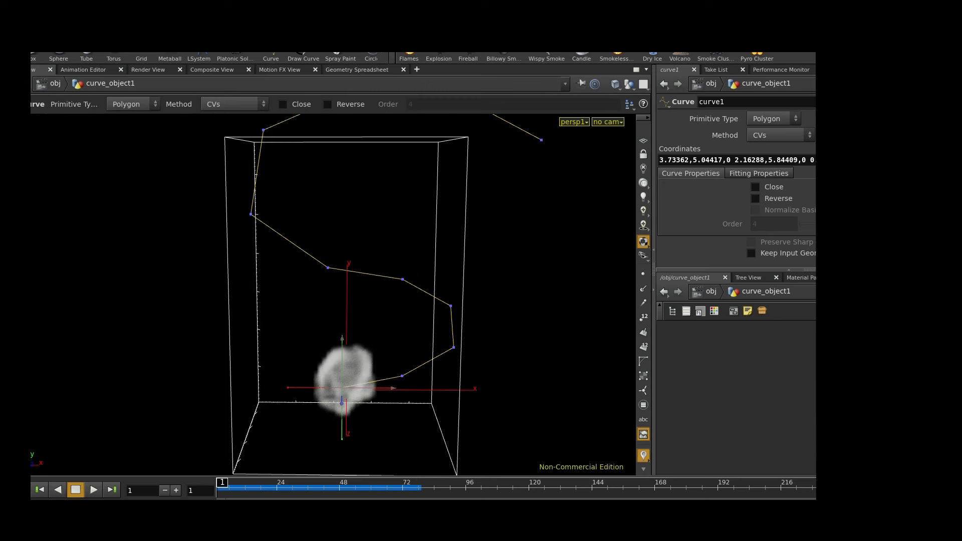
key("space")
key("space")
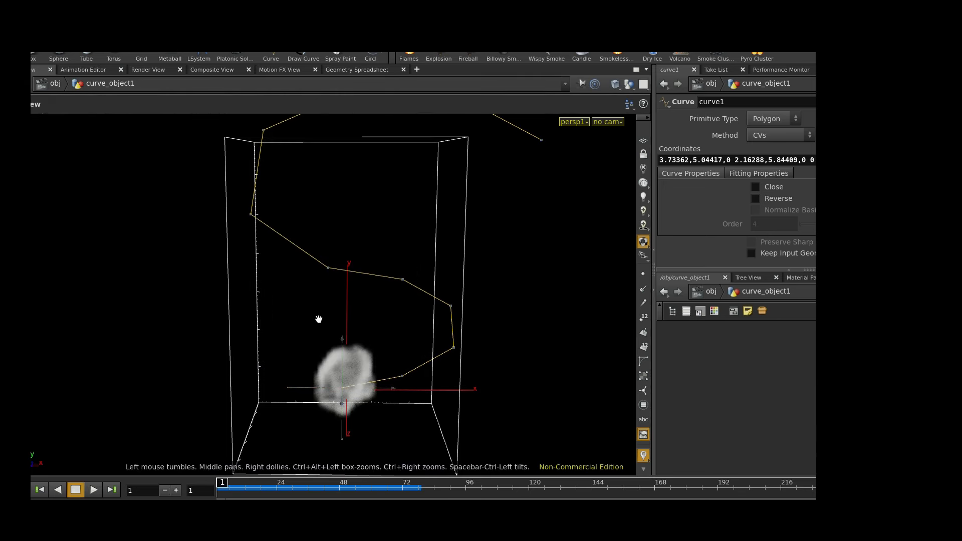
right_click_drag(425, 237, 351, 256)
middle_click_drag(350, 257, 326, 320)
key("space")
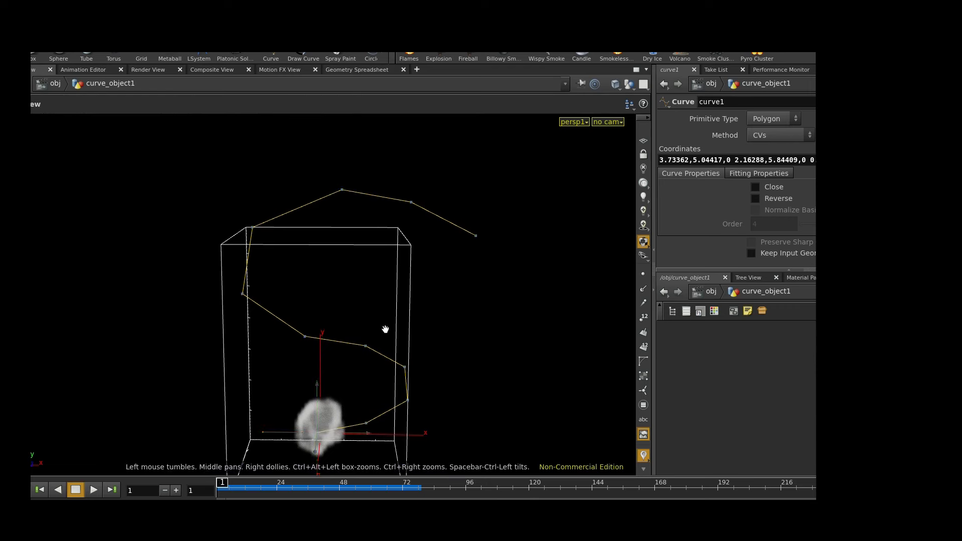
right_click_drag(385, 329, 447, 321)
middle_click_drag(447, 320, 427, 362)
key("Escape")
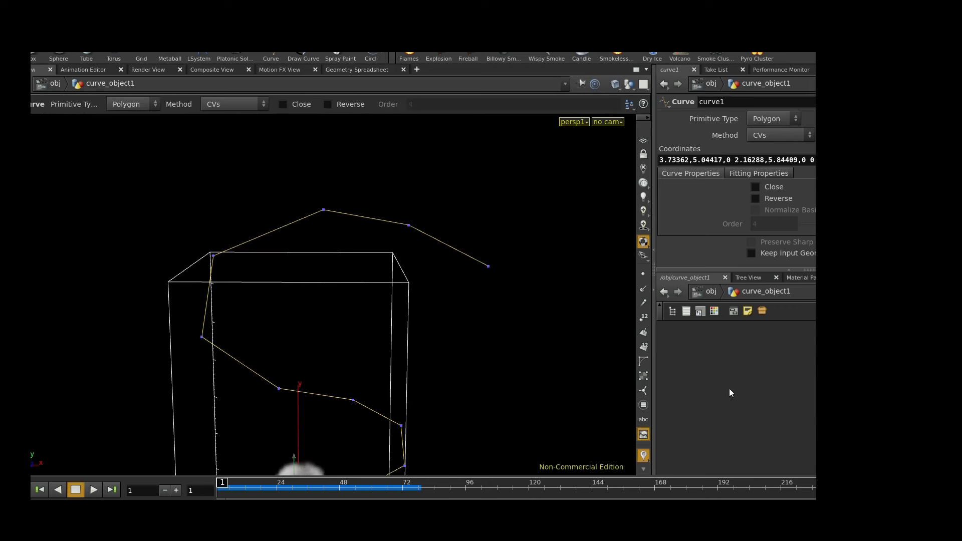
Step: Frame the curve1 node in the network and enlarge the network area to make room for more nodes
key("h")
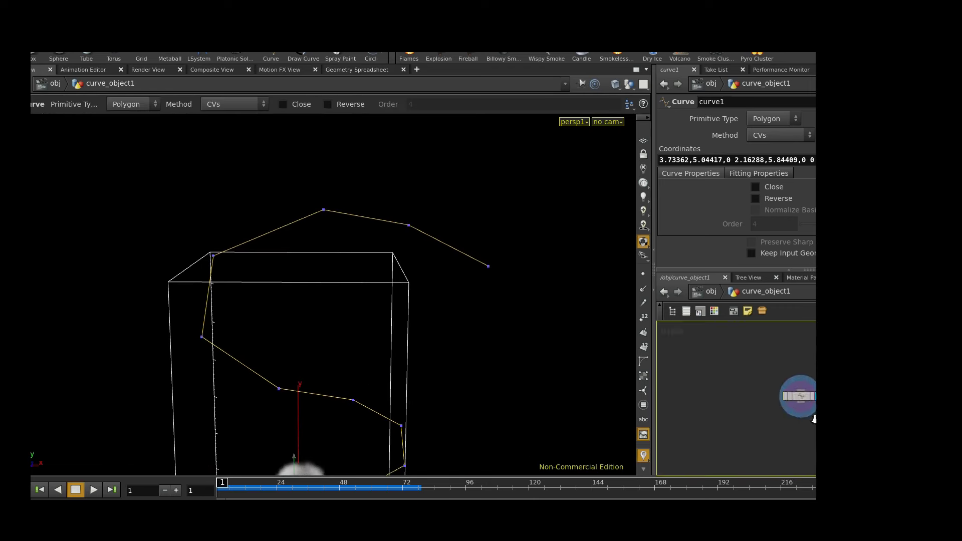
scroll(788, 418, "up", 4)
scroll(810, 426, "down", 1)
middle_click_drag(851, 435, 787, 416)
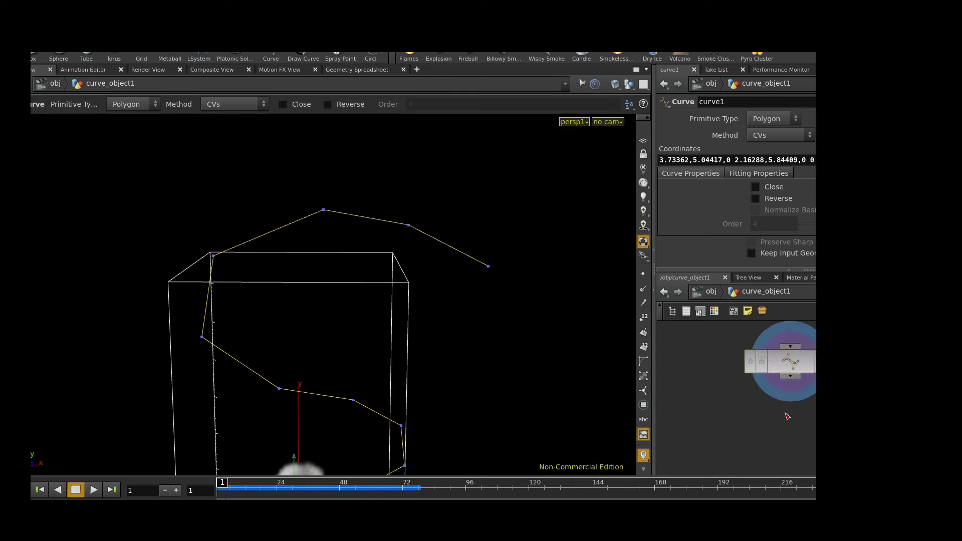
scroll(787, 416, "down", 2)
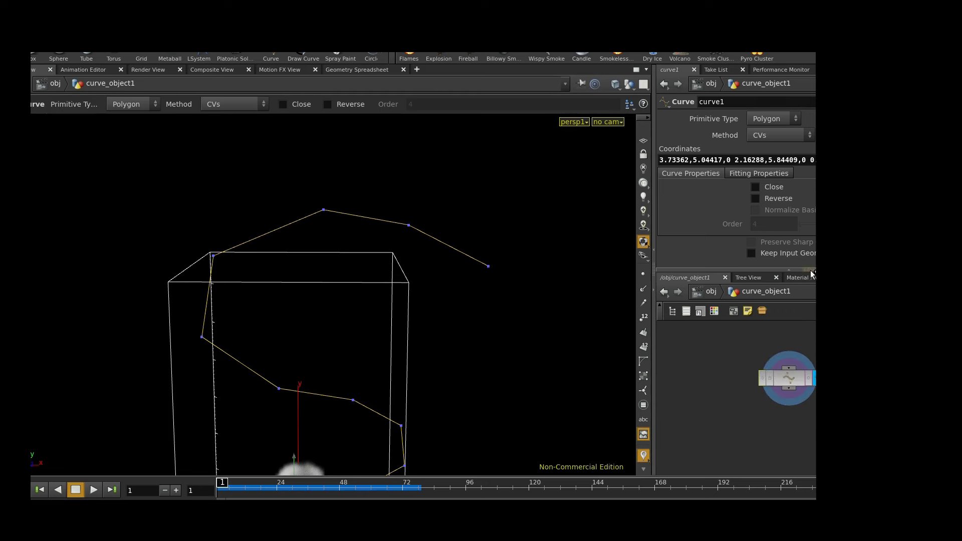
left_click_drag(813, 274, 812, 246)
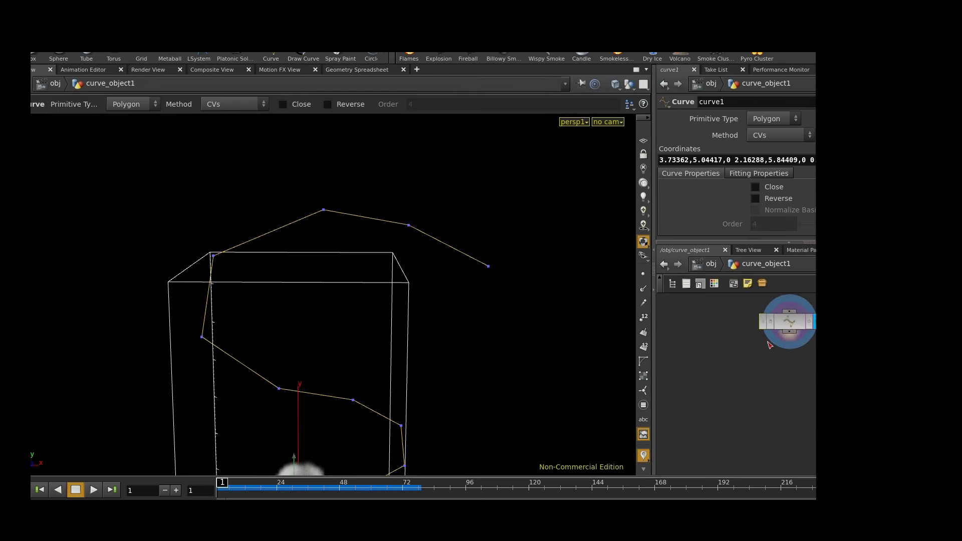
middle_click_drag(722, 331, 718, 346)
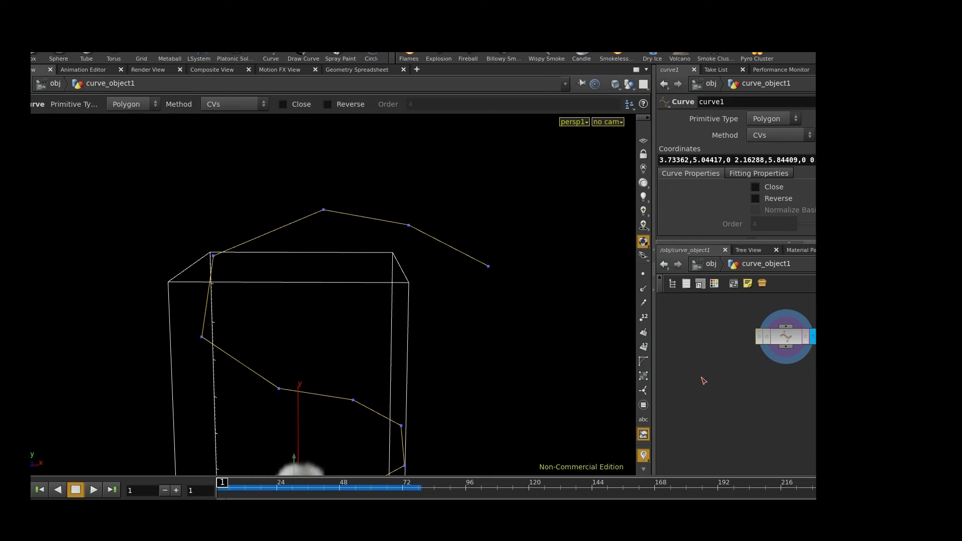
Step: Add a Resample node connected below curve1
key("Escape")
left_click_drag(461, 317, 457, 238)
key("Return")
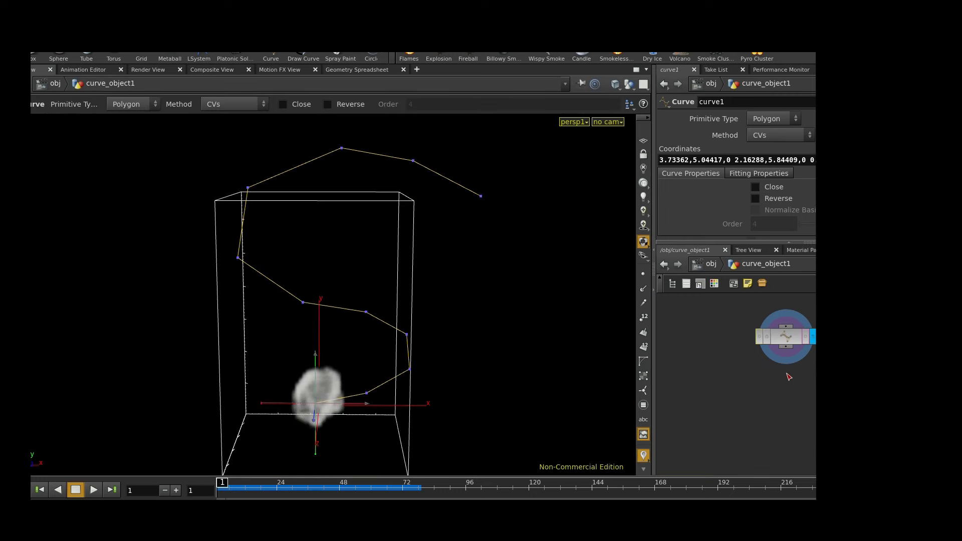
key("Tab")
type("resa")
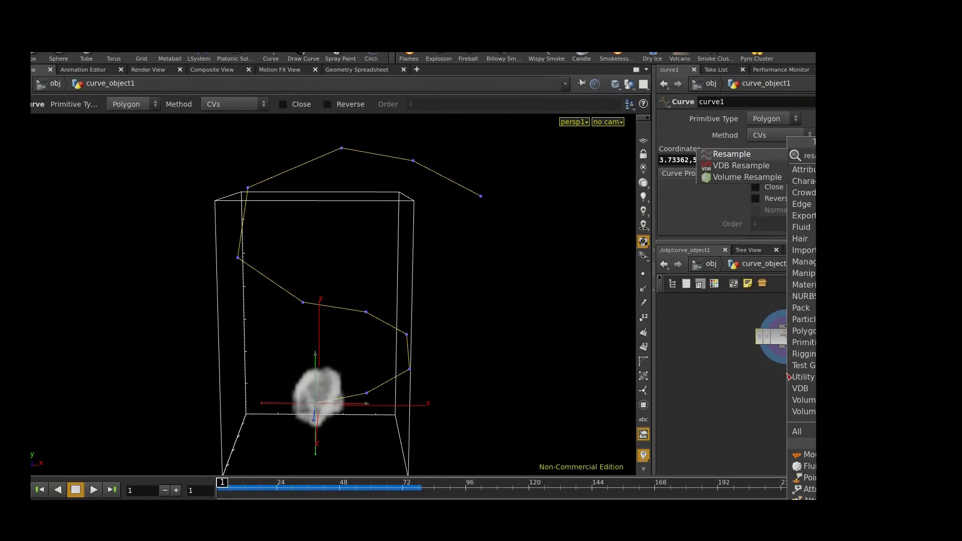
key("Return")
left_click(789, 376)
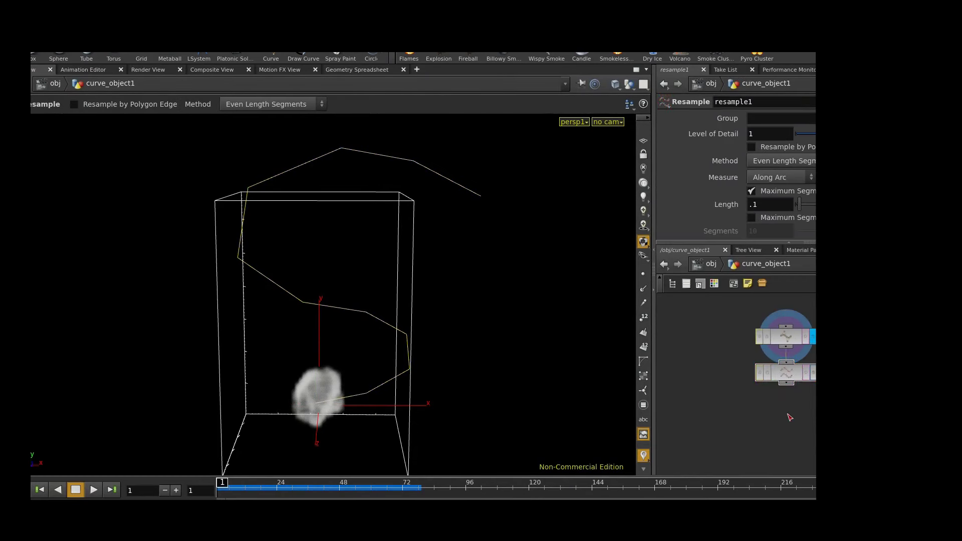
Step: Add a Smooth node below resample1, connect it to the resample1 output and set its display flag
key("Tab")
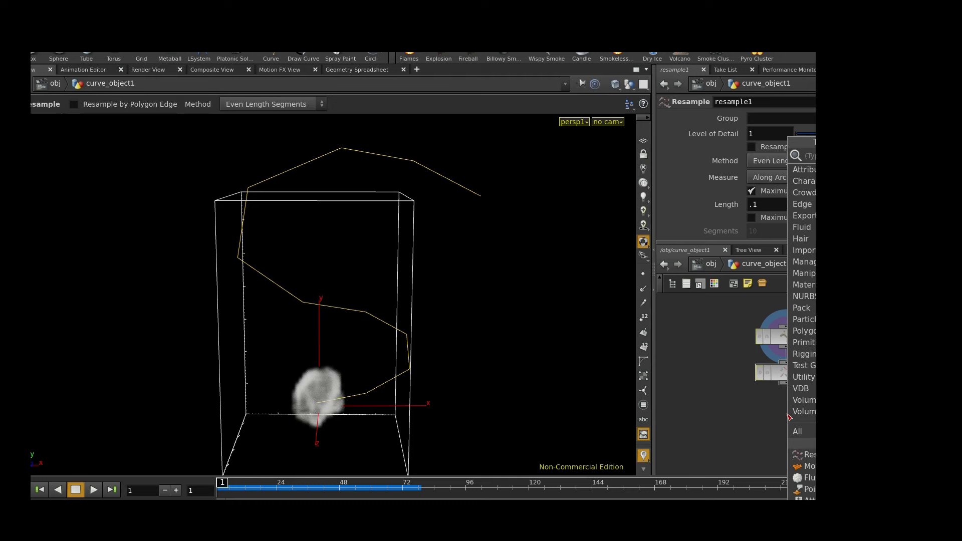
type("smooth")
key("Return")
left_click(788, 416)
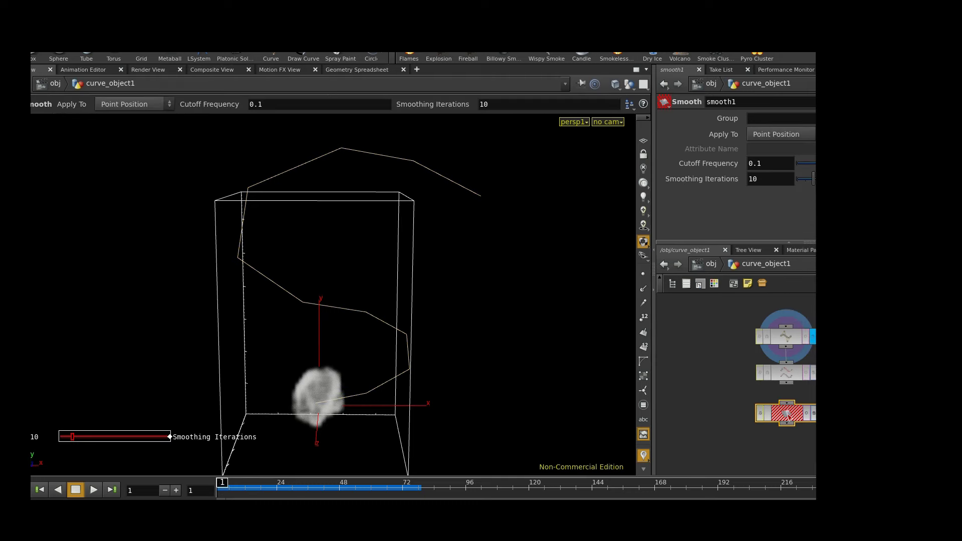
left_click_drag(787, 402, 787, 381)
left_click(815, 413)
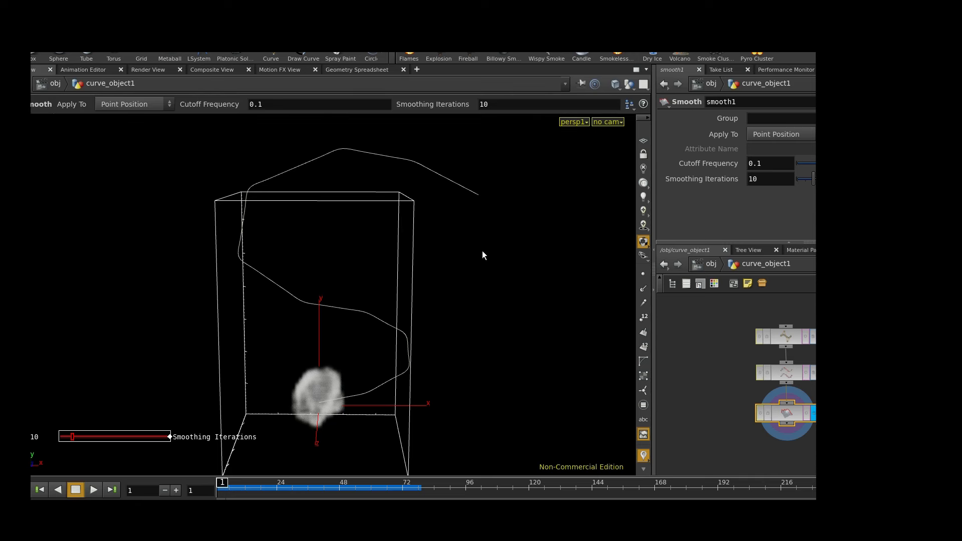
middle_click_drag(715, 382, 698, 333)
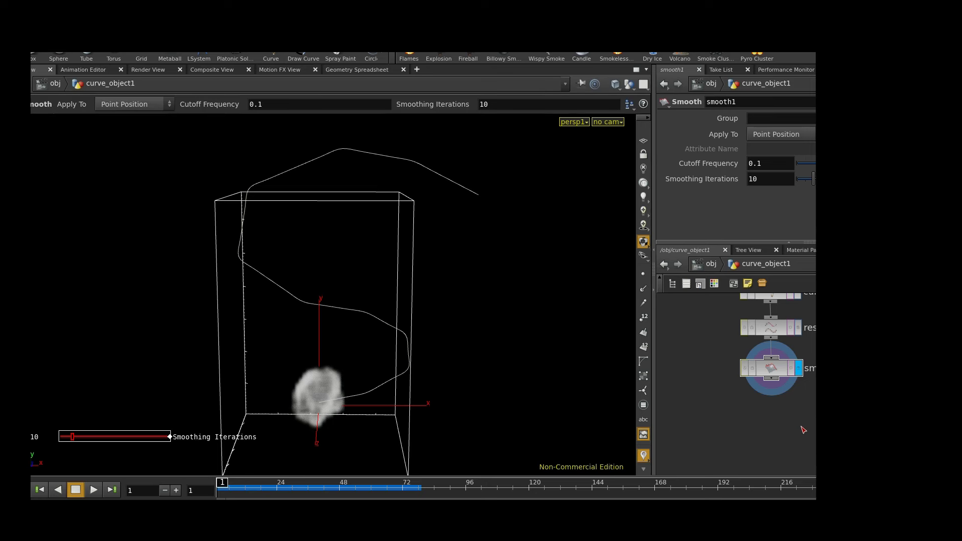
key("h")
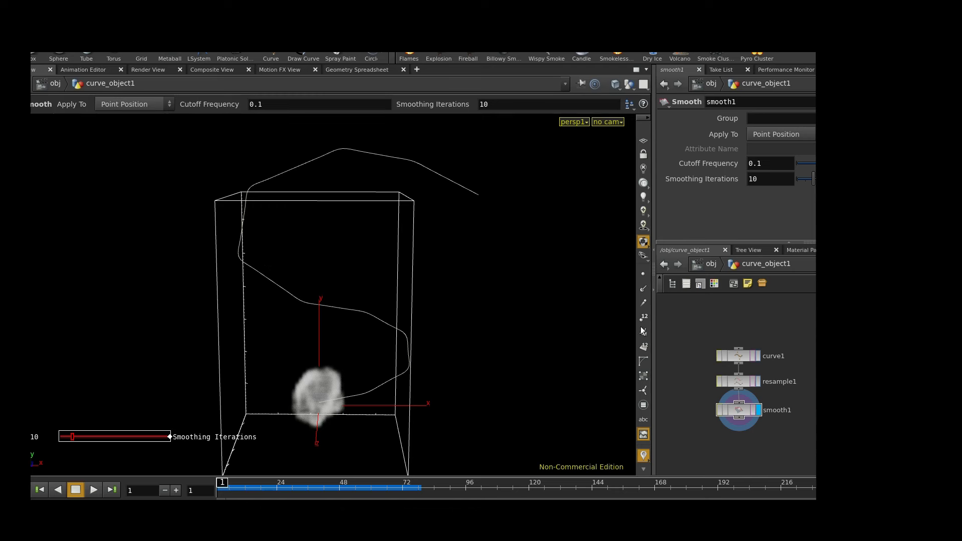
middle_click_drag(787, 437, 757, 414)
right_click_drag(757, 414, 775, 420)
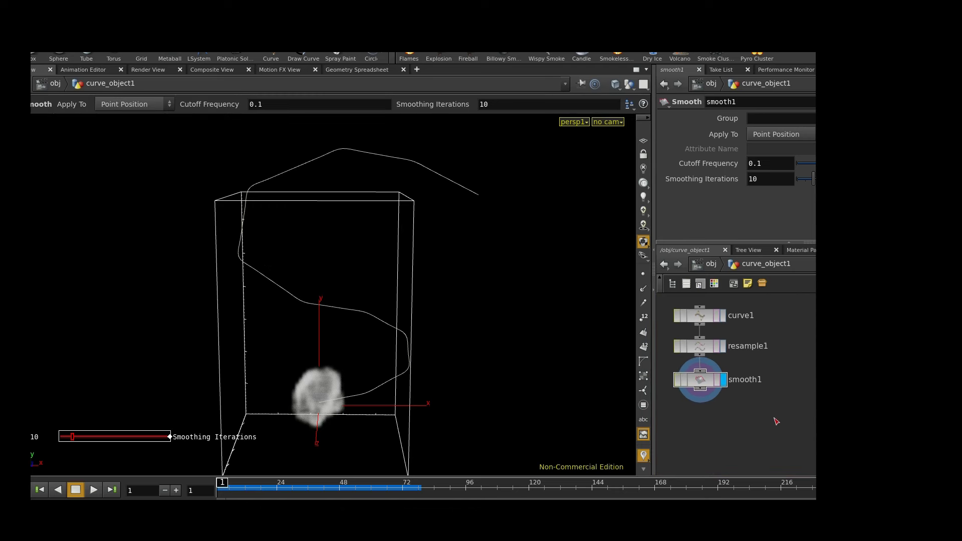
Step: Add a Circle node beside smooth1 in the curve_object1 network
middle_click_drag(775, 420, 796, 414)
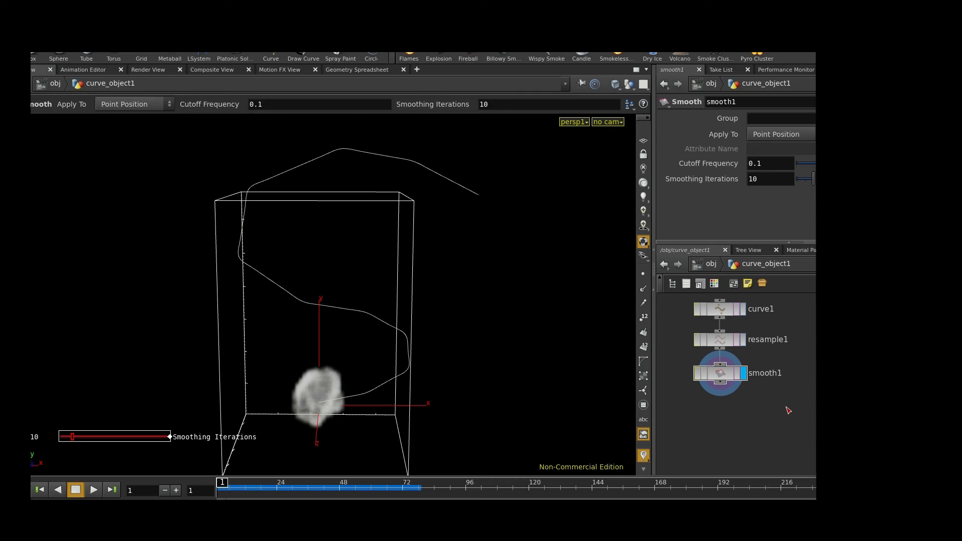
key("Tab")
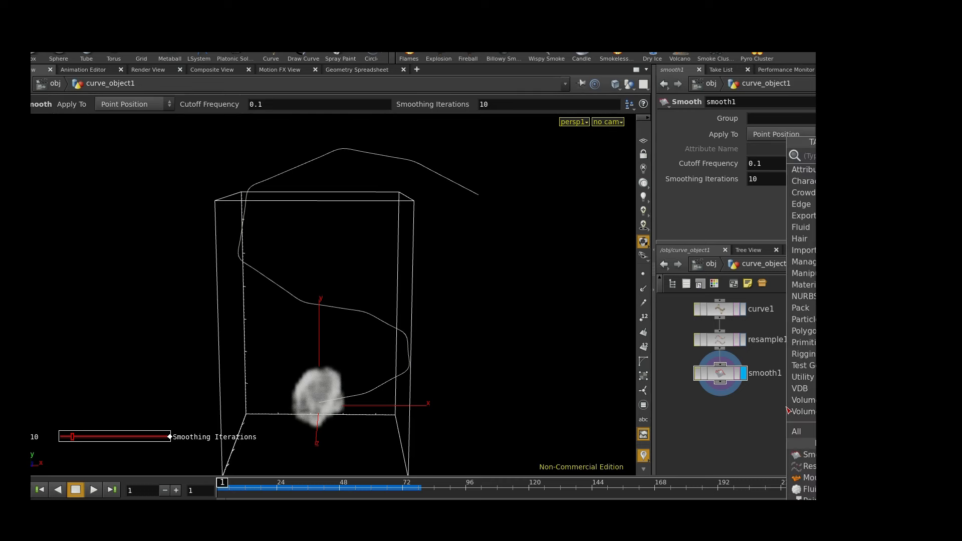
left_click(805, 489)
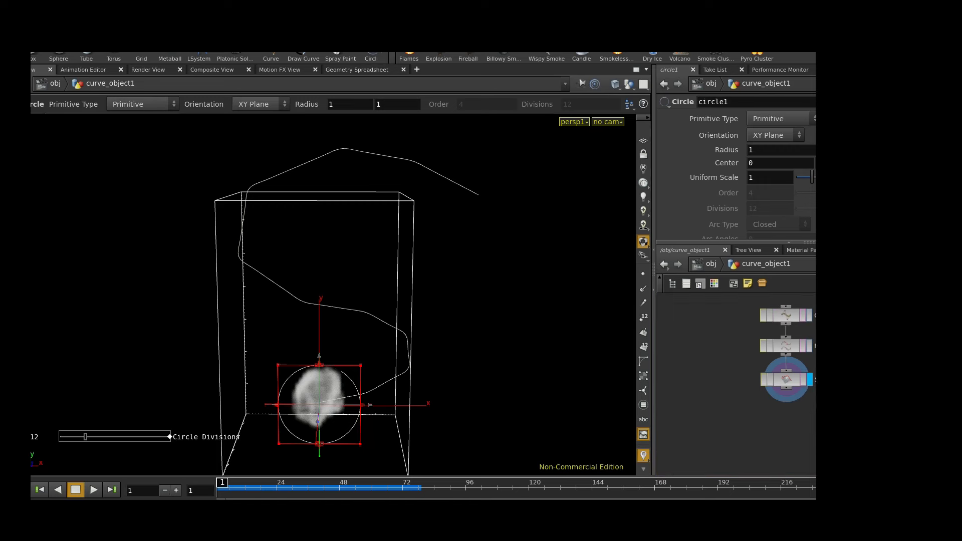
left_click(710, 382)
Step: Add a Sweep node below circle1 and smooth1, with the circle as cross-section and the smoothed curve as path
key("Tab")
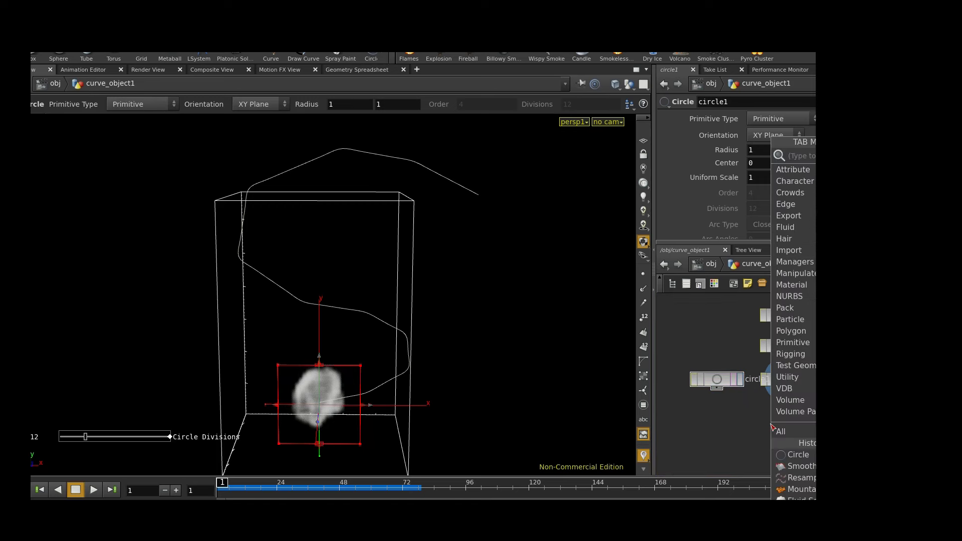
type("sweep")
key("Return")
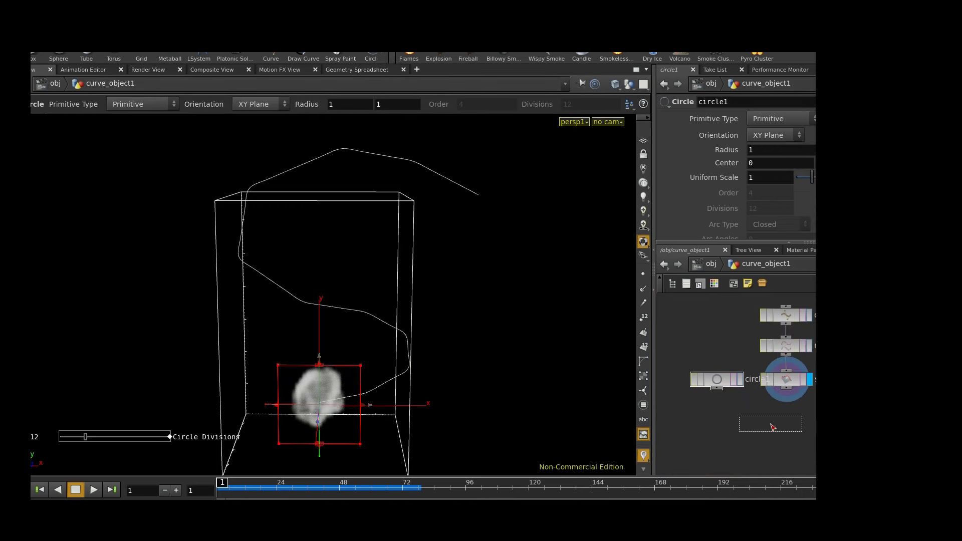
left_click(766, 428)
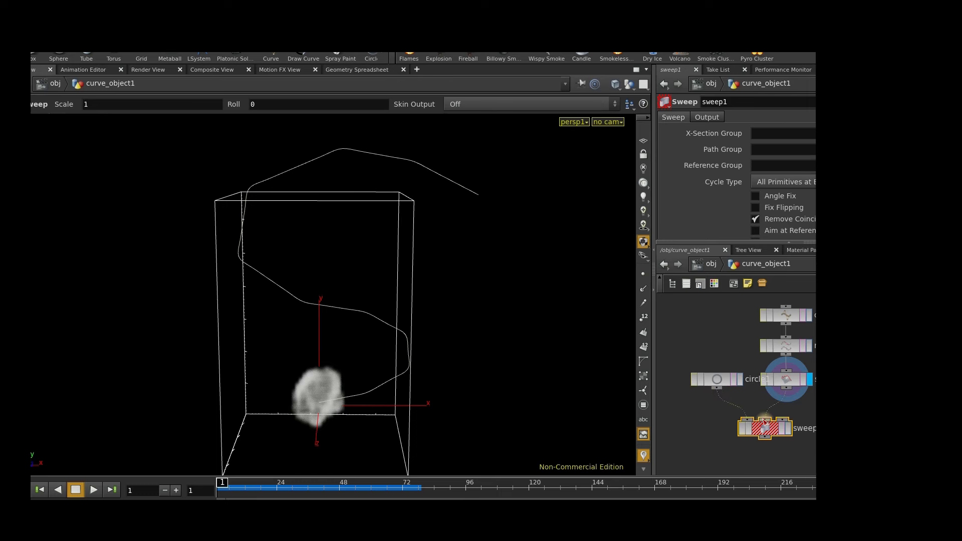
left_click_drag(764, 424, 766, 440)
Step: Set circle1's primitive type to Polygon and make sweep1 the displayed node
left_click(717, 382)
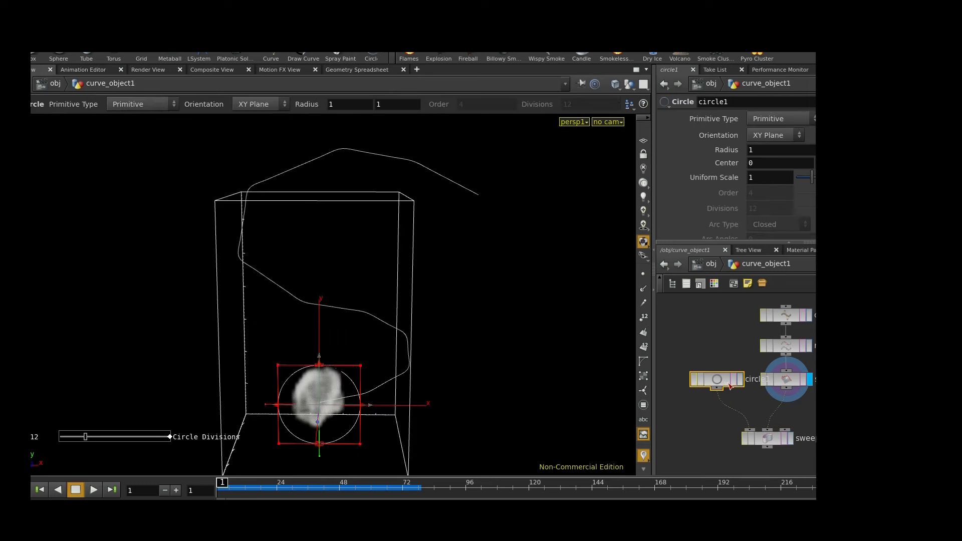
left_click(779, 119)
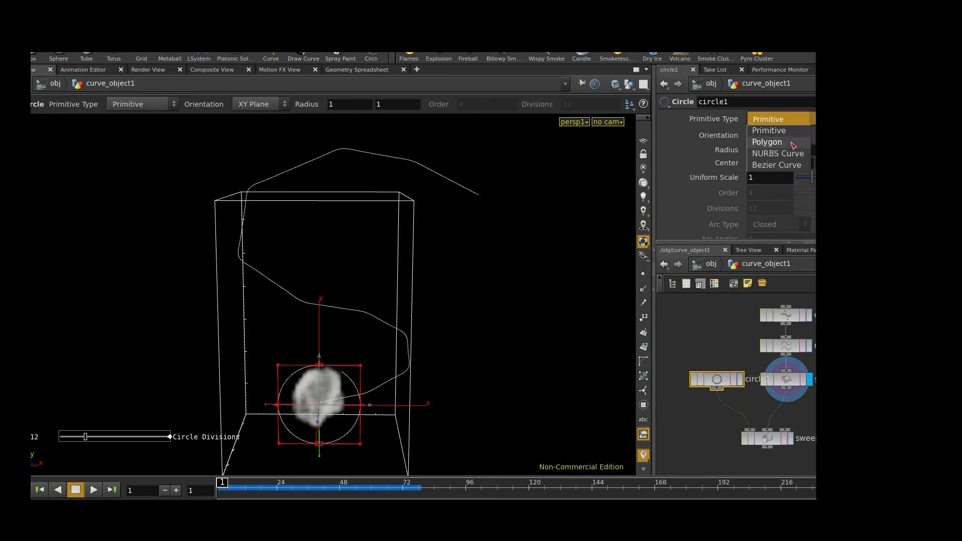
left_click(794, 140)
middle_click_drag(709, 434, 705, 408)
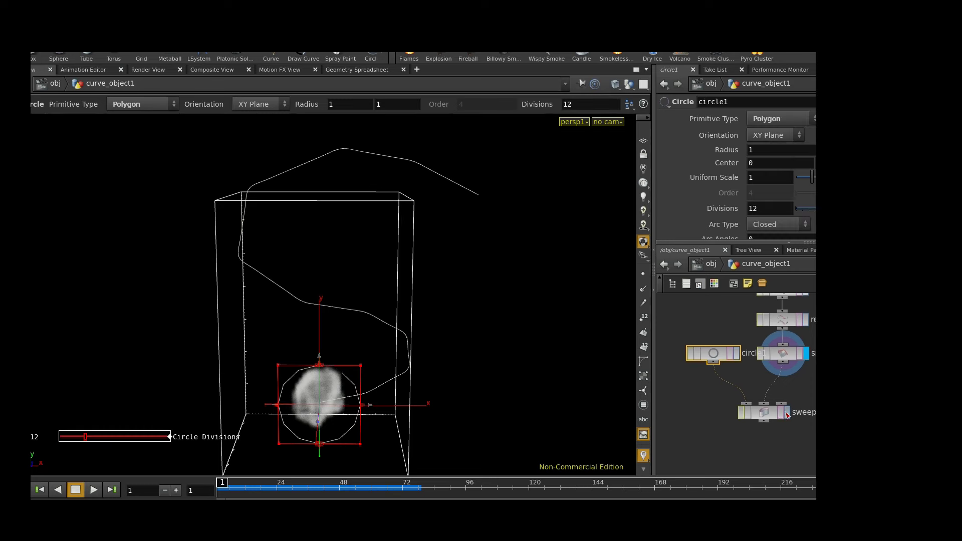
left_click(785, 412)
Step: Add a Skin node below sweep1, connect it to the sweep output and set its display flag
key("Tab")
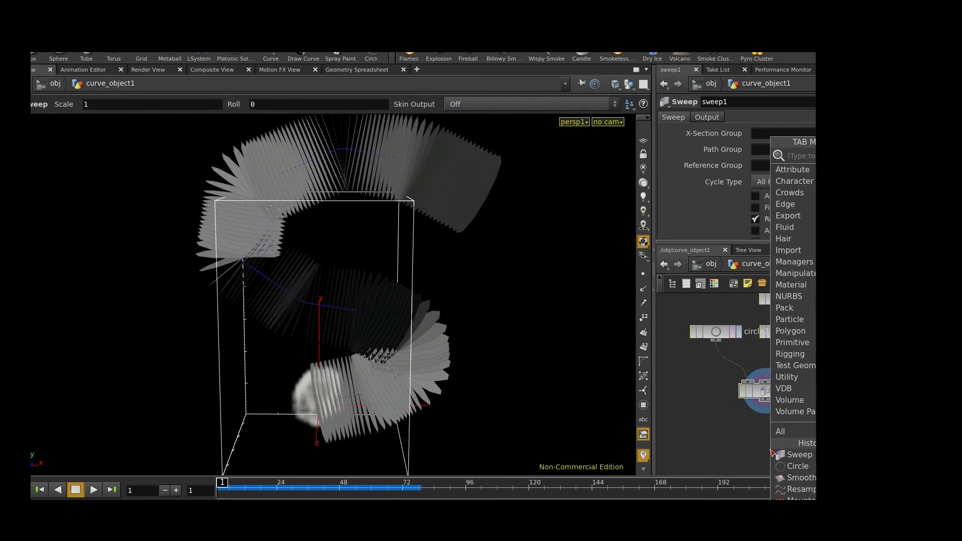
type("skin")
key("Return")
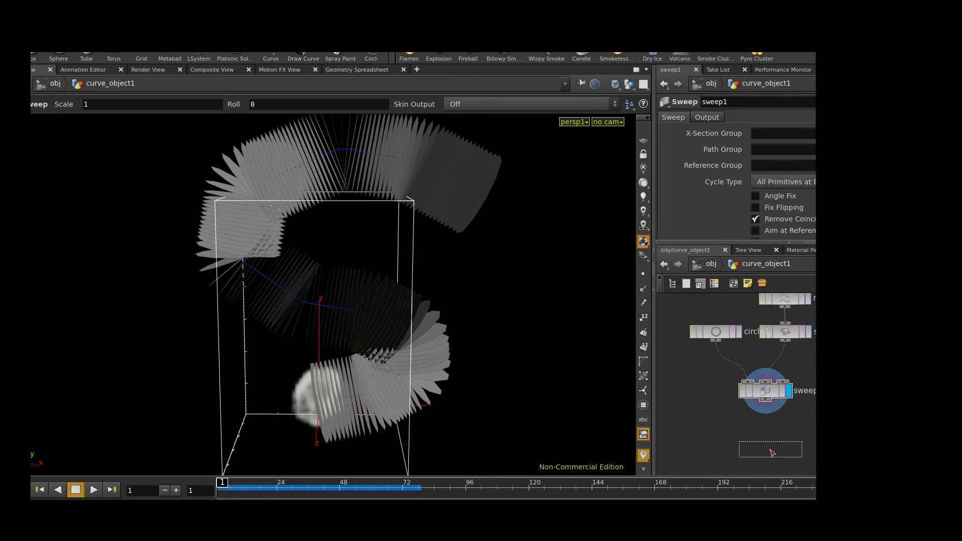
left_click(772, 438)
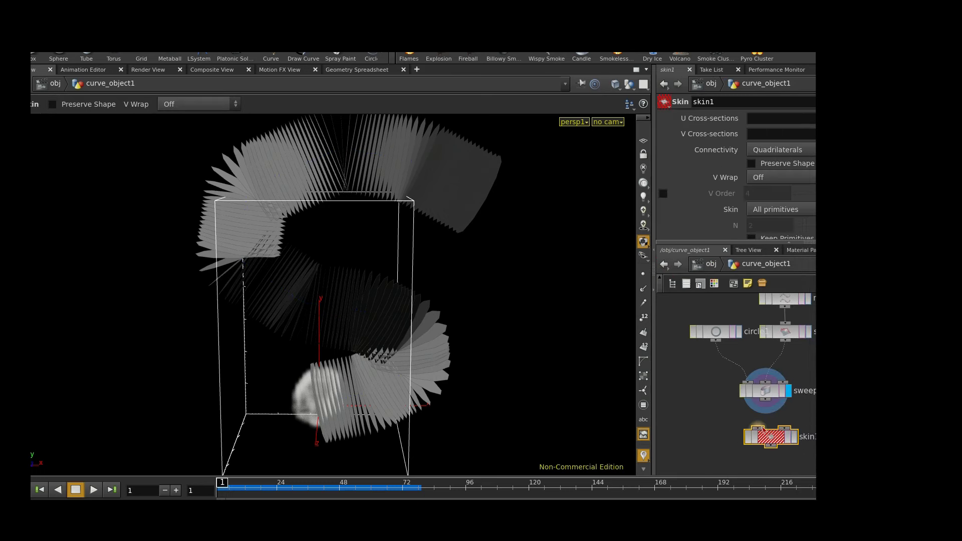
key("Tab")
key("Escape")
left_click_drag(773, 403, 780, 427)
left_click(794, 437)
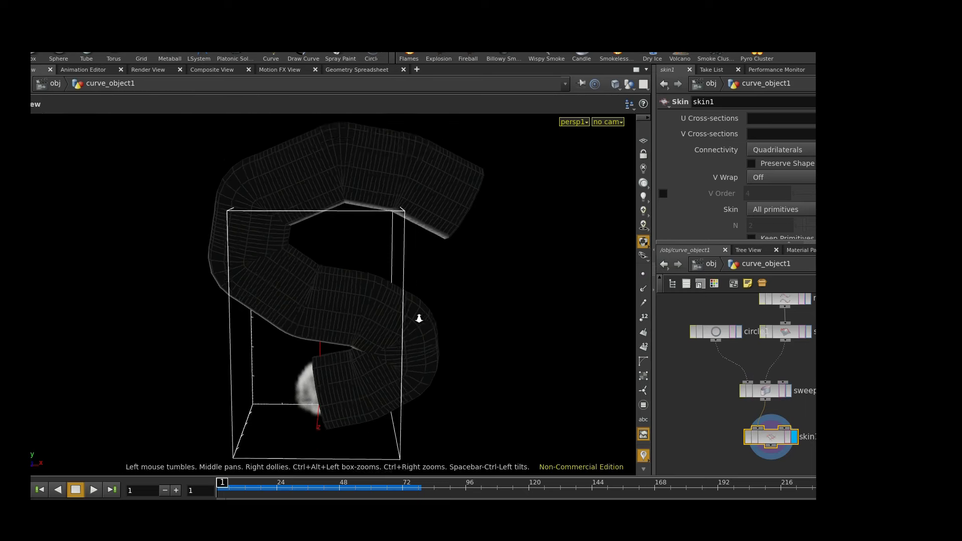
Step: Set circle1's radius to 0.7 to make the skinned tube thinner
mouse_move(419, 317)
left_mouse_down()
mouse_move(447, 307)
mouse_move(381, 315)
mouse_move(415, 317)
left_mouse_up()
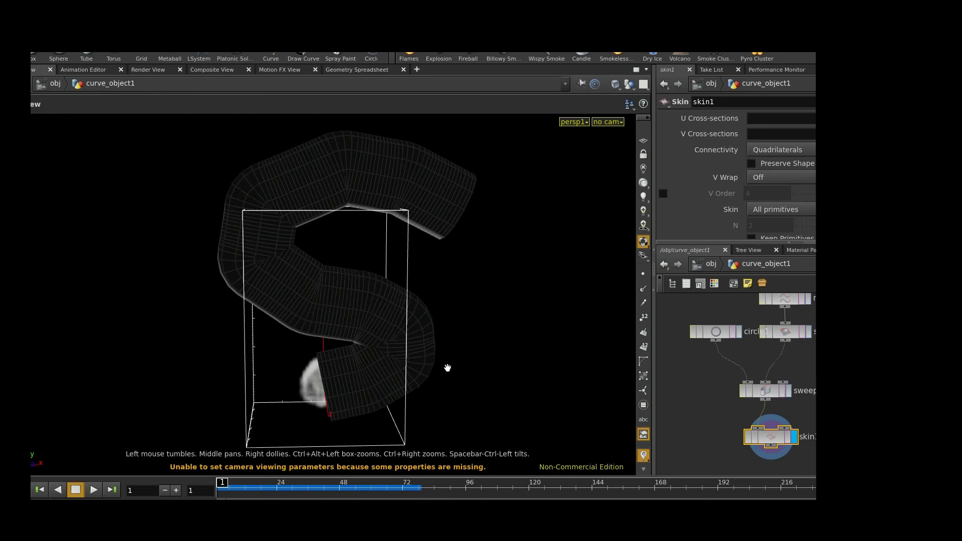
middle_click_drag(485, 388, 504, 355)
scroll(504, 355, "down", 1)
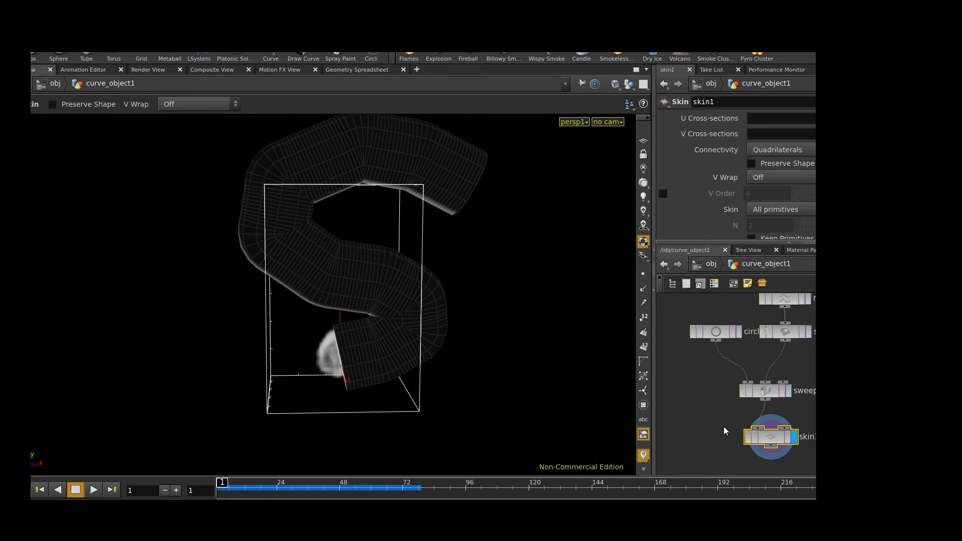
left_click(717, 331)
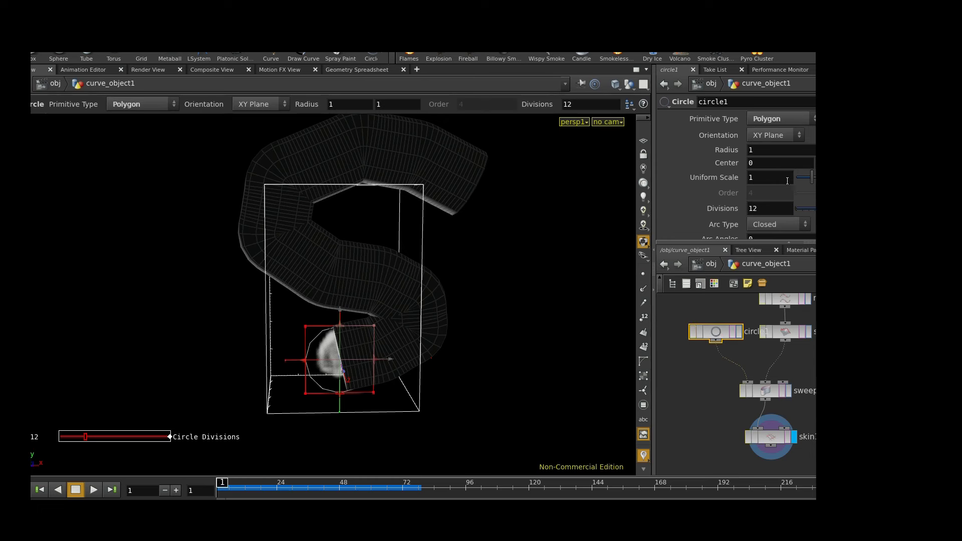
middle_click_drag(732, 151, 705, 156)
Step: Add a Scatter node below skin1, connect it to the skin output and set its display flag
middle_click_drag(723, 426, 718, 401)
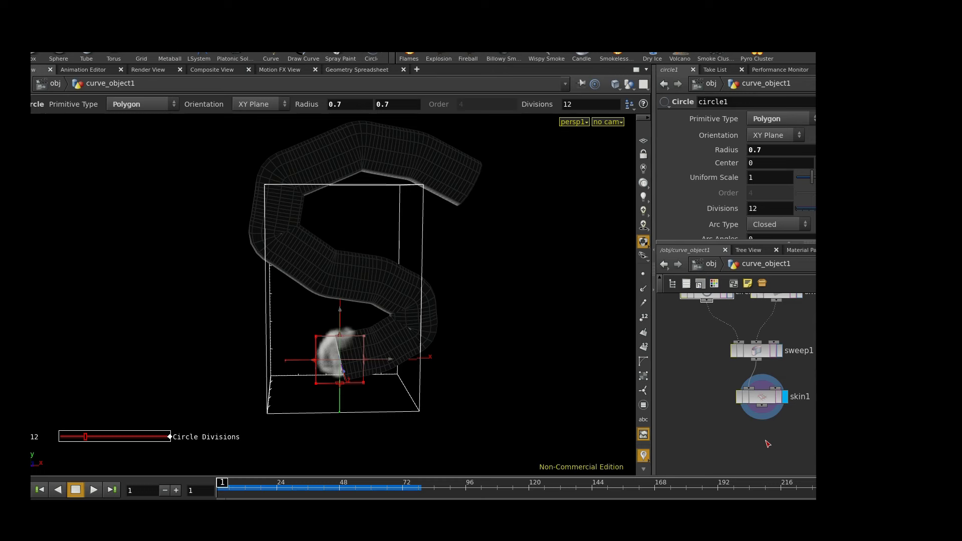
key("Tab")
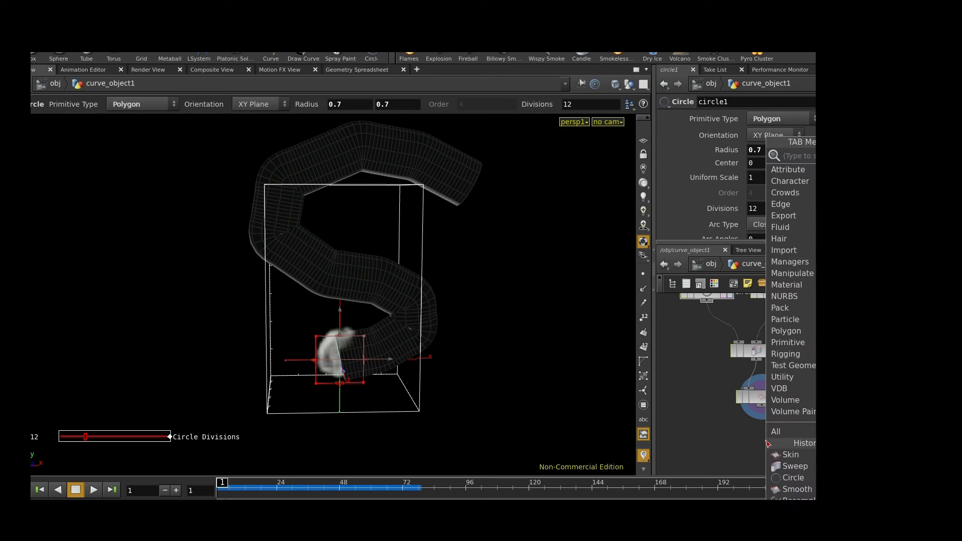
type("sca")
key("Return")
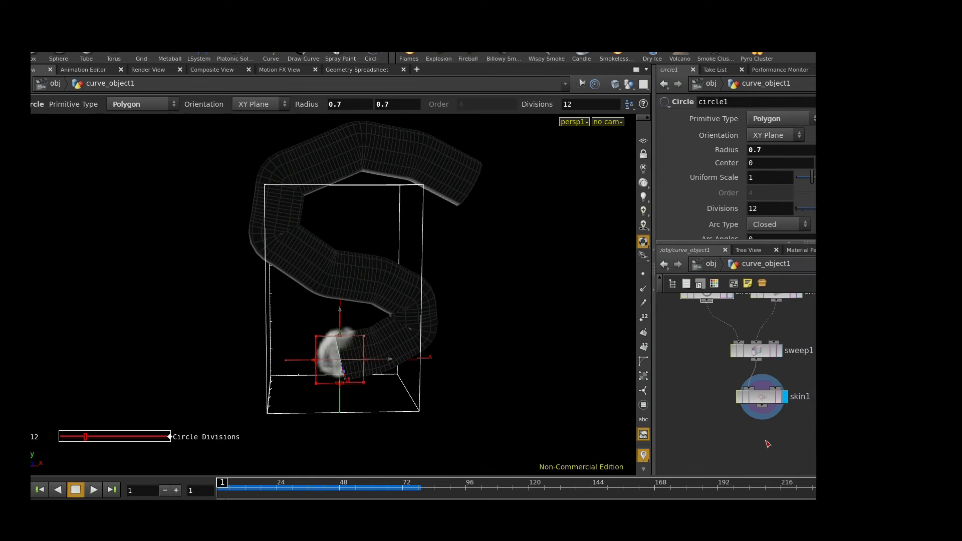
left_click(767, 444)
mouse_move(765, 431)
left_mouse_down()
mouse_move(762, 400)
mouse_move(761, 440)
left_mouse_up()
left_click(784, 439)
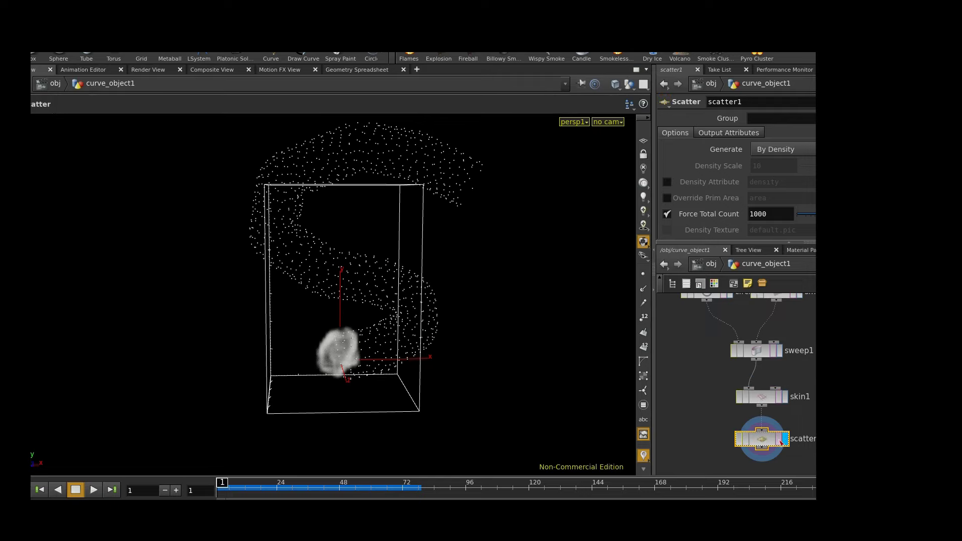
Step: Turn off Force Total Count on scatter1 and set its Density Scale to 300
left_click_drag(411, 228, 449, 332)
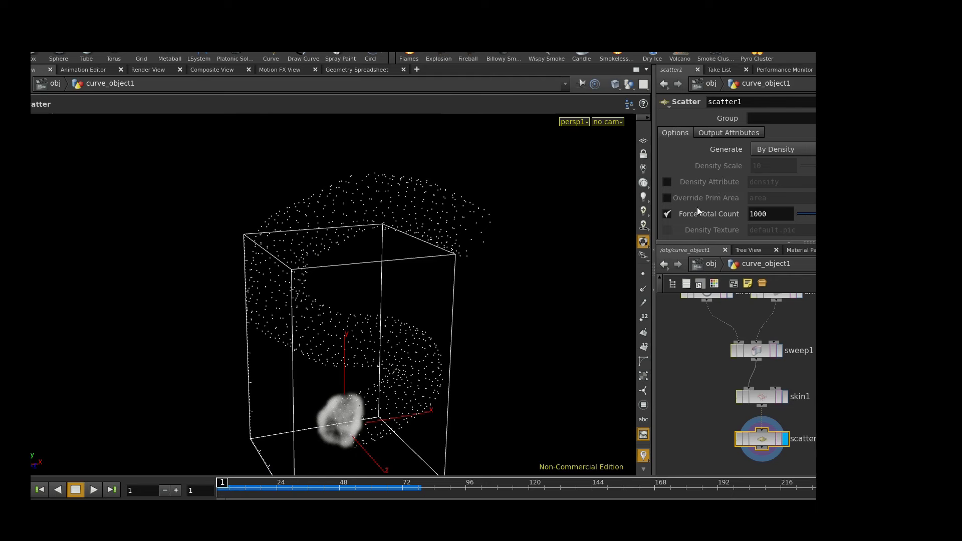
left_click(667, 213)
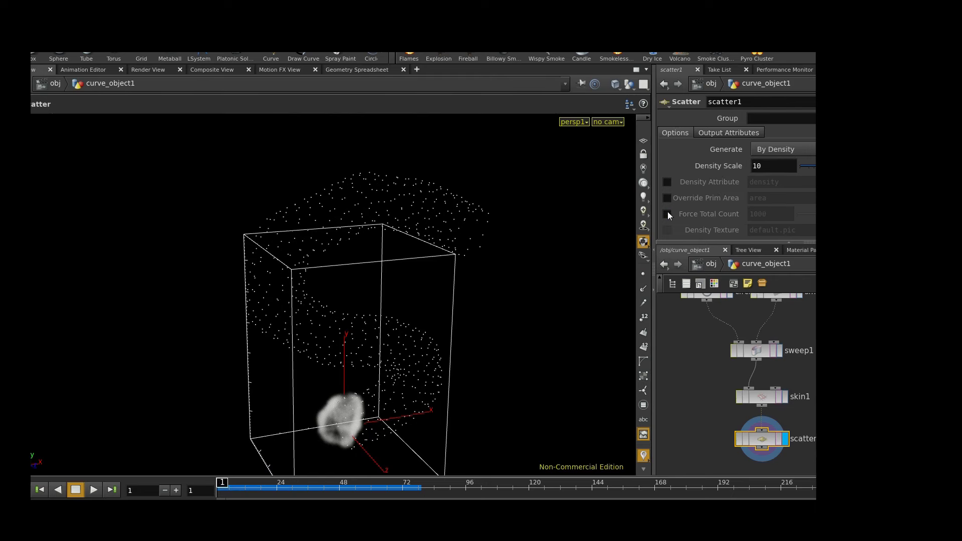
double_click(776, 167)
key("s")
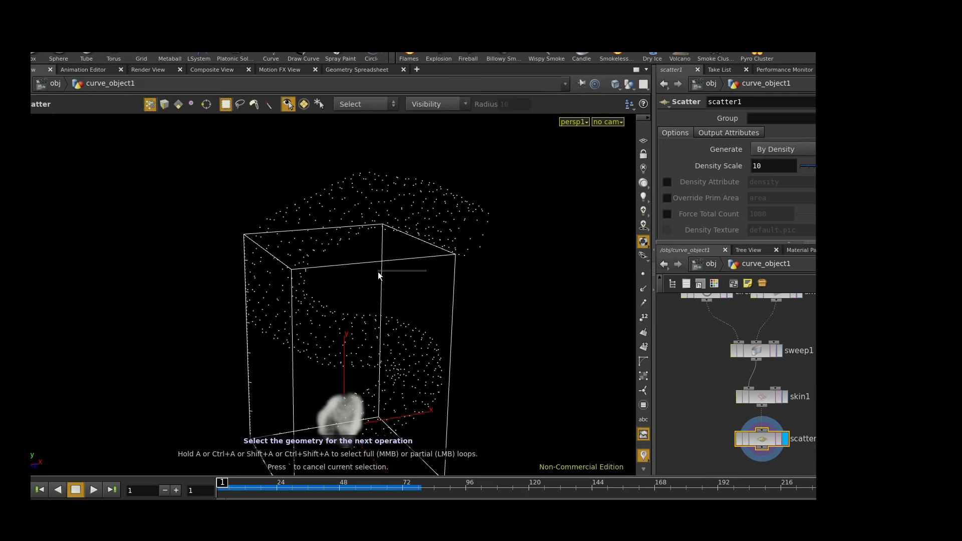
key("Escape")
left_click_drag(437, 279, 401, 281)
double_click(759, 166)
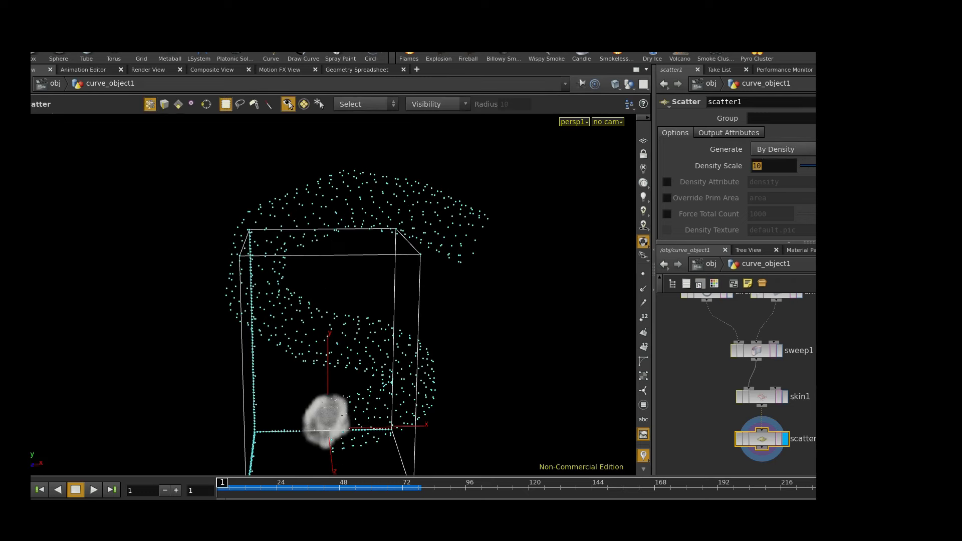
type("300")
key("Return")
key("Escape")
left_click_drag(517, 301, 470, 300)
key("Escape")
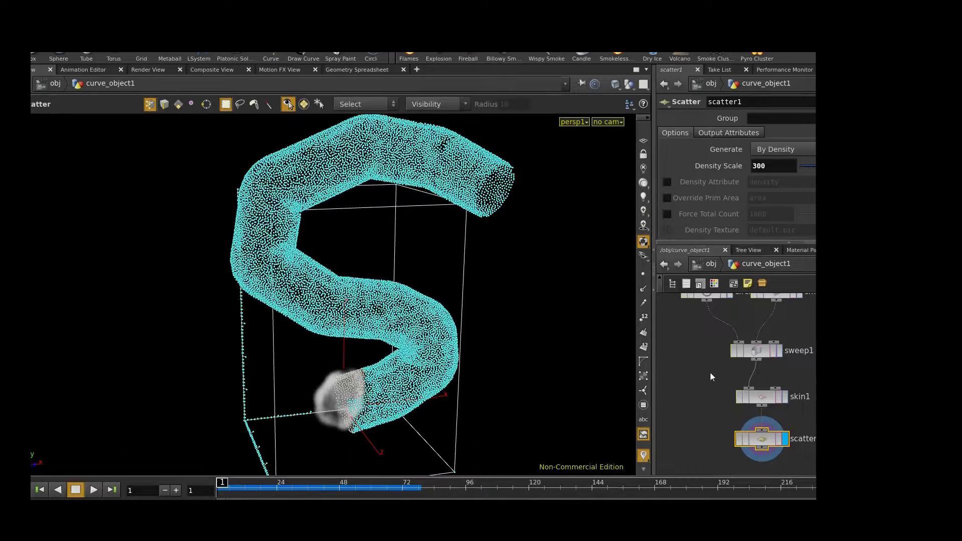
left_click_drag(364, 342, 448, 306)
key("Escape")
key("Escape")
key("Escape")
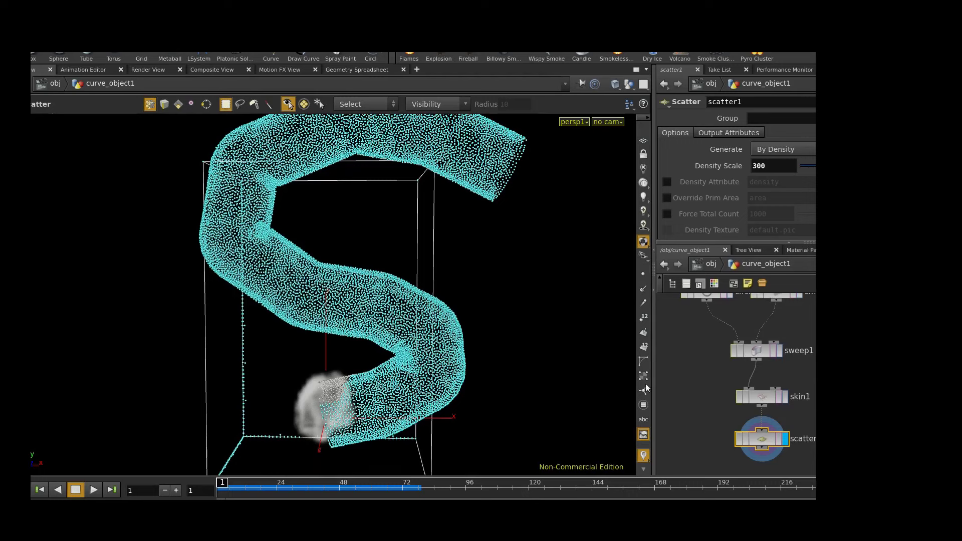
Step: Add a Point Jitter node below scatter1, connected to its output, and make it the displayed node
middle_click_drag(775, 464, 774, 409)
left_click(776, 413)
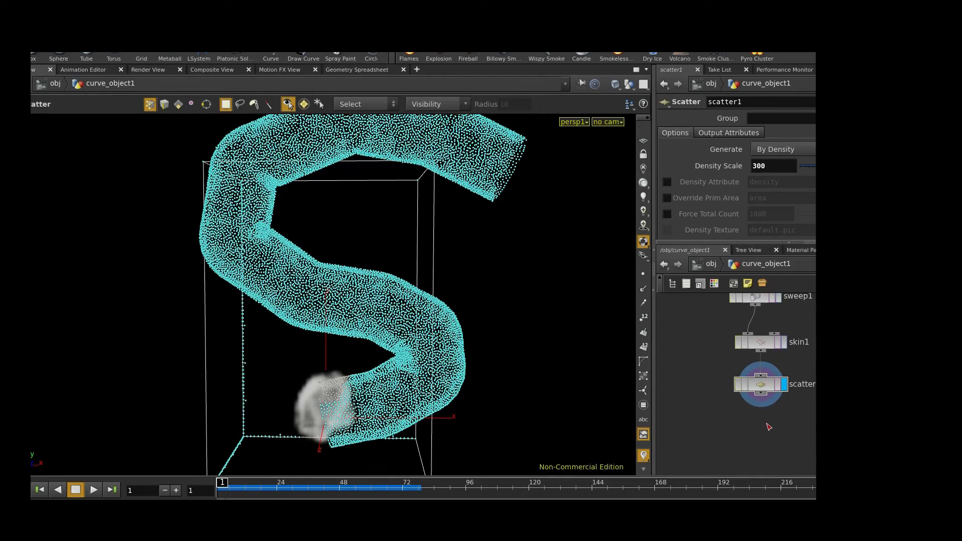
key("Tab")
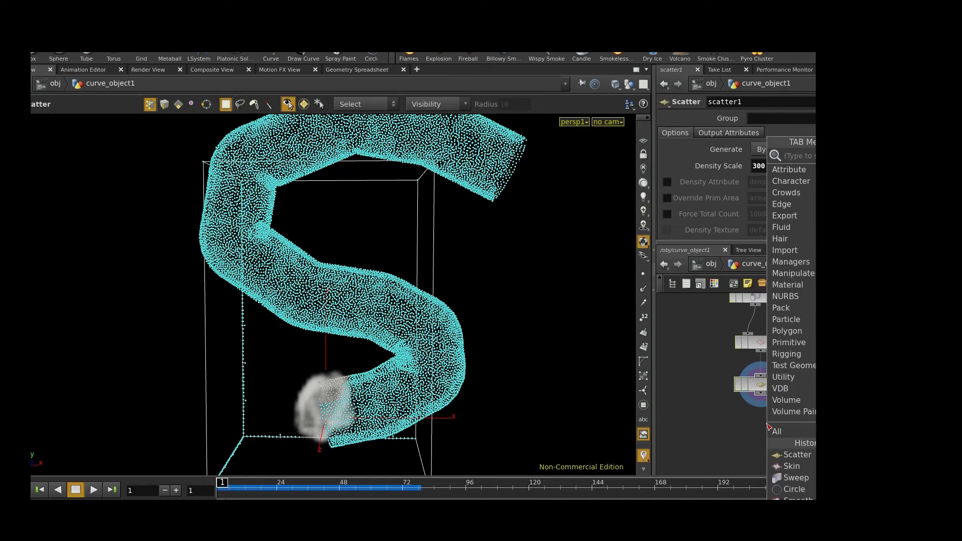
type("point ji")
key("Return")
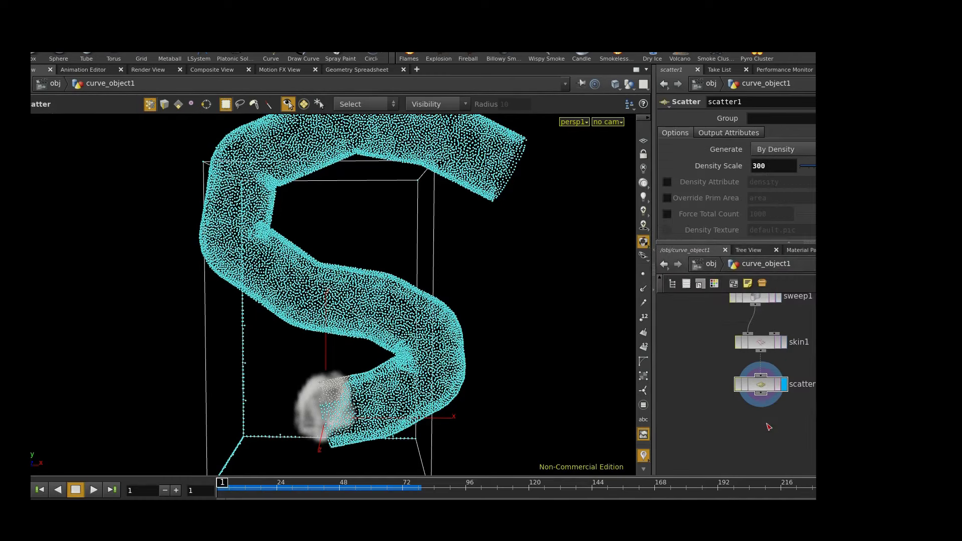
left_click(768, 425)
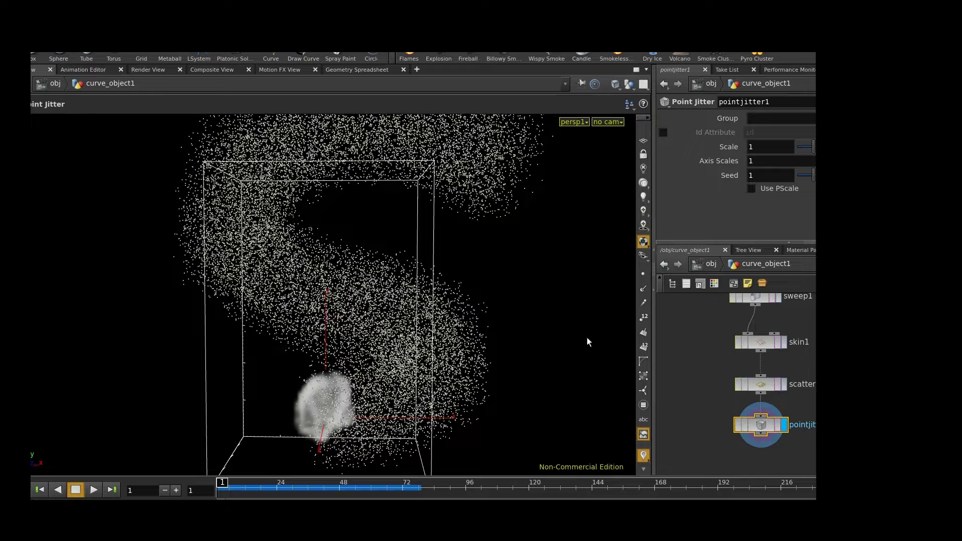
Step: Try Point Jitter scales of 0.99 and 0, viewing the point cloud from several angles
right_click_drag(586, 339, 451, 316)
mouse_move(451, 316)
left_mouse_down()
mouse_move(557, 312)
mouse_move(453, 315)
left_mouse_up()
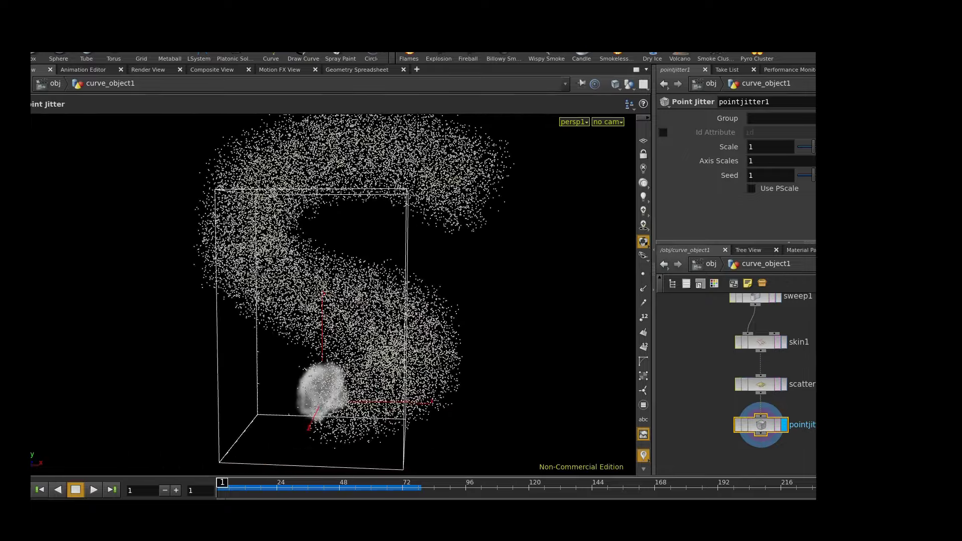
mouse_move(813, 148)
left_mouse_down()
mouse_move(797, 149)
mouse_move(820, 149)
mouse_move(813, 154)
left_mouse_up()
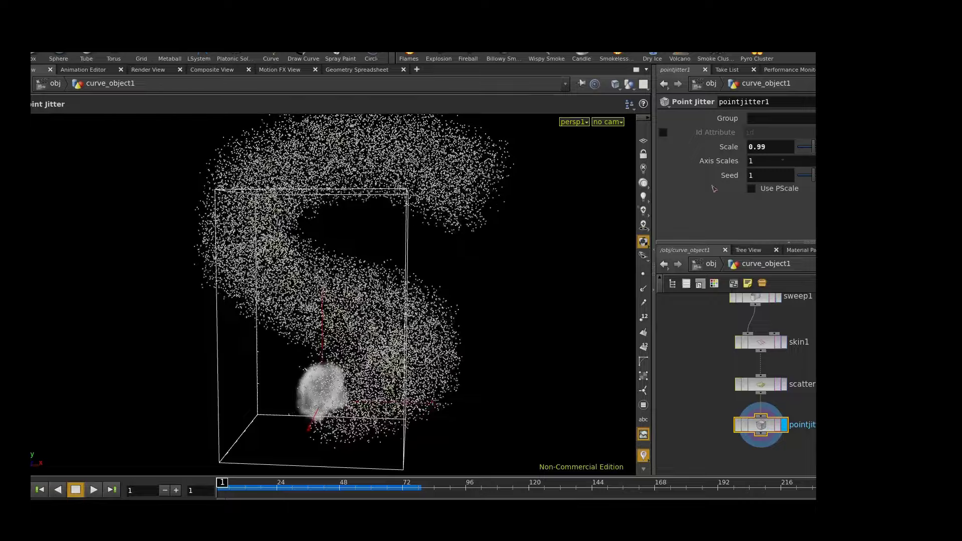
left_click_drag(439, 266, 369, 317, "alt")
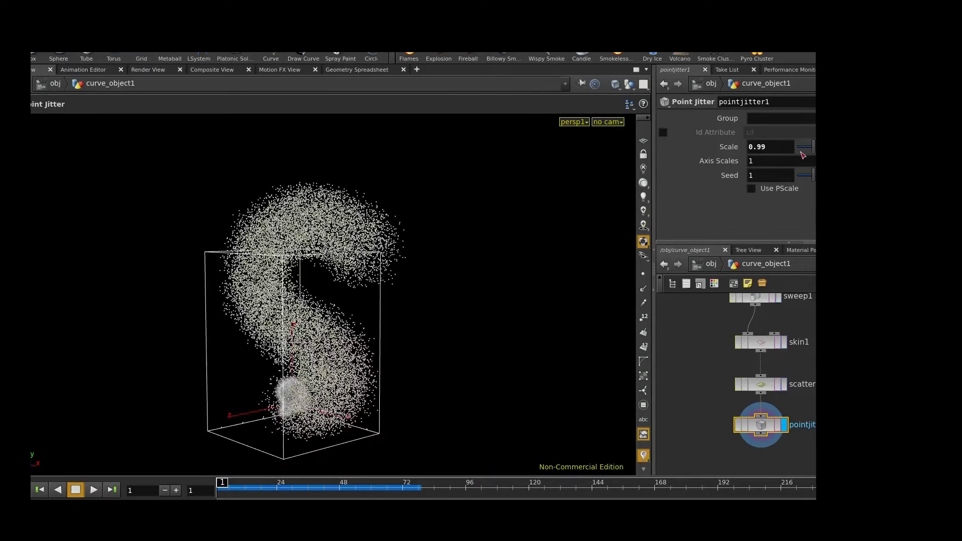
left_click_drag(812, 146, 796, 147)
left_click_drag(381, 251, 436, 247)
right_click_drag(436, 247, 438, 290)
left_click_drag(383, 200, 499, 238)
right_click_drag(499, 238, 389, 247)
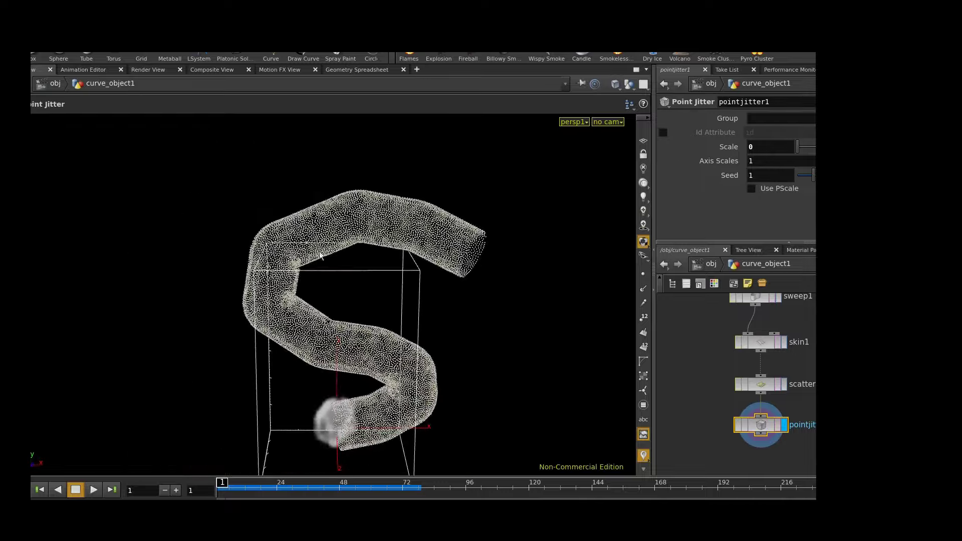
Step: Raise the Point Jitter scale to 1.46 and check how the points spread around the path
left_click_drag(797, 147, 821, 147)
key("s")
key("Escape")
left_click_drag(482, 314, 496, 223)
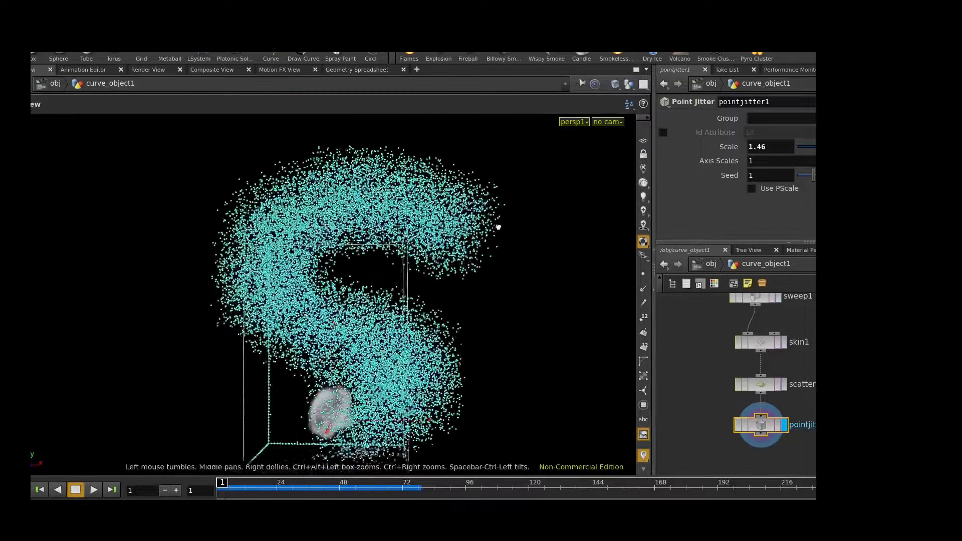
Step: Try a Point Jitter scale of 1.15 and view the point cloud from several angles
key("Return")
left_click(806, 147)
left_click_drag(805, 147, 815, 147)
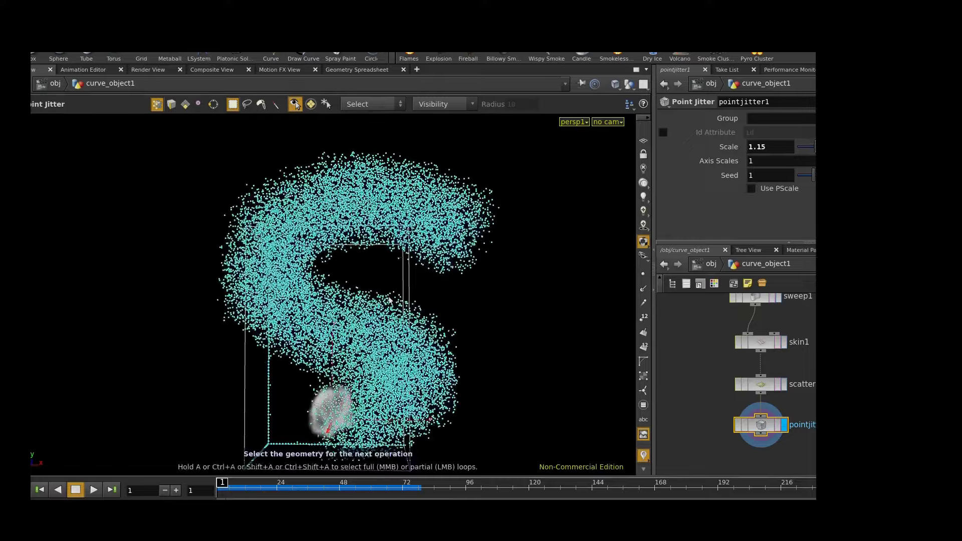
key("Escape")
mouse_move(442, 302)
left_mouse_down()
mouse_move(447, 223)
mouse_move(428, 236)
mouse_move(439, 298)
left_mouse_up()
key("s")
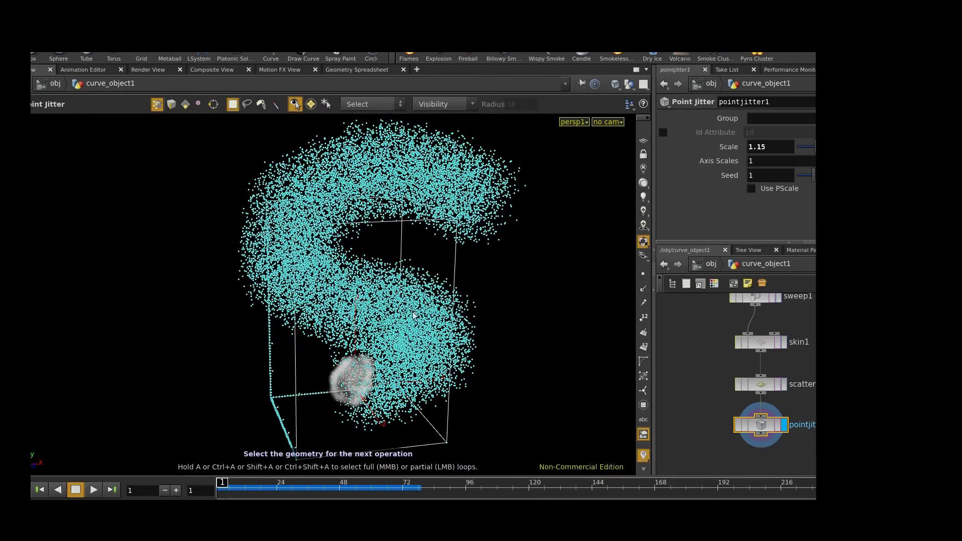
key("space")
key("space")
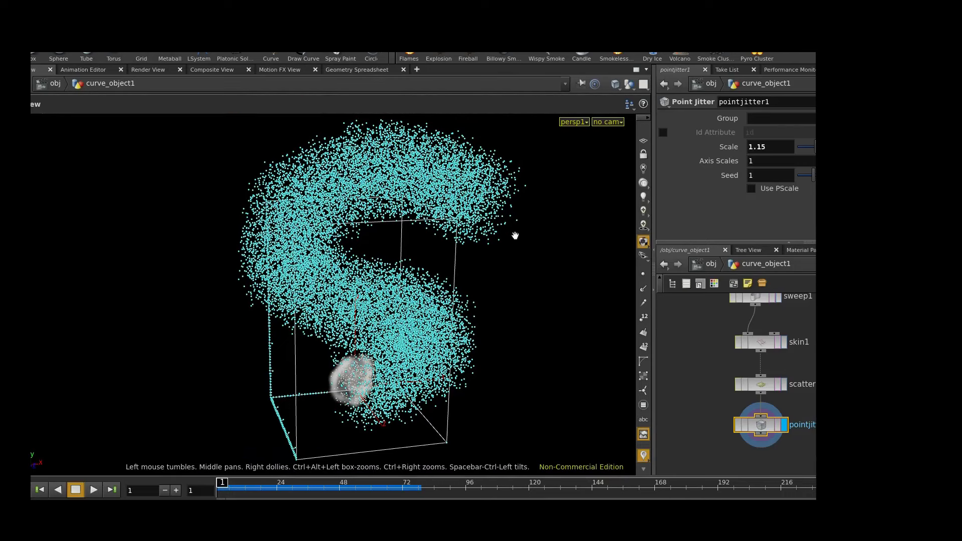
left_click_drag(516, 232, 491, 236)
key("space")
middle_click_drag(396, 261, 399, 296)
Step: Set the Point Jitter scale to 0.87 and check how tightly the points follow the path
left_click_drag(813, 151, 812, 153)
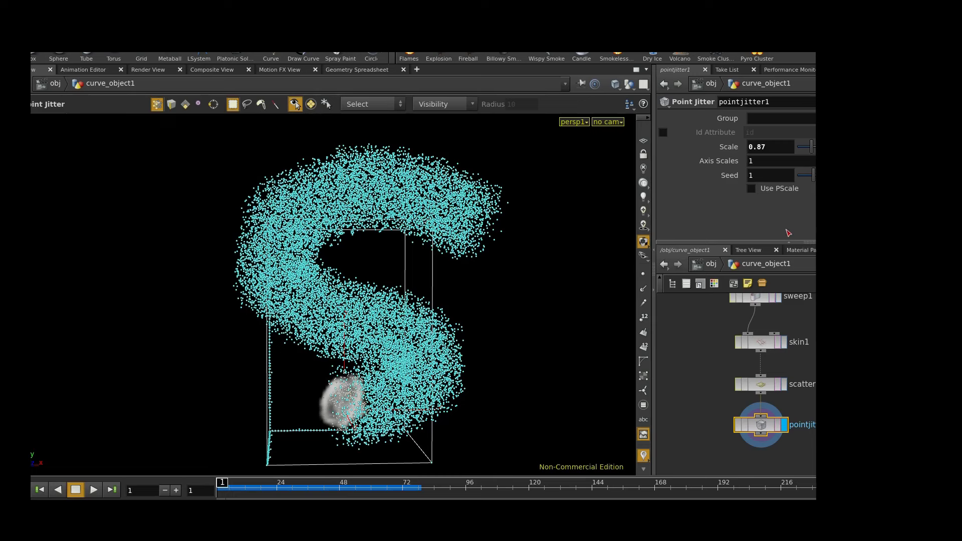
key("Escape")
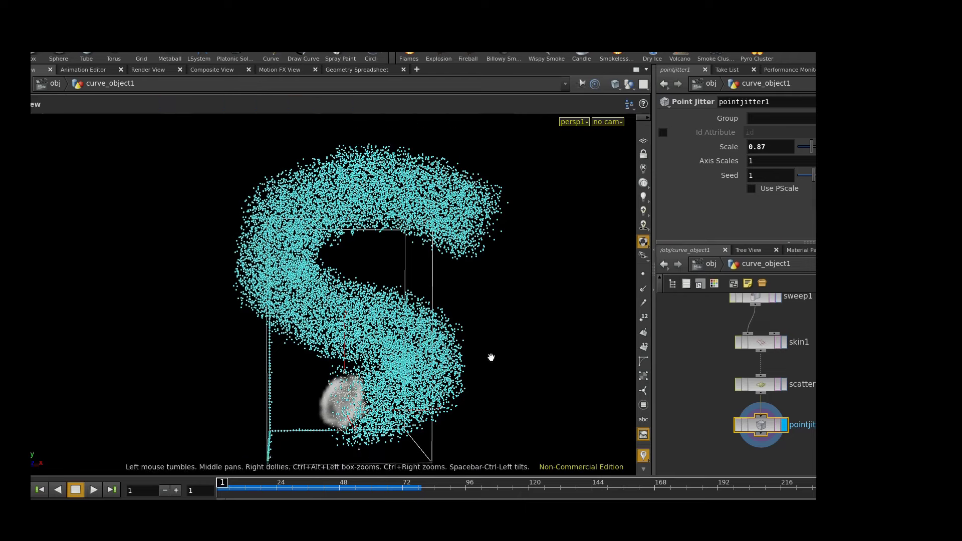
middle_click_drag(492, 359, 455, 302)
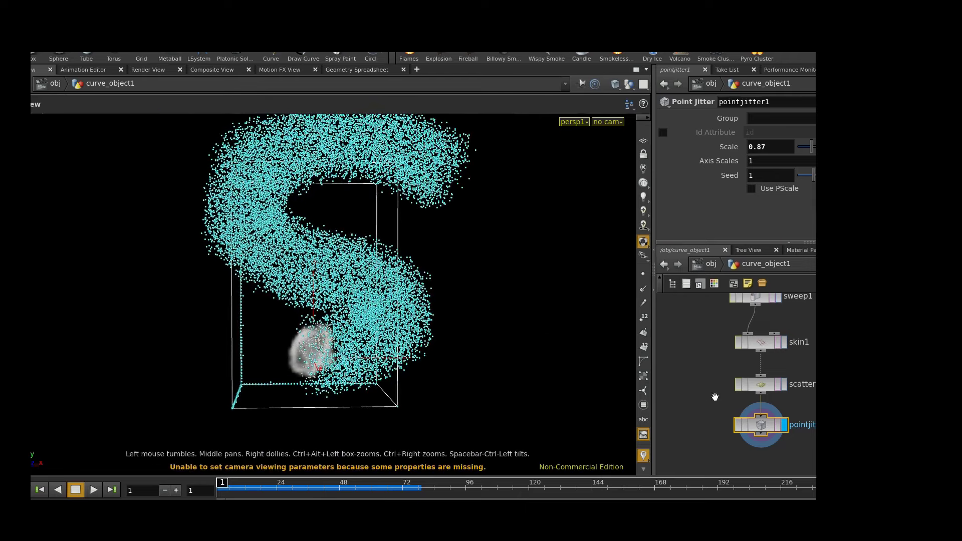
middle_click_drag(340, 251, 334, 298)
Step: Make smooth1 the displayed node and select it to show its parameters
middle_click_drag(714, 360, 736, 409)
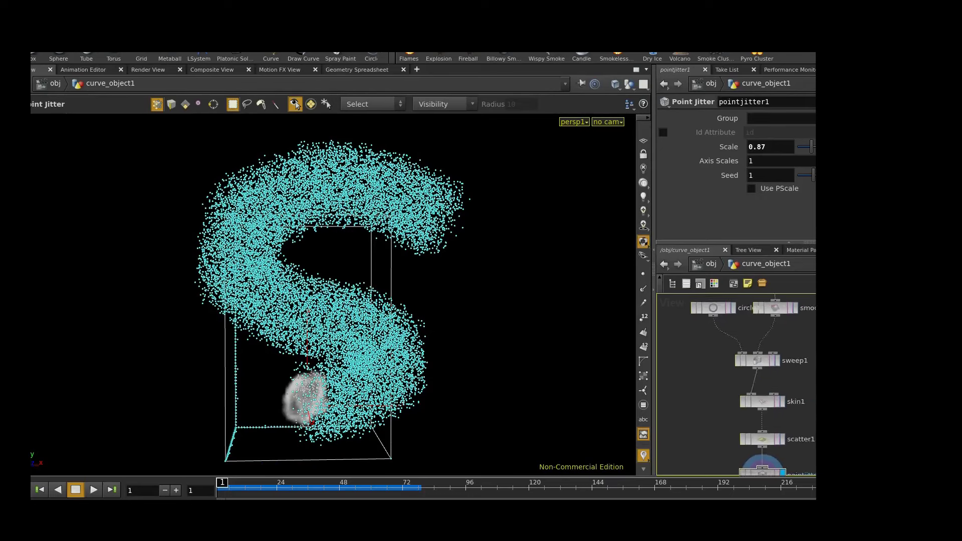
scroll(736, 384, "down", 3)
middle_click_drag(735, 366, 732, 404)
scroll(736, 385, "up", 3)
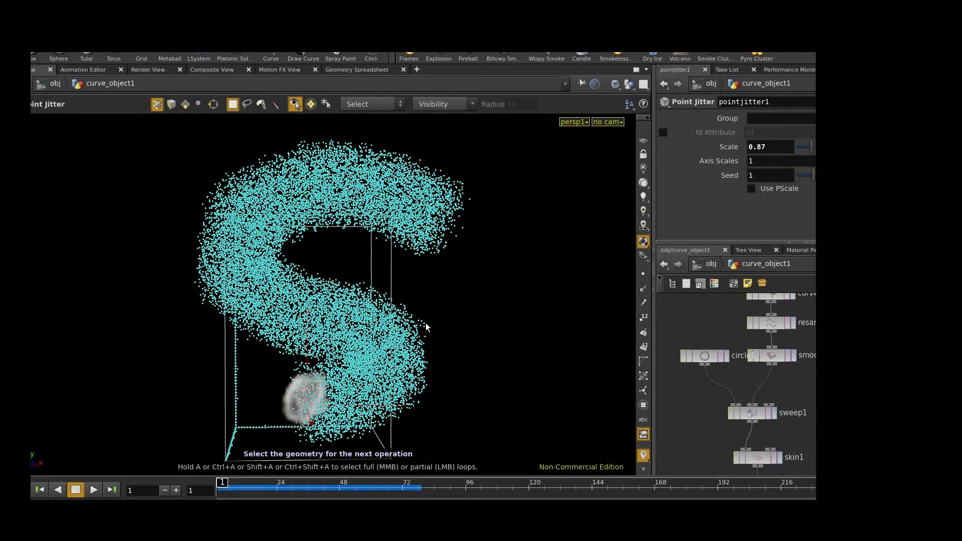
left_click(794, 356)
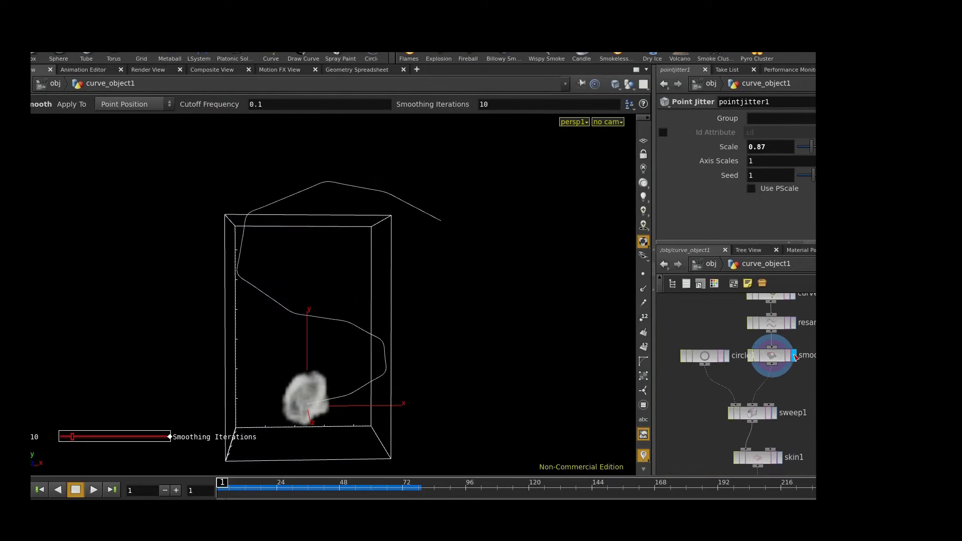
left_click(770, 357)
Step: Examine the smoothed path curve against the smoke source and its container from several angles
right_click_drag(197, 324, 376, 309)
left_click_drag(376, 309, 382, 320)
right_click_drag(383, 321, 252, 320)
mouse_move(253, 321)
left_mouse_down()
mouse_move(277, 337)
mouse_move(268, 330)
left_mouse_up()
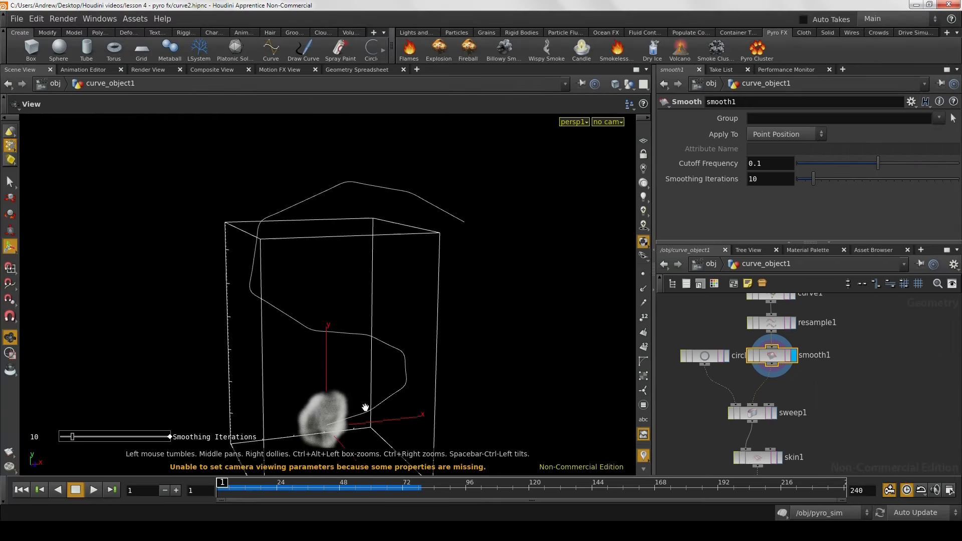
key("Return")
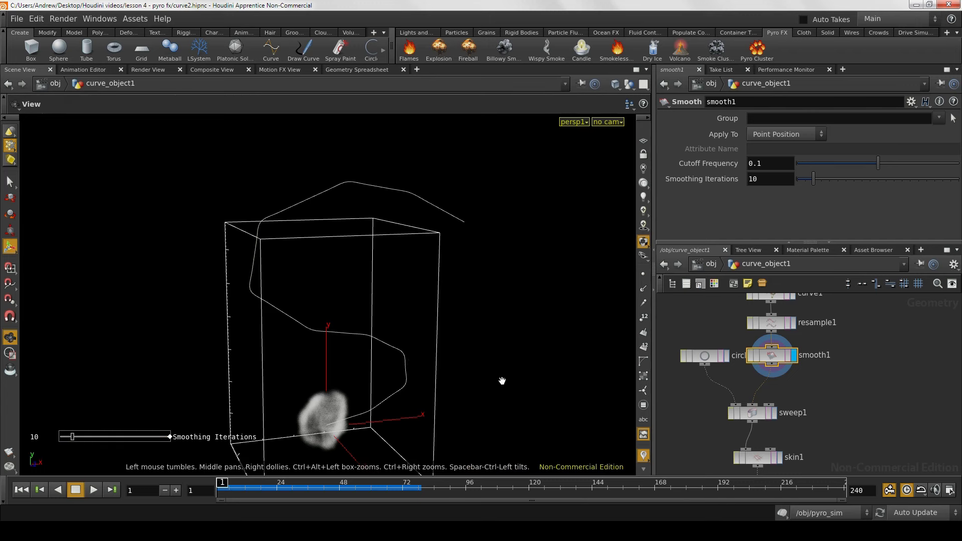
middle_click_drag(499, 379, 491, 358, "alt")
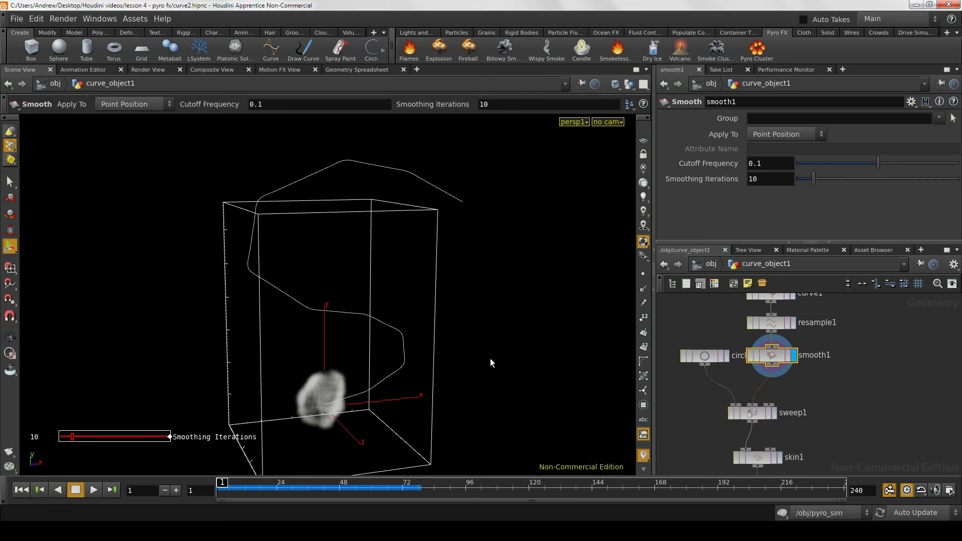
key("space")
middle_click_drag(487, 347, 474, 317)
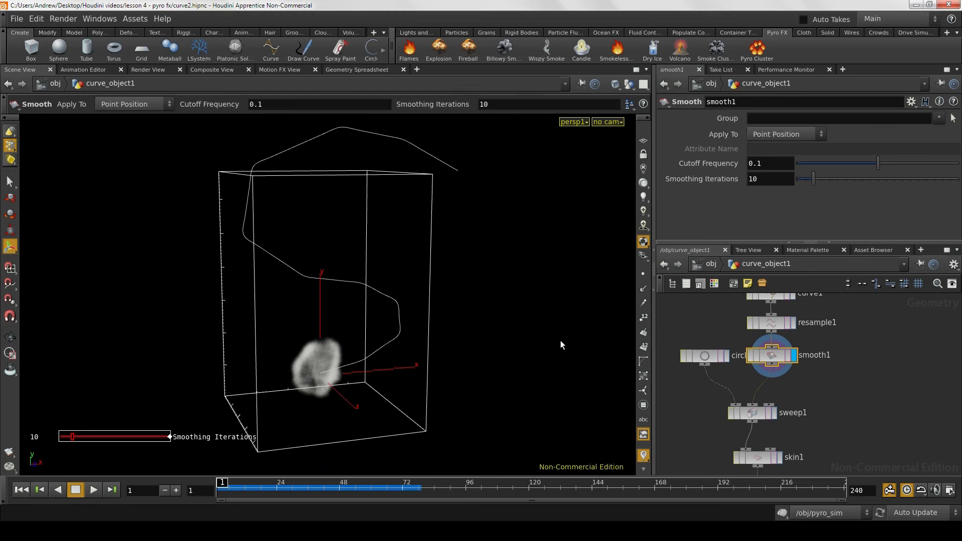
Step: Insert a PolyFrame node between smooth1 and sweep1 and make it the displayed node
middle_click_drag(851, 371, 827, 396)
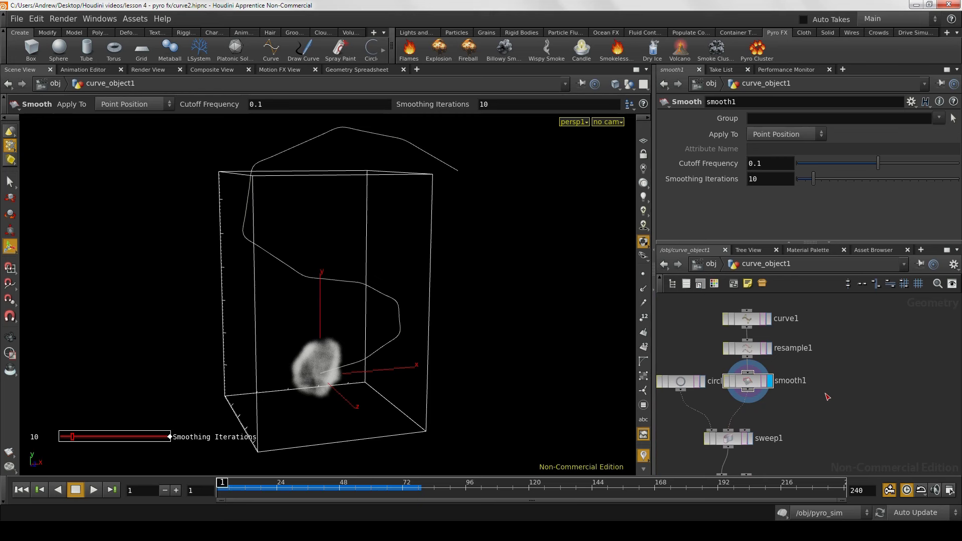
left_click(764, 384)
key("Tab")
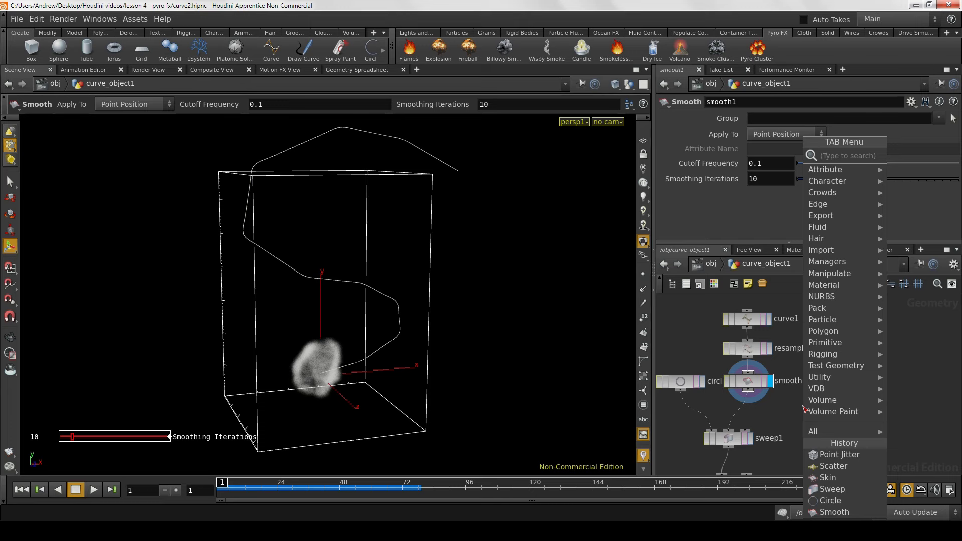
type("polyframe")
key("Return")
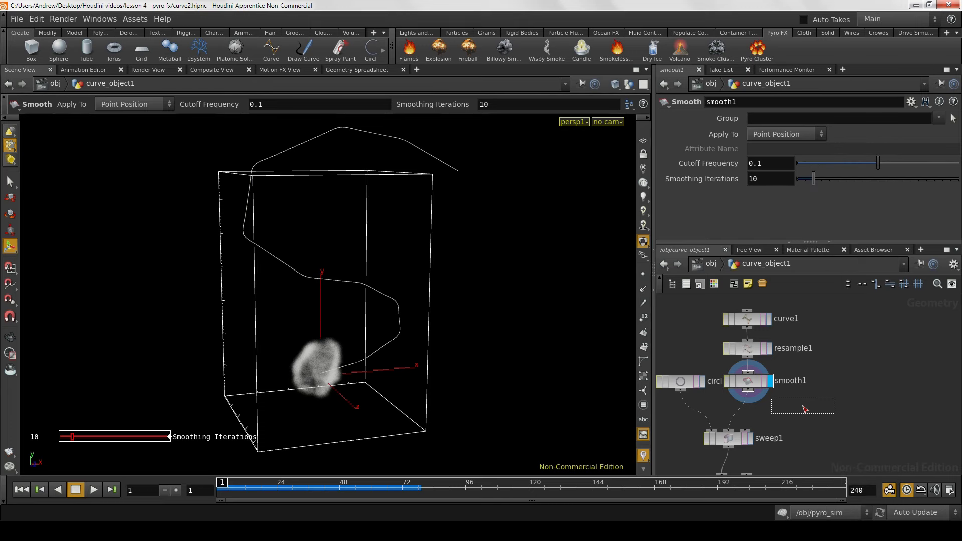
left_click(803, 409)
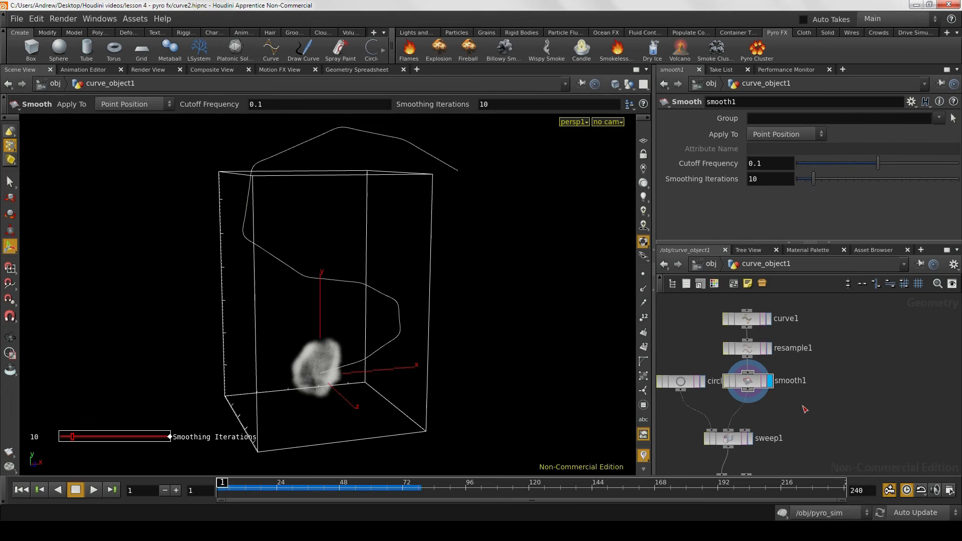
left_click(747, 413)
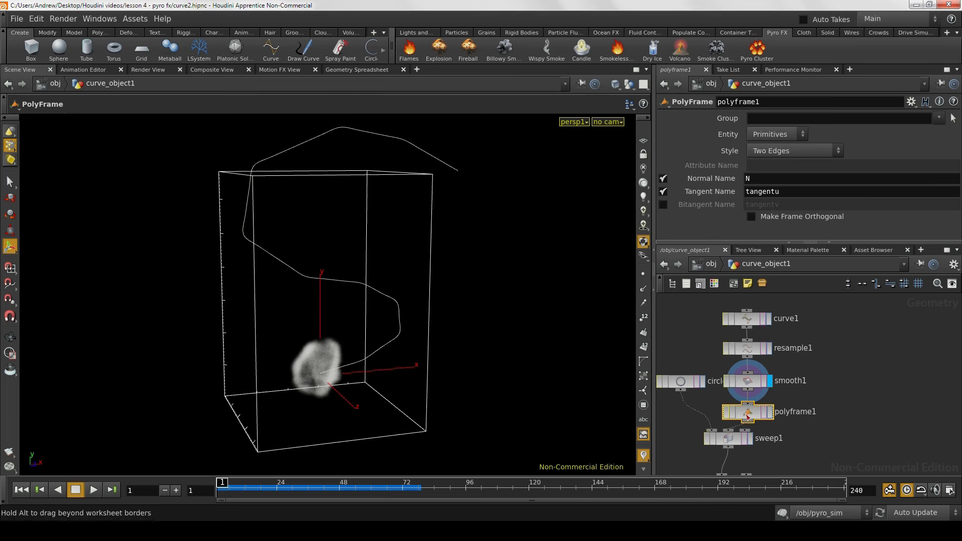
left_click(770, 411)
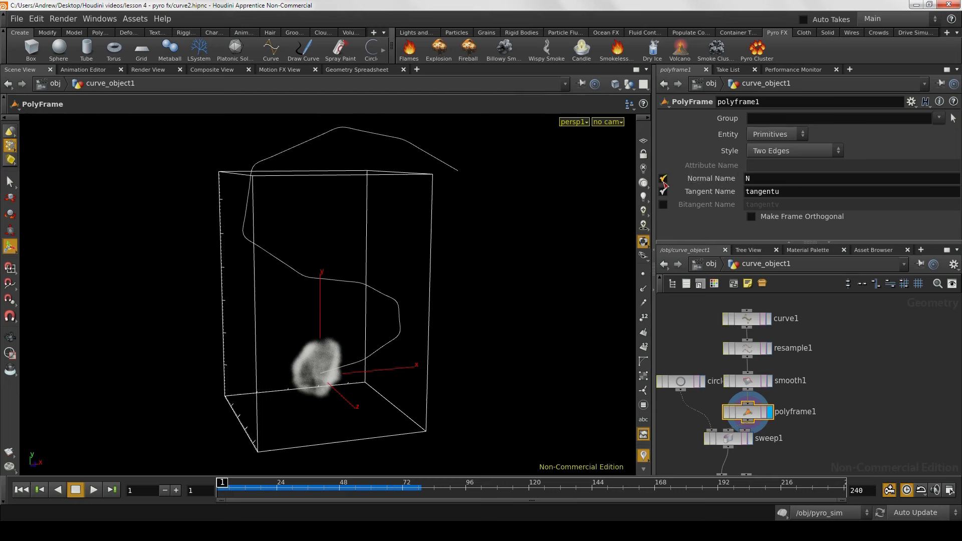
Step: Turn off Normal Name on polyframe1 and set its Tangent Name to N
key("Escape")
left_click_drag(423, 254, 451, 305)
key("Return")
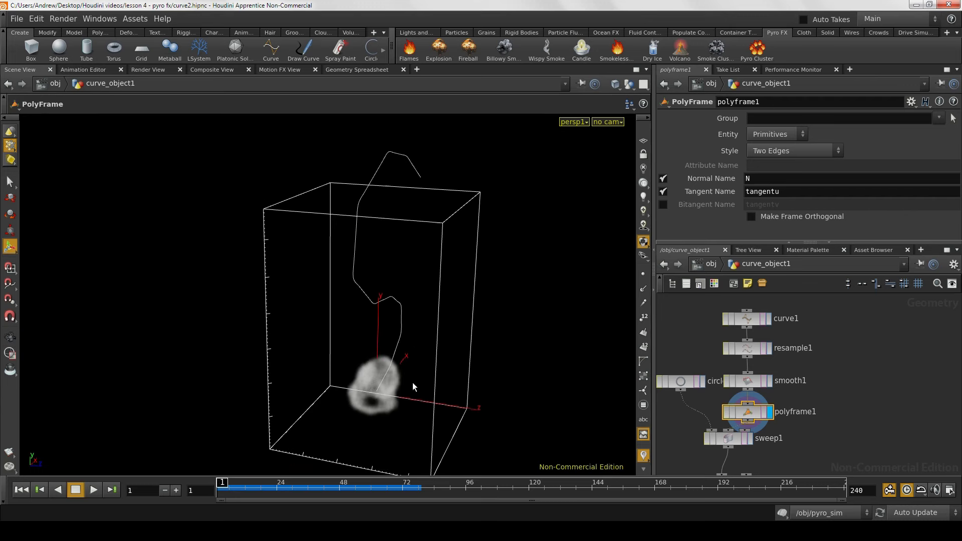
key("Escape")
left_click_drag(522, 326, 378, 364)
key("Return")
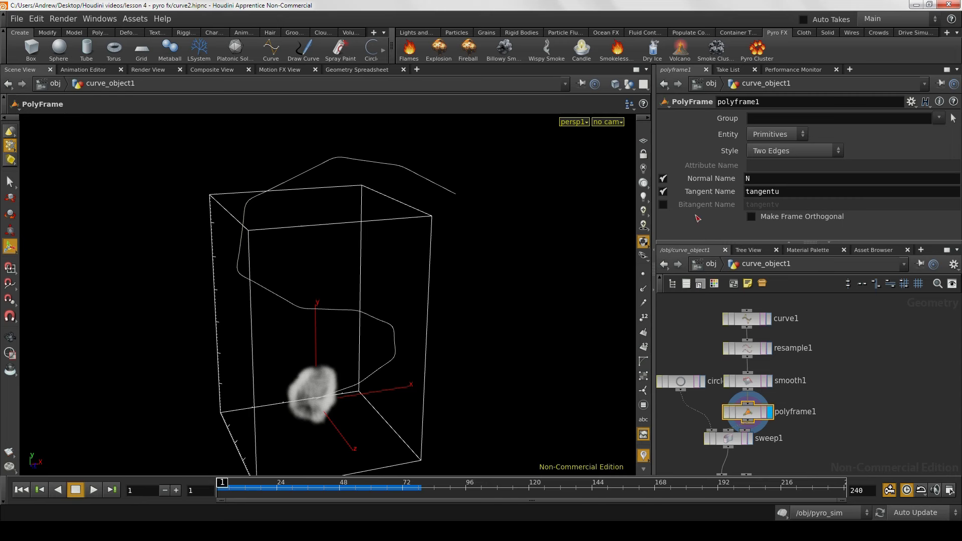
left_click(664, 180)
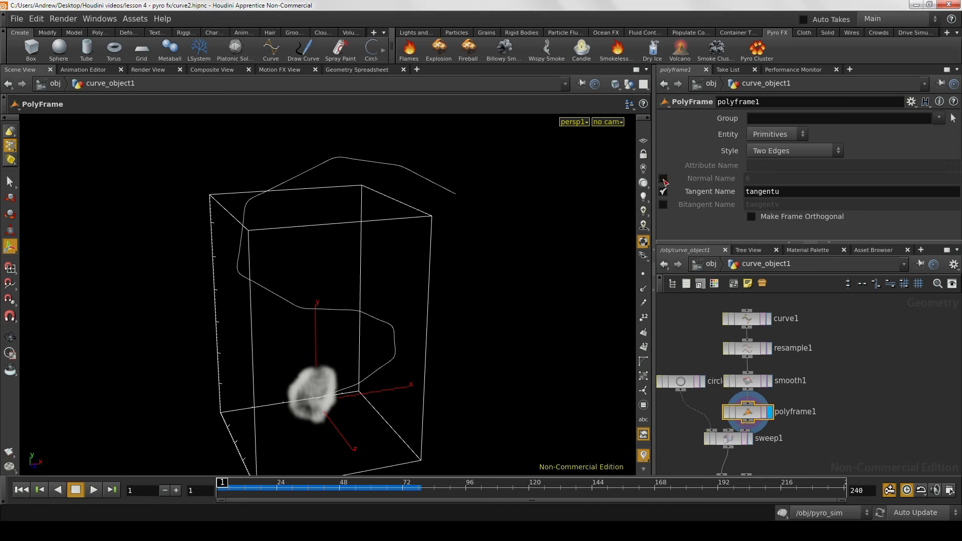
left_click_drag(790, 193, 716, 182)
left_click_drag(777, 192, 680, 195)
left_click(804, 191)
left_click_drag(775, 193, 733, 198)
right_click(787, 194)
key("Escape")
type("N")
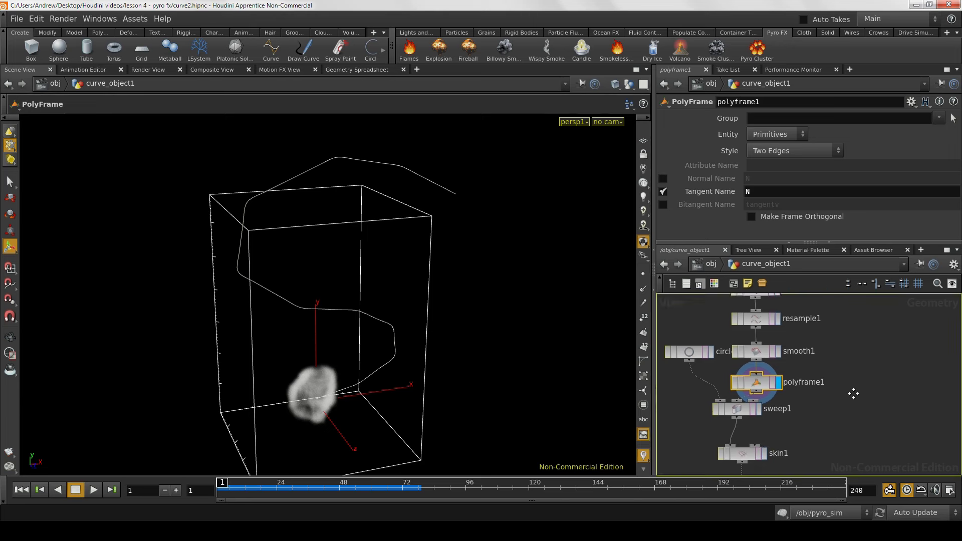
Step: Make pointjitter1 the displayed node again to show the jittered point cloud
scroll(851, 401, "down", 5)
middle_click_drag(840, 380, 826, 354)
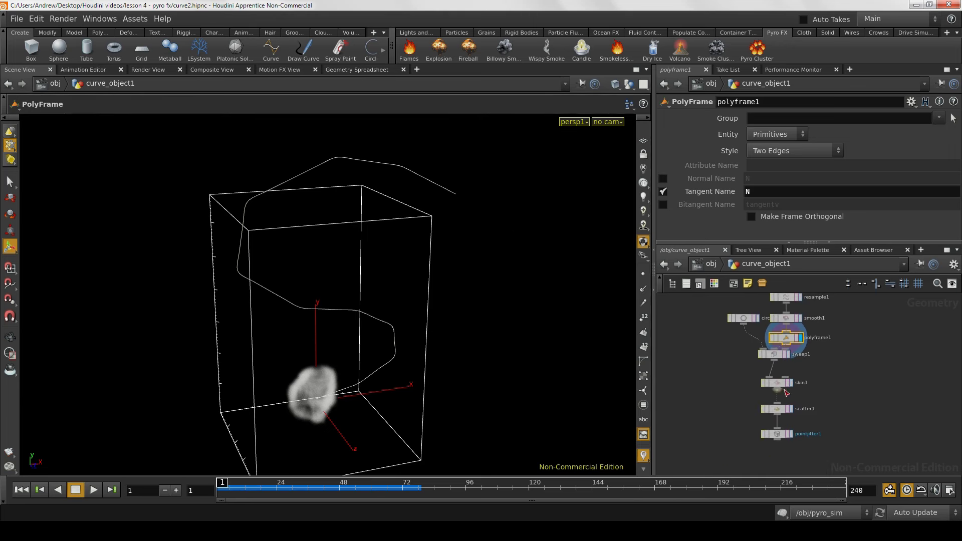
middle_click_drag(876, 421, 821, 379)
left_click(739, 392)
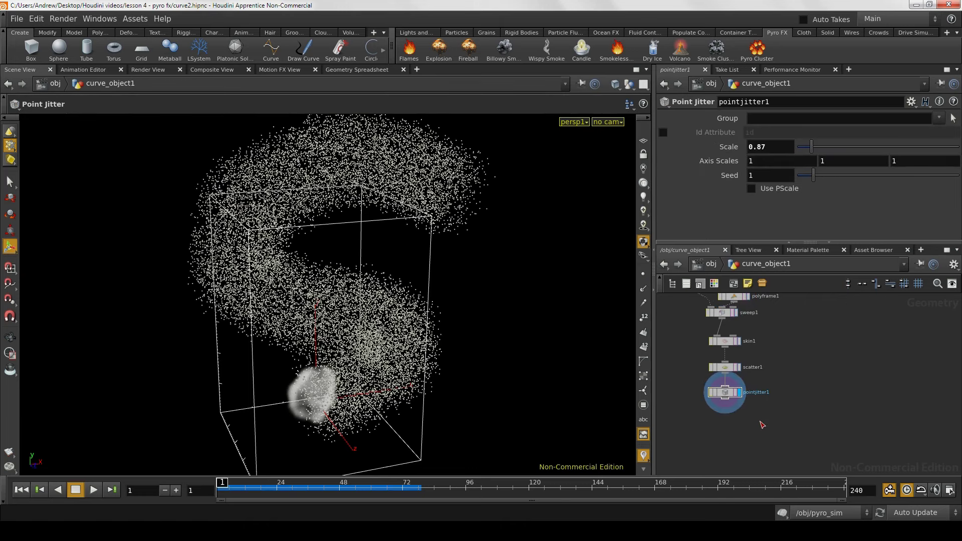
Step: Add an Attribute Transfer node with pointjitter1 as its first input and polyframe1 as its second, and display it
middle_click_drag(762, 425, 757, 414)
key("Tab")
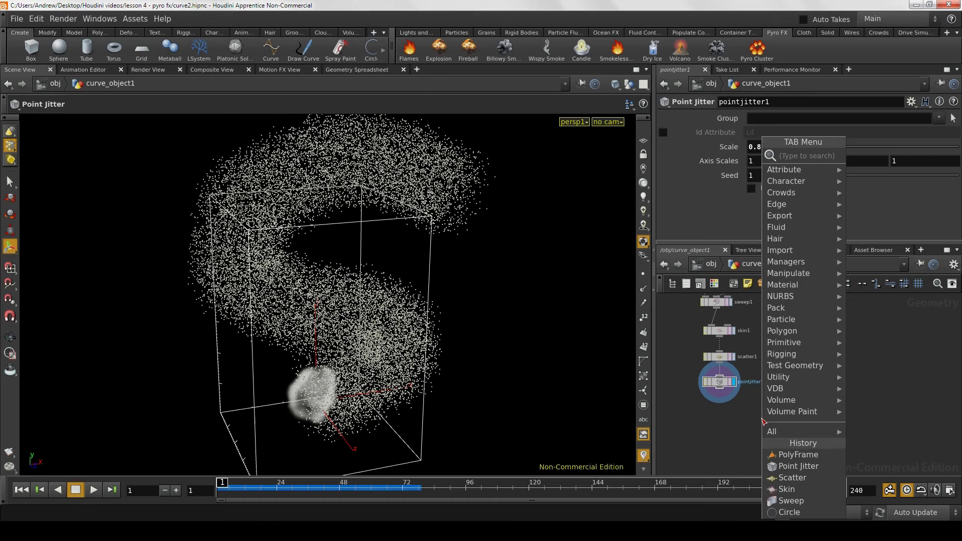
type("attrib tran")
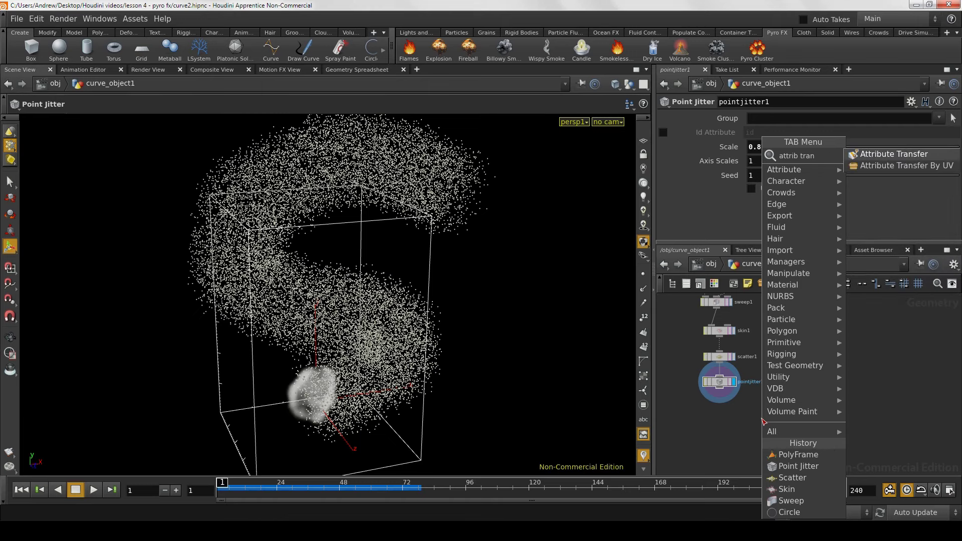
key("Return")
left_click(761, 420)
middle_click_drag(786, 382, 792, 418)
left_click_drag(735, 337, 777, 446)
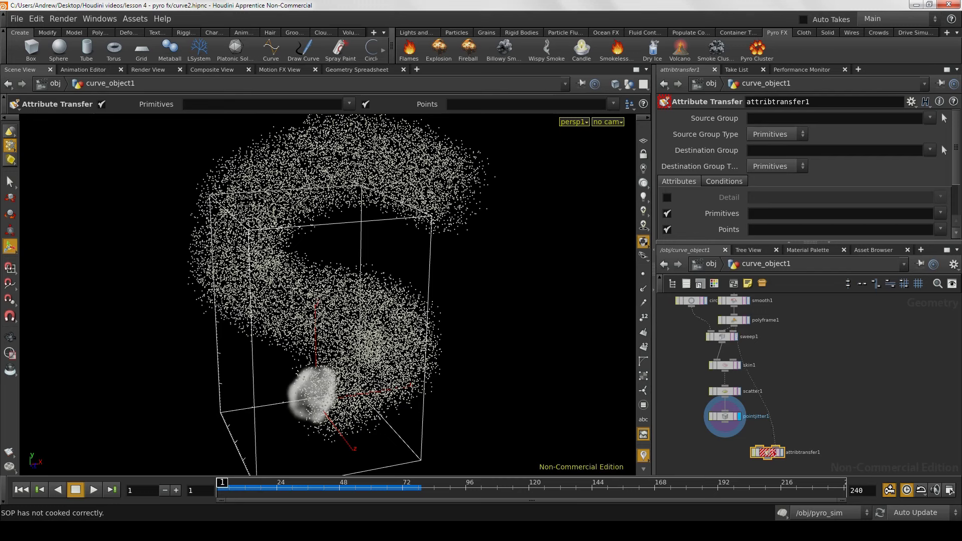
middle_click_drag(720, 454, 704, 416)
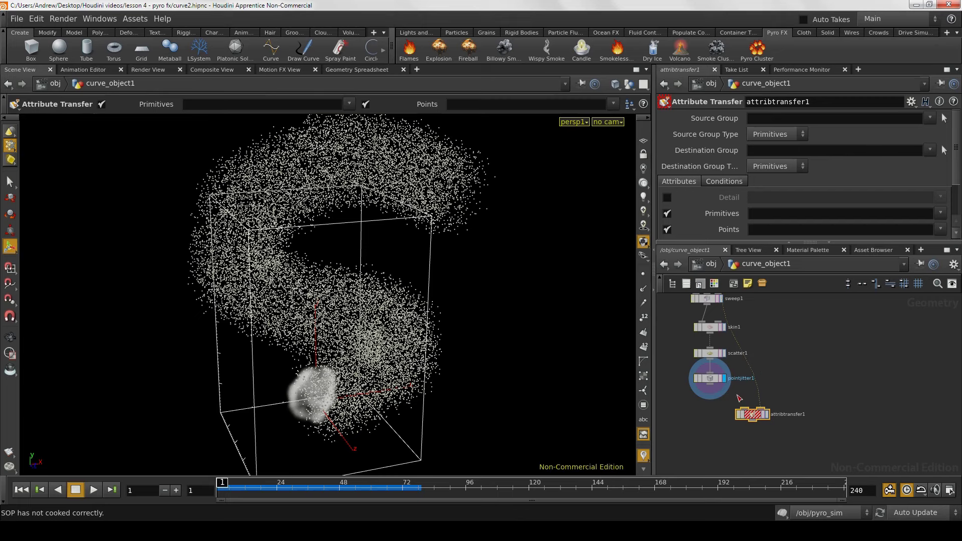
left_click_drag(710, 387, 745, 418)
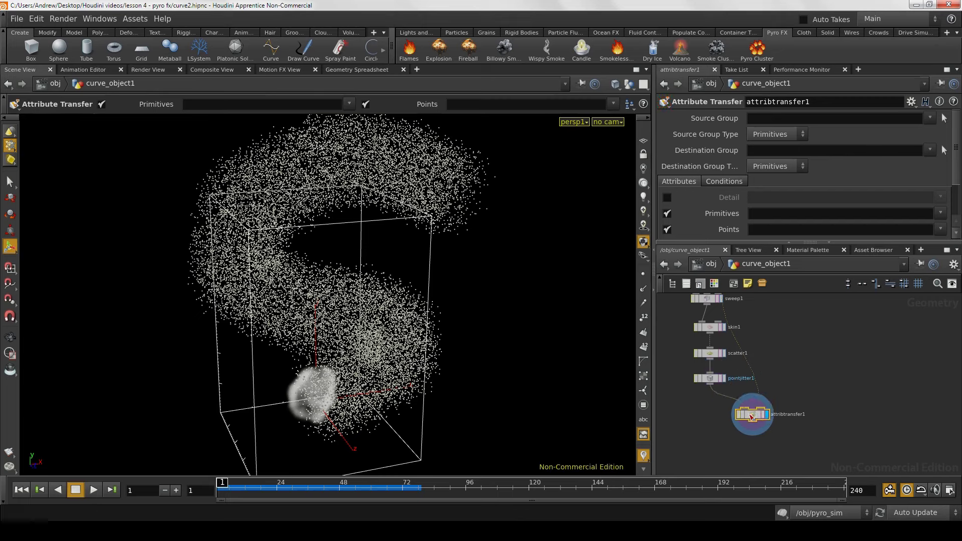
Step: Turn on point normals in the display options and move the dialog clear of the point cloud
key("Escape")
left_click_drag(450, 292, 442, 333)
key("Return")
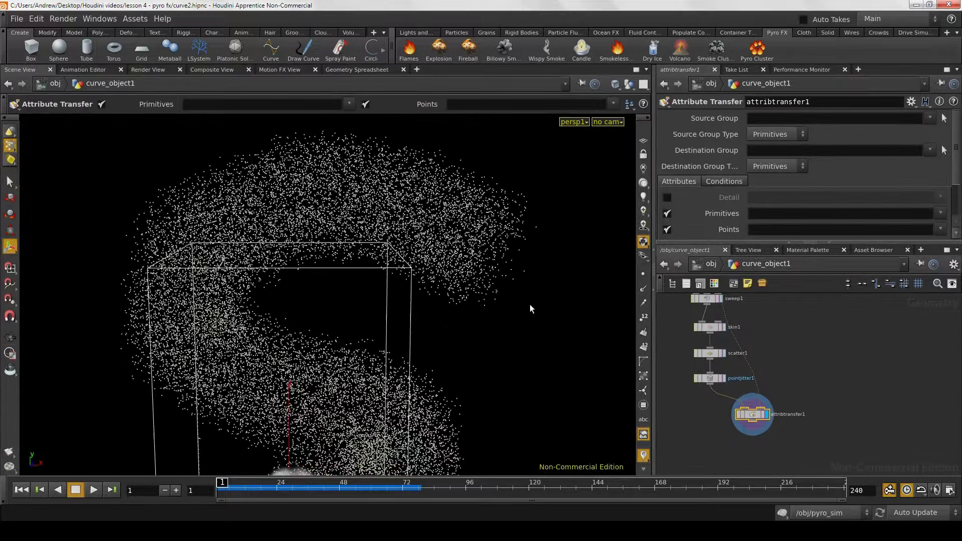
key("d")
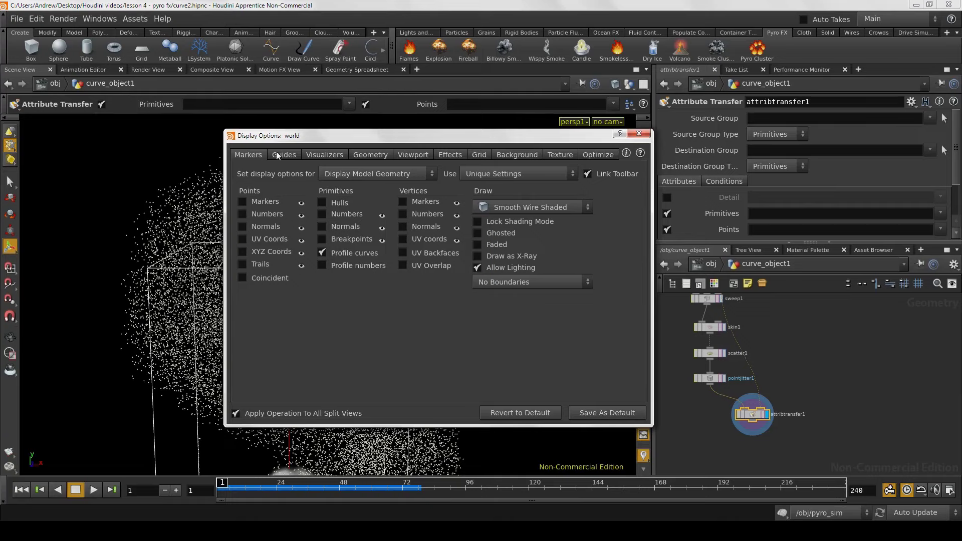
left_click(242, 227)
left_click_drag(584, 134, 331, 300)
Step: Examine closely which way the point normals run along the bends of the path
right_click_drag(521, 204, 611, 216, "alt")
left_click_drag(610, 215, 580, 222)
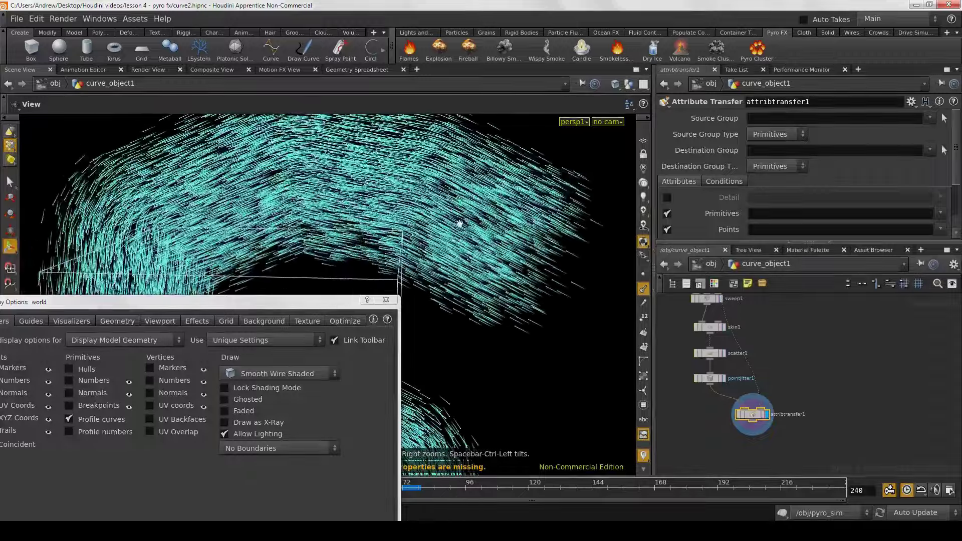
left_click_drag(458, 224, 498, 236)
scroll(447, 246, "up", 5)
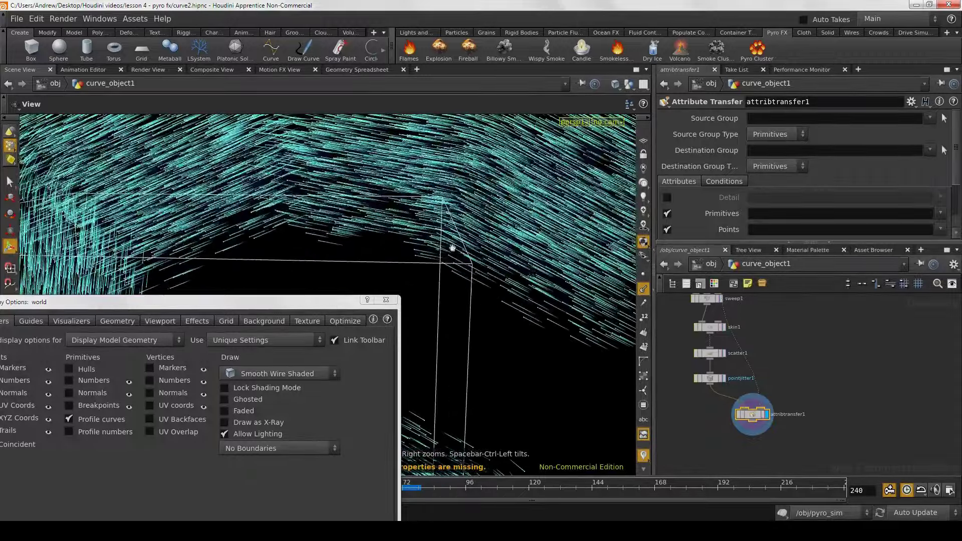
middle_click_drag(527, 310, 554, 241)
scroll(554, 241, "up", 2)
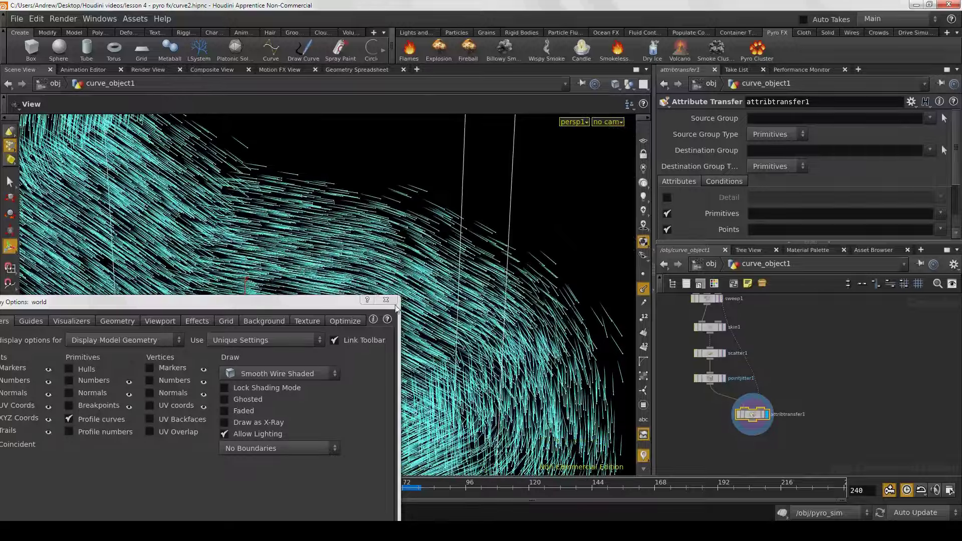
Step: Close the display options and look over the point normals along the whole length of the path
left_click(386, 299)
middle_click_drag(513, 317, 536, 141)
left_click_drag(466, 286, 441, 287)
scroll(431, 281, "down", 3)
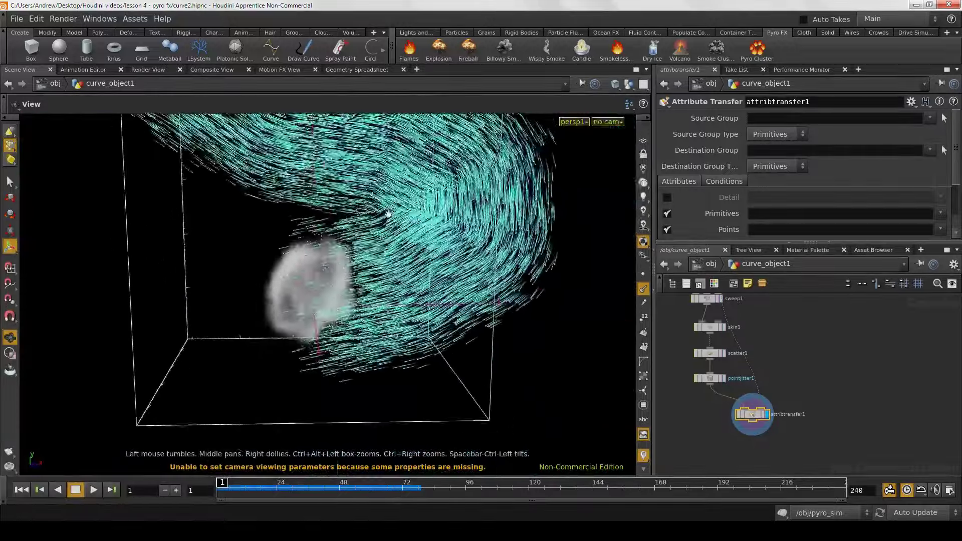
middle_click_drag(398, 185, 407, 384)
scroll(407, 384, "down", 6)
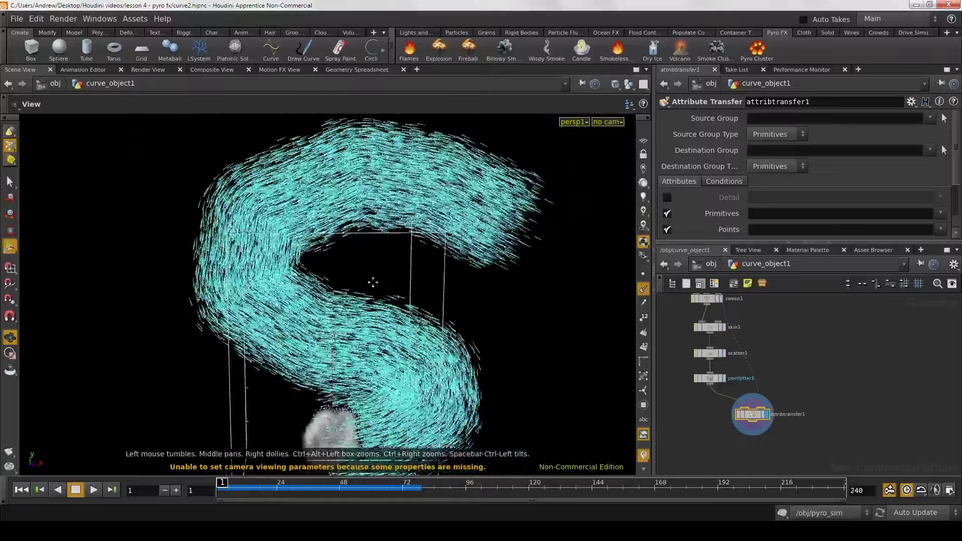
left_click_drag(372, 281, 495, 363)
Step: Turn off point normals in the display options and close the dialog
key("d")
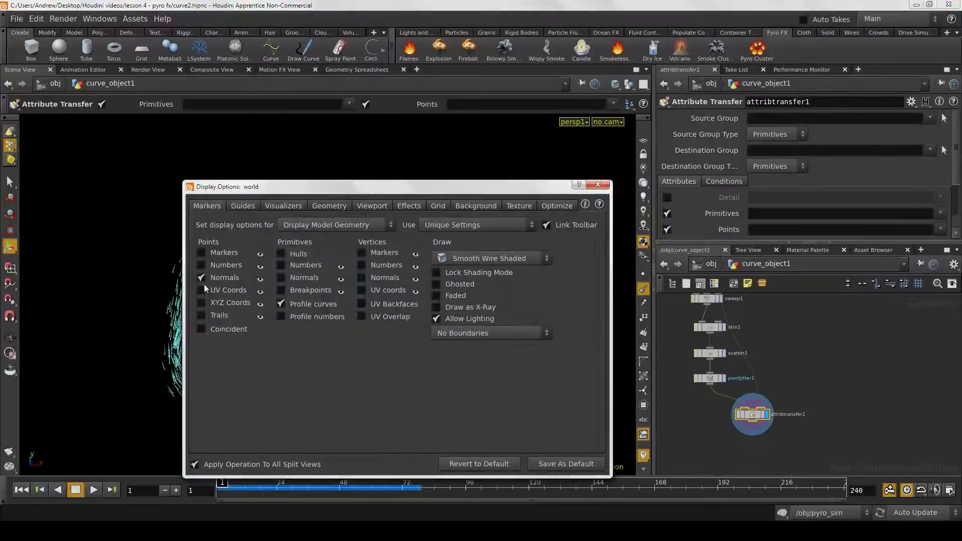
left_click(201, 278)
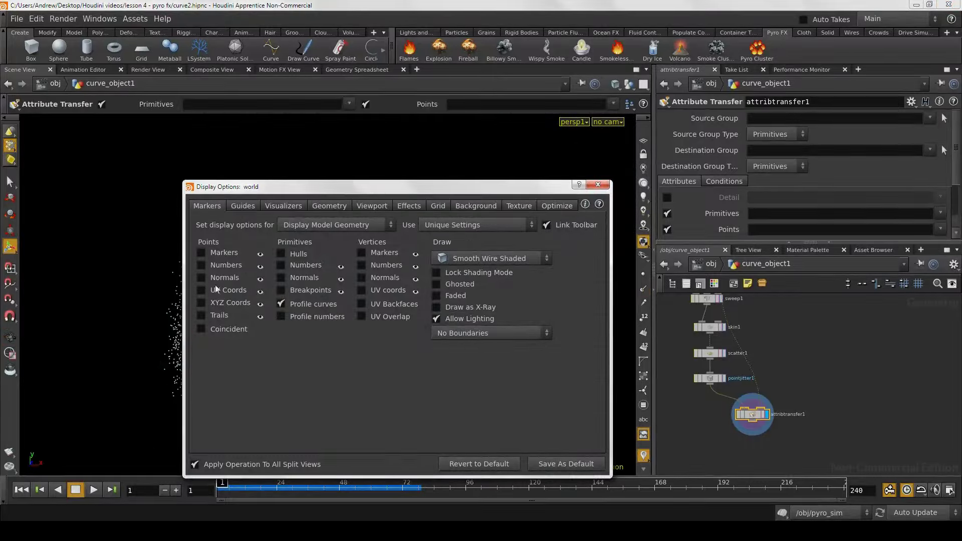
left_click(598, 185)
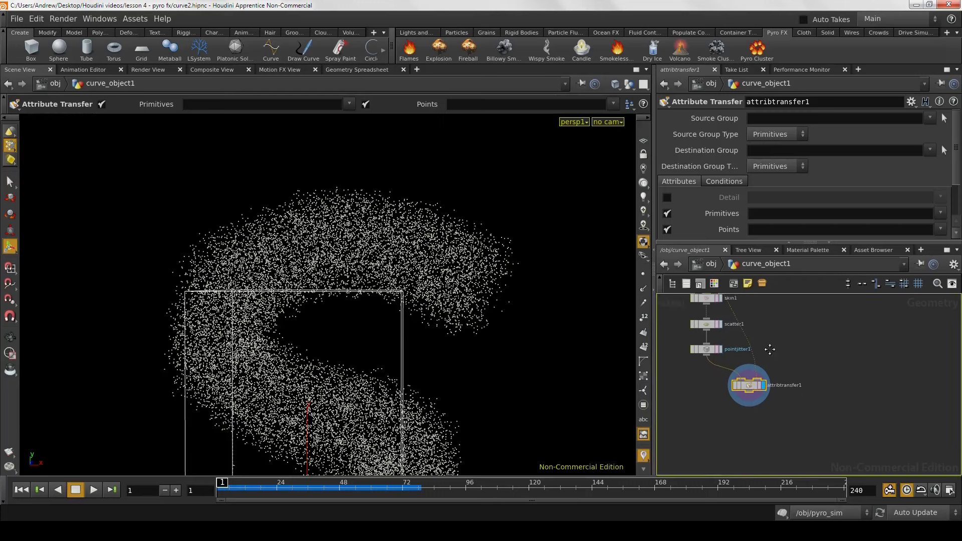
Step: Add a Point node fed by attribtransfer1 and make it the displayed node
middle_click_drag(771, 381, 766, 321)
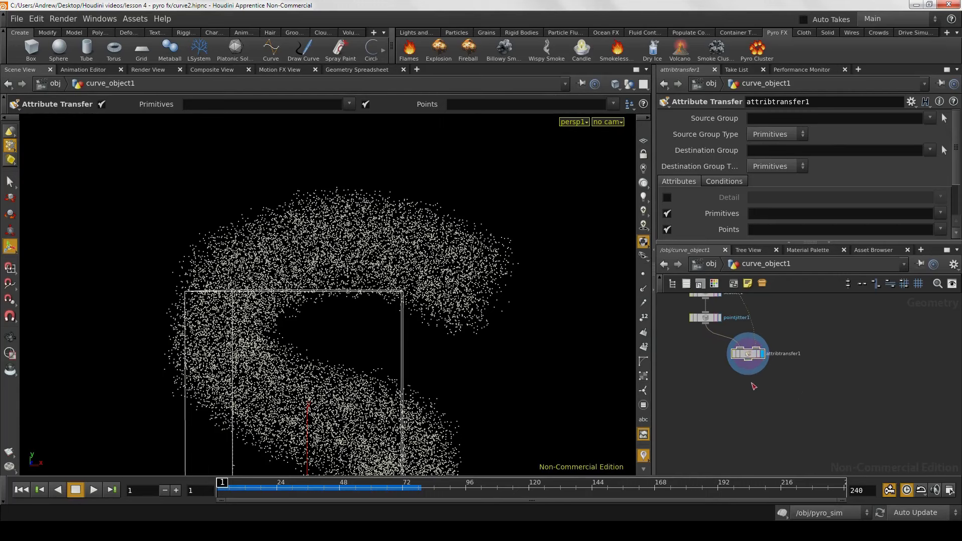
key("Tab")
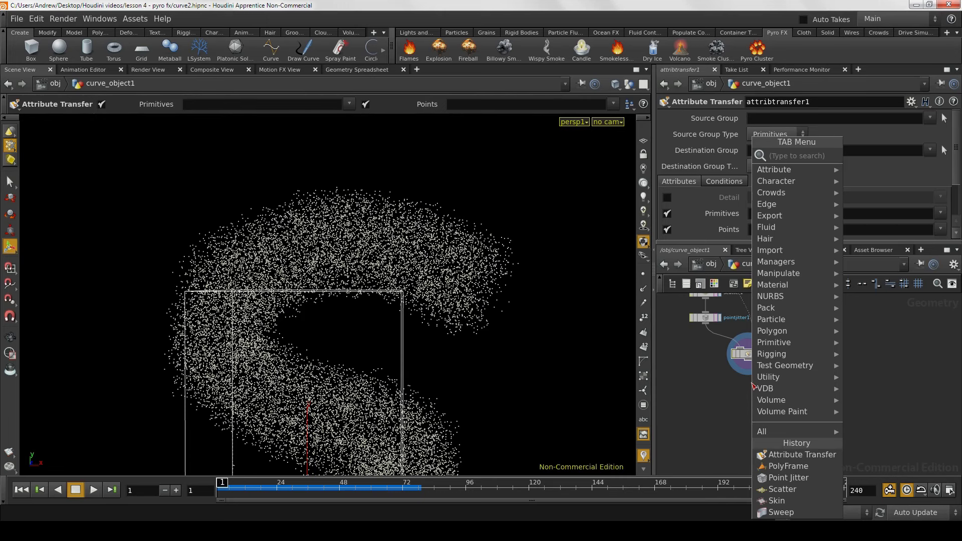
type("point")
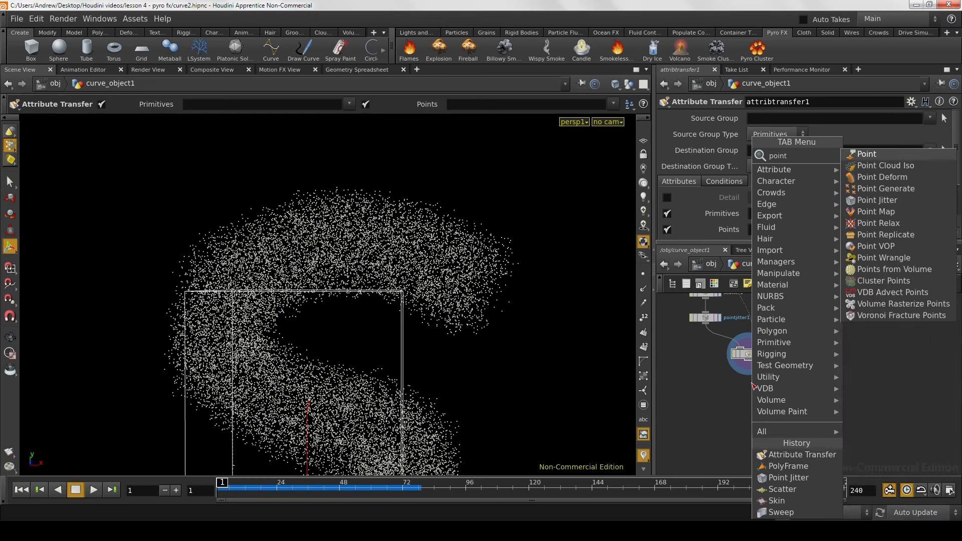
key("Return")
left_click(747, 385)
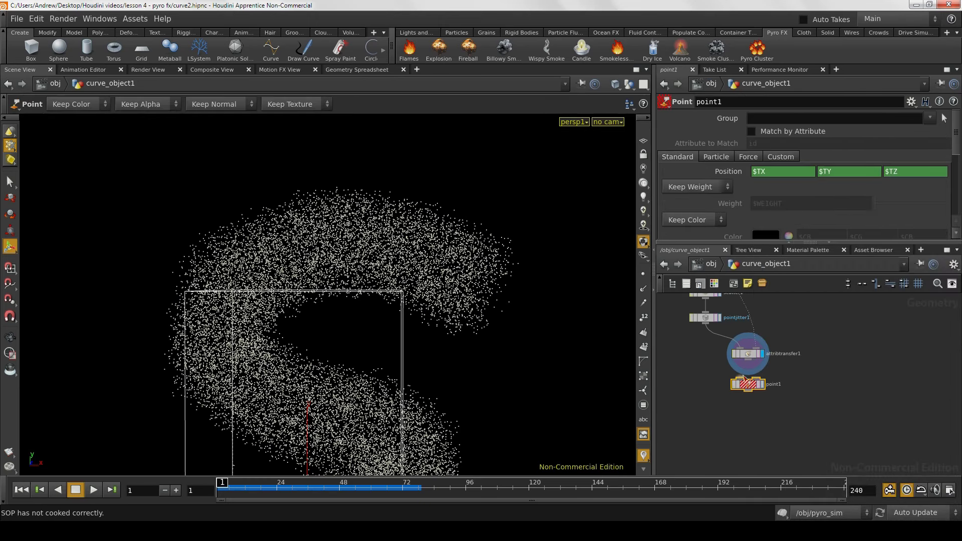
left_click_drag(741, 379, 748, 359)
left_click(762, 386)
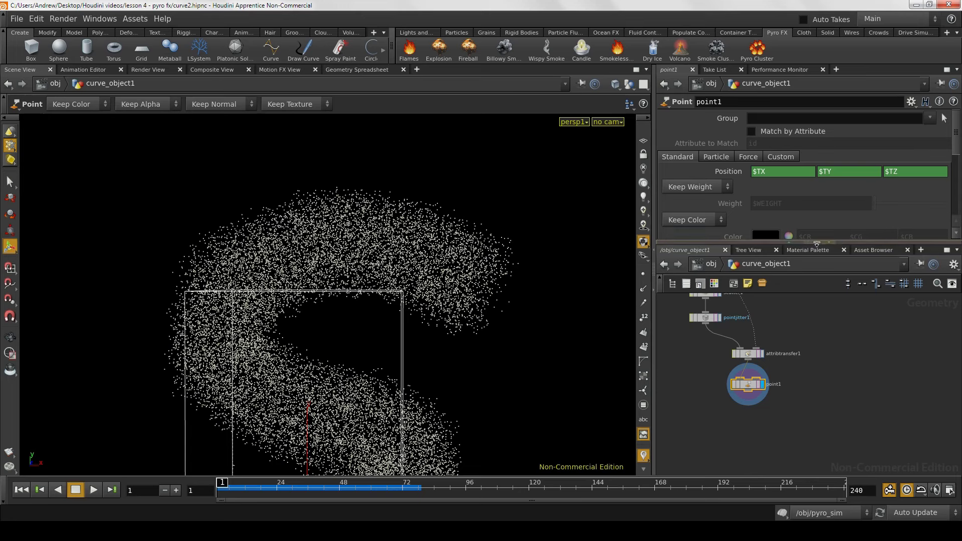
Step: Enlarge the parameter area and move point1 down, detached from attribtransfer1, to make room for another node
left_click_drag(812, 243, 813, 301)
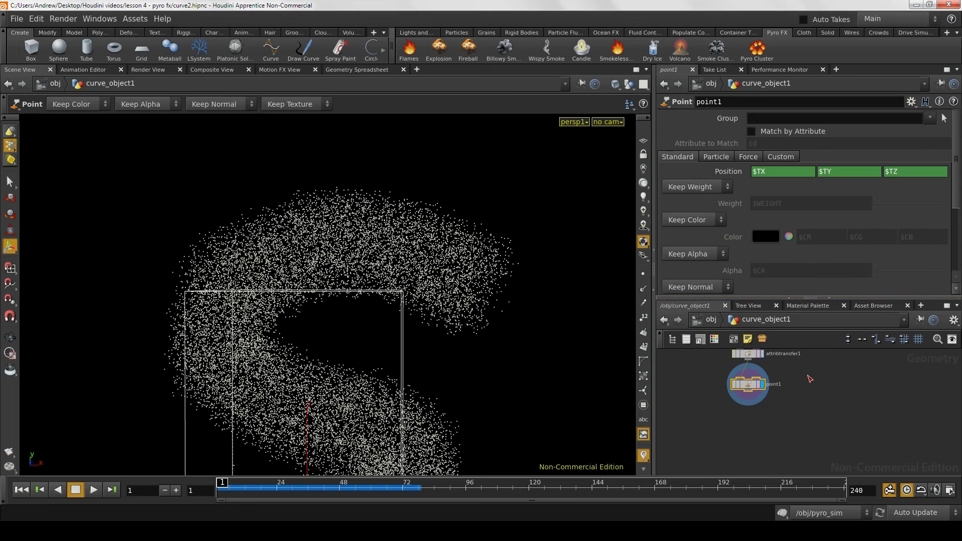
middle_click_drag(811, 378, 818, 408)
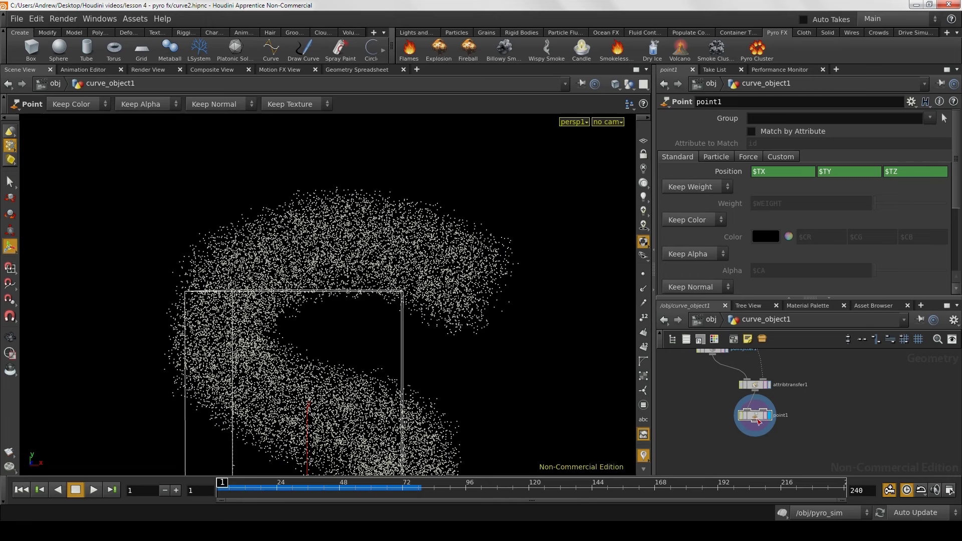
left_click_drag(756, 416, 777, 457)
Step: Add an Attribute Create node below attribtransfer1, connect it to that node's output and display it
key("Tab")
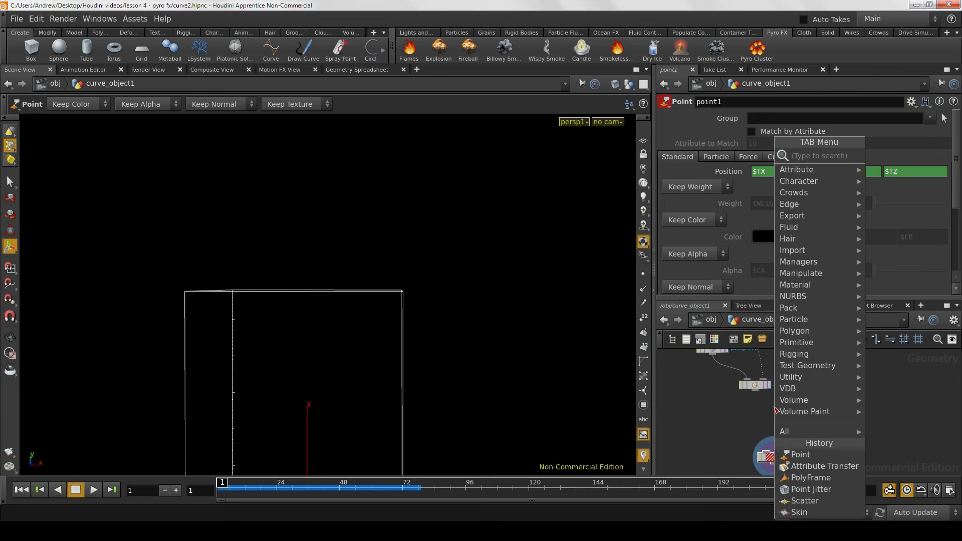
type("attri")
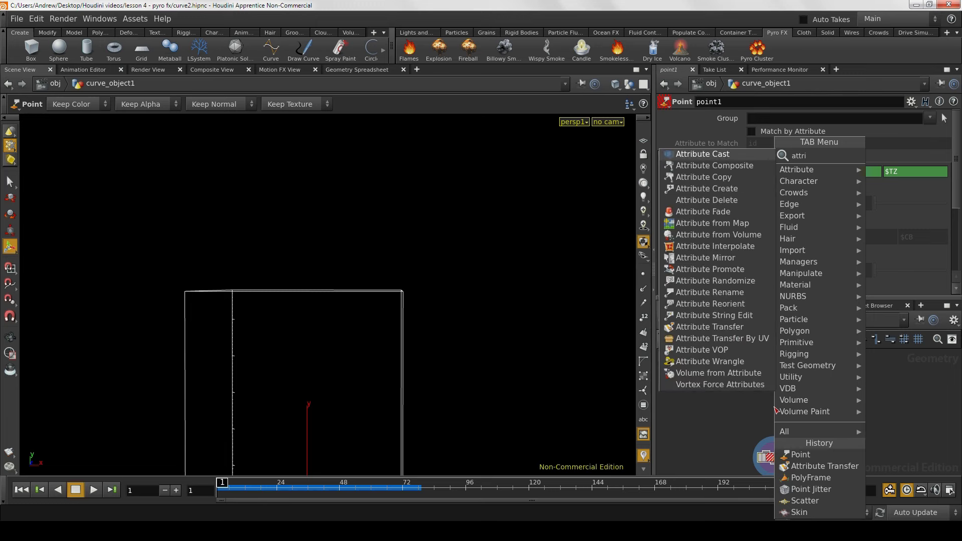
type("bute creat")
key("Return")
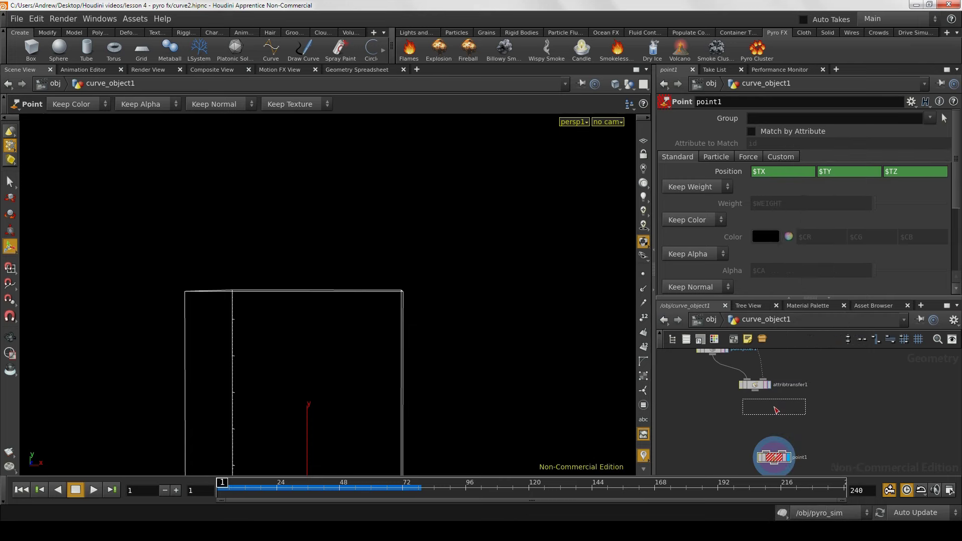
left_click(755, 413)
left_click_drag(756, 407, 757, 400)
left_click(770, 413)
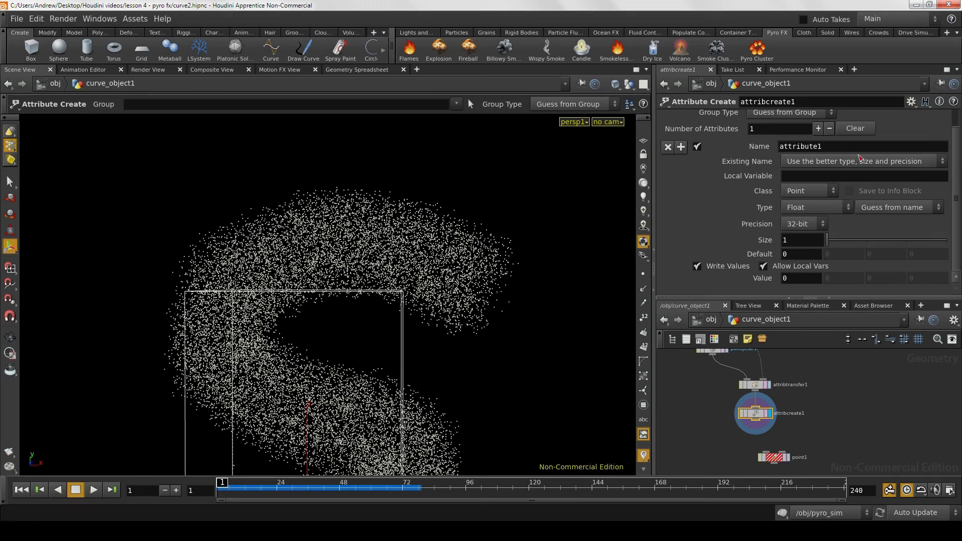
Step: Name the new attribute v, set its type to Vector and turn off Write Values
left_click_drag(850, 145, 779, 145)
type("v")
left_click(829, 208)
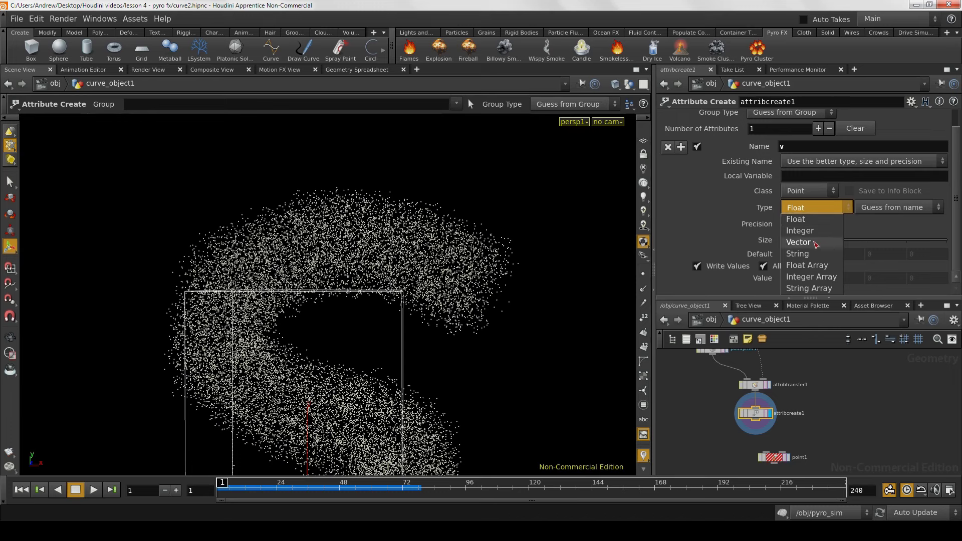
left_click(813, 243)
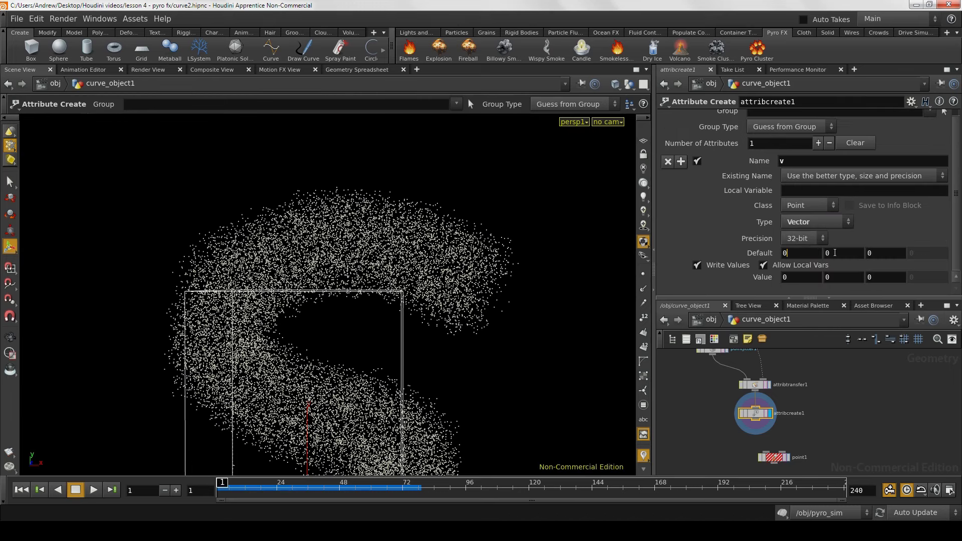
left_click(890, 251)
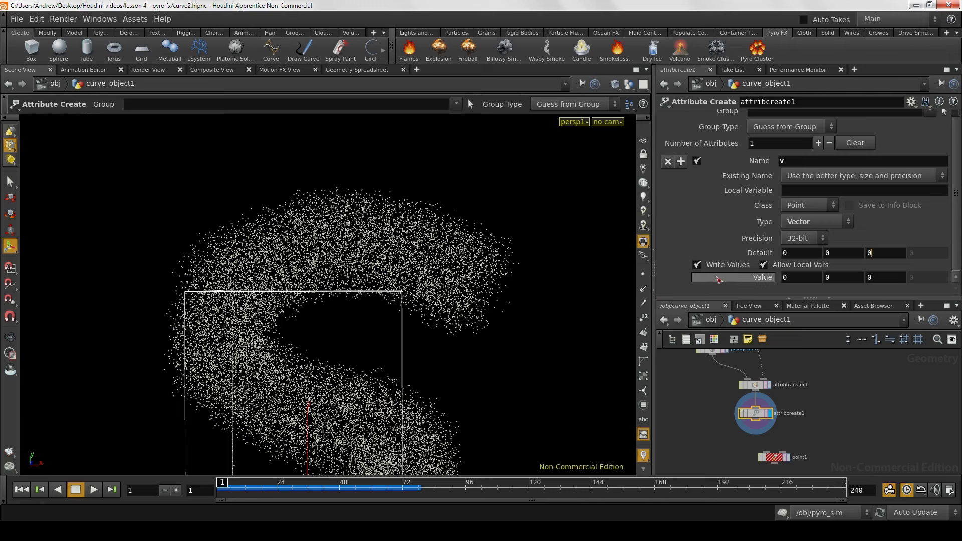
left_click(699, 268)
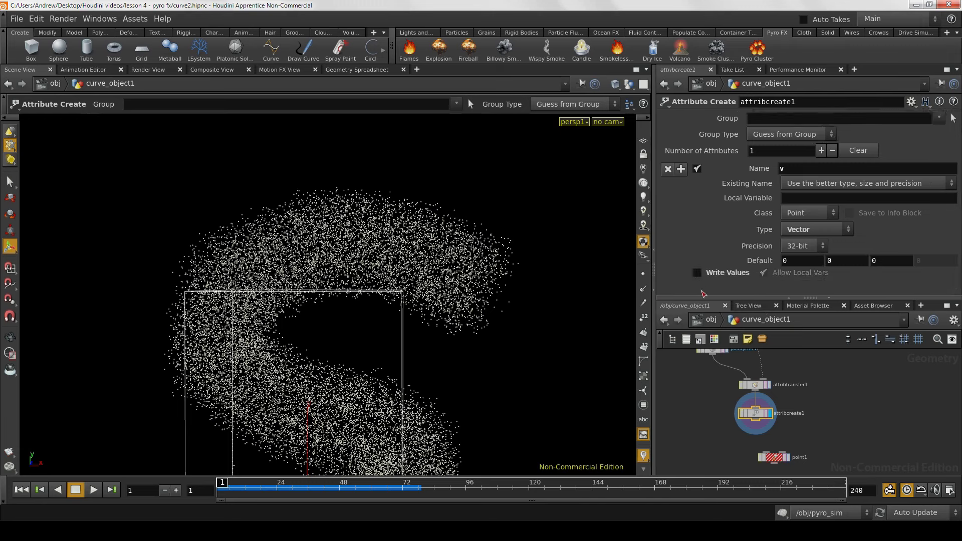
Step: Move point1 up under attribcreate1, connect attribcreate1 to its first input and select point1
scroll(761, 419, "up", 3)
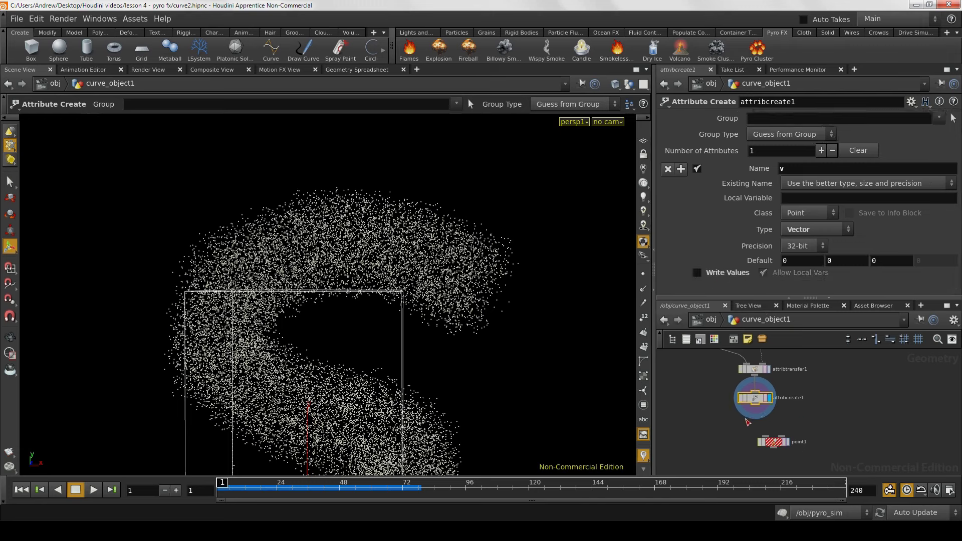
right_click_drag(762, 419, 761, 418)
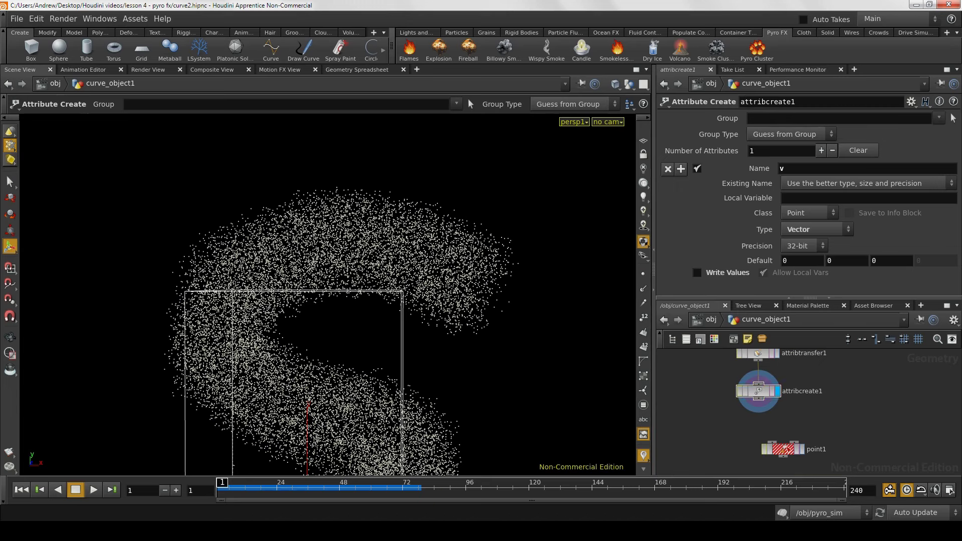
left_click_drag(786, 447, 761, 425)
left_click(751, 431)
left_click(762, 399)
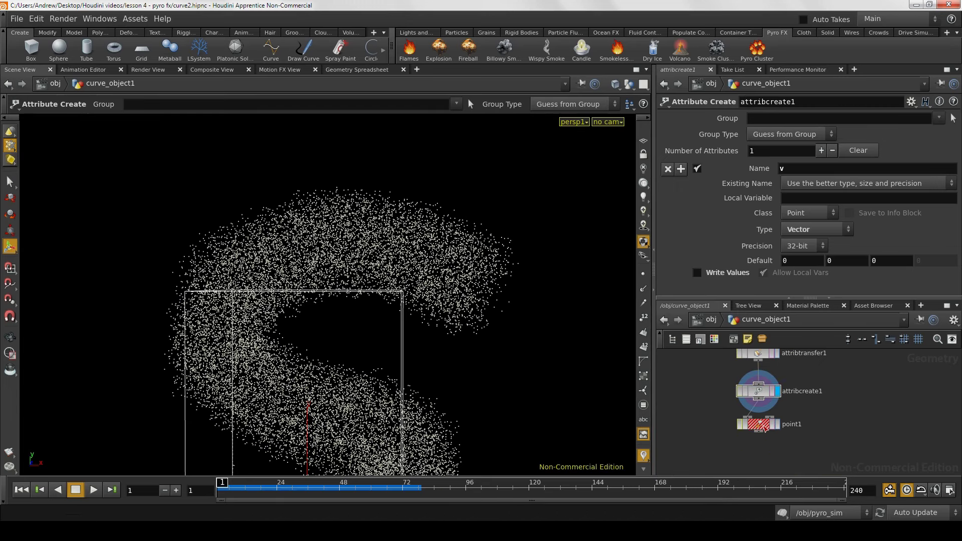
left_click(762, 425)
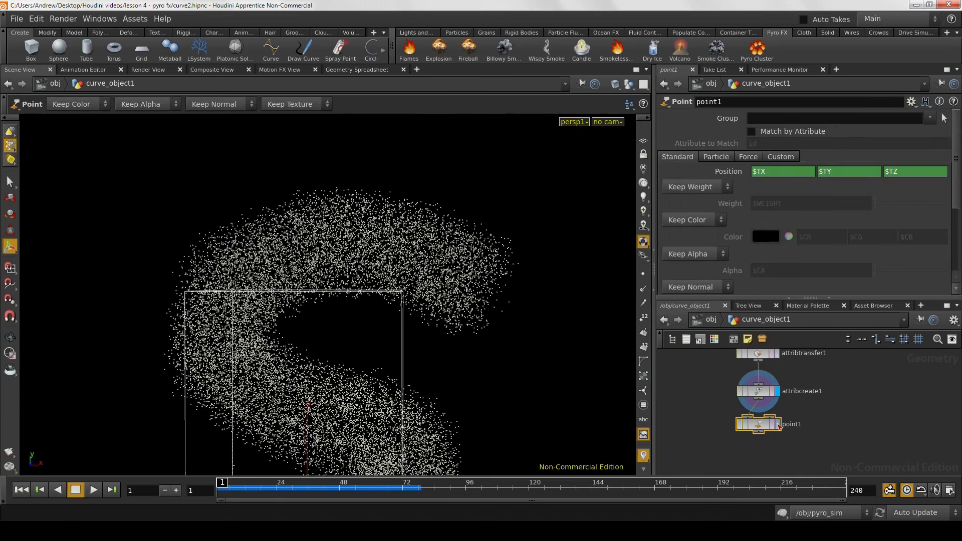
Step: Open a floating Geometry Spreadsheet and unpin it so it follows the selected point1 node
left_click(112, 20)
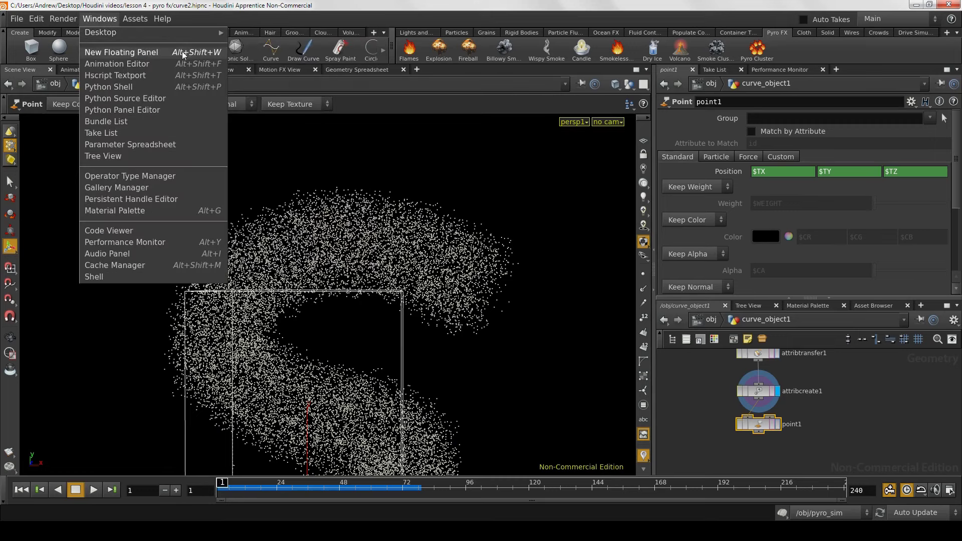
left_click(130, 52)
left_click_drag(119, 8, 257, 46)
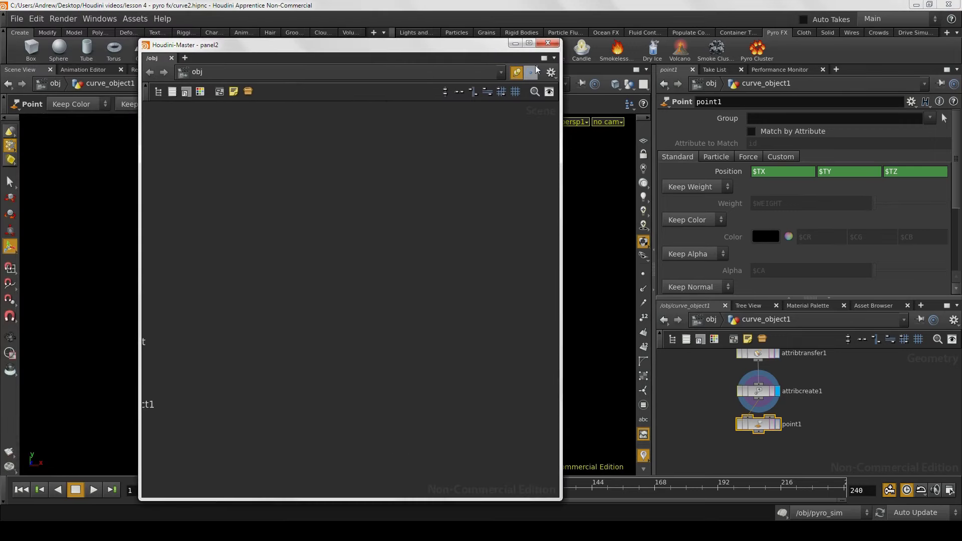
left_click(554, 59)
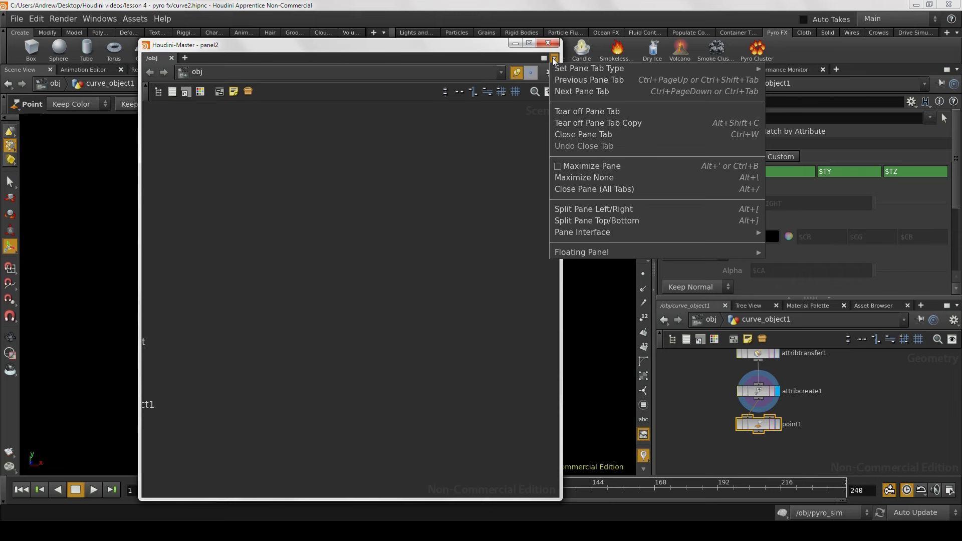
mouse_move(626, 69)
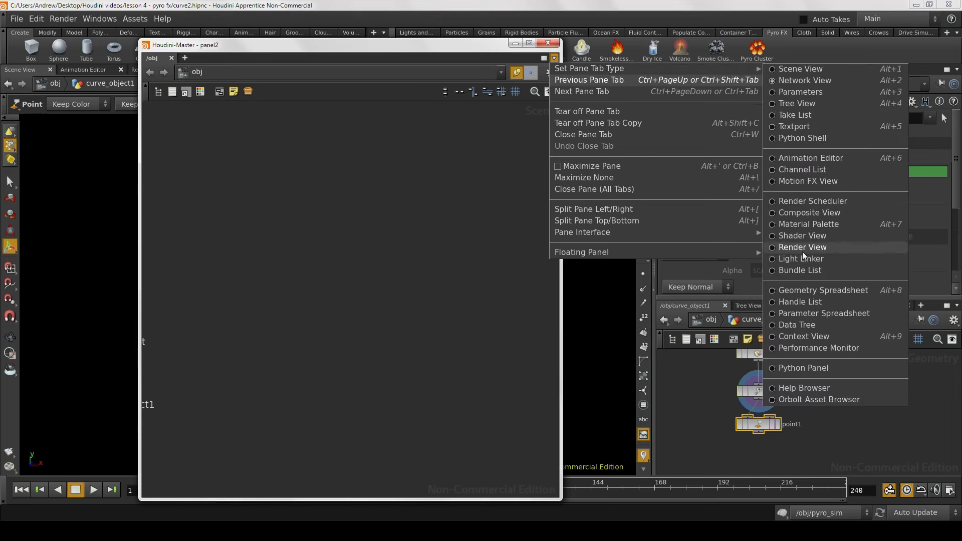
left_click(805, 290)
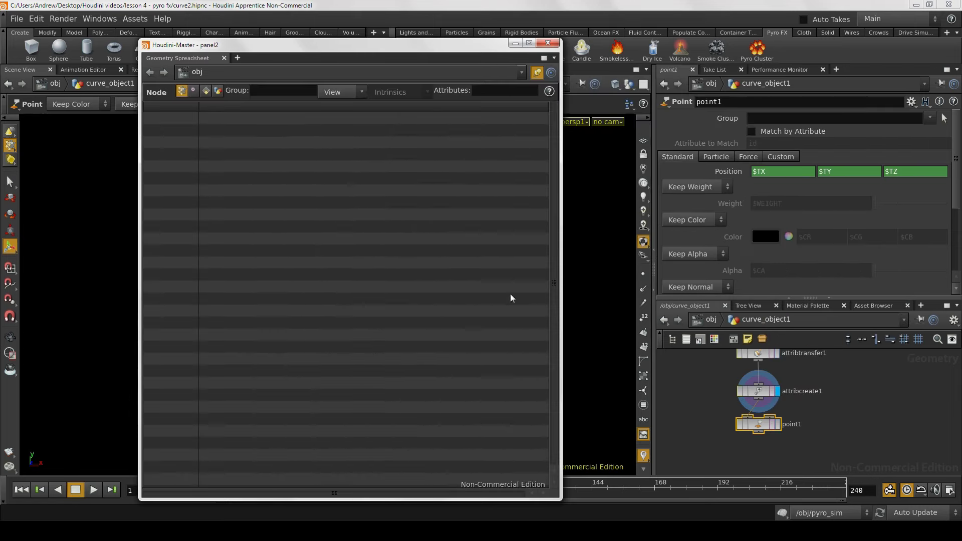
left_click(537, 73)
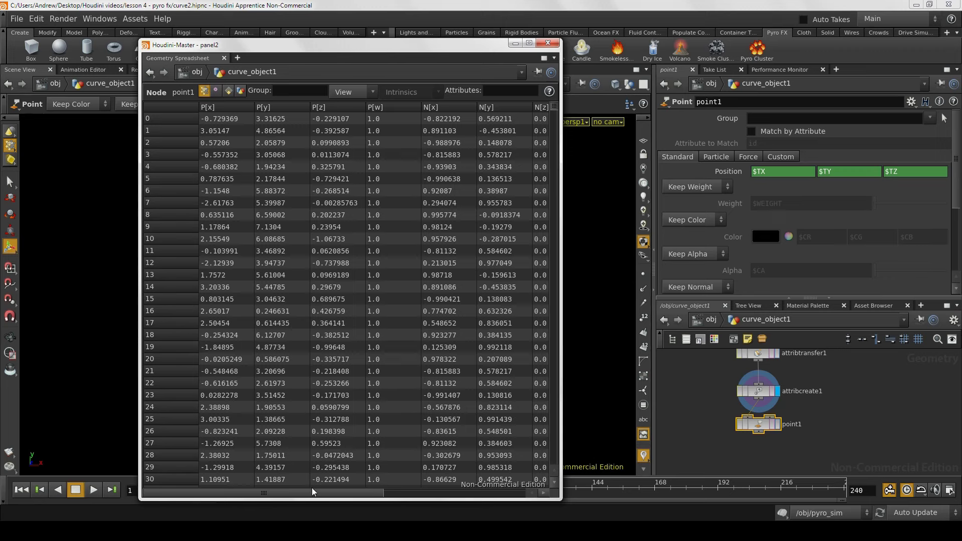
Step: Inspect the N and v columns of point1 in the Geometry Spreadsheet, then close the floating panel
scroll(319, 495, "right", 1)
scroll(319, 494, "right", 3)
scroll(344, 467, "right", 3)
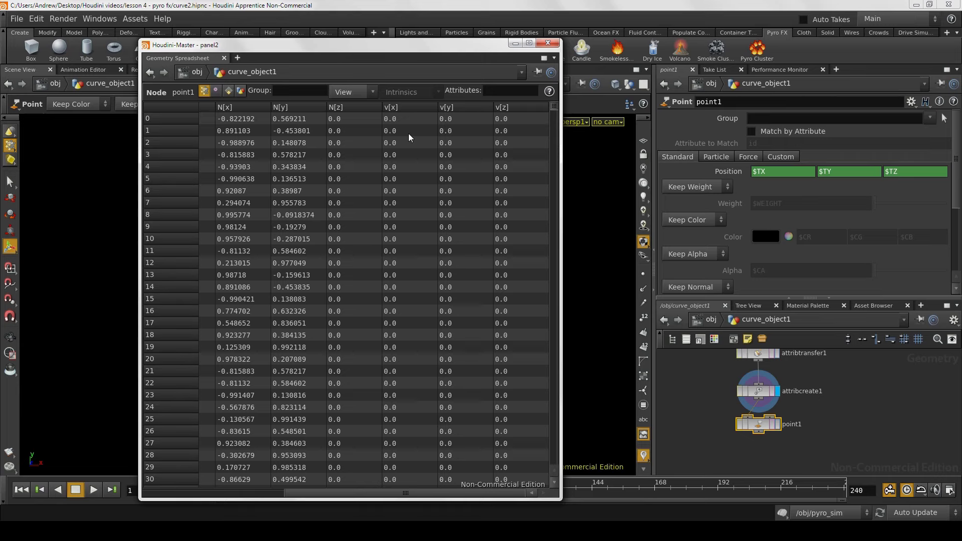
mouse_move(555, 107)
left_mouse_down()
mouse_move(558, 154)
mouse_move(556, 109)
left_mouse_up()
left_click_drag(460, 51, 427, 30)
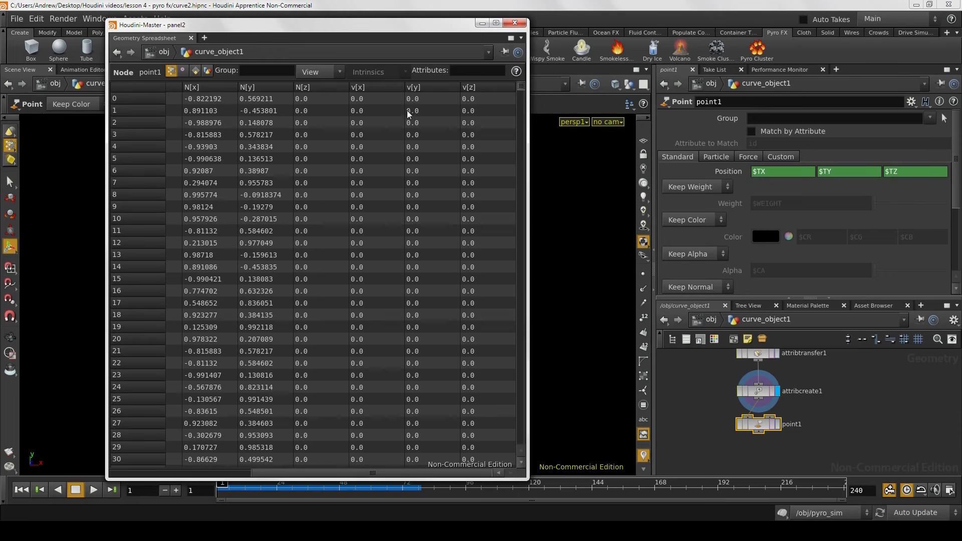
left_click(516, 24)
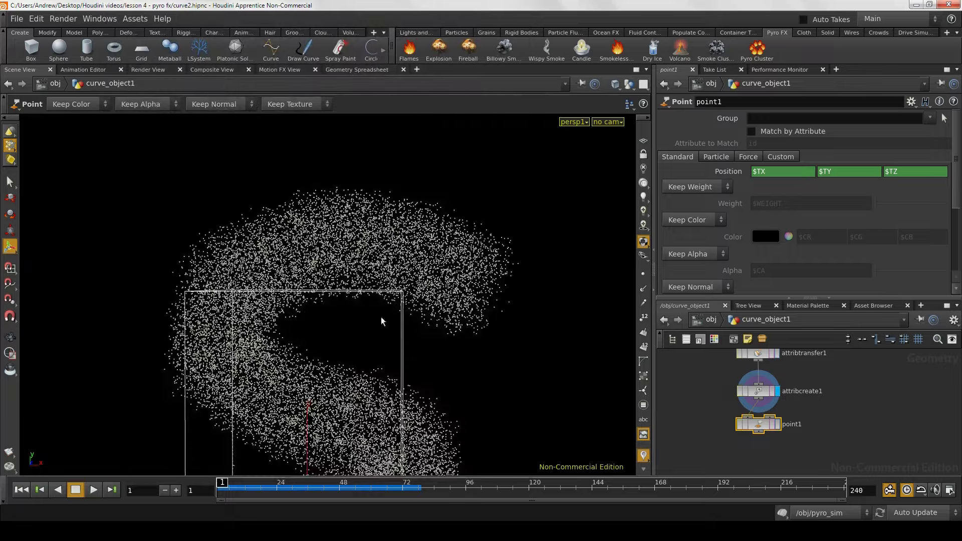
Step: Make point1 the displayed node with the whole point cloud in view
middle_click_drag(436, 343, 448, 263, "alt")
right_click_drag(448, 264, 371, 335, "alt")
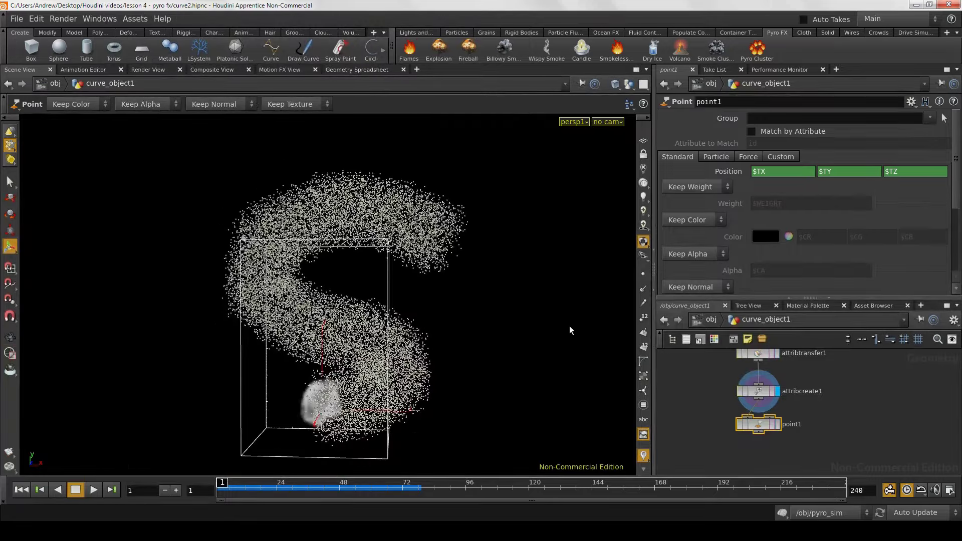
left_click(776, 425)
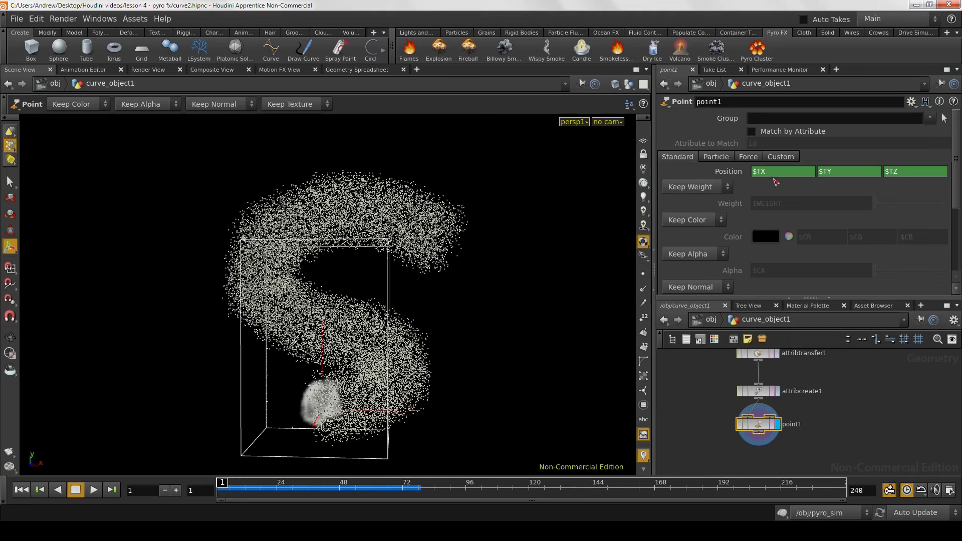
Step: Name point1's first custom attribute v and set its first scalar component to $NX
left_click(788, 157)
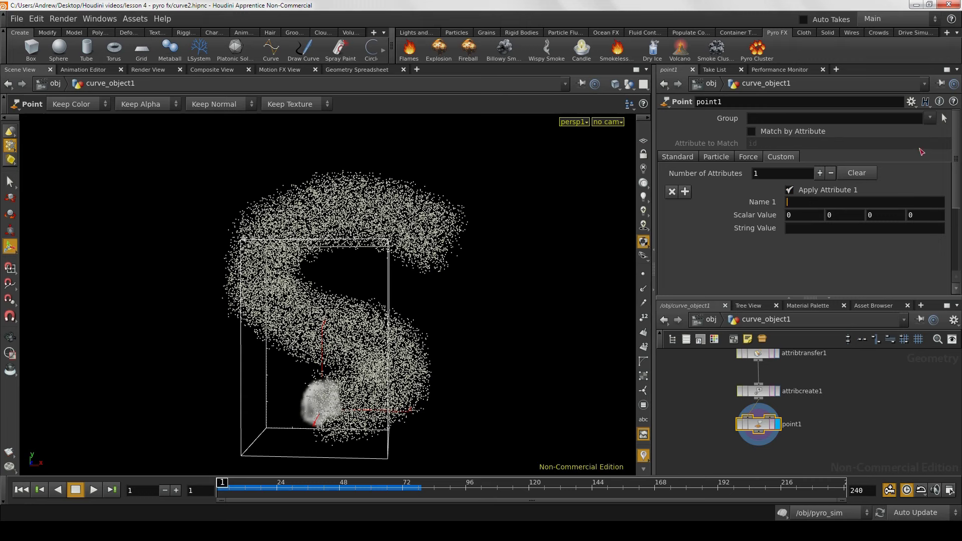
type("v")
double_click(809, 216)
type("$")
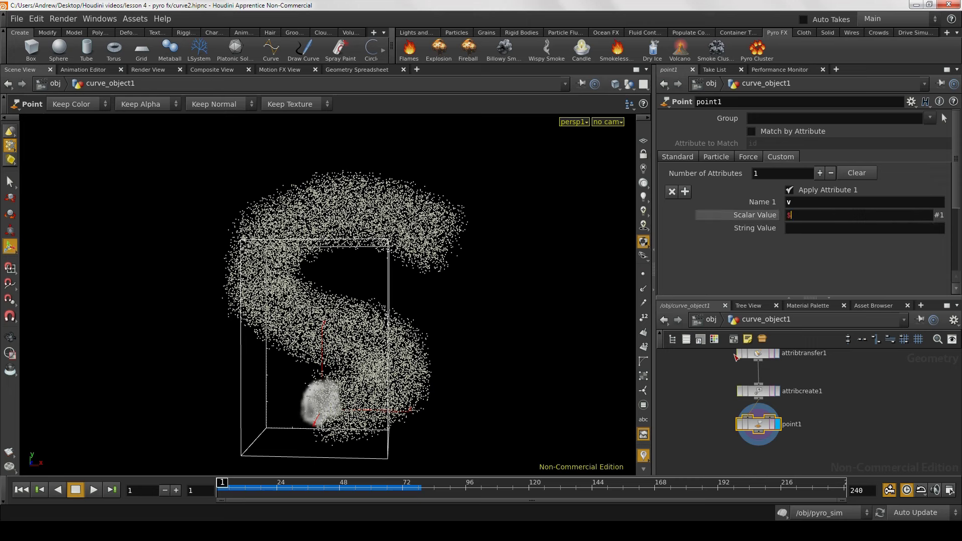
type("N")
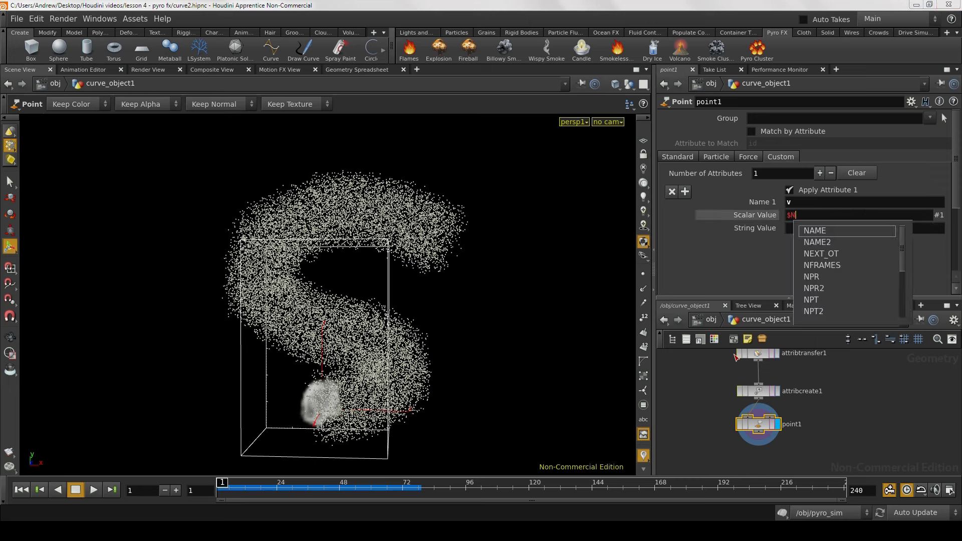
type("X")
key("Return")
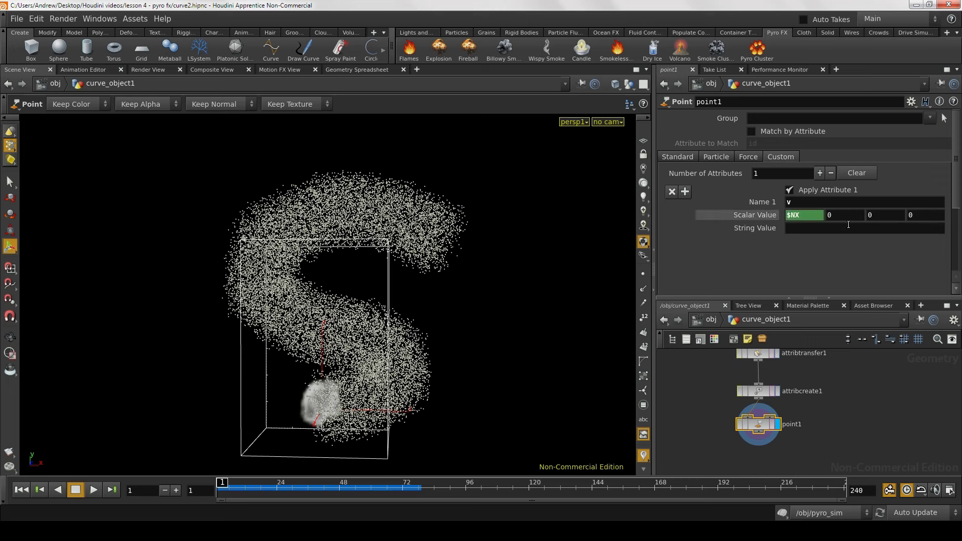
Step: Set the second and third scalar components of point1's custom attribute v to $NY and $NZ
left_click(831, 219)
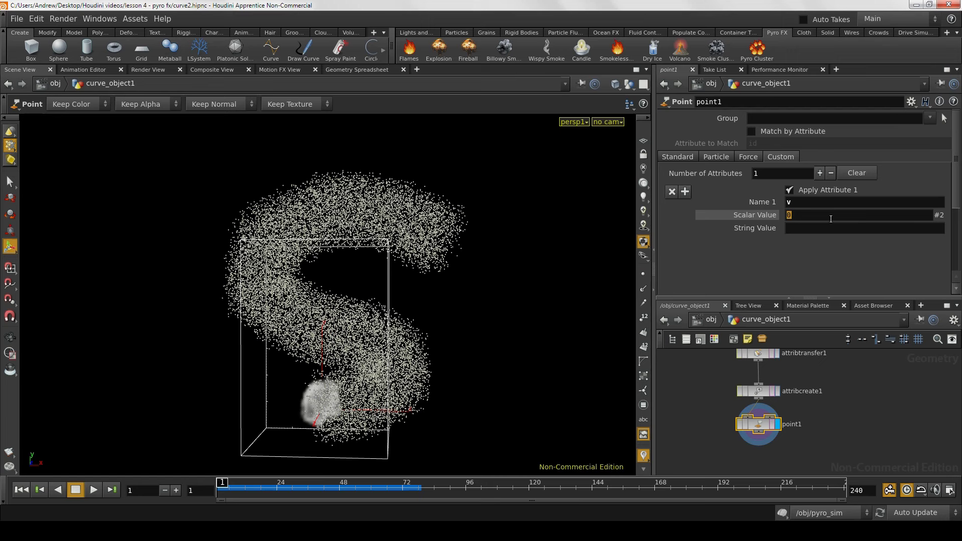
type("$NY")
key("Return")
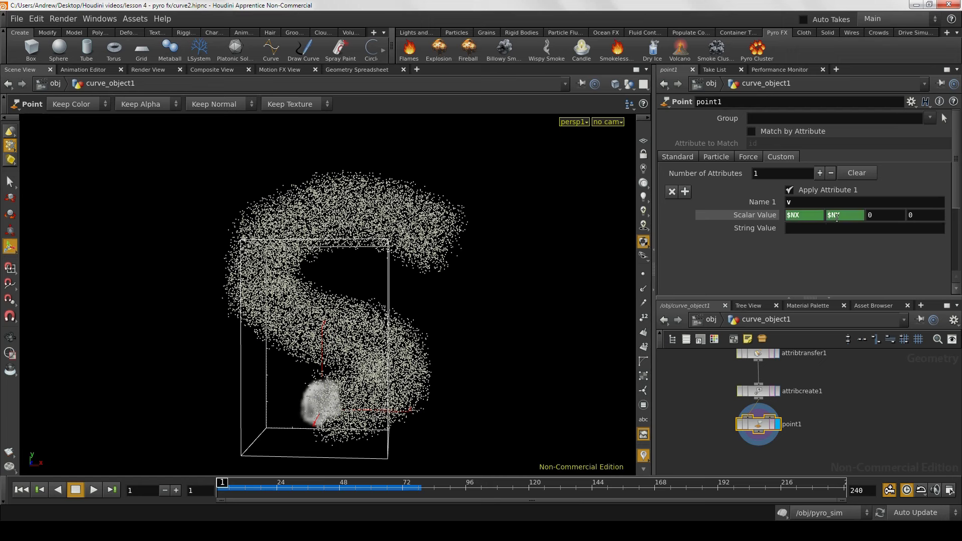
left_click(887, 216)
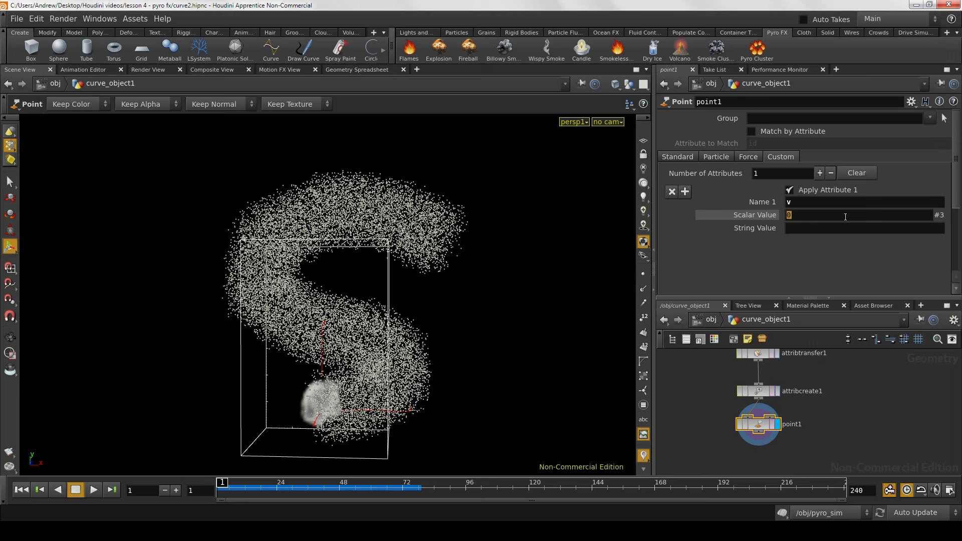
type("$NZ")
key("Return")
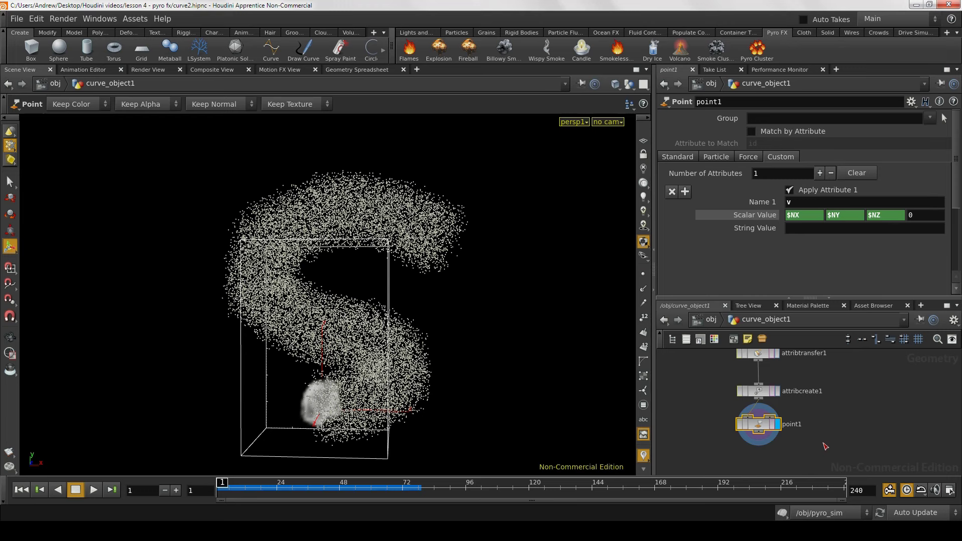
Step: Add a Fluid Source node below point1 in the curve_object1 network
middle_click_drag(790, 460, 798, 423)
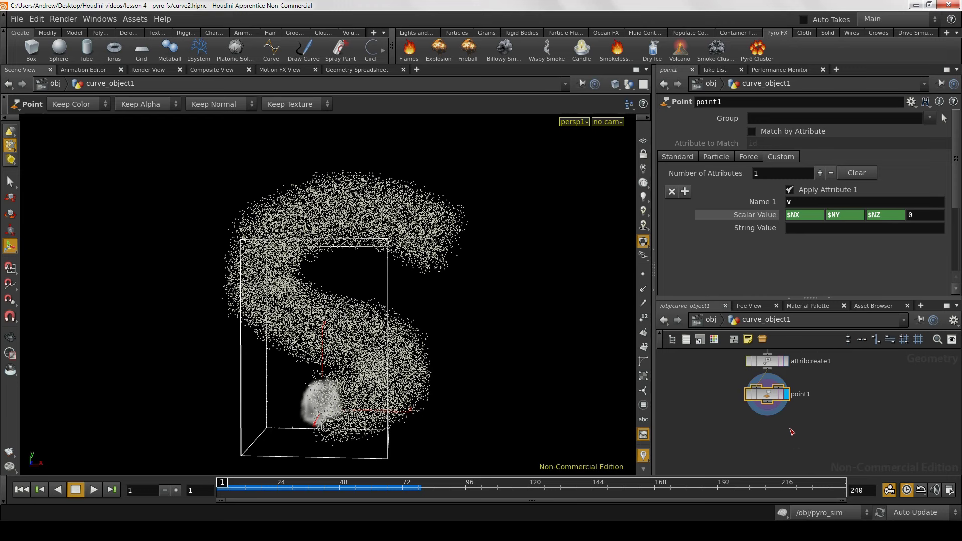
scroll(769, 441, "up", 1)
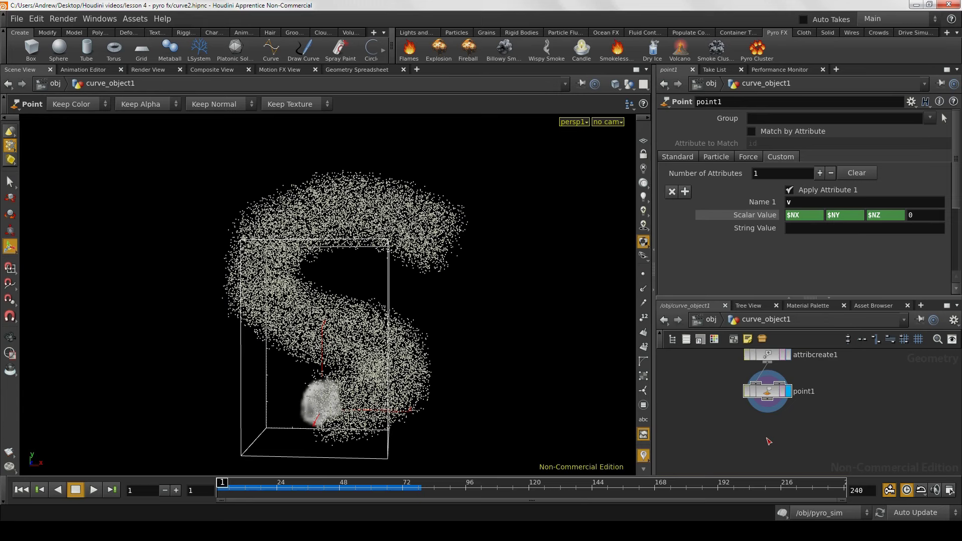
key("Tab")
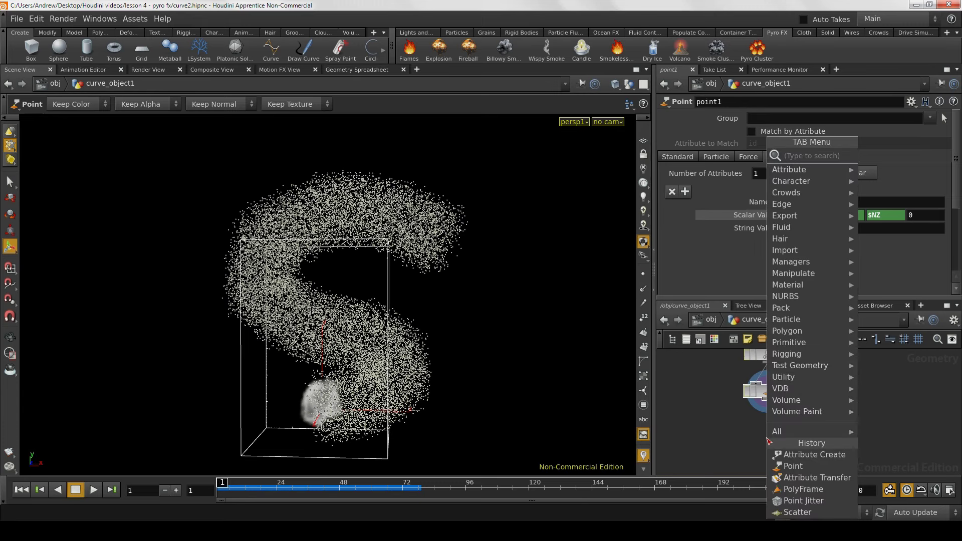
type("sou")
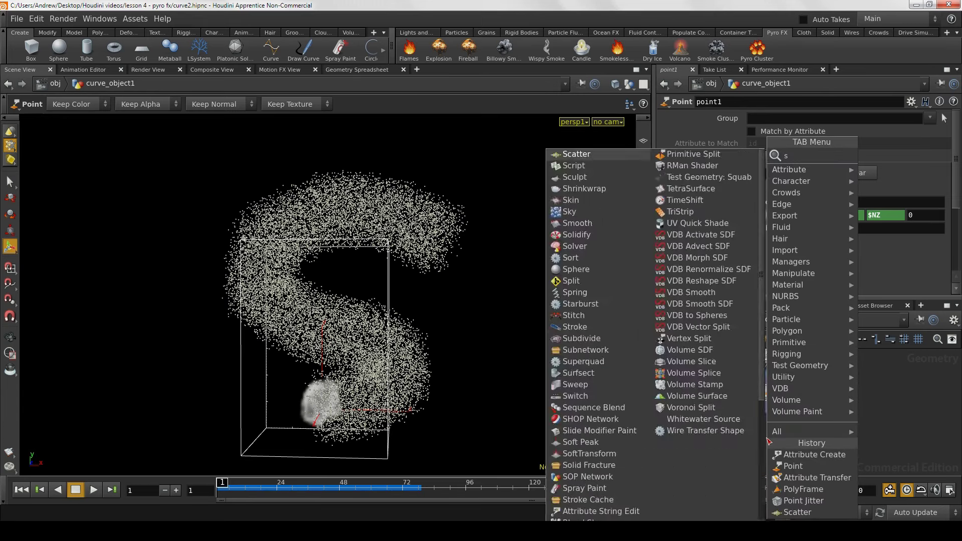
key("BackSpace")
key("BackSpace")
key("BackSpace")
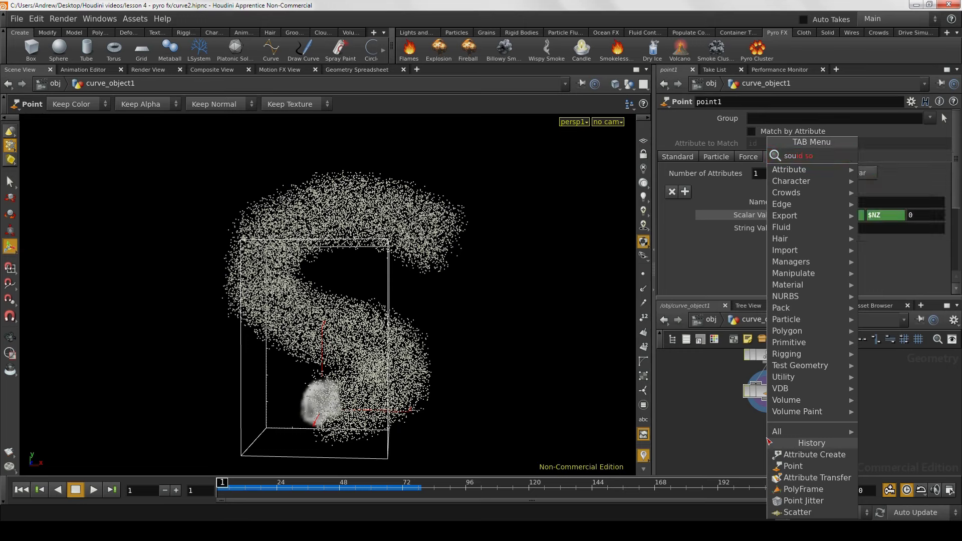
type("fluid")
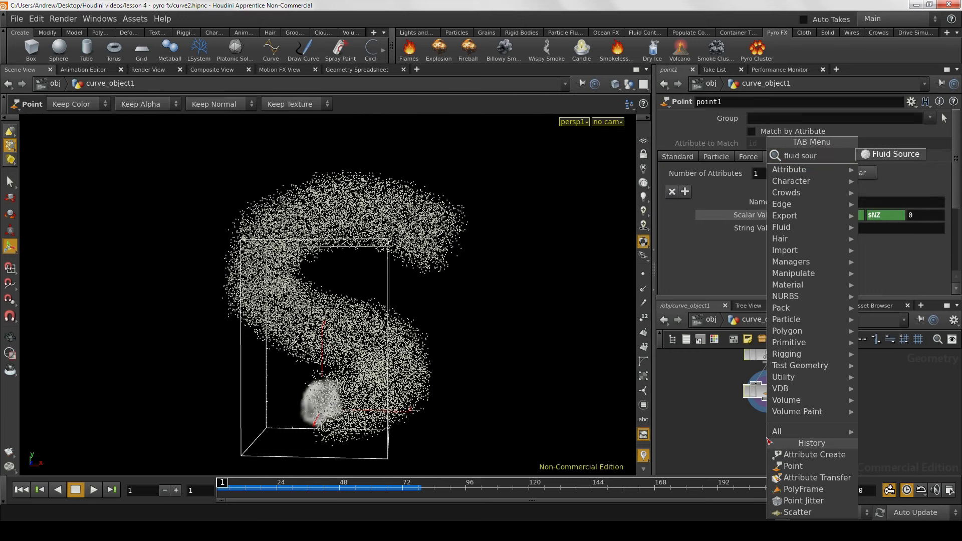
key("Return")
left_click(766, 438)
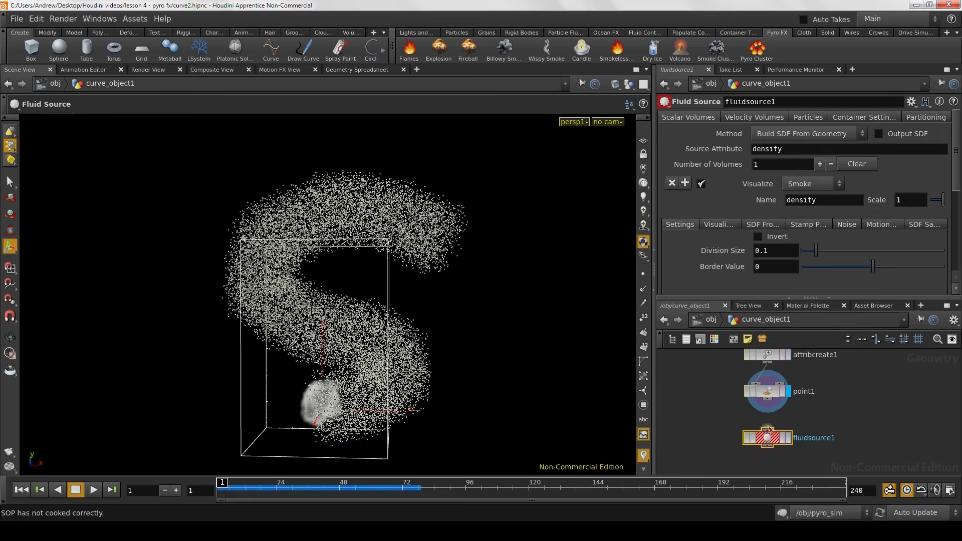
Step: Connect point1's output to fluidsource1 and make fluidsource1 the displayed node
left_click_drag(767, 430, 772, 401)
left_click(789, 440)
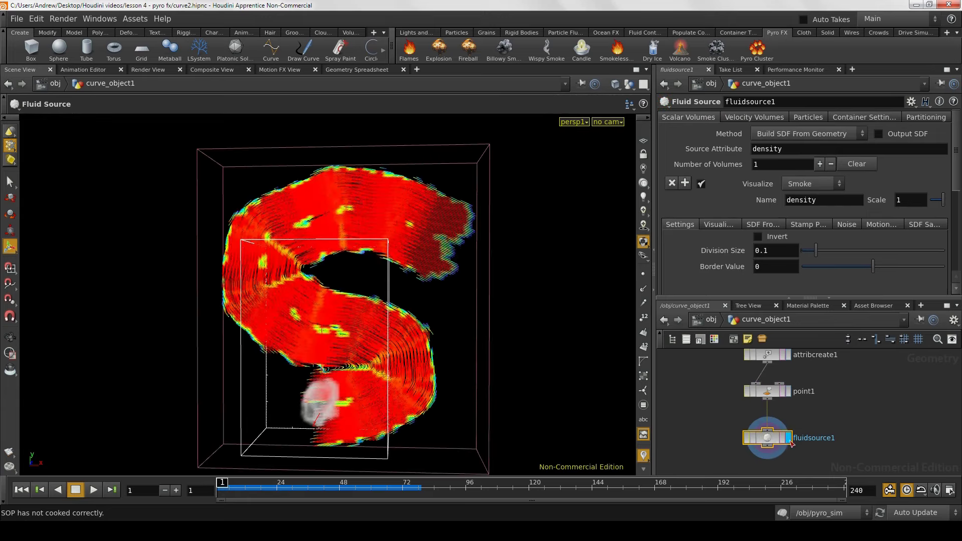
right_click_drag(386, 337, 479, 344, "alt")
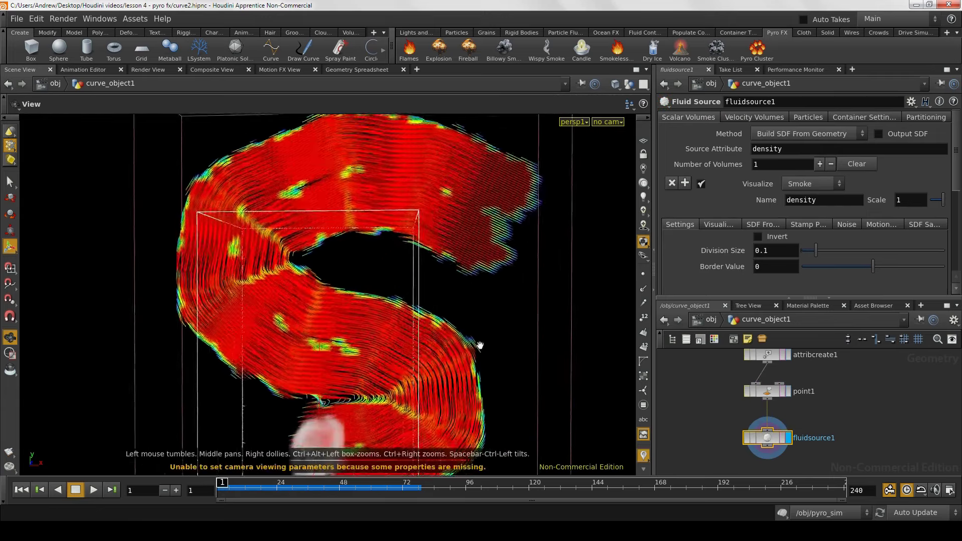
left_click_drag(479, 344, 370, 353, "alt")
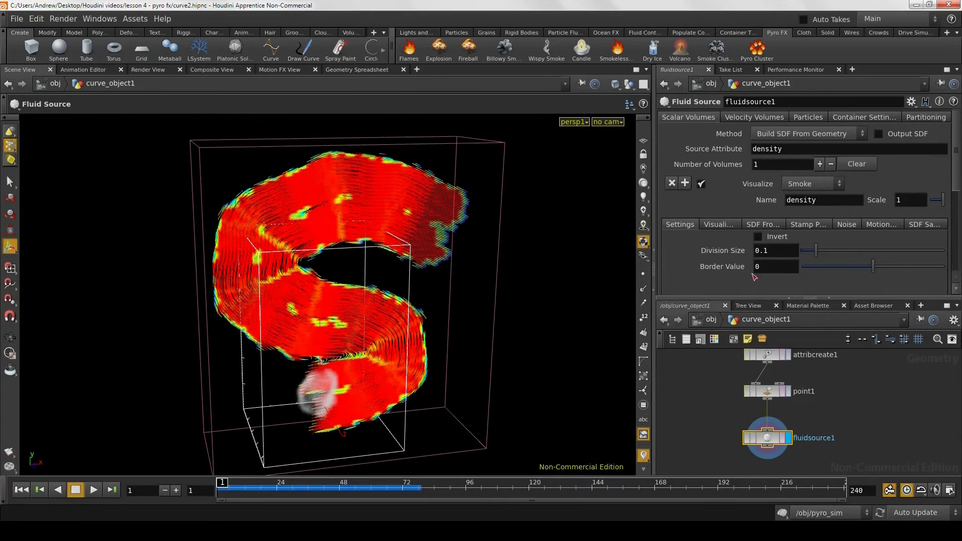
Step: Set the container initialization of fluidsource1 to Velocity
left_click(866, 119)
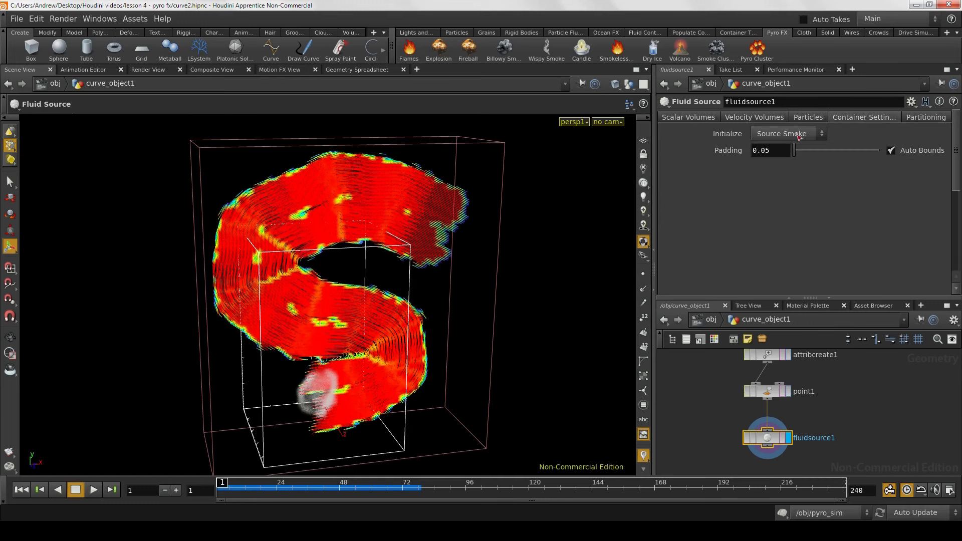
left_click(773, 139)
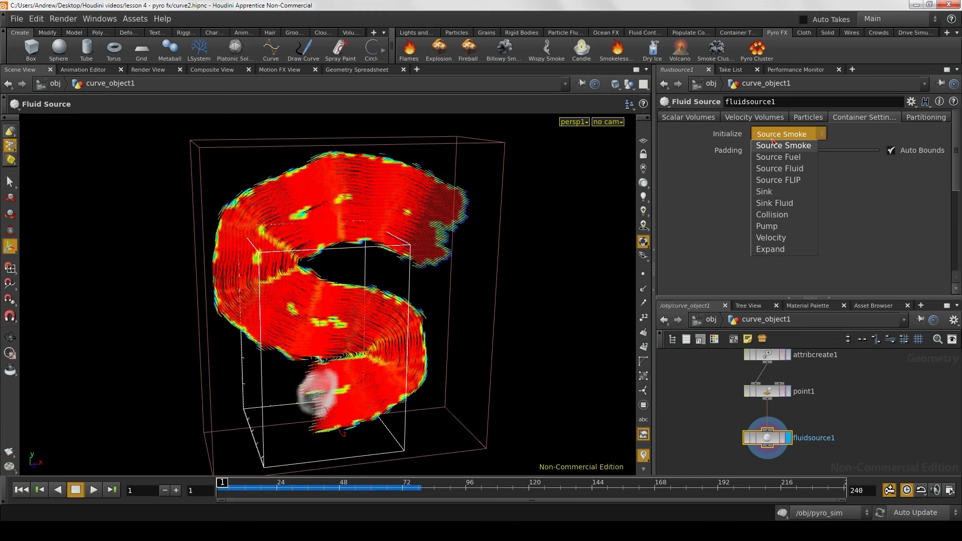
left_click(772, 237)
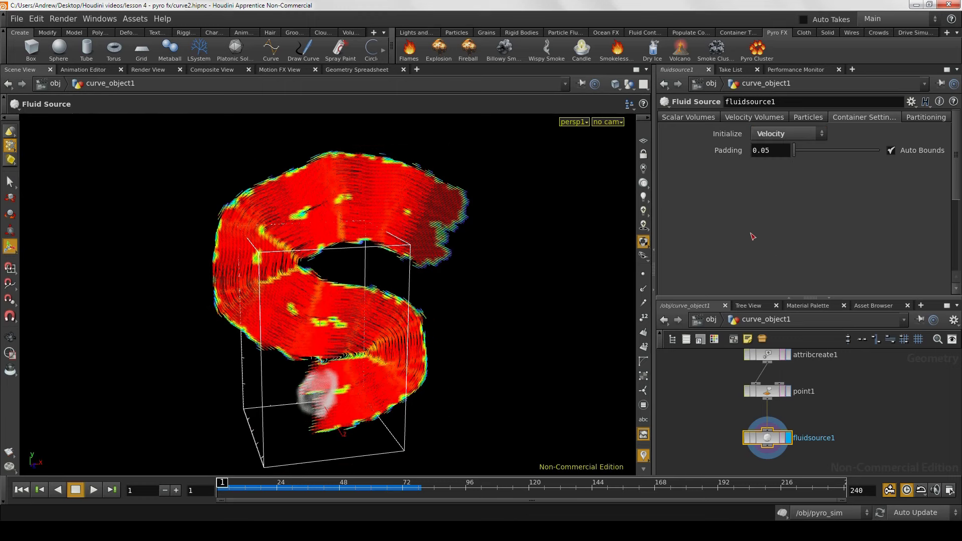
Step: Examine fluidsource1's scalar volume settings and the method, source attribute and volume name of its velocity volumes
left_click(703, 121)
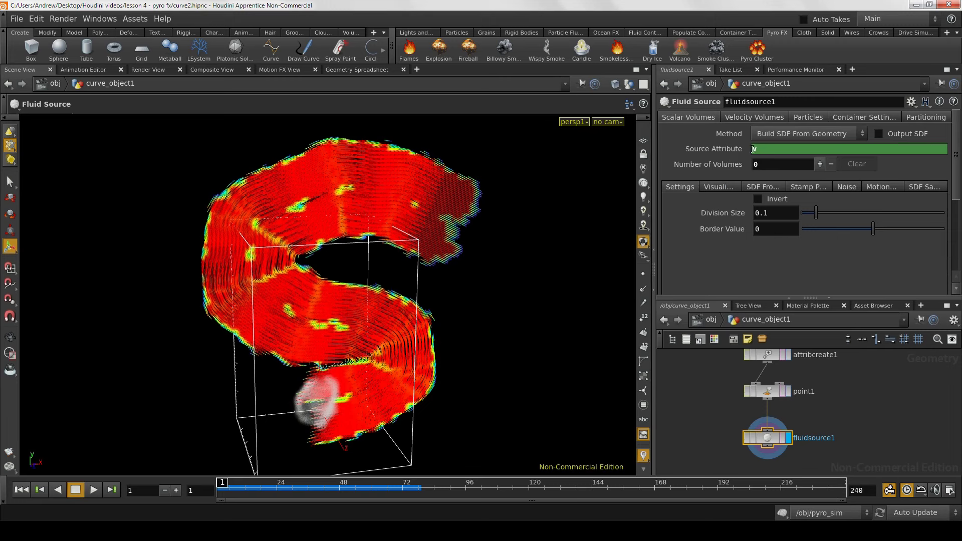
left_click(756, 133)
left_click(752, 133)
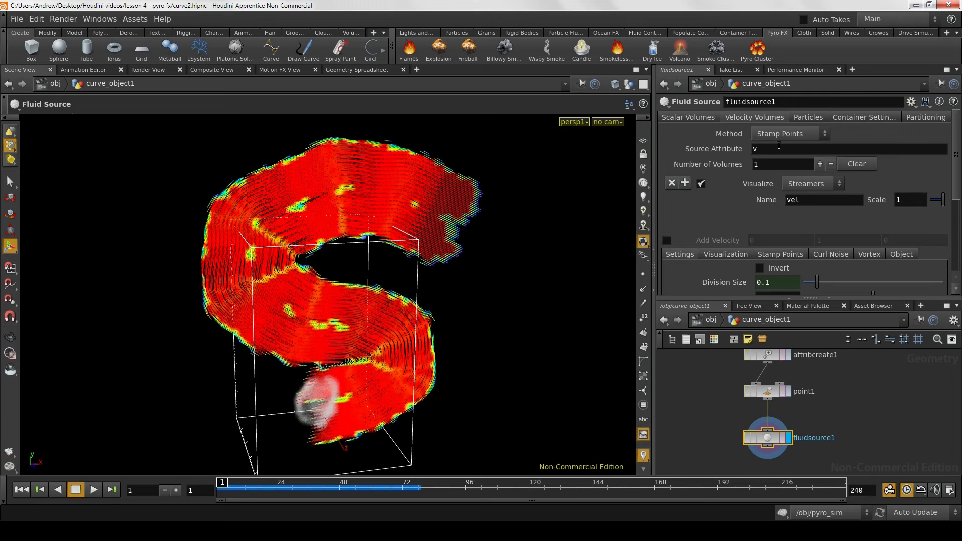
left_click_drag(779, 148, 737, 148)
left_click_drag(828, 200, 787, 199)
left_click(814, 204)
left_click_drag(813, 201, 784, 205)
left_click(785, 150)
left_click(813, 200)
mouse_move(956, 141)
left_mouse_down()
mouse_move(959, 190)
mouse_move(961, 146)
left_mouse_up()
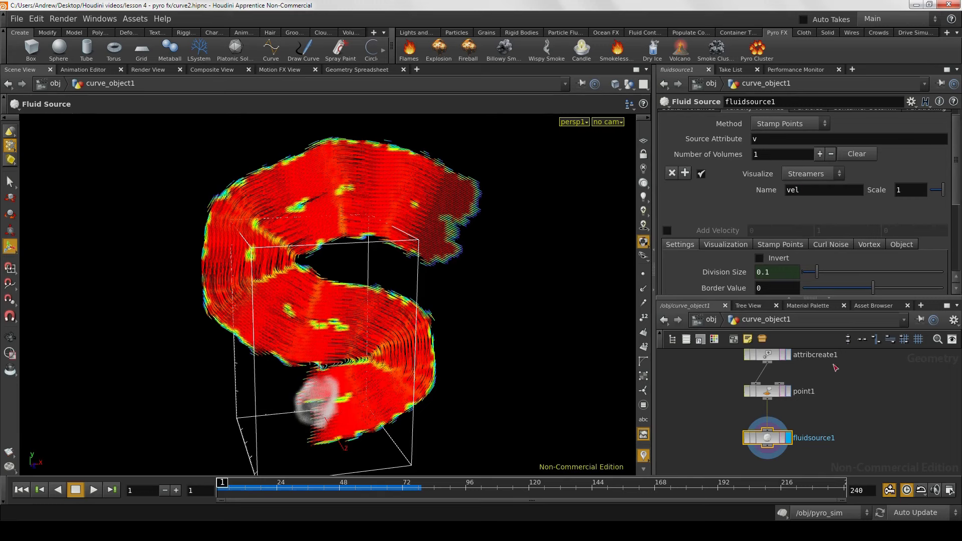
Step: Go up to the object level and open the pyro_sim network around the source and merge2 nodes
scroll(726, 396, "down", 3)
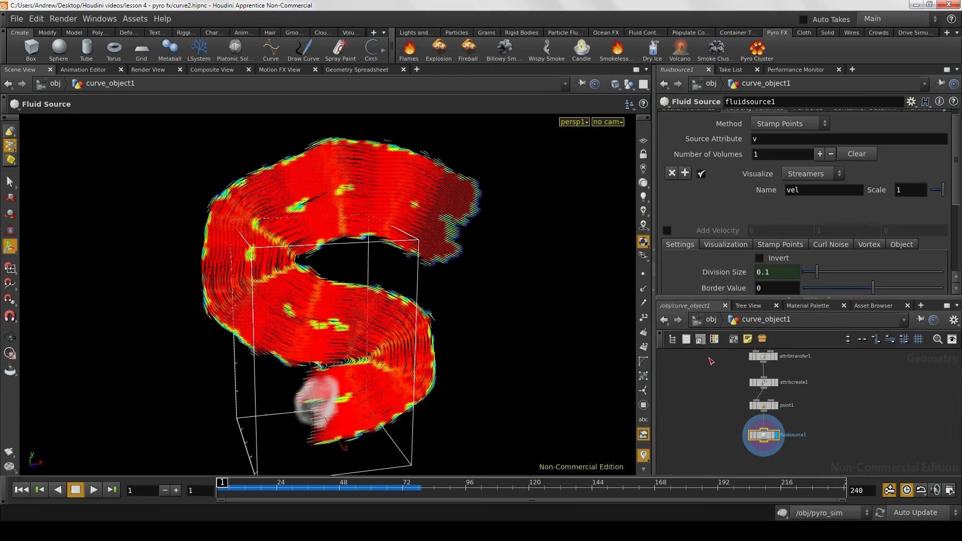
left_click(711, 321)
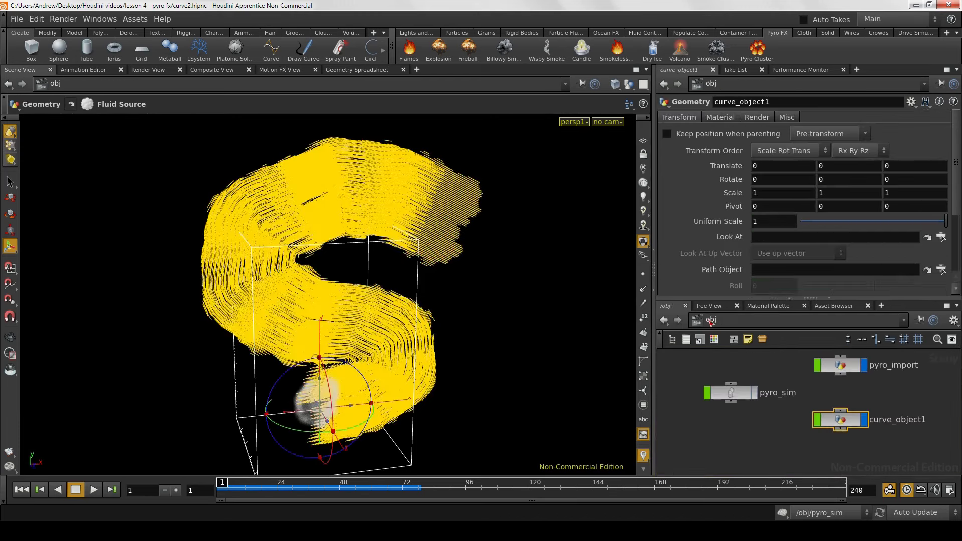
double_click(729, 396)
middle_click_drag(865, 407, 829, 453)
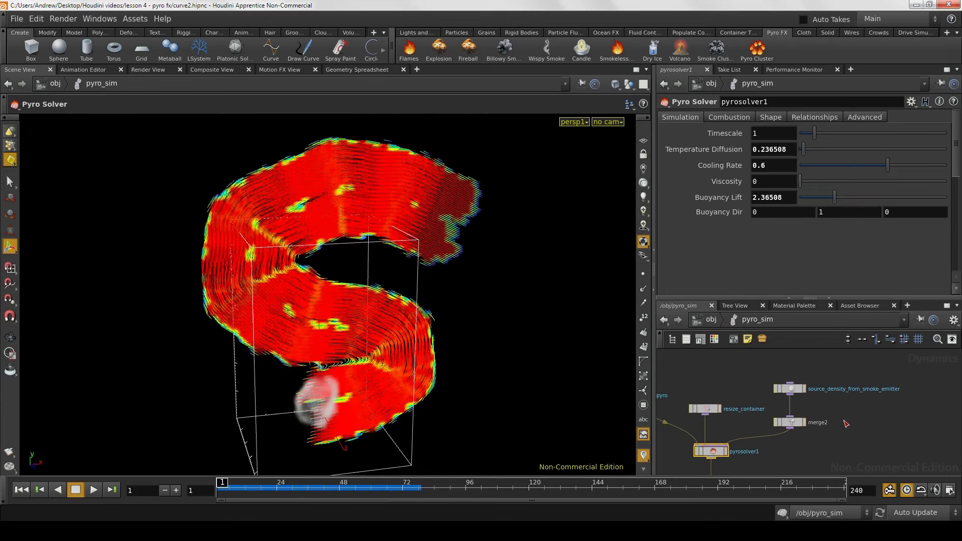
Step: Add a Source Volume node beside merge2 in the pyro_sim network
left_click(852, 408)
key("Tab")
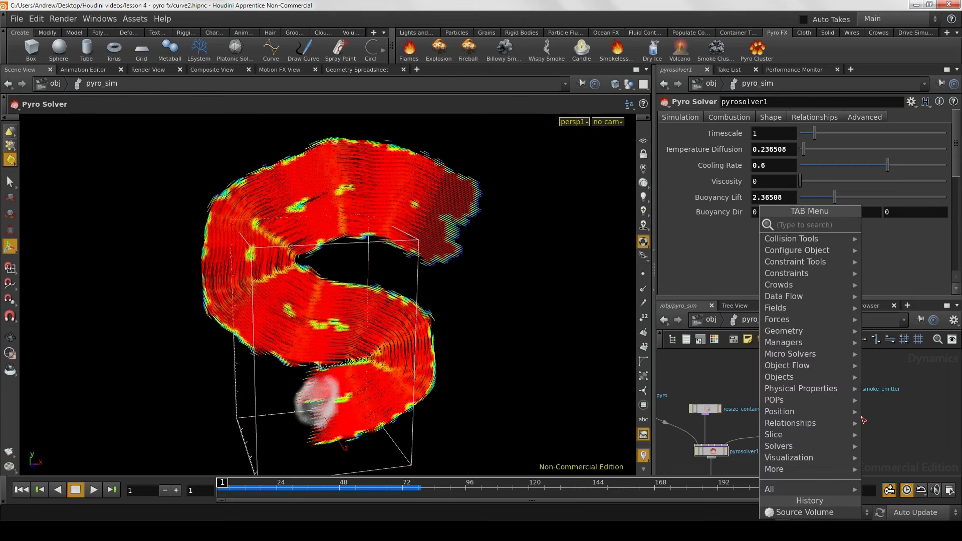
type("fluid so")
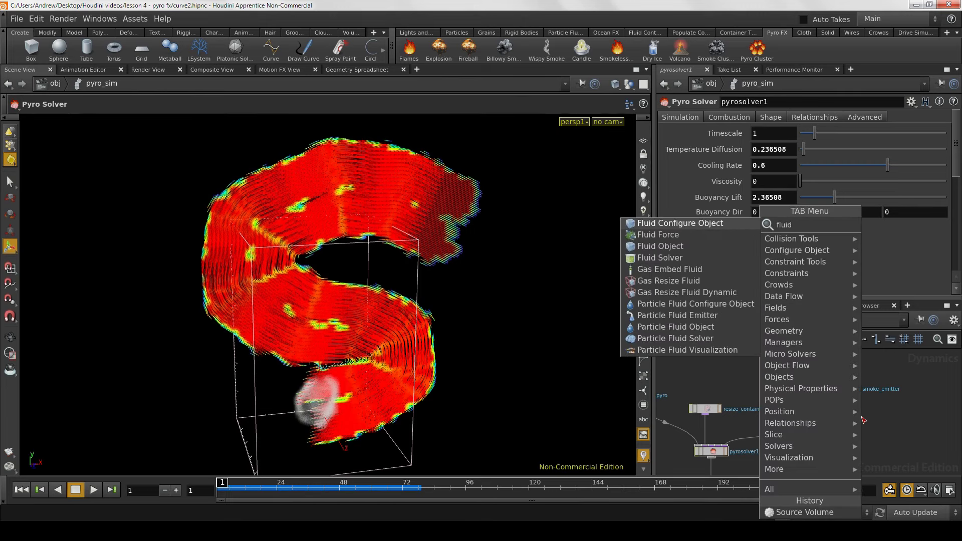
key("BackSpace")
key("BackSpace")
key("BackSpace")
key("BackSpace")
key("BackSpace")
key("BackSpace")
key("BackSpace")
key("BackSpace")
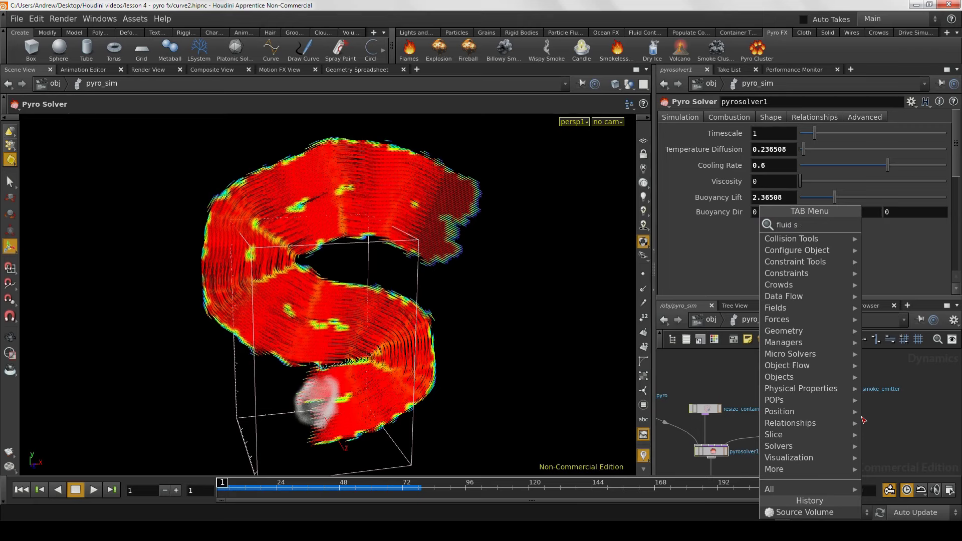
type("sour")
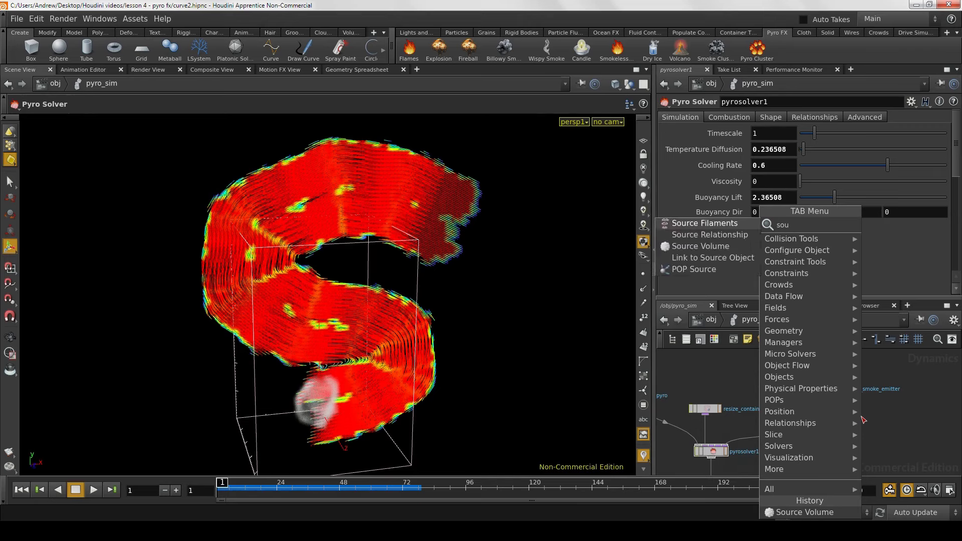
key("Down")
key("Down")
key("Return")
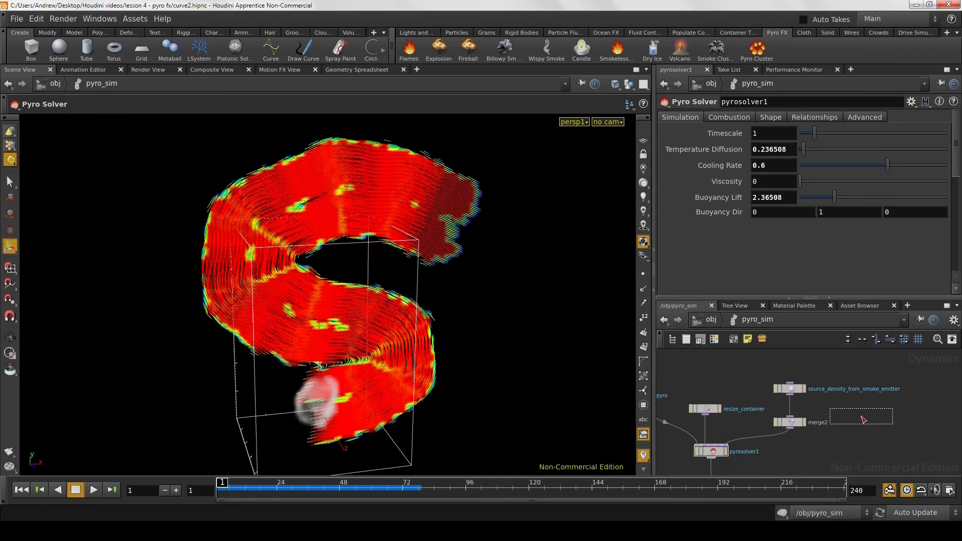
left_click(840, 409)
Step: Connect sourcevolume1 to merge2 and position it beside source_density_from_smoke_emitter
scroll(839, 407, "up", 2)
middle_click_drag(840, 400, 835, 385)
left_click_drag(852, 403, 775, 405)
mouse_move(851, 414)
middle_mouse_down()
mouse_move(849, 432)
mouse_move(849, 418)
middle_mouse_up()
left_click_drag(853, 412, 853, 423)
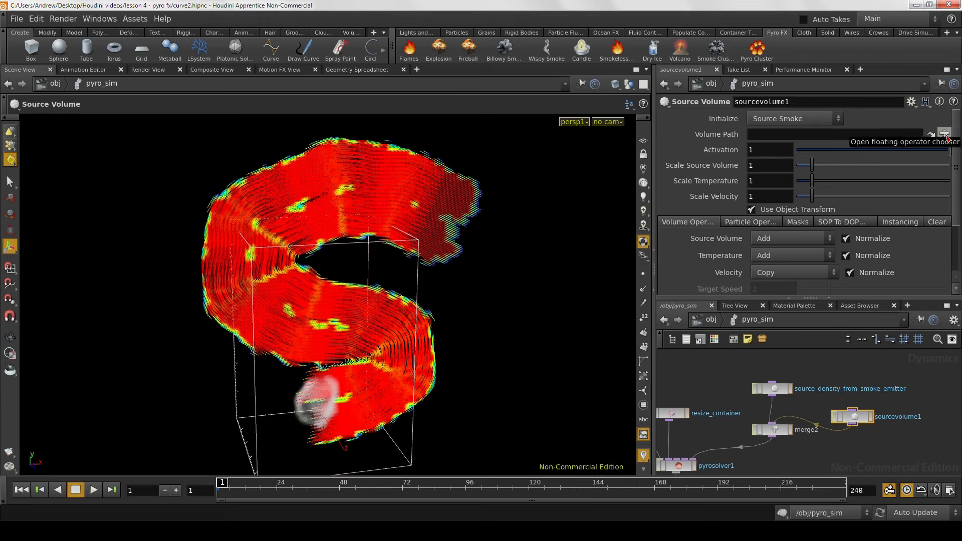
Step: Set sourcevolume1's volume path to fluidsource1 inside curve_object1
left_click(945, 135)
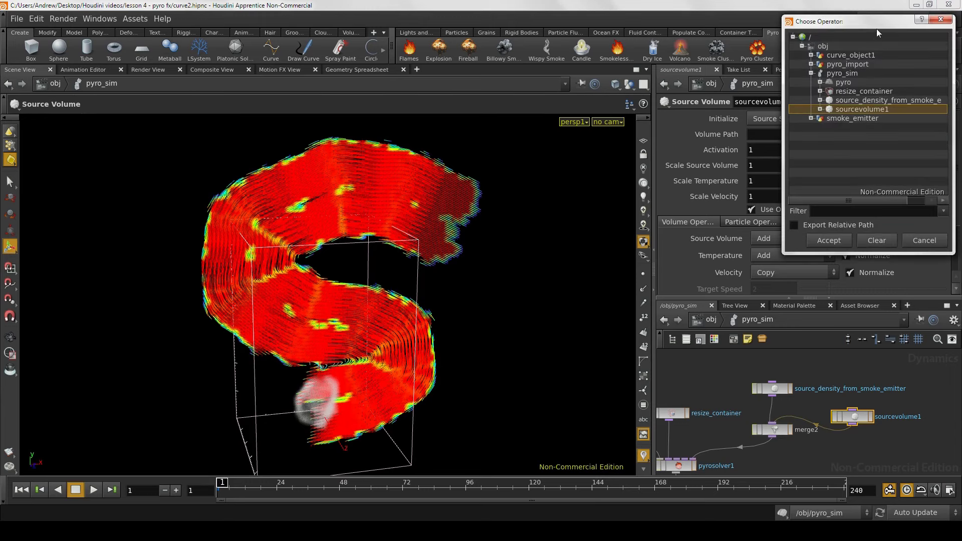
left_click_drag(876, 28, 747, 167)
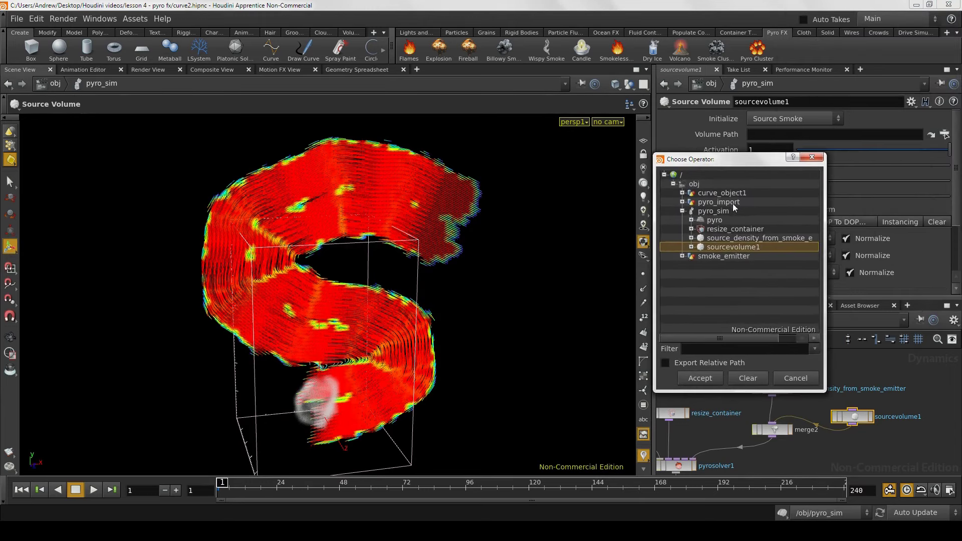
left_click(682, 194)
left_click(728, 237)
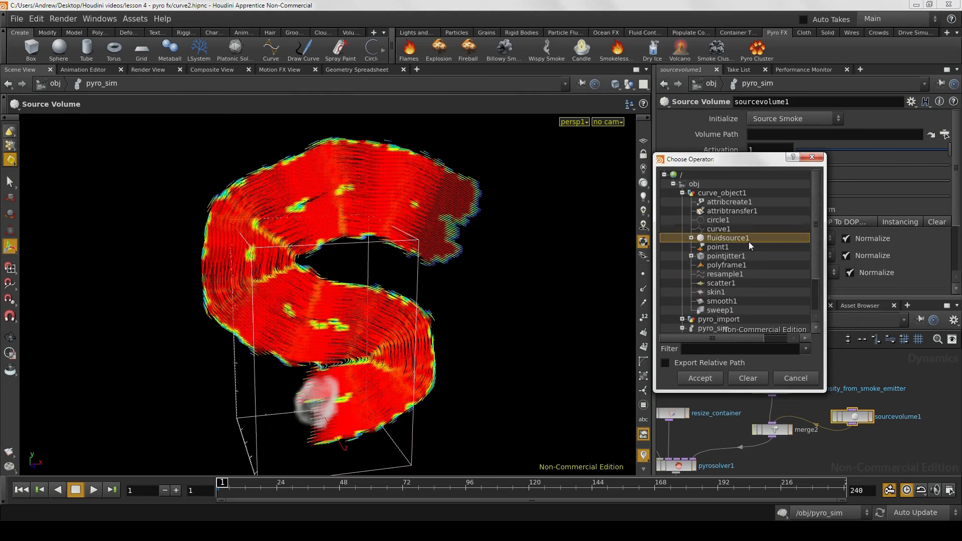
left_click(710, 377)
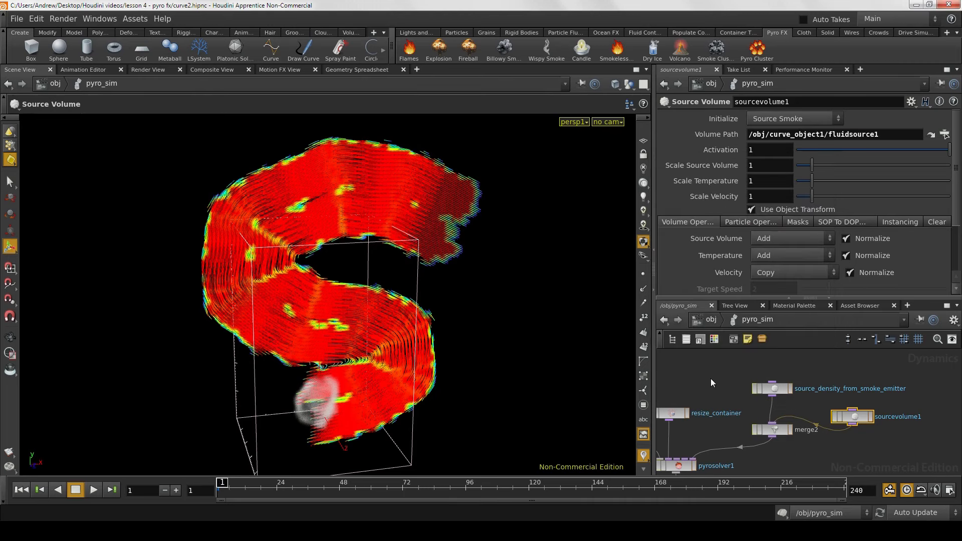
Step: Set sourcevolume1's Source Volume and Temperature operations to None
scroll(955, 231, "down", 3)
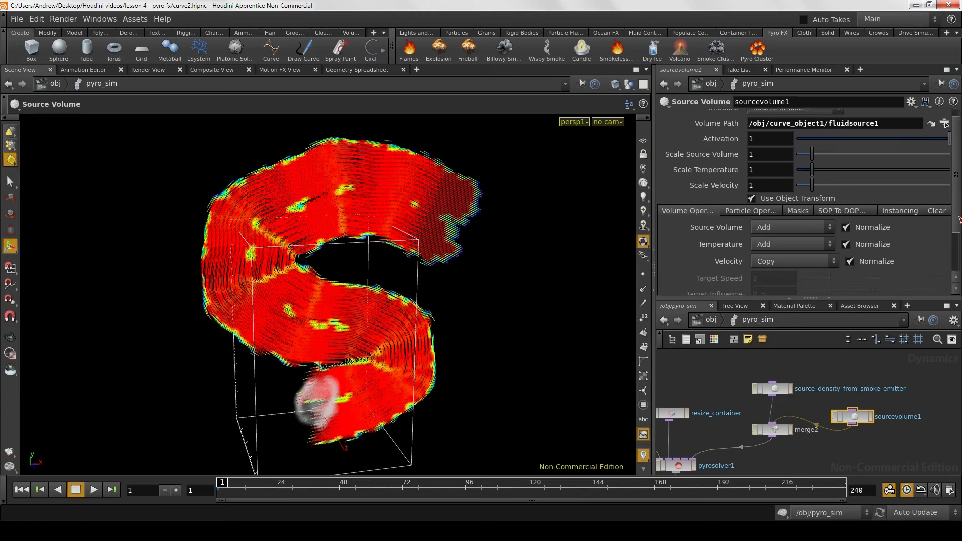
scroll(955, 231, "down", 2)
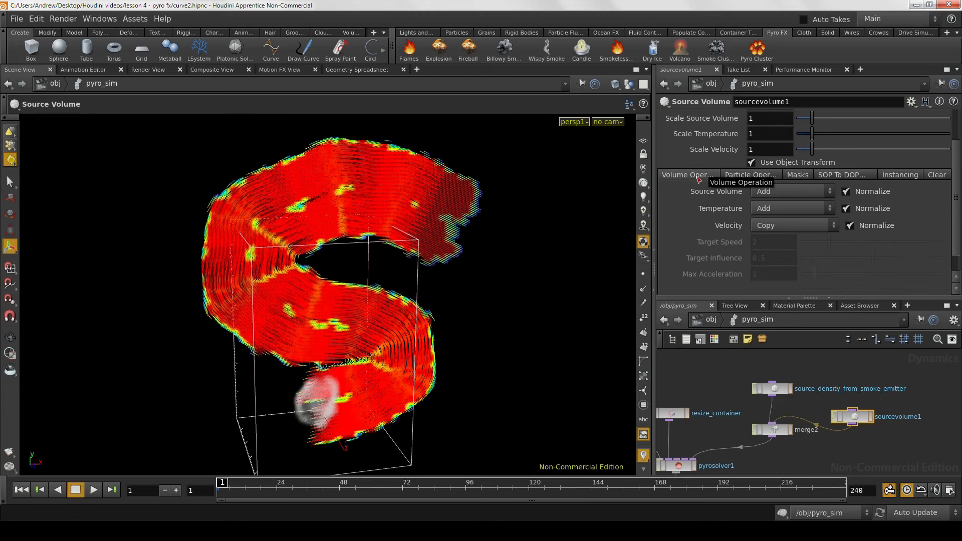
left_click(773, 197)
left_click(779, 297)
left_click(781, 208)
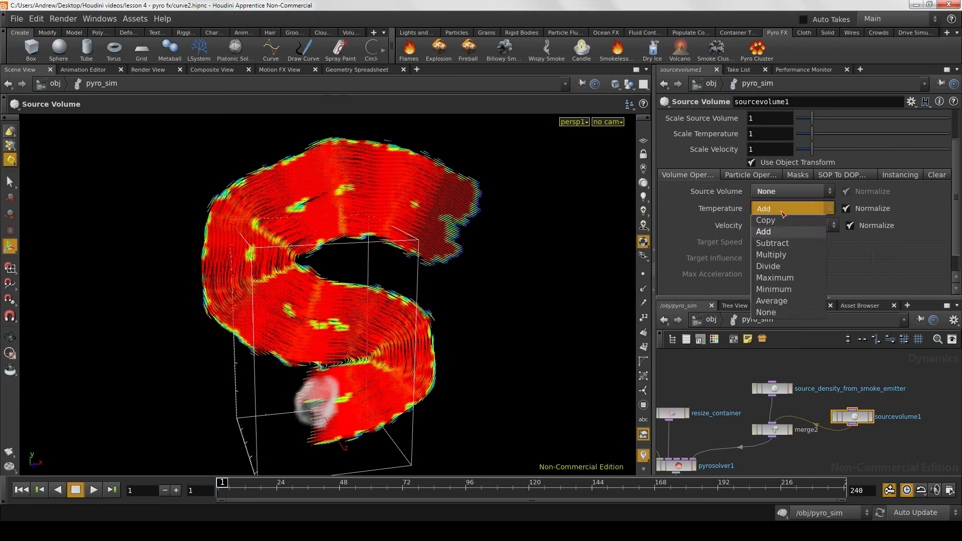
left_click(769, 312)
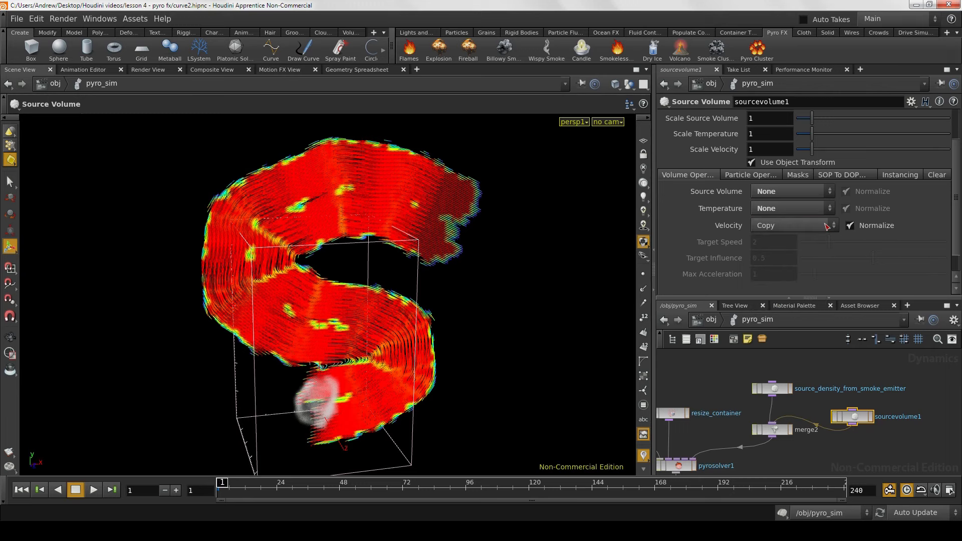
Step: Set sourcevolume1's Velocity operation to Add and turn off its Normalize option
left_click(798, 233)
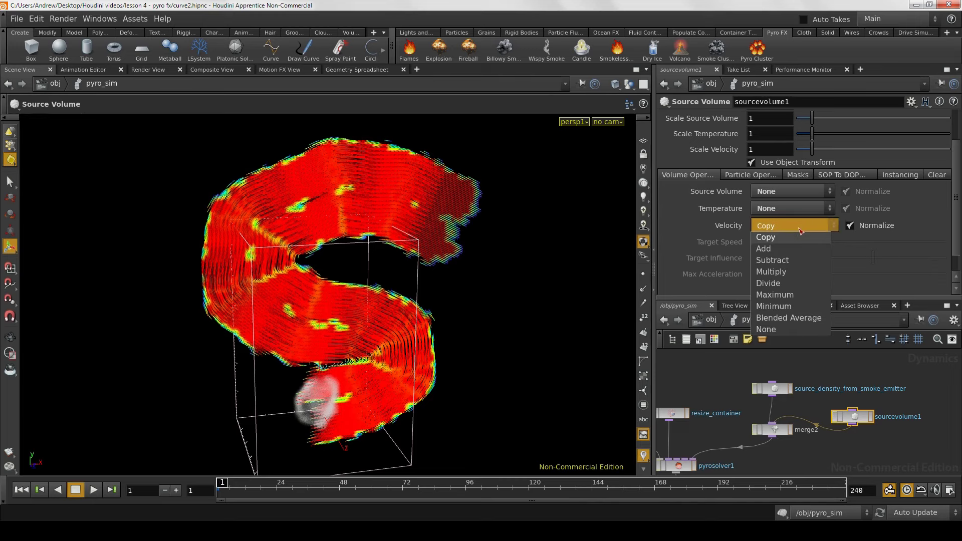
left_click(774, 251)
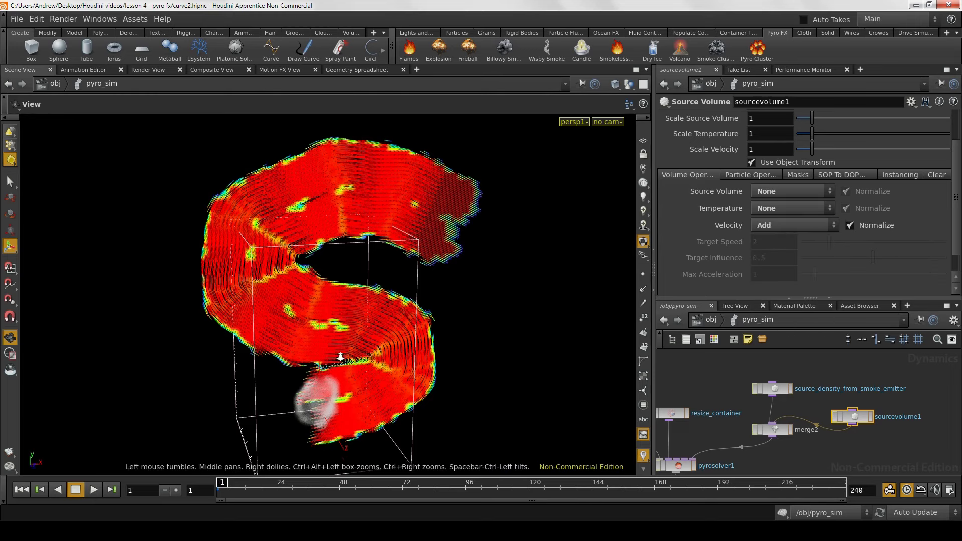
right_click_drag(339, 357, 373, 354, "alt")
left_click_drag(373, 355, 353, 336, "alt")
middle_click_drag(348, 389, 356, 350, "alt")
right_click_drag(357, 350, 372, 354, "alt")
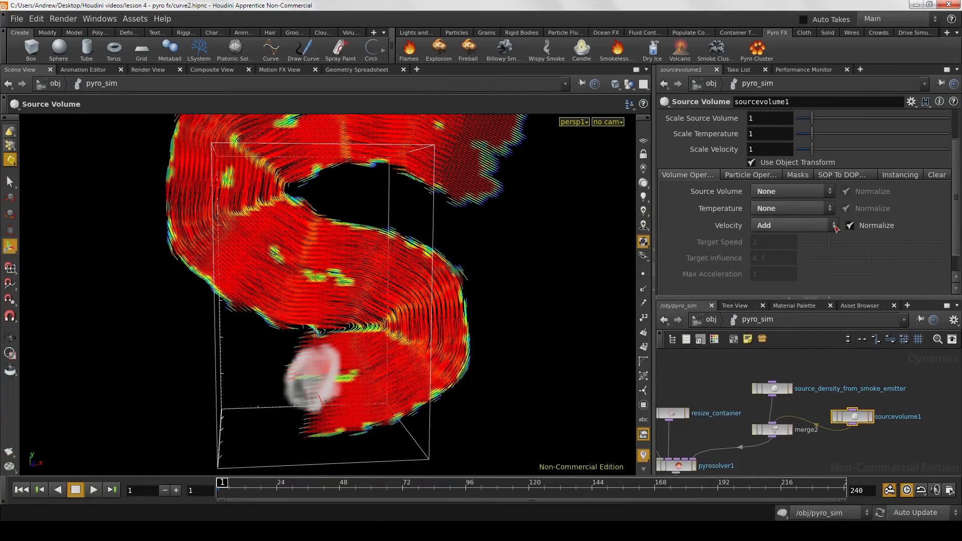
left_click(849, 225)
Step: Examine the velocity trails around the smoke source and the simulation container's bounds from several angles
key("Escape")
right_click_drag(527, 257, 432, 298)
key("Return")
middle_click_drag(432, 297, 444, 334, "alt")
right_click_drag(388, 335, 408, 334, "alt")
middle_click_drag(424, 338, 387, 268, "alt")
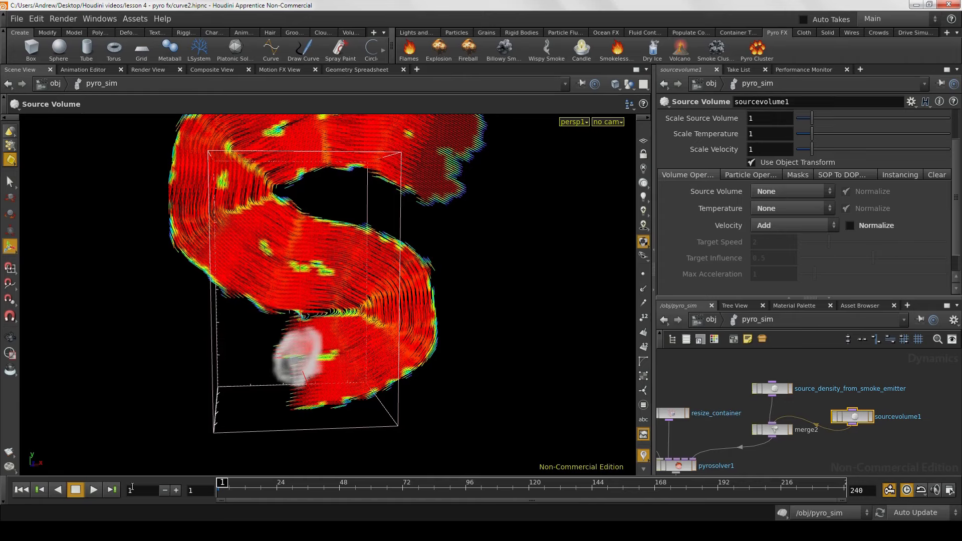
right_click_drag(422, 376, 346, 374, "alt")
mouse_move(346, 374)
left_mouse_down("alt")
mouse_move(387, 375)
mouse_move(342, 380)
left_mouse_up("alt")
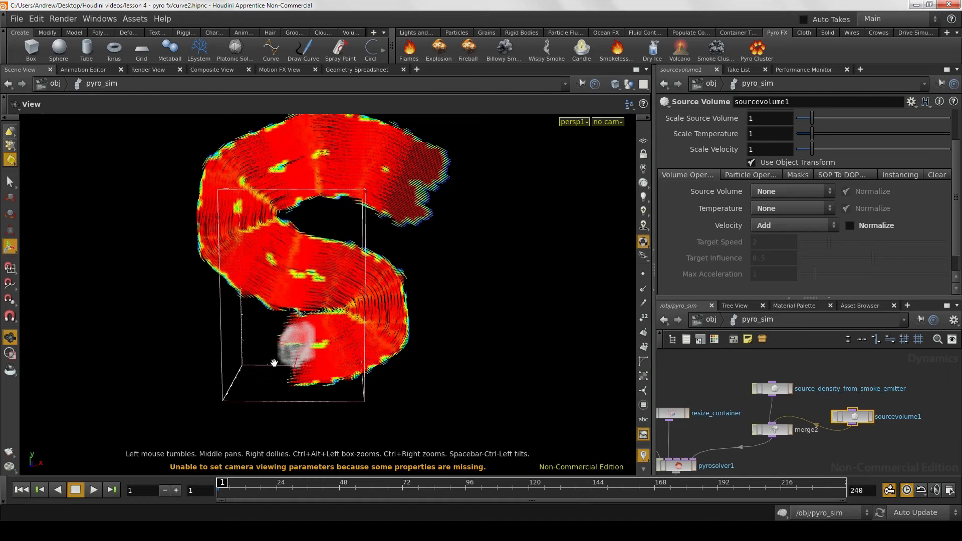
key("Return")
key("space")
middle_click_drag(315, 233, 317, 285)
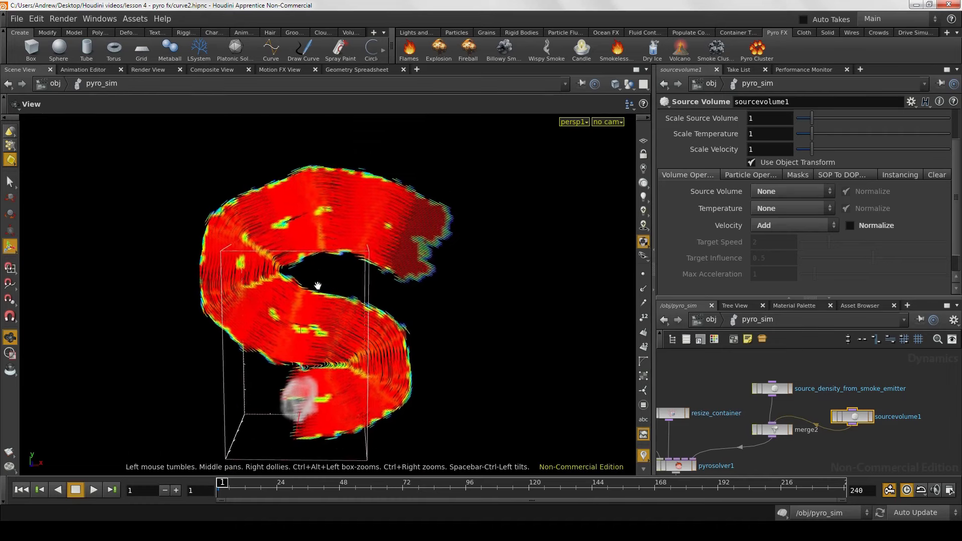
left_click_drag(318, 286, 334, 290)
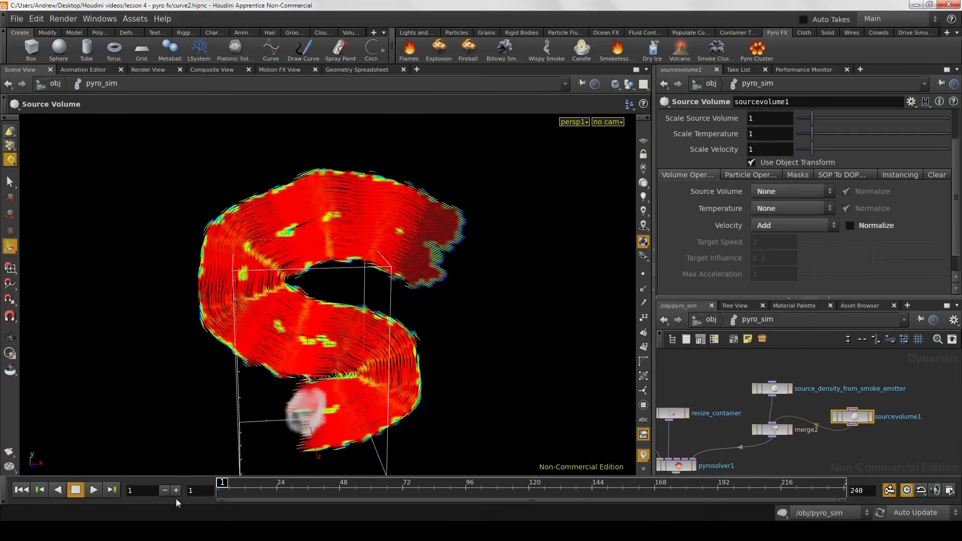
Step: Keyframe the Scale Source Volume of source_density_from_smoke_emitter to 0 at frame 20 and to 1 at frame 11
left_click(268, 489)
key("Escape")
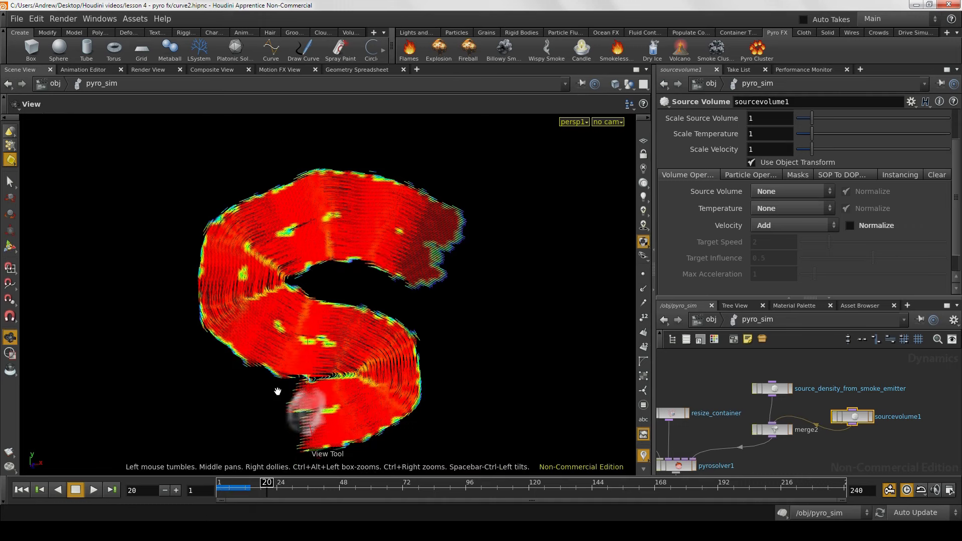
left_click(775, 389)
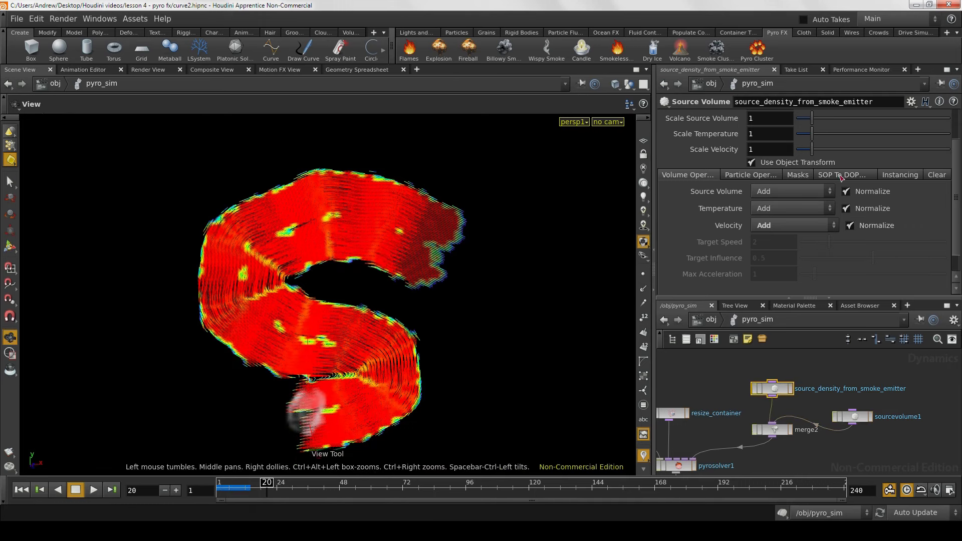
scroll(846, 170, "up", 3)
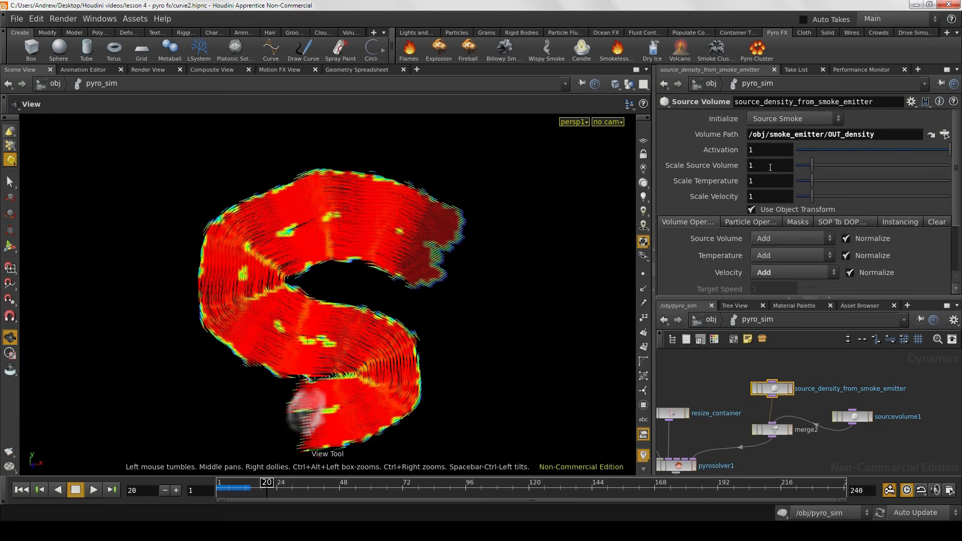
left_click(771, 165, "alt")
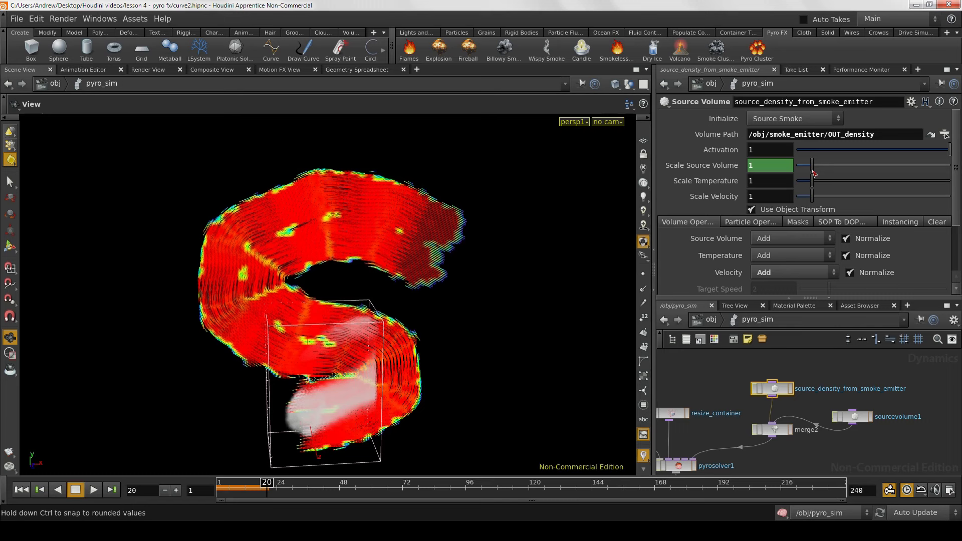
left_click_drag(813, 173, 792, 168)
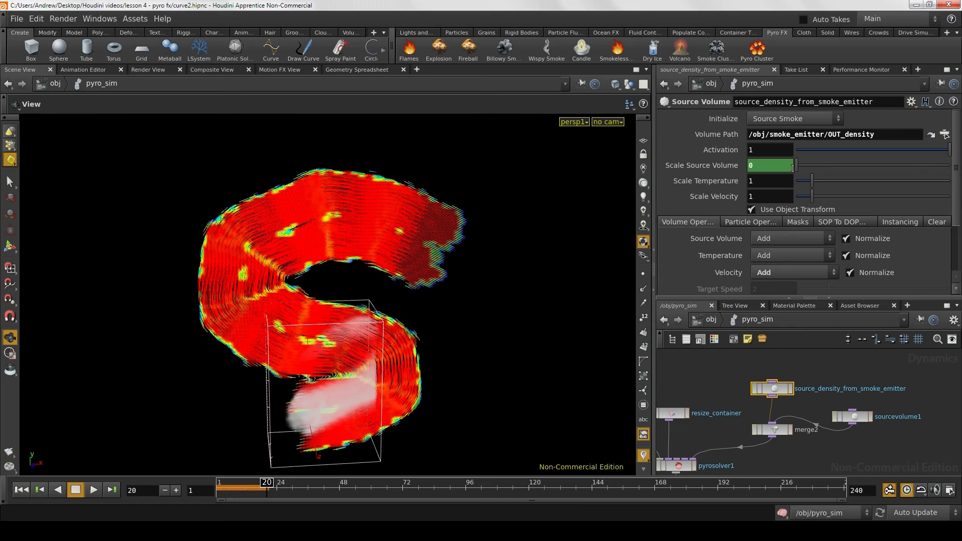
left_click(245, 486)
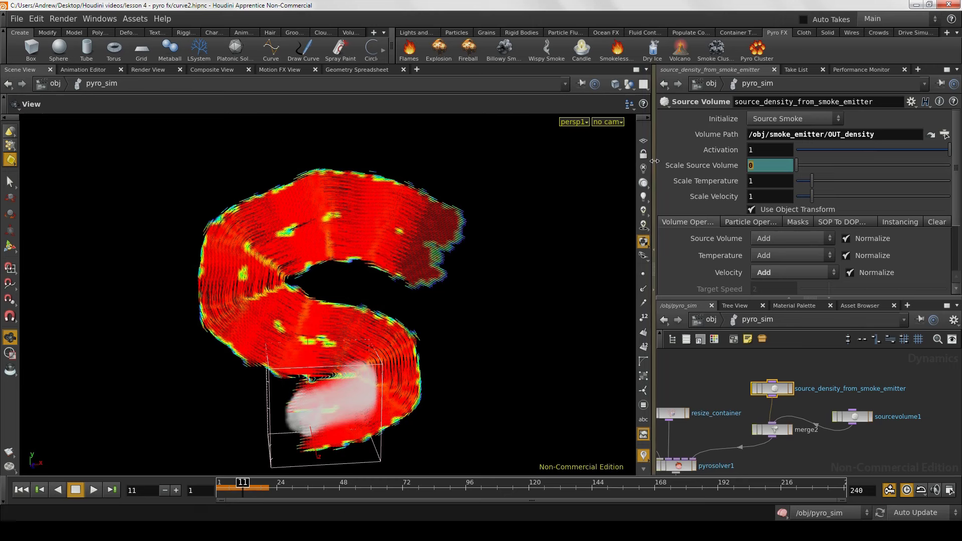
key("Return")
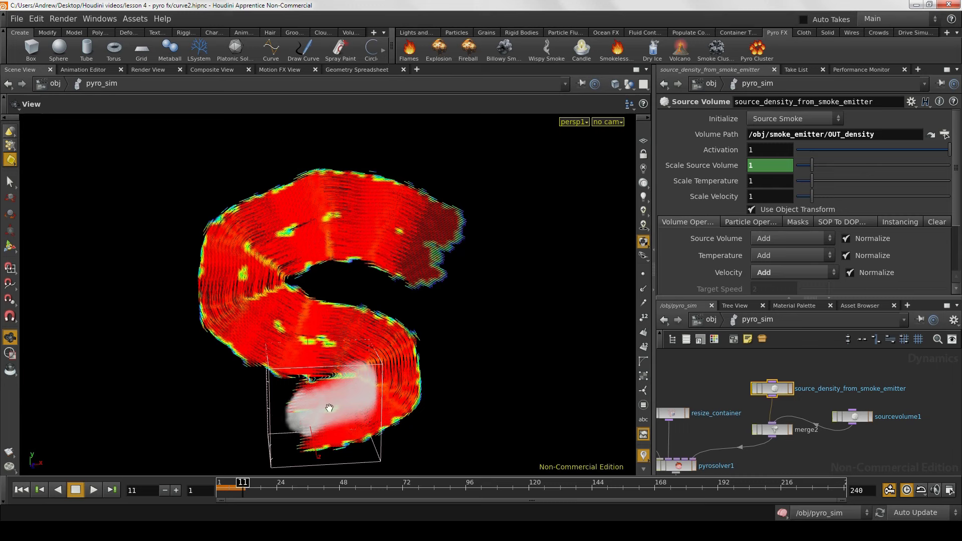
Step: Check the animated Scale Source Volume at frame 19 and return to the first frame
left_click(264, 489)
left_click(772, 165)
type("0.0342936")
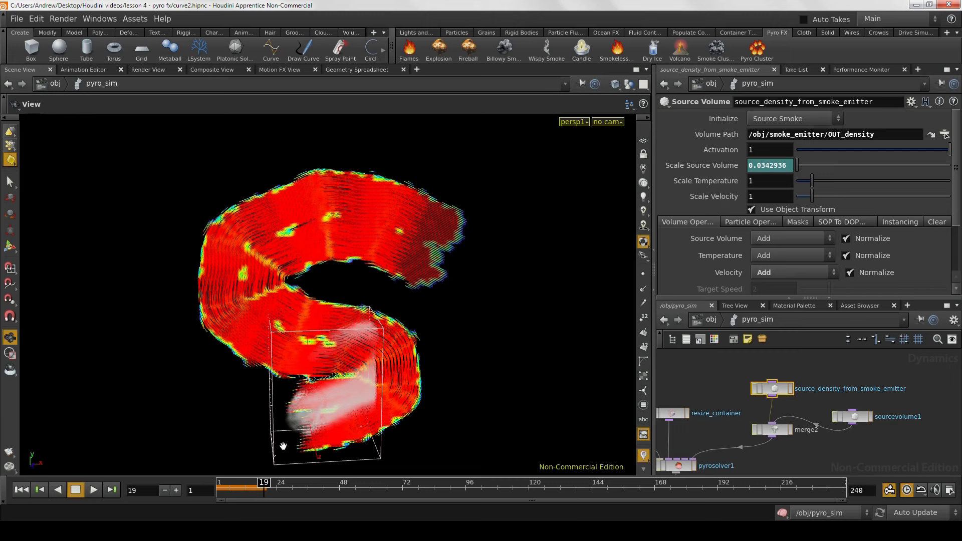
left_click(29, 486)
Step: Select the pyro smoke object and widen its container on both sides to about 8.23 in X with the viewport handles
left_click_drag(509, 344, 360, 348)
middle_click_drag(699, 387, 831, 393)
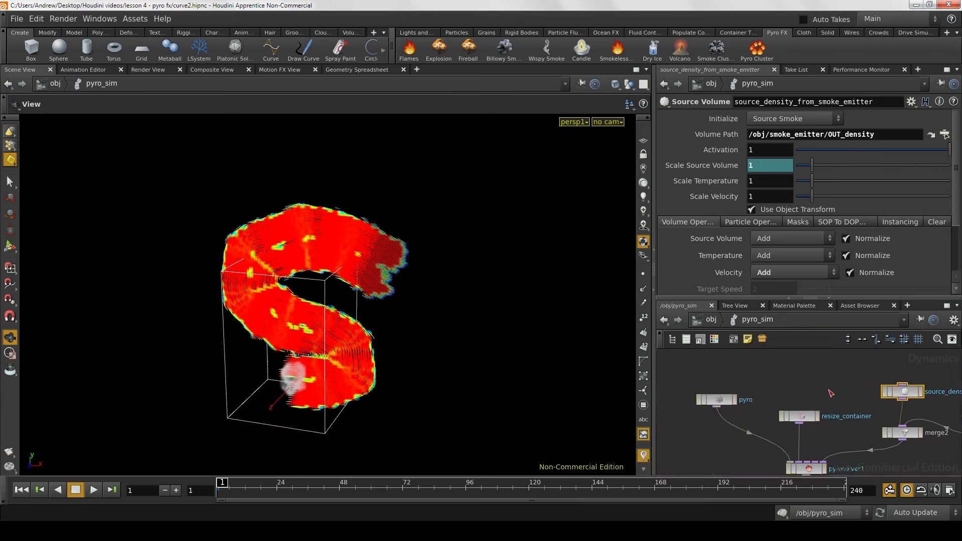
right_click_drag(831, 393, 810, 391)
middle_click_drag(797, 390, 760, 381)
right_click_drag(760, 381, 775, 391)
scroll(775, 391, "up", 1)
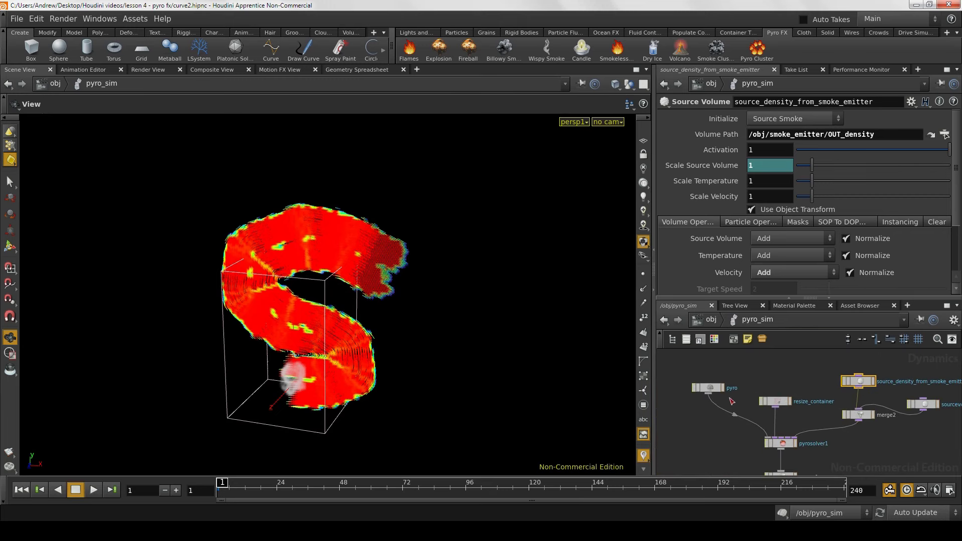
left_click(712, 390)
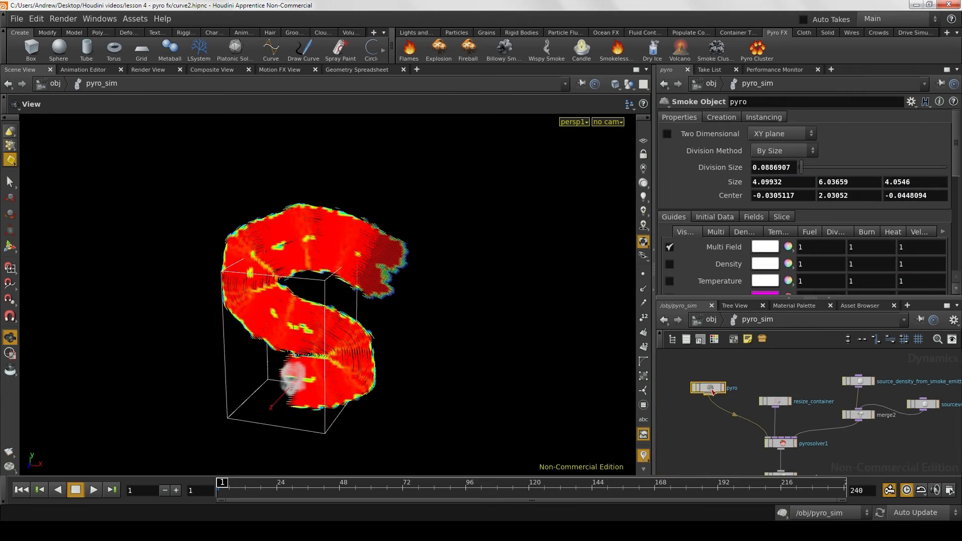
key("s")
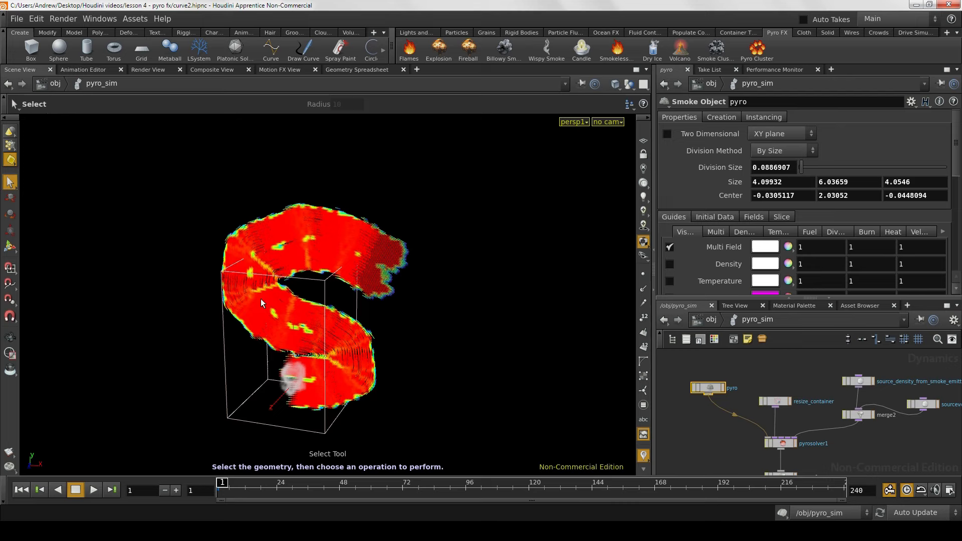
left_click(10, 246)
left_click_drag(322, 311, 459, 354)
key("Escape")
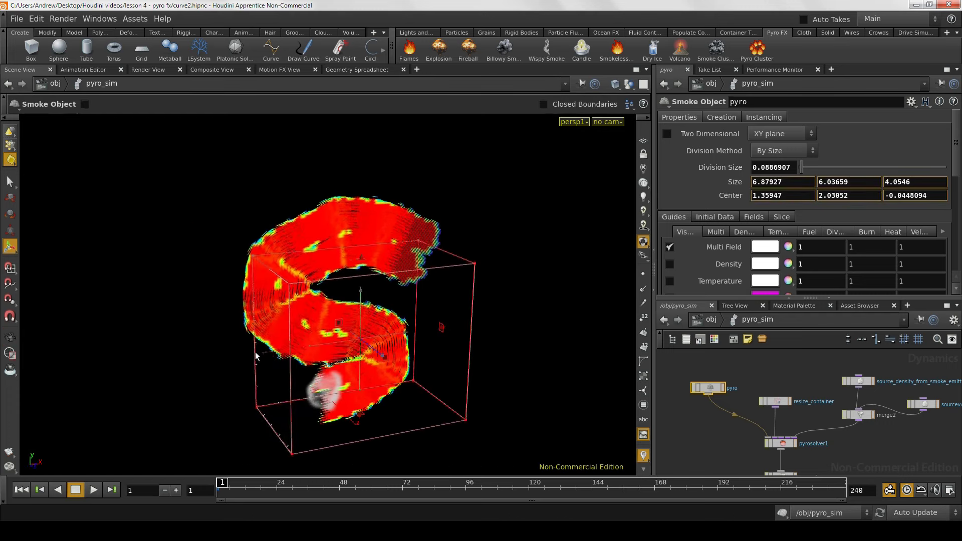
mouse_move(254, 352)
left_mouse_down()
mouse_move(221, 354)
mouse_move(259, 359)
left_mouse_up()
key("Escape")
Step: Raise the upper face of the pyro container to a height of about 9.11 so it encloses the curve
middle_click_drag(312, 267, 340, 302, "alt")
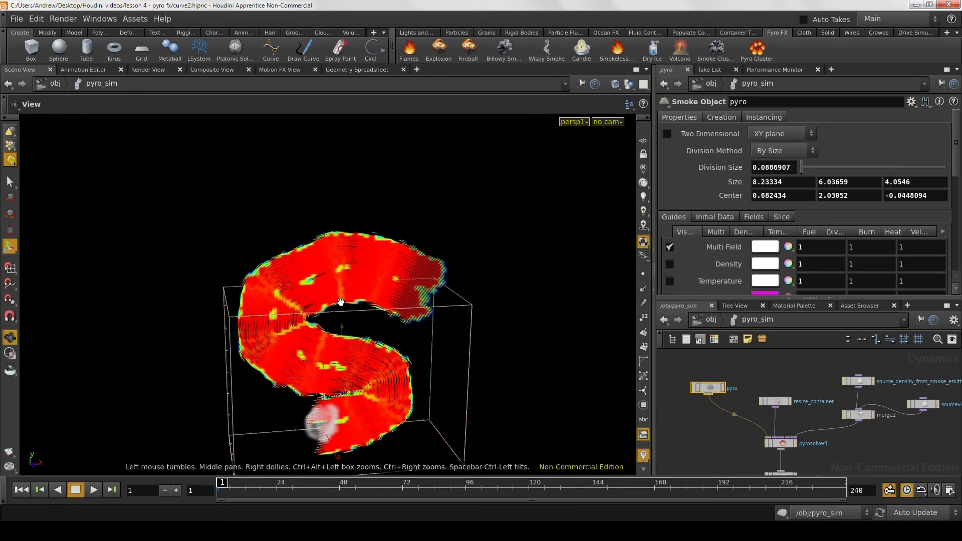
left_click_drag(341, 299, 321, 230)
middle_click_drag(726, 436, 702, 401, "alt")
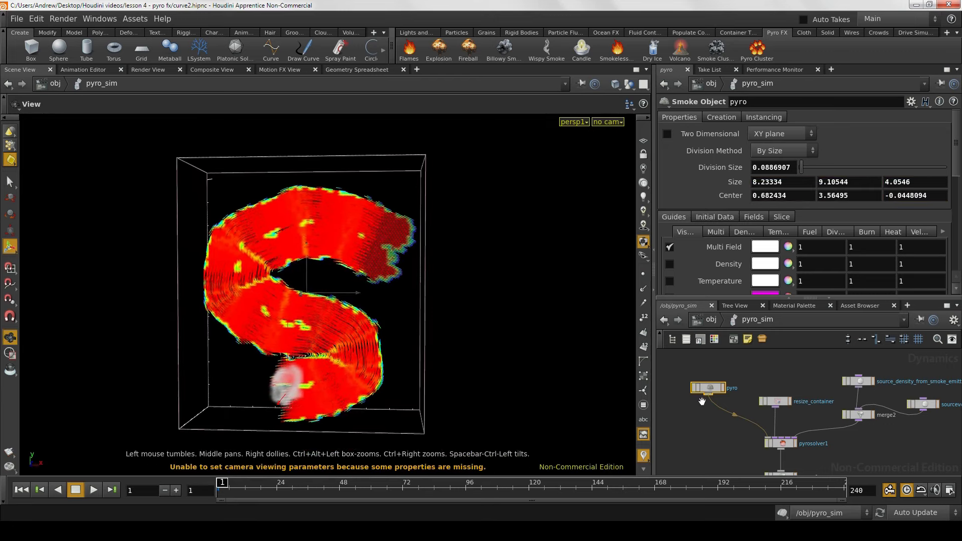
right_click_drag(884, 447, 832, 441, "alt")
left_click_drag(521, 345, 536, 355, "alt")
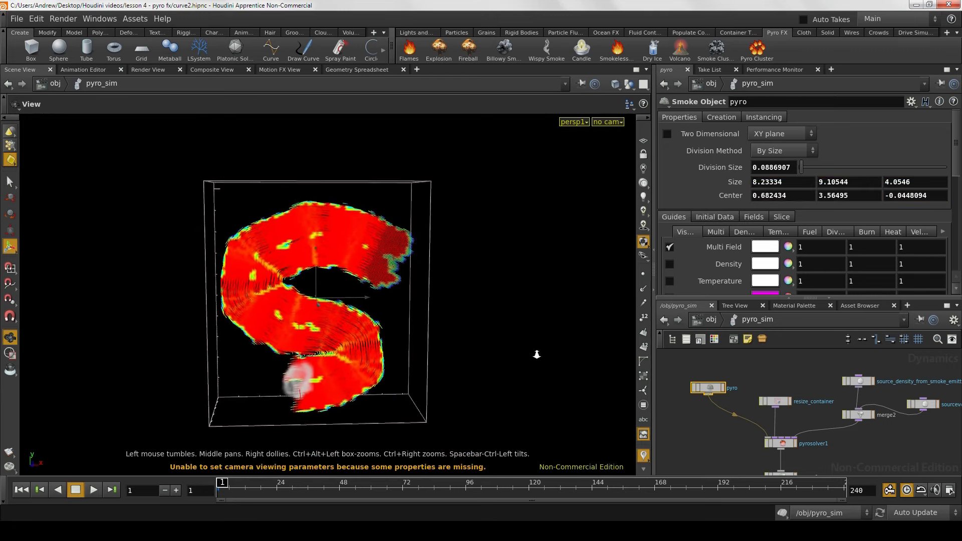
scroll(536, 354, "down", 2)
key("Return")
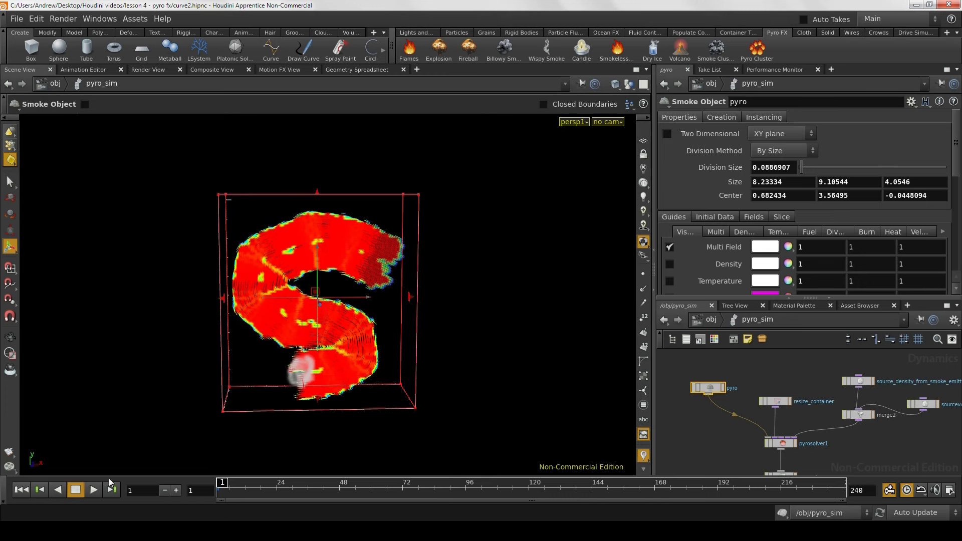
Step: Play the simulation up to frame 45 and examine how the smoke moves along the velocity path
left_click(93, 490)
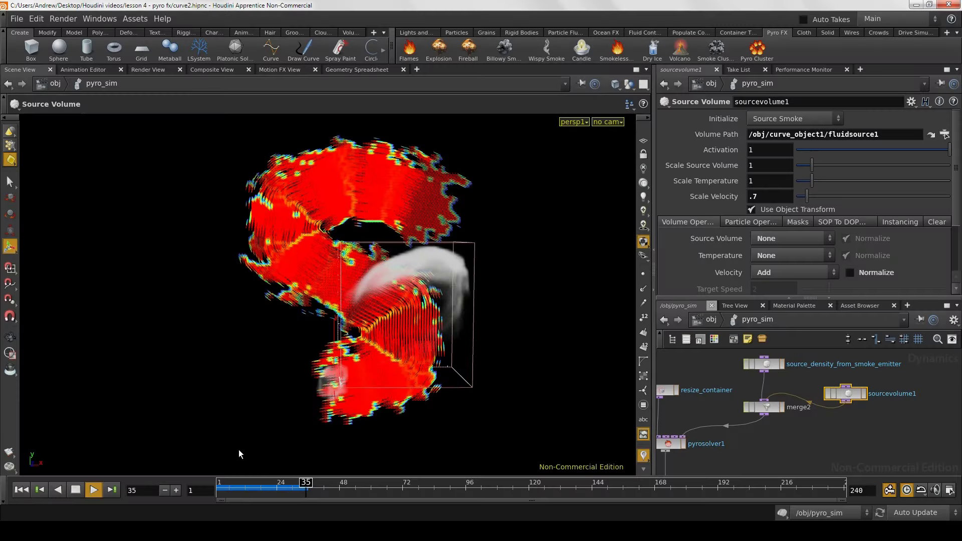
mouse_move(294, 378)
left_mouse_down("alt")
mouse_move(307, 387)
mouse_move(301, 391)
left_mouse_up("alt")
left_click(76, 490)
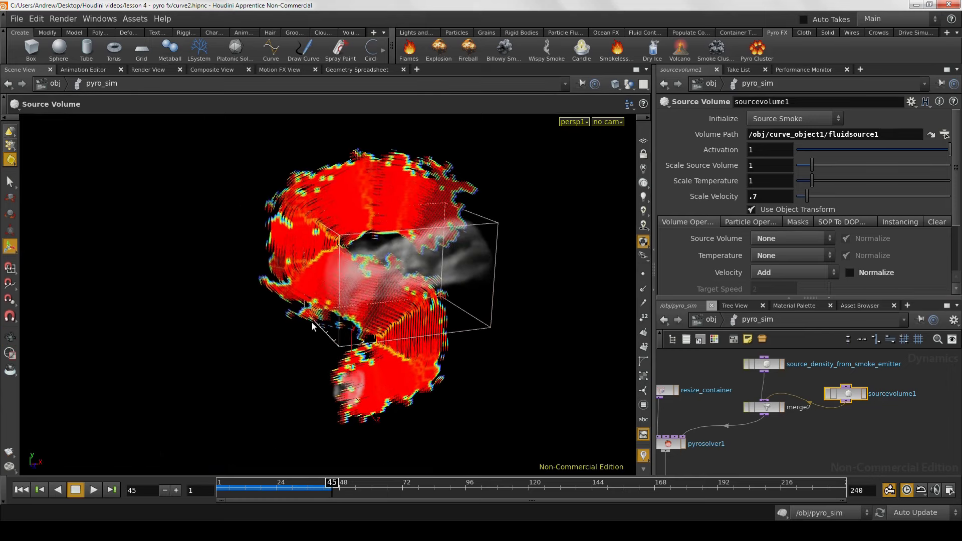
left_click_drag(301, 326, 272, 402)
right_click_drag(272, 402, 329, 400)
middle_click_drag(329, 400, 341, 357)
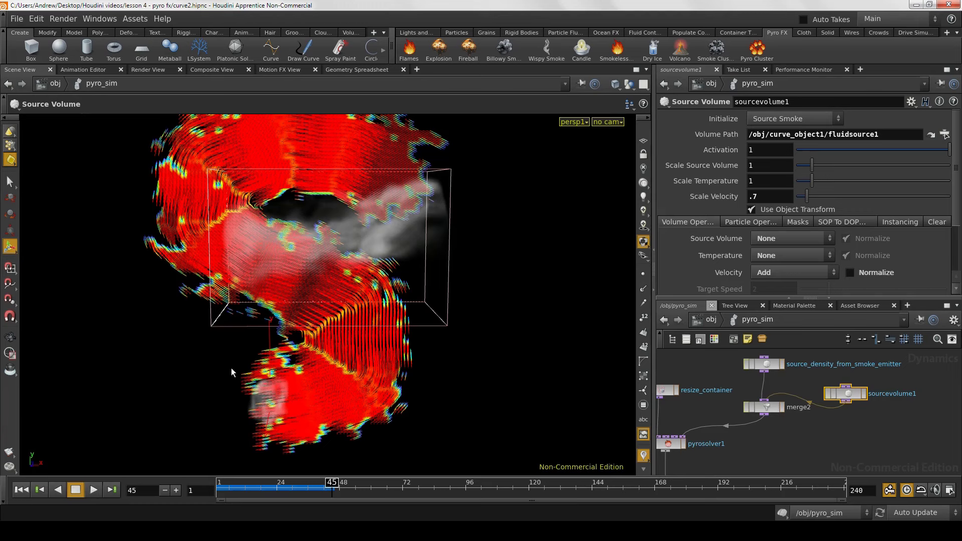
Step: Replay the simulation from the first frame up to frame 45, pausing at frame 34, and examine how the smoke follows the velocity path
left_click(25, 490)
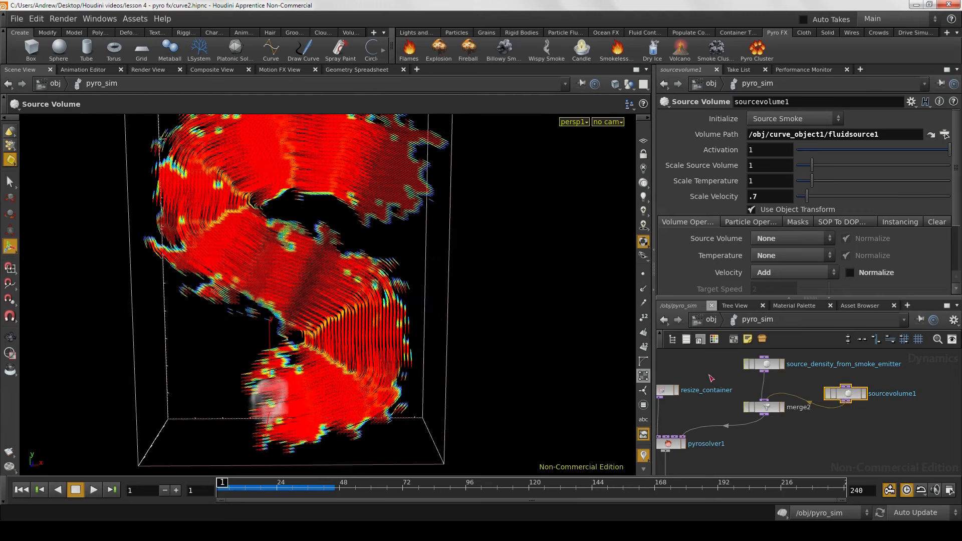
middle_click_drag(712, 380, 701, 399)
left_click_drag(829, 422, 832, 405)
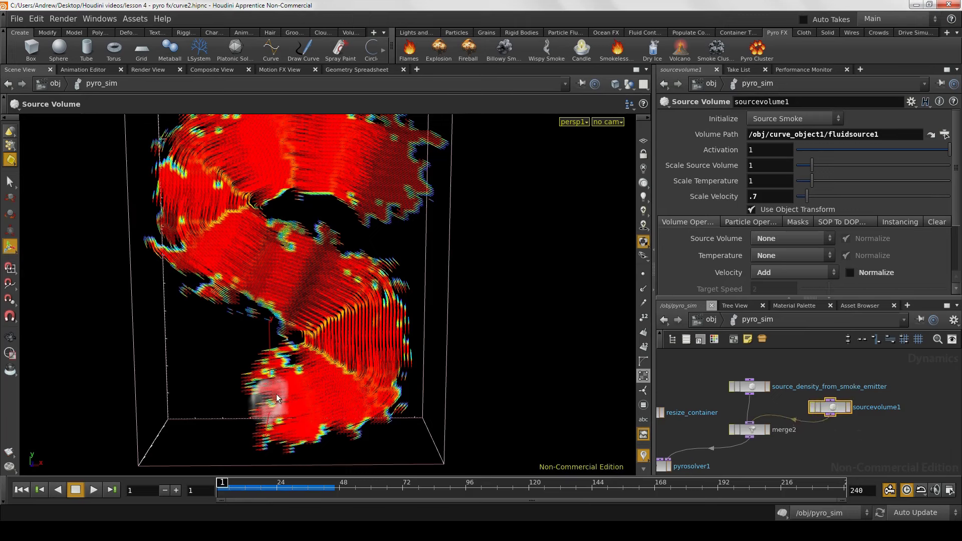
left_click(92, 493)
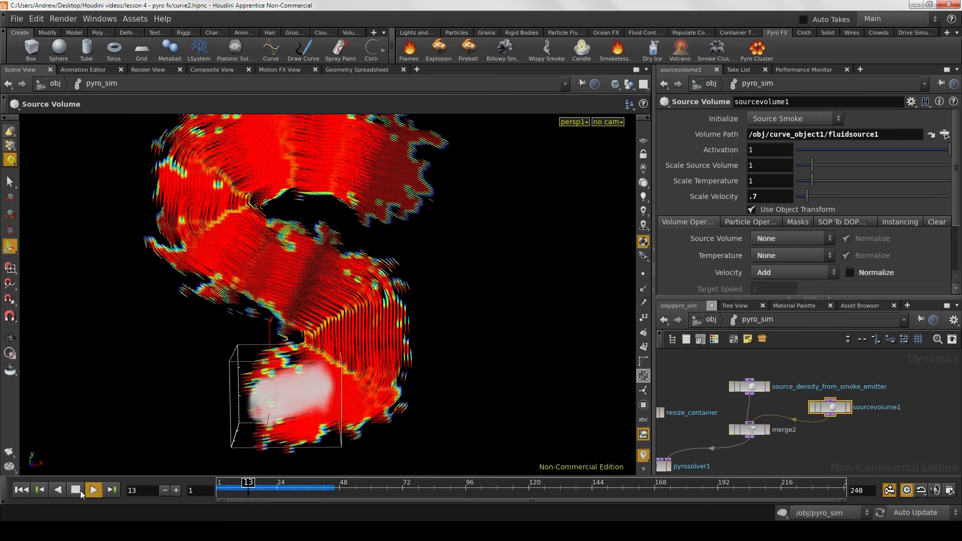
left_click(77, 490)
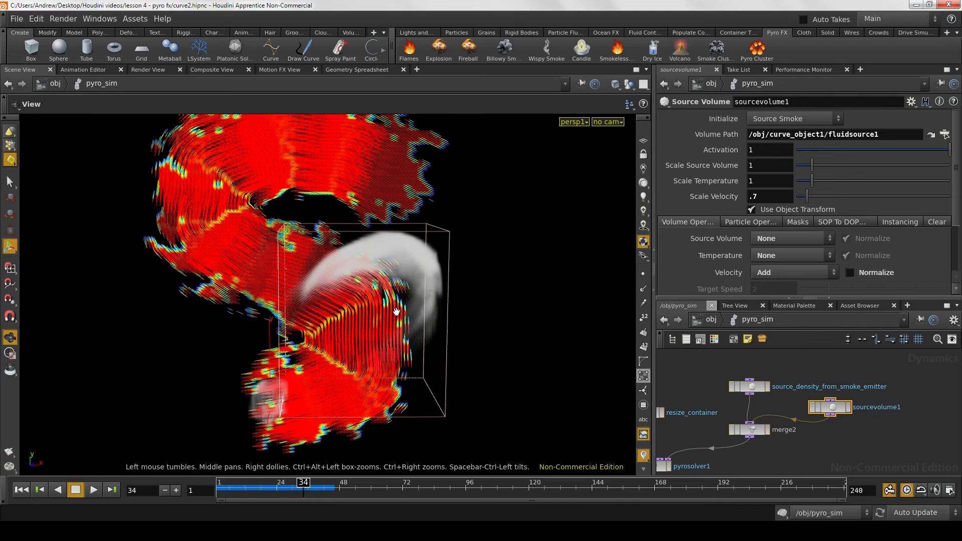
right_click_drag(393, 307, 318, 337, "alt")
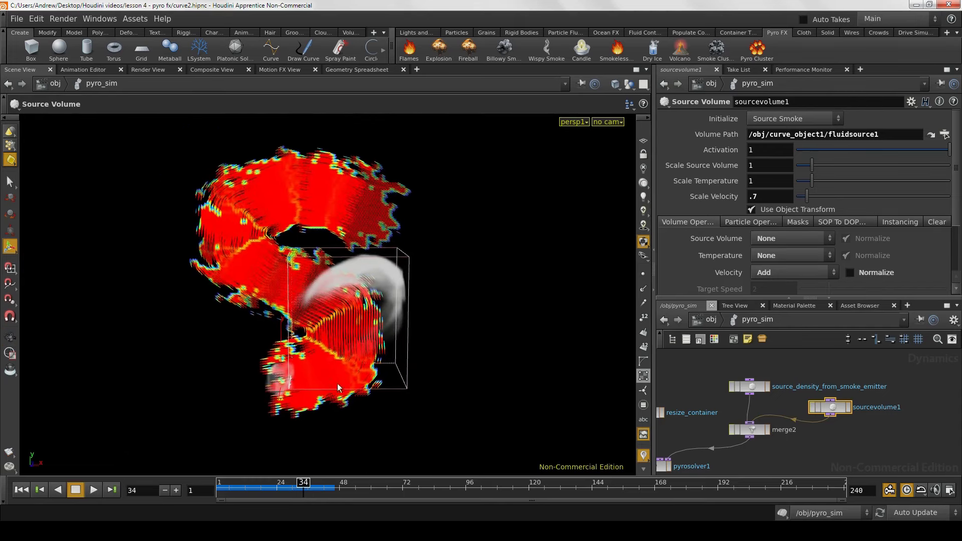
left_click(99, 490)
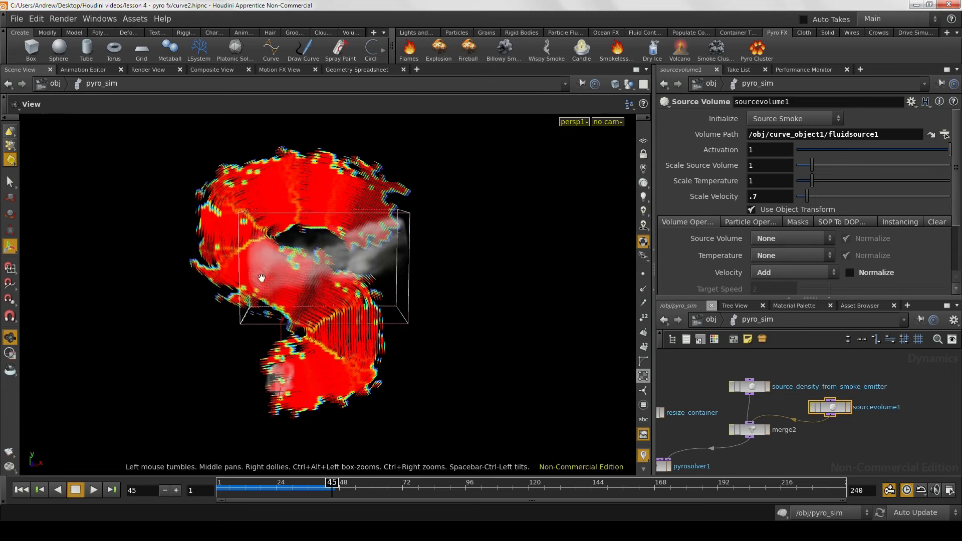
left_click_drag(260, 277, 245, 288, "alt")
right_click_drag(245, 288, 316, 301, "alt")
middle_click_drag(316, 301, 303, 325, "alt")
right_click_drag(303, 325, 320, 333, "alt")
scroll(323, 339, "up", 2)
key("Return")
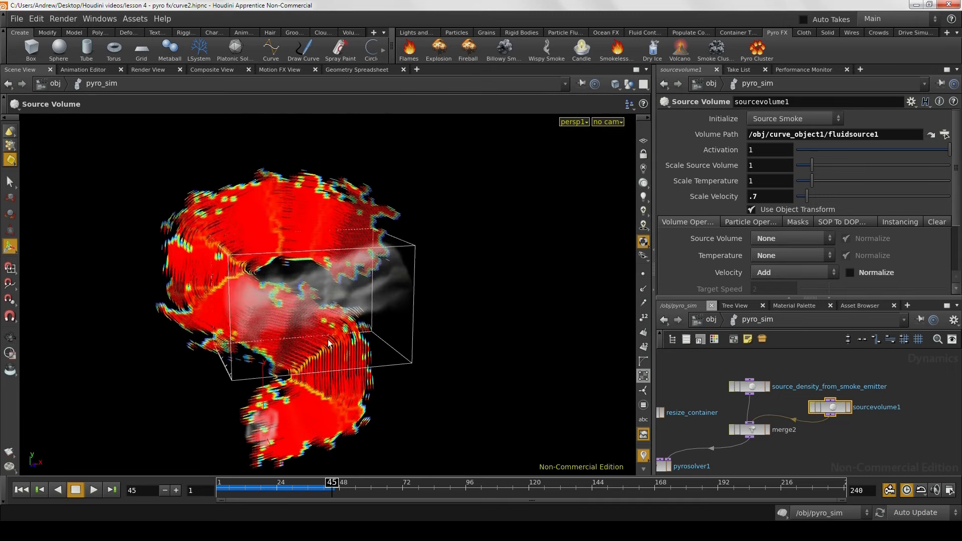
Step: Set the Velocity operation of the sourcevolume1 node to Copy
left_click(774, 276)
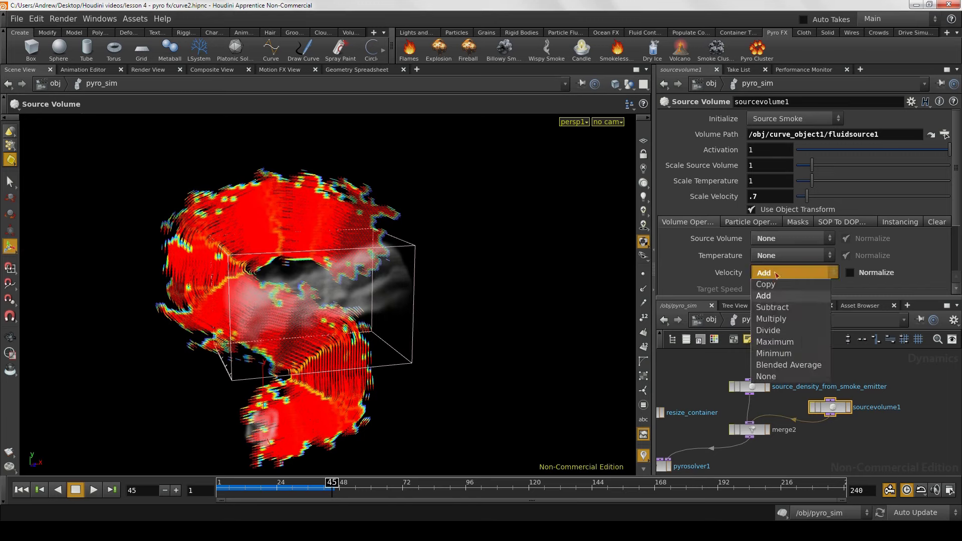
left_click(766, 284)
key("Escape")
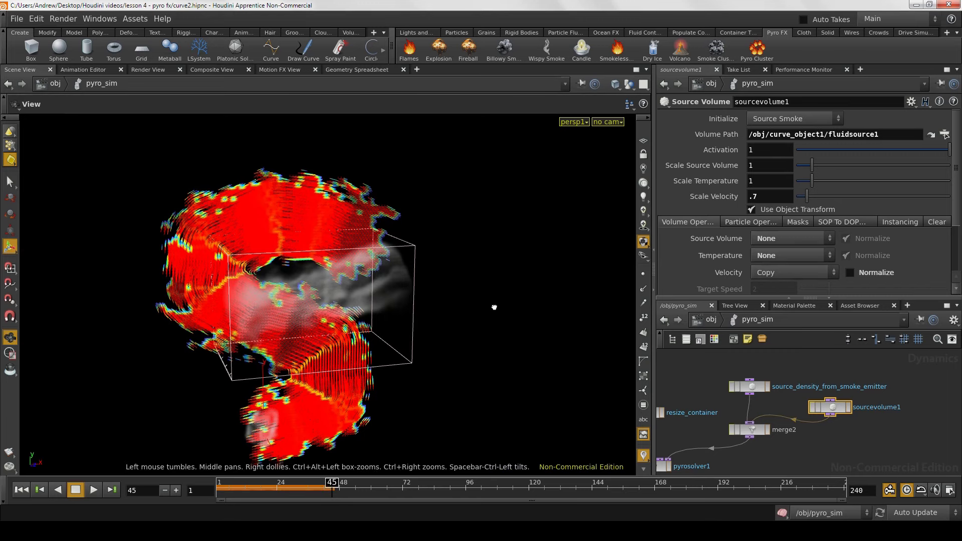
Step: Replay the simulation from the first frame up to frame 59 and examine the smoke's motion with the copied velocity
left_click_drag(494, 308, 440, 300, "alt")
middle_click_drag(440, 301, 475, 256, "alt")
right_click_drag(474, 256, 407, 280, "alt")
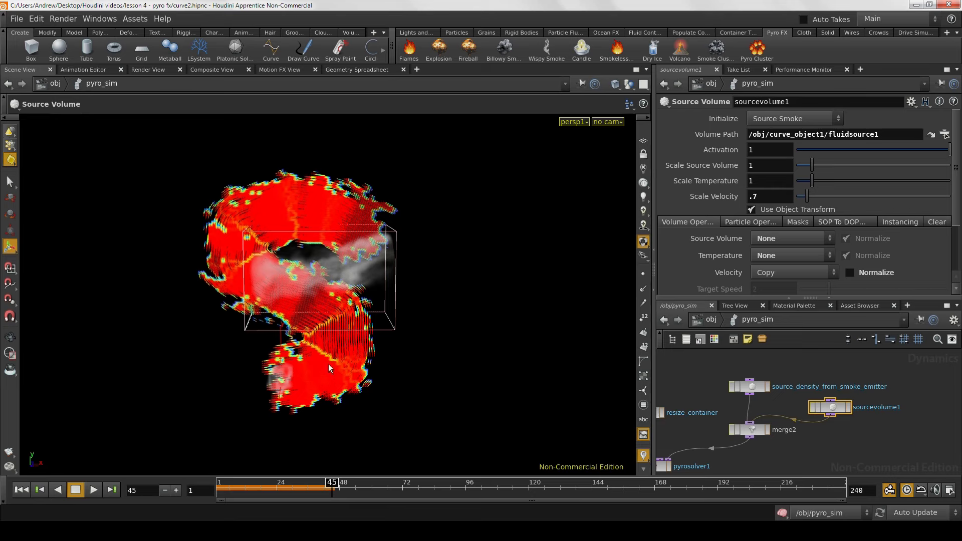
right_click_drag(202, 305, 310, 334, "alt")
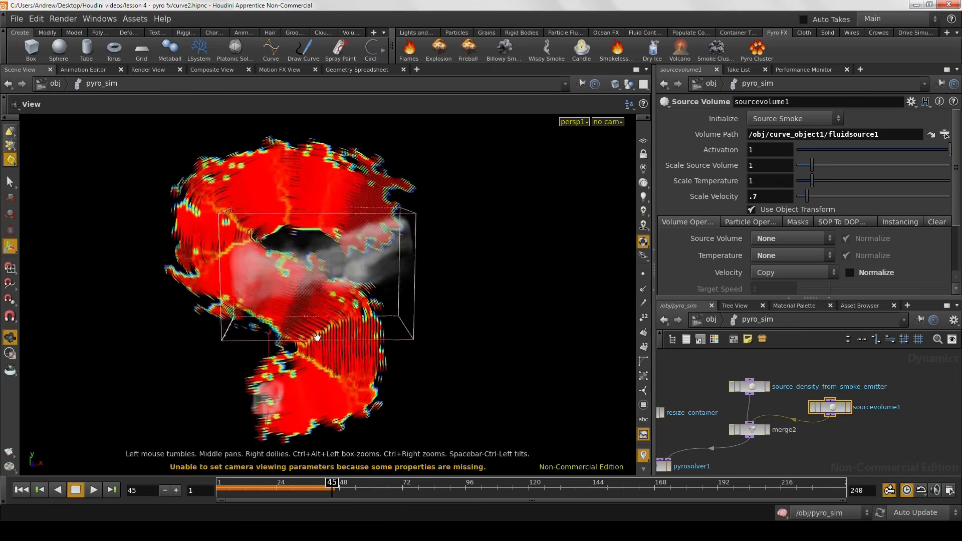
mouse_move(309, 335)
left_mouse_down("alt")
mouse_move(480, 337)
mouse_move(300, 346)
left_mouse_up("alt")
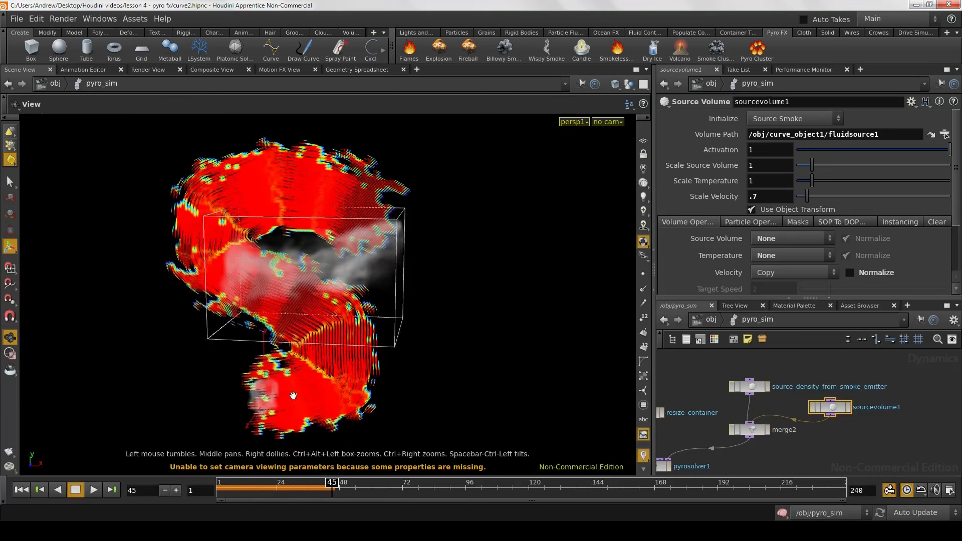
left_click(22, 492)
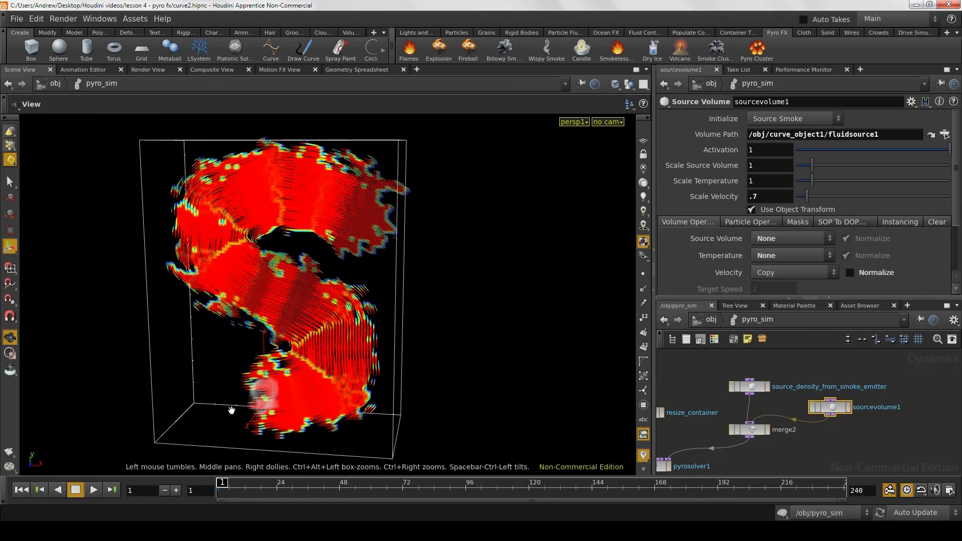
left_click(94, 490)
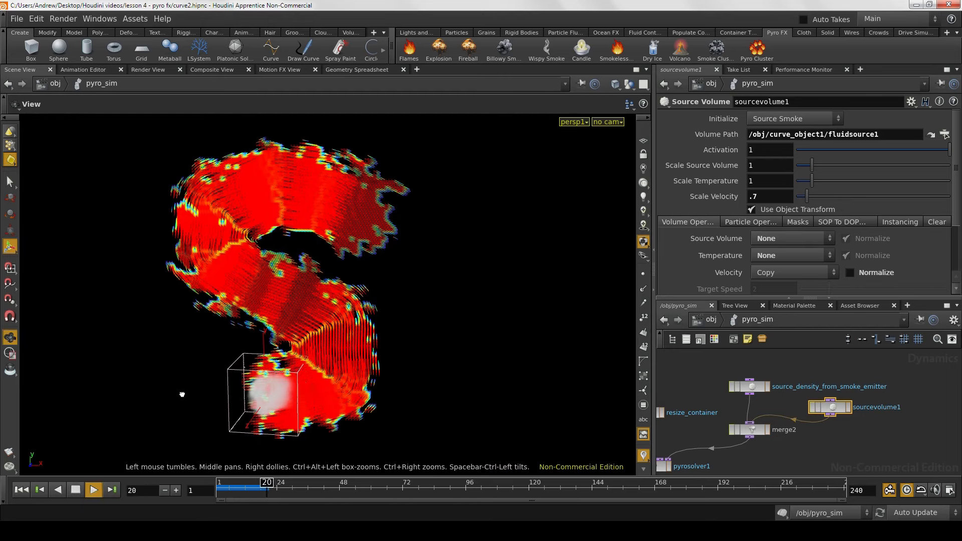
mouse_move(182, 393)
left_mouse_down("alt")
mouse_move(206, 383)
mouse_move(184, 378)
left_mouse_up("alt")
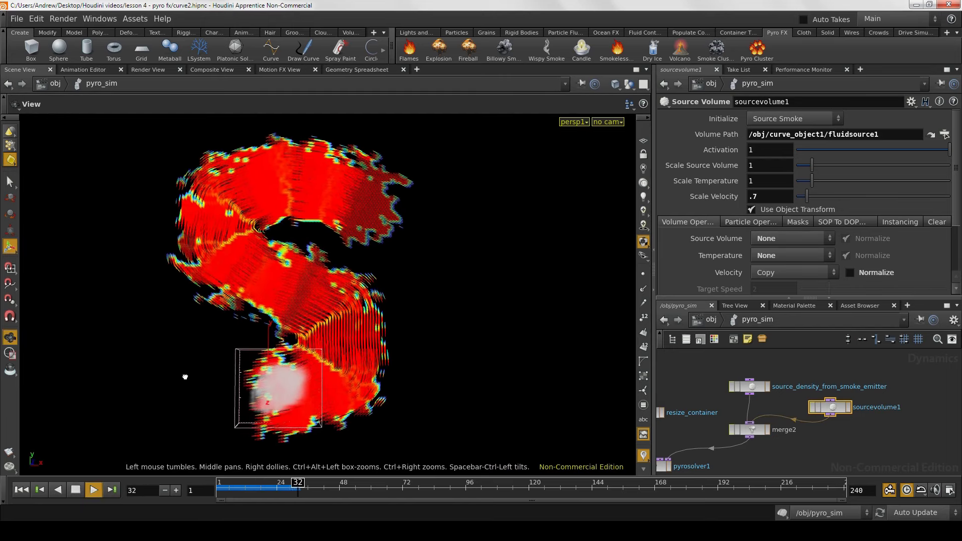
key("Return")
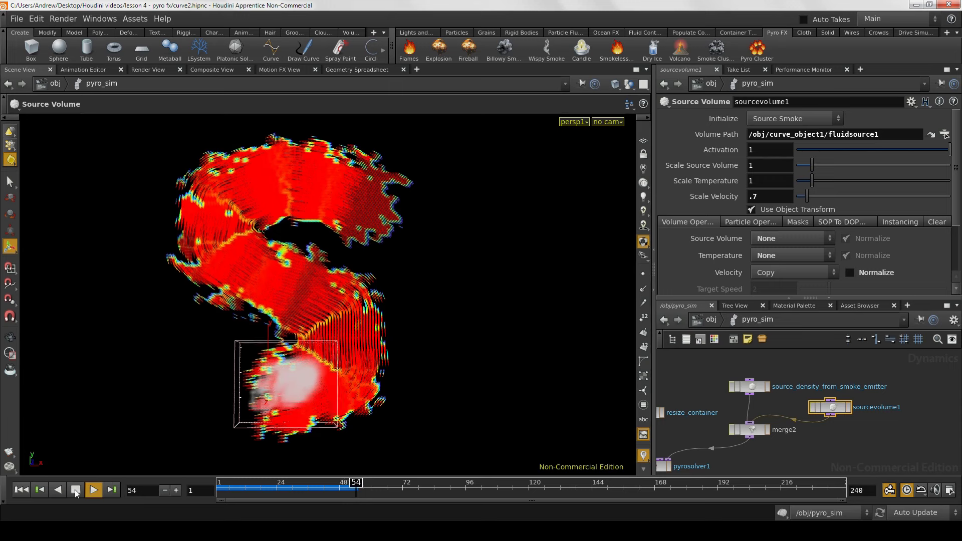
left_click(87, 491)
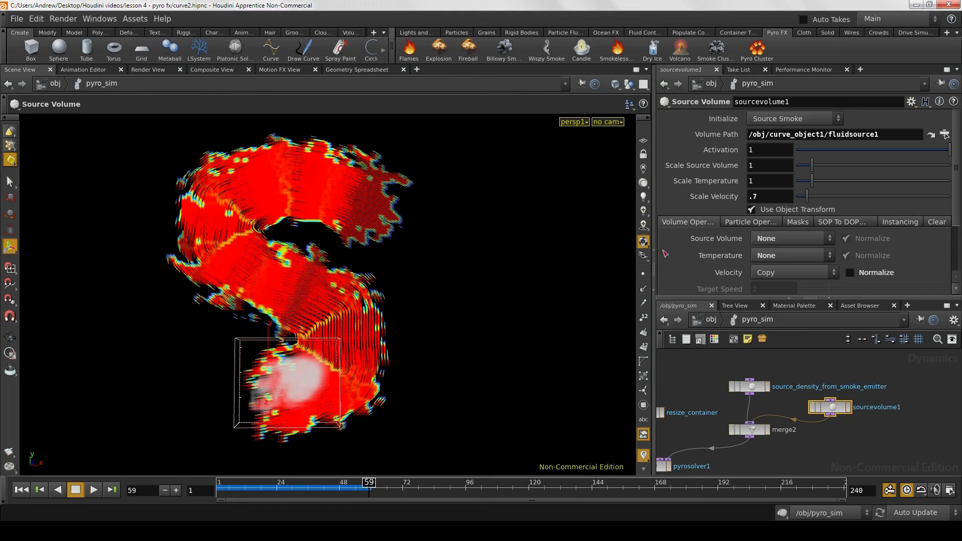
Step: Set sourcevolume1's Scale Velocity to 5.59 and replay the simulation from the first frame up to frame 65
double_click(769, 200)
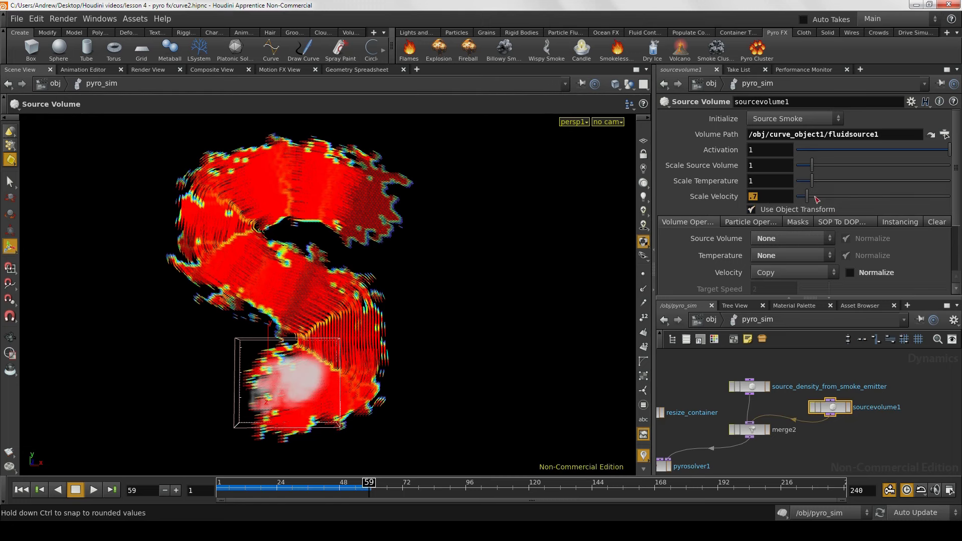
mouse_move(814, 197)
left_mouse_down()
mouse_move(841, 199)
mouse_move(805, 200)
left_mouse_up()
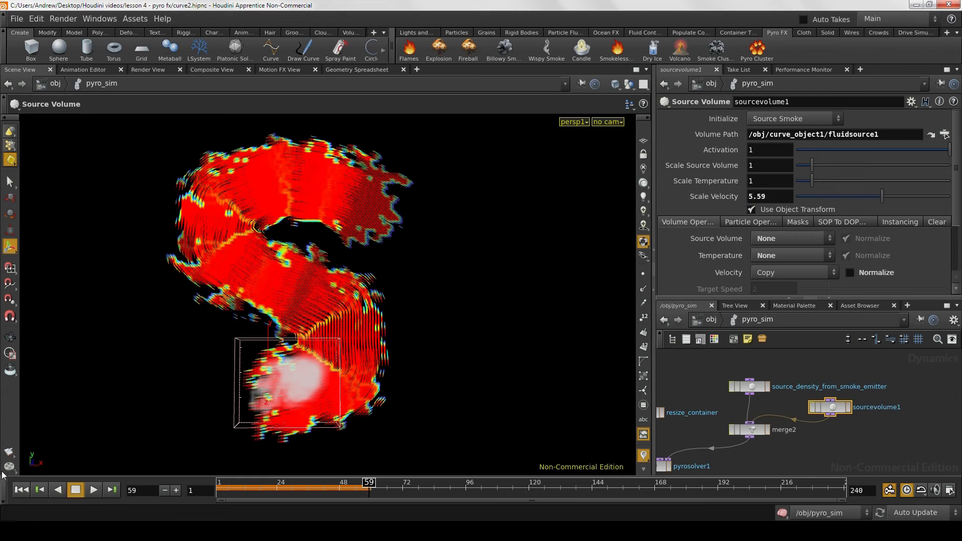
left_click(21, 489)
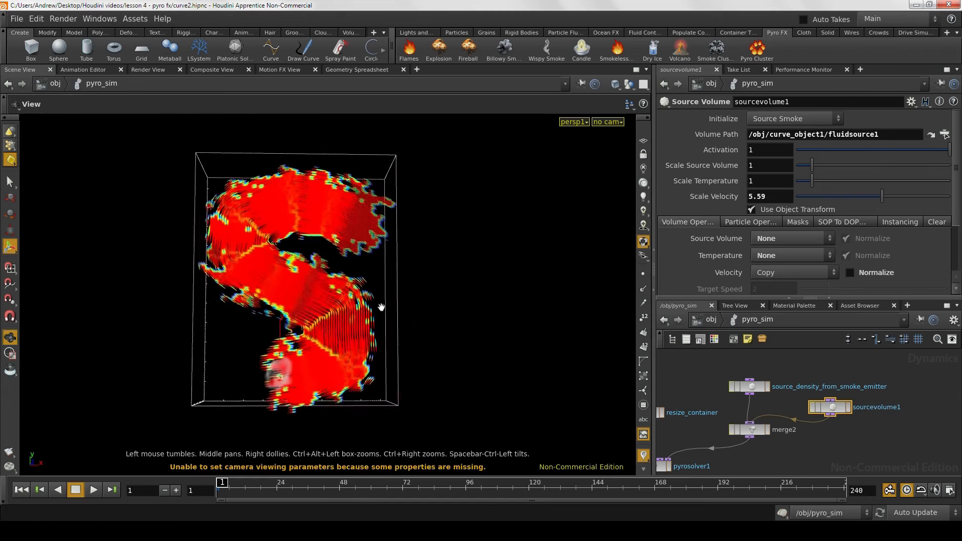
left_click(93, 490)
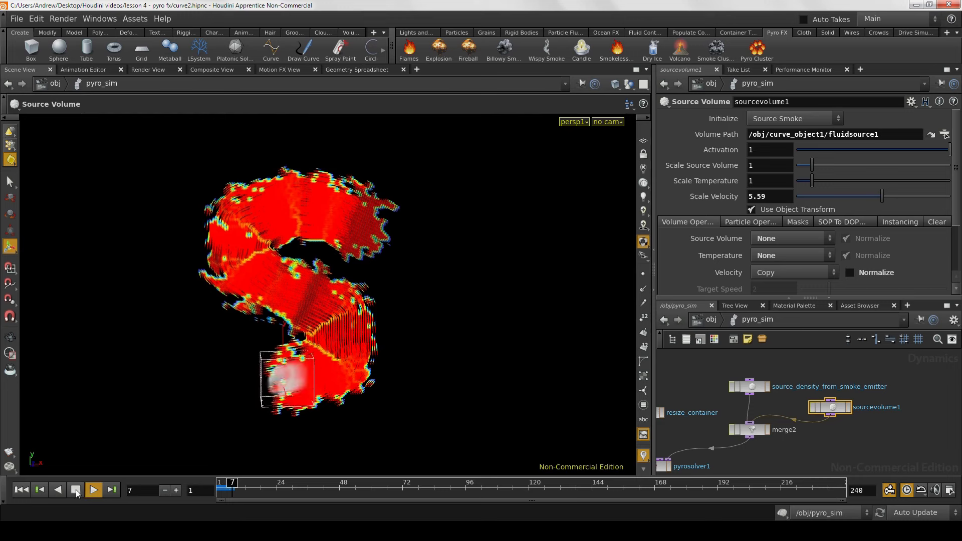
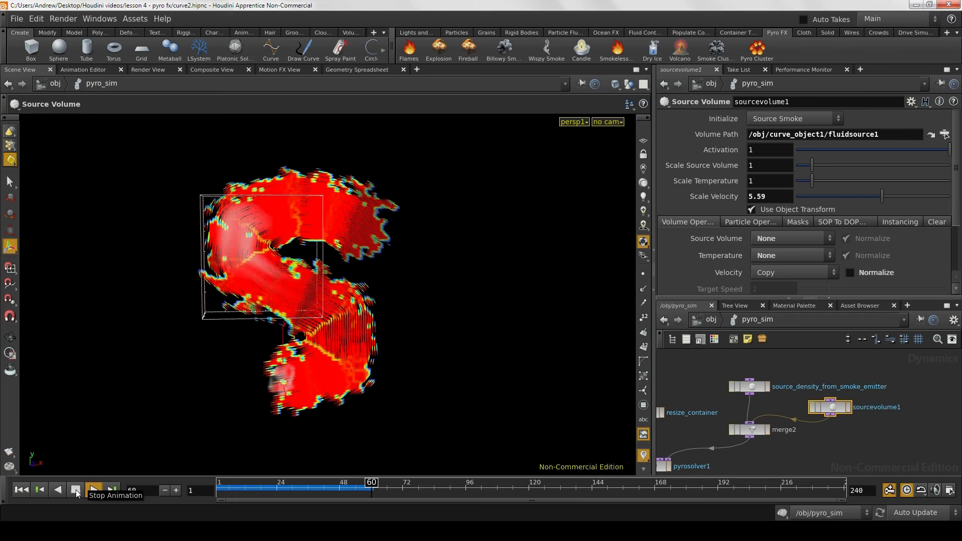
left_click(76, 493)
right_click_drag(198, 402, 222, 375, "alt")
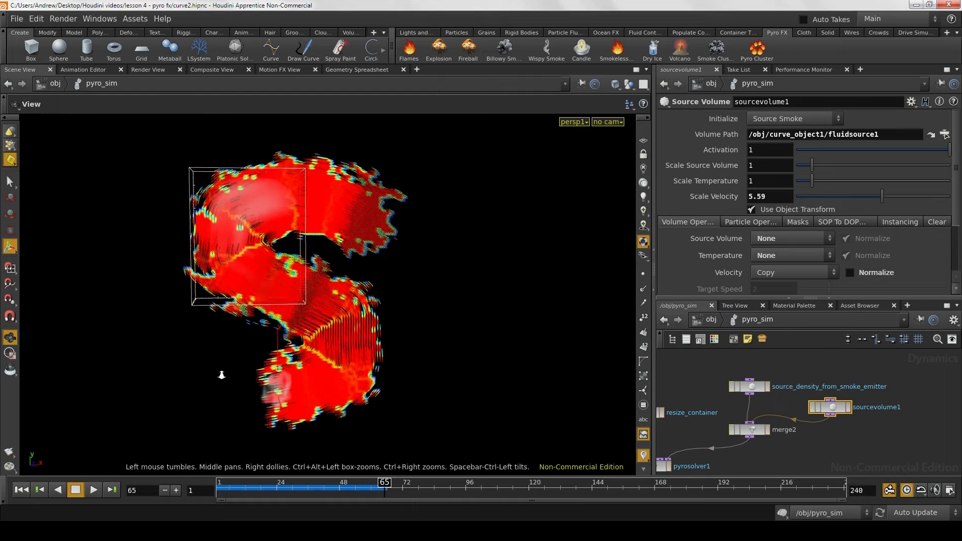
left_click_drag(221, 374, 321, 383)
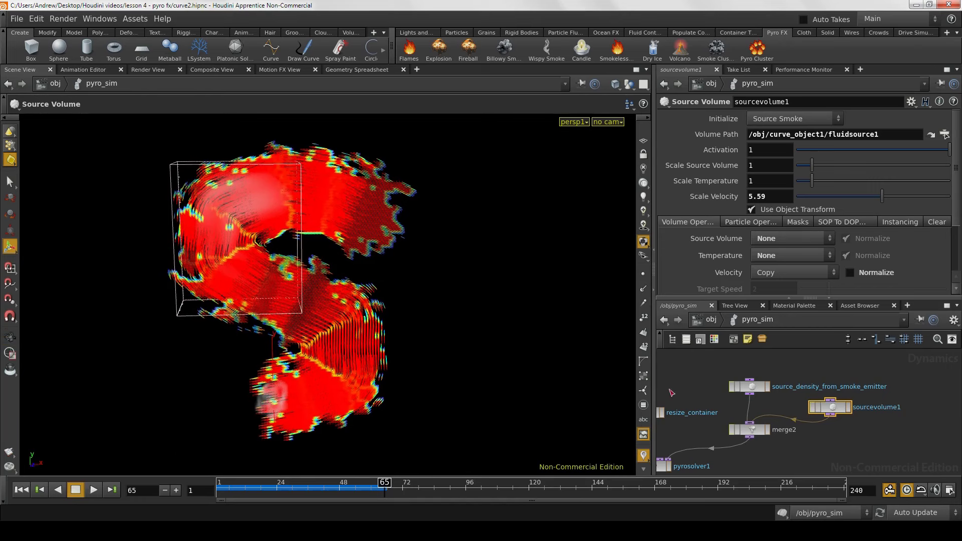
Step: Set the Scale Source Volume of source_density_from_smoke_emitter to 2.48 at its frame 11 keyframe and return to the first frame
left_click(752, 386)
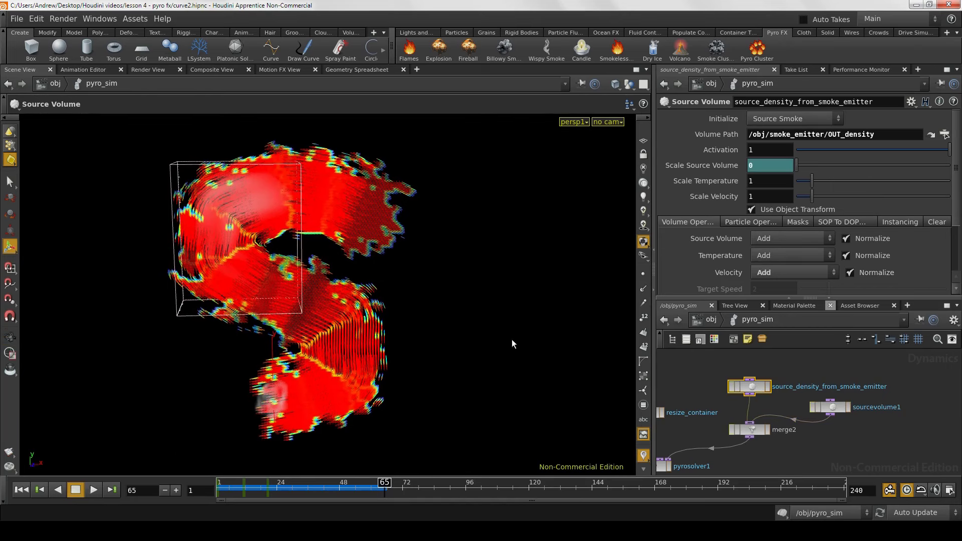
left_click(243, 488)
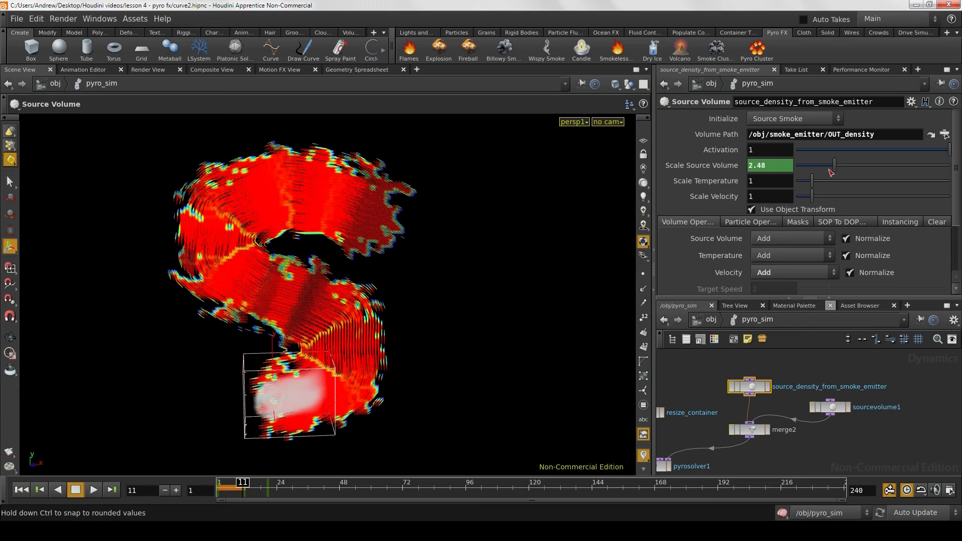
left_click(29, 493)
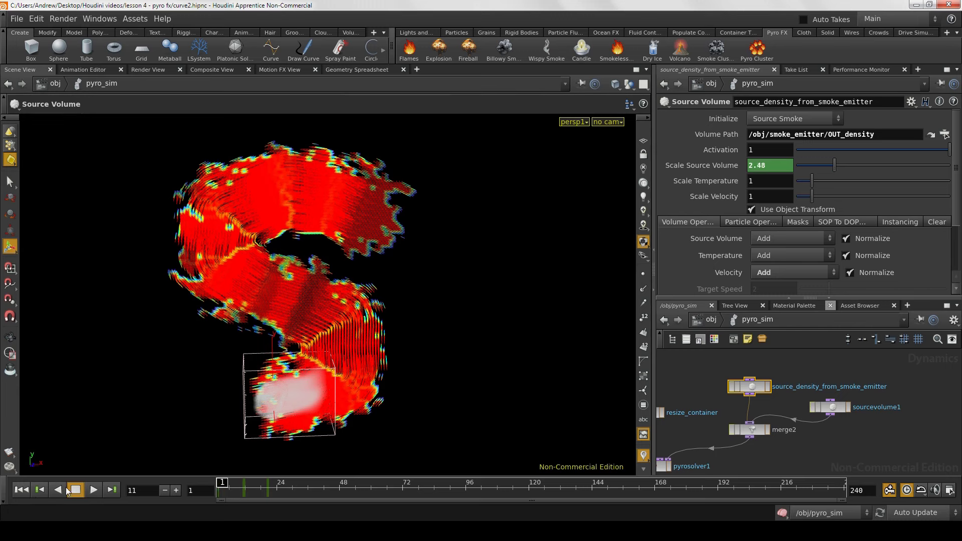
Step: Play the simulation up to frame 64 and examine the denser smoke along the curve from several angles
left_click(94, 490)
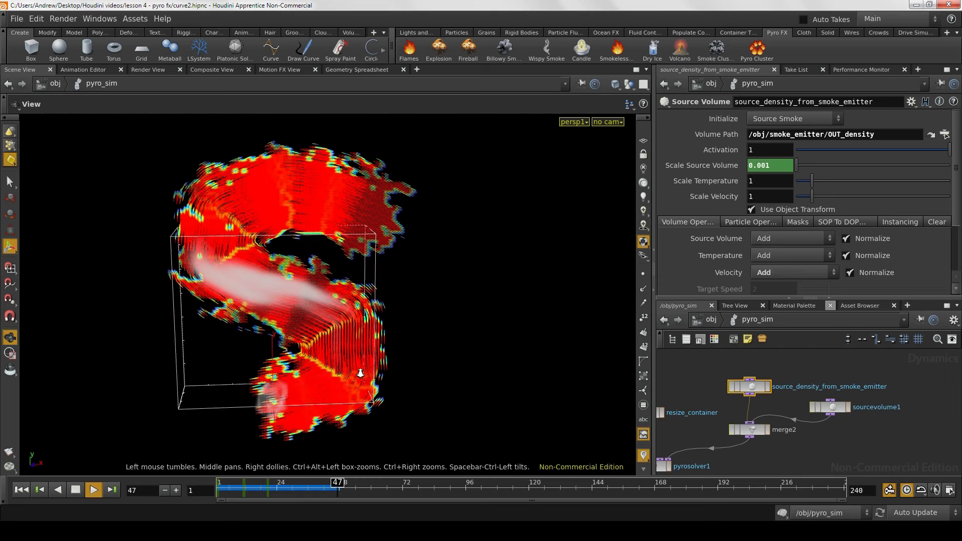
right_click_drag(361, 373, 337, 354)
left_click_drag(337, 354, 334, 356)
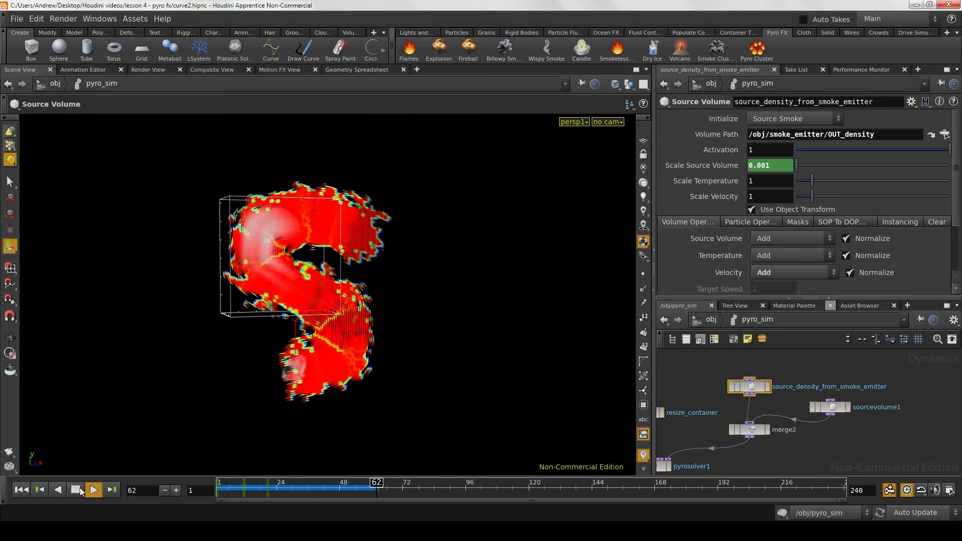
key("Escape")
scroll(401, 382, "up", 5)
scroll(401, 382, "down", 4)
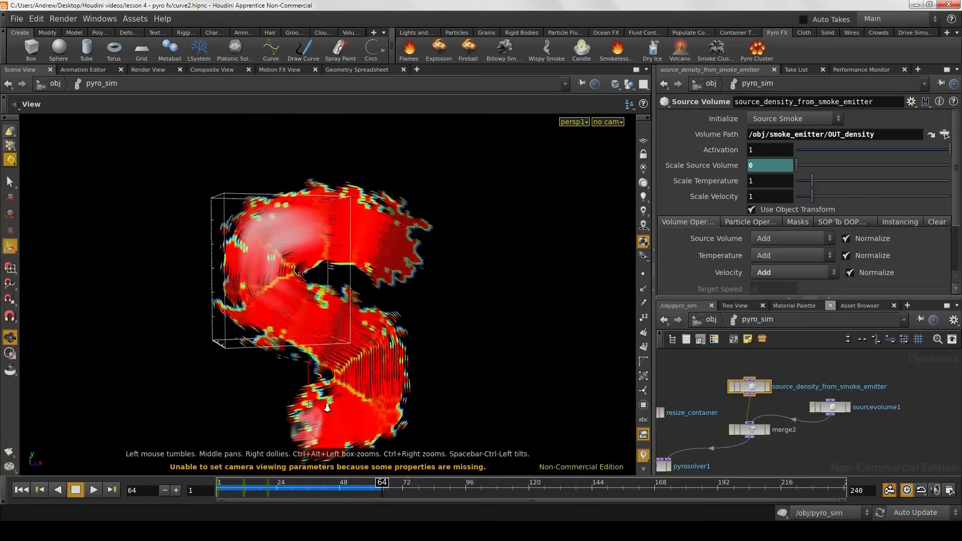
left_click_drag(303, 401, 291, 417)
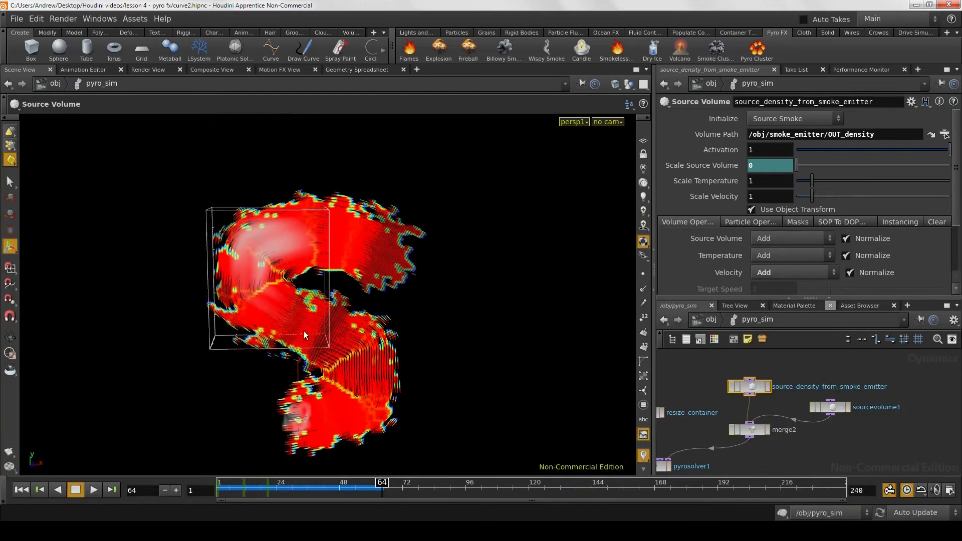
scroll(382, 320, "up", 4)
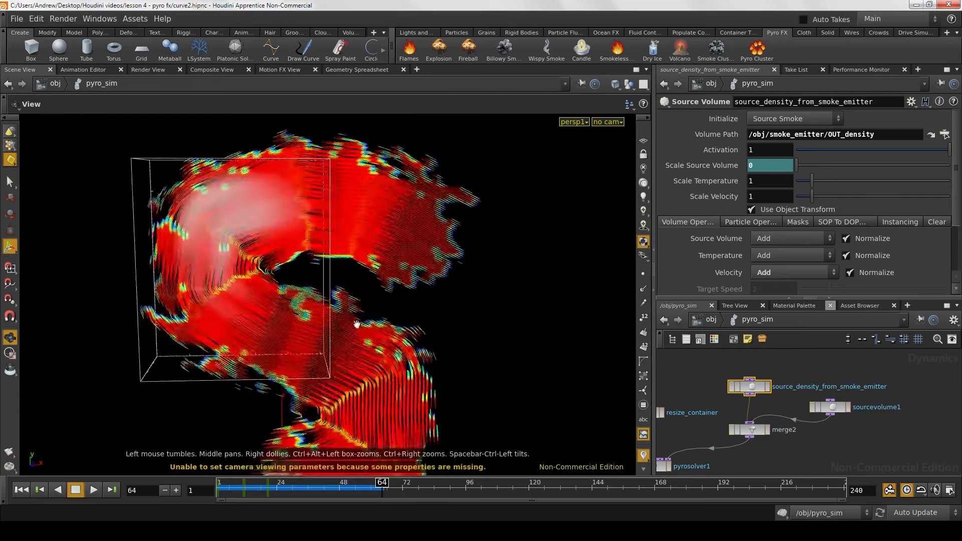
left_click_drag(370, 328, 485, 333, "alt")
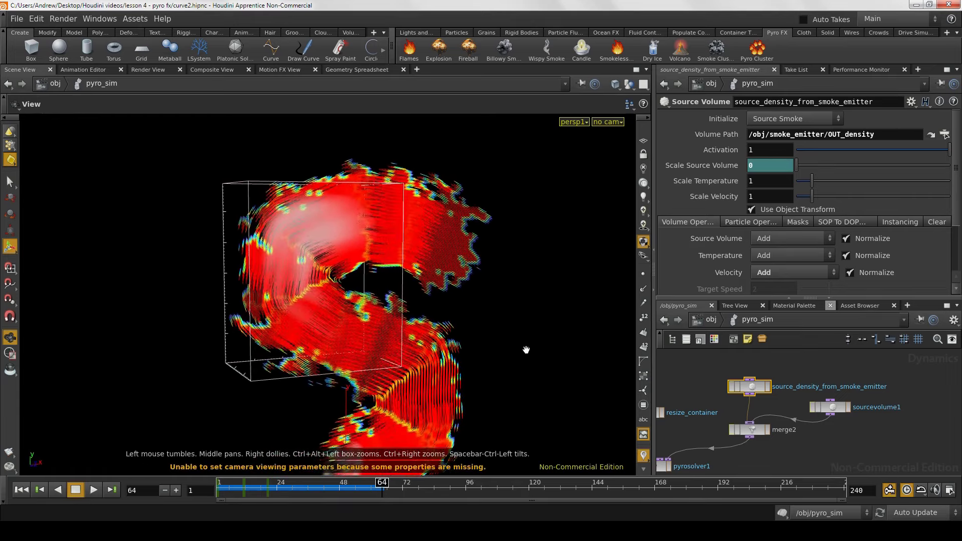
key("Return")
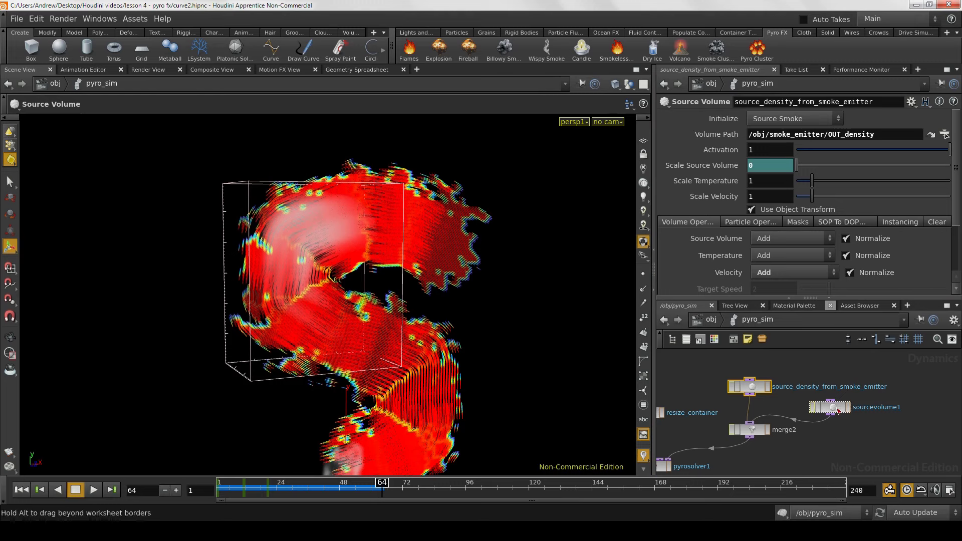
Step: Try Add as the velocity operation of sourcevolume1 and return it to Copy
left_click(836, 410)
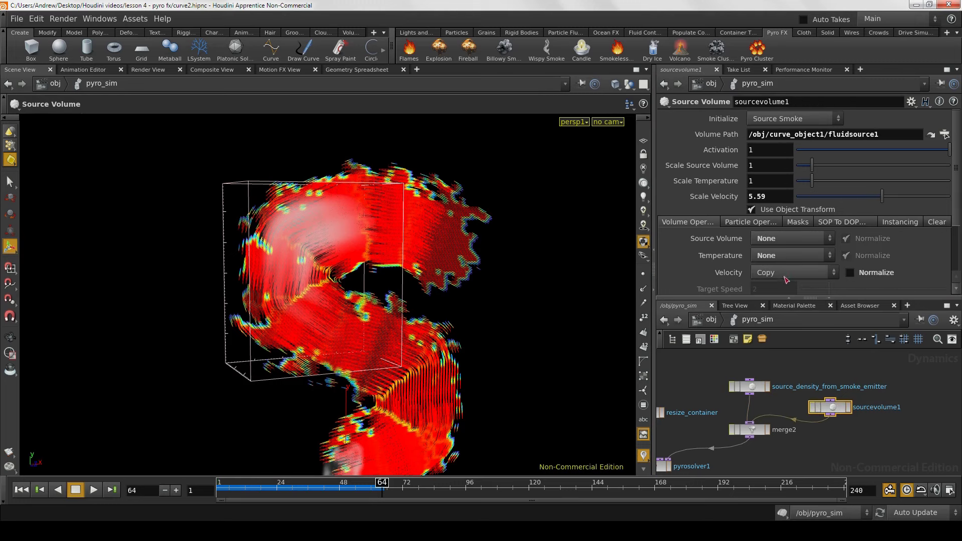
left_click(785, 273)
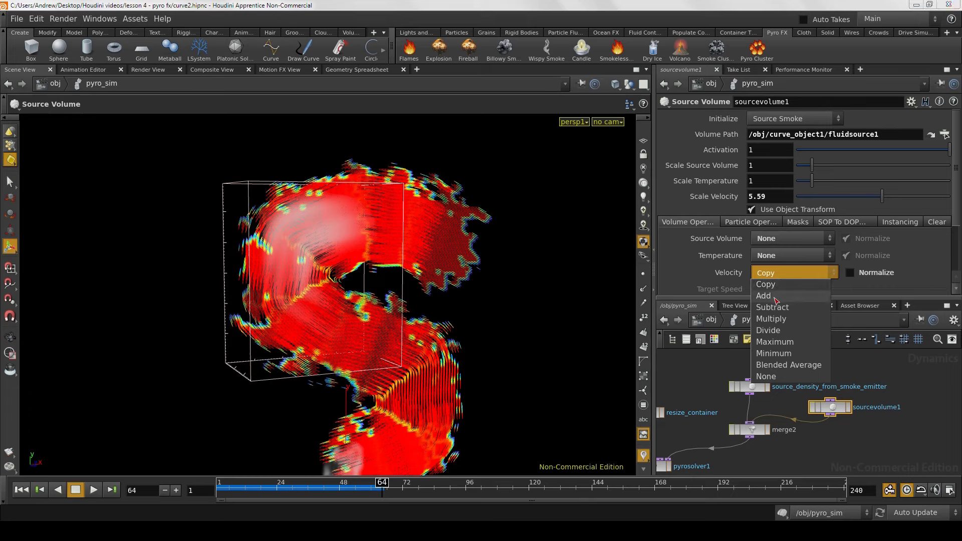
left_click(774, 298)
left_click(783, 277)
left_click(778, 286)
Step: Return to the first frame and examine the velocity streamers and the simulation container from several angles
left_click_drag(487, 264, 384, 289)
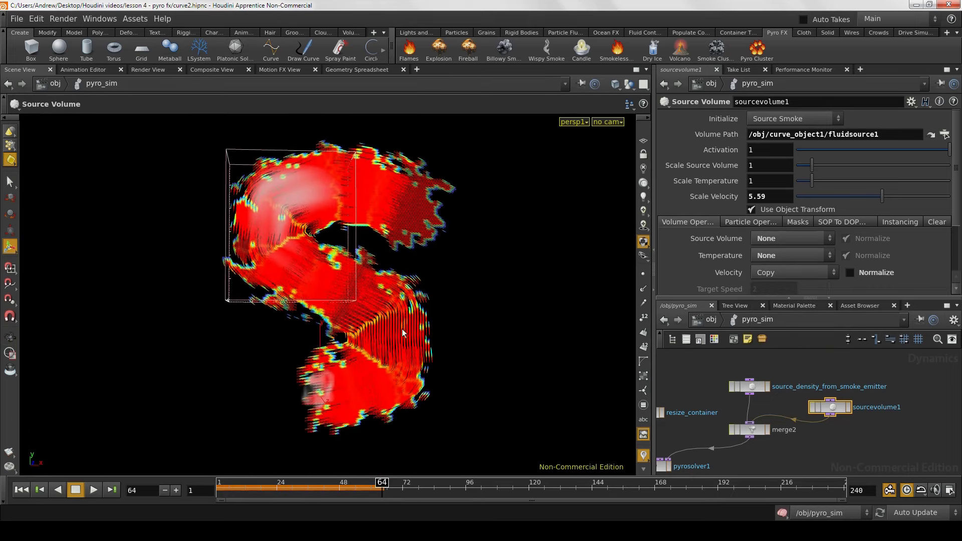
middle_click_drag(497, 251, 513, 288)
right_click_drag(509, 288, 414, 296)
key("Return")
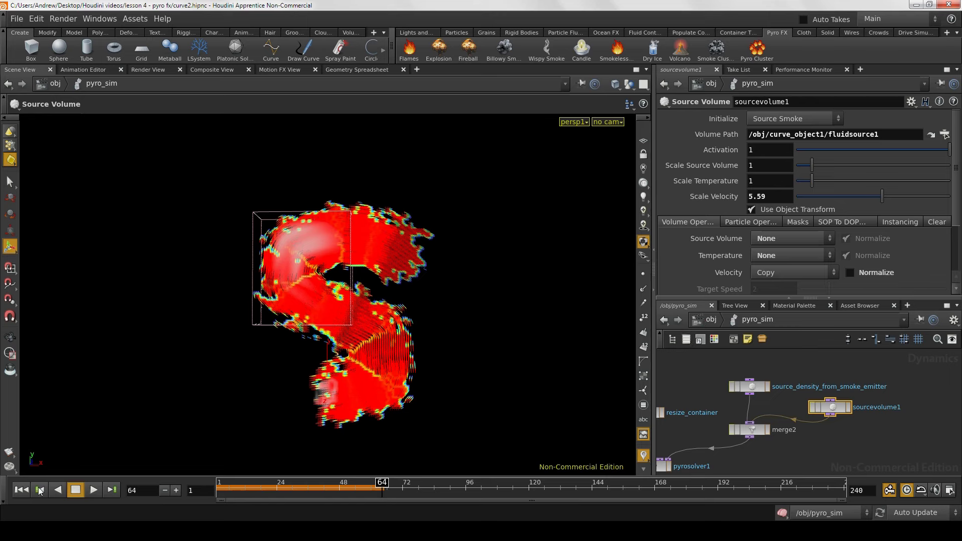
scroll(210, 376, "up", 2, "alt")
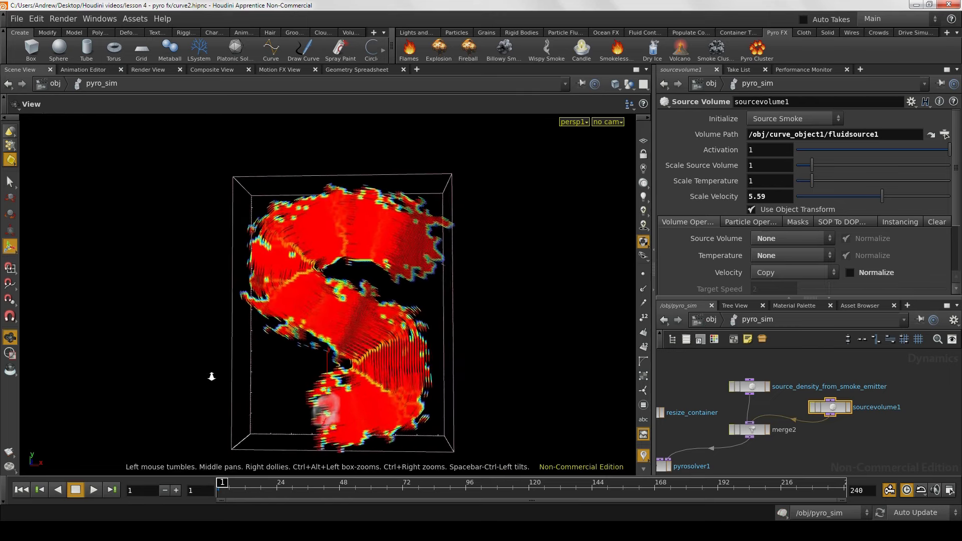
left_click_drag(210, 376, 293, 393, "alt")
middle_click_drag(293, 393, 230, 364, "alt")
right_click_drag(230, 364, 280, 348, "alt")
left_click_drag(280, 348, 262, 398, "alt")
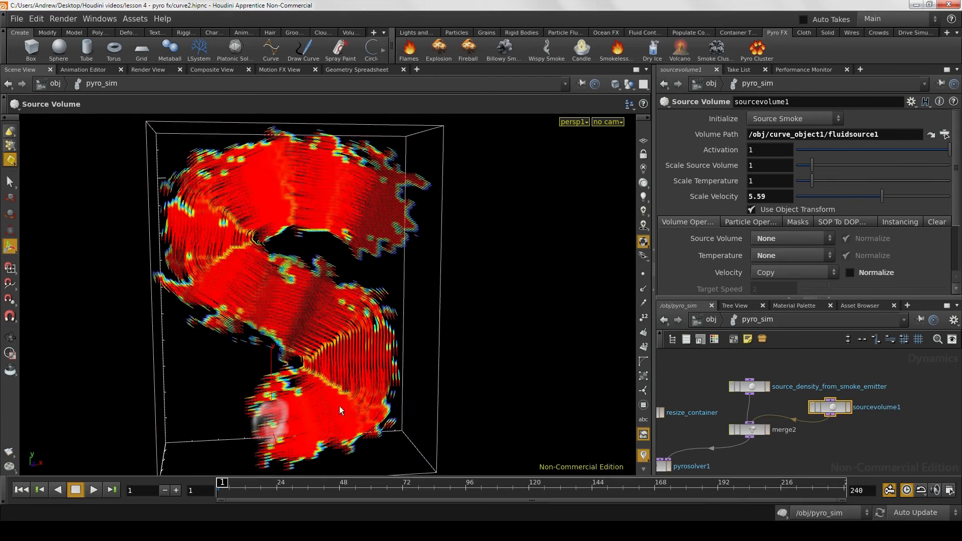
key("Escape")
left_click_drag(318, 190, 446, 292)
right_click_drag(446, 292, 413, 305)
left_click_drag(413, 305, 425, 302)
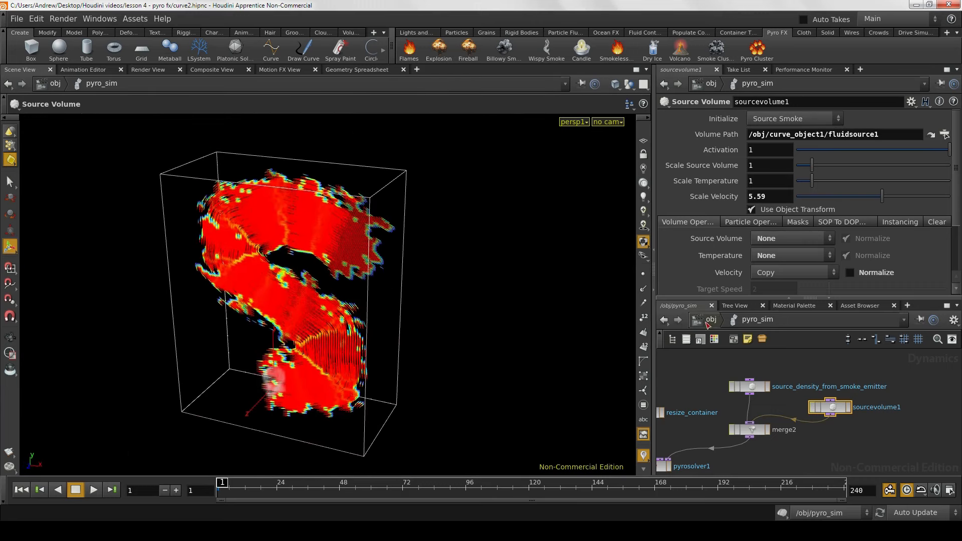
Step: Go into curve_object1 and display its edit1 node with the curve ready for editing
left_click(708, 322)
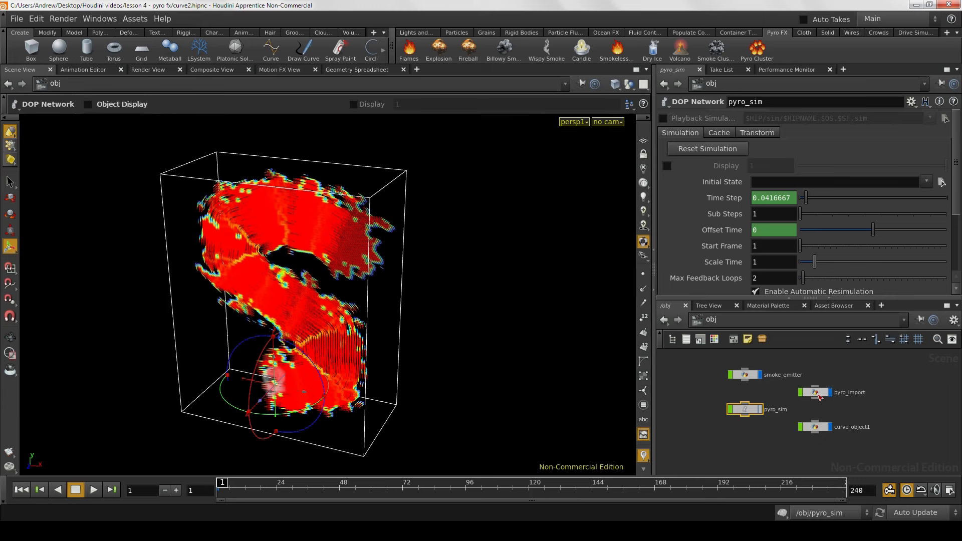
double_click(819, 430)
middle_click_drag(852, 386, 867, 472)
middle_click_drag(882, 377, 875, 460)
left_click(802, 424)
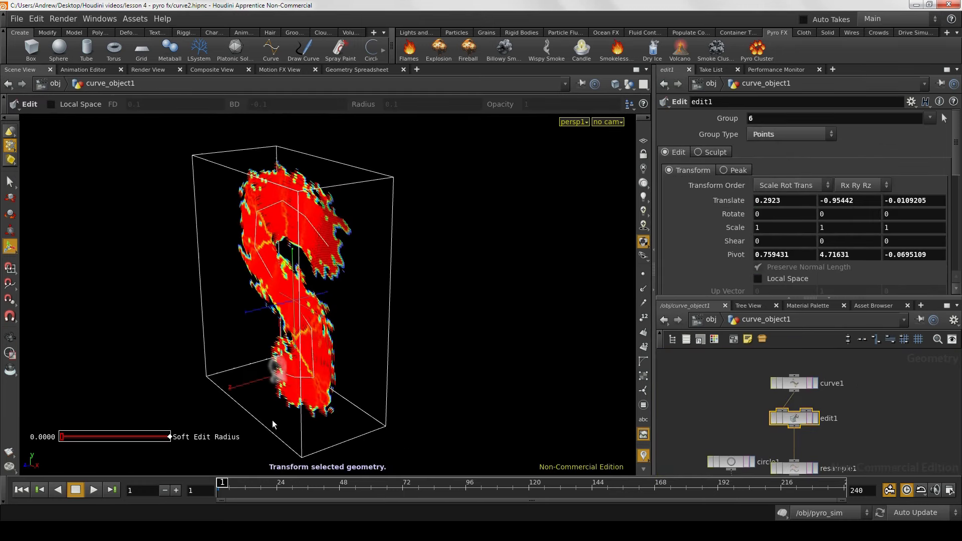
left_click(815, 419)
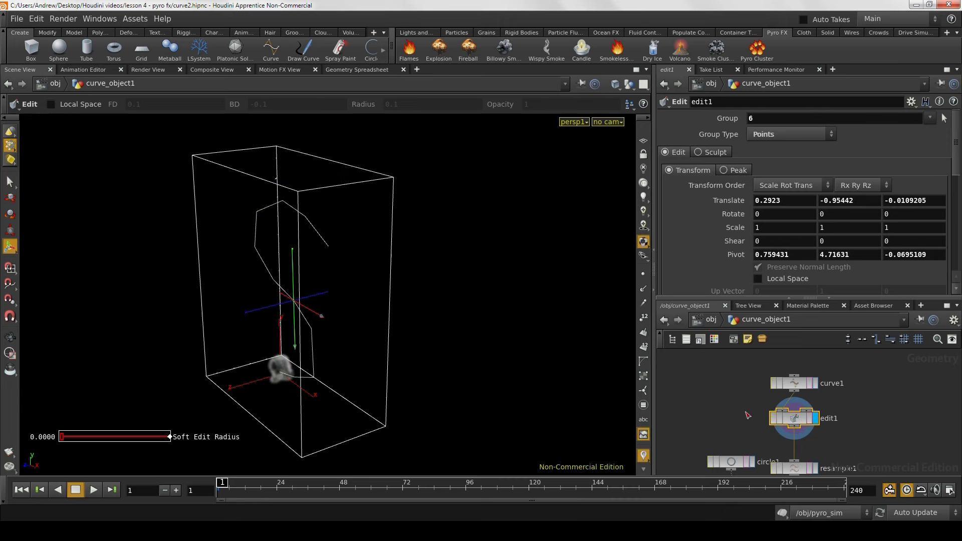
Step: Move points 2 and 3 of the curve about -2.46 along Z to bend its upper part out of plane
left_click_drag(348, 339, 393, 367, "alt")
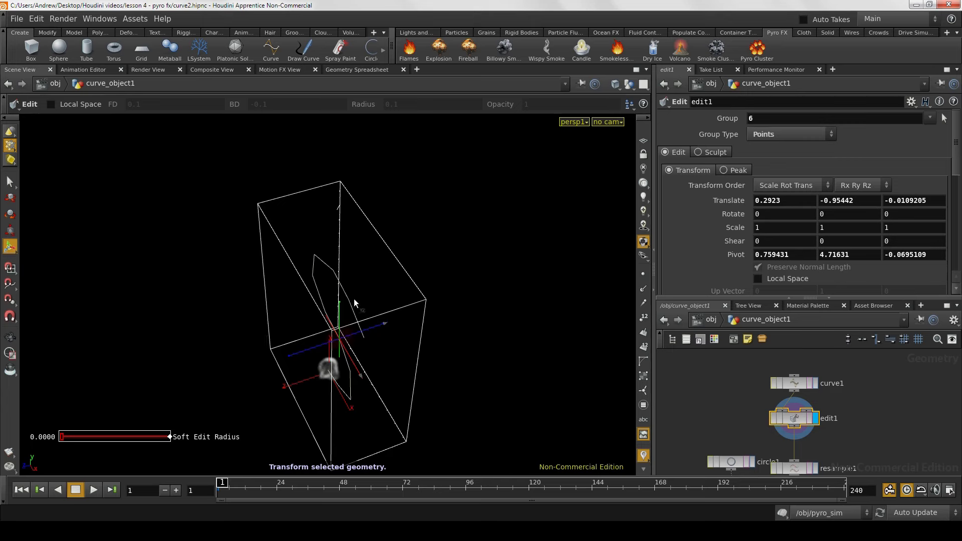
left_click_drag(353, 299, 443, 272)
mouse_move(383, 266)
left_mouse_down()
mouse_move(441, 258)
mouse_move(294, 303)
mouse_move(390, 329)
mouse_move(382, 273)
left_mouse_up()
left_click_drag(372, 230, 312, 276)
key("t")
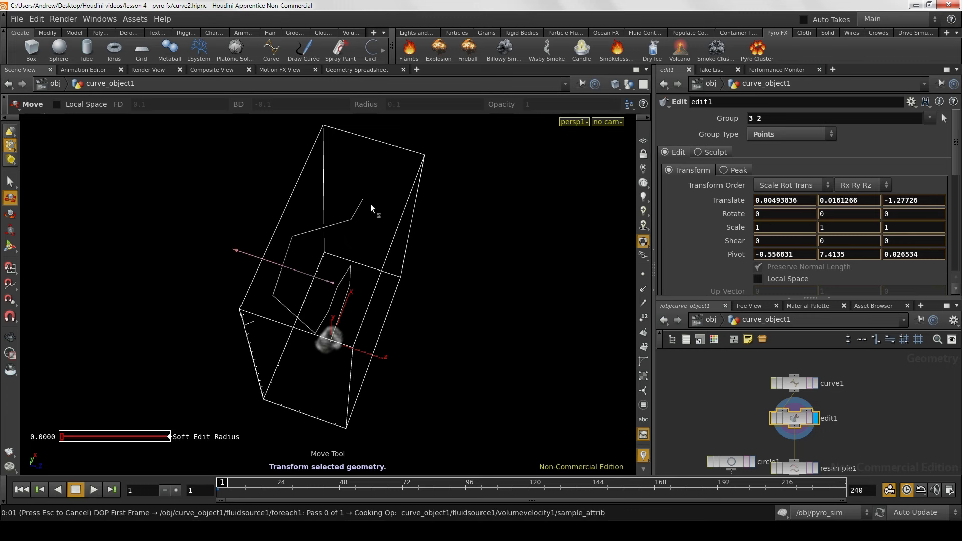
Step: Move the curve's end point 0 about 0.42 upward and 0.64 along Z
left_click_drag(371, 205, 357, 186)
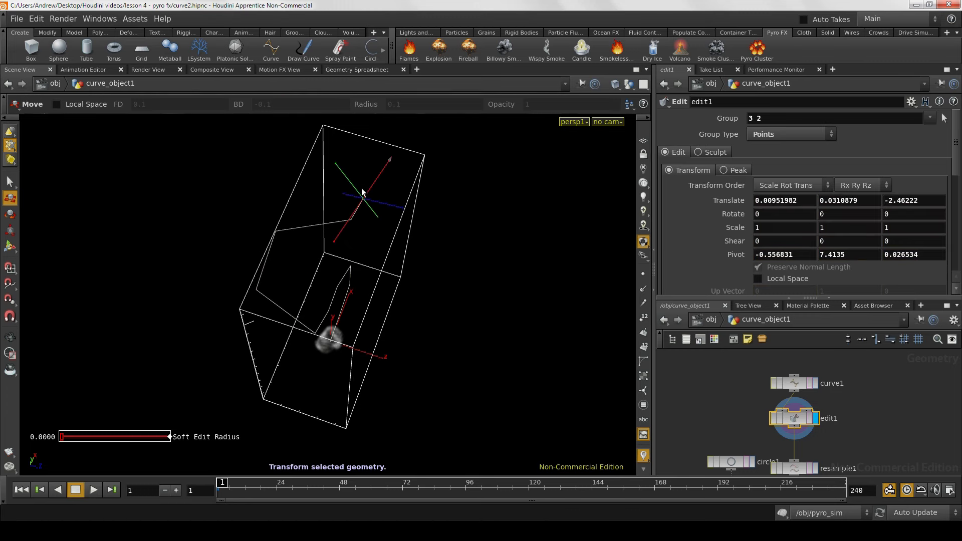
left_click(391, 209)
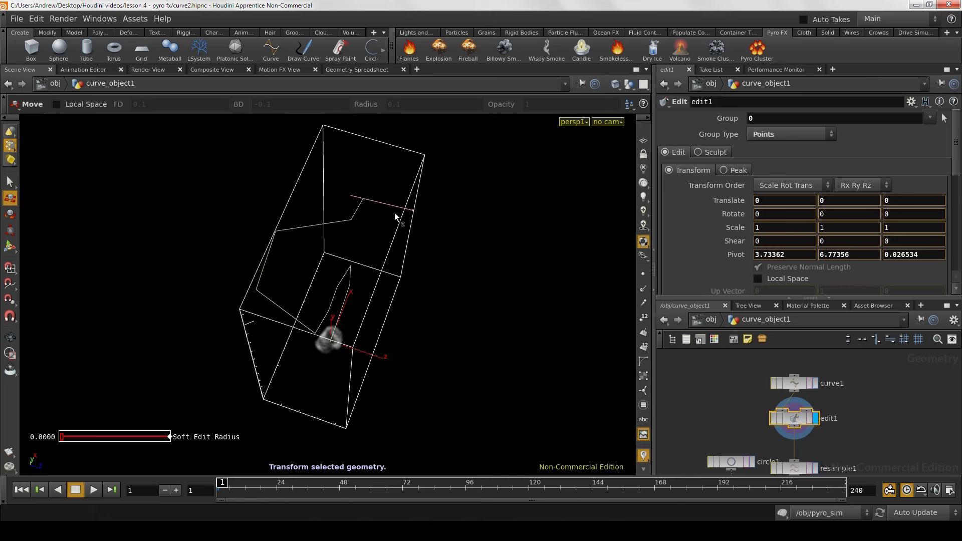
left_click_drag(395, 212, 397, 213)
middle_click_drag(441, 339, 400, 321)
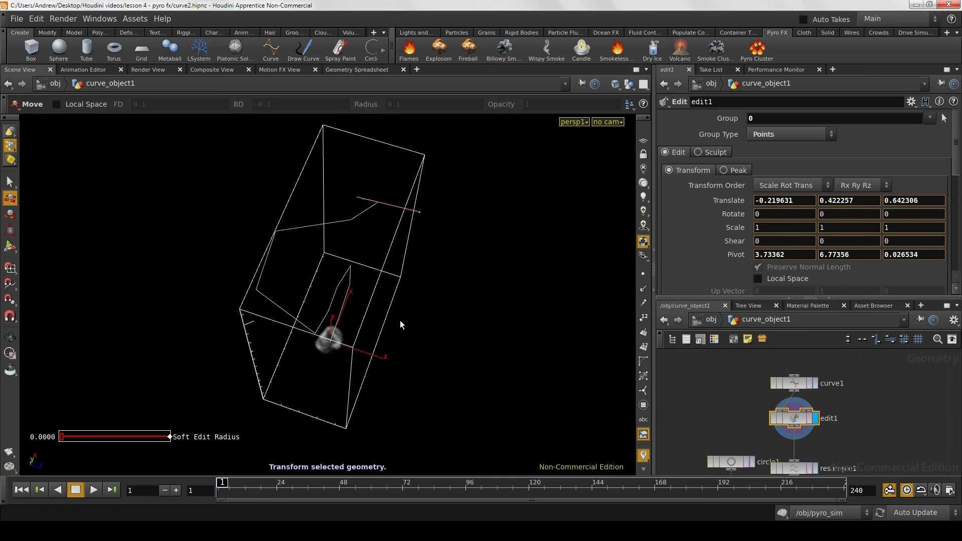
Step: Shift the curve's lower points 6 and 7 toward positive Z and move point 5 about 0.4 in Y and 0.66 in Z
left_click_drag(386, 305, 397, 422, "alt")
key("Return")
left_click_drag(350, 392, 376, 335, "alt")
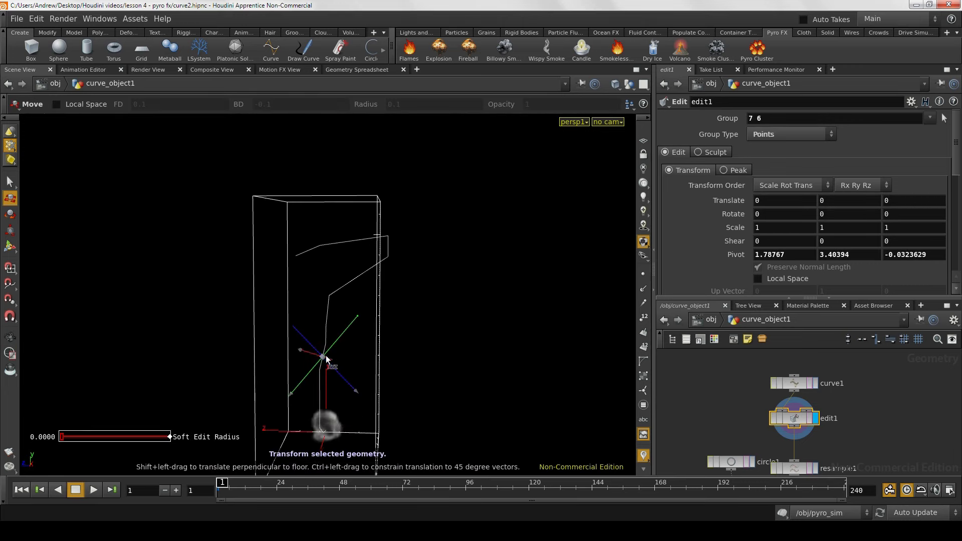
left_click_drag(310, 357, 297, 357)
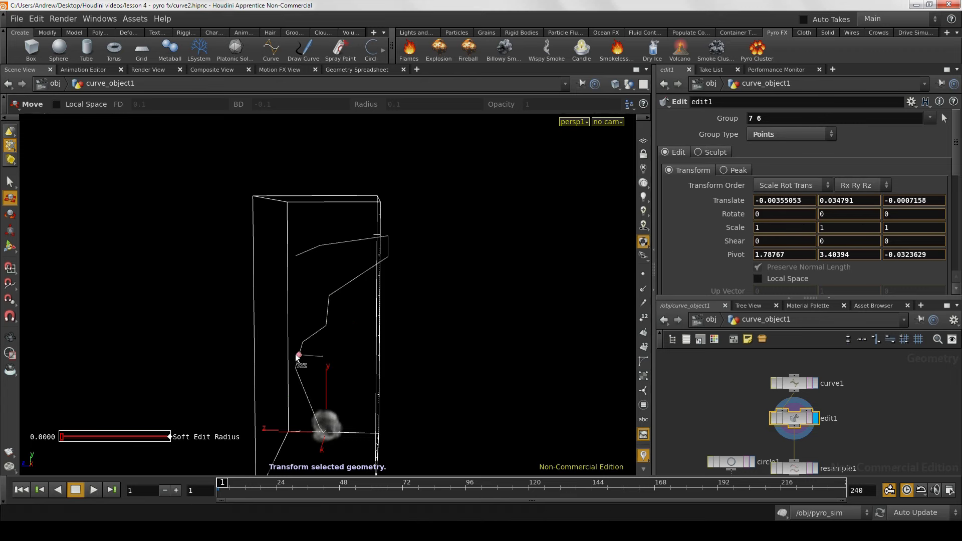
left_click_drag(377, 339, 435, 333, "alt")
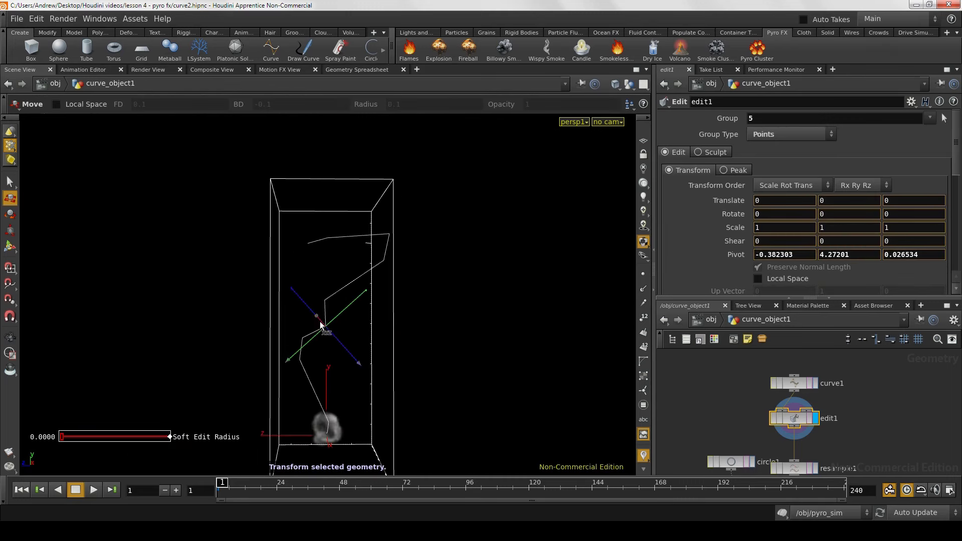
left_click_drag(320, 323, 310, 318)
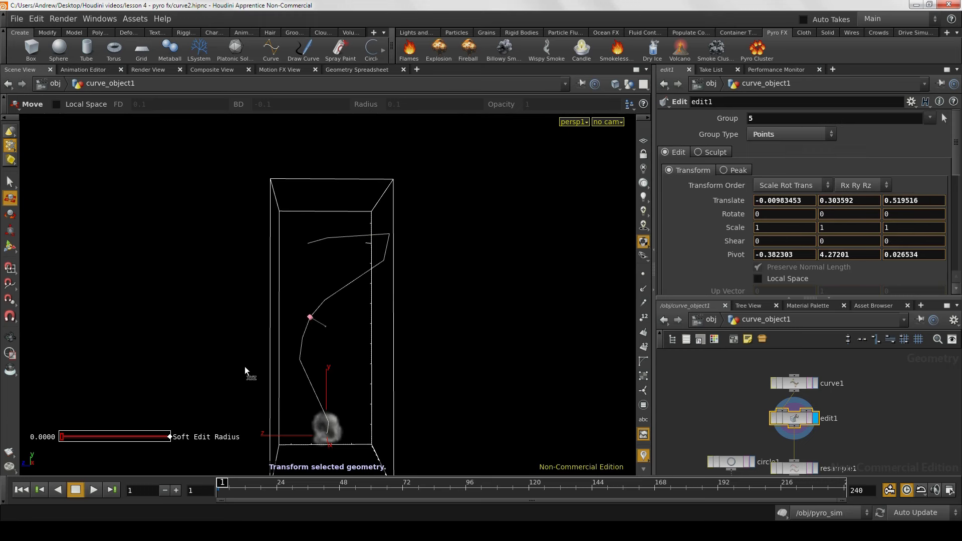
Step: Move the curve's end point 0 by a further -0.09 in X, 0.35 in Y and 0.22 in Z
key("space")
left_click_drag(255, 363, 393, 355)
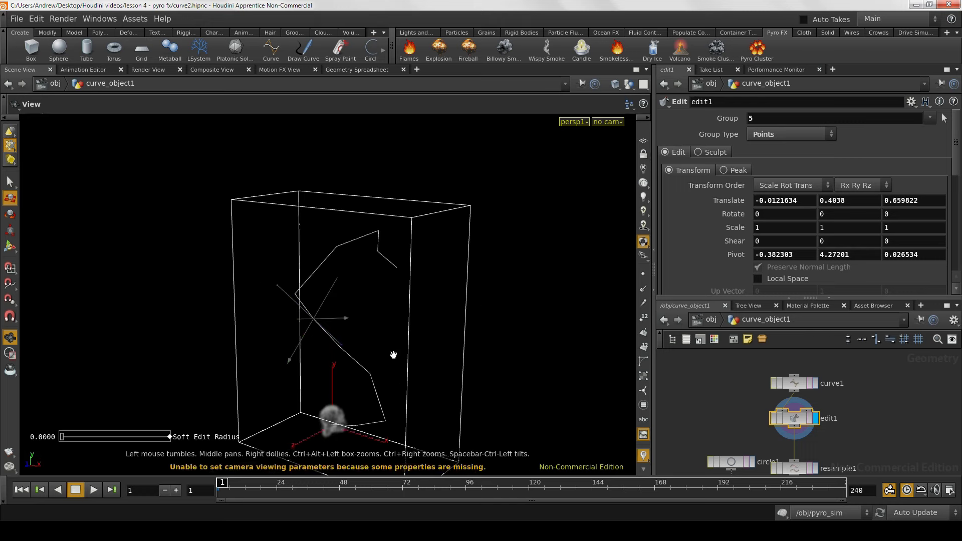
key("space")
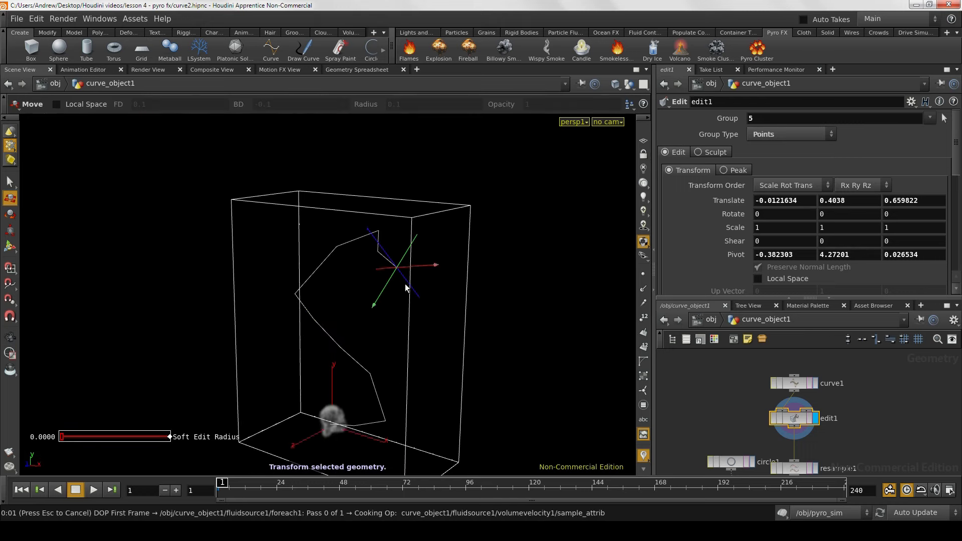
left_click_drag(406, 287, 390, 266)
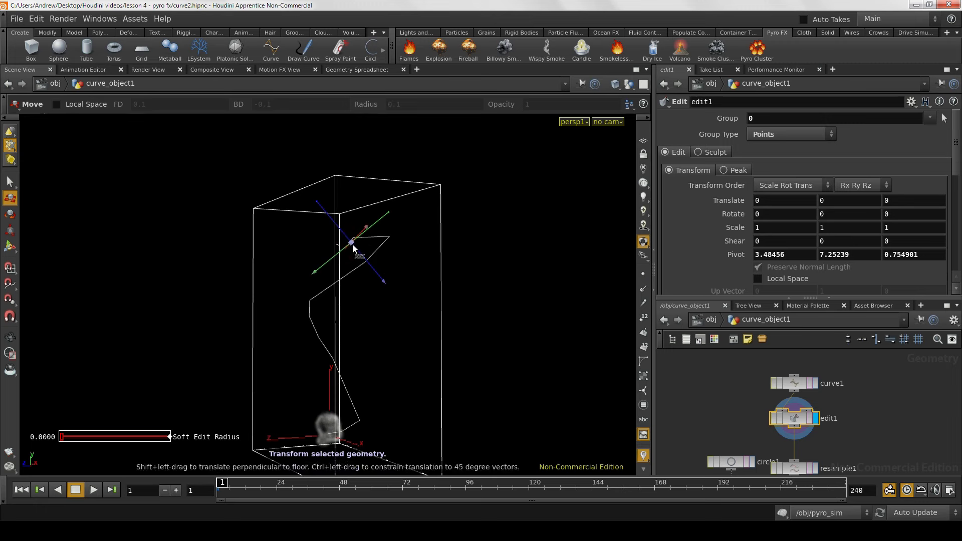
left_click_drag(344, 234, 681, 434)
key("space")
Step: Select and display the fluidsource1 node at the end of the curve_object1 network
middle_click_drag(763, 472, 729, 377)
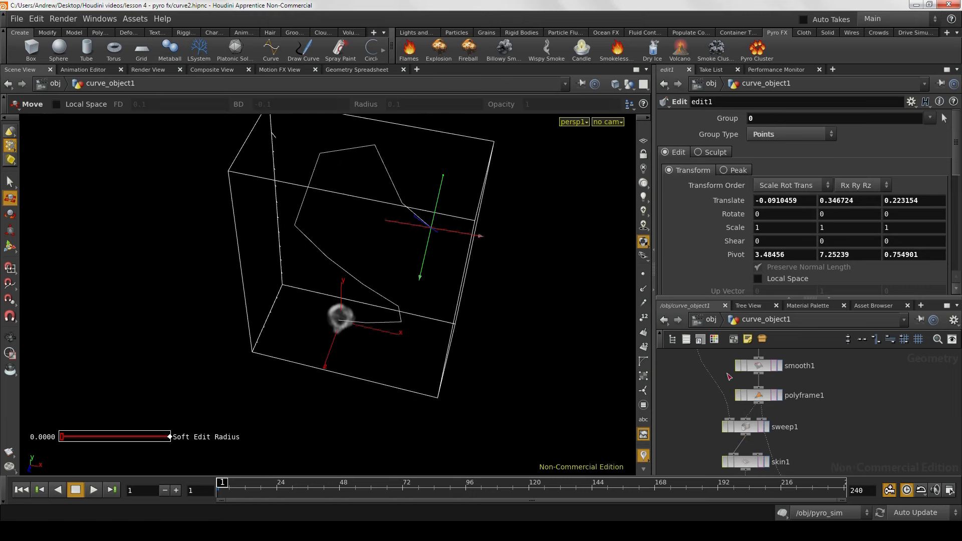
middle_click_drag(836, 443, 839, 391)
middle_click_drag(843, 440, 842, 376)
middle_click_drag(857, 468, 843, 383)
middle_click_drag(867, 468, 856, 426)
left_click(794, 419)
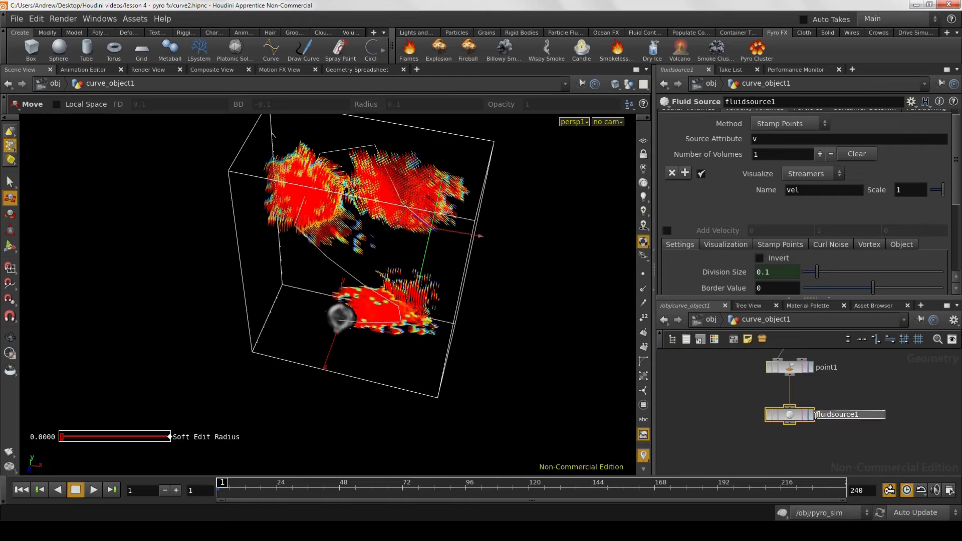
Step: Open the Visualization settings of fluidsource1 to inspect its XY plane streamer options
left_click_drag(496, 384, 475, 264, "alt")
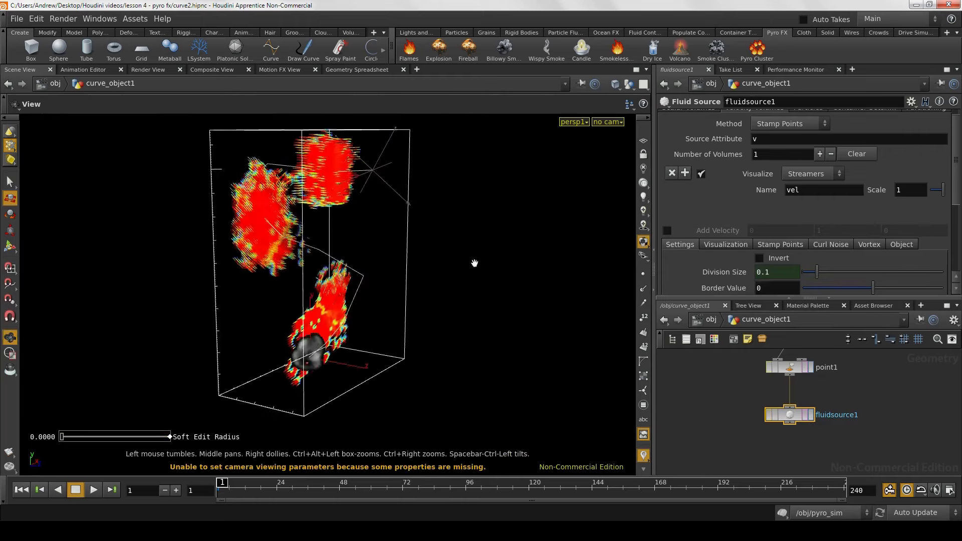
middle_click_drag(474, 264, 502, 370, "alt")
left_click_drag(502, 370, 434, 369, "alt")
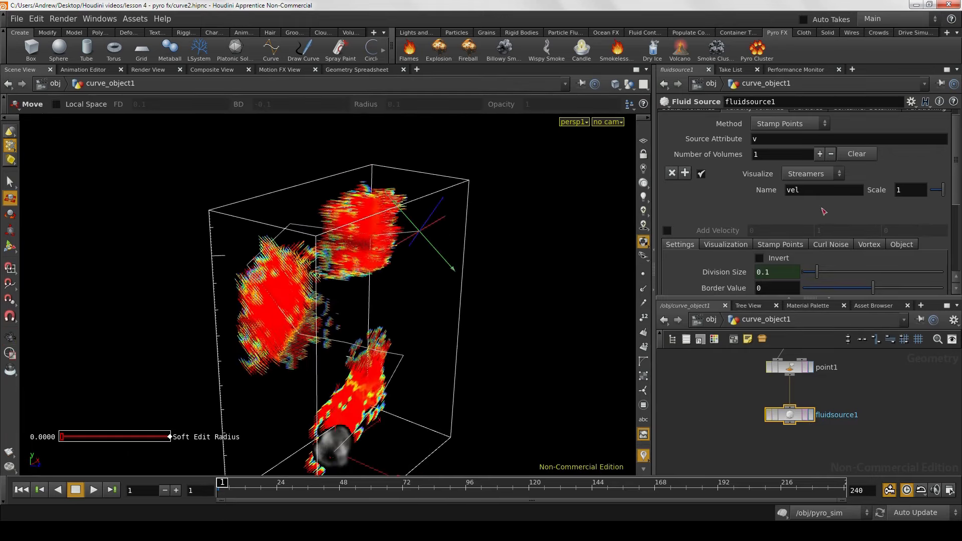
left_click(736, 246)
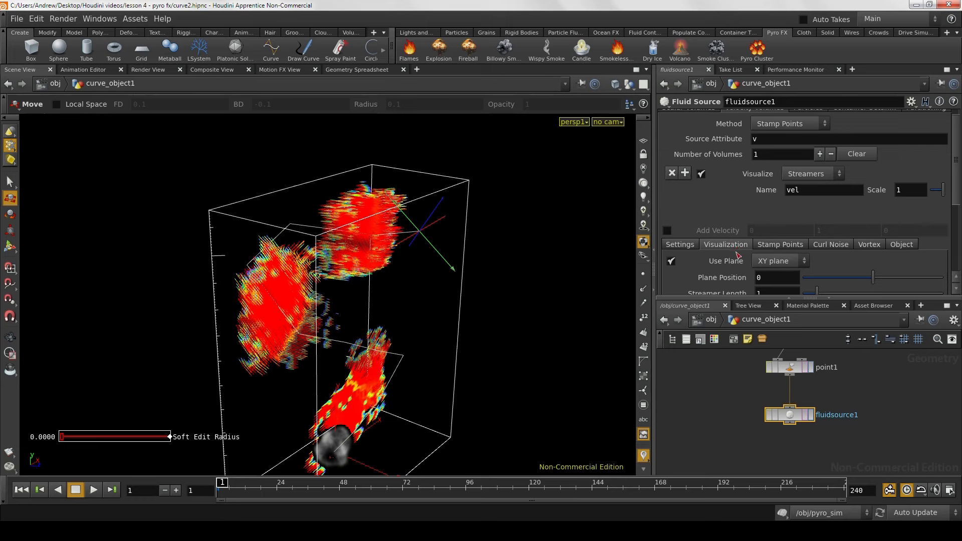
scroll(802, 210, "down", 4)
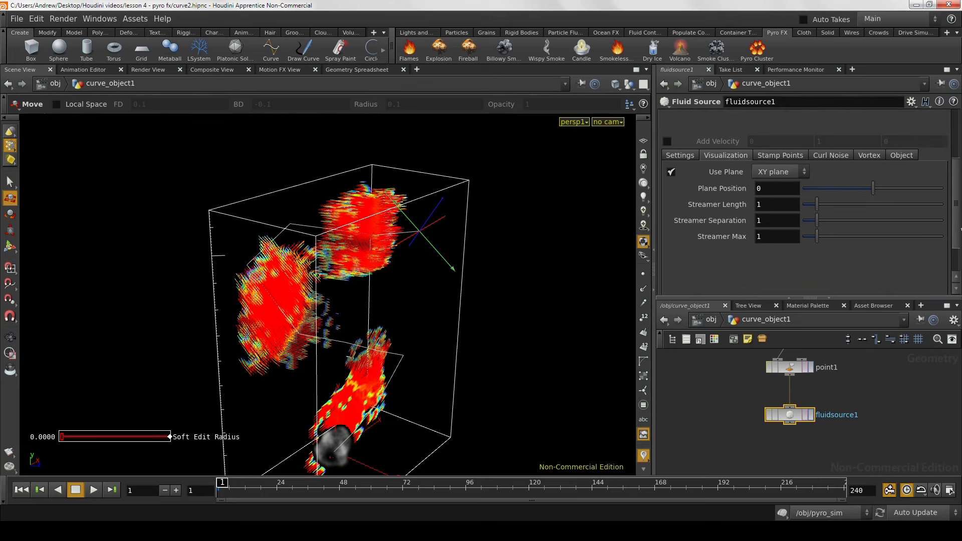
Step: Examine the velocity streamers against the reshaped curve from the front, side and above
key("Escape")
left_click_drag(407, 275, 420, 309)
key("t")
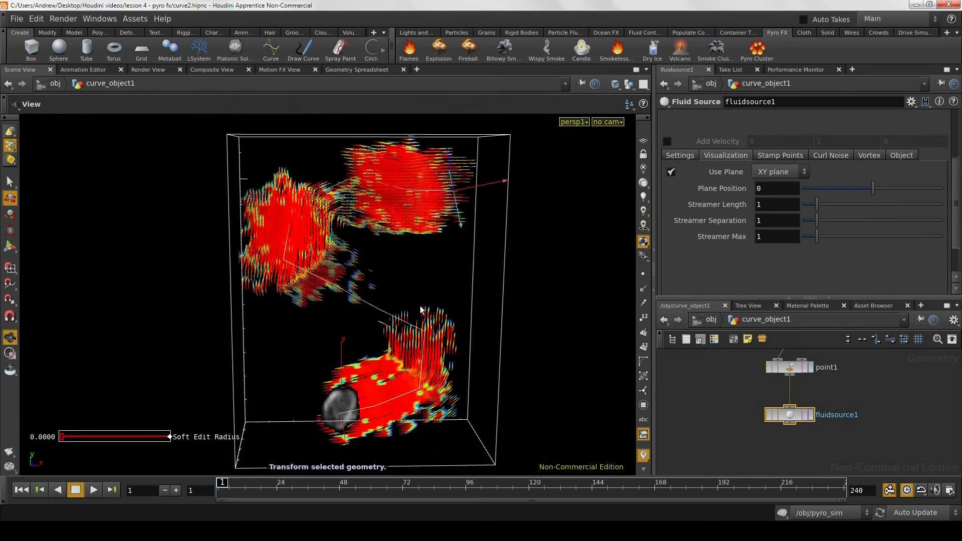
key("Escape")
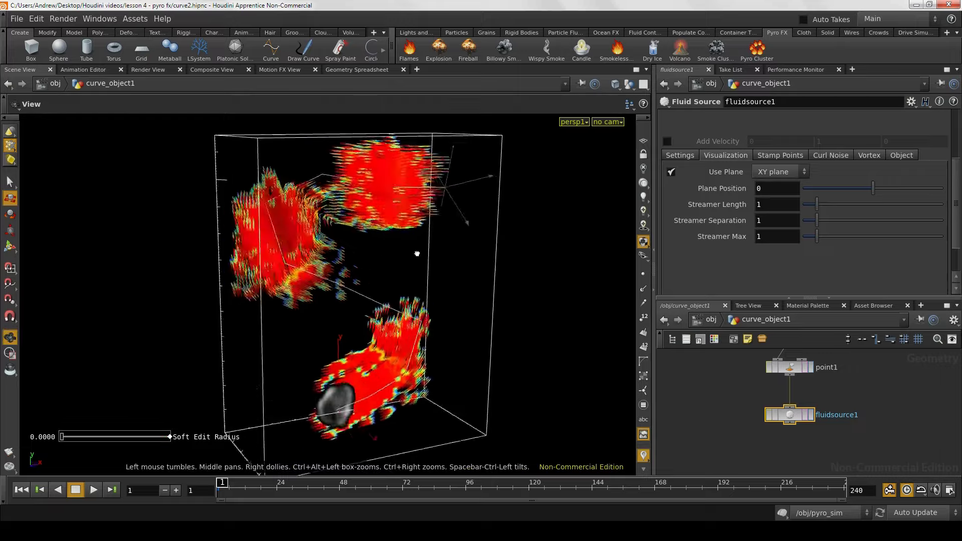
left_click_drag(414, 249, 496, 324)
key("t")
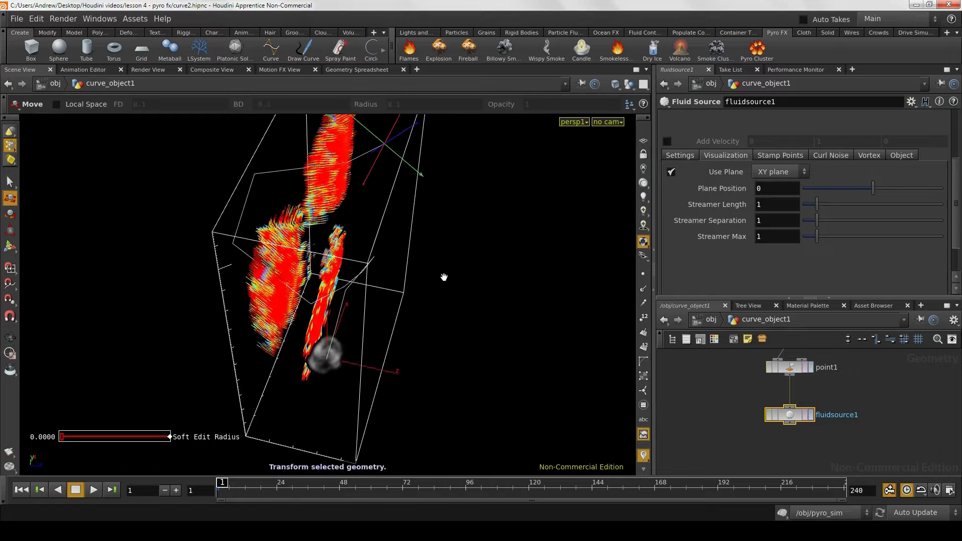
left_click_drag(444, 277, 378, 305)
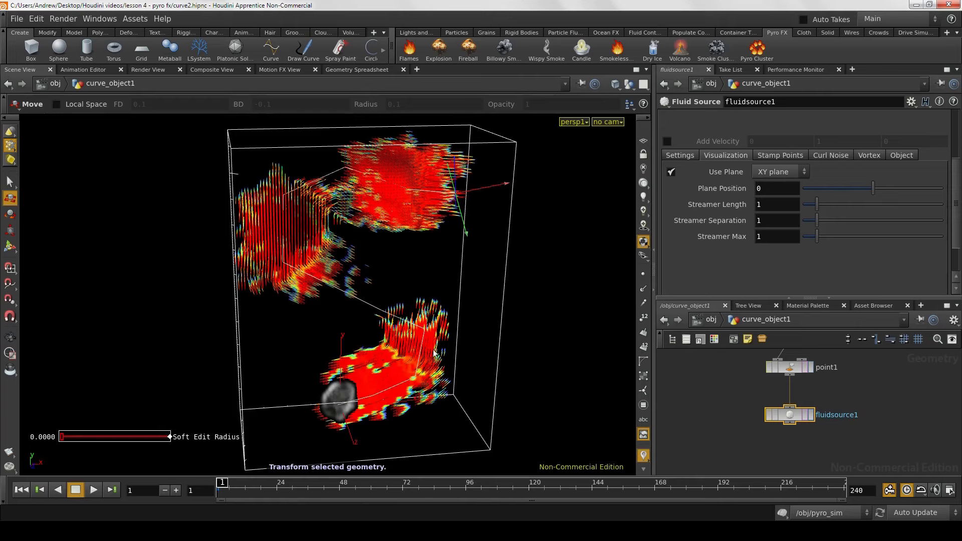
left_click_drag(330, 217, 270, 246)
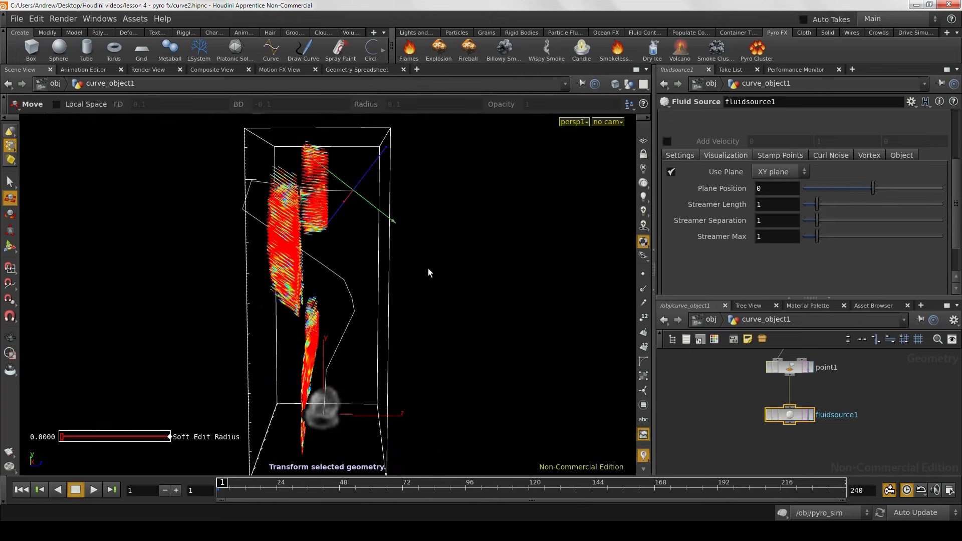
left_click_drag(429, 272, 341, 292)
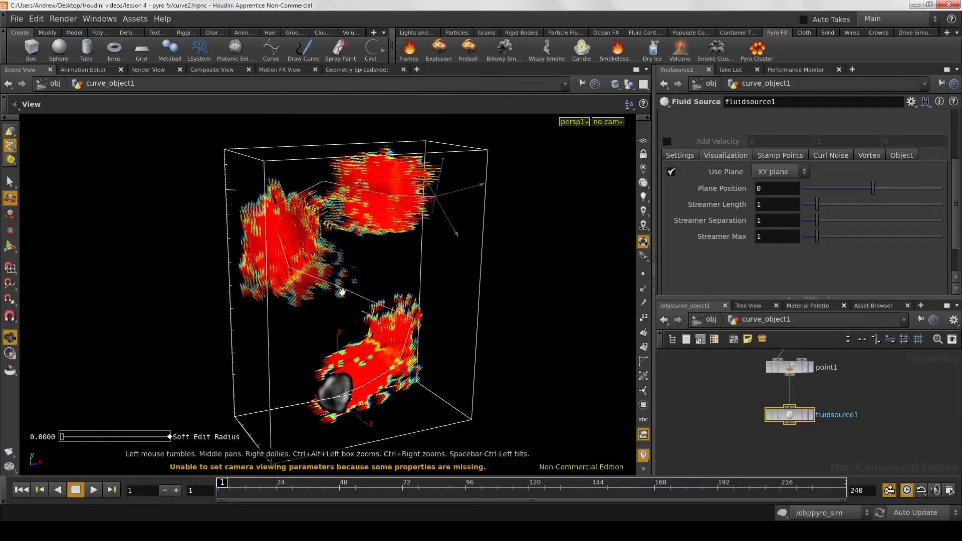
key("t")
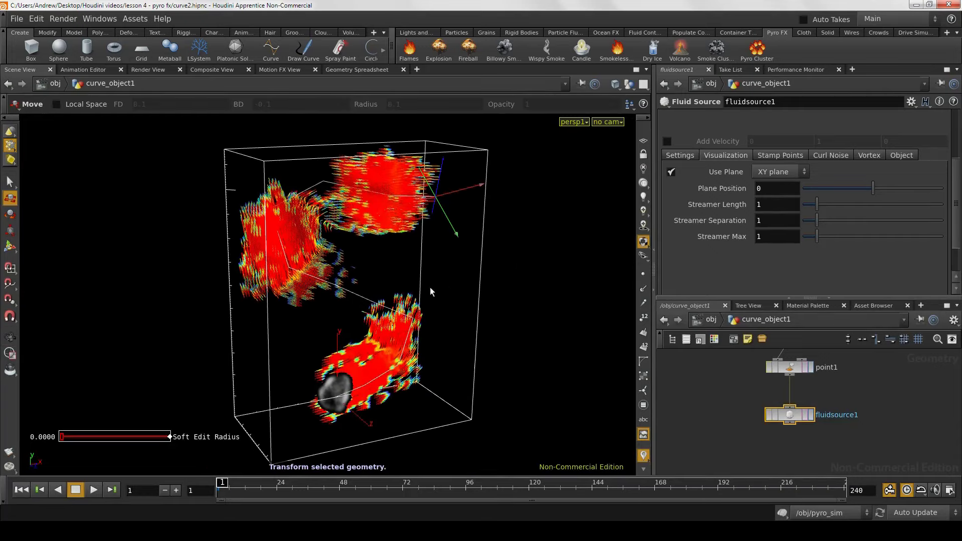
Step: Enable Add Curl Noise for the velocity volume of fluidsource1
left_click_drag(430, 287, 393, 268)
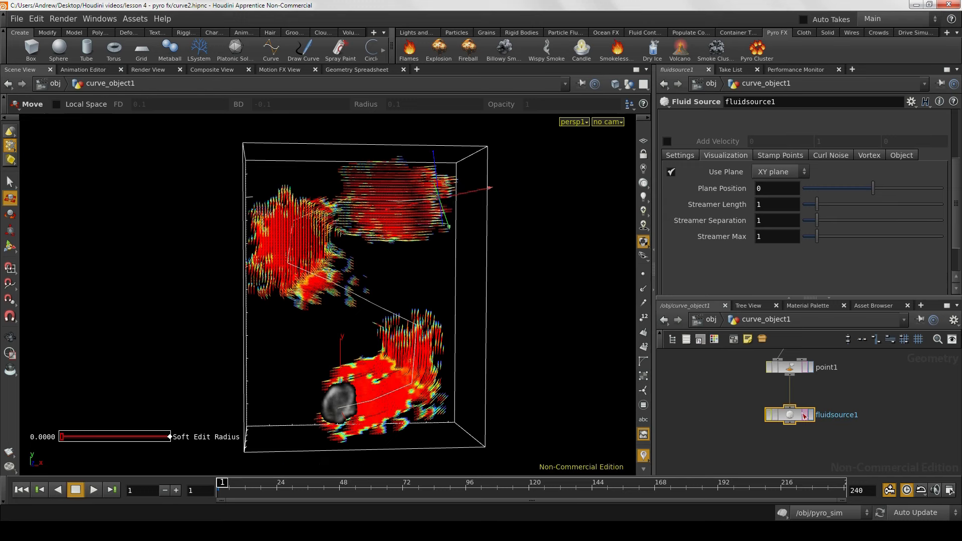
scroll(773, 226, "up", 4)
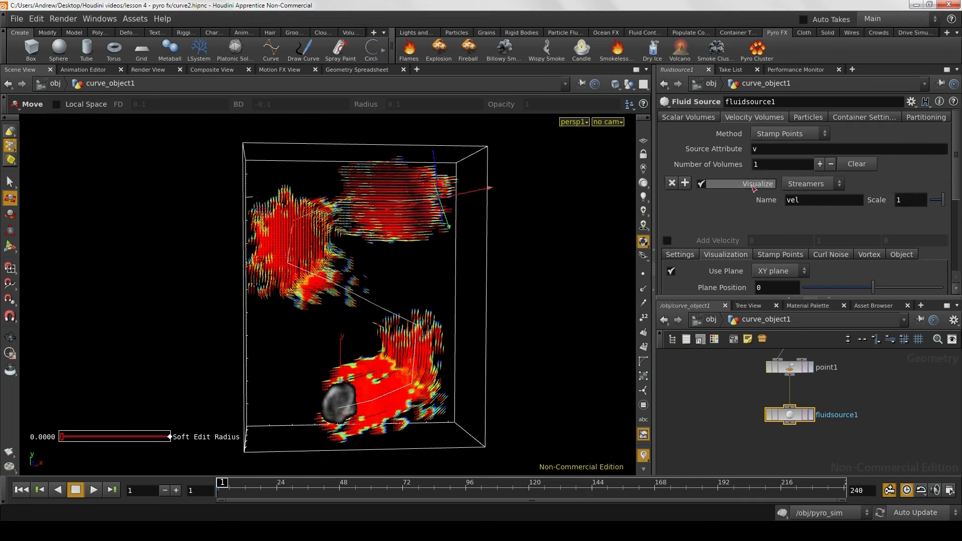
left_click(837, 256)
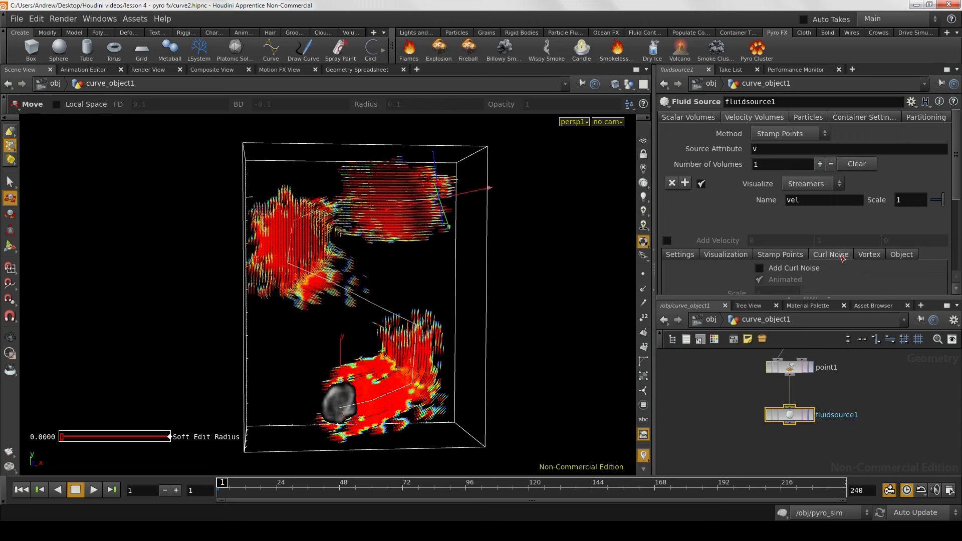
scroll(842, 258, "down", 2)
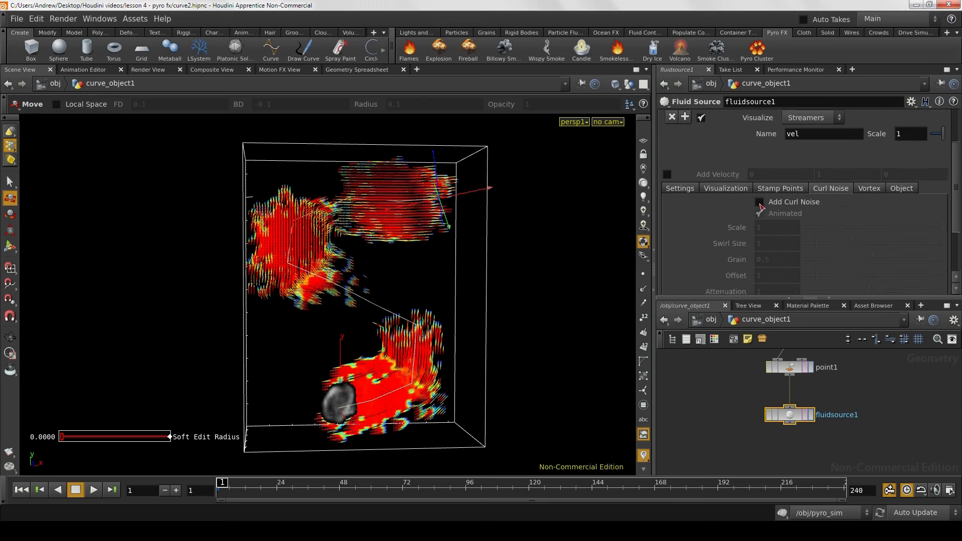
left_click(760, 203)
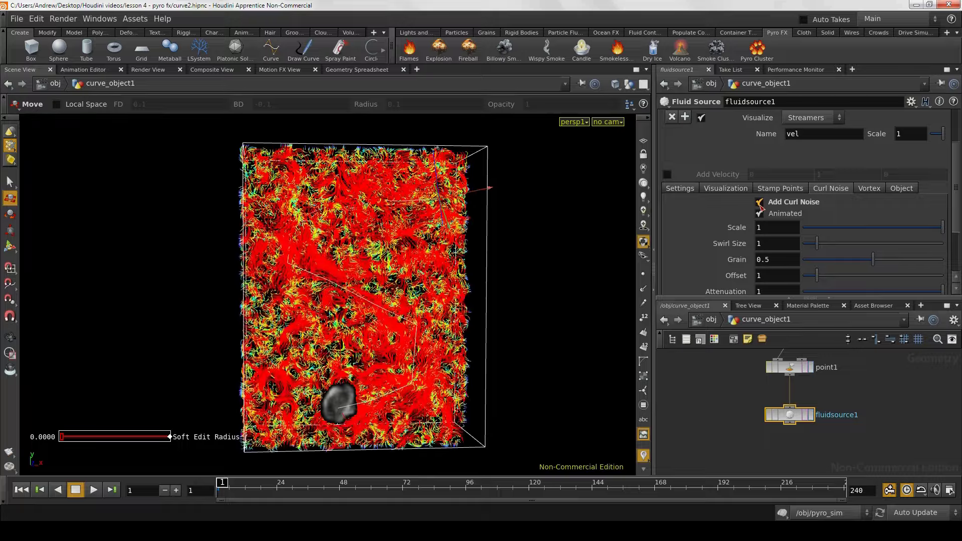
Step: Reduce the curl noise Scale of fluidsource1 to 0.186
key("Escape")
left_click_drag(423, 286, 434, 303)
scroll(444, 300, "up", 4)
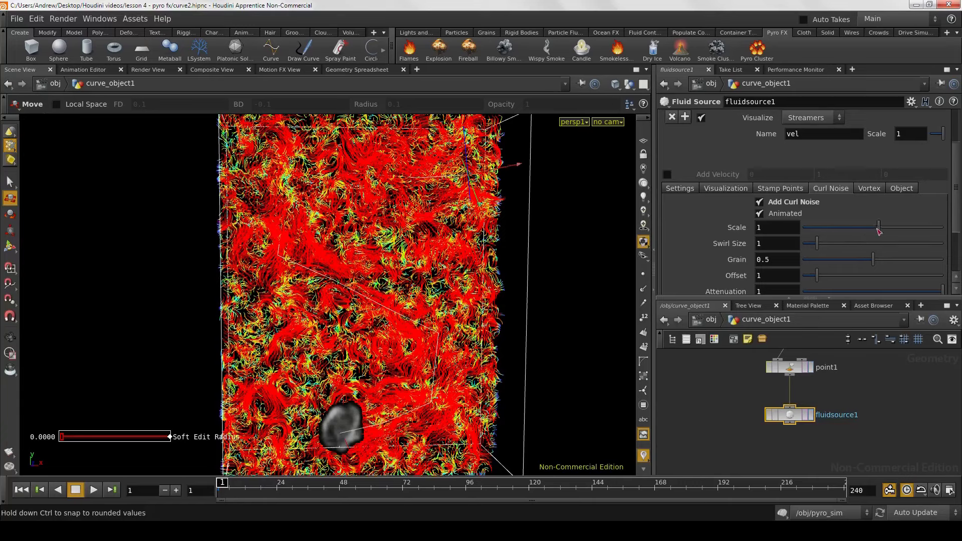
left_click_drag(870, 233, 830, 230)
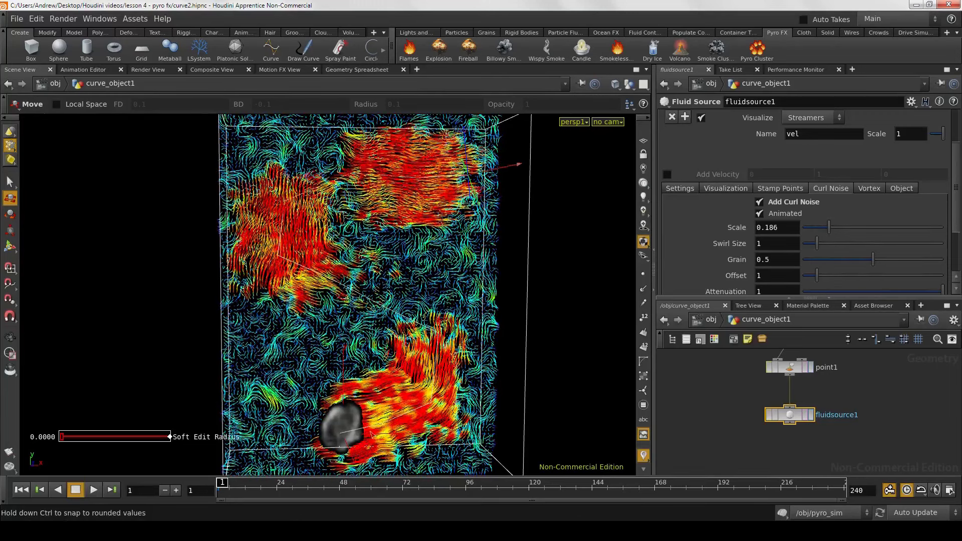
Step: Examine how the curl noise swirls around the curve's velocity streamers from several angles and distances
left_click_drag(395, 344, 309, 404, "alt")
left_click_drag(290, 363, 251, 446)
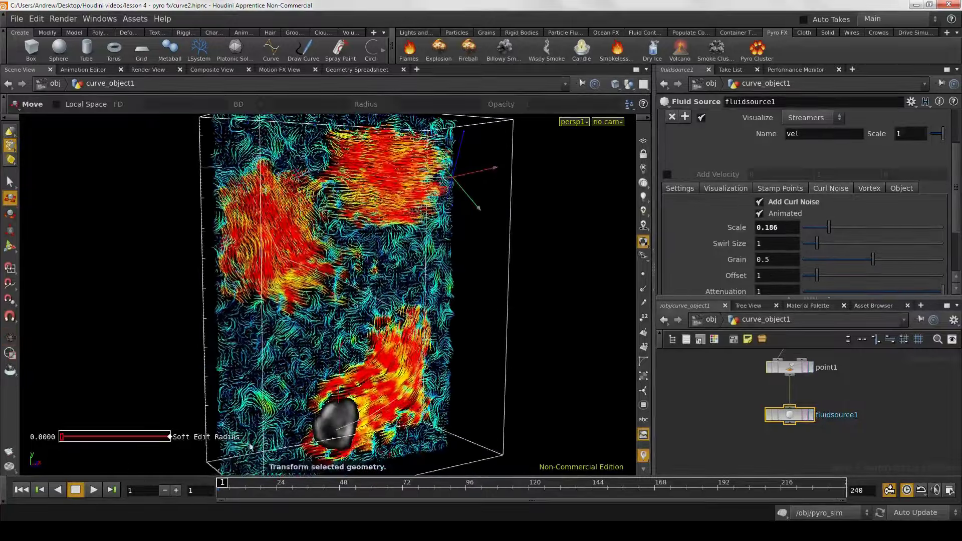
middle_click_drag(332, 307, 362, 340, "alt")
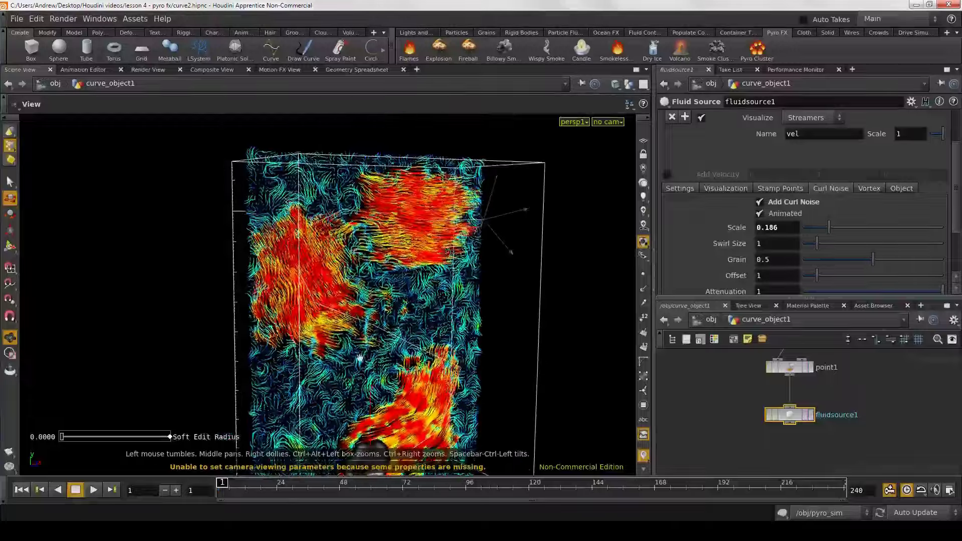
left_click_drag(362, 341, 304, 374, "alt")
right_click_drag(305, 374, 498, 366, "alt")
left_click_drag(499, 366, 521, 381)
middle_click_drag(521, 380, 486, 339)
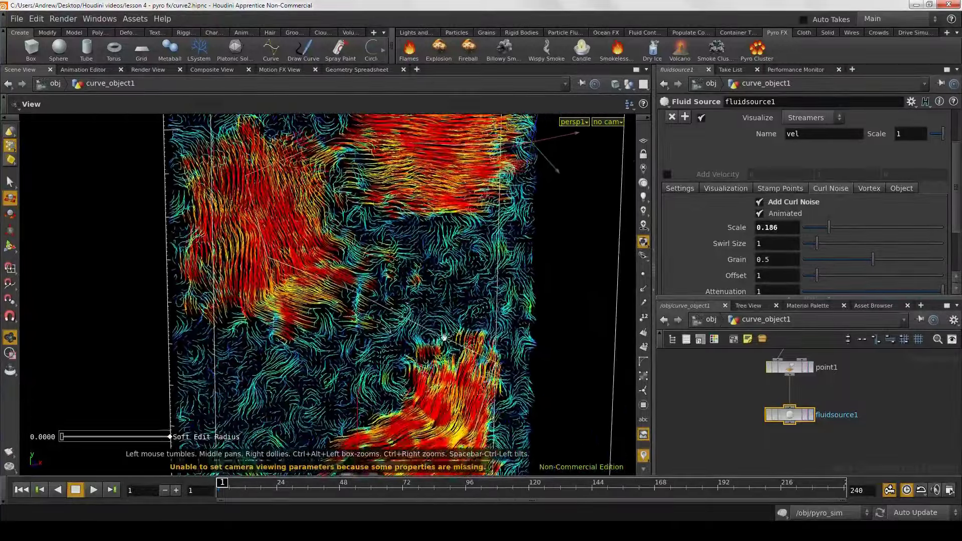
middle_click_drag(376, 269, 394, 379, "alt")
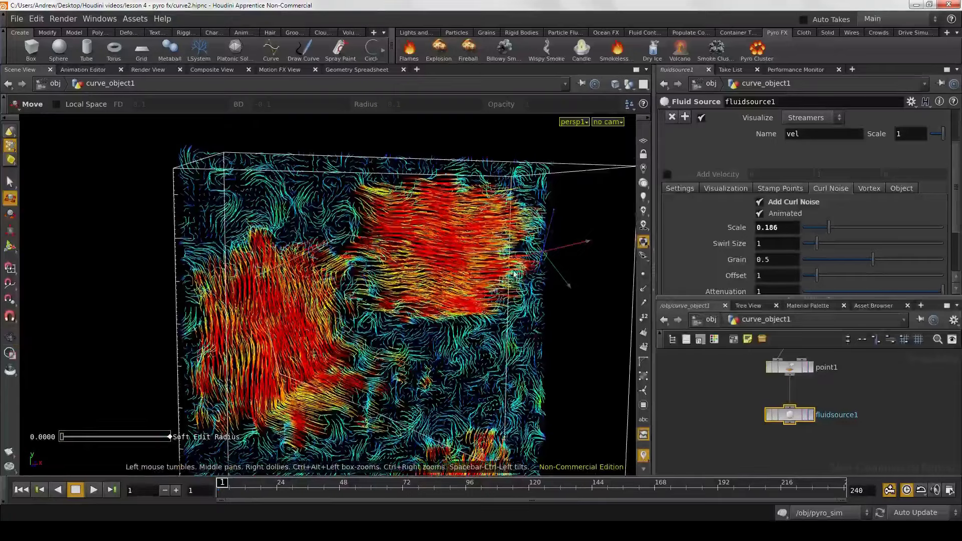
middle_click_drag(491, 266, 455, 226, "alt")
right_click_drag(455, 225, 349, 363, "alt")
left_click_drag(349, 364, 407, 346)
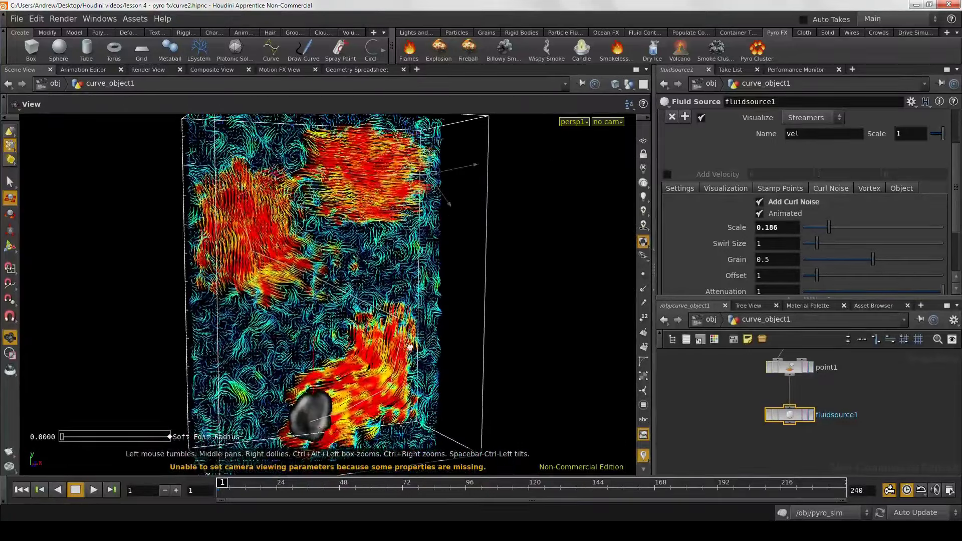
key("t")
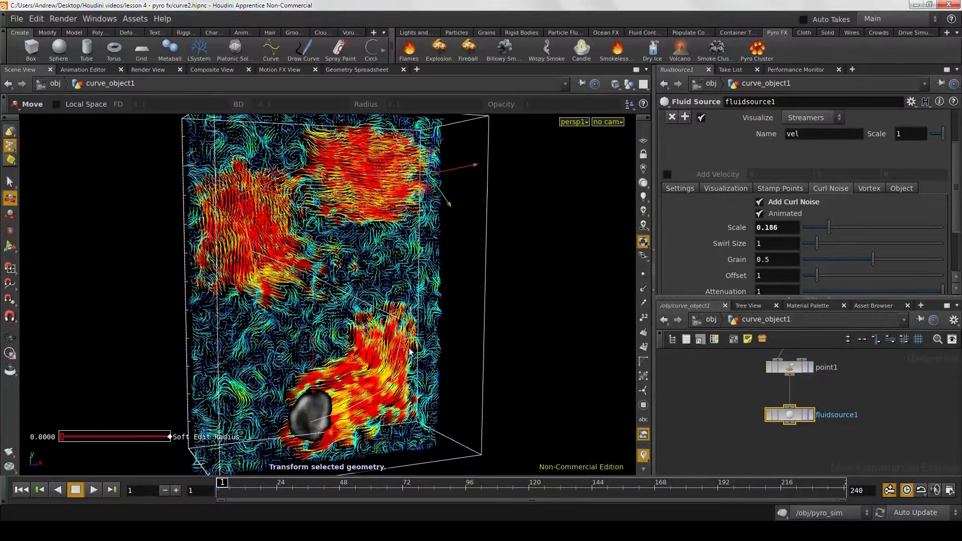
Step: Turn on the display flag of fluidsource1 and go into the pyro_sim network
left_click(812, 416)
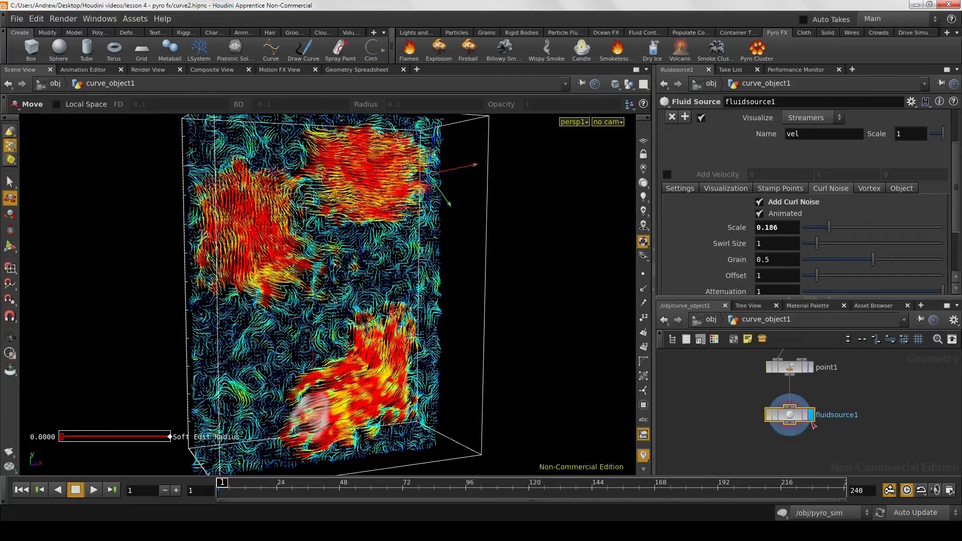
left_click_drag(515, 363, 483, 399, "alt")
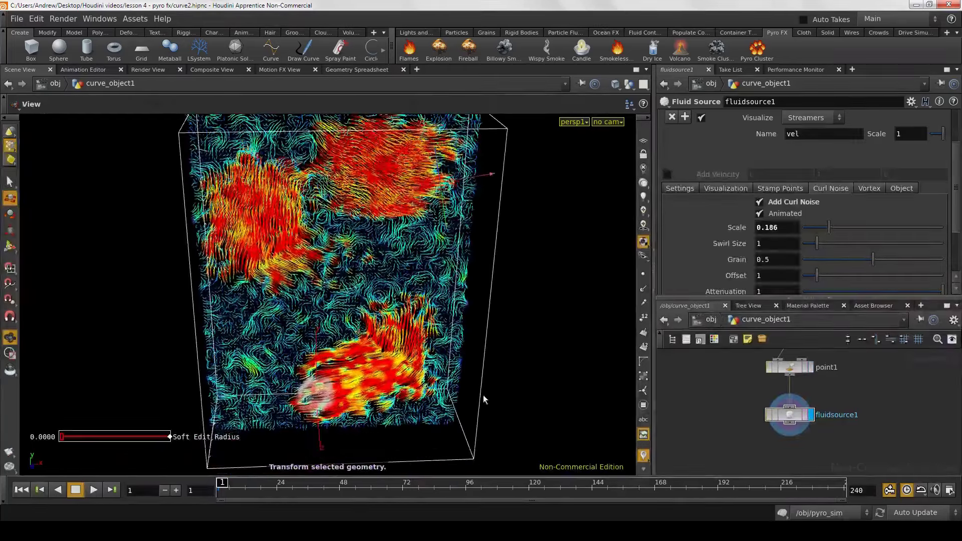
left_click(711, 320)
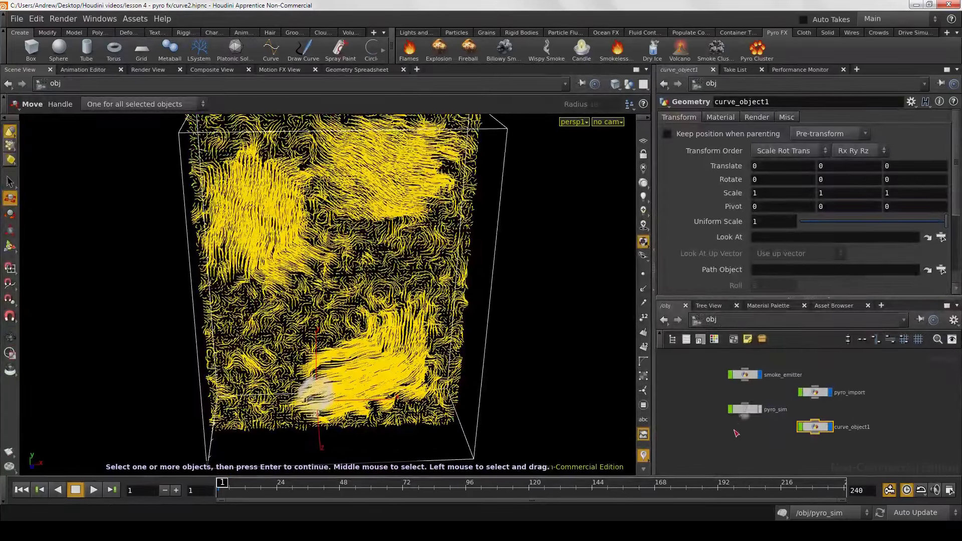
left_click(746, 410)
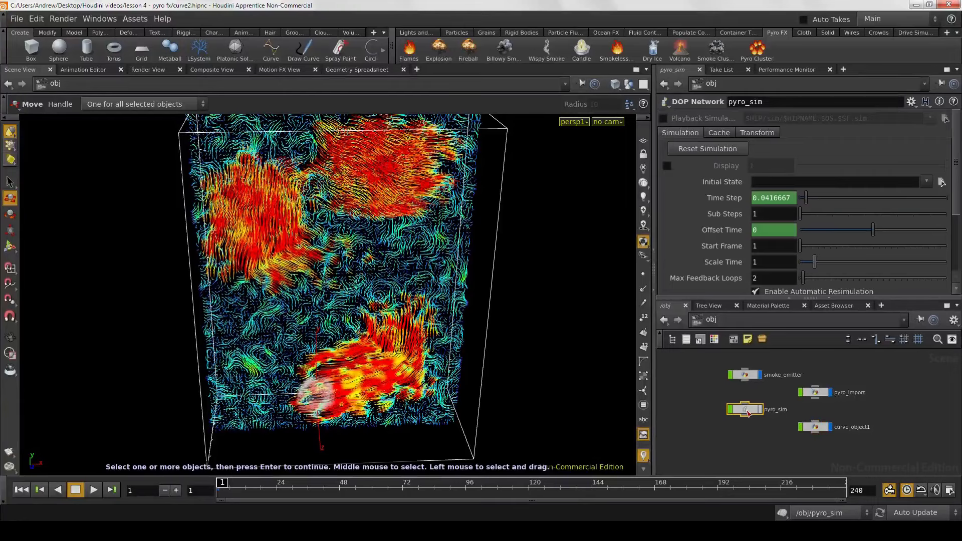
double_click(746, 411)
left_click_drag(490, 333, 440, 308)
scroll(805, 431, "down", 5)
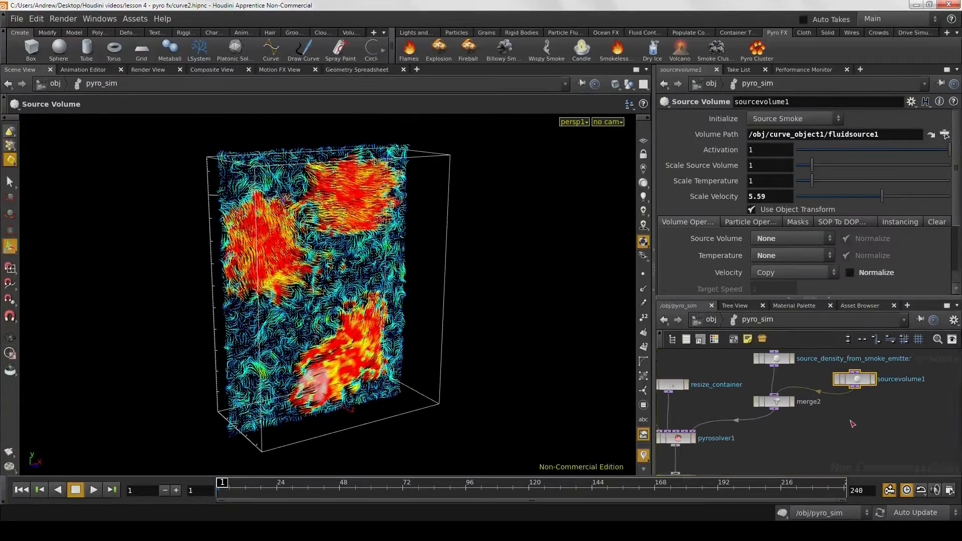
Step: Hide the other objects in the viewport so only the pyro simulation is shown
scroll(804, 431, "up", 4)
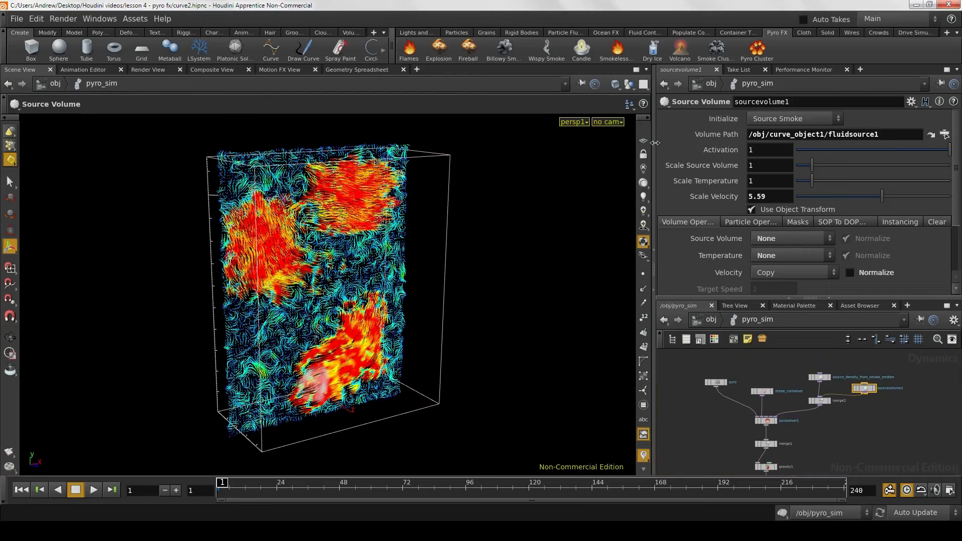
left_click(629, 84)
left_click(651, 120)
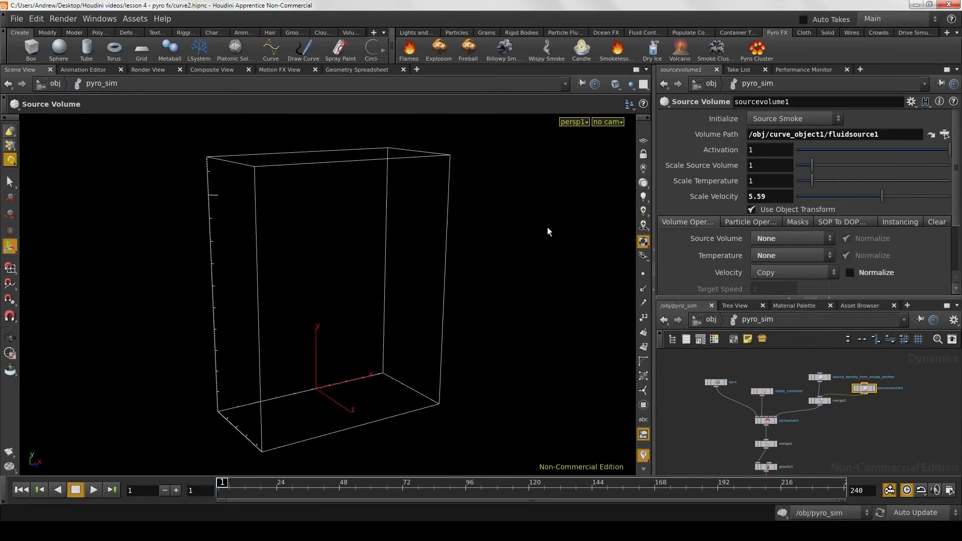
Step: Select the output node of pyro_sim and play the smoke simulation up to frame 87
middle_click_drag(817, 444, 807, 373)
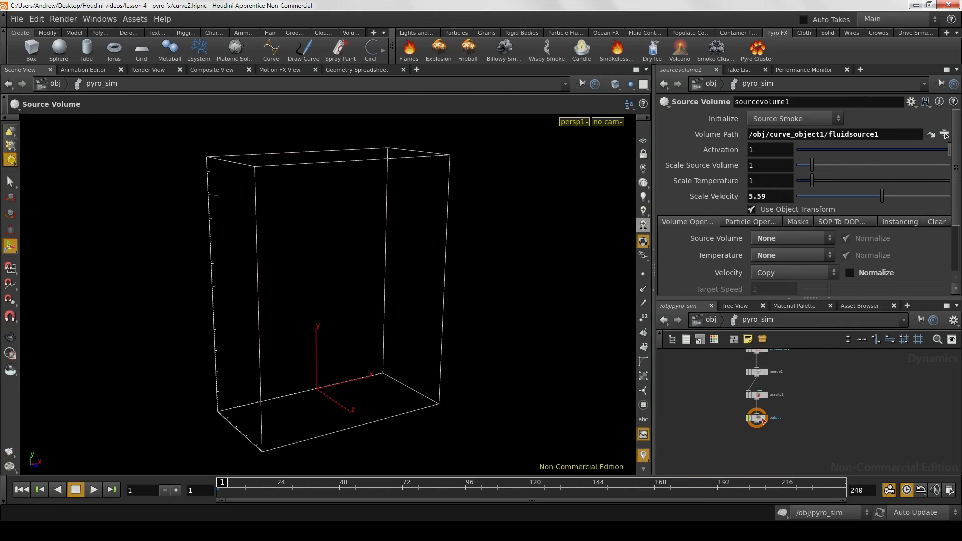
left_click(757, 417)
left_click_drag(541, 397, 331, 409)
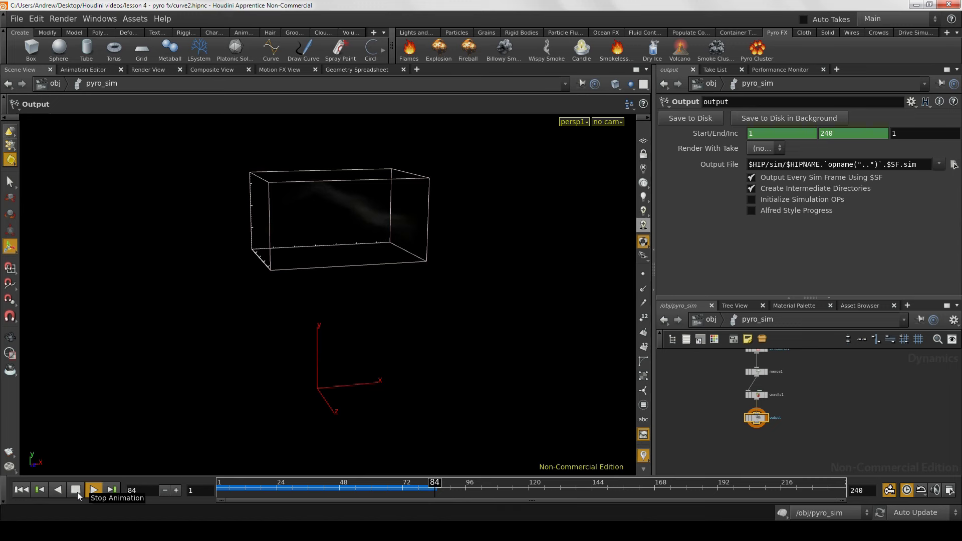
left_click(77, 492)
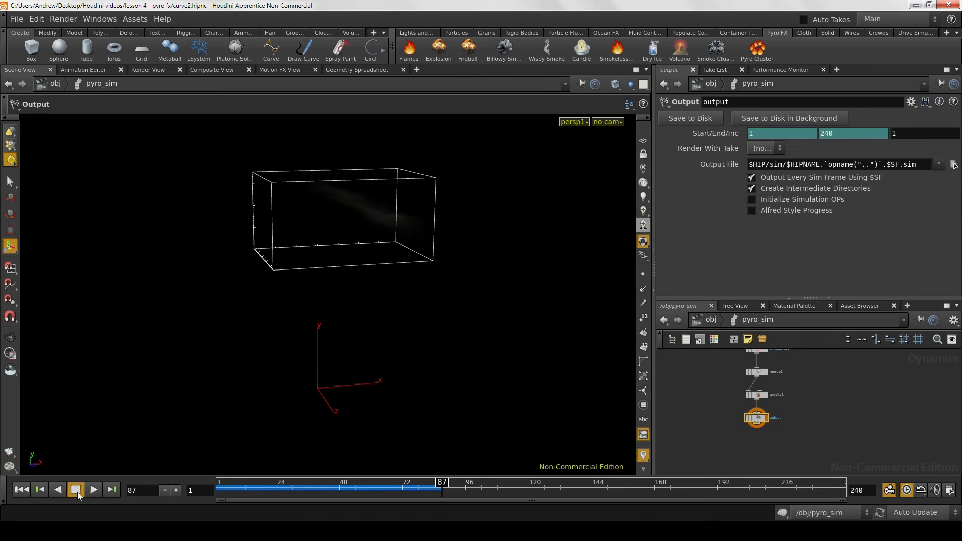
Step: Replay the simulation from the start to check the smoke's path from the front, ending with a look from above
left_click_drag(261, 485, 224, 488)
left_click(94, 490)
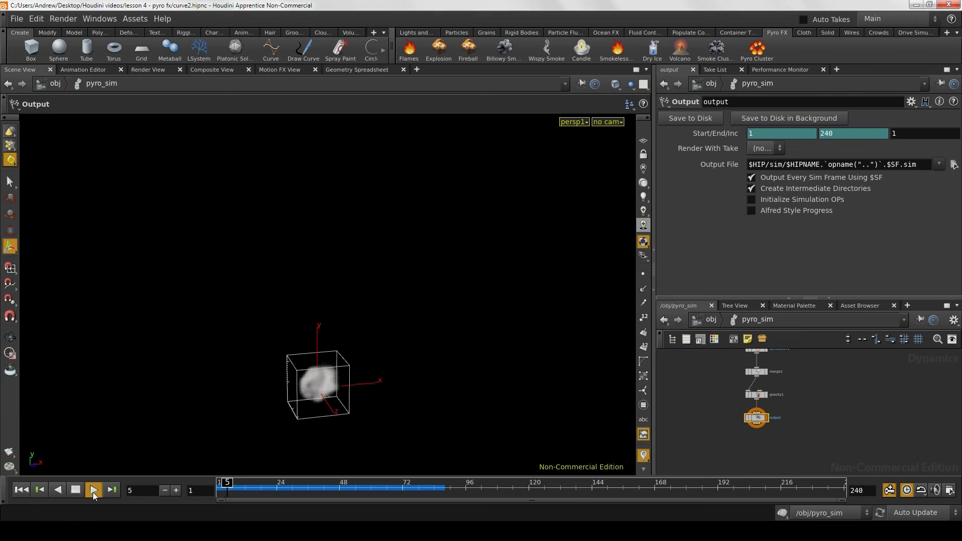
key("Escape")
left_click_drag(176, 434, 224, 427)
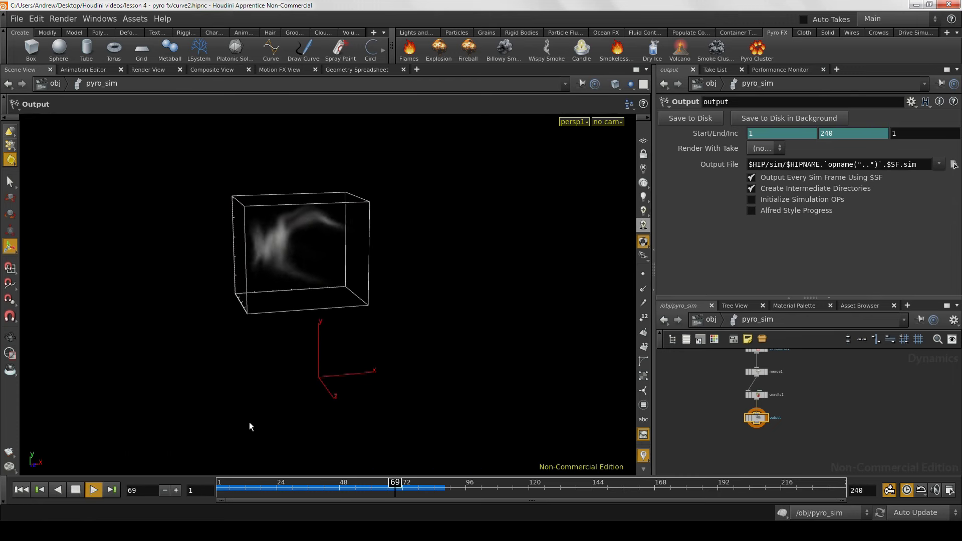
left_click(76, 491)
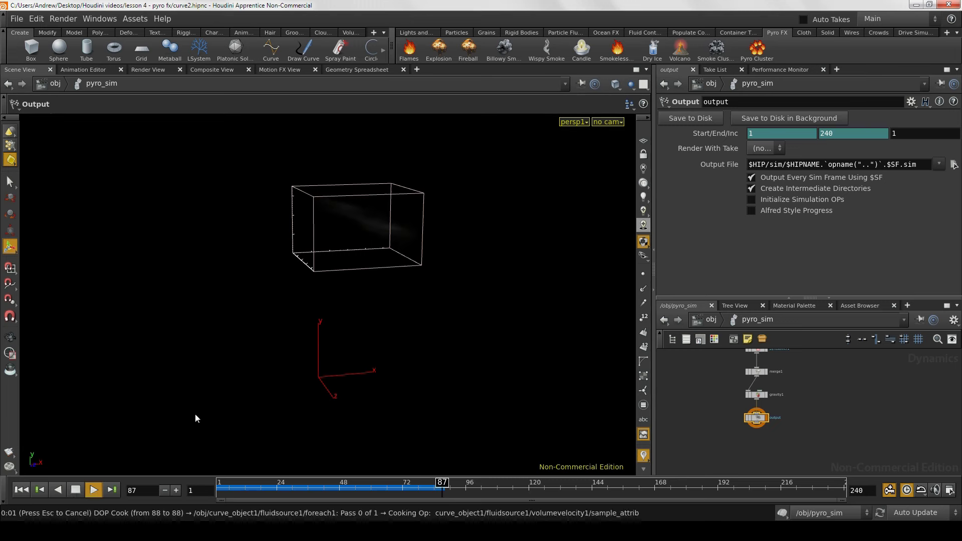
left_click_drag(196, 417, 309, 425, "alt")
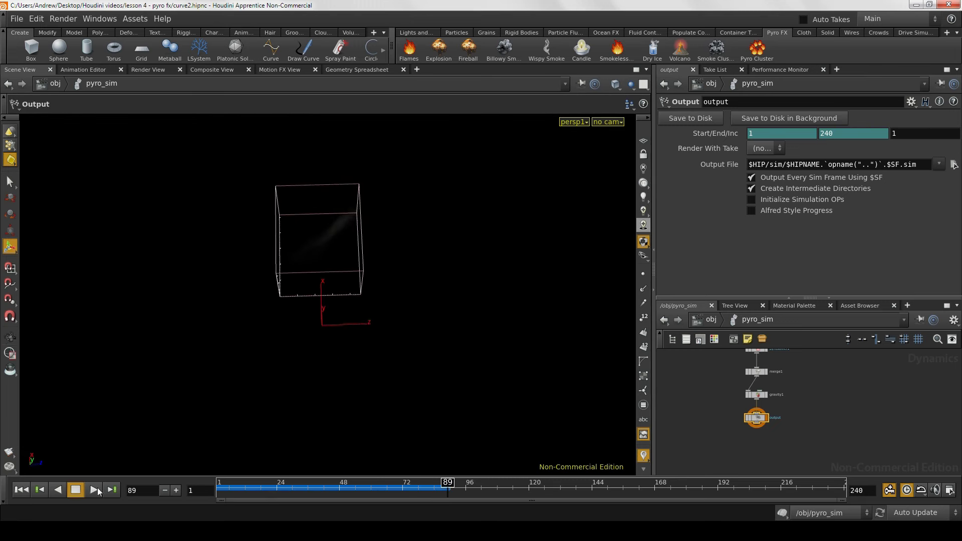
Step: Play the simulation from frame 1 in the view from above to check the smoke's sideways motion
left_click(22, 491)
left_click(93, 490)
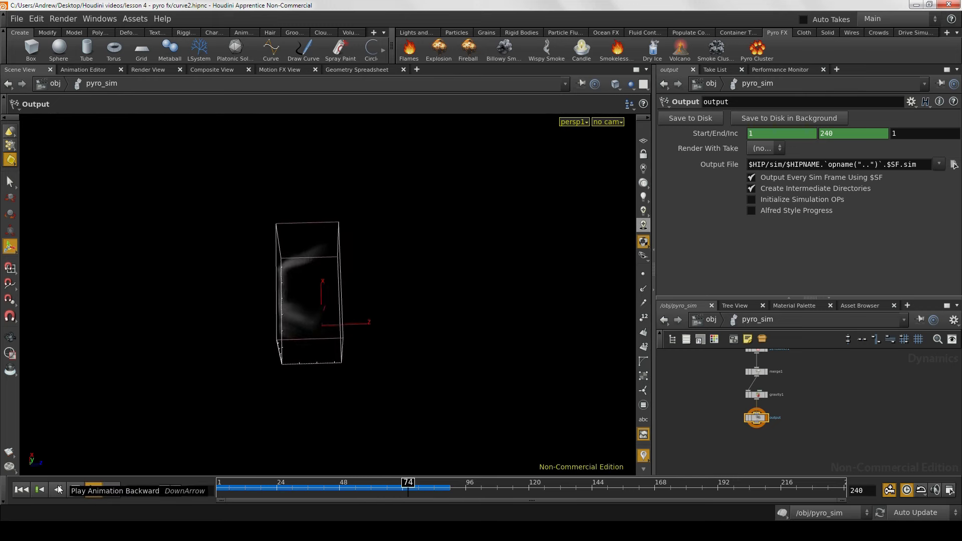
key("Escape")
left_click_drag(206, 431, 152, 380)
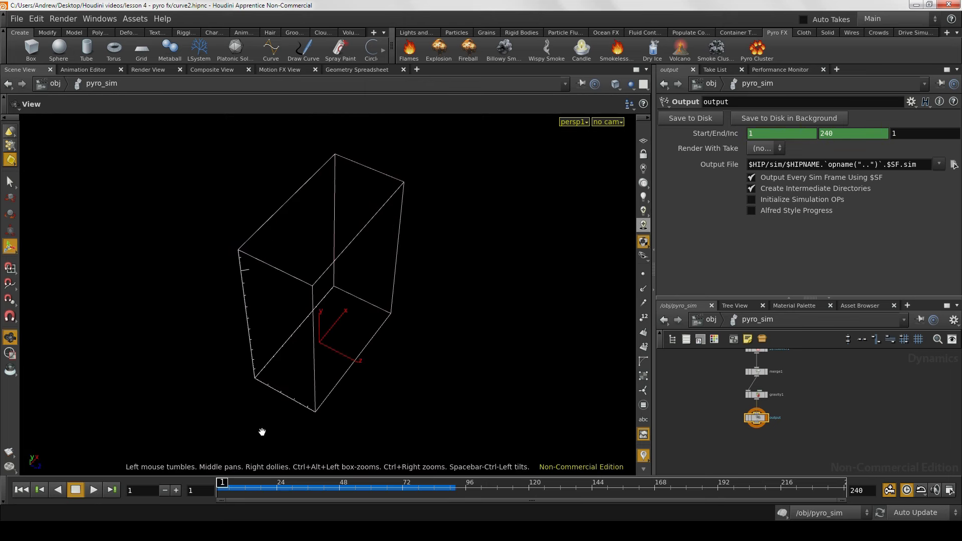
Step: Select the pyro smoke object in the pyro_sim network and inspect its container from an angle
left_click_drag(262, 431, 233, 392, "alt")
middle_click_drag(722, 379, 730, 426)
middle_click_drag(703, 355, 706, 371)
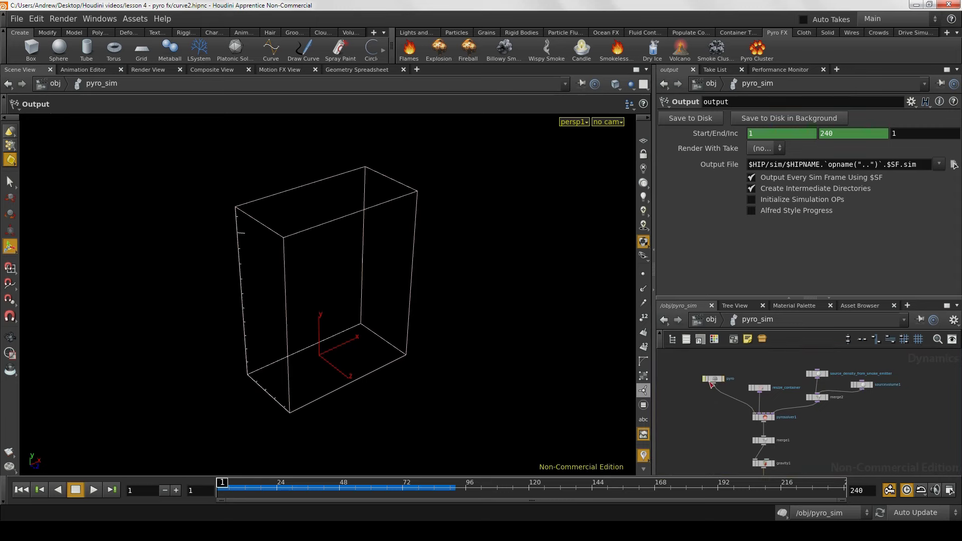
left_click(711, 381)
left_click_drag(459, 367, 532, 363, "alt")
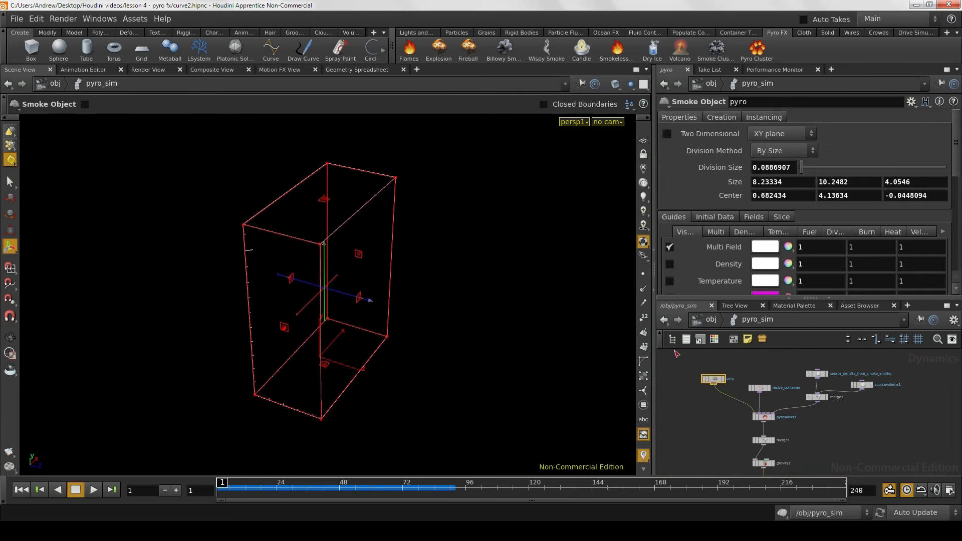
Step: Return to the object level, reopen pyro_sim and set the viewport to show all objects
key("u")
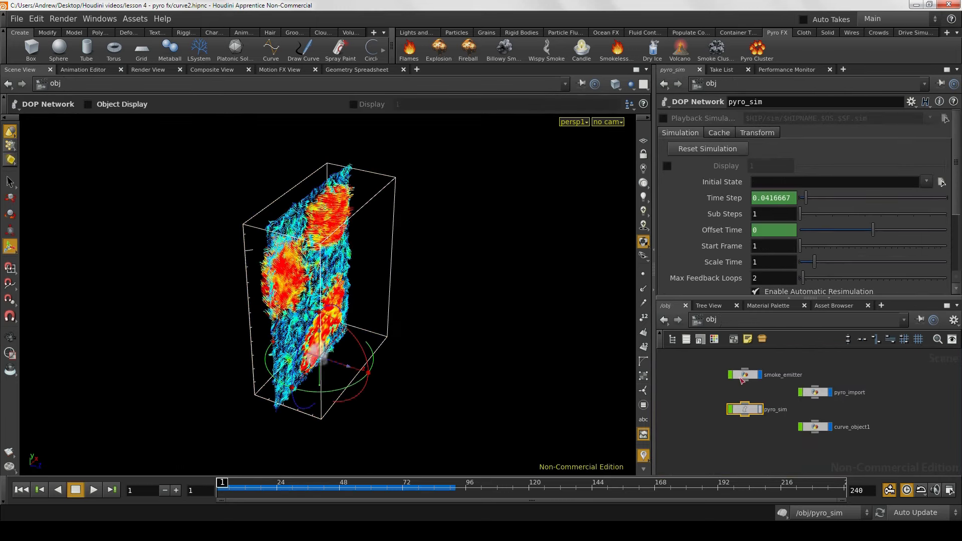
double_click(746, 410)
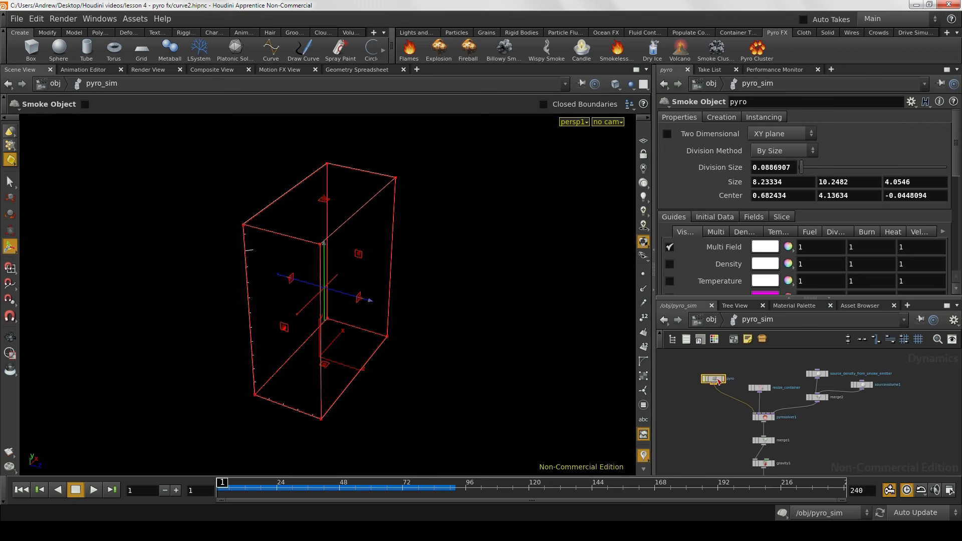
left_click(632, 88)
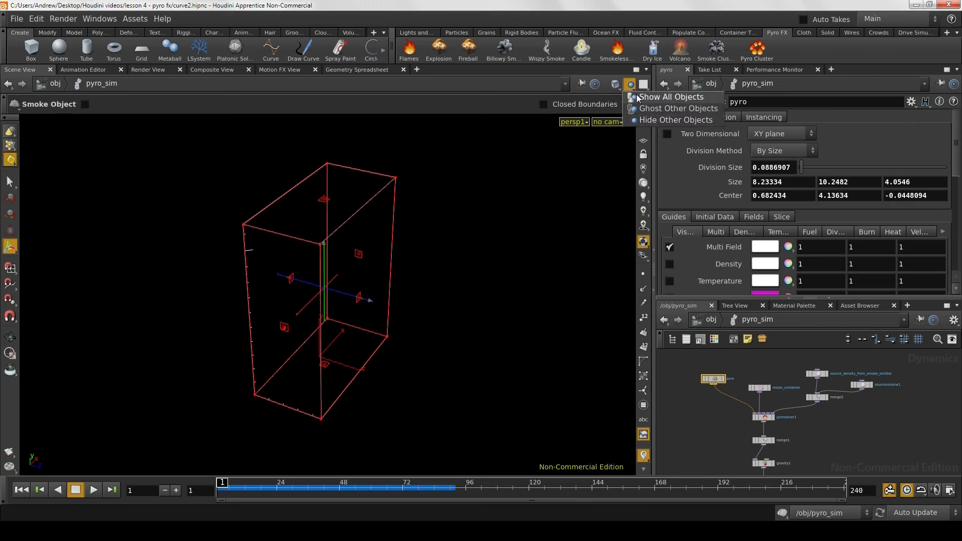
left_click(654, 98)
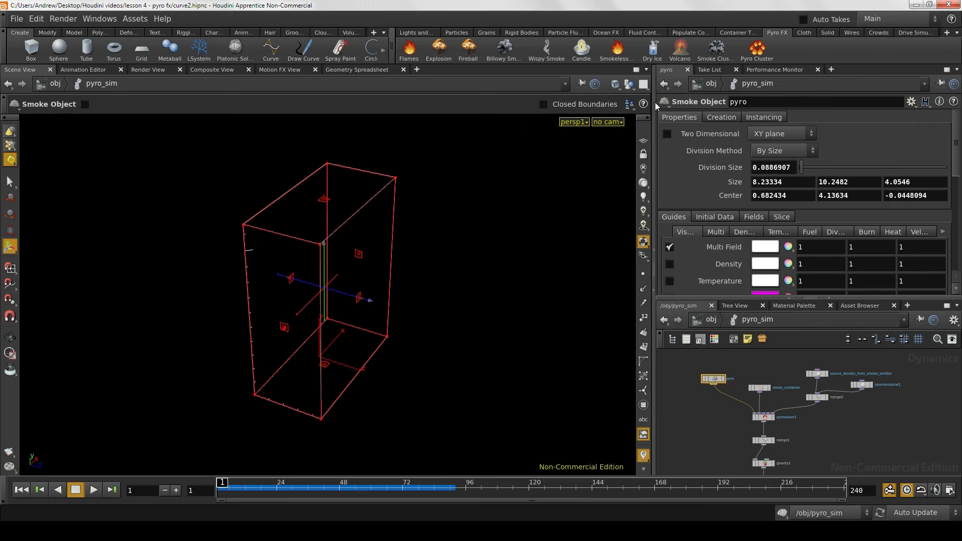
Step: Inside curve_object1, display the smooth1 curve in place of the fluidsource1 velocity volume
key("Escape")
left_click_drag(430, 269, 475, 256)
key("Return")
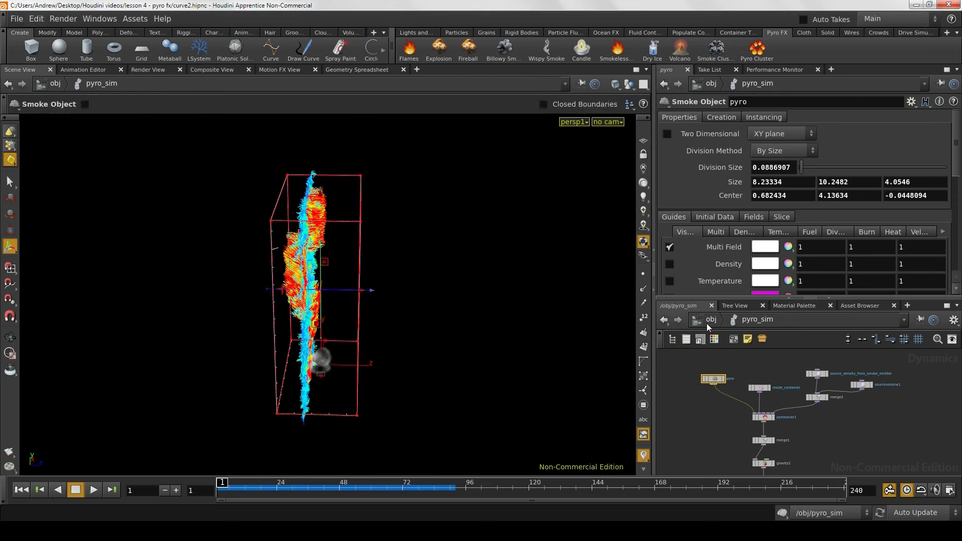
left_click(709, 320)
double_click(815, 427)
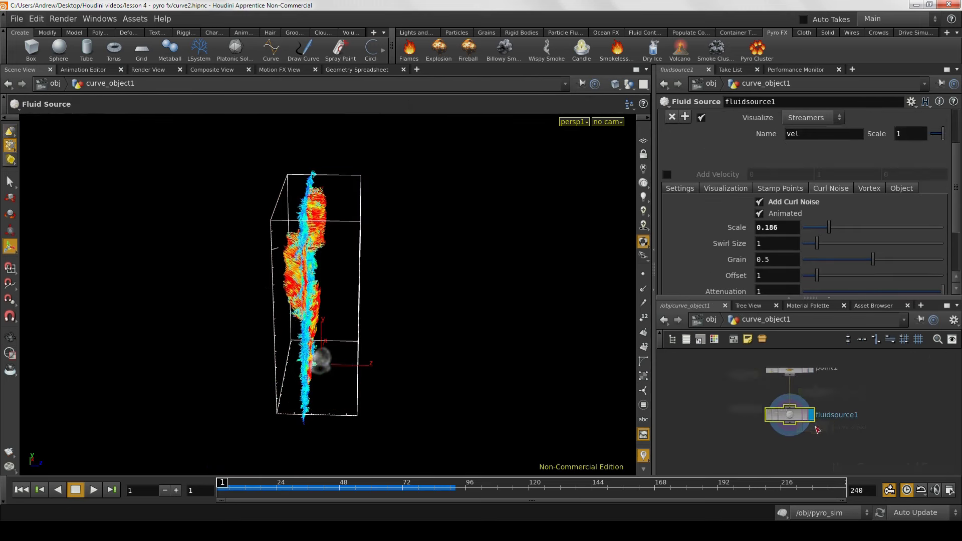
mouse_move(842, 386)
middle_mouse_down()
mouse_move(841, 462)
mouse_move(830, 347)
middle_mouse_up()
middle_click_drag(843, 426, 839, 416)
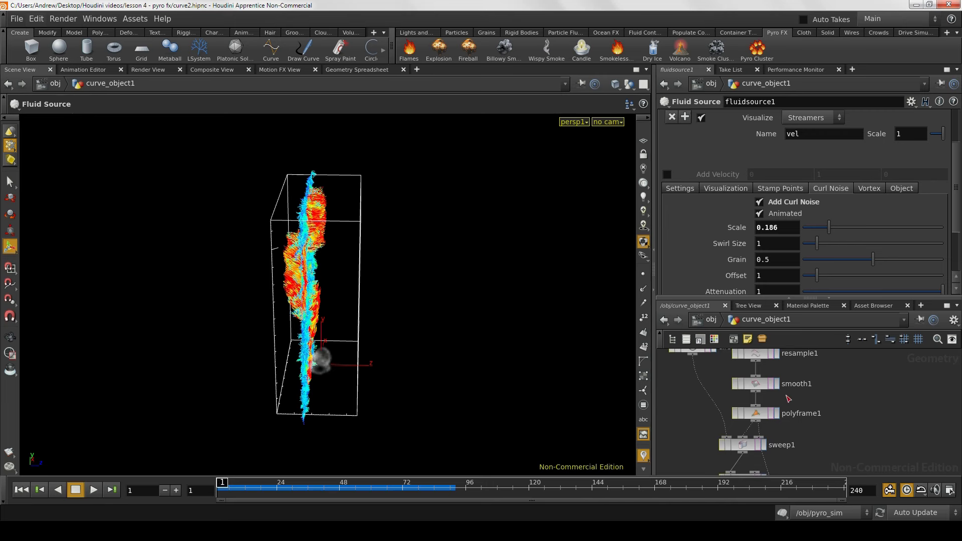
left_click(777, 385)
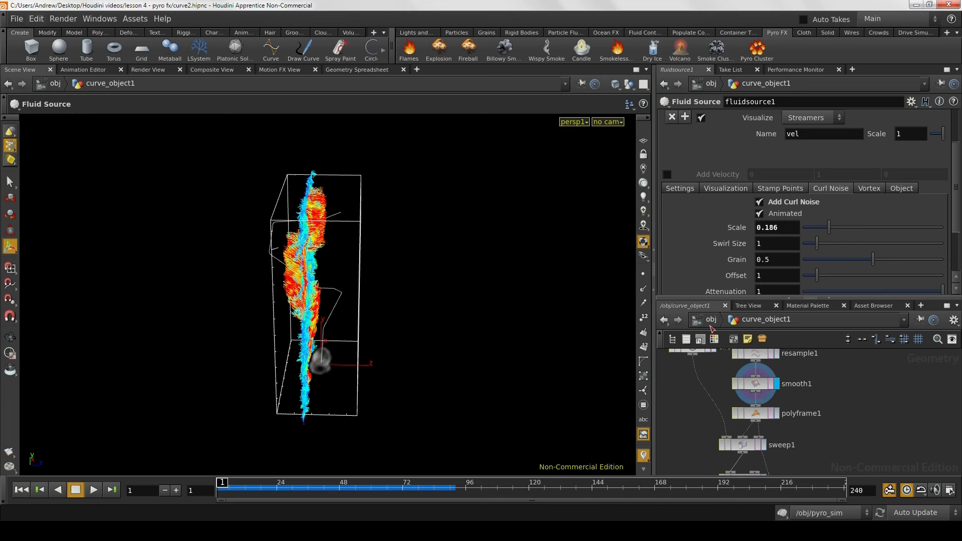
Step: Return to pyro_sim and extend the pyro container in depth around the curve, to a Z size of about 6.18
left_click(711, 323)
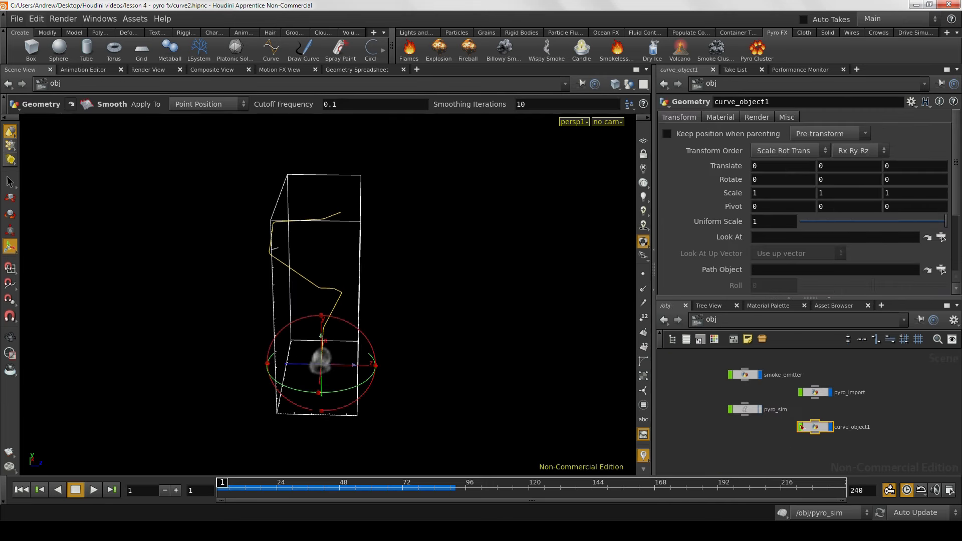
double_click(747, 410)
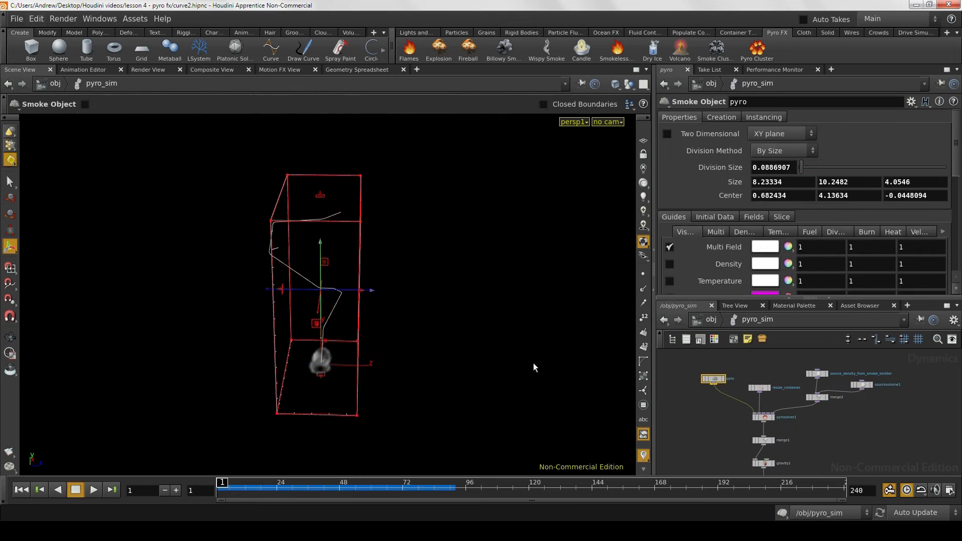
left_click_drag(533, 367, 372, 297)
left_click_drag(227, 342, 251, 300, "alt")
key("Escape")
left_click_drag(374, 400, 204, 365)
key("Return")
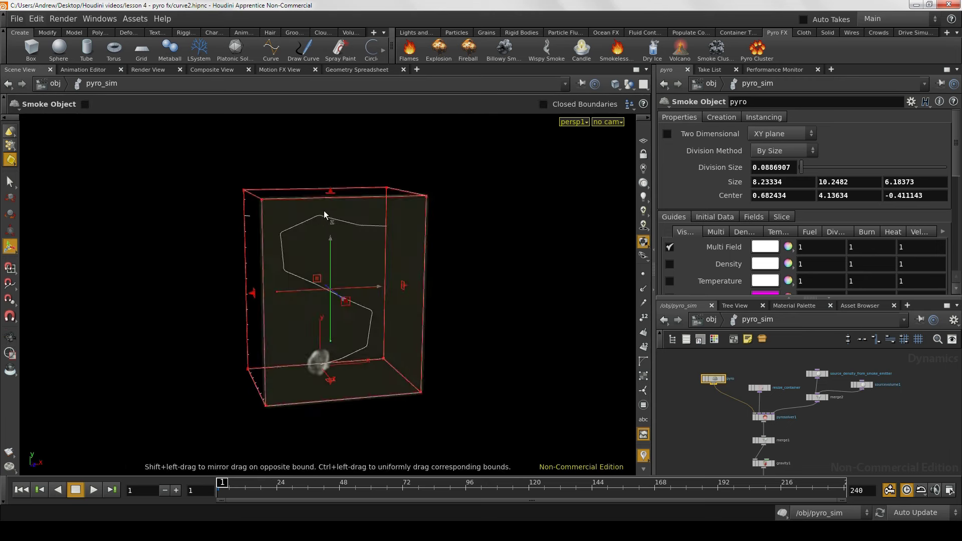
Step: Raise the top of the pyro container above the curve, to a Y size of about 10.53
left_click_drag(328, 196, 329, 189)
key("Escape")
left_click_drag(216, 269, 268, 392)
key("Return")
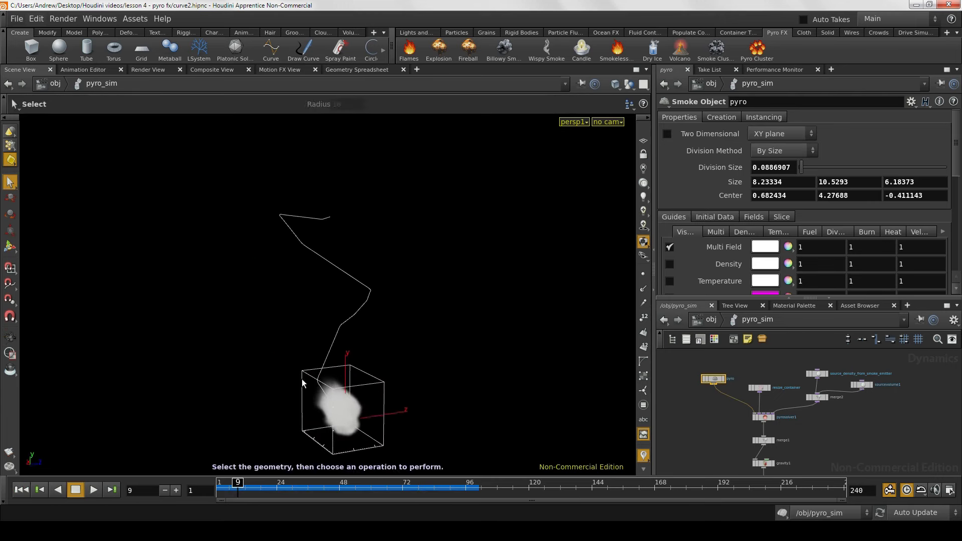
Step: Scrub the resimulated smoke back and forth up to frame 80, comparing its path with the curve from several angles
left_click_drag(301, 383, 273, 389, "alt")
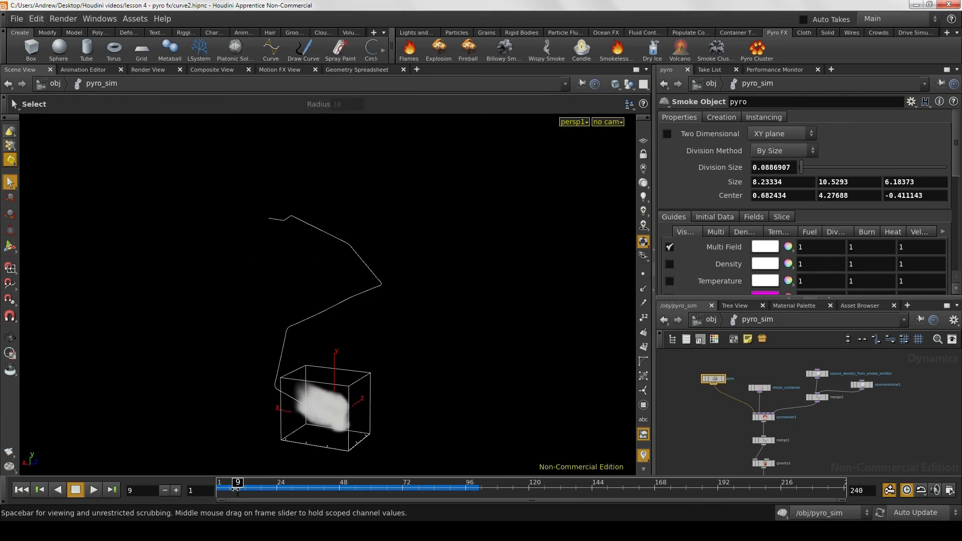
left_click_drag(261, 490, 406, 489)
left_click_drag(392, 360, 411, 404, "alt")
left_click_drag(406, 487, 290, 486)
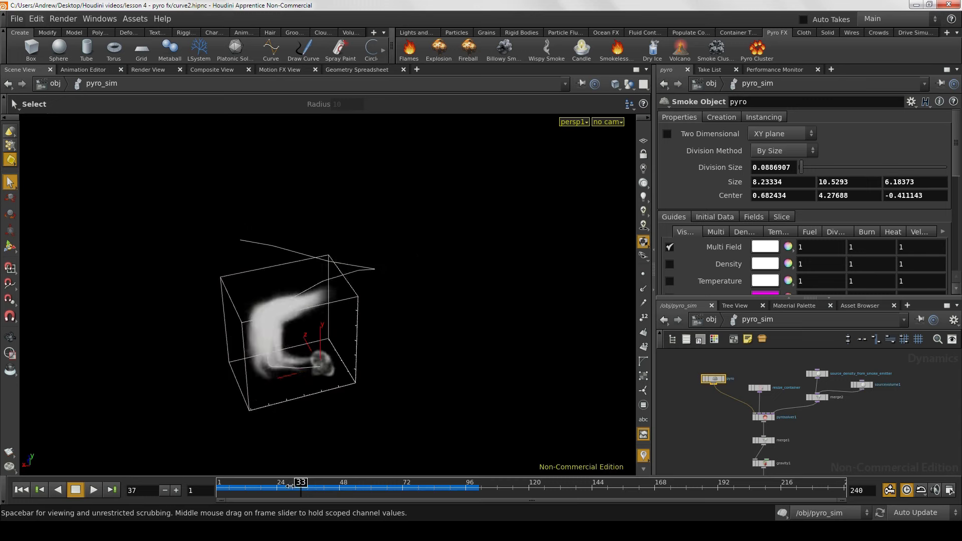
left_click_drag(268, 494, 424, 486)
left_click_drag(366, 381, 422, 294, "alt")
key("s")
key("Escape")
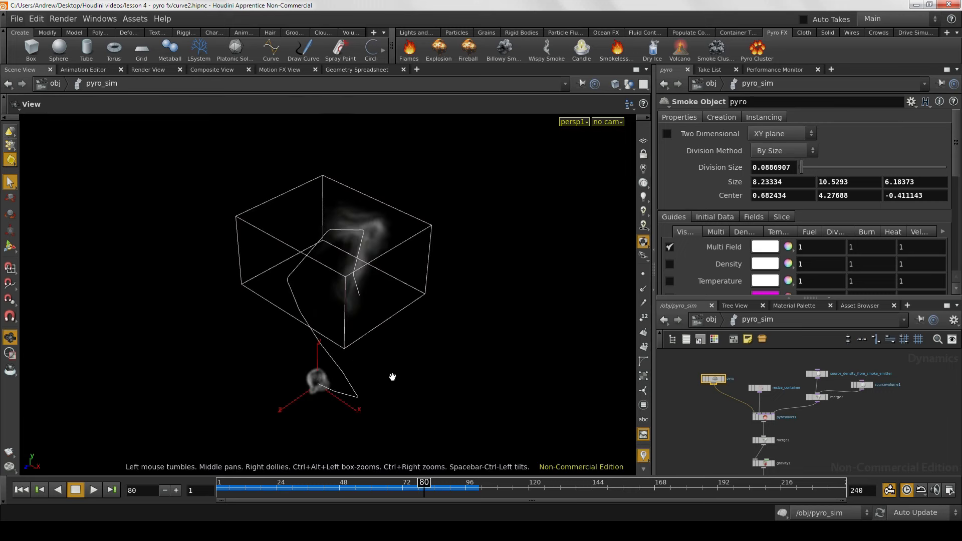
Step: Scrub the simulation to frame 75 and examine how the smoke follows the upper bends of the curve, up close and from around it
left_click_drag(393, 378, 299, 396)
key("s")
left_click_drag(294, 493, 410, 486)
key("Escape")
left_click_drag(396, 355, 531, 386)
key("s")
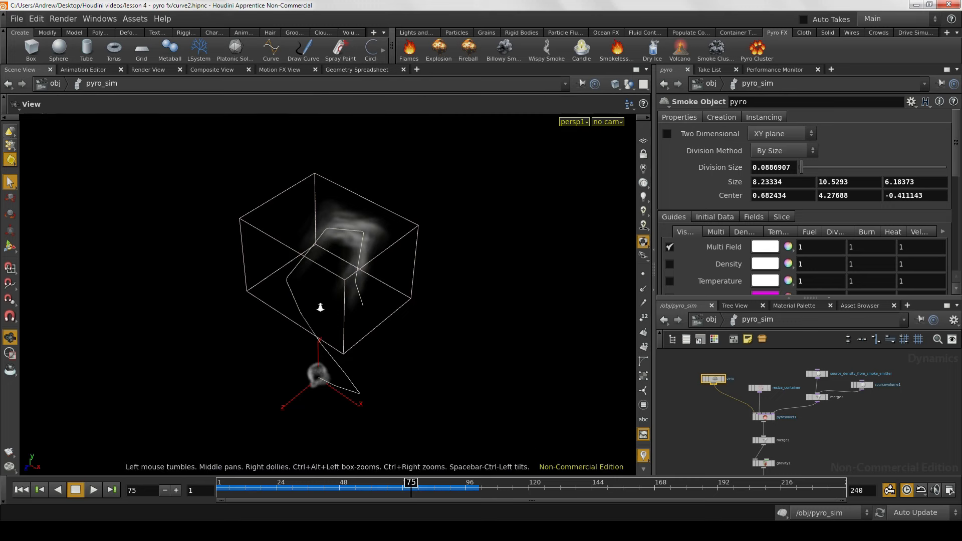
right_click_drag(320, 307, 468, 281, "alt")
middle_click_drag(468, 281, 427, 394, "alt")
left_click_drag(427, 393, 515, 363, "alt")
right_click_drag(515, 363, 323, 365, "alt")
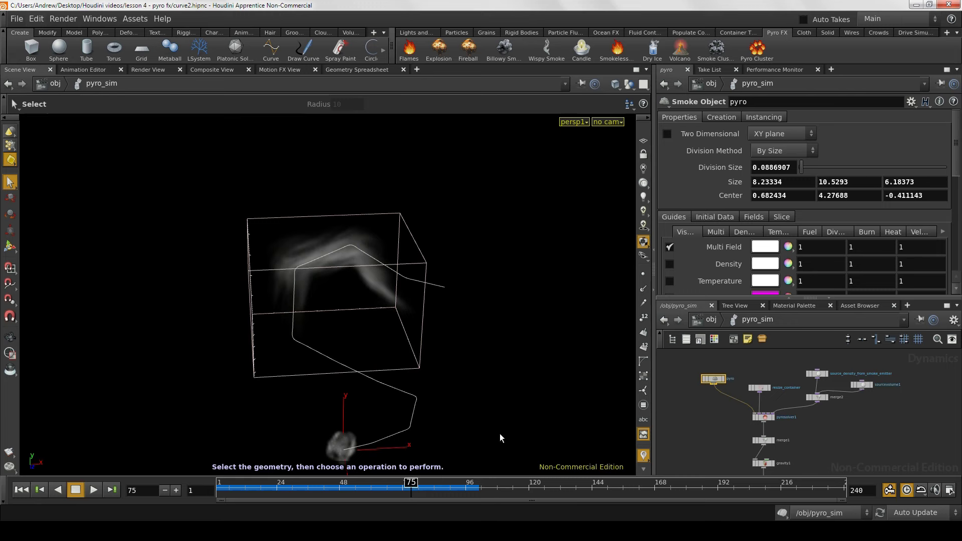
left_click_drag(490, 397, 432, 343)
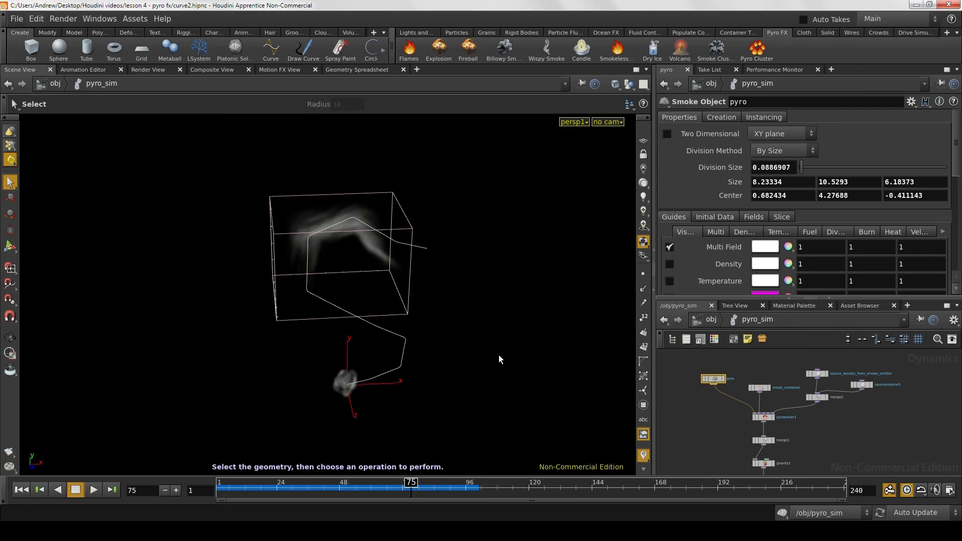